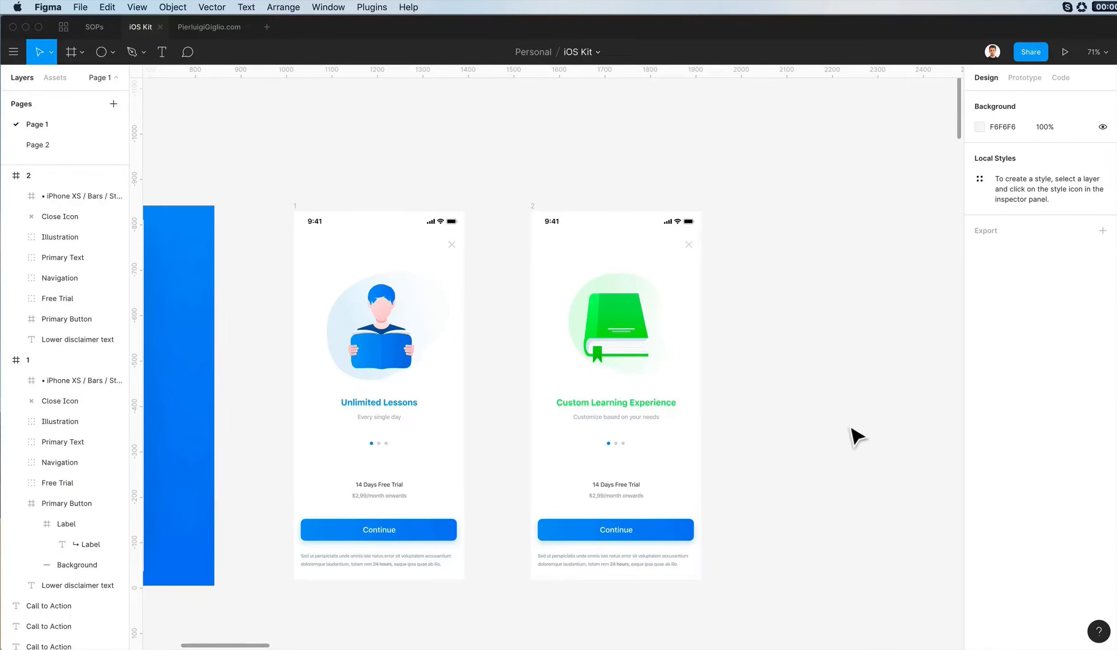
- Duplicate the "Custom Learning Experience" onboarding screen and place the copy beside it as a third screen
scroll(856, 435, left, 3)
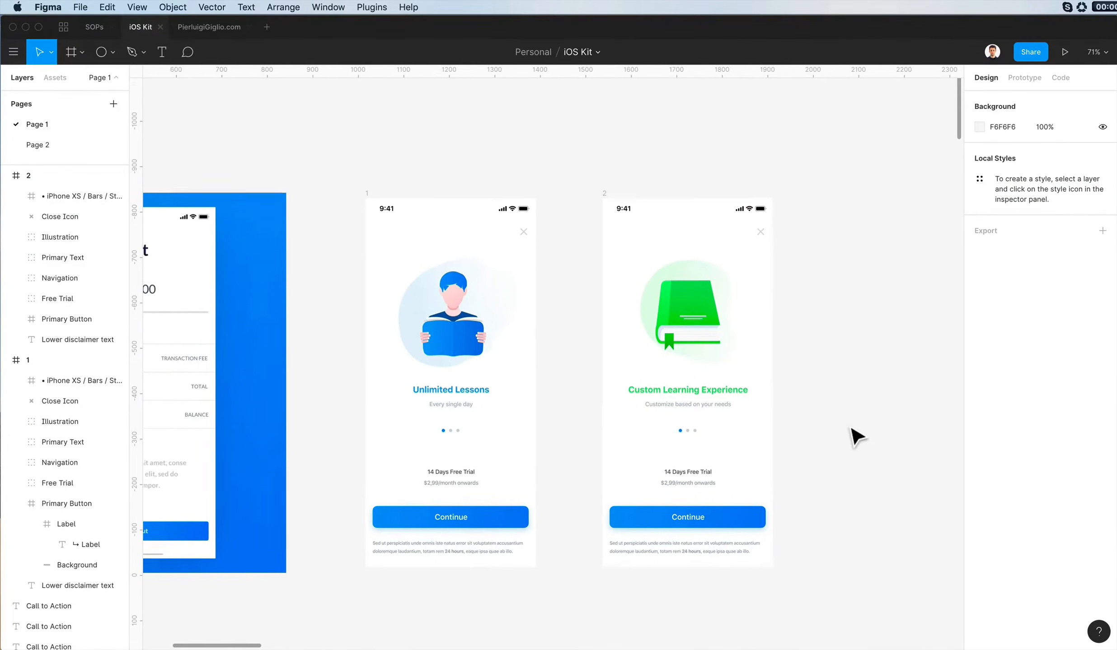
drag(723, 257, 886, 246)
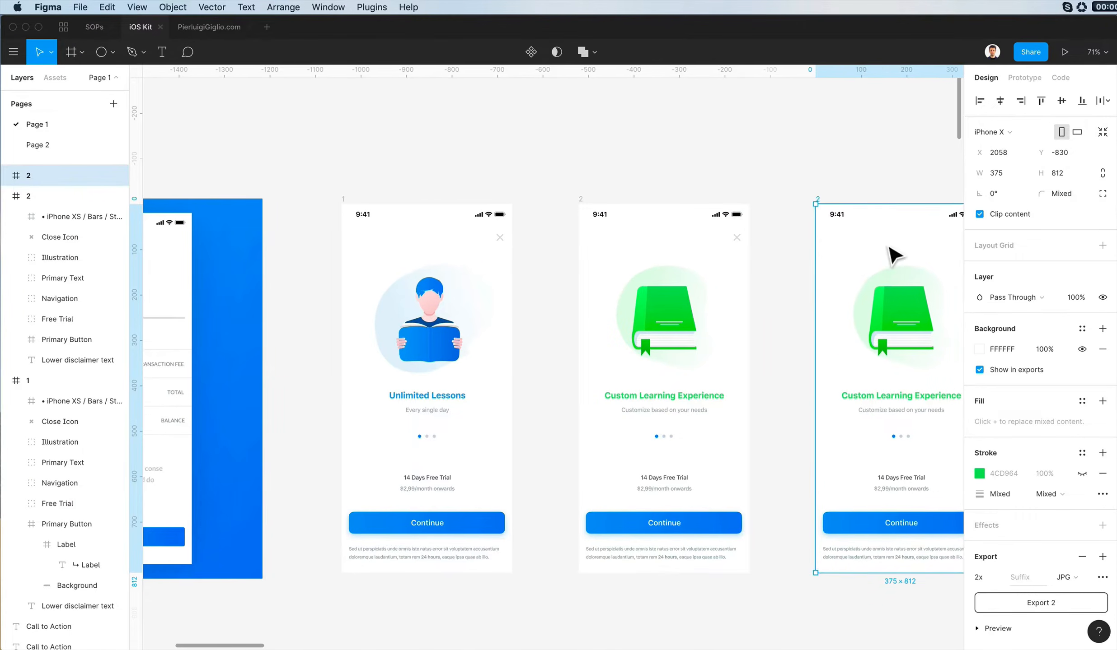
scroll(879, 247, right, 3)
click(874, 247)
- Recolor the "Custom Learning Experience" heading on the third screen to orange FF8A00
scroll(807, 342, up, 2)
key(super+Tab)
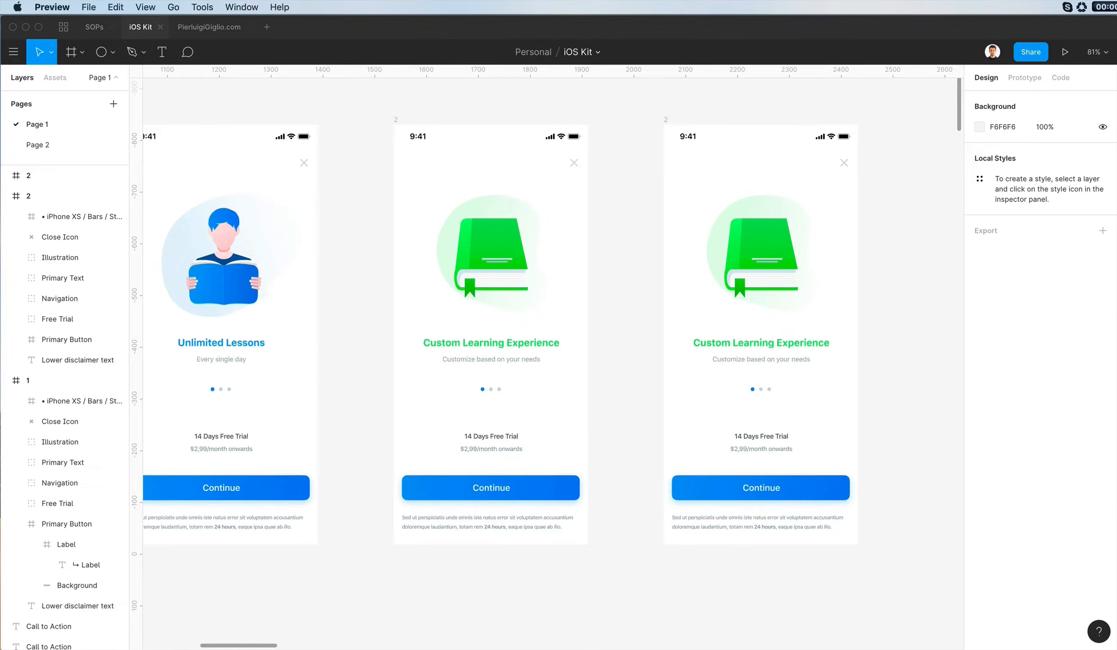
click(865, 224)
scroll(927, 271, up, 2)
scroll(927, 271, right, 3)
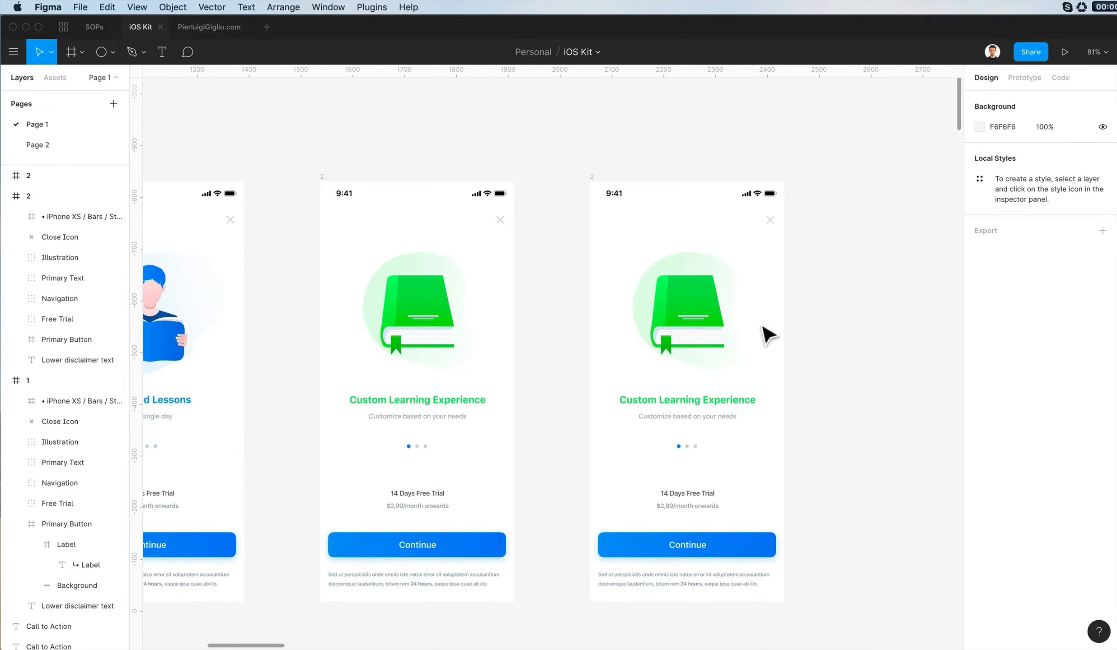
double_click(695, 402)
click(979, 504)
click(855, 603)
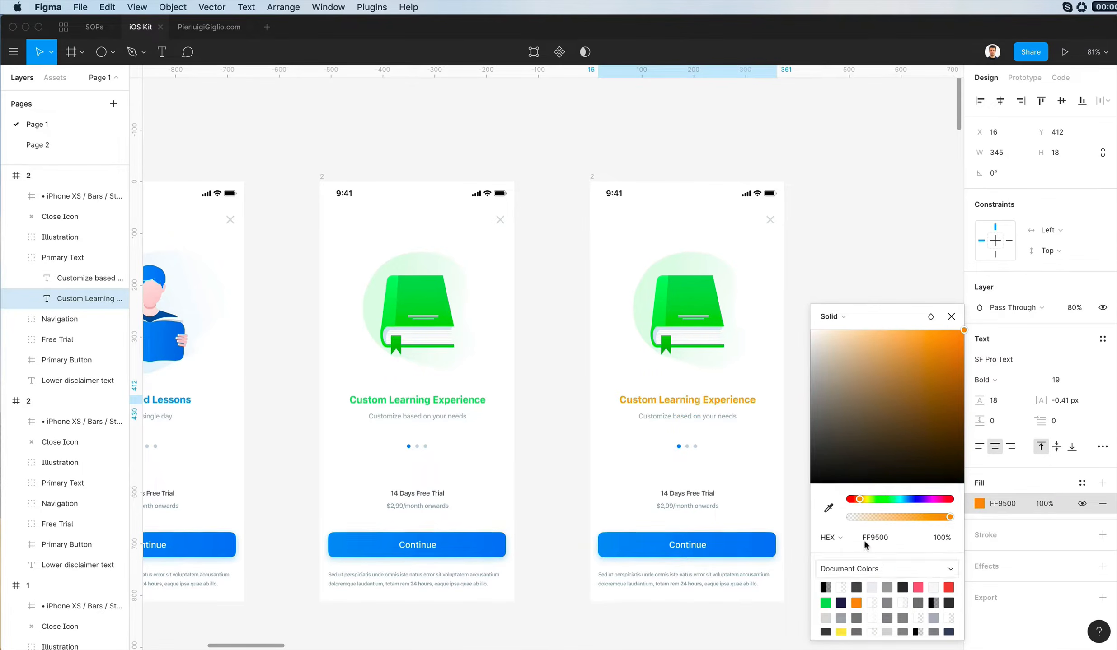
drag(859, 499, 857, 499)
click(859, 499)
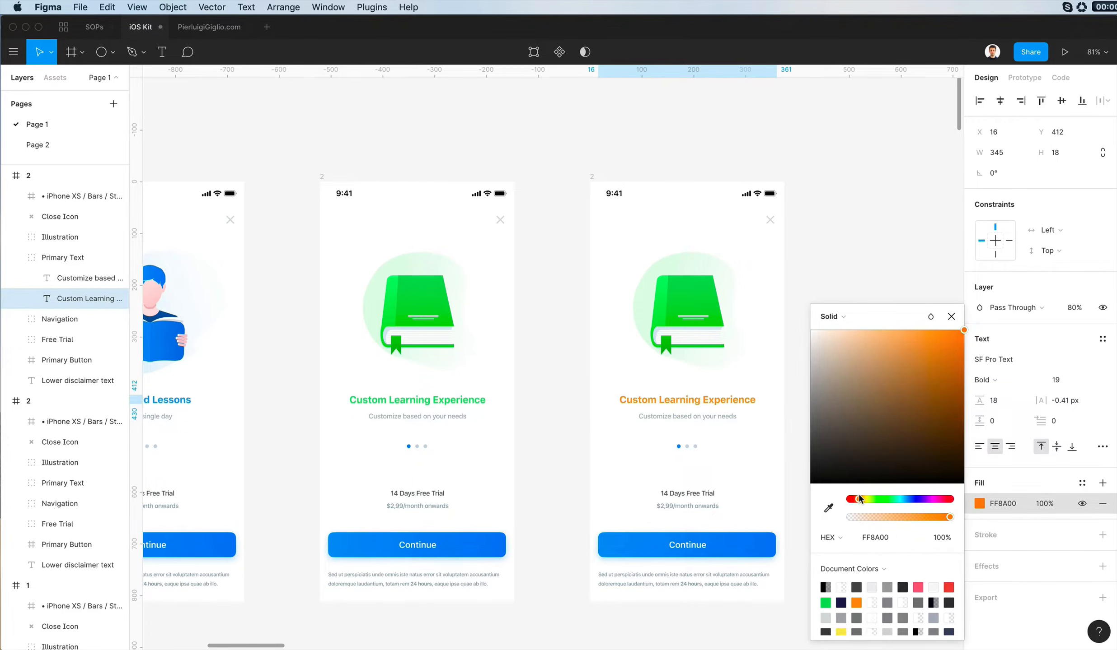
click(788, 452)
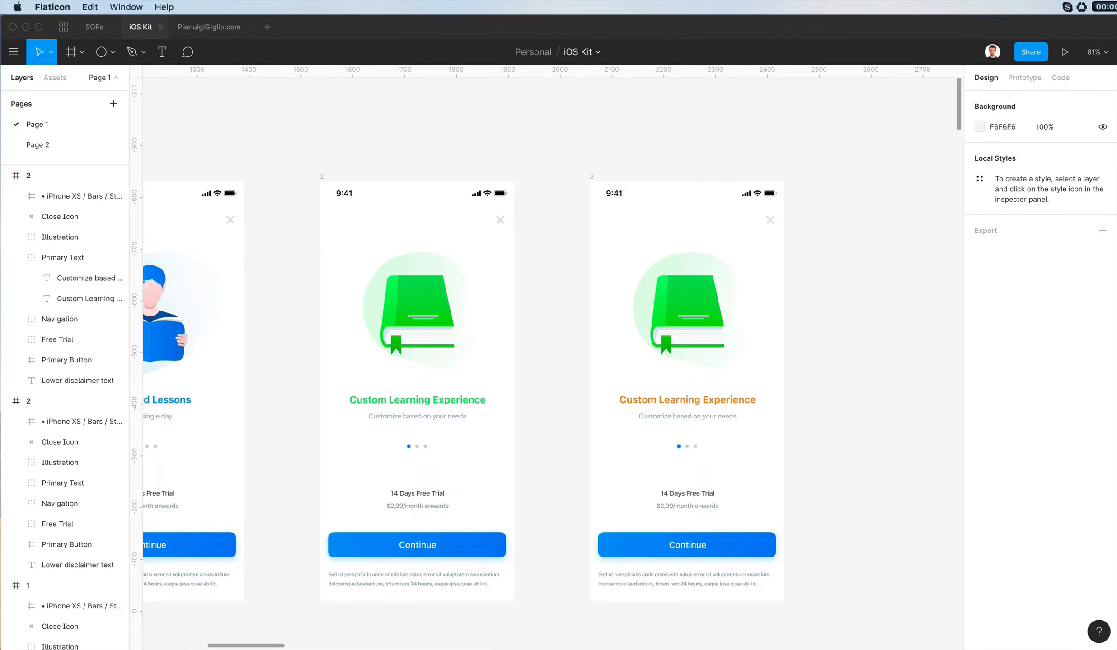
- Search Flaticon for "users" and place the brown-haired boy avatar with the orange shirt on the third screen in Figma
drag(592, 191, 905, 179)
text(users)
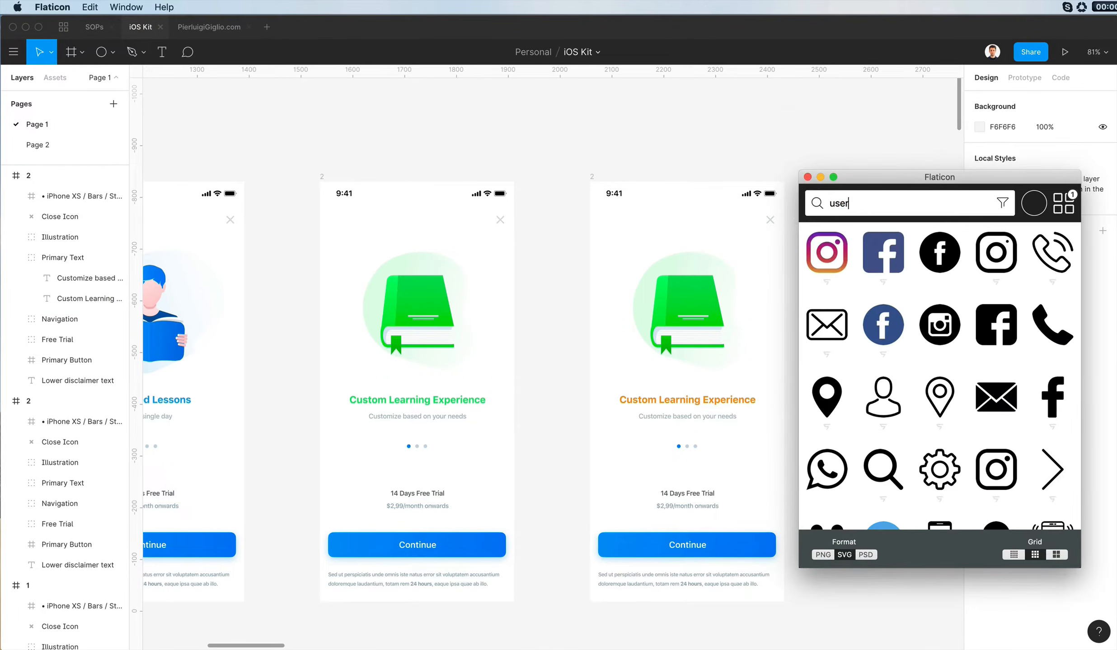
key(Return)
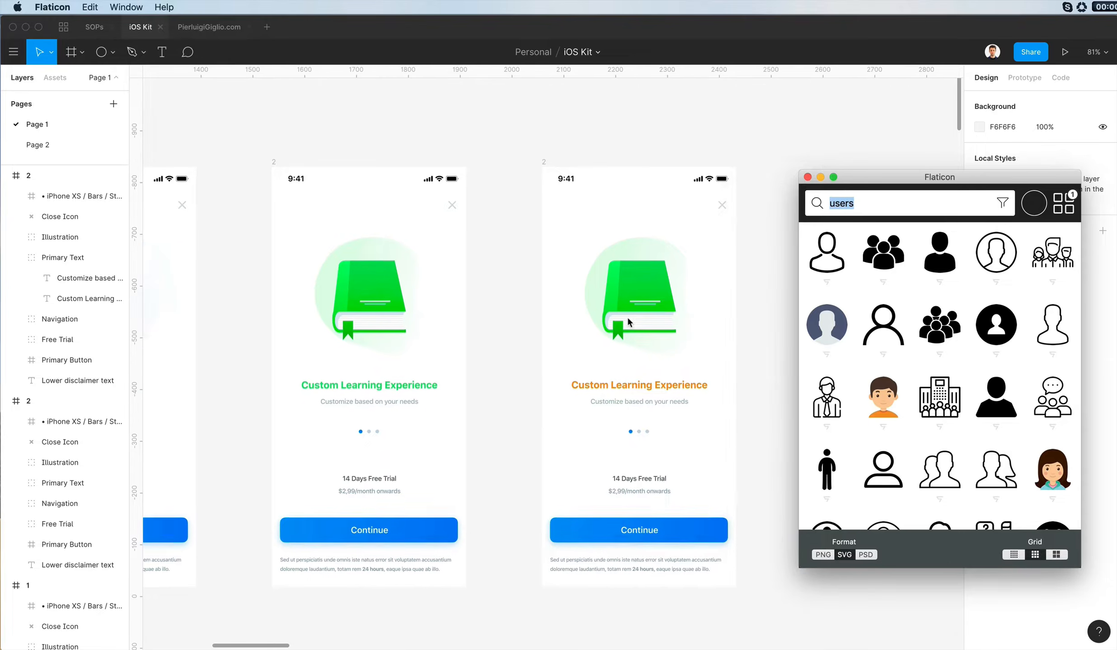
scroll(628, 320, down, 2)
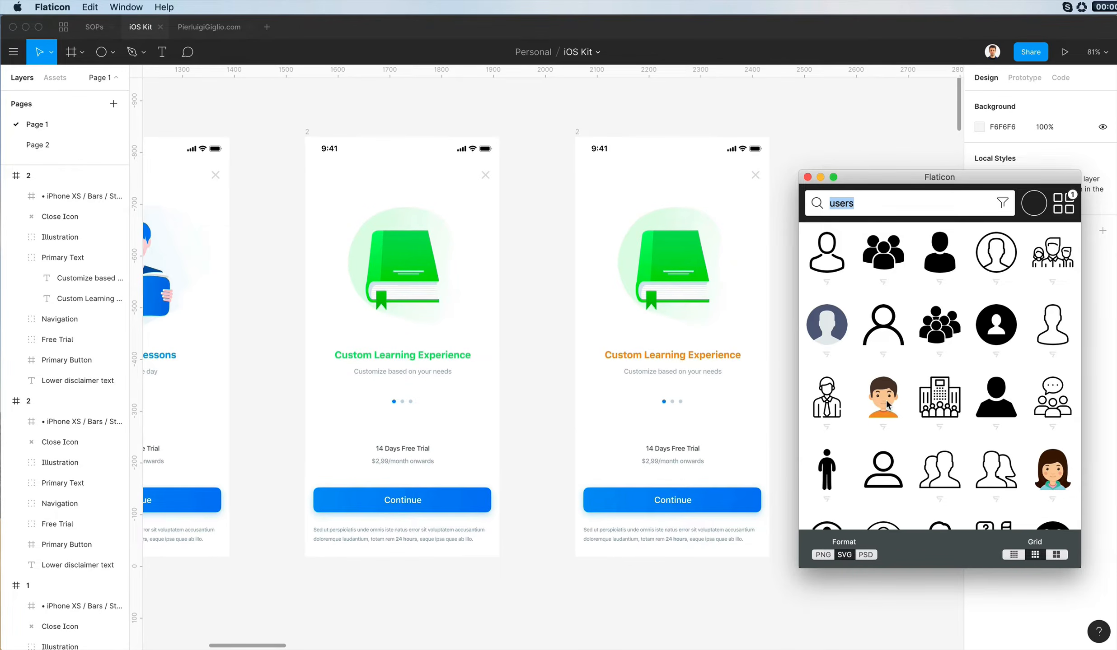
drag(887, 405, 642, 202)
scroll(641, 271, up, 3)
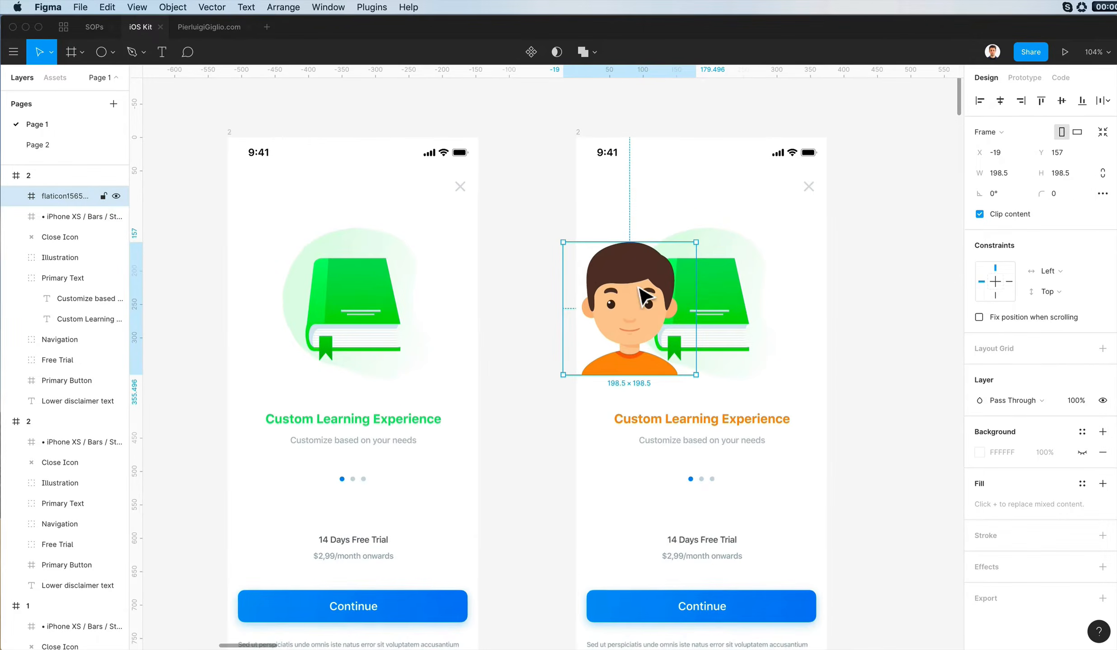
- Delete the green book from the third screen and move the boy avatar into its place at X 89, Y 147
scroll(638, 289, up, 1)
double_click(687, 319)
key(Delete)
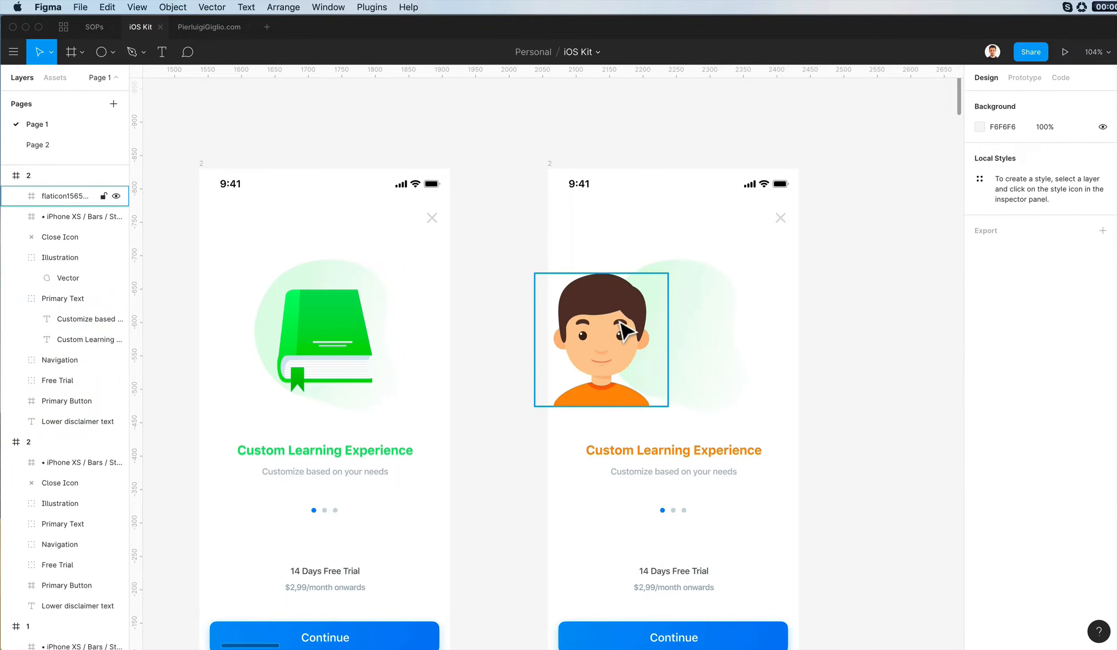
drag(628, 350, 702, 345)
- Delete the eyes, eyebrows and mouth from the boy avatar's face
double_click(696, 336)
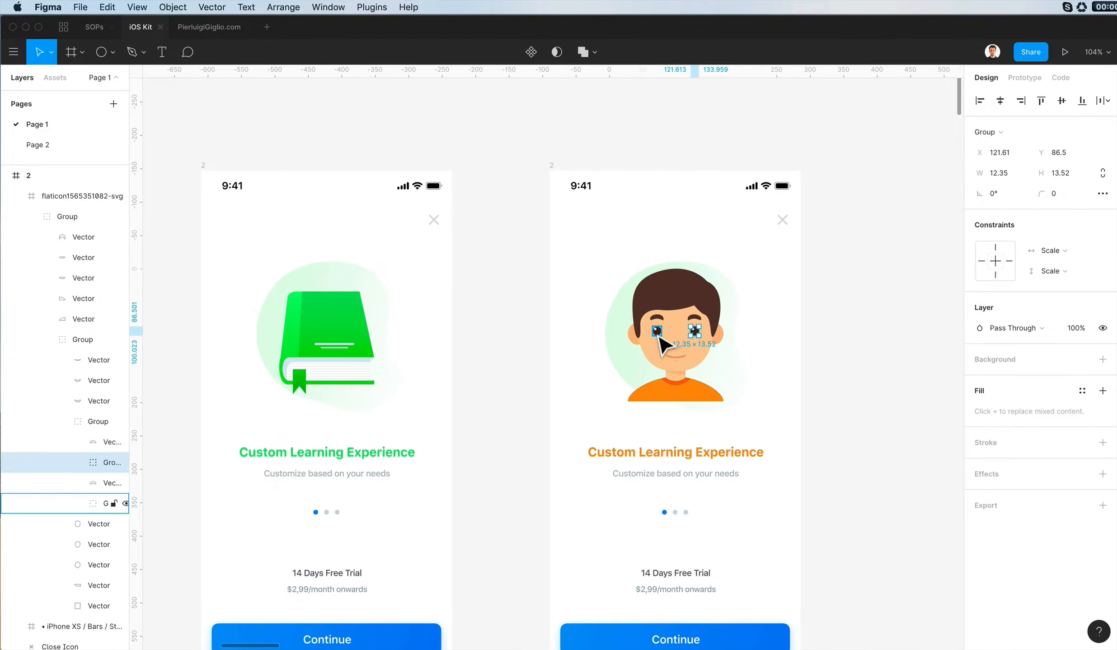
shift+click(658, 335)
key(Delete)
super+click(695, 318)
shift+click(658, 318)
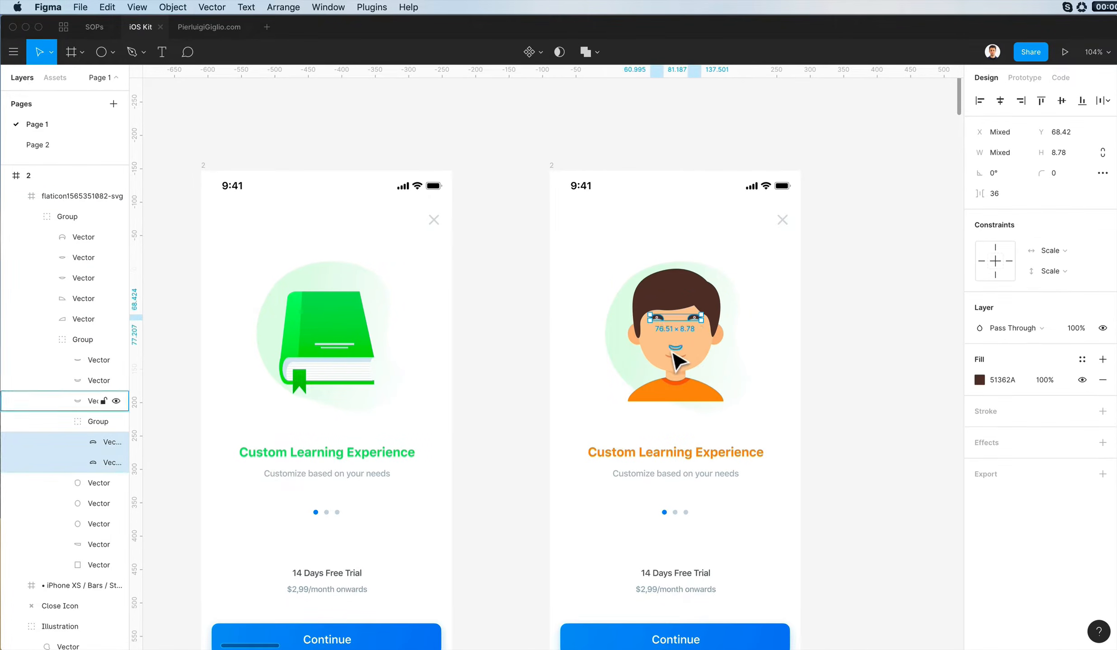
shift+click(675, 348)
shift+click(674, 357)
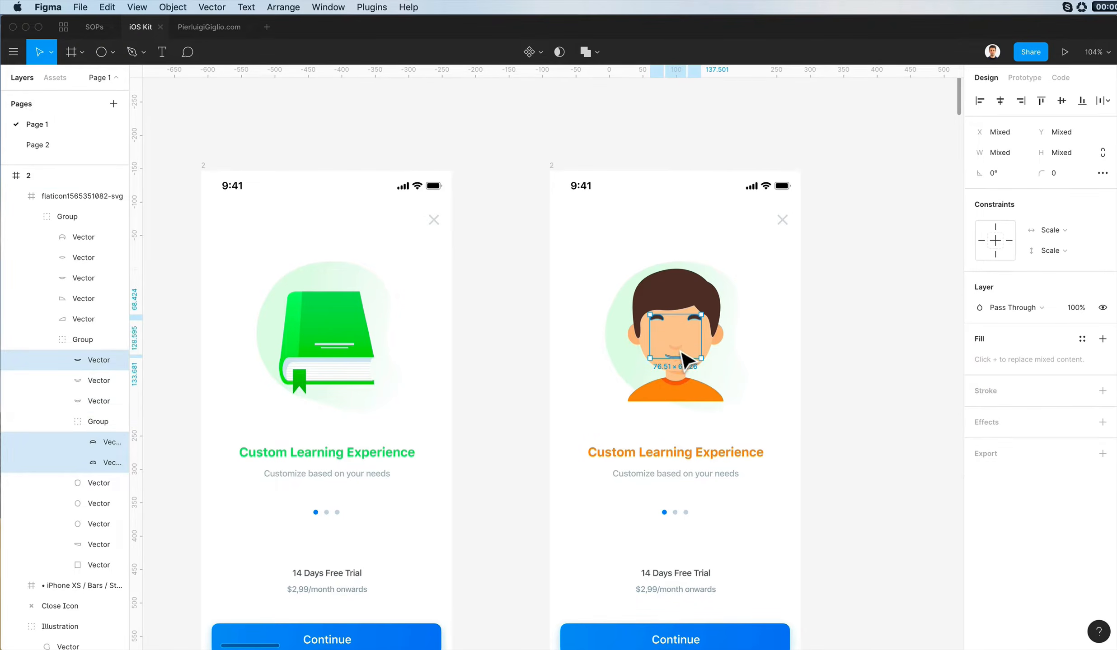
key(Delete)
- Select the whole boy avatar and scale it down slightly to fit the background blob
click(682, 371)
key(Escape)
click(709, 334)
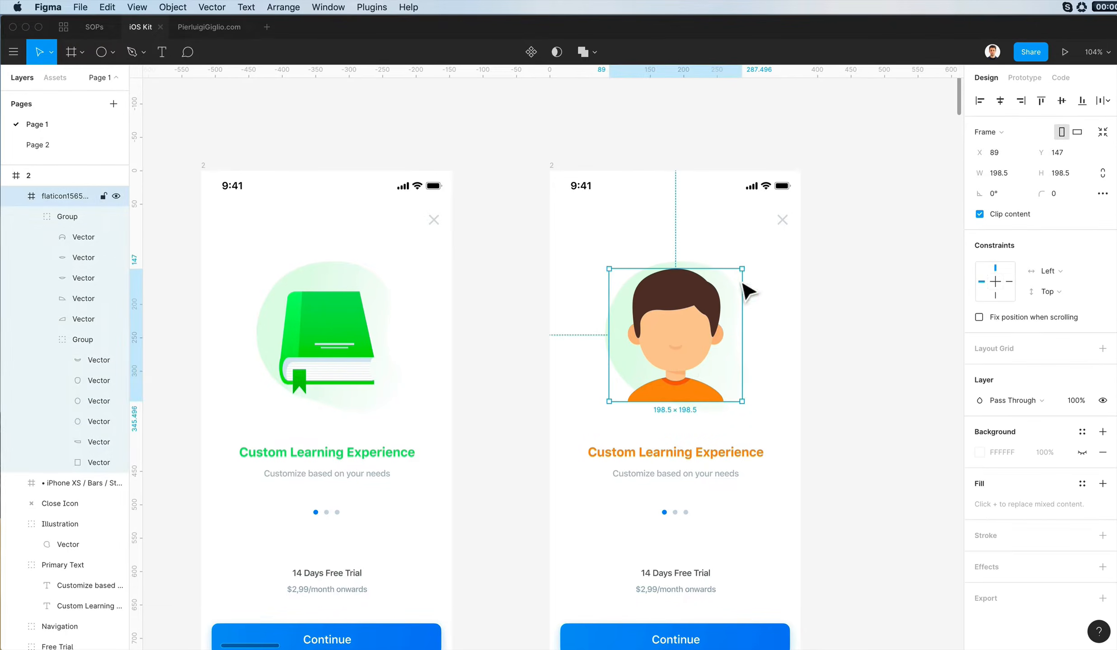
drag(741, 270, 731, 280)
- Replace the green background blob on the third screen with a copy of the first screen's blue blob
scroll(735, 287, down, 5)
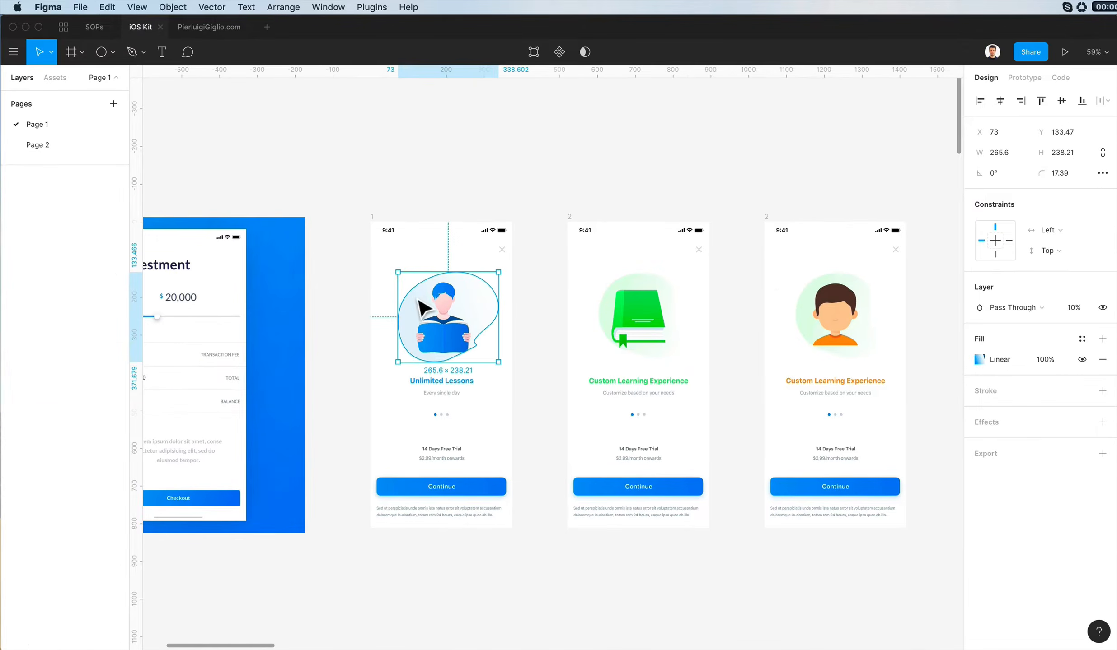
click(813, 298)
key(Escape)
scroll(865, 282, up, 3)
scroll(862, 276, up, 1)
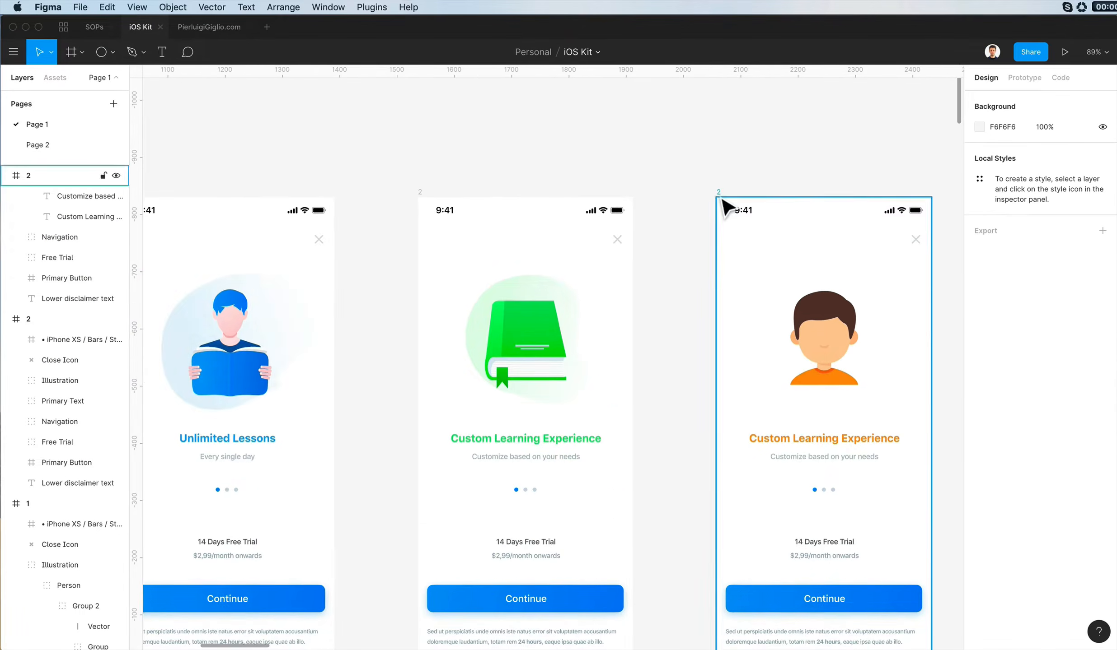
key(super+v)
key(super+z)
click(719, 194)
key(super+v)
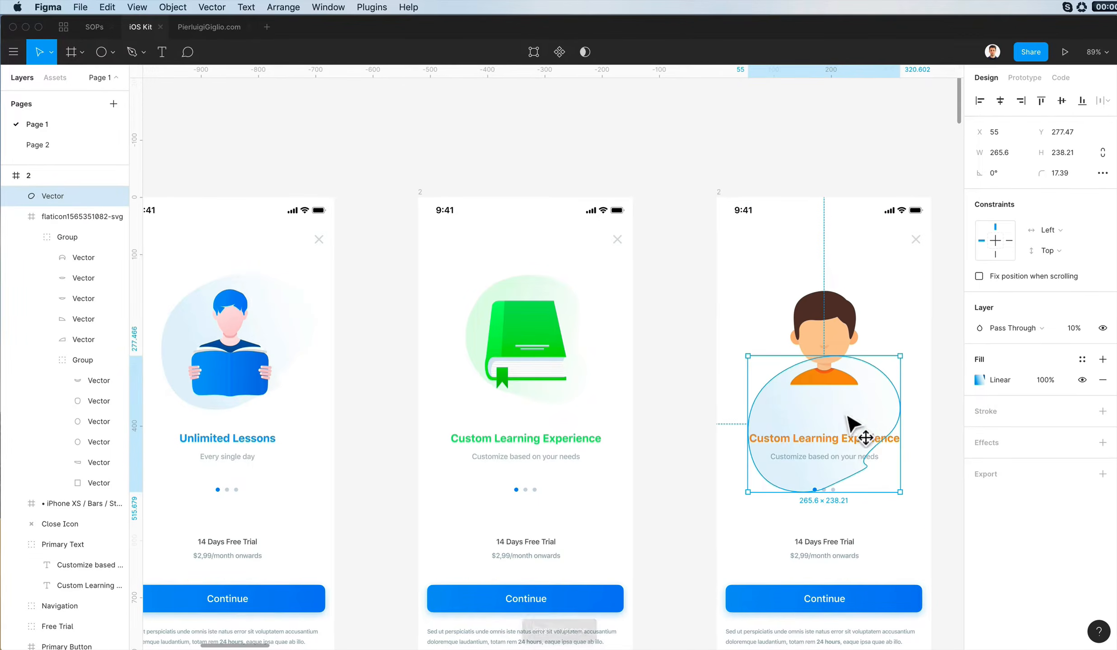
- Move the pasted blue blob up around the boy avatar to X 55, Y 132
drag(855, 424, 896, 318)
key(shift+Down)
key(shift+Down)
key(shift+Down)
key(shift+Down)
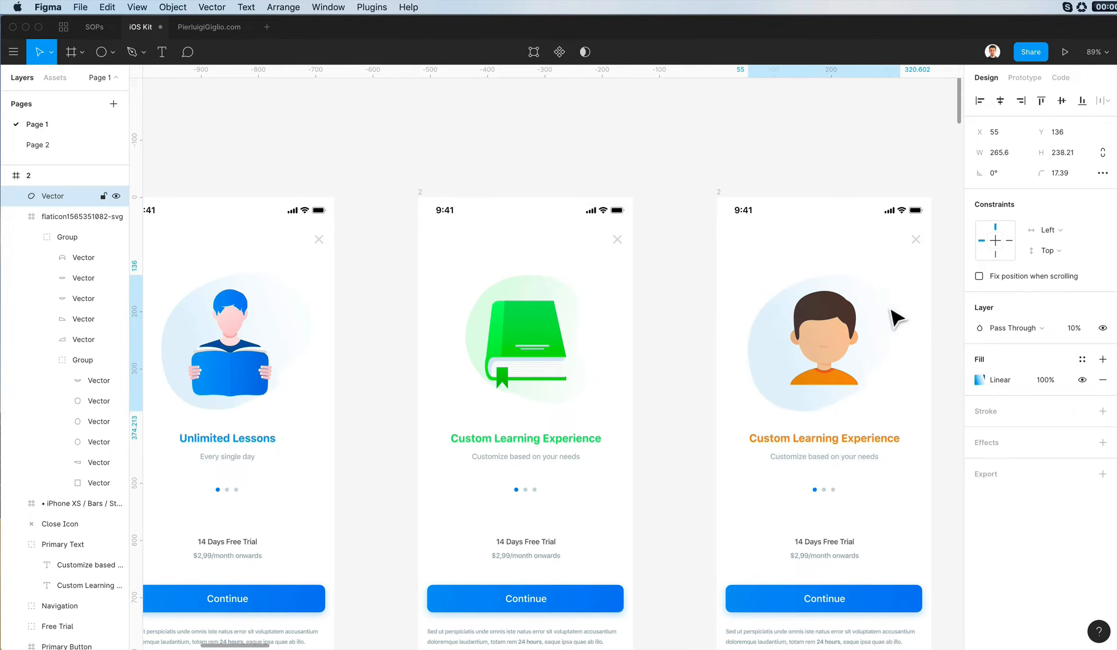
key(Down)
drag(664, 72, 652, 5)
key(Up)
key(Up)
key(Up)
- Send the blue blob behind all other layers of the third screen
key(super+bracketleft)
key(super+bracketleft)
key(super+bracketleft)
key(super+bracketleft)
key(super+bracketleft)
key(super+bracketleft)
key(super+bracketleft)
key(super+bracketleft)
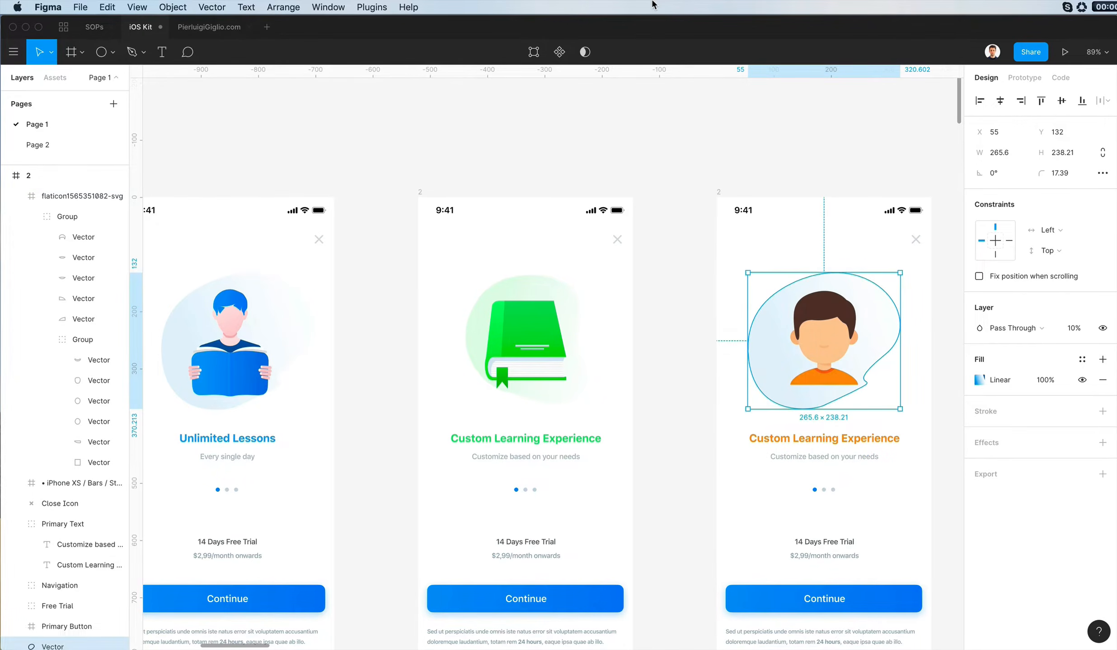
- Recolor both gradient stops of the third screen's blob with the orange sampled from the boy's shirt
scroll(878, 317, up, 5)
click(977, 380)
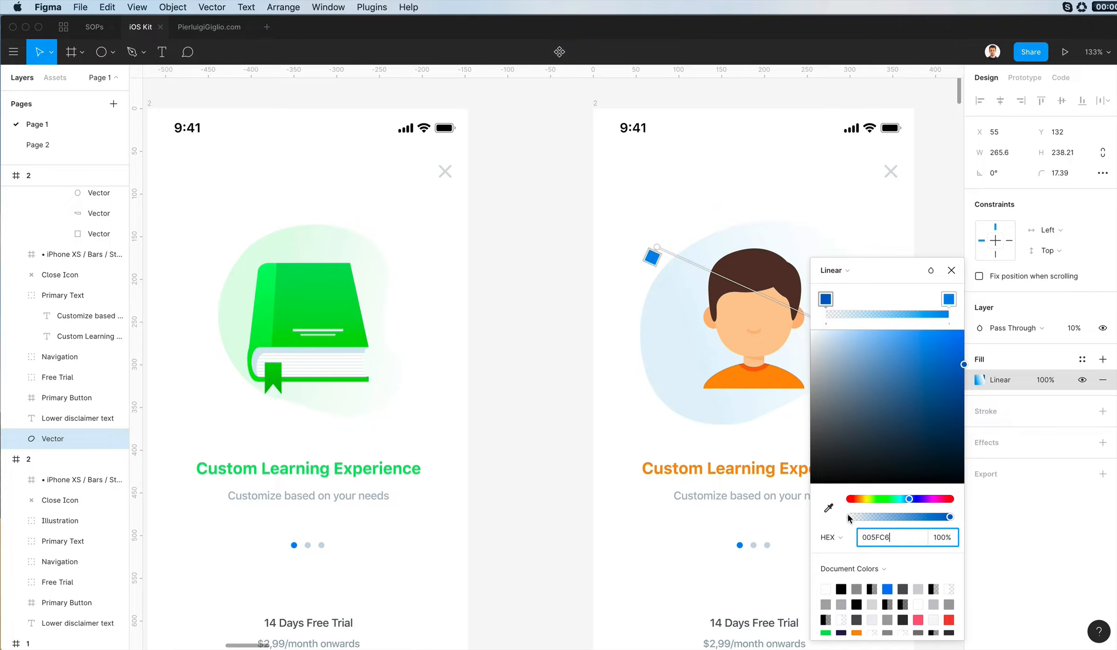
click(828, 508)
click(765, 383)
click(950, 299)
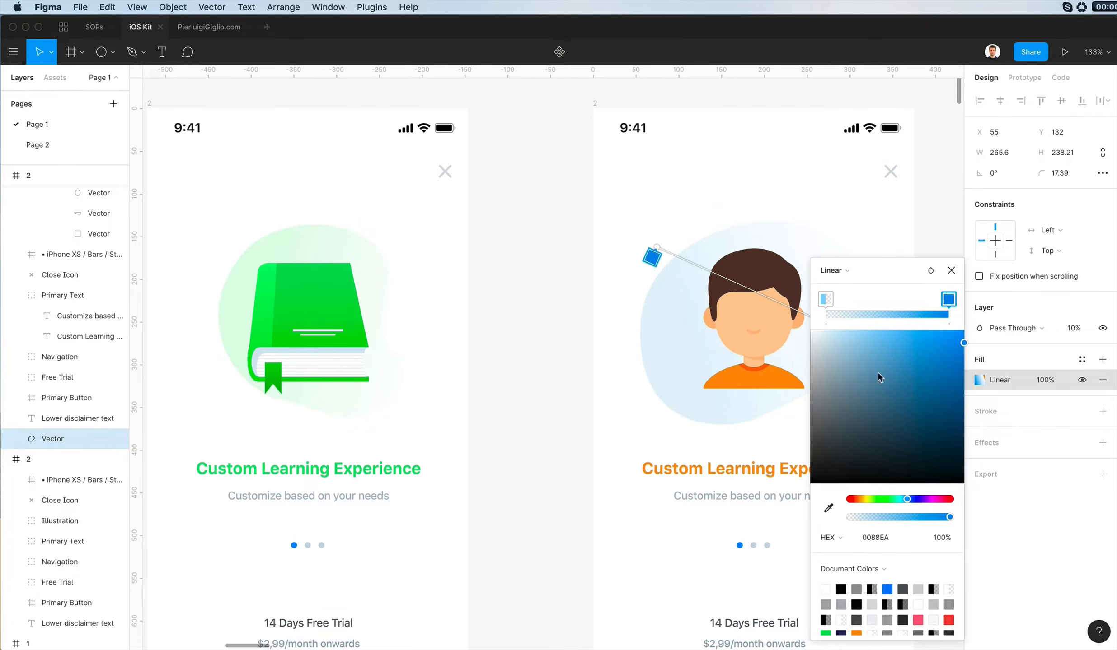
click(828, 509)
click(765, 385)
key(Escape)
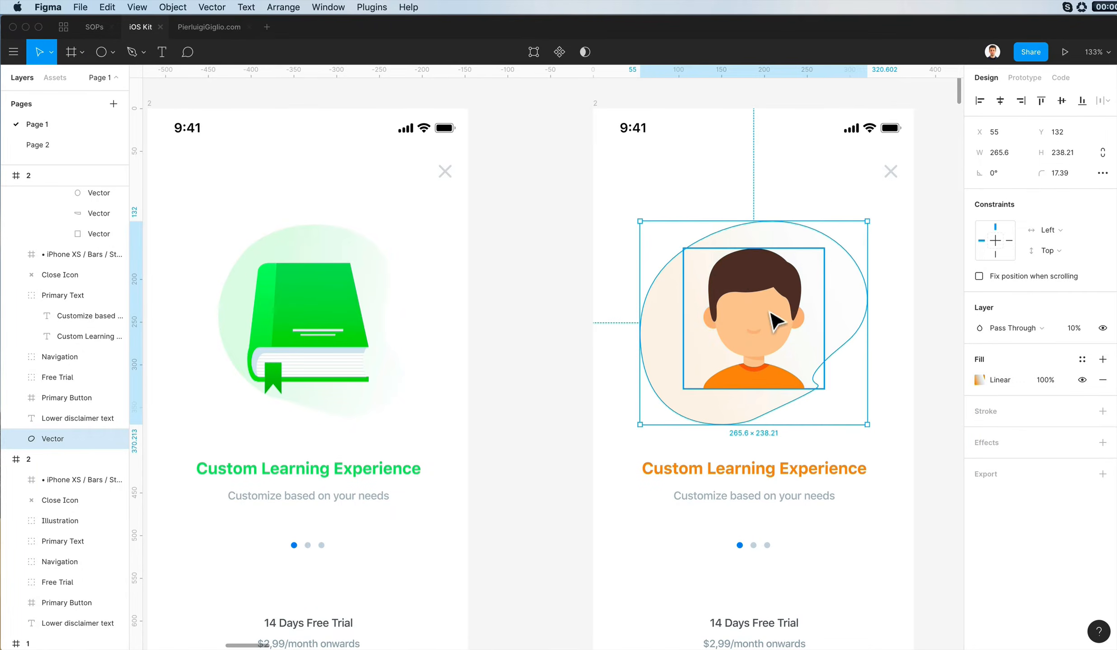
- Fill the boy's hair with a linear gradient from brown 793817 to a darker brown, both stops at 100% opacity
click(773, 287)
scroll(768, 281, down, 5)
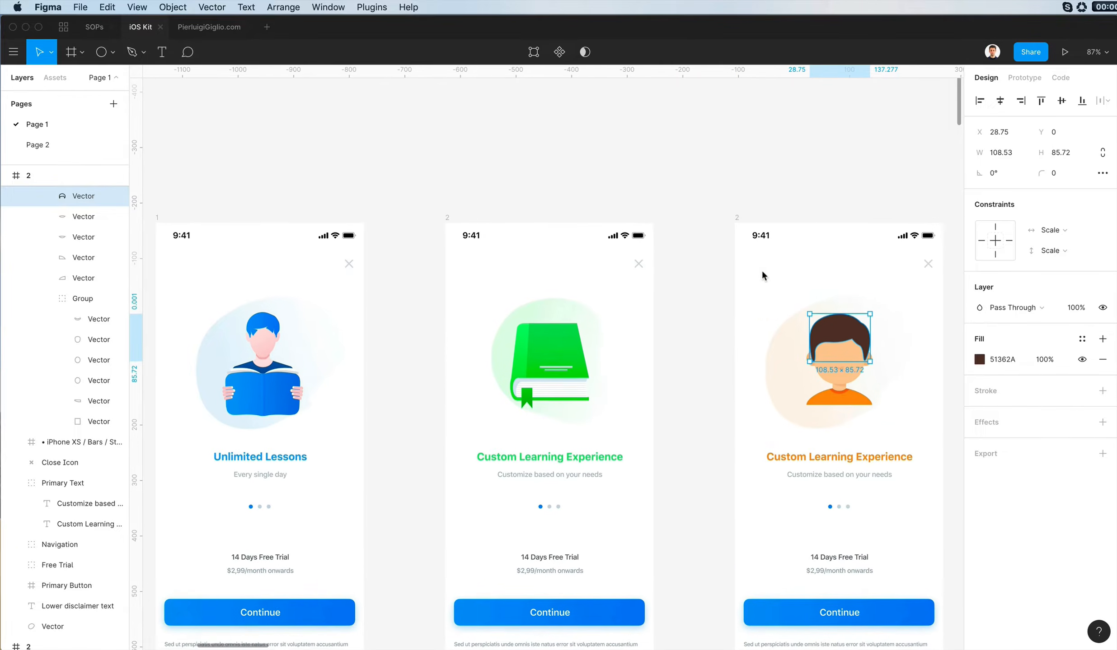
scroll(762, 275, right, 2)
click(979, 359)
click(934, 422)
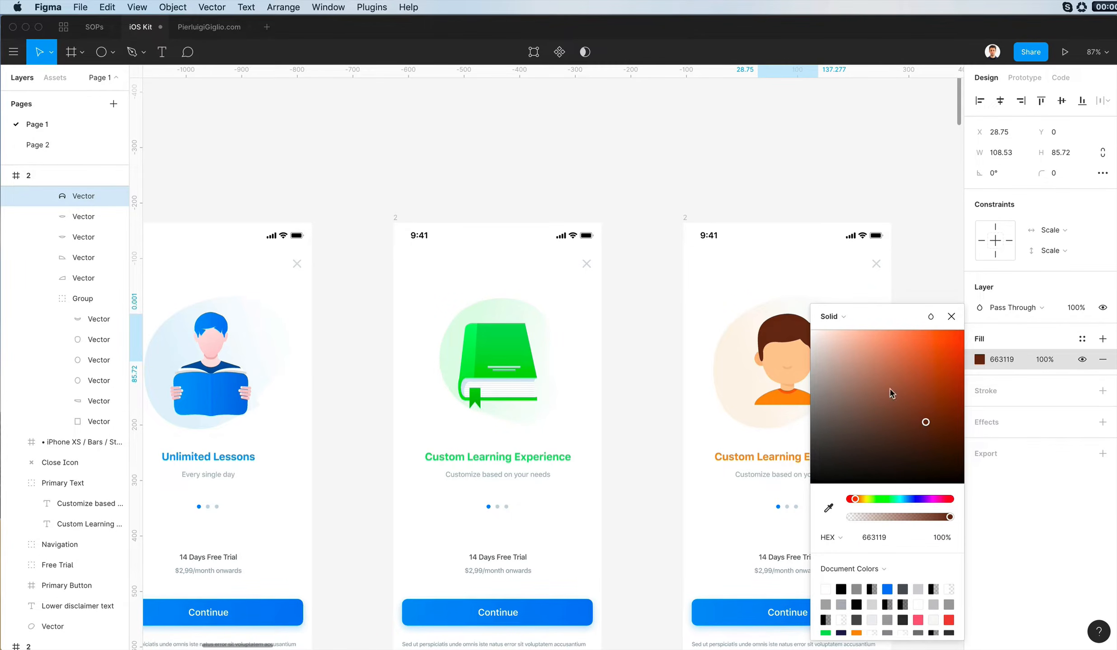
click(831, 316)
click(836, 335)
scroll(774, 347, up, 5)
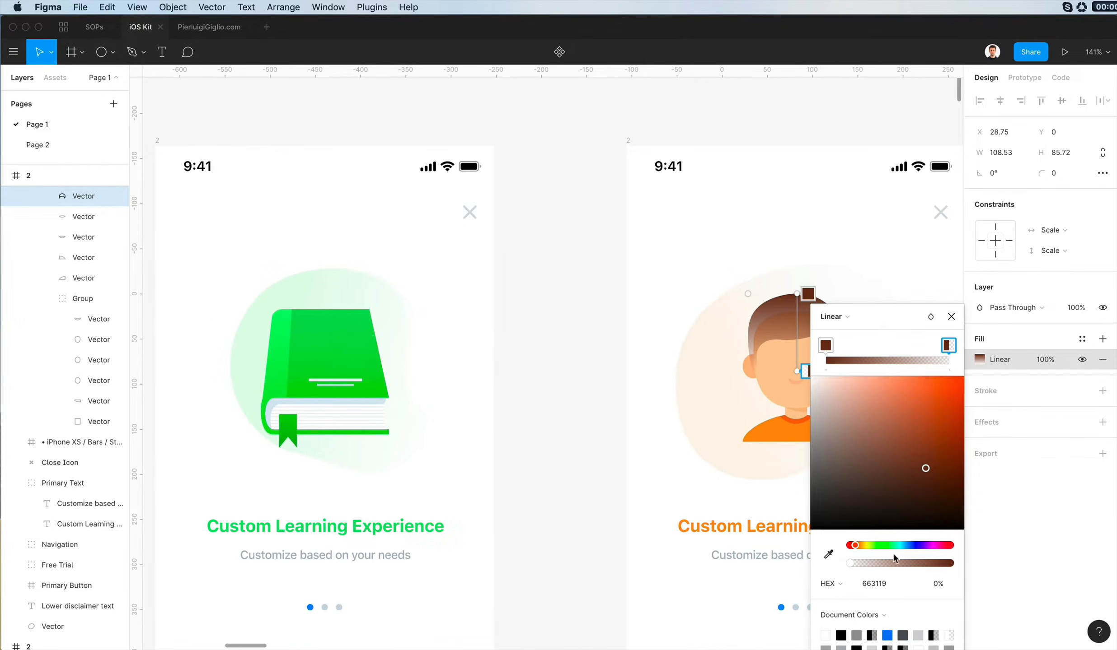
drag(895, 560, 950, 563)
scroll(849, 406, right, 3)
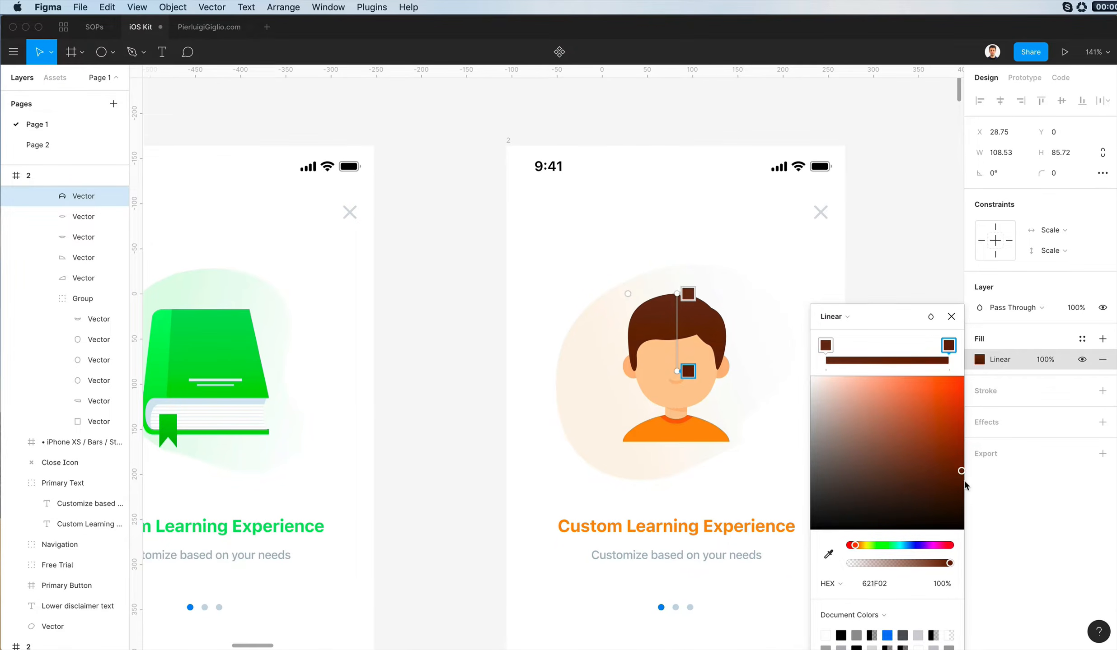
drag(966, 486, 974, 499)
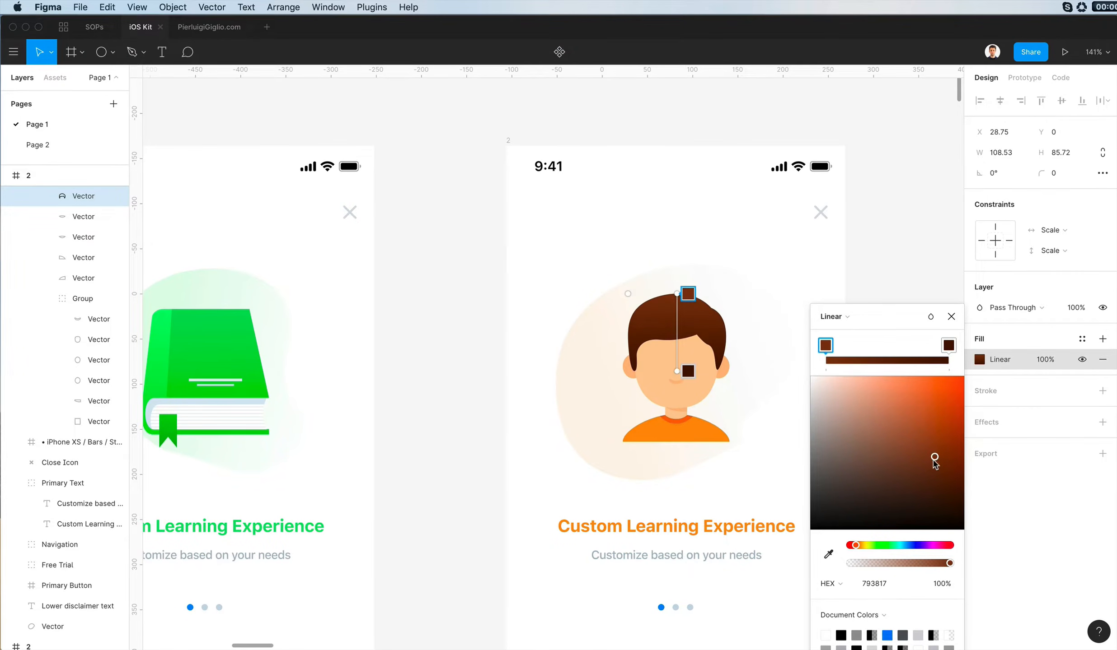
click(951, 317)
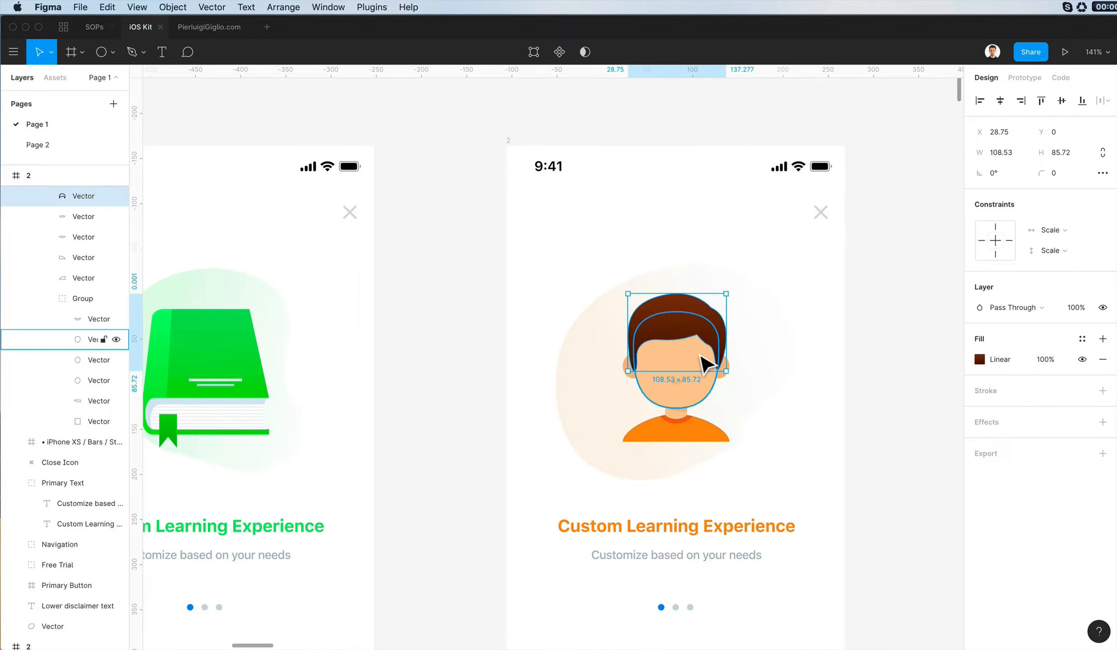
- Fill the boy's face with a linear gradient from light peach FFE5CB to a deeper peach, both stops at 100% opacity
super+click(704, 365)
scroll(704, 361, up, 4)
click(979, 359)
scroll(798, 365, down, 7)
scroll(799, 362, right, 1)
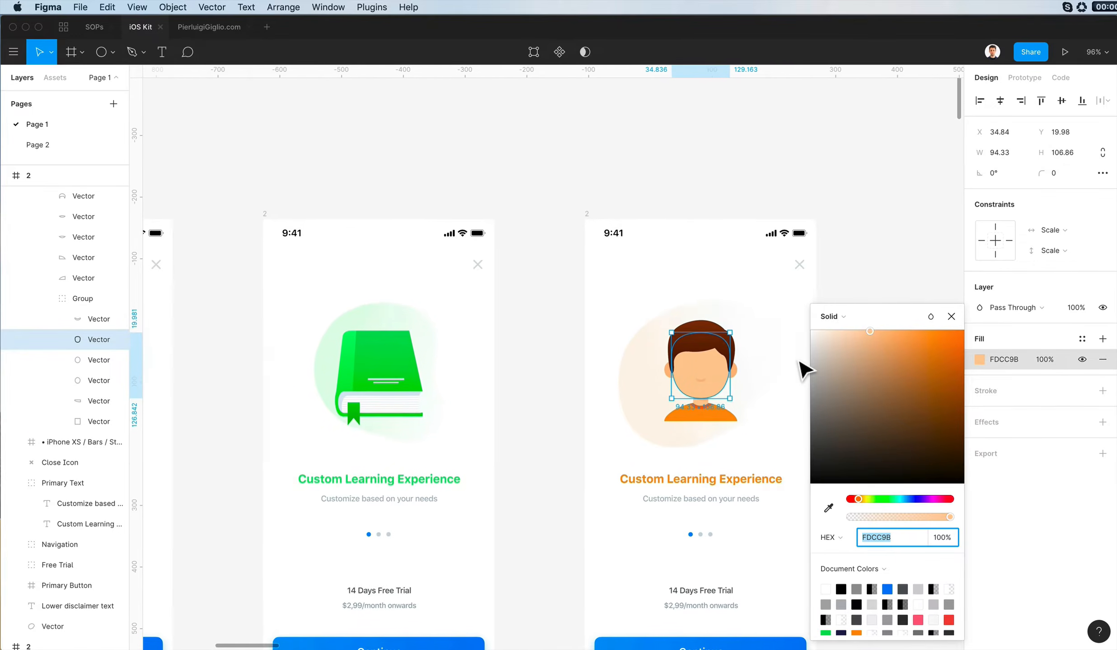
scroll(594, 363, left, 5)
scroll(594, 362, right, 4)
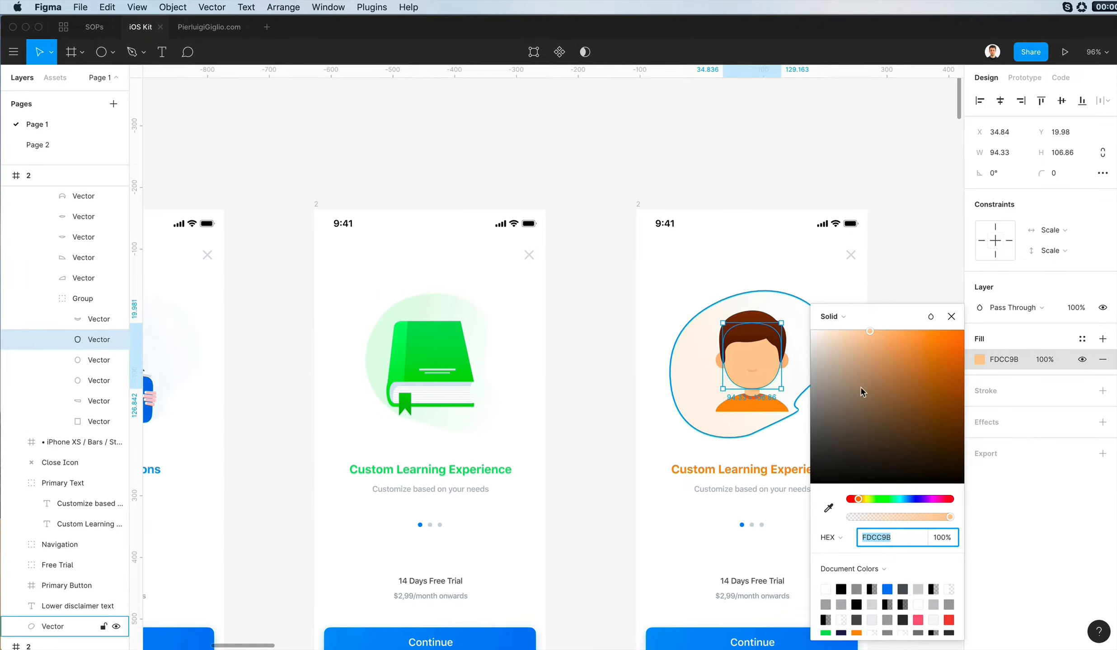
click(834, 317)
click(847, 331)
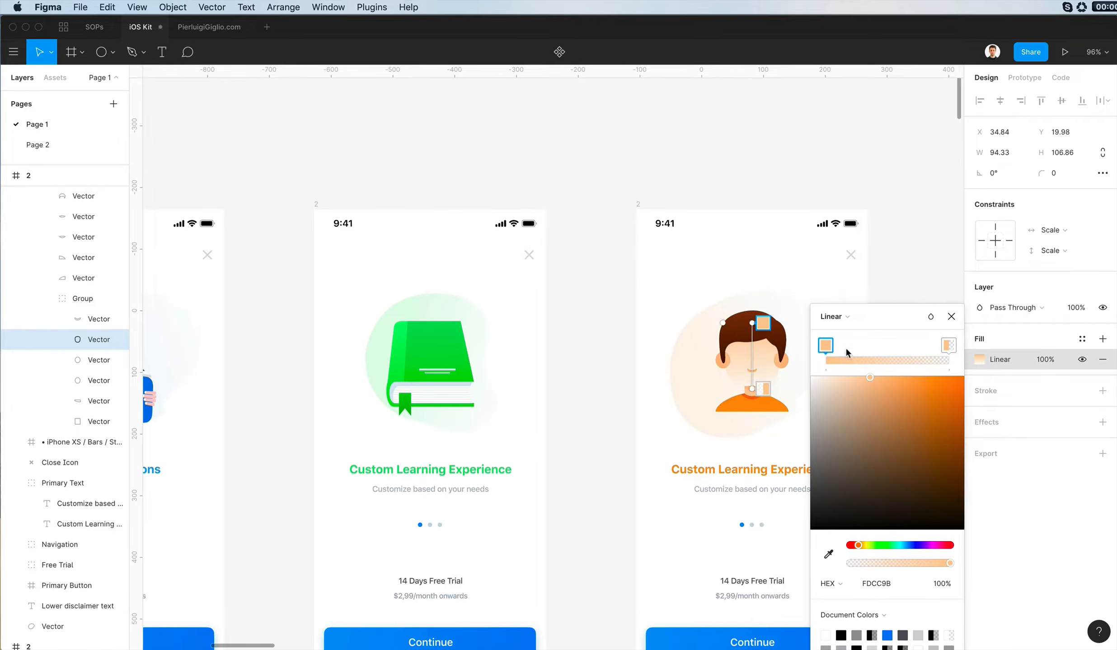
scroll(753, 351, up, 3)
click(951, 563)
scroll(690, 438, right, 2)
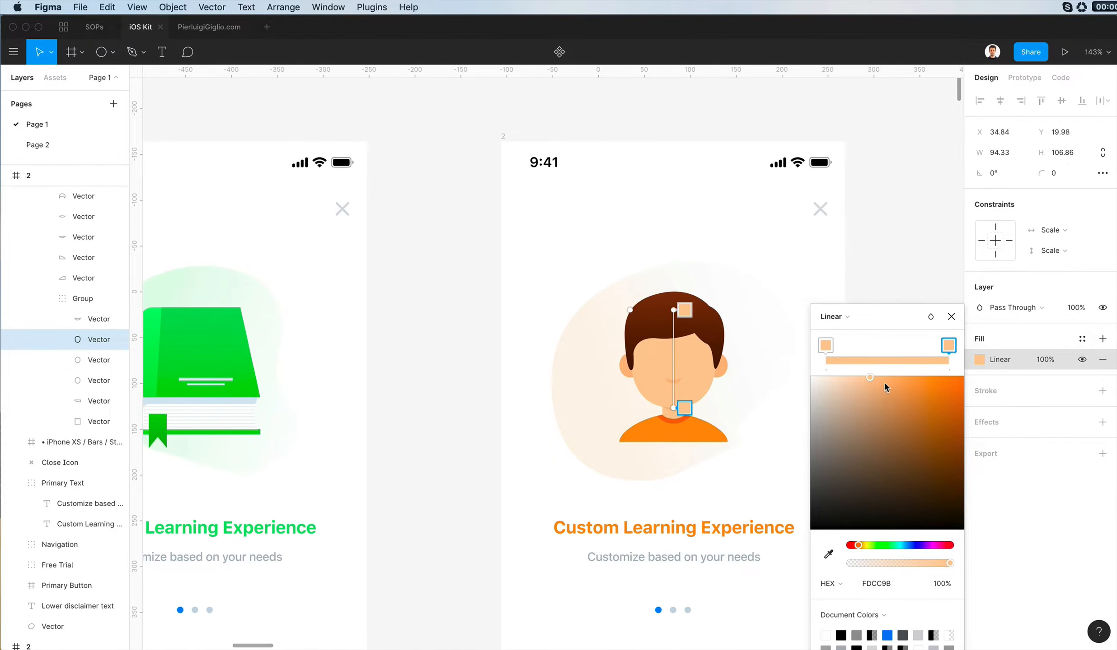
drag(884, 382, 841, 371)
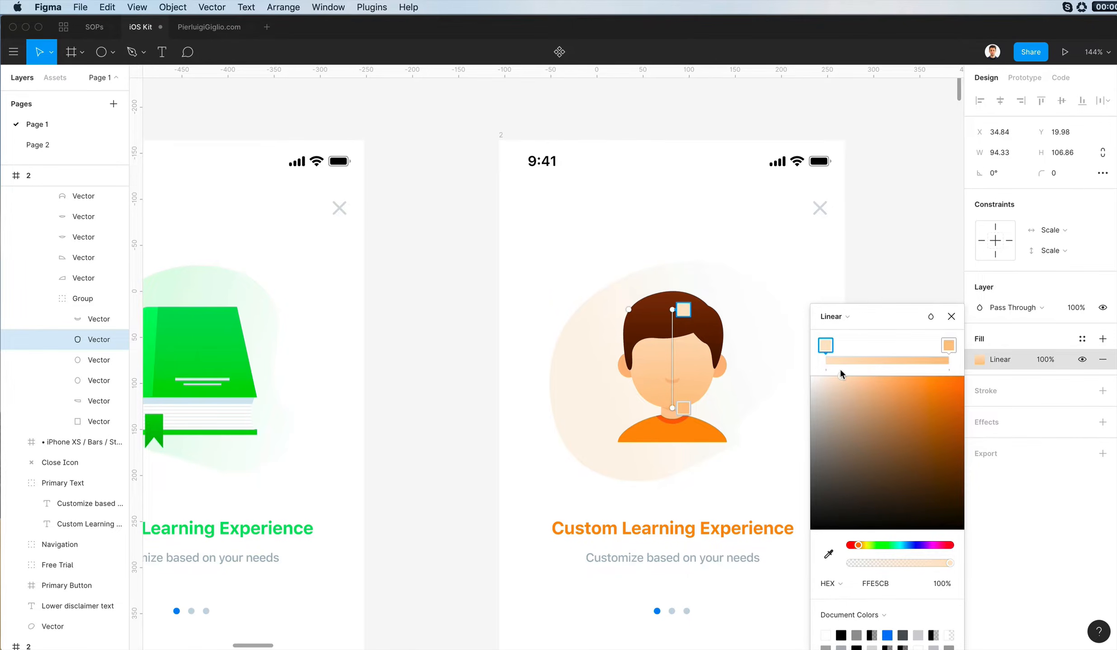
- Apply the face's linear peach gradient to both the neck rectangle and the curved neck piece over the collar
key(Escape)
scroll(723, 392, up, 5)
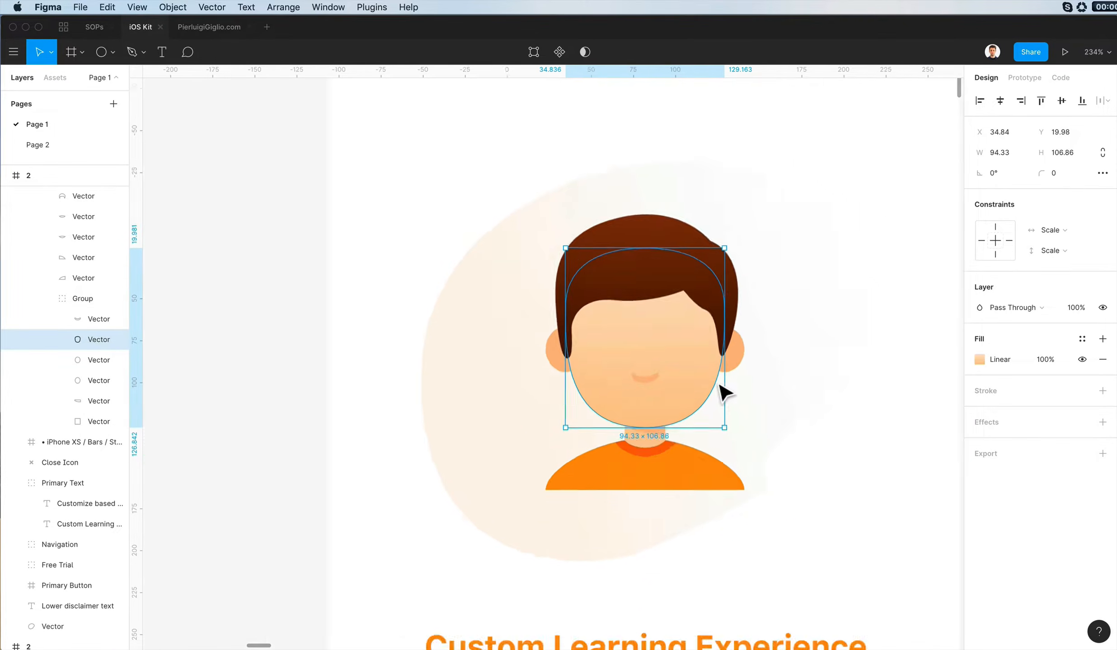
scroll(723, 392, up, 5)
click(586, 467)
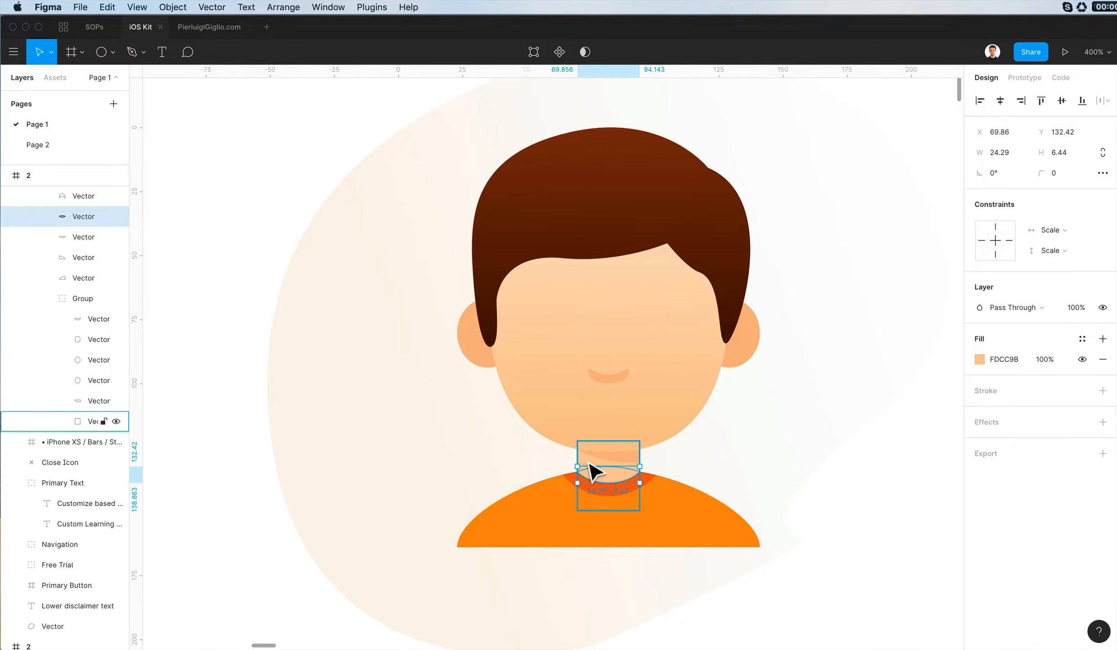
shift+super+click(589, 465)
click(664, 469)
- Try to delete the curved neck piece that overlaps the collar
super+click(615, 481)
key(Delete)
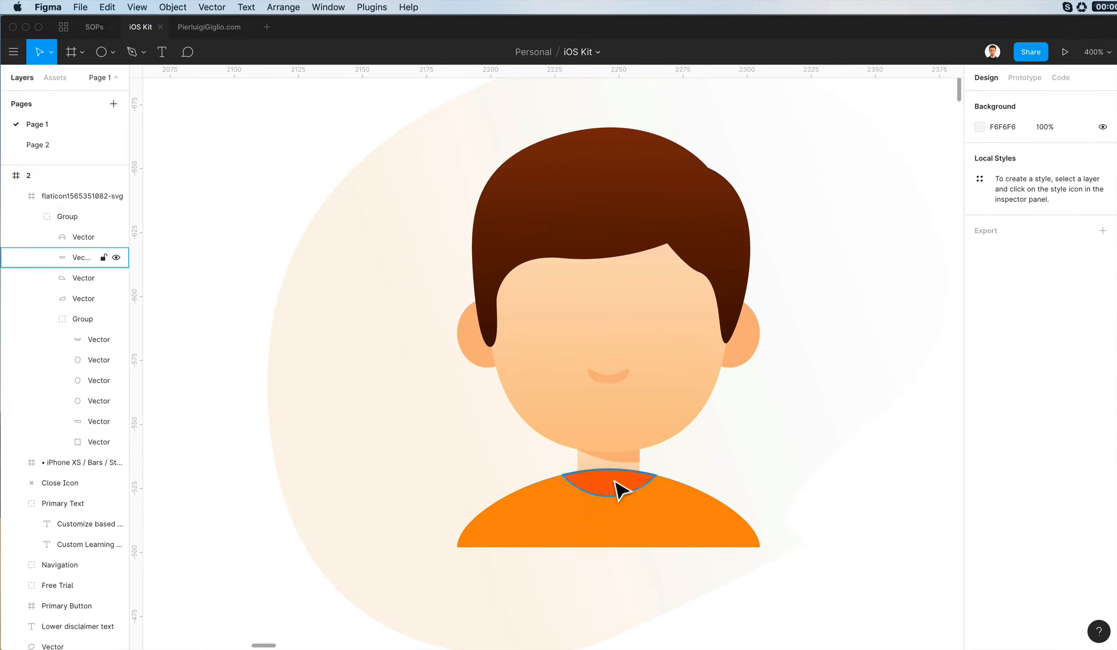
key(super+z)
- Try to unite the curved neck piece with the neck rectangle using a Union operation
shift+super+click(598, 469)
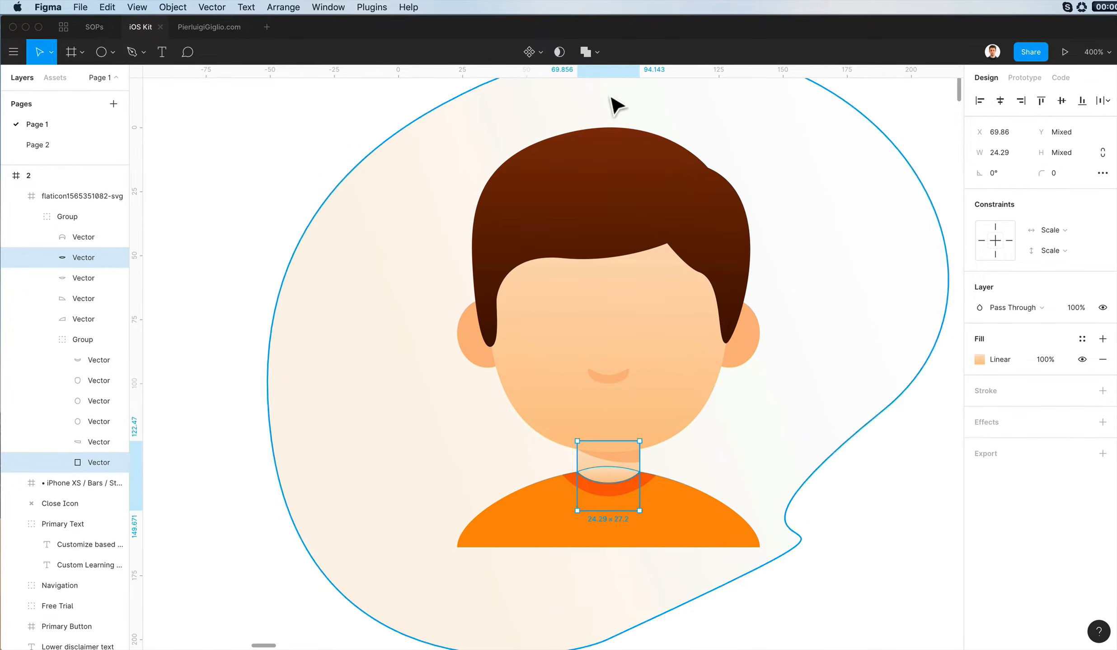
click(582, 47)
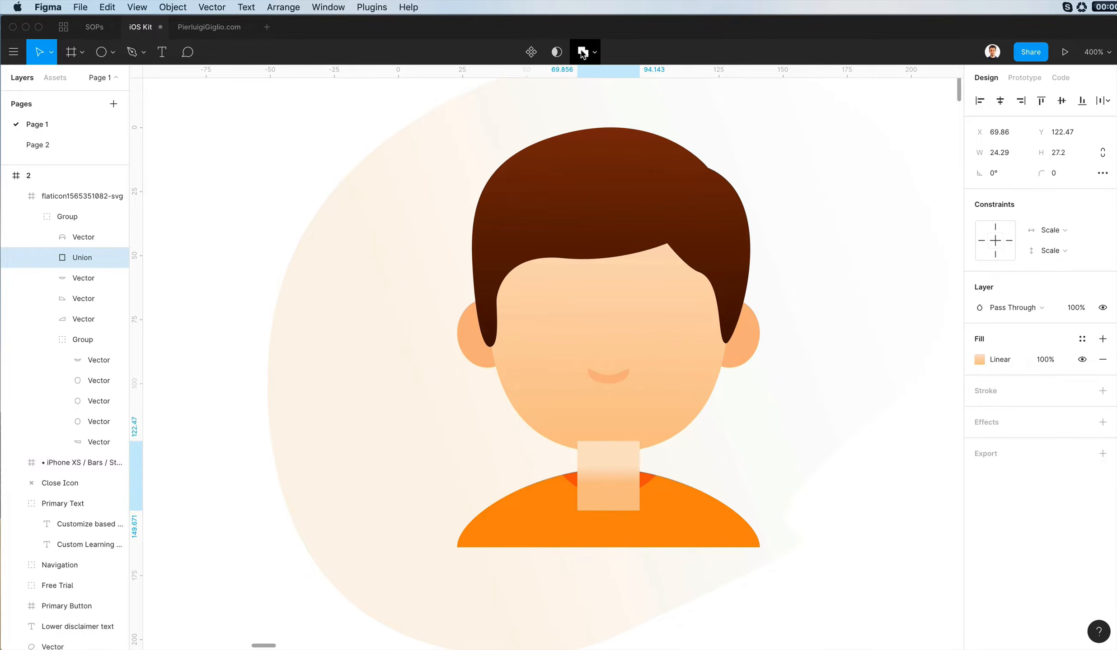
key(super+z)
key(super+z)
key(super+shift+z)
click(651, 459)
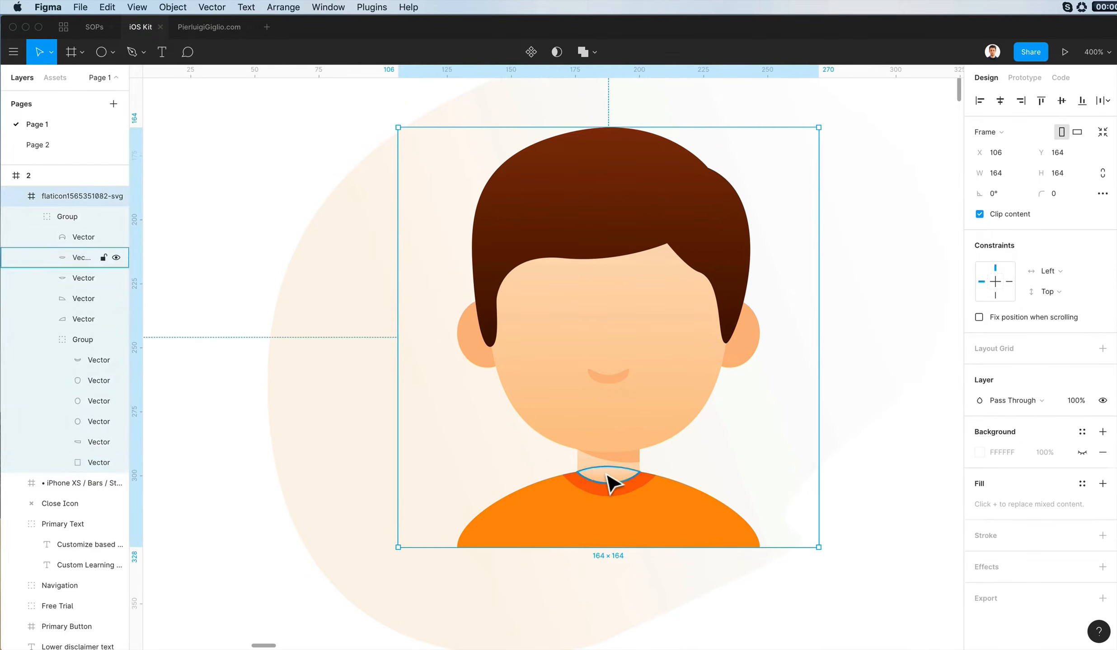
- Try to subtract the curved neck piece from the red-orange collar shape
super+click(605, 474)
key(Delete)
key(super+z)
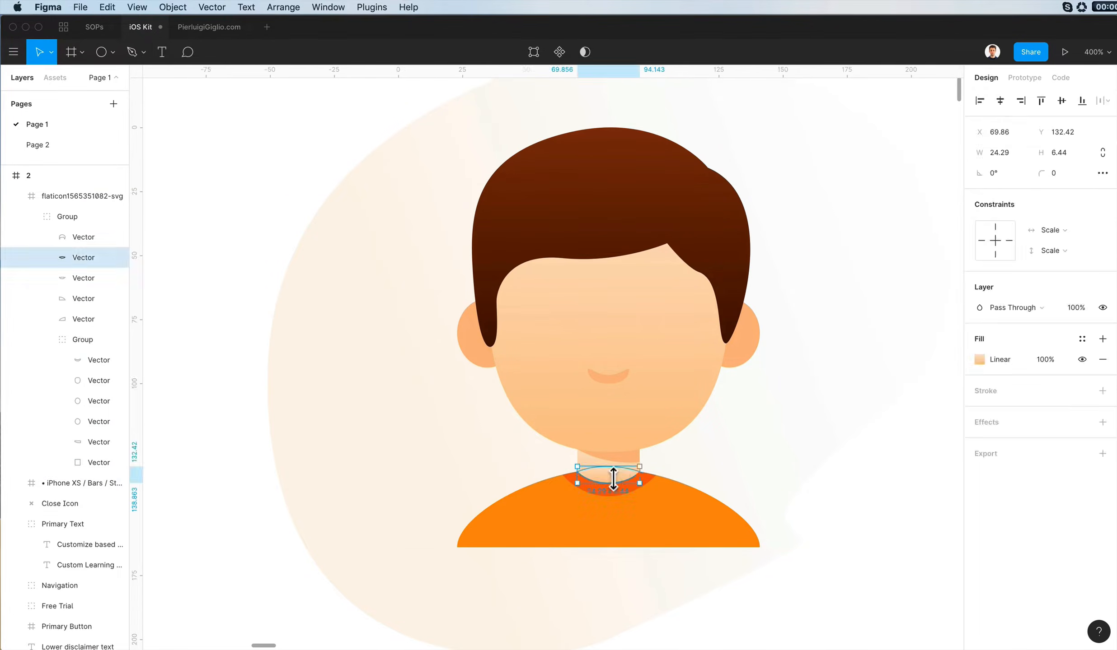
shift+click(611, 498)
click(594, 52)
click(582, 92)
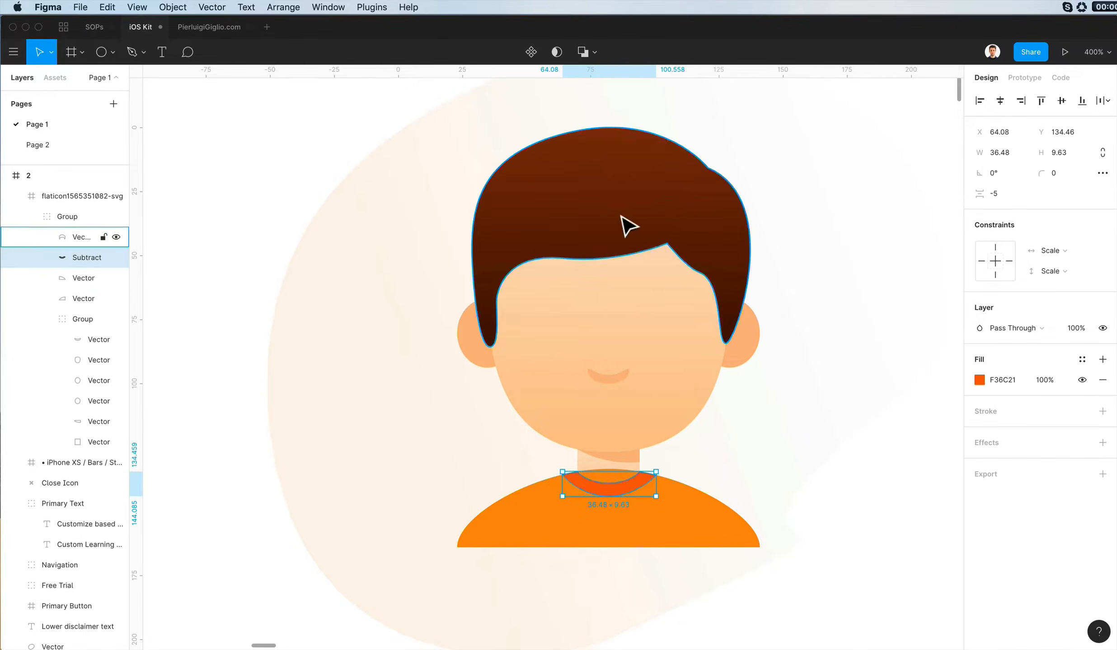
double_click(596, 472)
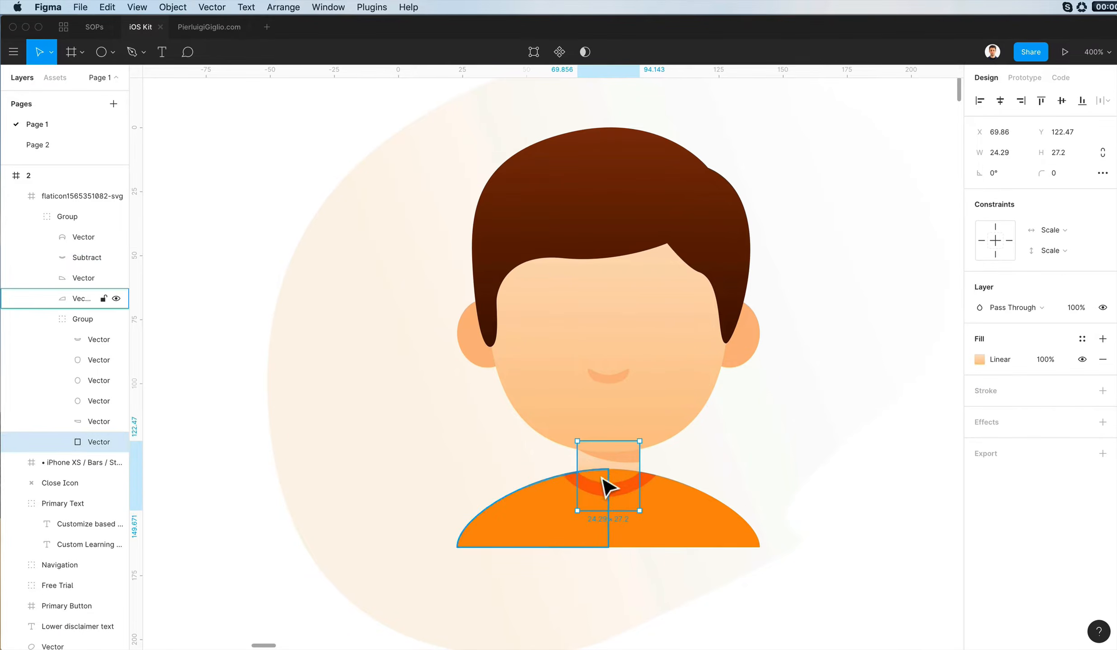
- Try to combine the two shirt halves into one shape with a Union operation
click(568, 516)
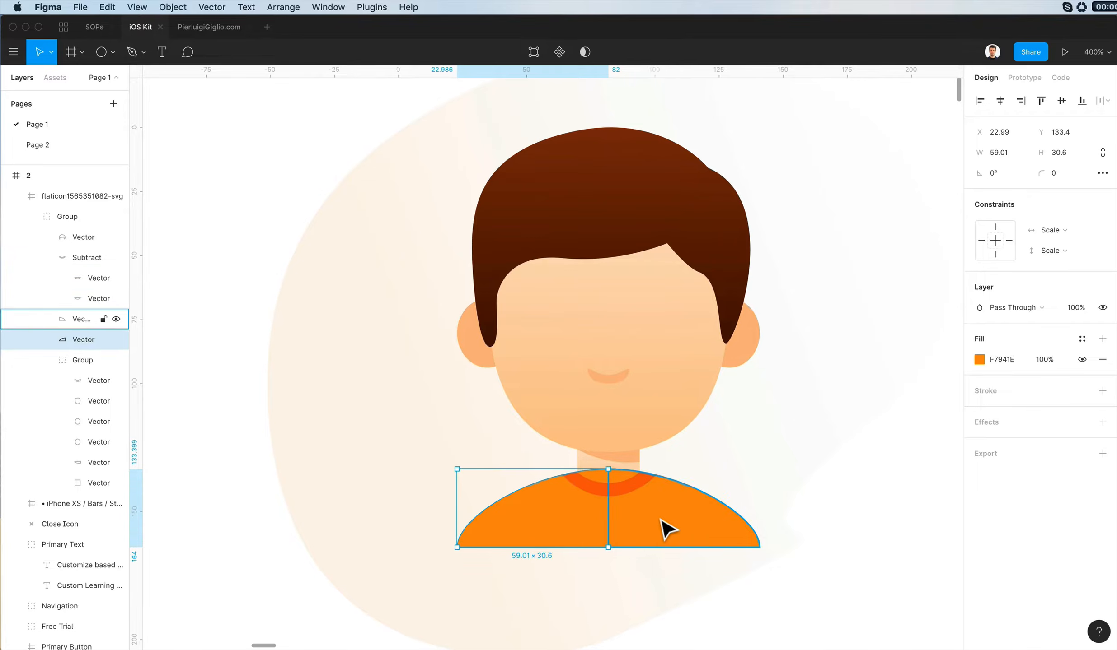
shift+click(661, 520)
click(584, 52)
key(super+z)
click(595, 52)
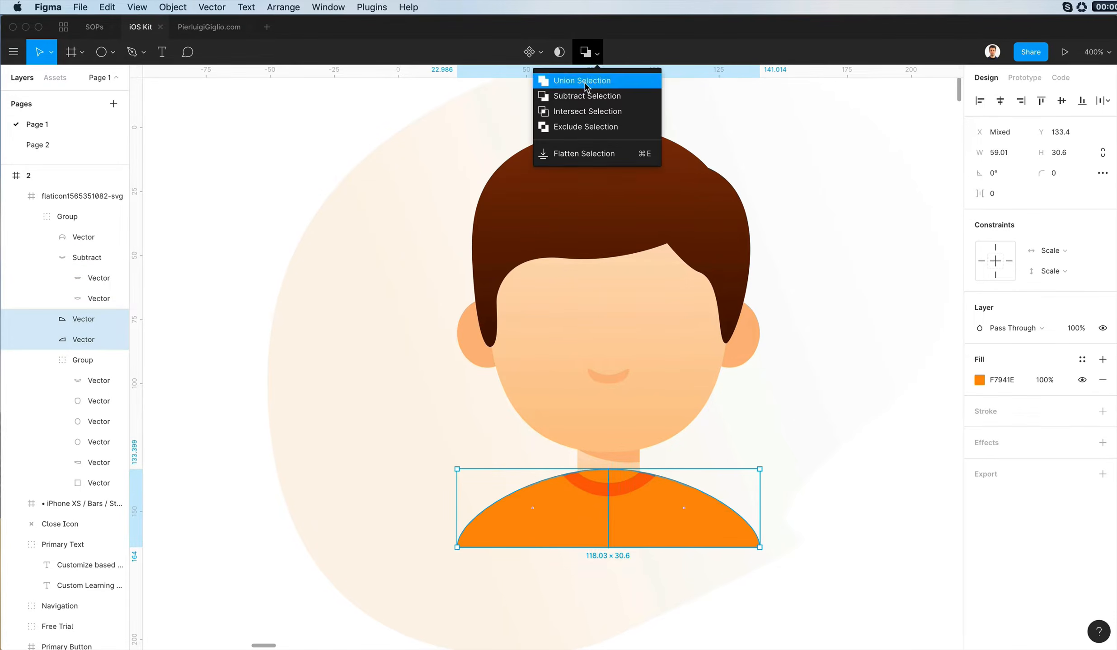
click(583, 78)
- Try to subtract the curved neck piece from the united shirt shape
shift+click(606, 480)
shift+click(606, 481)
super+click(607, 480)
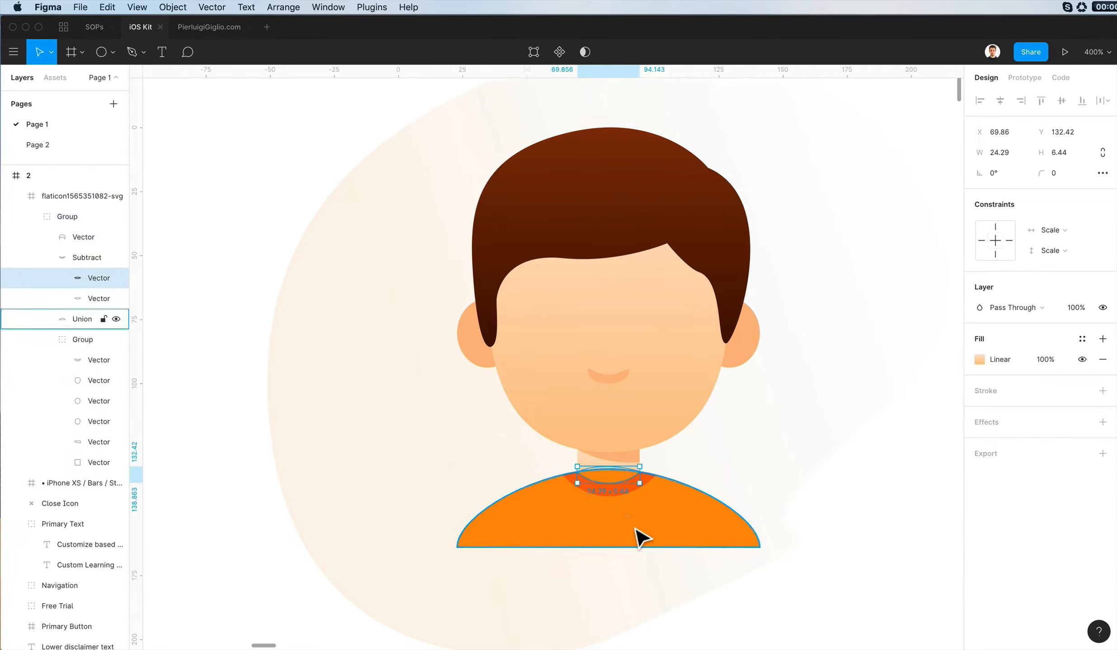
shift+click(635, 530)
click(584, 52)
key(super+z)
click(594, 53)
click(590, 96)
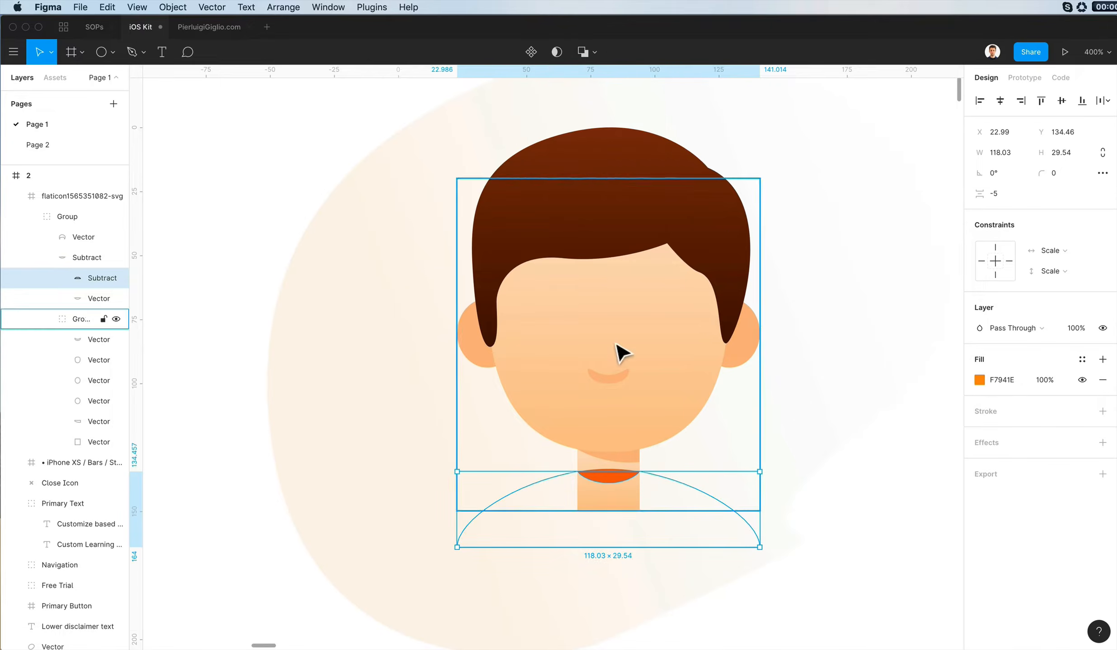
key(super+z)
- Try the Intersect and Exclude operations on the curved neck piece and the united shirt
click(594, 53)
click(594, 112)
key(super+z)
click(587, 52)
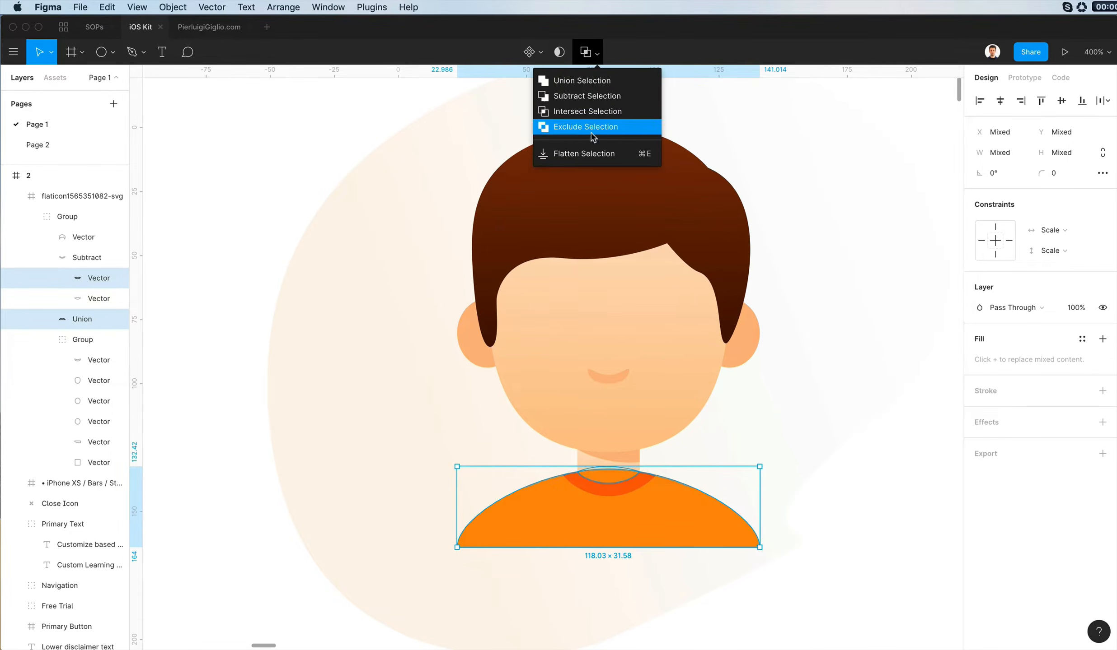
click(589, 126)
key(super+z)
click(598, 53)
click(835, 374)
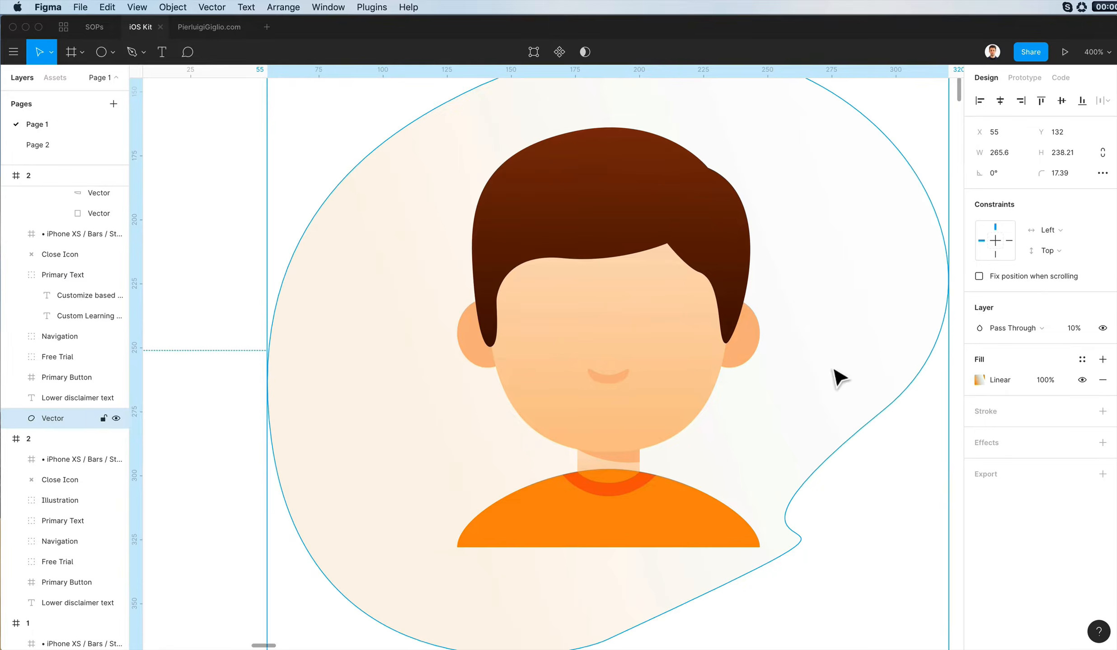
- Undo the boolean edits to the neck, collar and shirt so all the avatar's original vectors are restored
super+click(600, 480)
click(727, 422)
scroll(727, 422, down, 3)
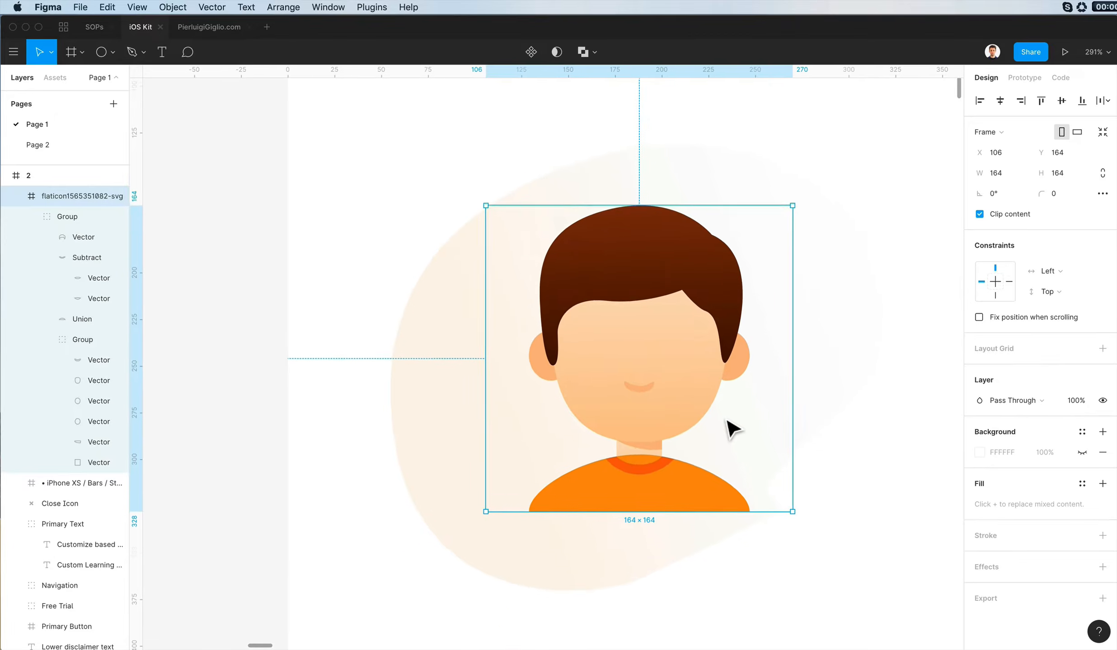
key(super+z)
key(super+z)
key(super+z)
key(super+z)
key(super+z)
key(super+z)
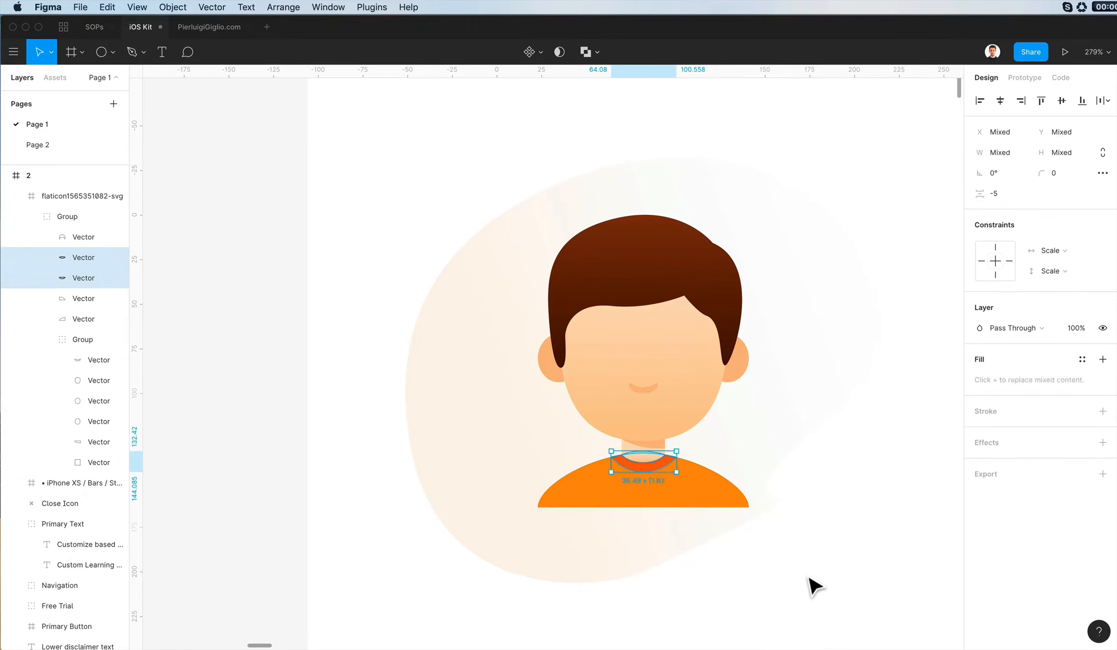
key(super+z)
key(super+z)
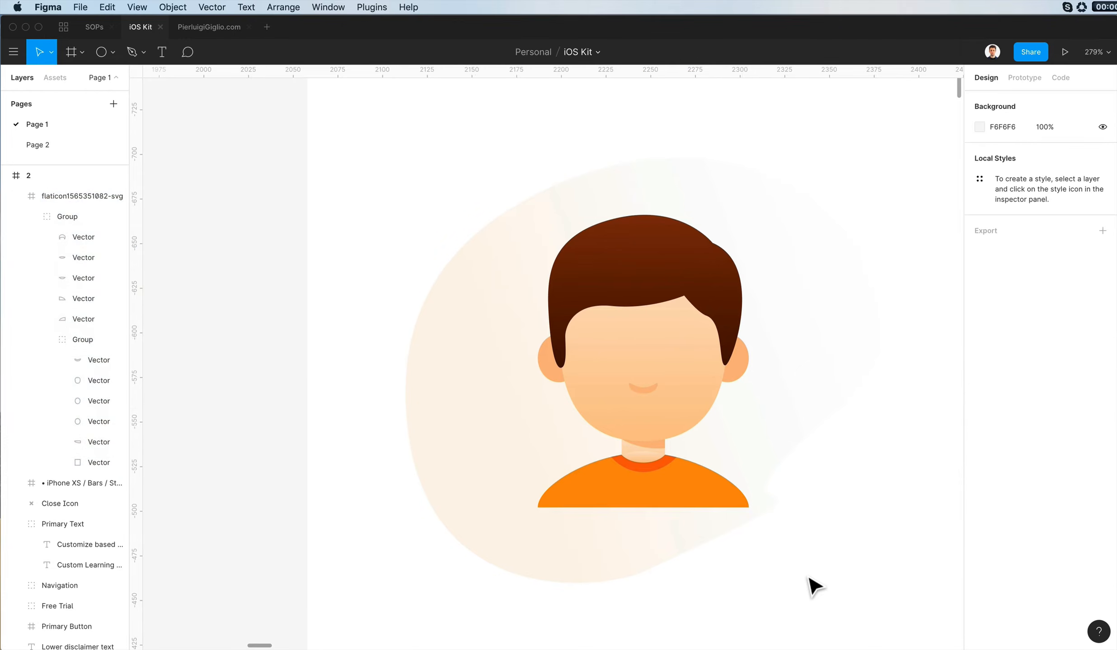
- Recolor the curved neck piece's first gradient stop with FFDAB3 sampled from the neck, and fine-tune its end stop
scroll(649, 463, up, 5)
scroll(654, 472, up, 3)
click(654, 453)
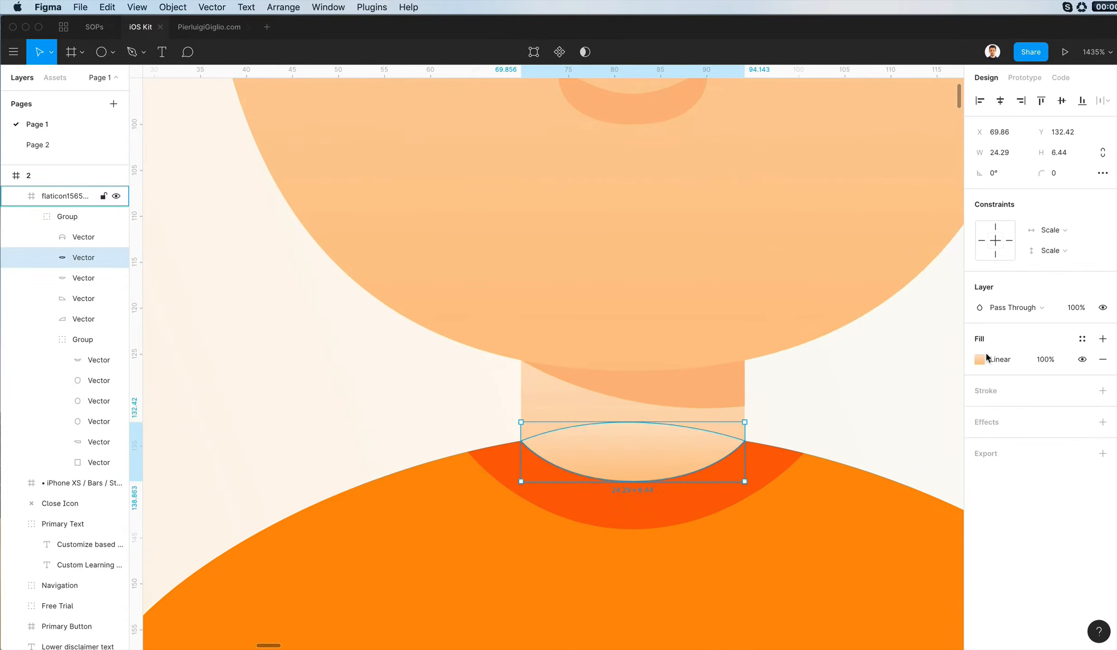
click(979, 359)
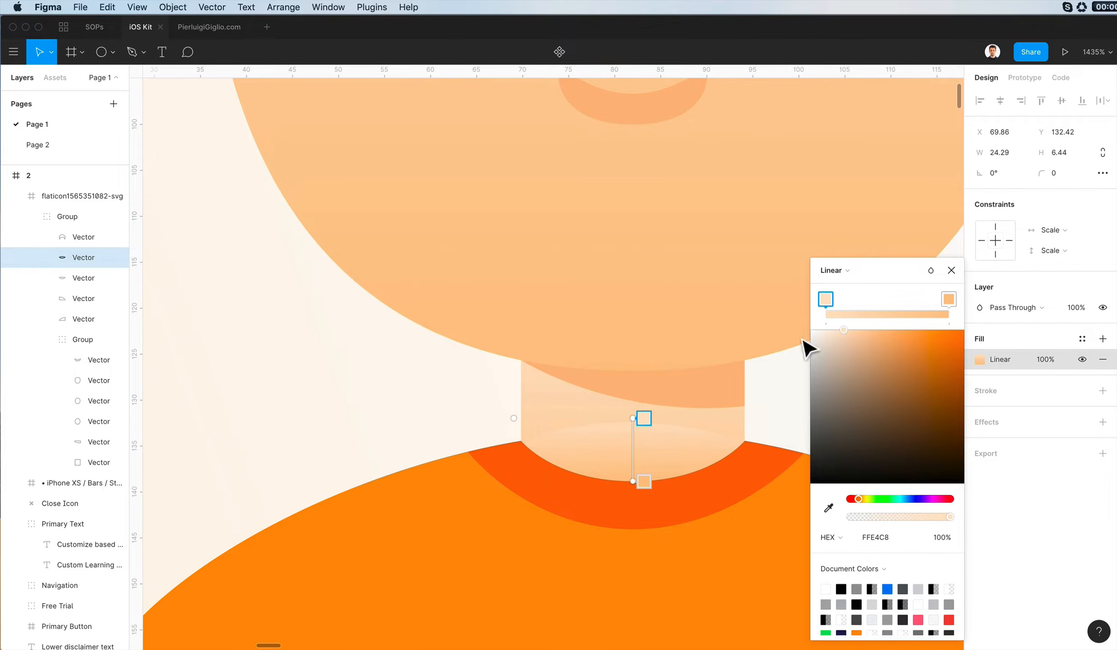
click(828, 508)
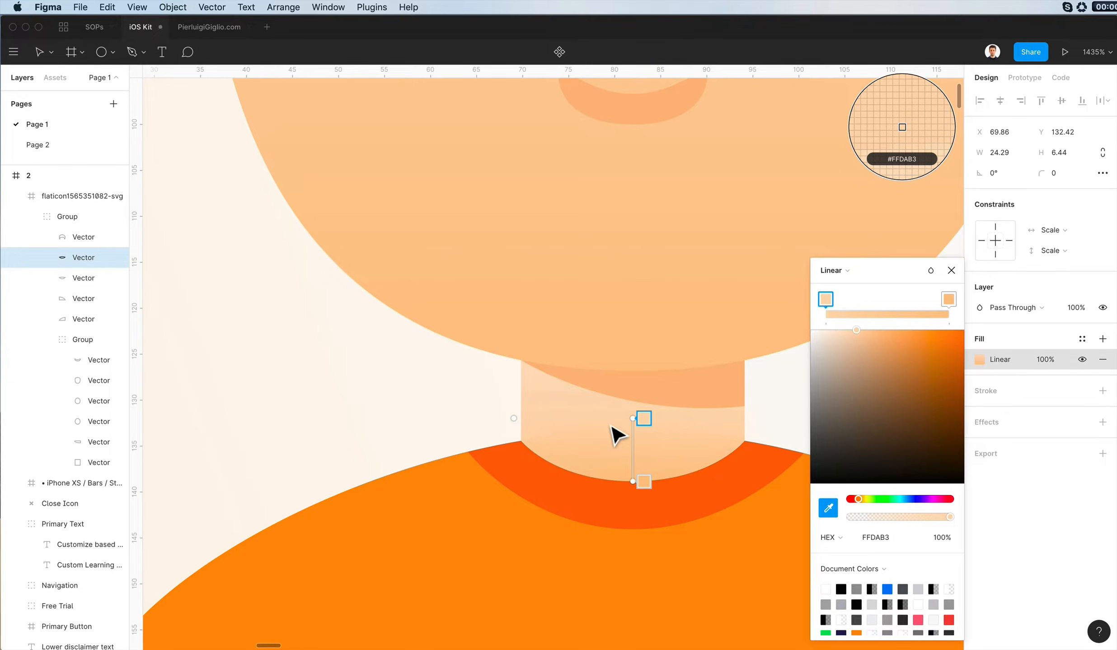
click(611, 426)
scroll(664, 395, down, 3)
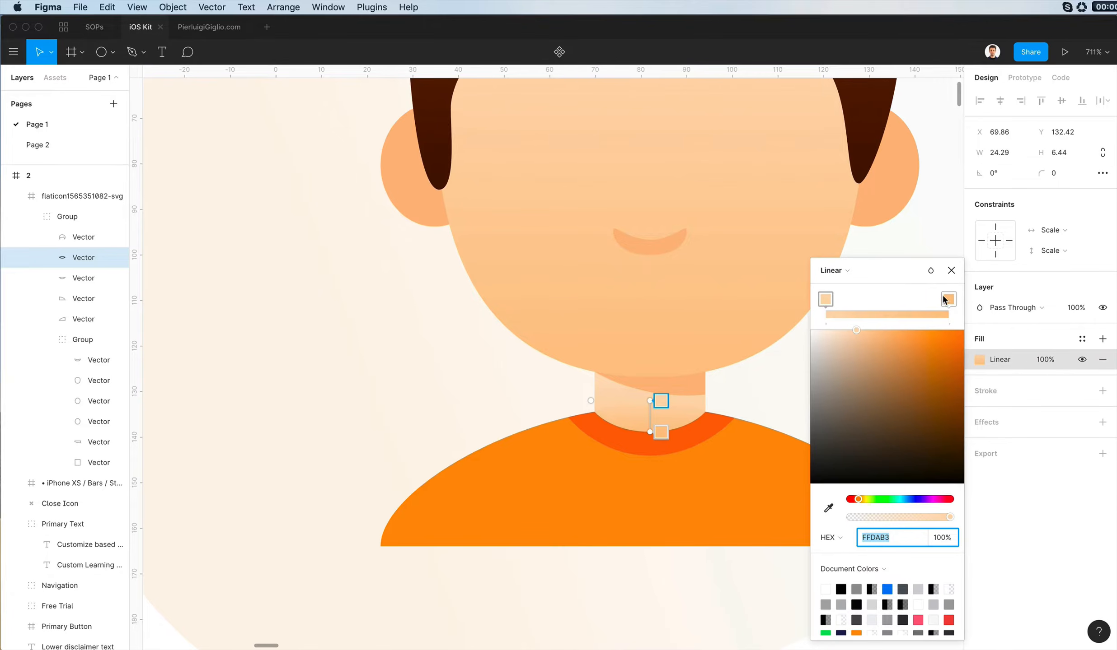
click(944, 299)
drag(884, 325, 883, 323)
key(Escape)
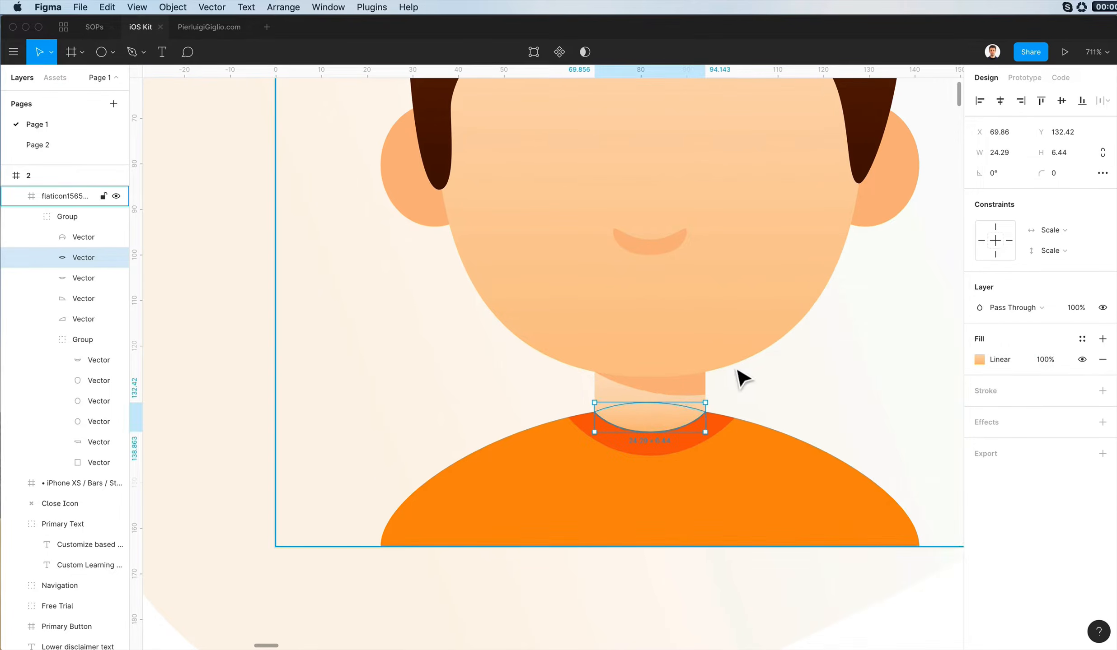
- Recolor the shadow under the boy's chin with the solid fill FFBB75
super+click(688, 385)
click(979, 360)
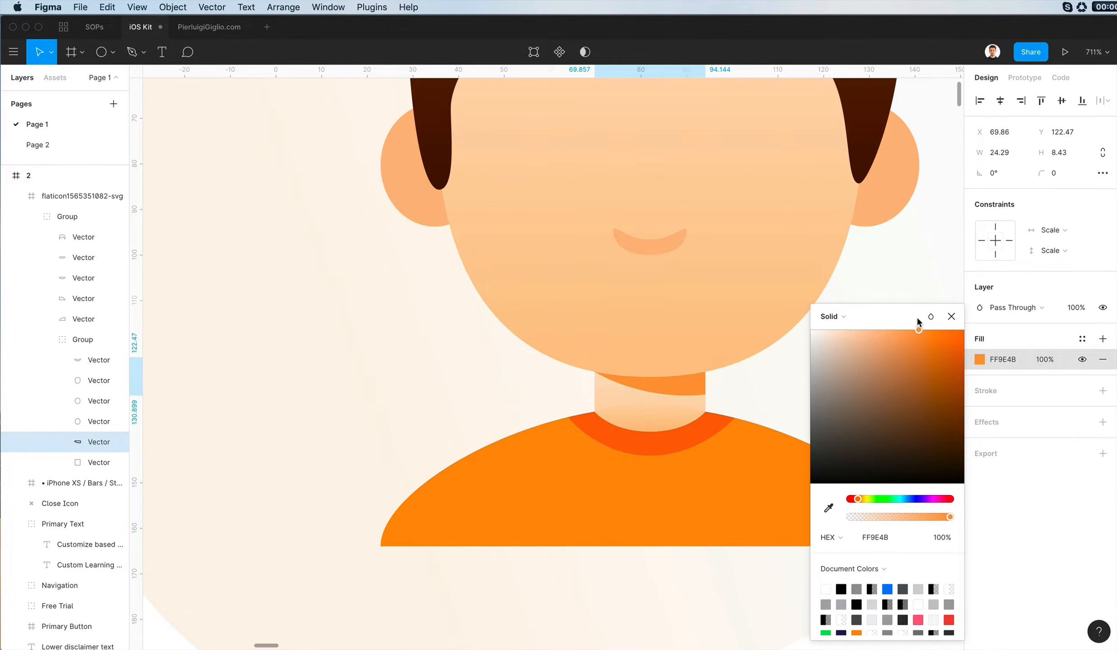
key(i)
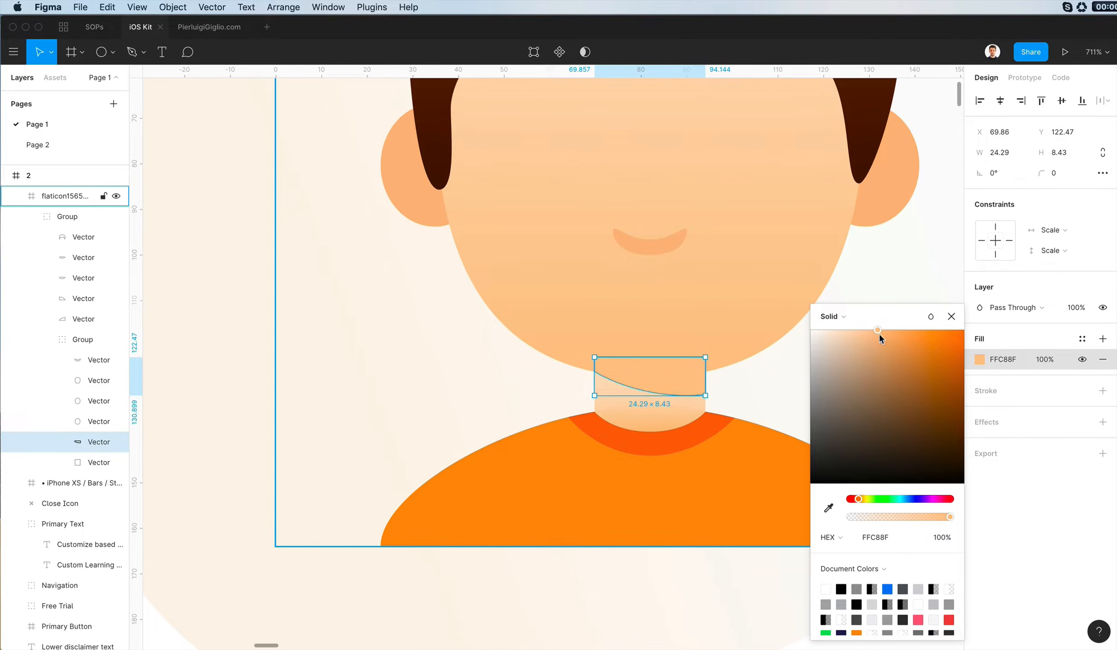
drag(878, 332, 893, 326)
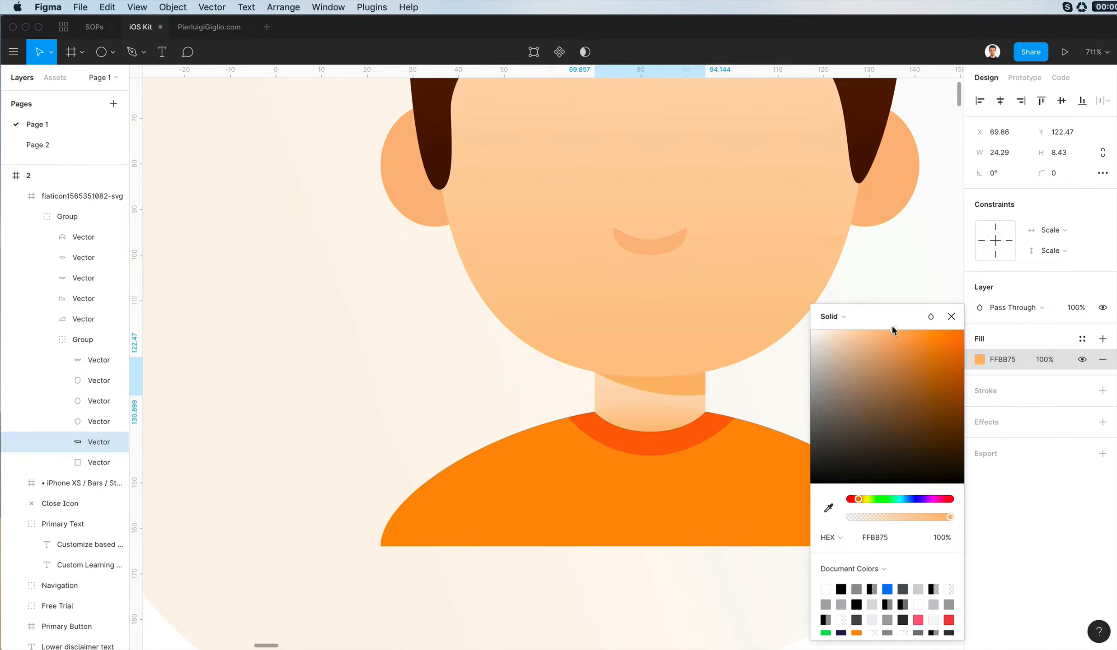
key(Escape)
scroll(634, 334, down, 6)
click(845, 351)
scroll(845, 350, down, 1)
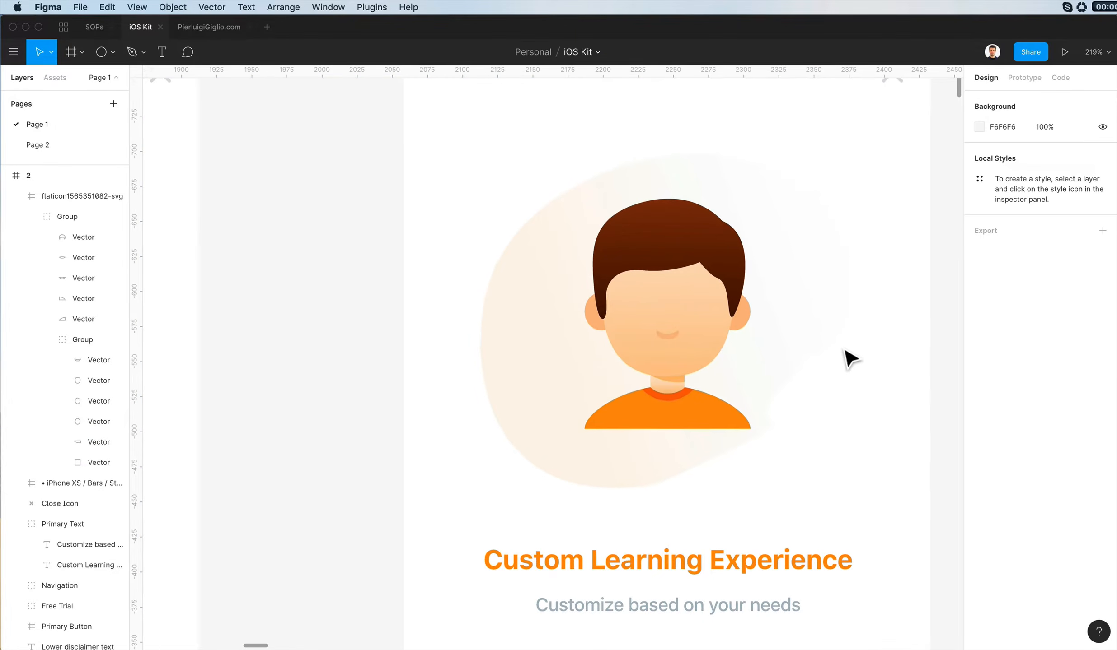
- Combine the two halves of the boy's orange shirt into one shape with a Union operation
scroll(786, 402, up, 2)
super+click(718, 447)
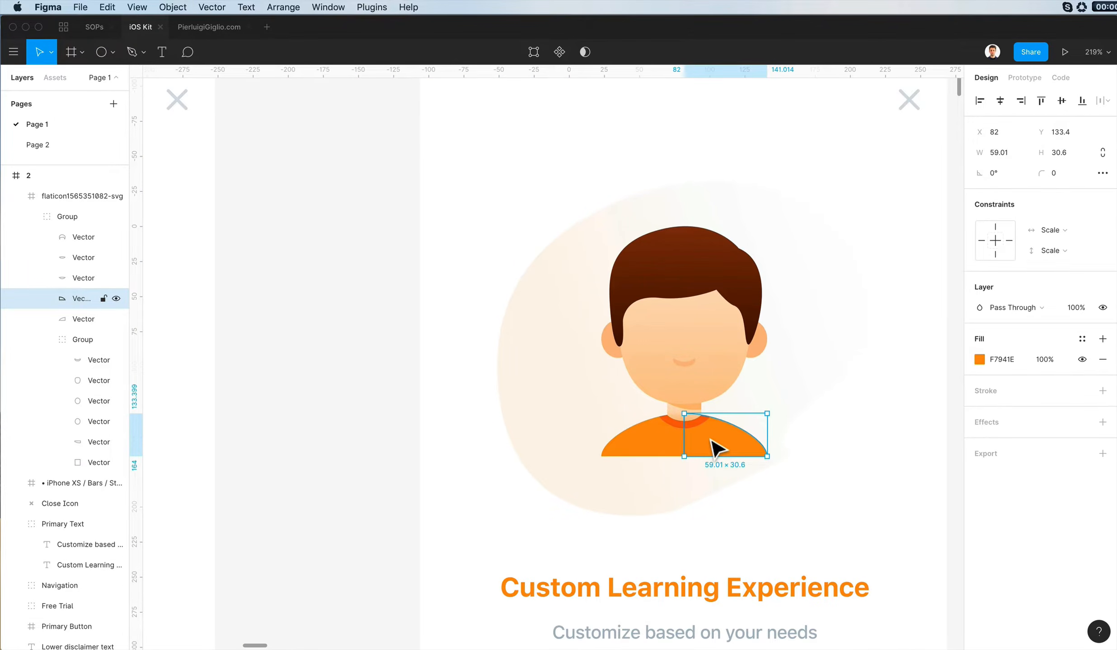
scroll(715, 448, down, 5)
scroll(744, 464, up, 3)
click(894, 394)
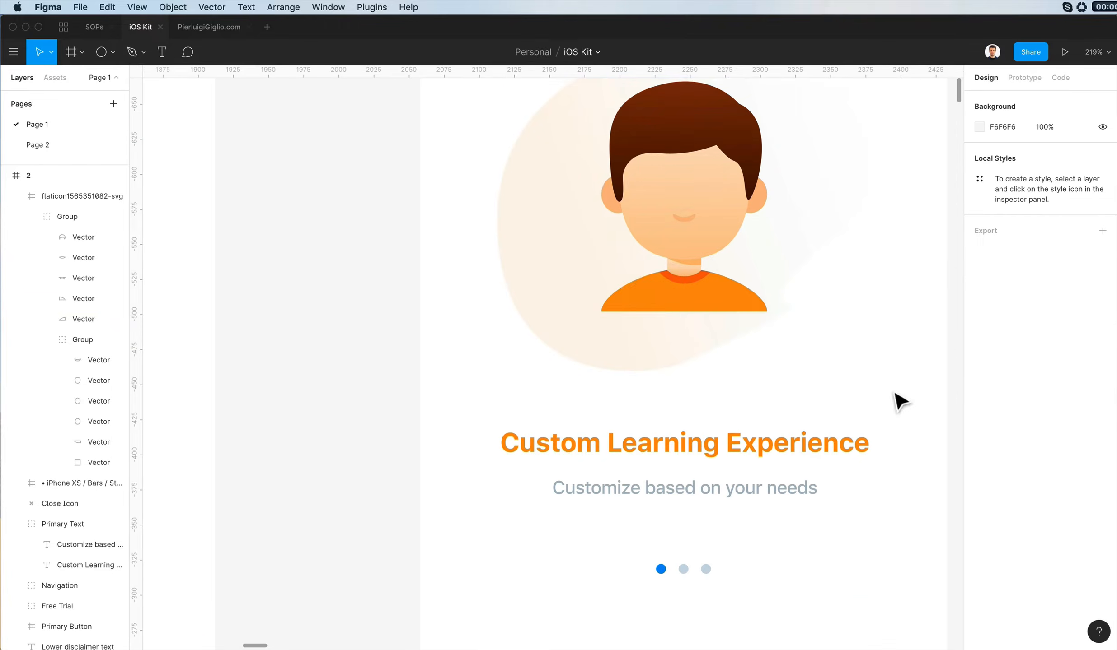
super+click(667, 288)
shift+super+click(740, 305)
click(587, 52)
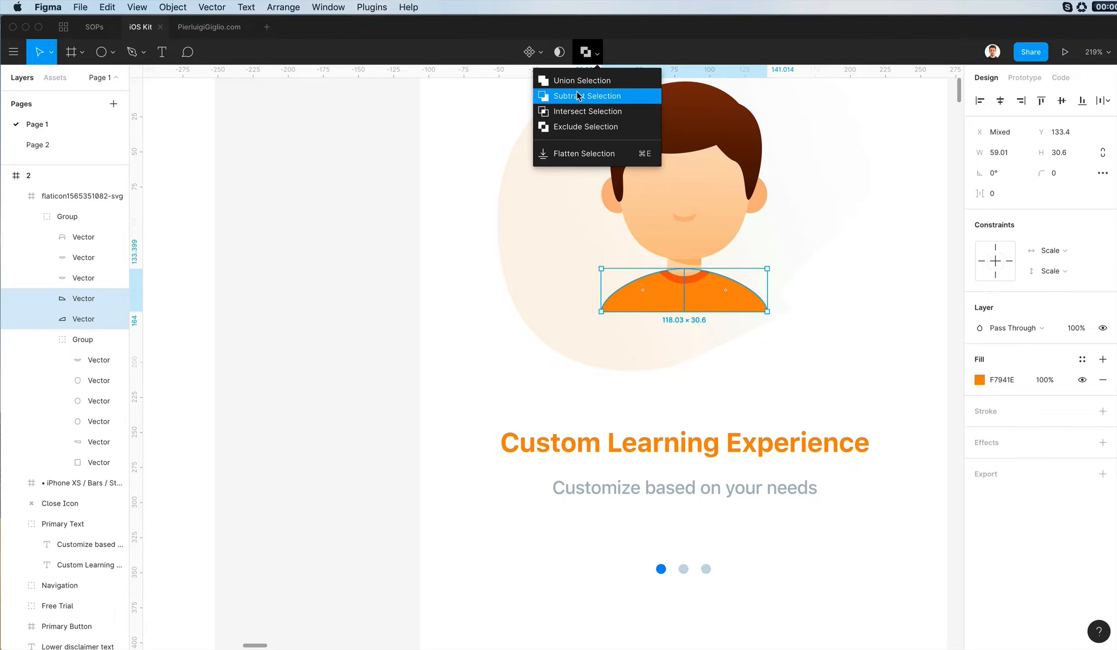
click(586, 95)
scroll(711, 257, up, 3)
- Fill the united shirt with a linear gradient between two orange shades, both stops at 100% opacity
click(979, 380)
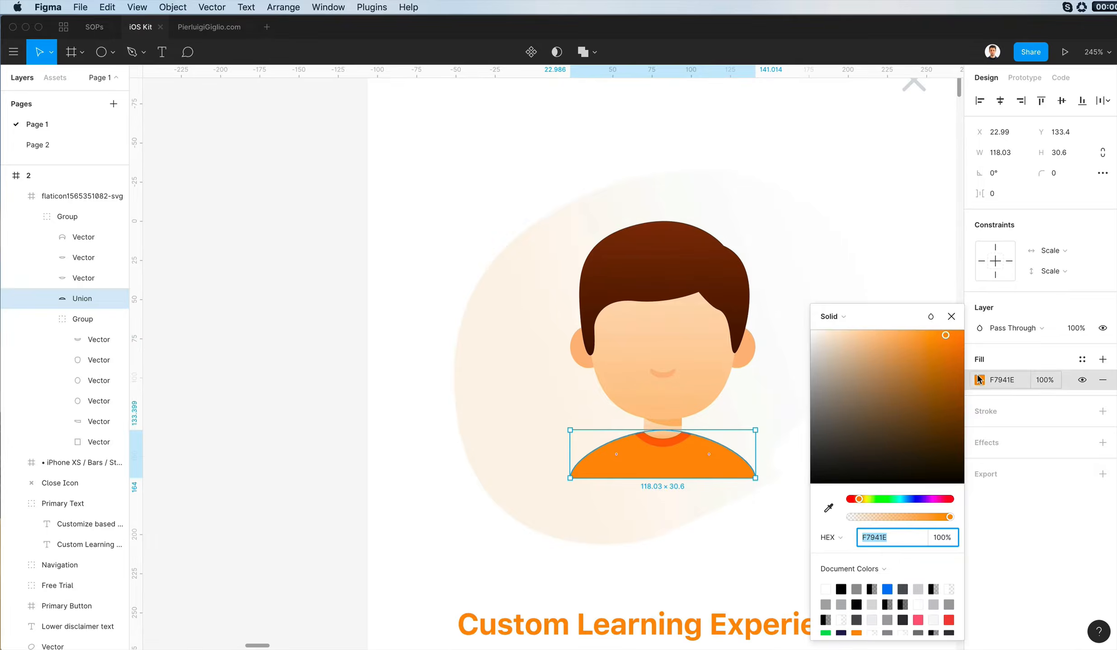
click(831, 317)
click(841, 333)
click(949, 346)
click(950, 563)
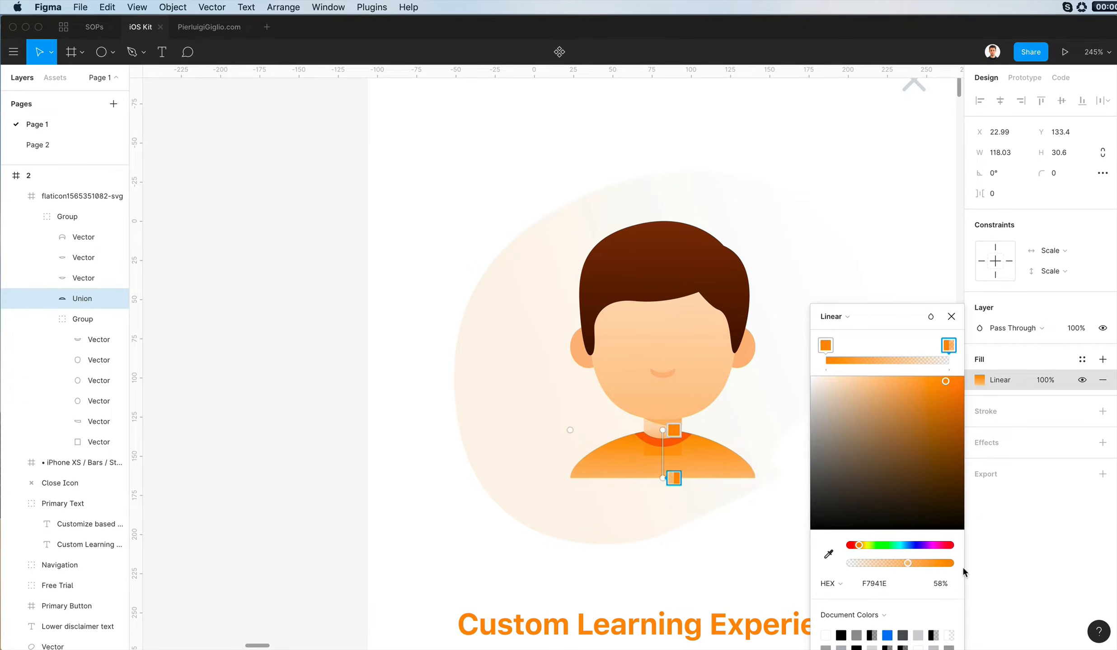
drag(945, 381, 908, 375)
- Fill the shirt collar with a linear gradient from light orange FF9E68 to red-orange, both stops at 100% opacity
click(651, 443)
click(979, 359)
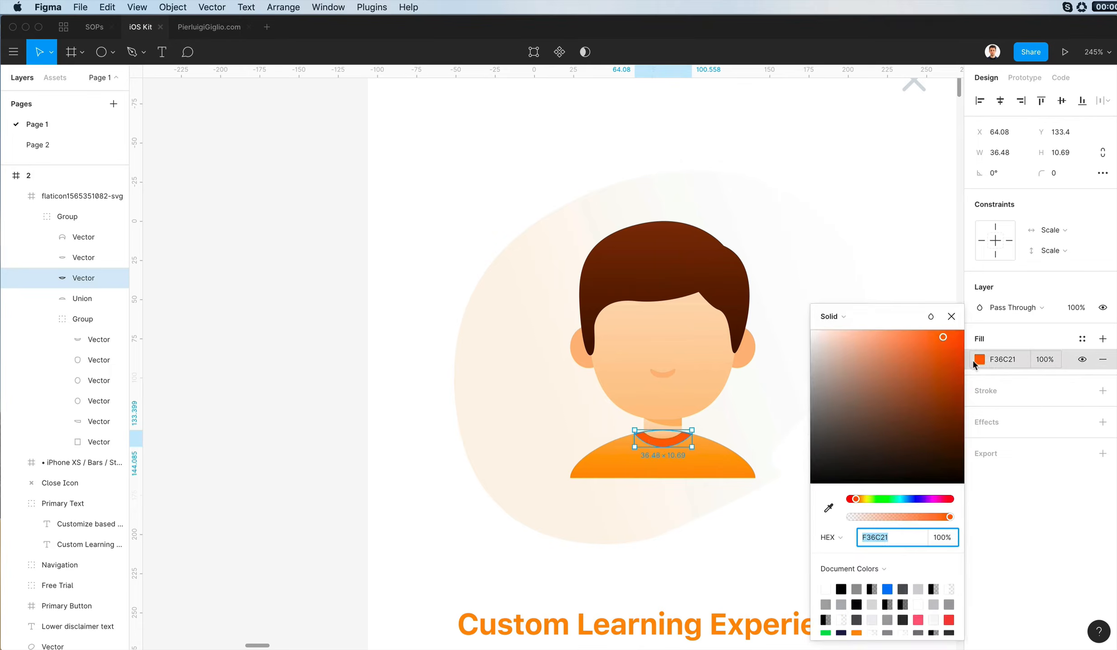
click(830, 317)
click(841, 331)
scroll(701, 412, up, 5)
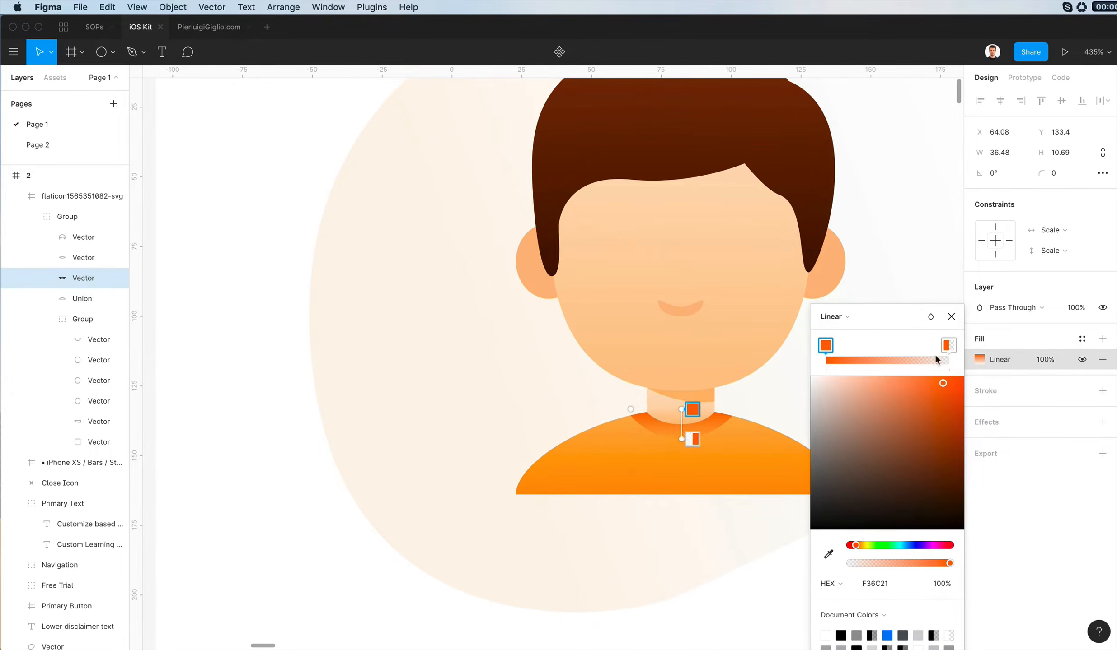
drag(861, 564, 949, 564)
drag(947, 383, 899, 370)
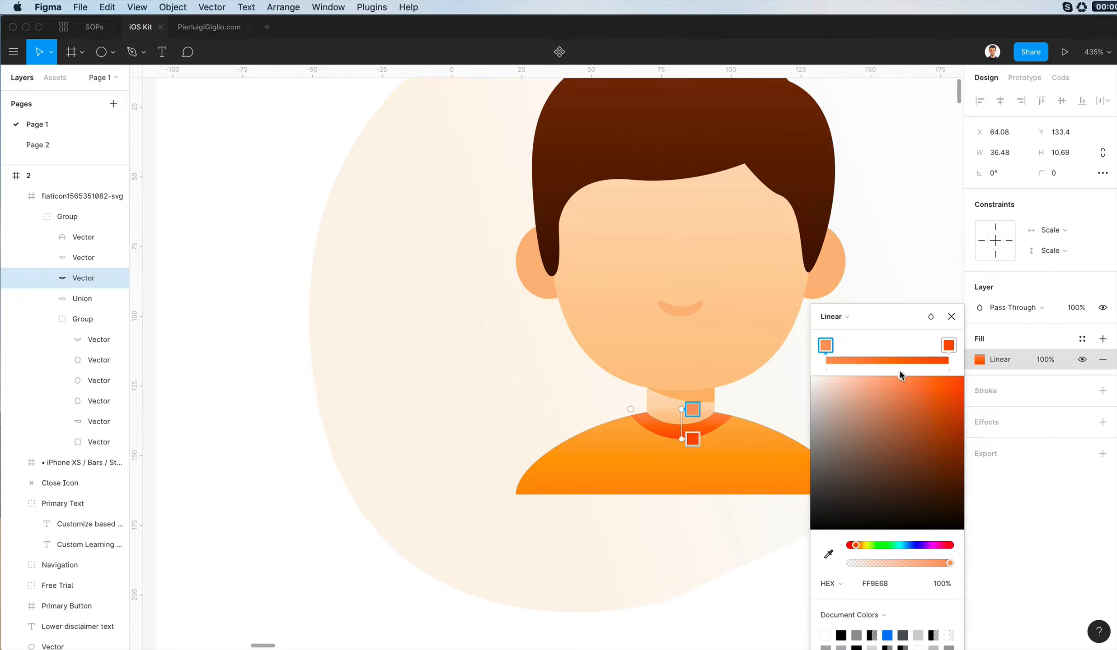
- Fill both of the boy's ears with a linear gradient from FFD7B5 to FCBC85, both stops at 100% opacity
key(Escape)
scroll(777, 380, down, 4)
key(Escape)
scroll(853, 560, down, 2)
scroll(835, 549, up, 2)
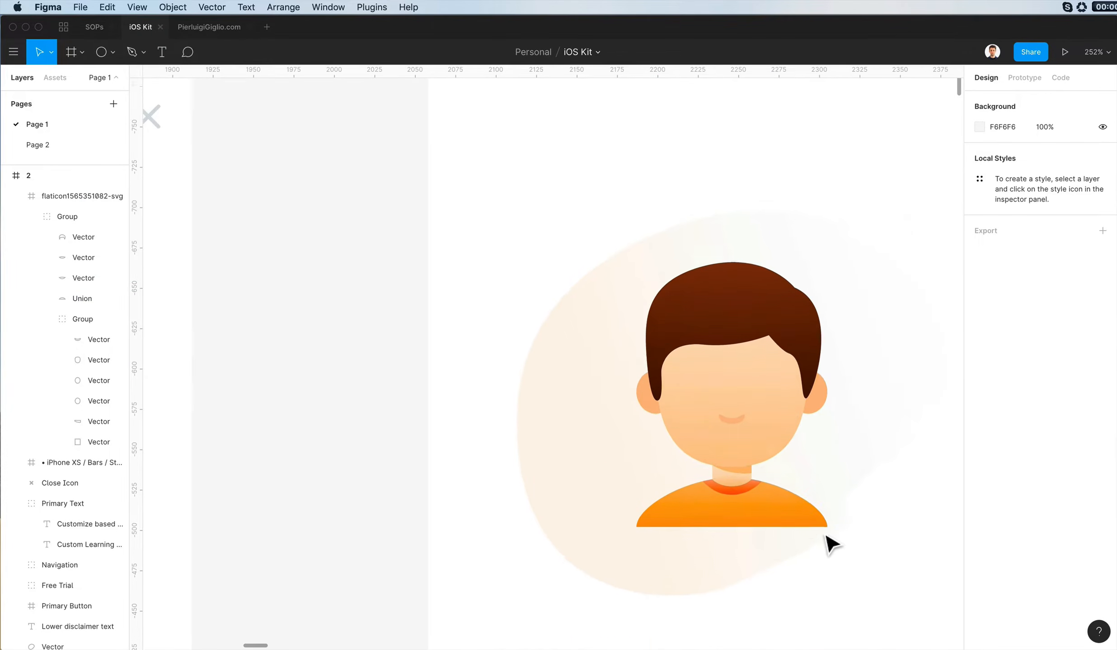
scroll(791, 475, right, 2)
super+click(763, 395)
super+click(604, 409)
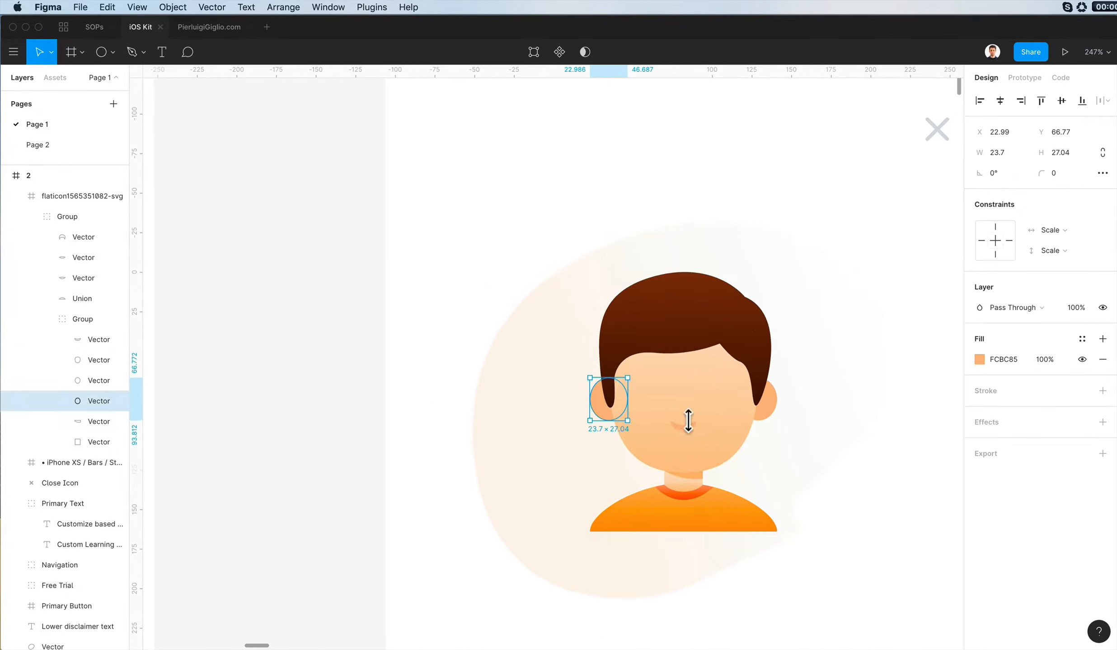
shift+super+click(771, 412)
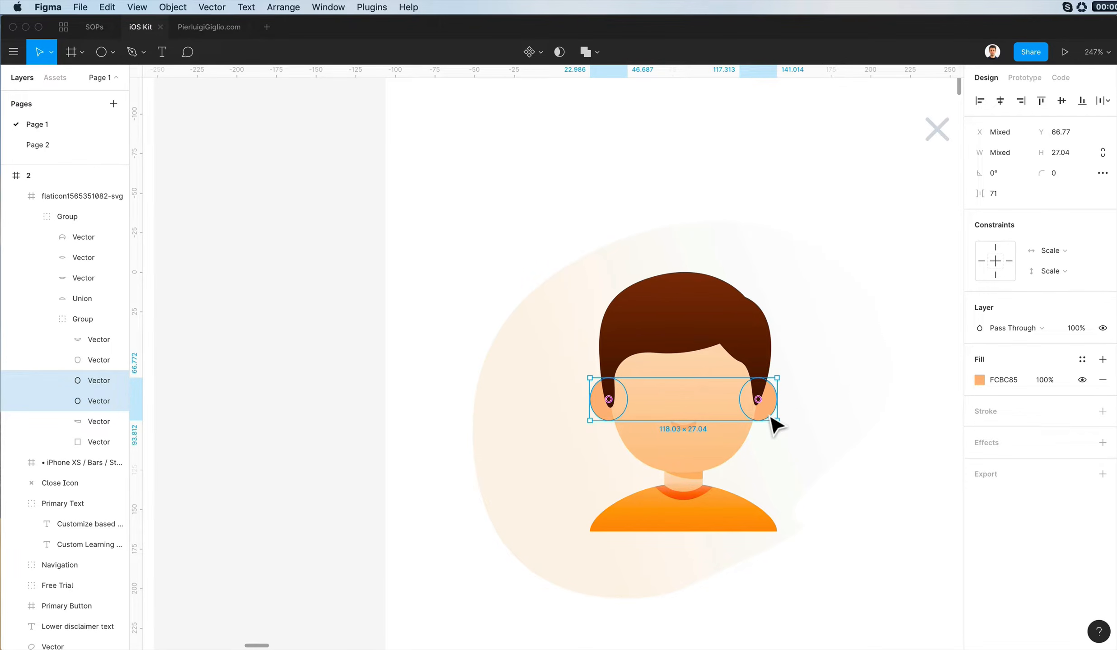
click(979, 380)
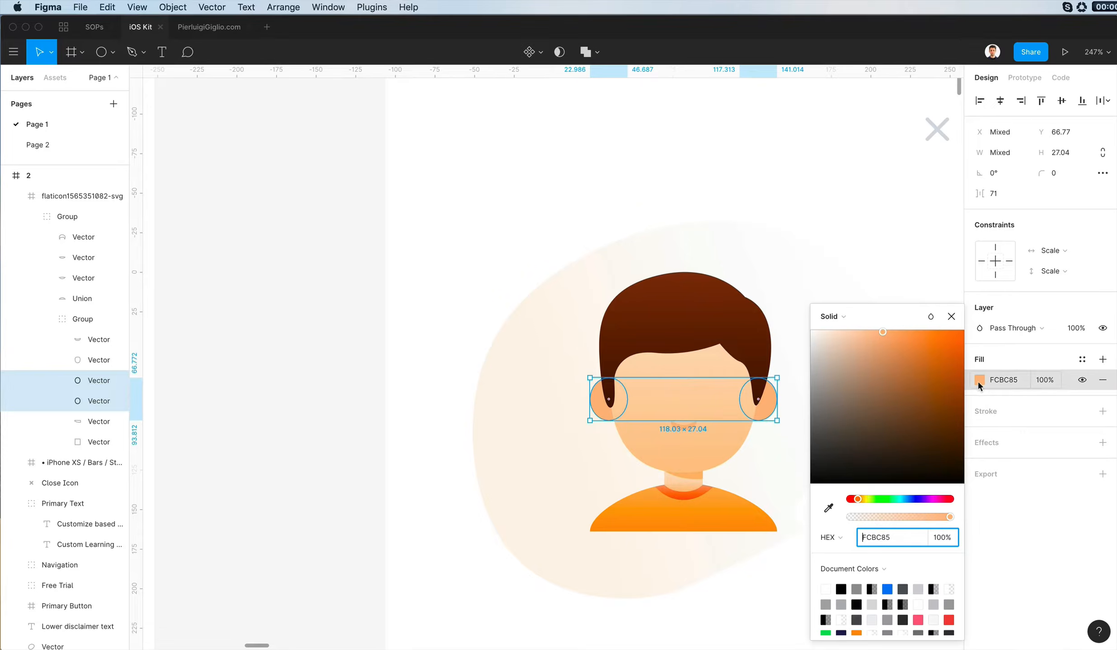
click(832, 316)
click(860, 327)
click(947, 347)
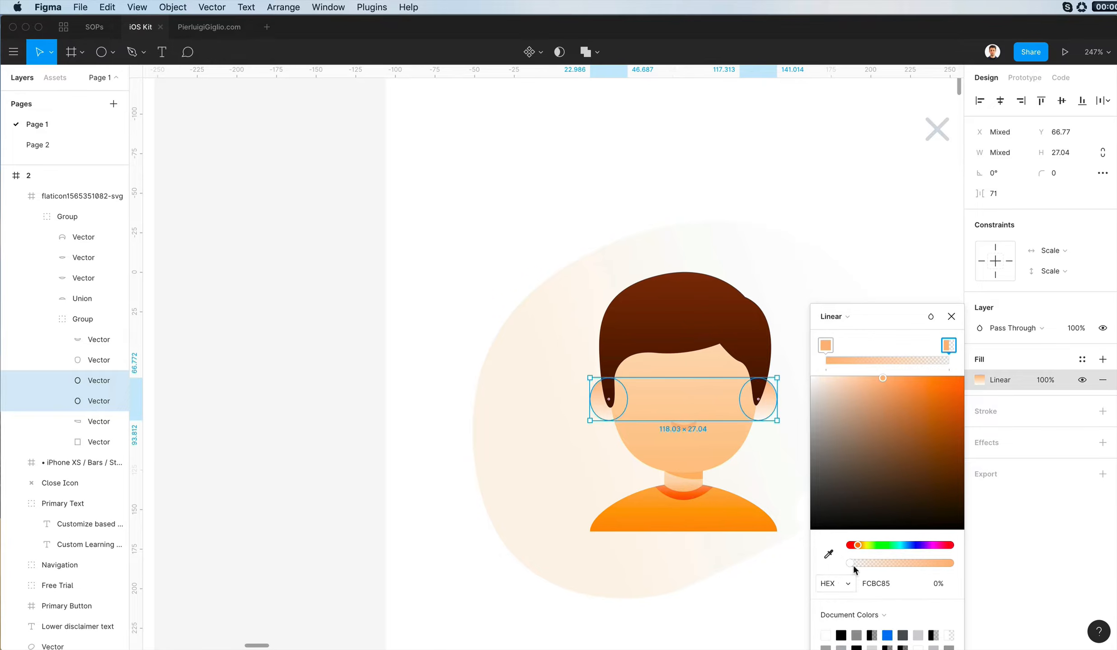
drag(851, 565, 954, 564)
drag(882, 378, 852, 375)
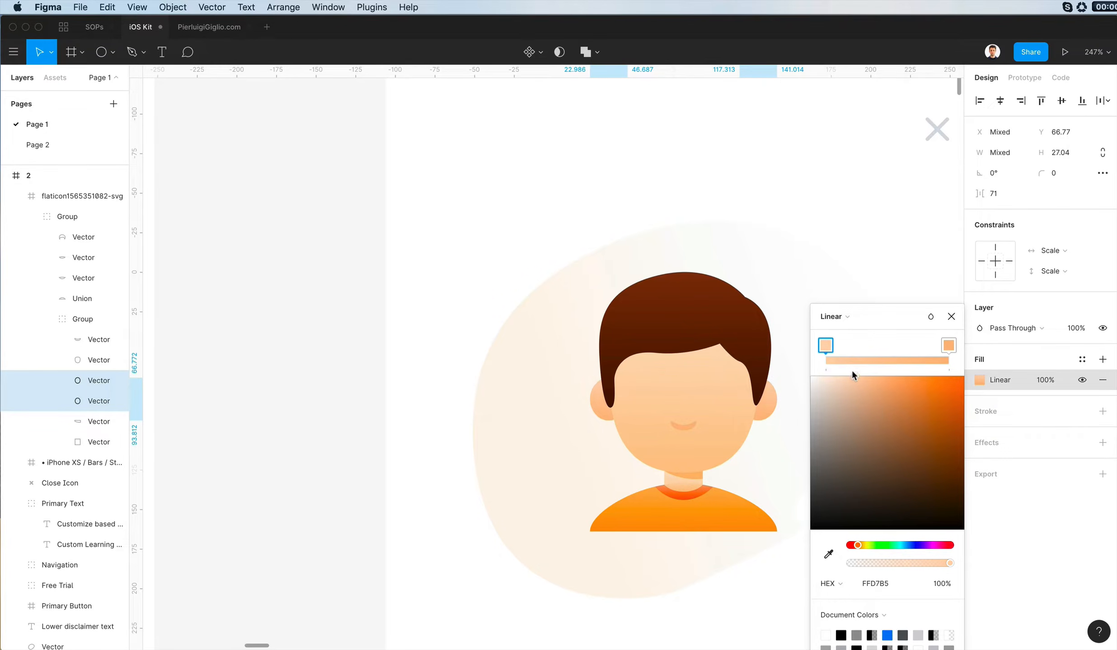
key(Escape)
- Resize the boy illustration proportionally to 158 × 158 and place it at X 106, Y 171 over the orange blob
scroll(822, 228, down, 5)
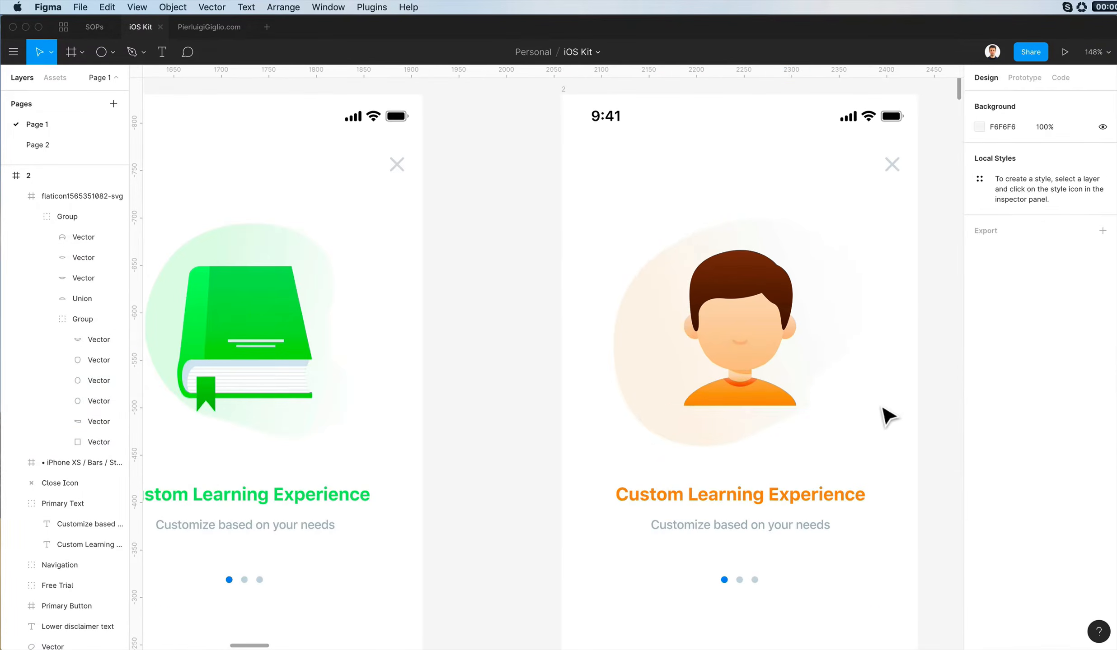
click(816, 266)
click(1057, 173)
key(Down)
key(Down)
key(Down)
key(Down)
key(Down)
key(Down)
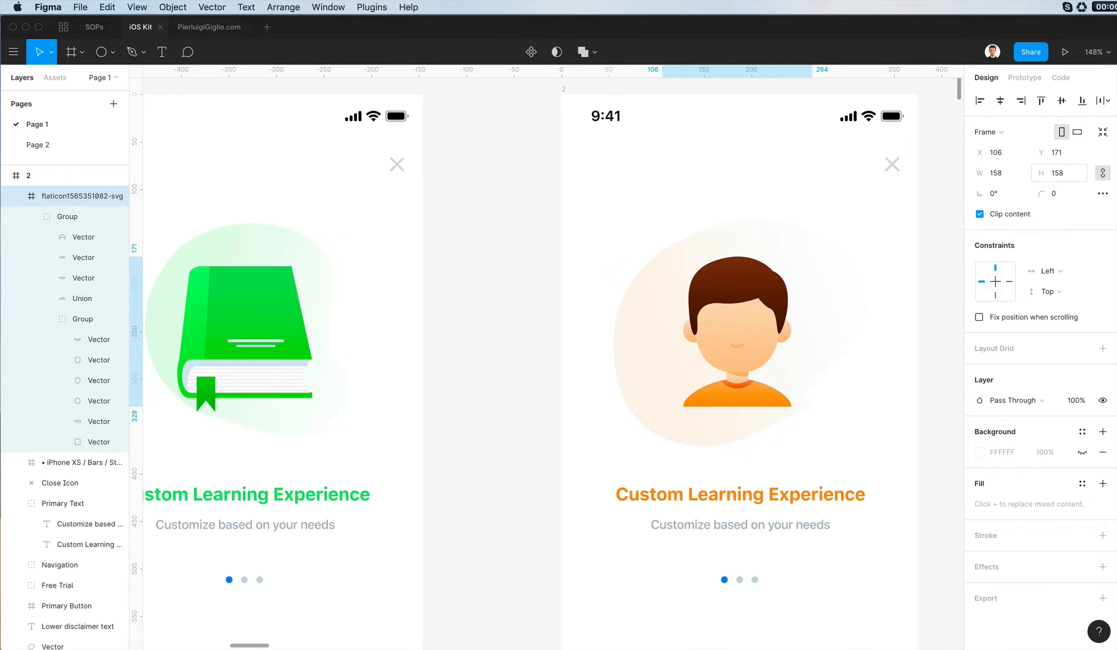
click(698, 255)
scroll(700, 253, down, 3)
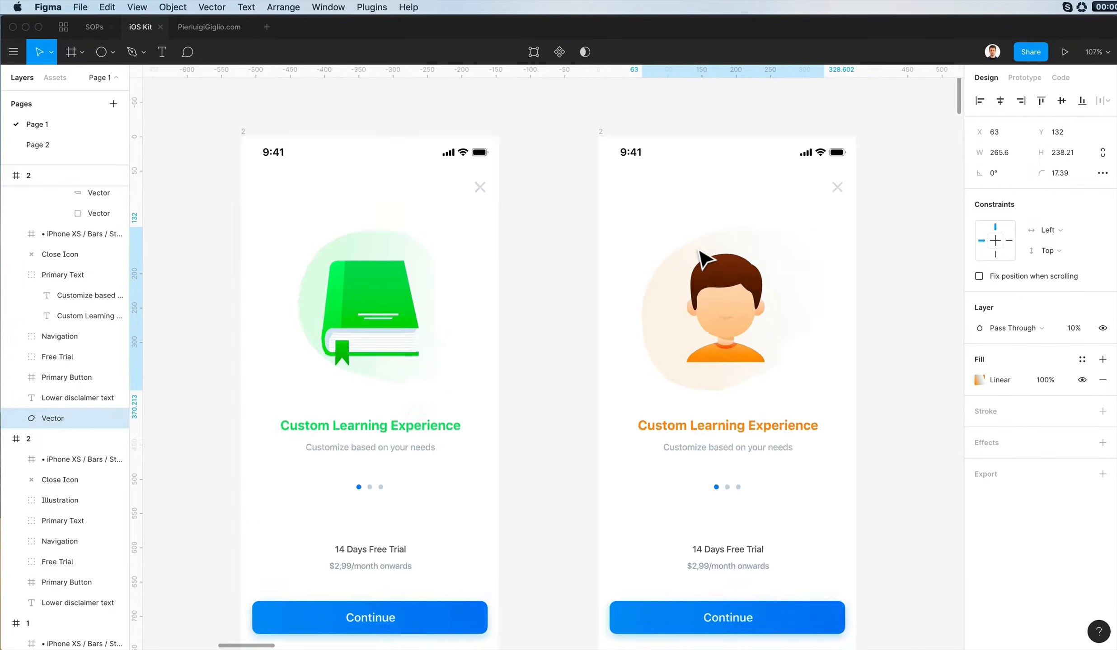
click(884, 412)
- Add two horizontal guides across the second screen around the book, the upper one at 165
scroll(884, 412, down, 3)
scroll(884, 412, left, 1)
drag(477, 126, 478, 293)
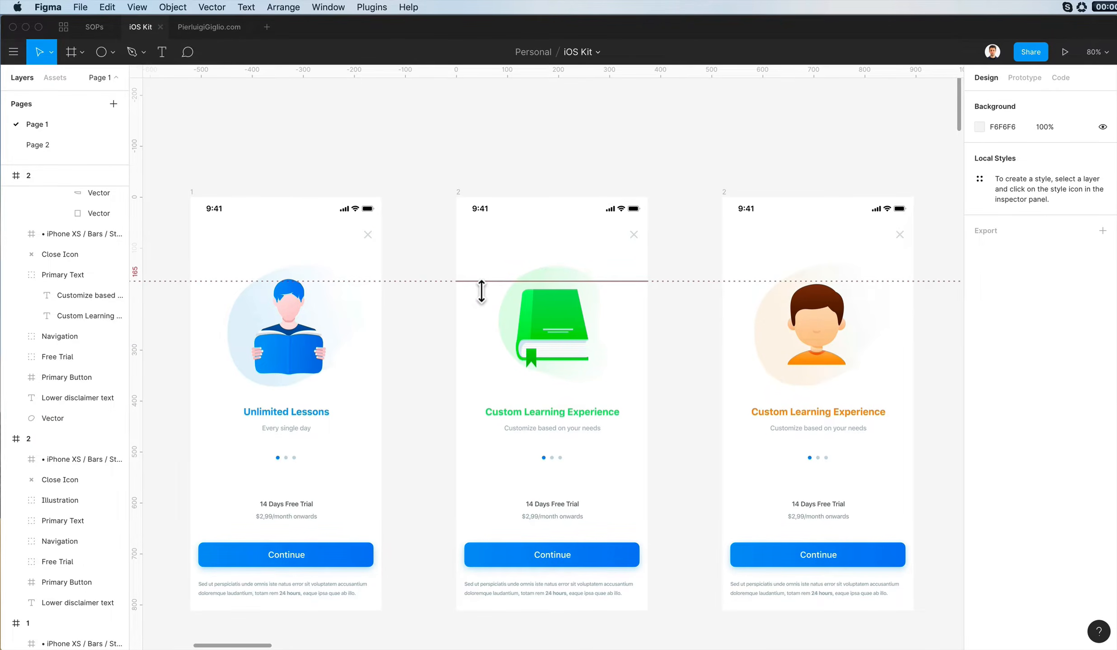
drag(454, 71, 469, 381)
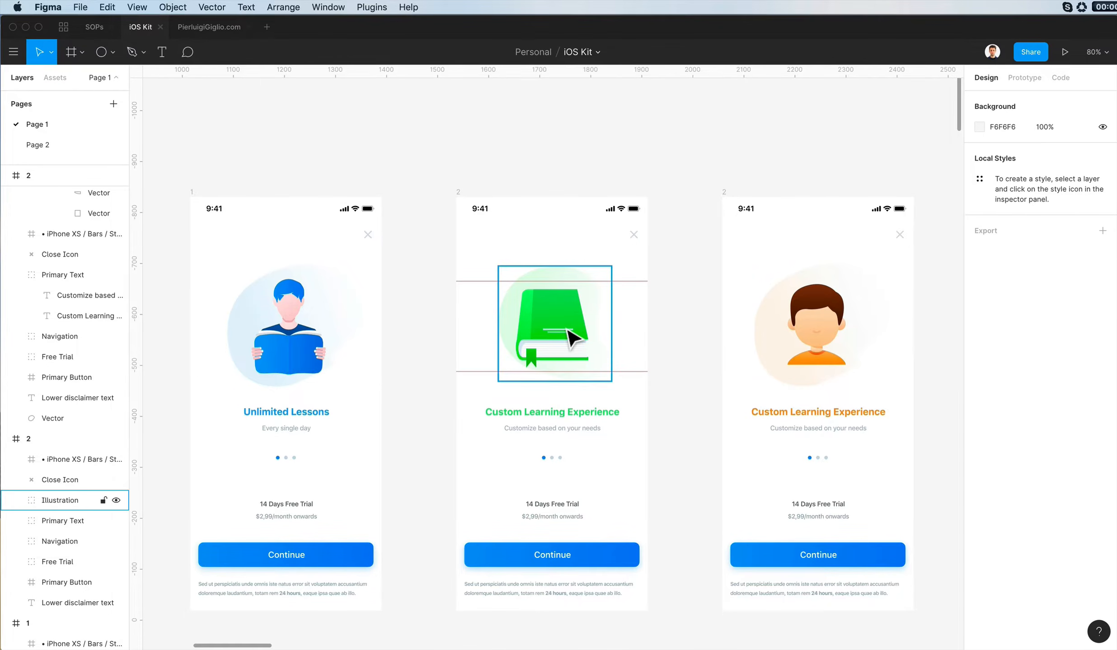
- Set the boy illustration's size to 161 × 161 with proportions locked
click(806, 336)
text(161)
key(Return)
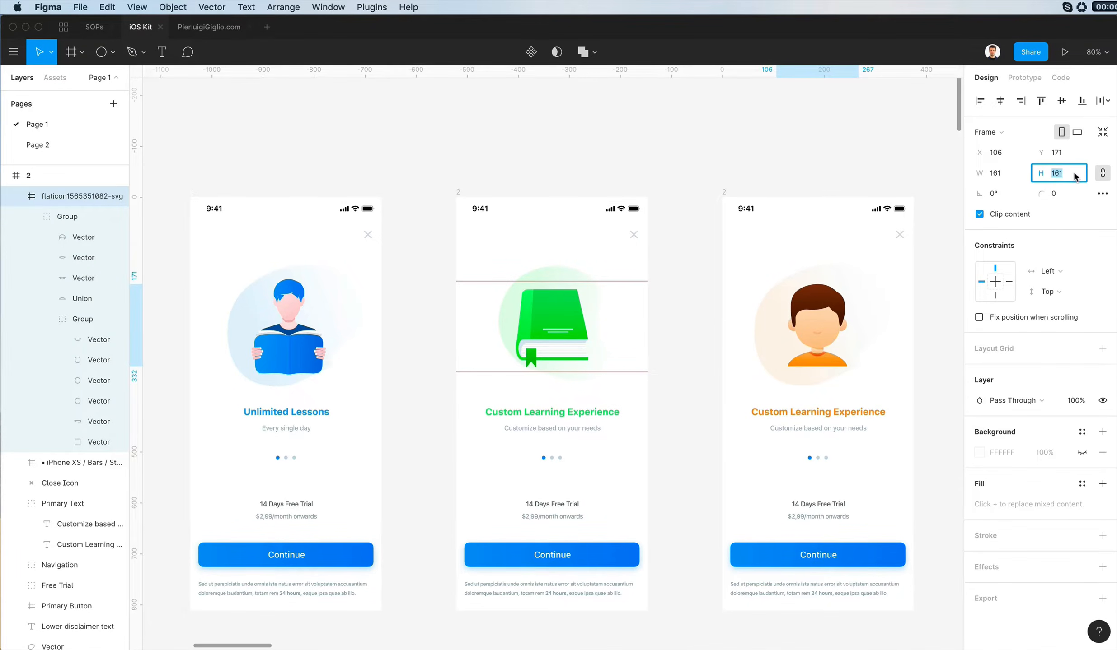
- Scale the green book illustration proportionally to 230 high at Y 133, and remove the horizontal guides
click(552, 325)
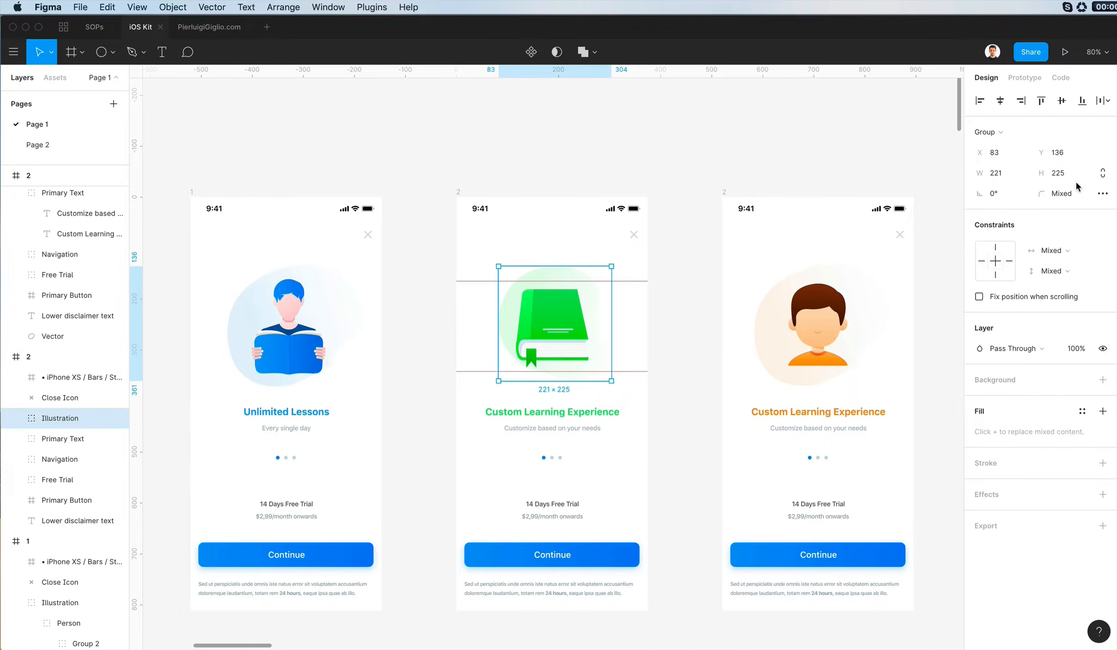
click(1068, 175)
click(1052, 177)
text(230)
key(Return)
key(Up)
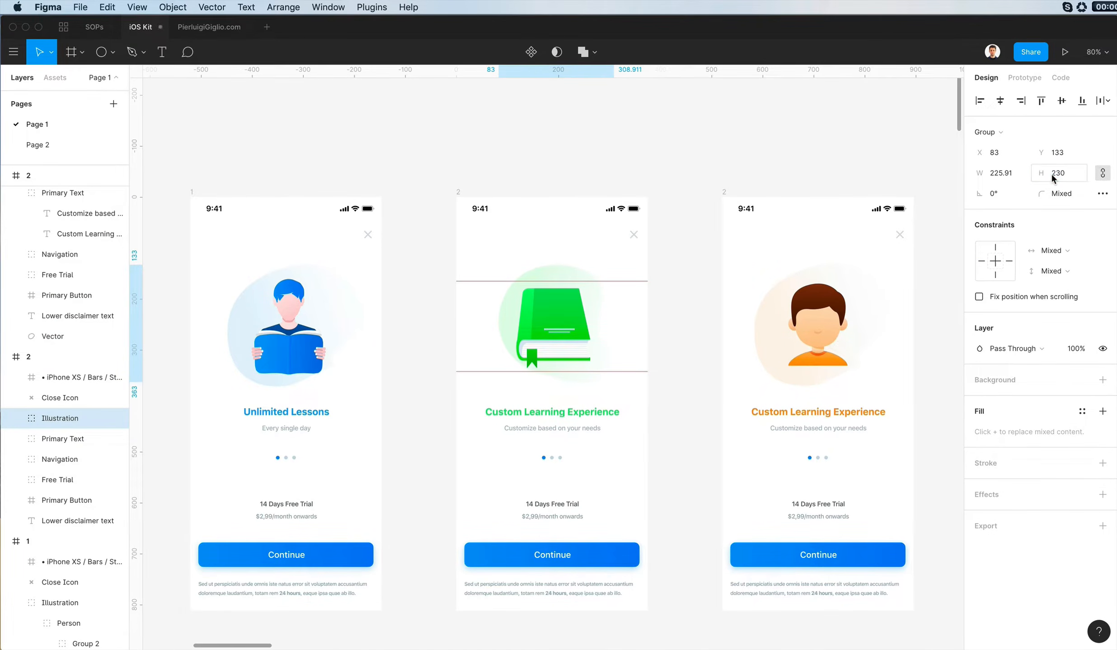
drag(467, 281, 466, 73)
click(848, 170)
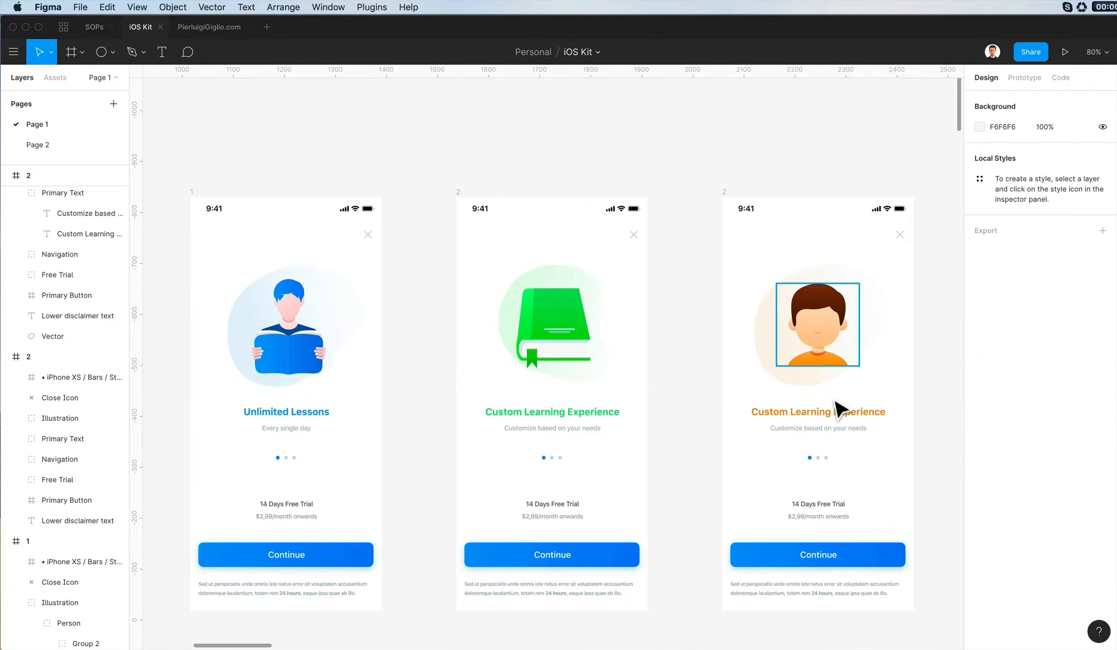
- Change the third screen's heading to "Tailor-Made for You" and its subtitle to "Create your ideal experience"
double_click(819, 415)
double_click(815, 412)
text(Tailor-Made for You)
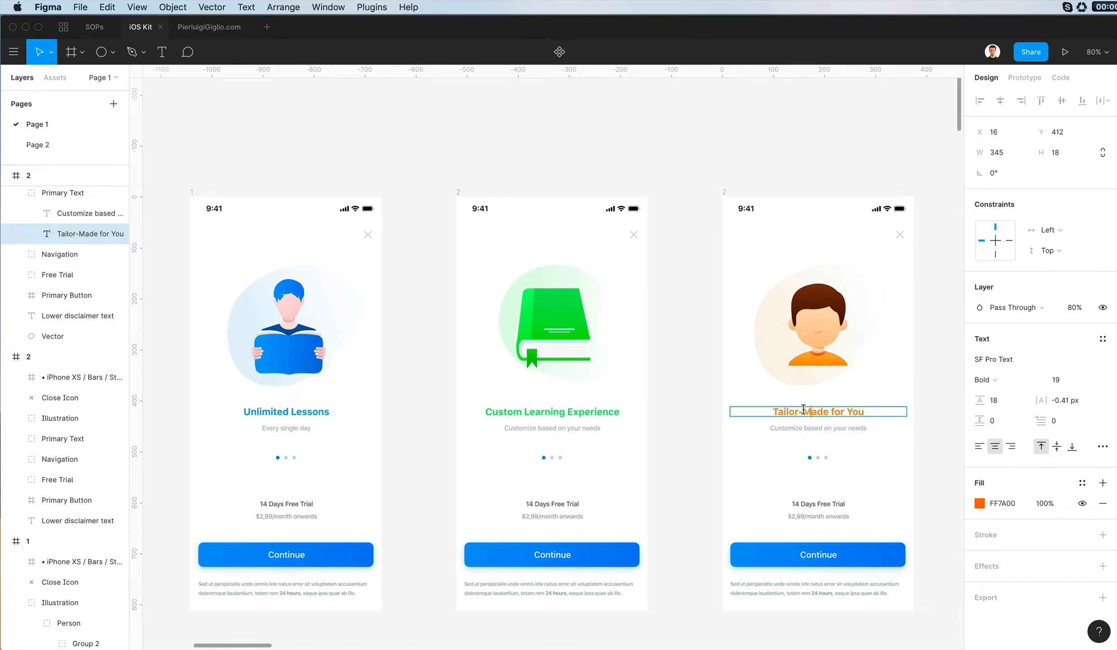
double_click(790, 428)
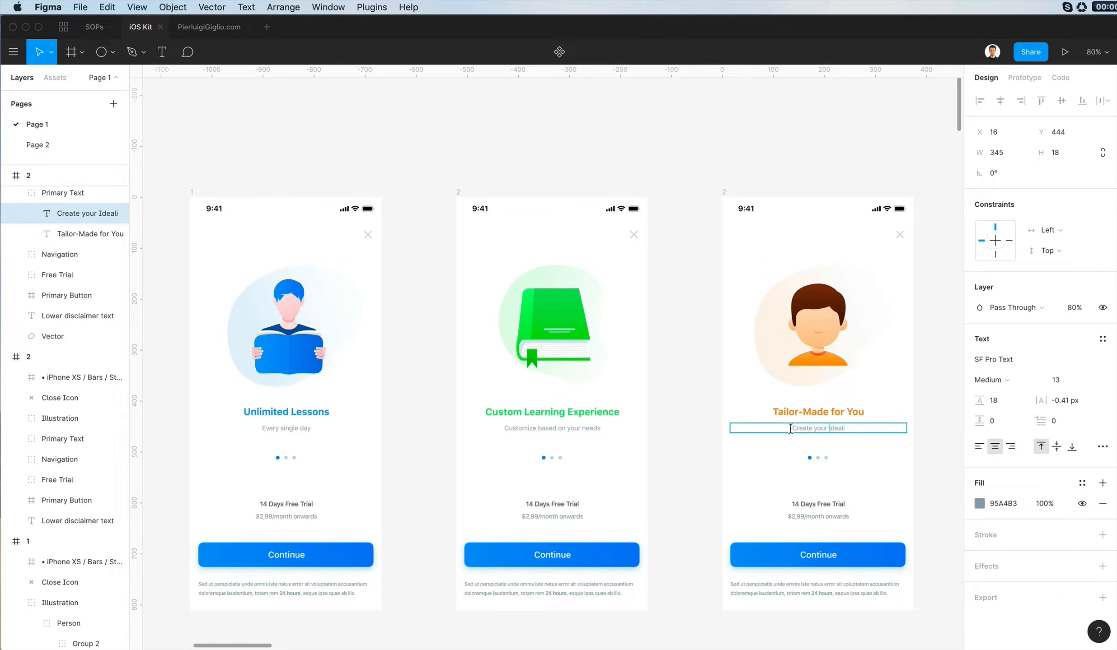
scroll(804, 428, up, 5)
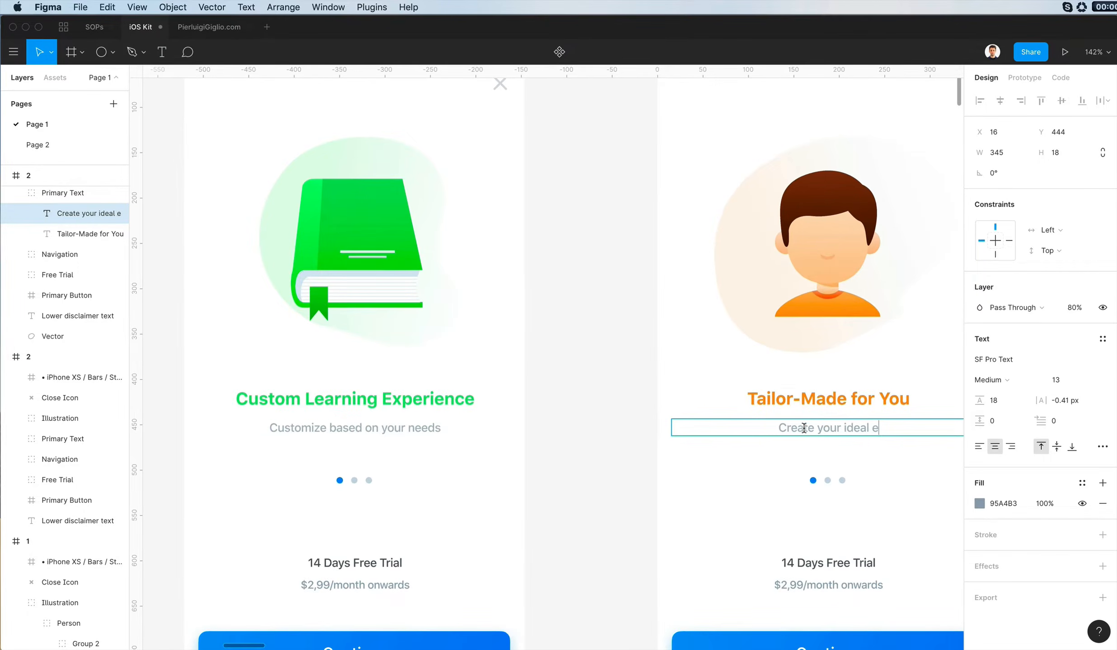
scroll(803, 429, down, 10)
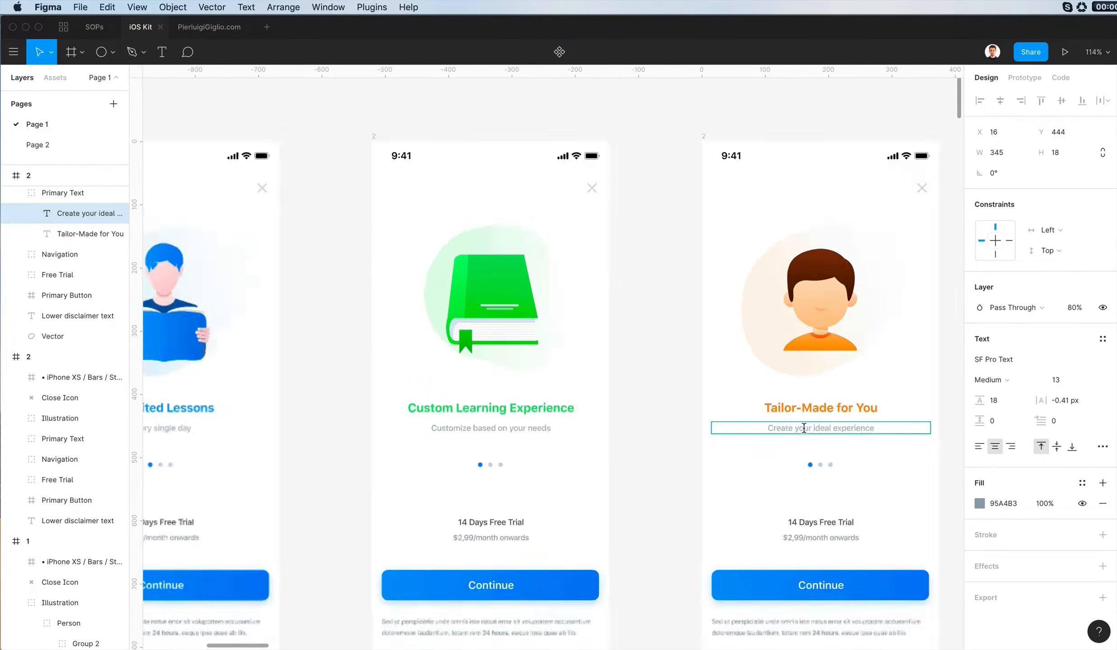
click(744, 424)
- Nudge the lower disclaimer texts of all three onboarding screens slightly up and to the right
scroll(731, 391, up, 4)
scroll(702, 363, up, 1)
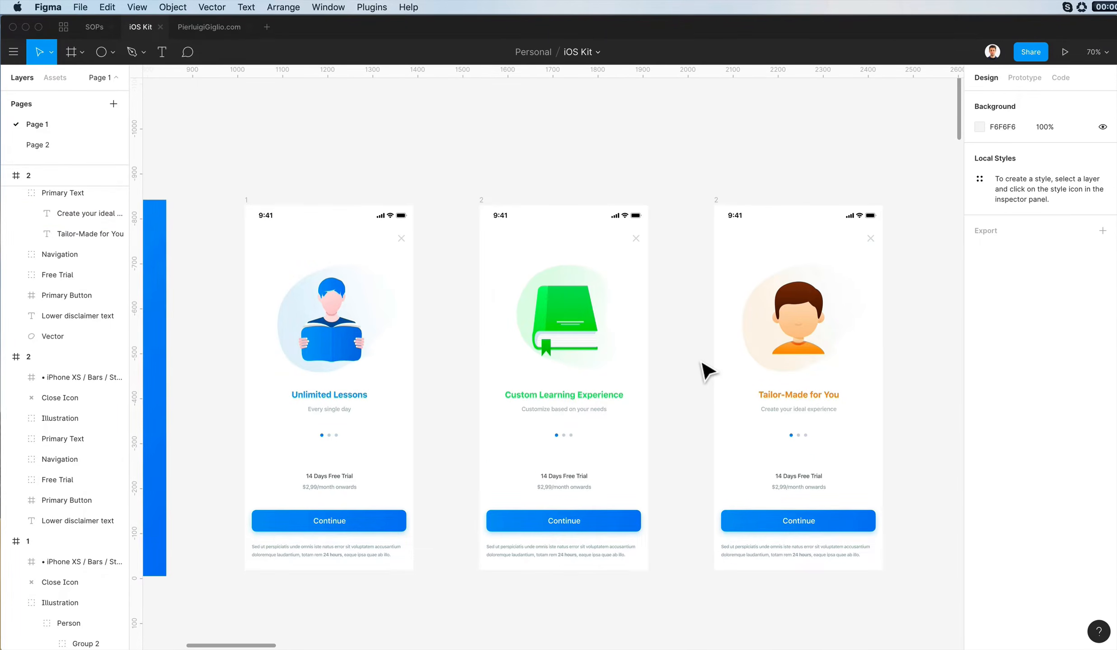
drag(229, 537, 800, 575)
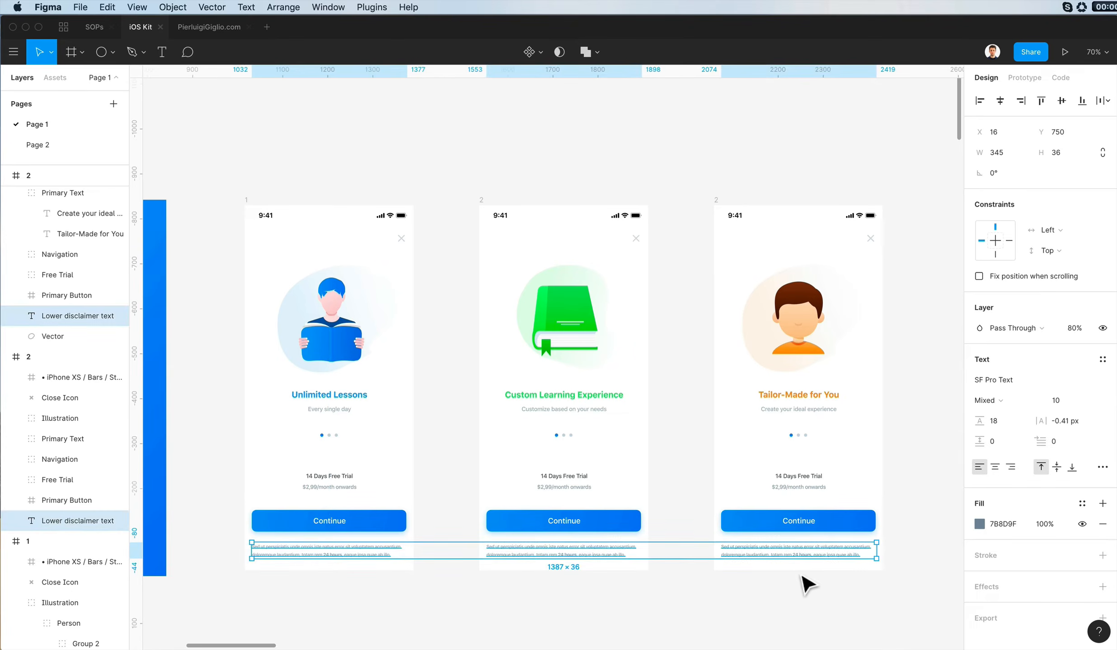
key(Up)
key(Right)
click(802, 587)
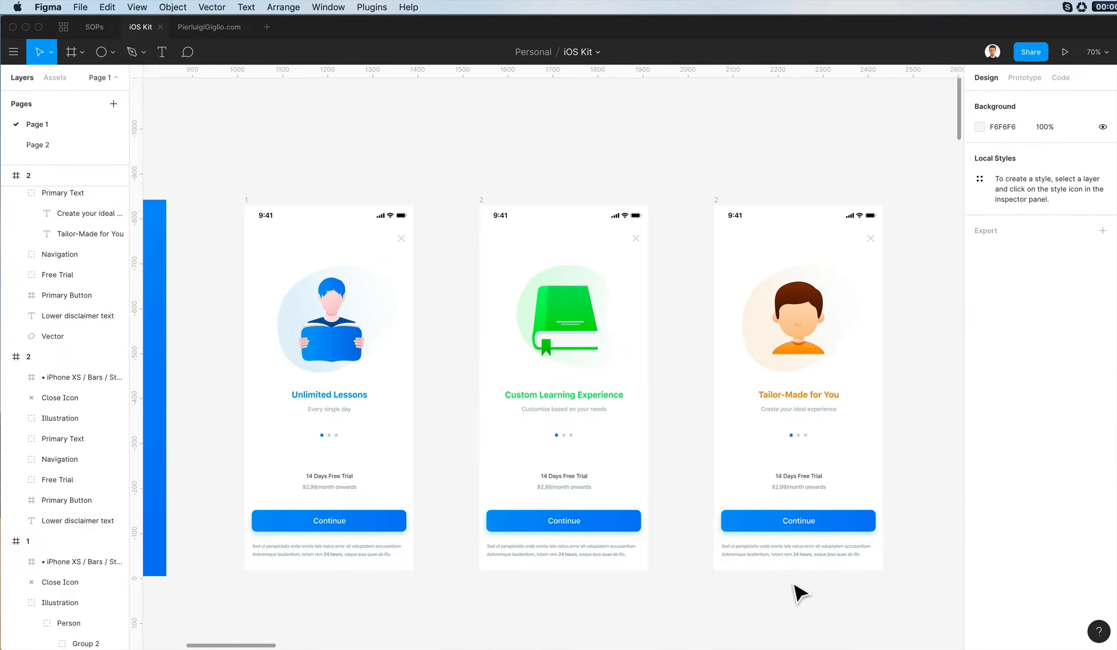
- Rename the orange onboarding screen's frame to 3
scroll(798, 590, down, 2)
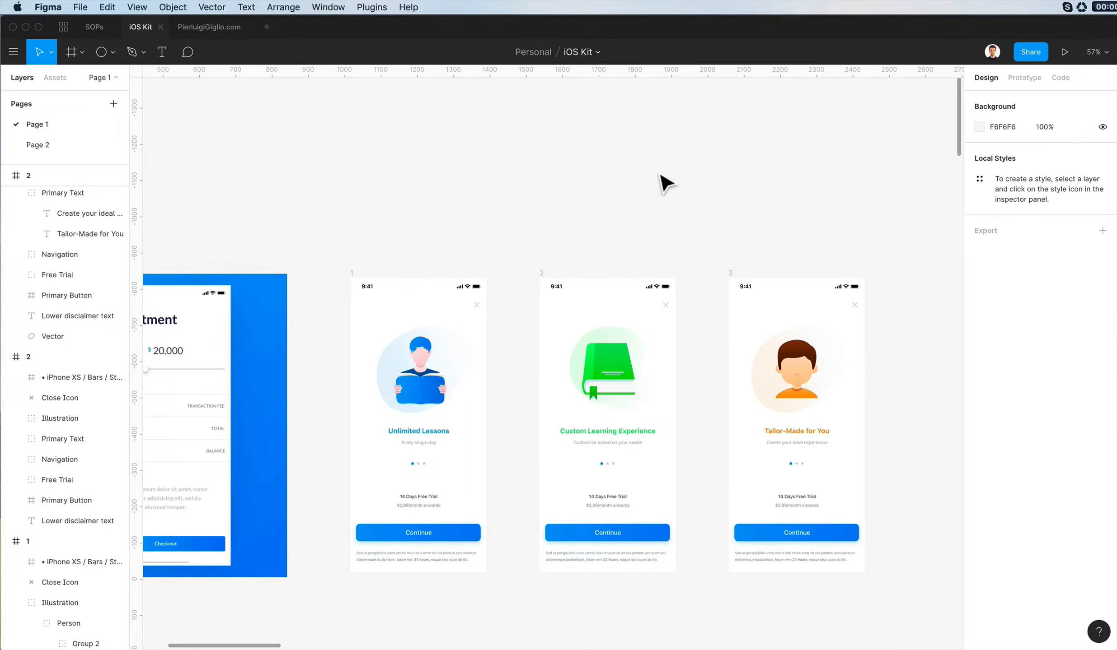
scroll(665, 183, down, 3)
scroll(666, 183, right, 2)
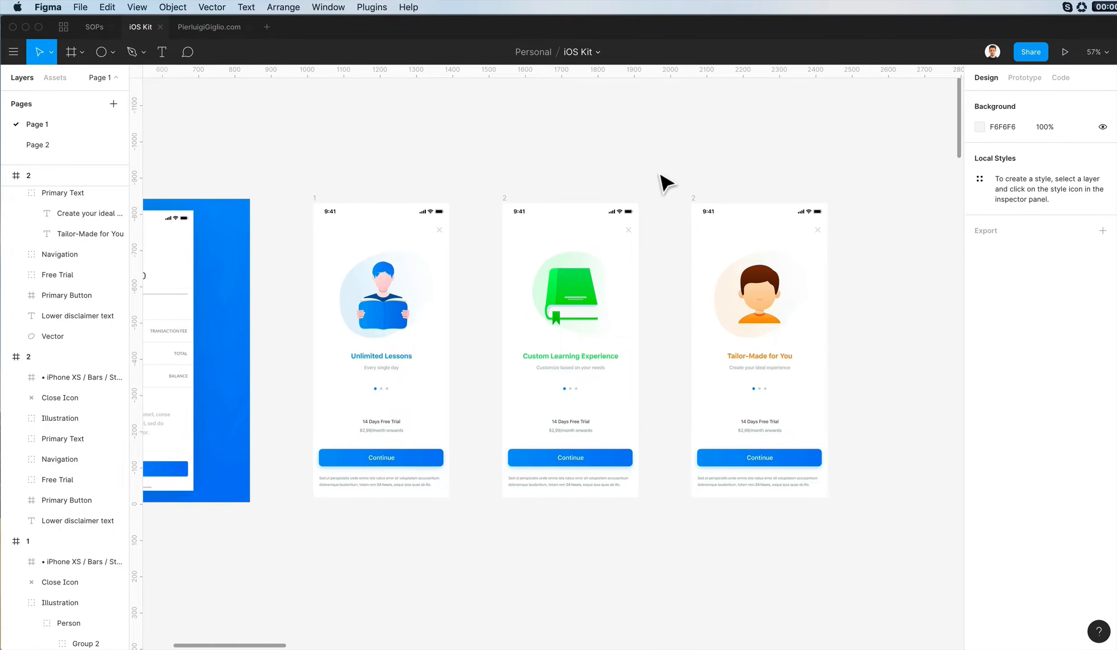
scroll(662, 180, down, 2)
double_click(701, 154)
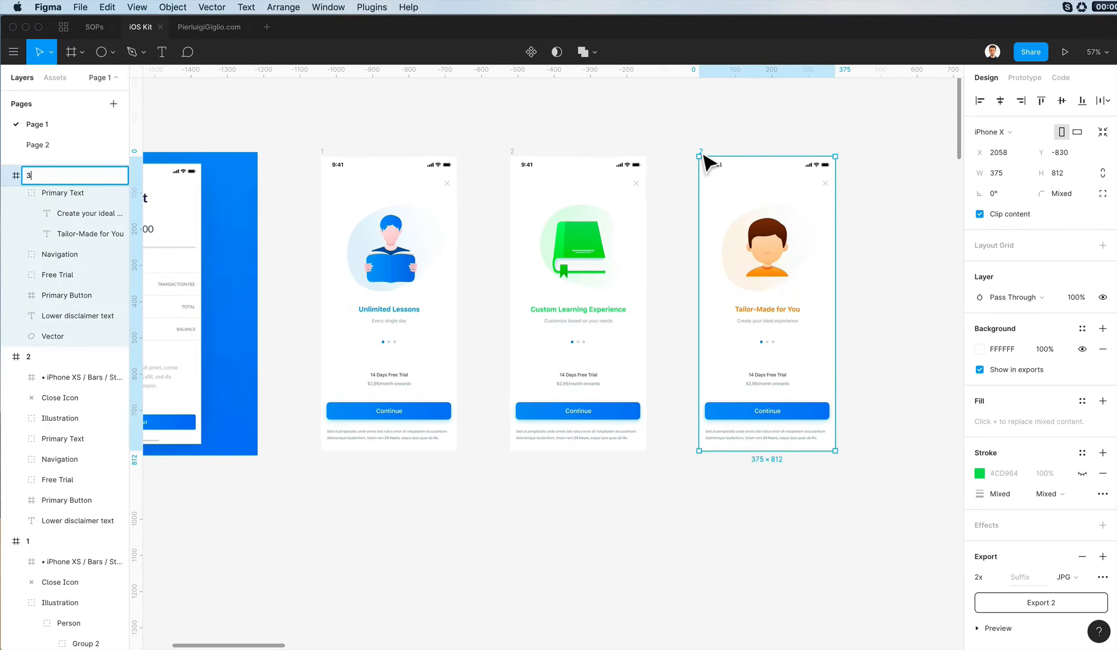
text(3)
key(Return)
click(418, 612)
- Duplicate screen 3 to its right at X 2579, Y -830 and rename the copy 4
scroll(417, 612, left, 4)
scroll(418, 612, up, 3)
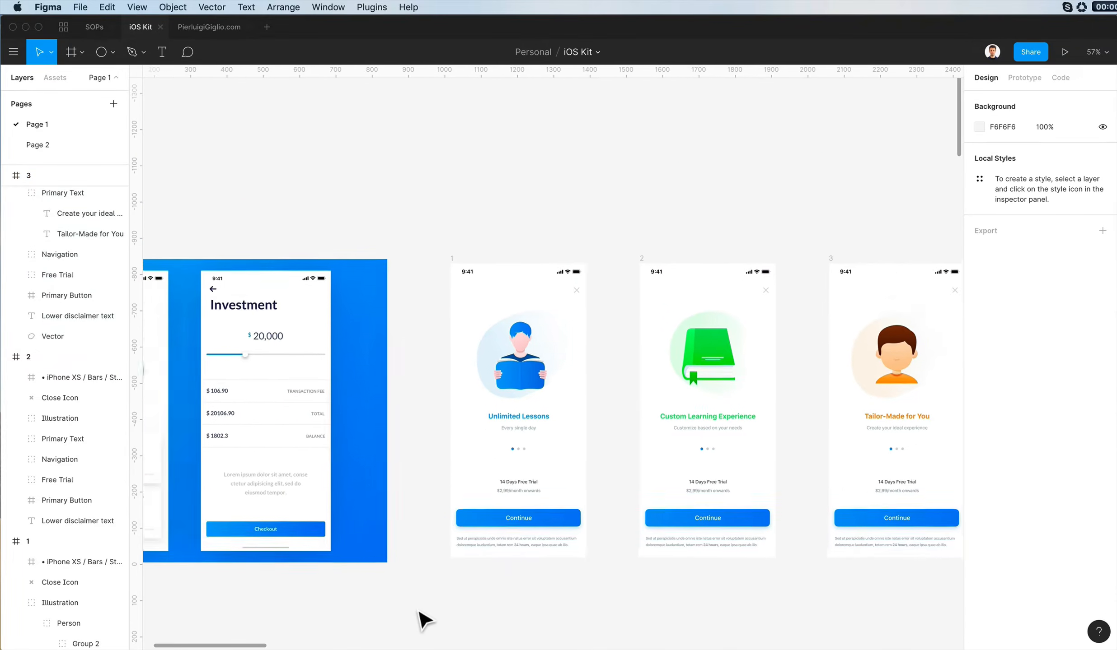
scroll(419, 613, right, 2)
scroll(860, 365, left, 9)
scroll(860, 365, down, 4)
scroll(859, 362, right, 10)
scroll(859, 361, up, 3)
scroll(863, 367, right, 5)
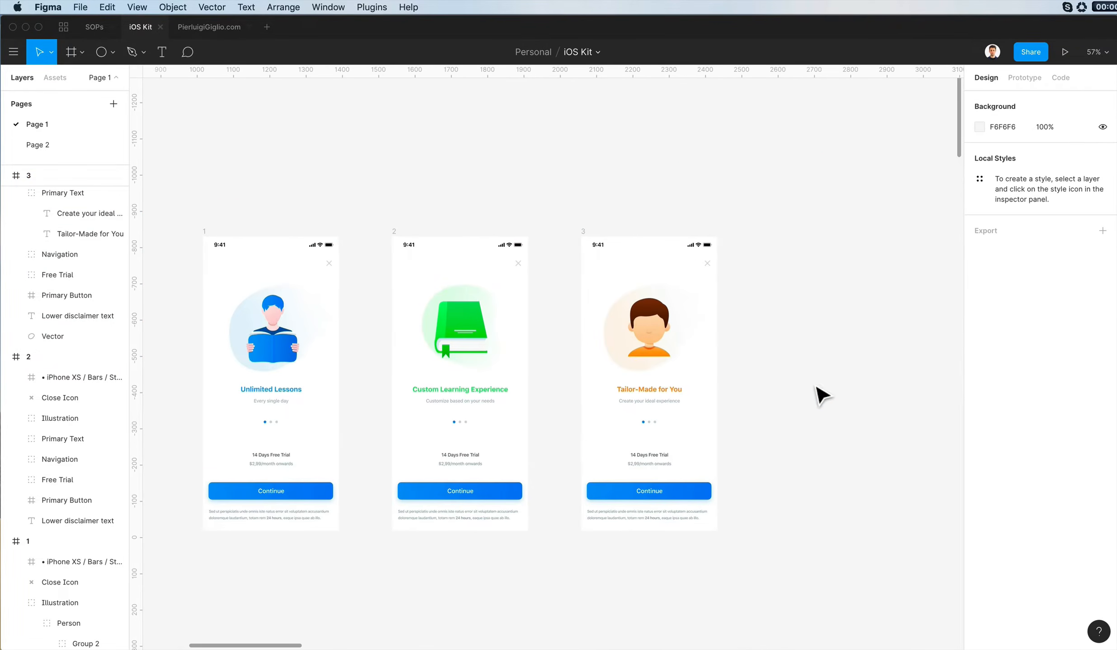
click(668, 292)
drag(668, 292, 857, 282)
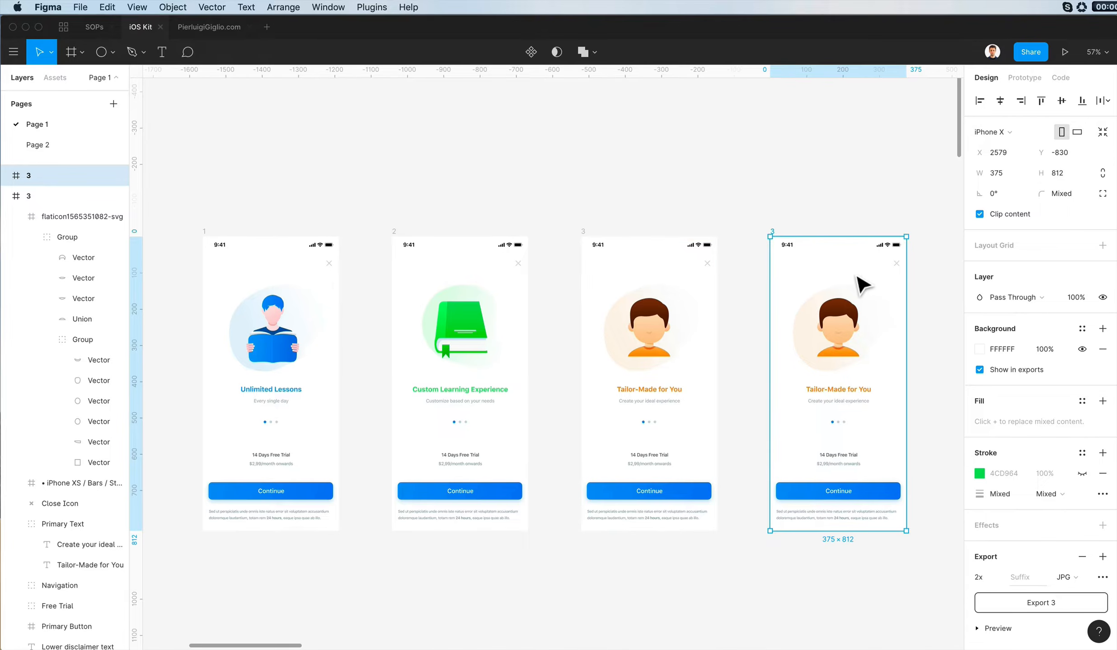
key(super+r)
text(4)
click(919, 205)
- Delete the illustration, heading texts, page dots and free-trial text from screen 4
scroll(669, 295, right, 3)
drag(663, 287, 818, 487)
key(Delete)
- Create a separate 343 × 140 blue card above the Continue button on screen 4 from the button's background
scroll(835, 357, up, 3)
super+click(789, 561)
drag(794, 565, 780, 494)
key(super+x)
click(624, 181)
key(super+v)
click(771, 338)
click(770, 412)
- Duplicate the blue card upward three times with 23 px gaps to build a stack of four cards
scroll(695, 494, right, 3)
alt+drag(696, 495, 699, 404)
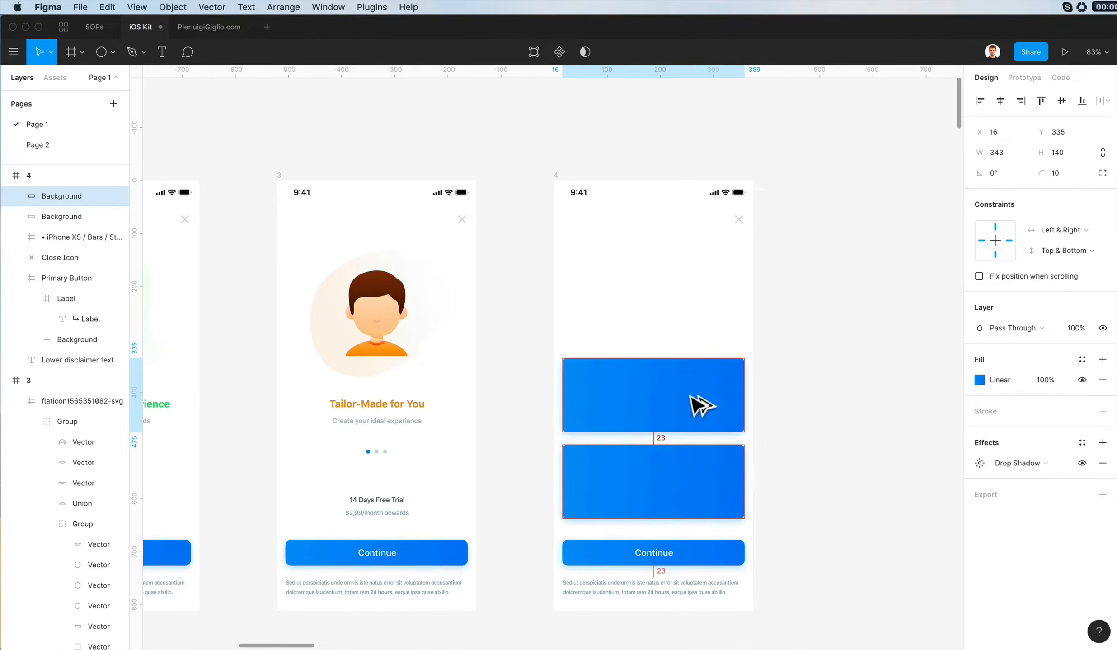
key(super+d)
scroll(690, 396, up, 1)
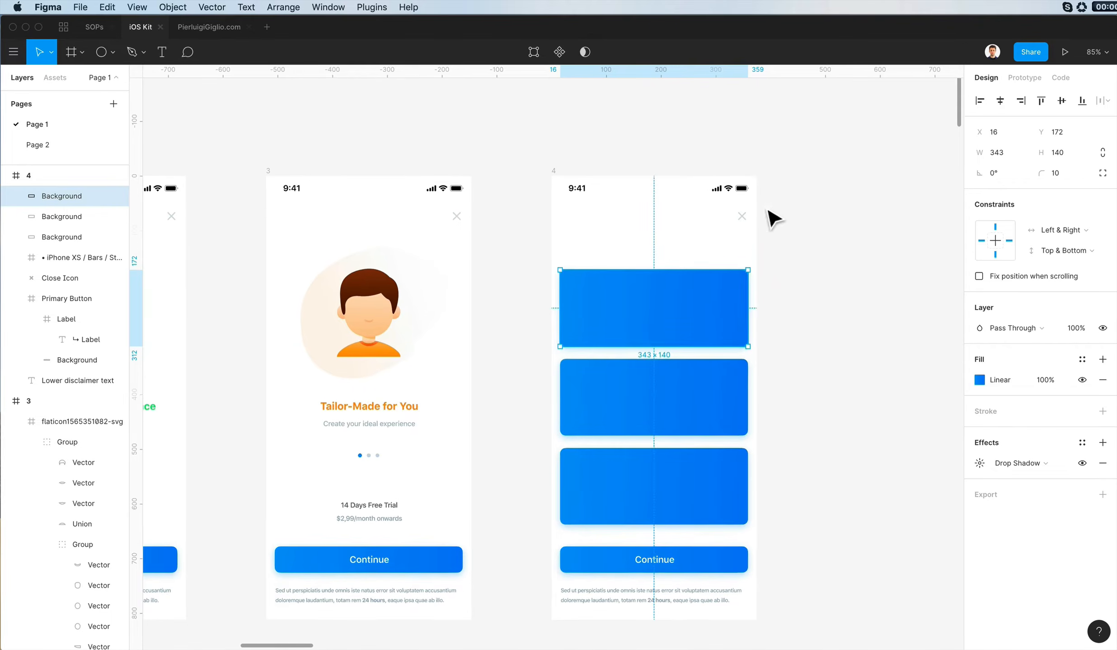
key(super+d)
- Delete the close icon from screen 4, keeping the uppermost blue card
drag(763, 222, 731, 227)
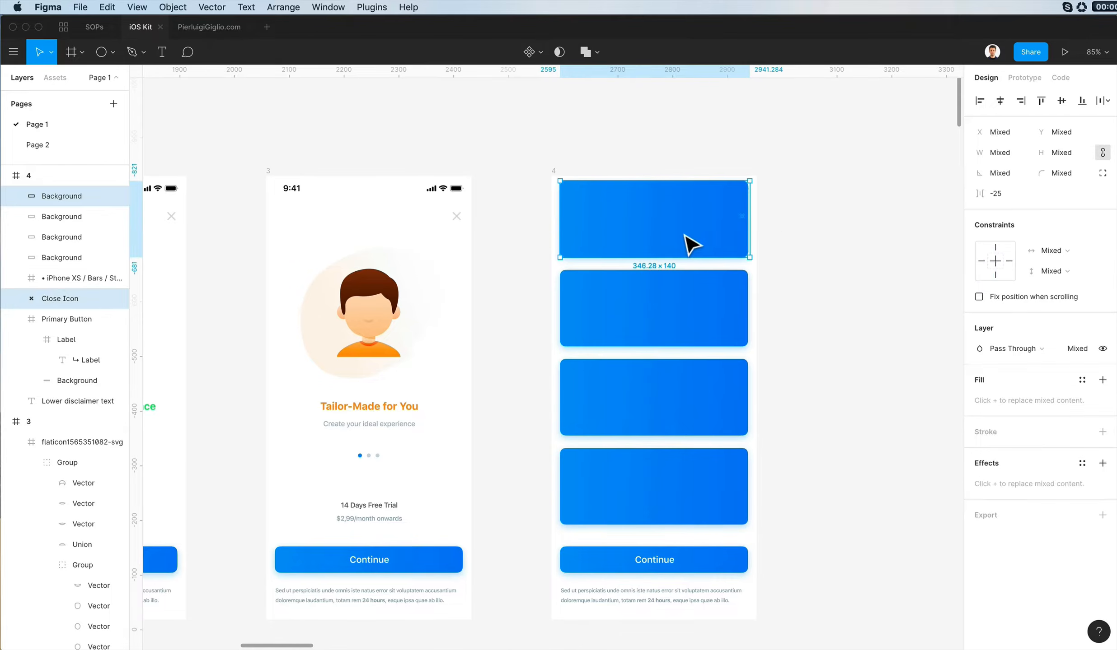
shift+click(681, 235)
key(Delete)
- Shrink the stack of four blue cards vertically from its upper edge to free space beneath the status bar
click(648, 237)
shift+click(652, 316)
shift+click(669, 395)
shift+click(669, 485)
drag(668, 180, 675, 266)
click(797, 244)
- Look through the iOS kit's sample screens for a header design to reuse on screen 4
scroll(797, 244, down, 5)
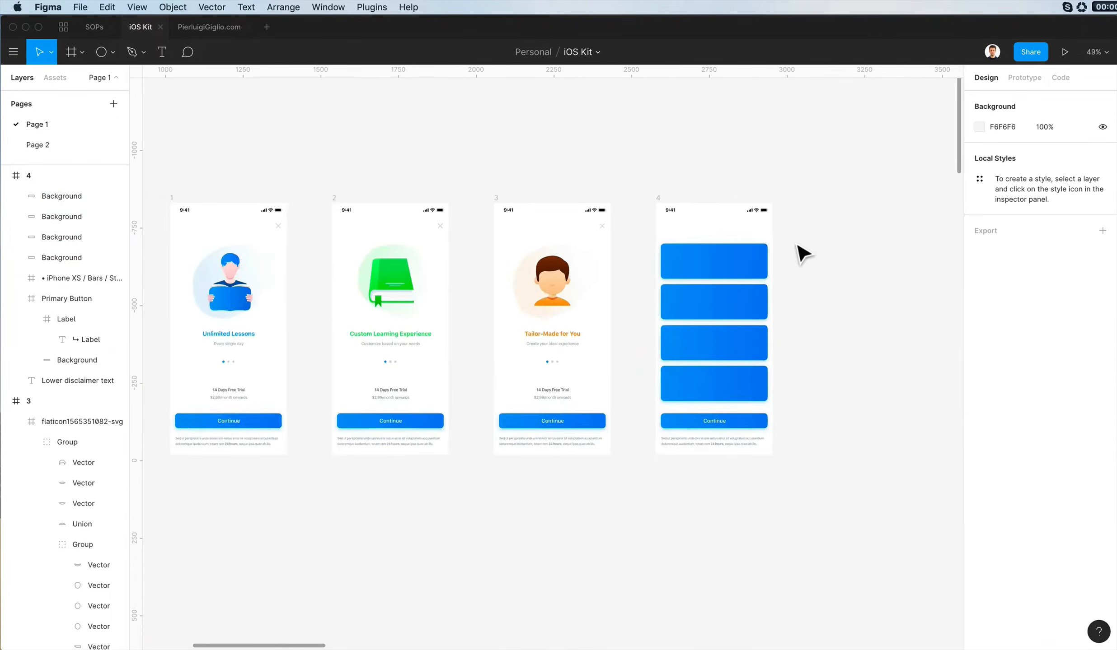
scroll(798, 244, left, 10)
scroll(797, 244, down, 20)
scroll(797, 246, down, 15)
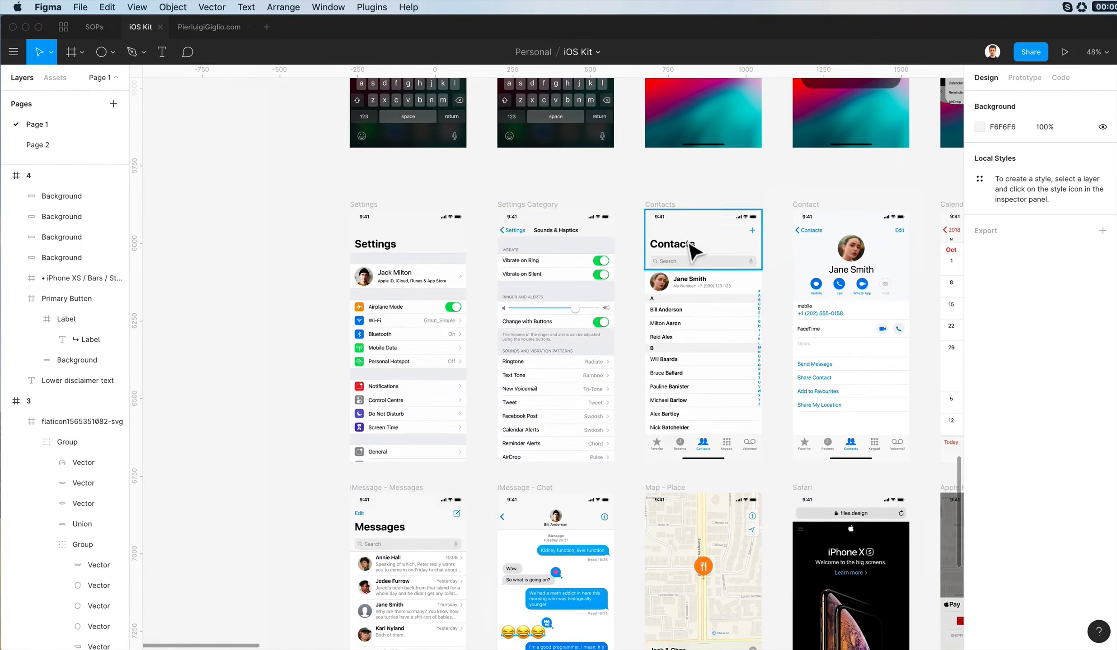
scroll(511, 250, down, 5)
scroll(506, 251, down, 6)
scroll(506, 251, left, 4)
scroll(506, 250, right, 20)
scroll(506, 249, up, 2)
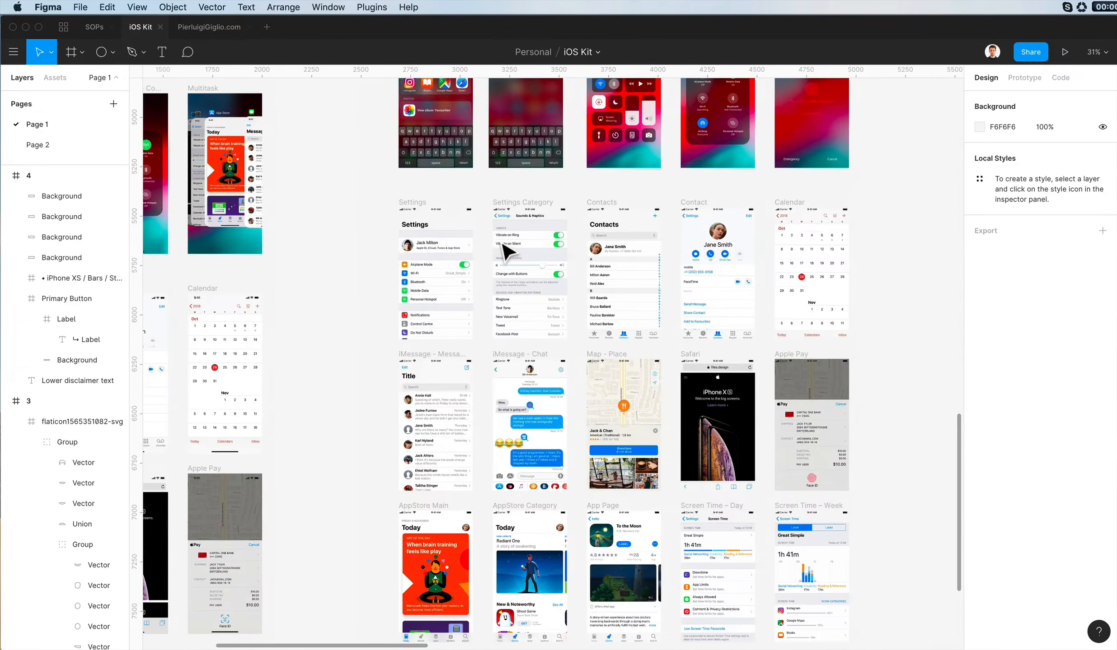
scroll(627, 207, right, 5)
scroll(623, 198, up, 7)
scroll(623, 198, left, 4)
scroll(601, 293, down, 5)
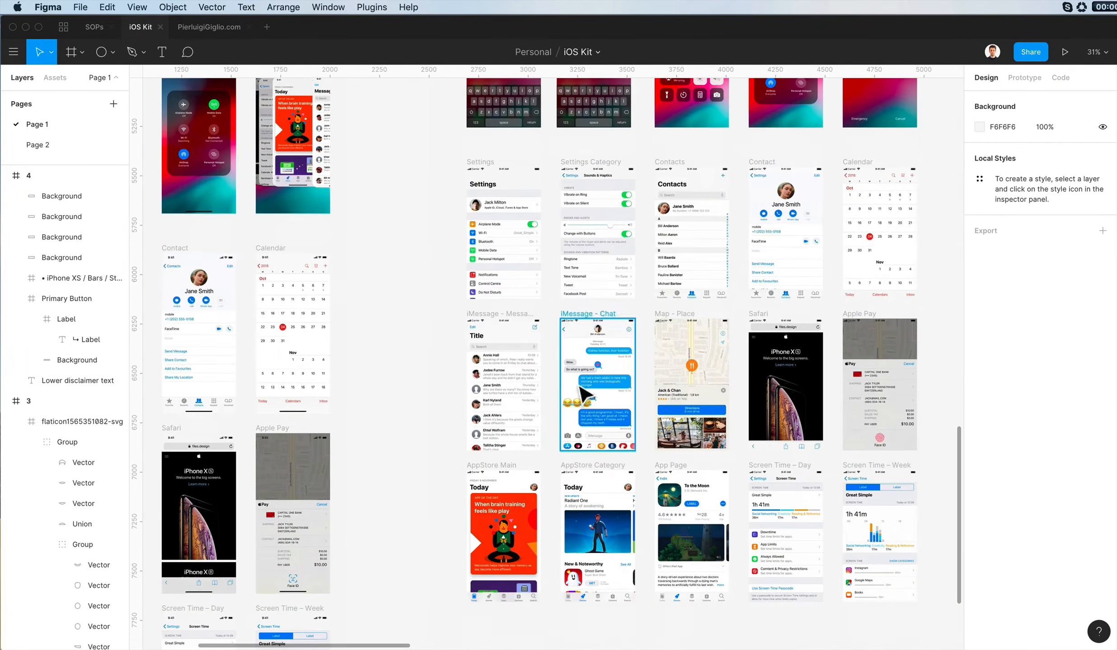
scroll(582, 443, up, 8)
- Place copies of the AppStore Main and AppStore Category frames beside screen 4 as a reference
click(617, 499)
scroll(613, 320, down, 4)
scroll(667, 145, down, 2)
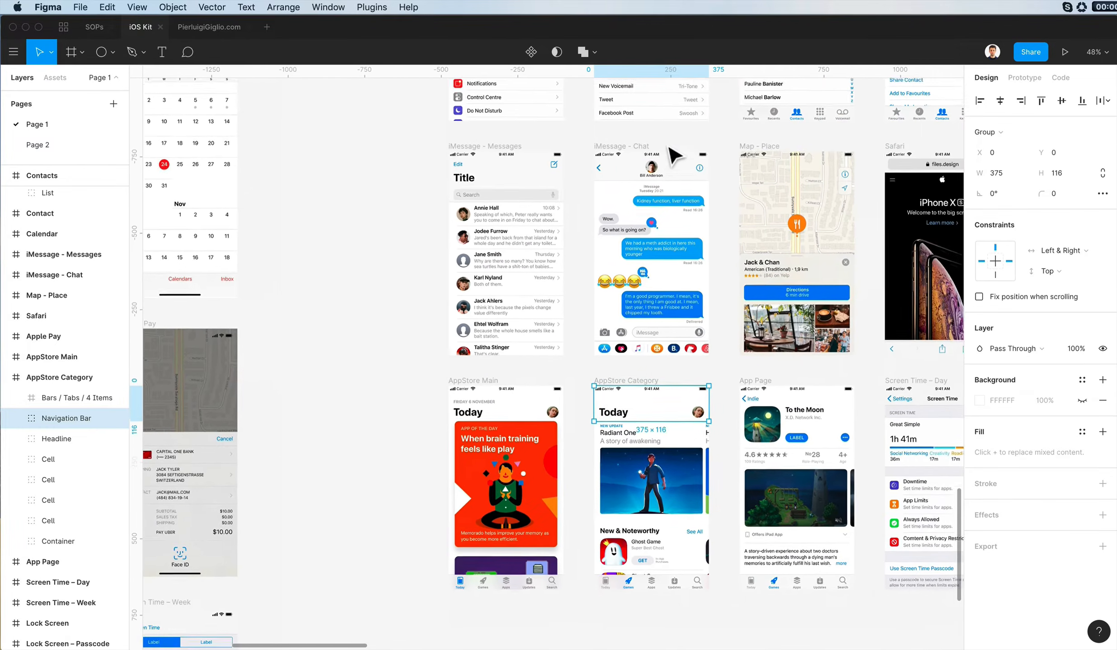
scroll(667, 146, down, 2)
scroll(667, 147, left, 1)
scroll(667, 147, right, 1)
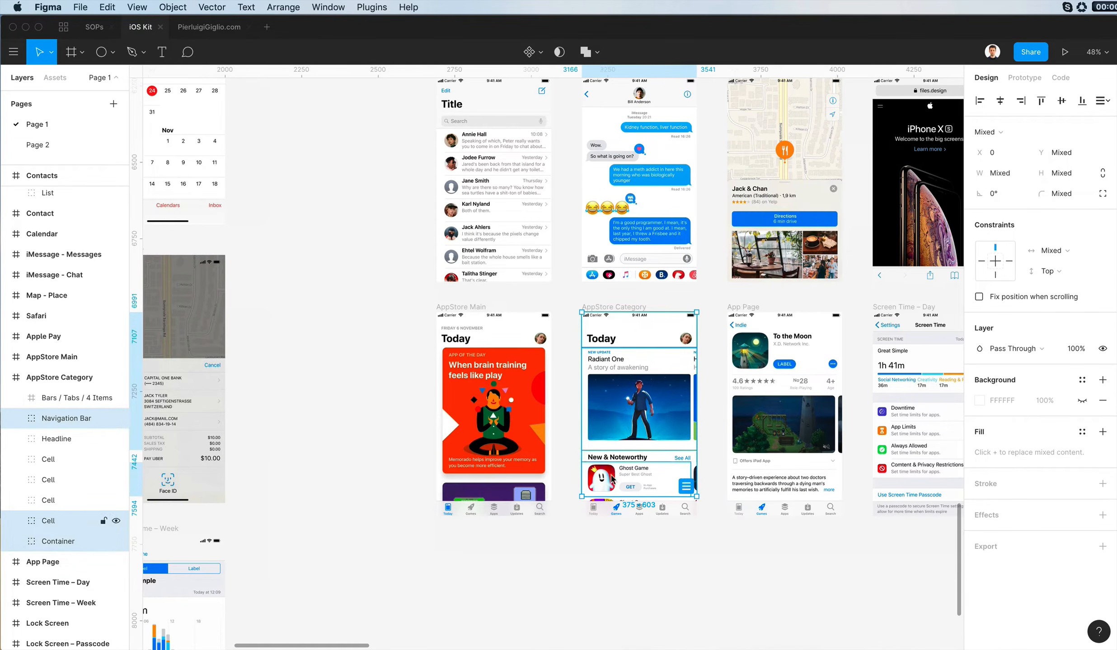
click(568, 299)
click(588, 307)
shift+click(446, 307)
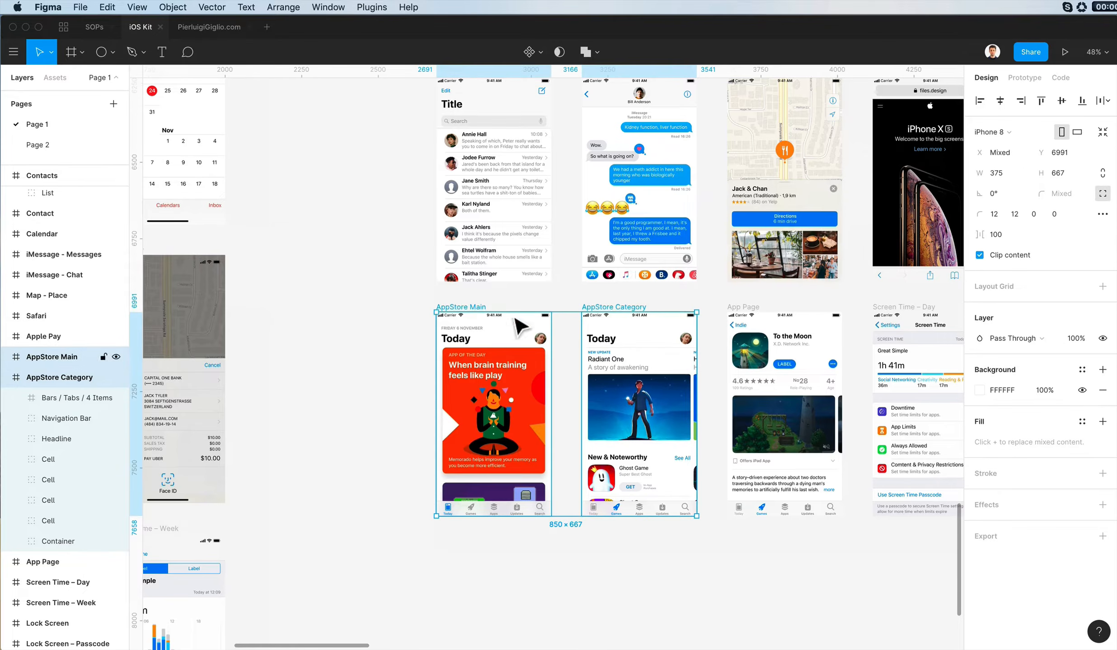
scroll(601, 401, down, 4)
drag(609, 397, 686, 217)
click(576, 148)
scroll(576, 148, up, 3)
scroll(587, 149, up, 5)
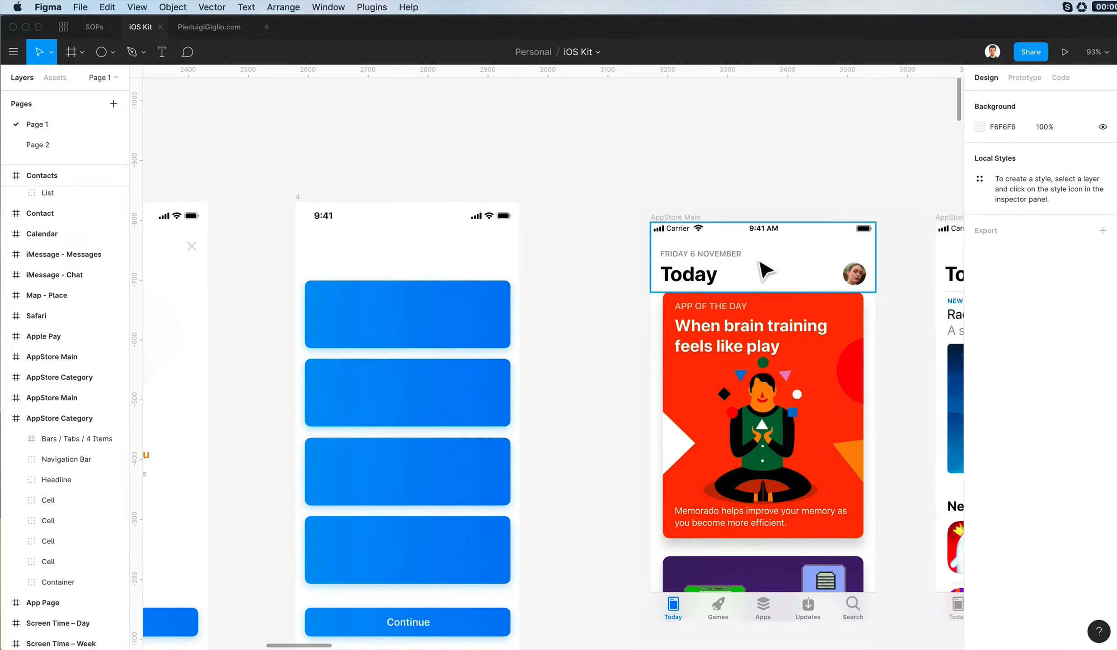
- Copy the date label, Today title and profile picture from AppStore Main's header into screen 4, positioned above the blue cards
click(763, 266)
double_click(683, 266)
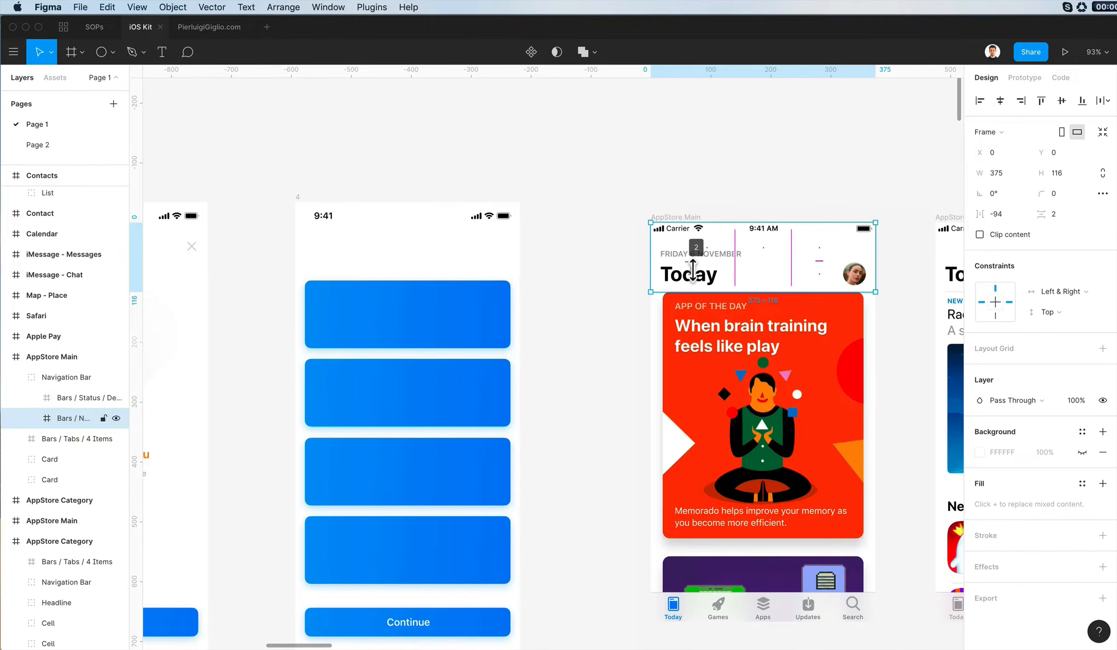
double_click(683, 257)
shift+click(685, 276)
shift+click(855, 272)
click(299, 197)
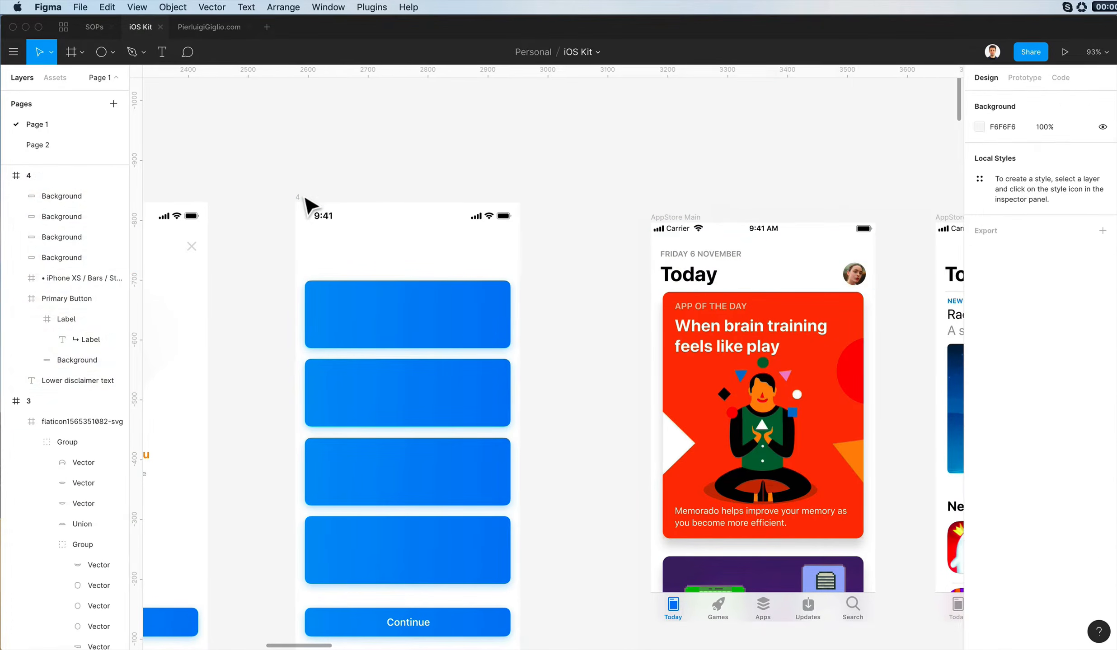
key(super+v)
drag(352, 255, 355, 262)
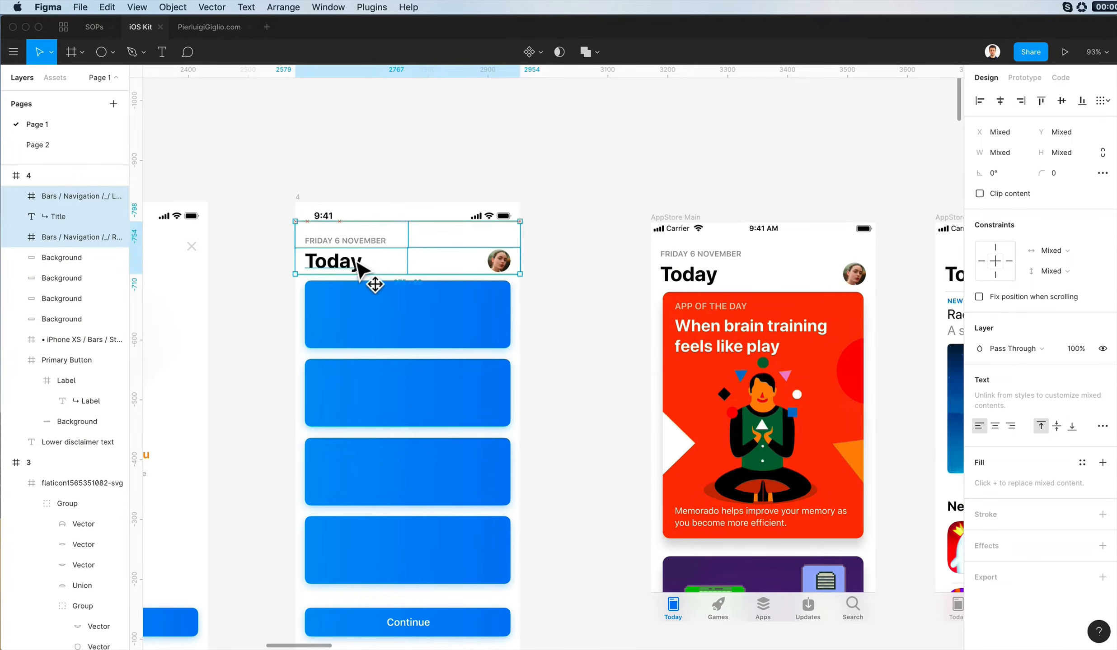
click(523, 188)
double_click(693, 252)
double_click(694, 251)
click(694, 246)
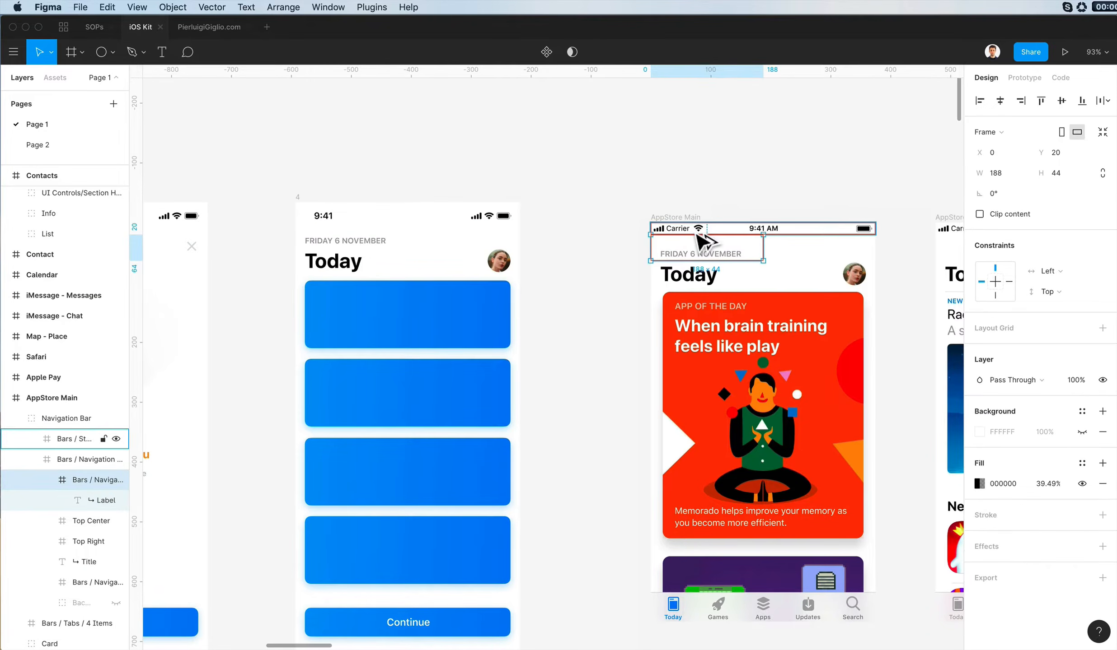
click(82, 102)
click(338, 242)
click(630, 182)
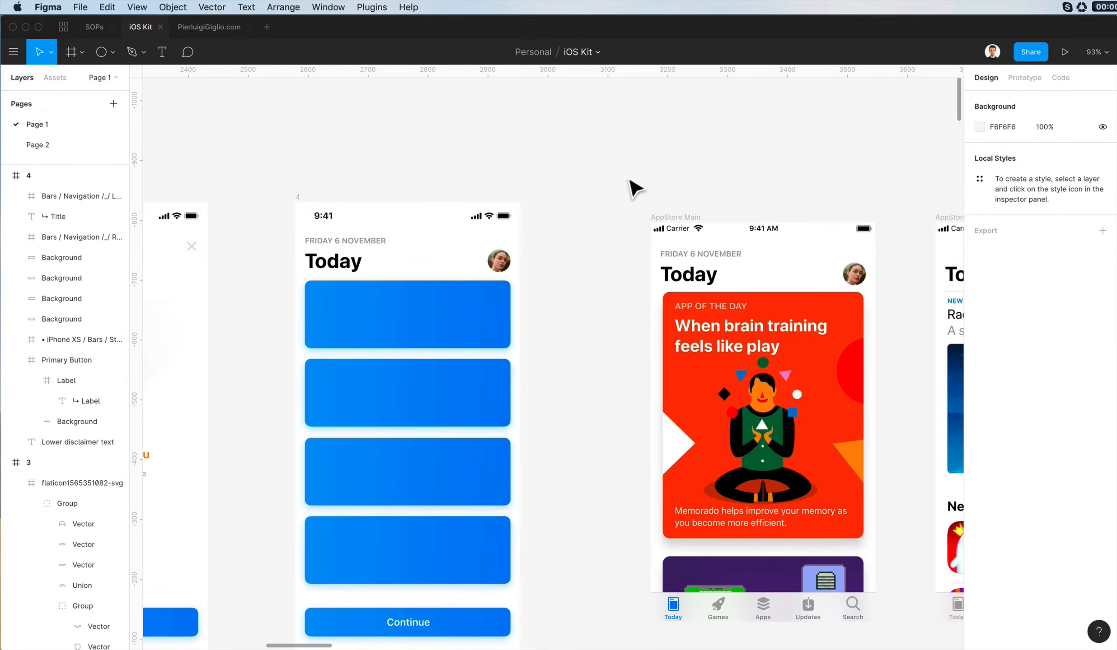
click(670, 219)
scroll(670, 219, down, 5)
click(635, 217)
scroll(518, 260, up, 3)
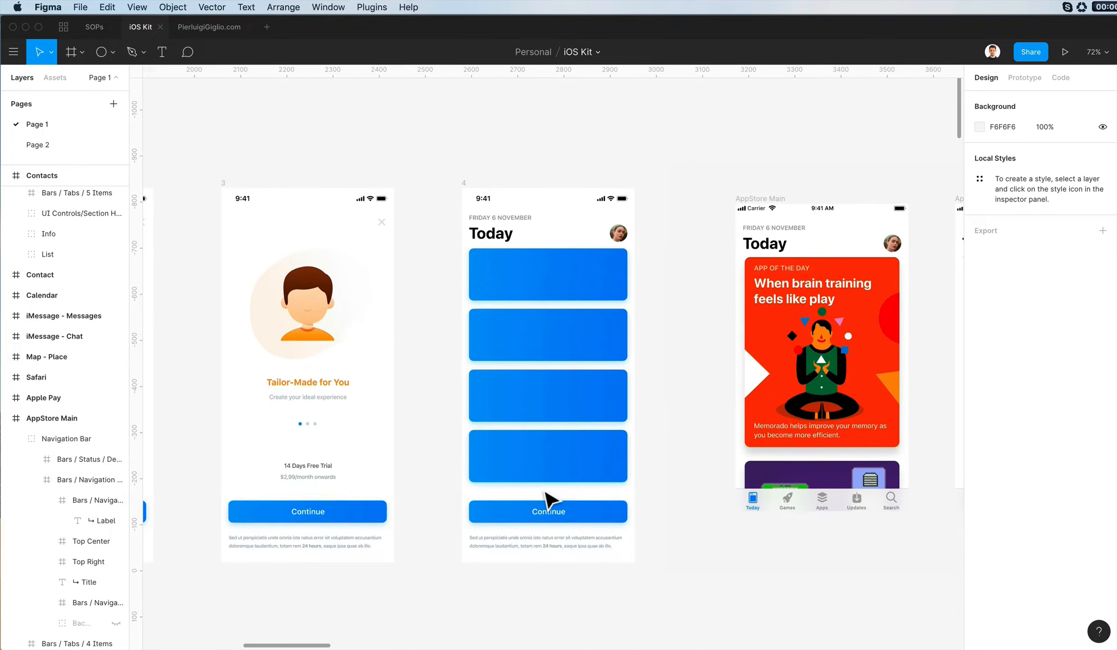
- Shrink the stack of four blue cards from its upper edge to 111 px per card, leaving space beneath the Today header
click(551, 475)
drag(447, 280, 597, 500)
drag(579, 250, 576, 265)
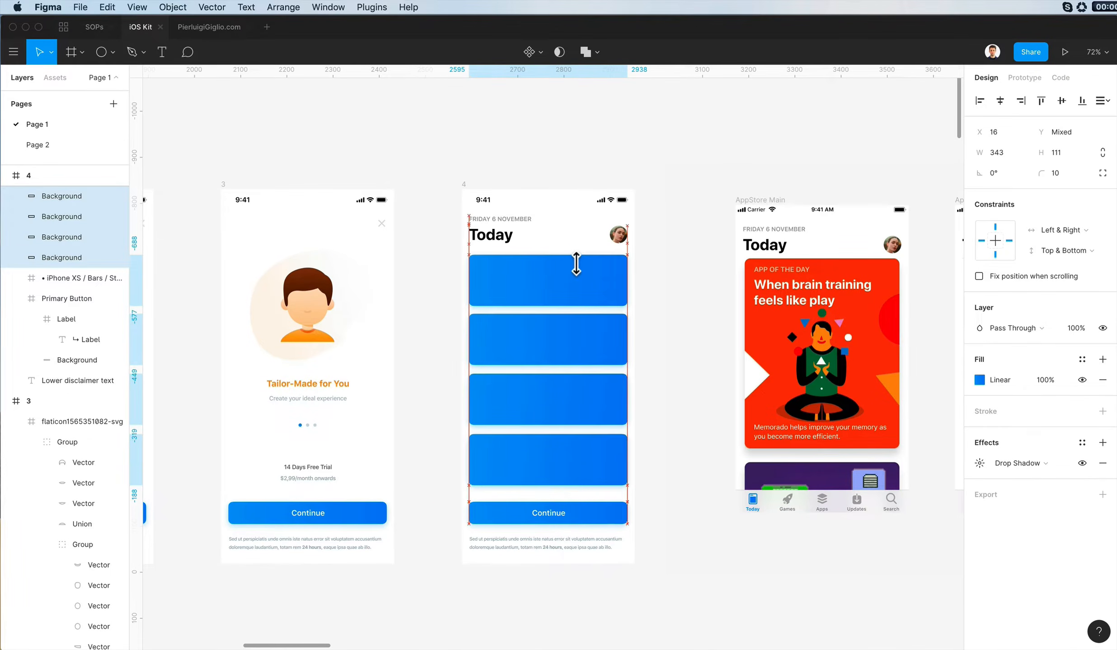
- Lower the bottom card slightly and distribute the four cards and the Continue button vertically with equal 23 px gaps
click(535, 488)
drag(547, 466, 547, 470)
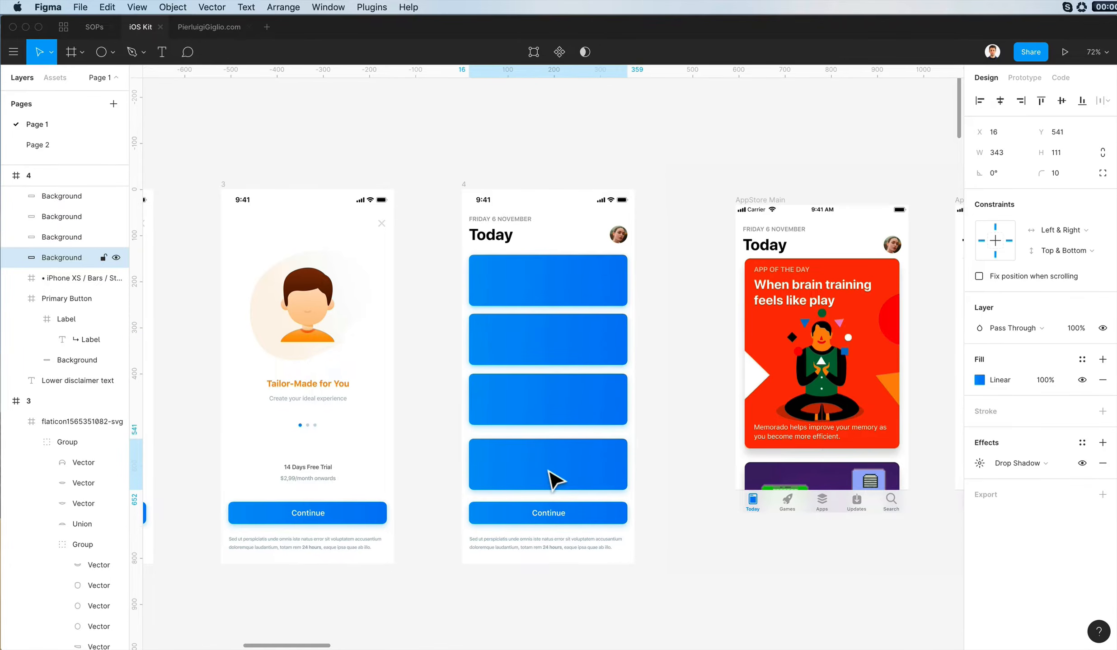
drag(633, 514, 553, 267)
click(1105, 100)
click(987, 144)
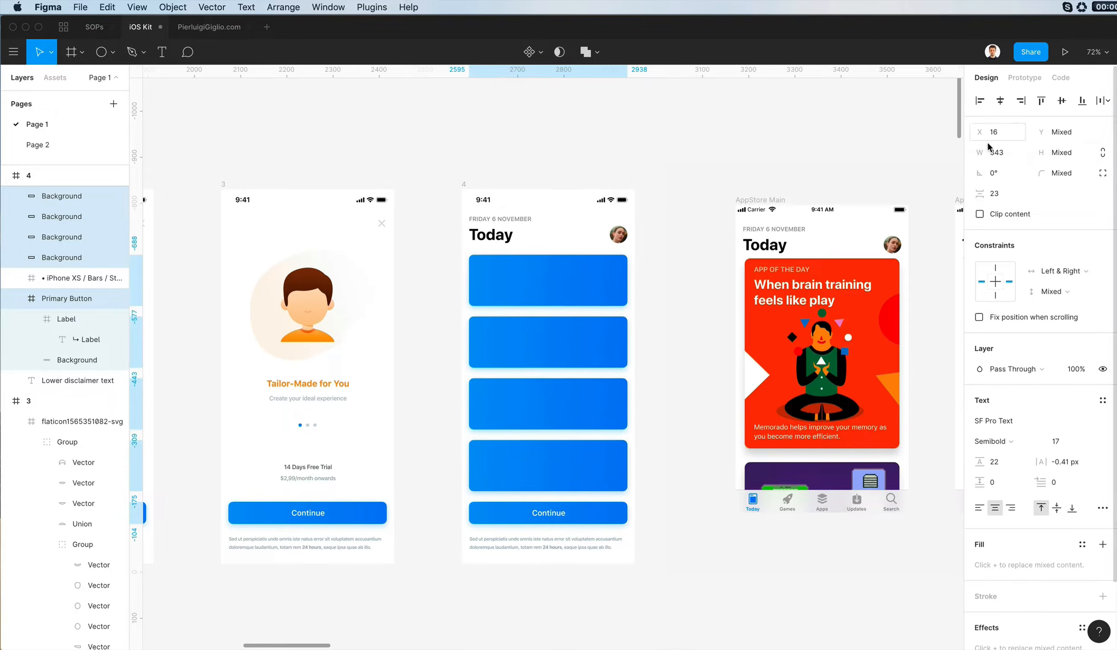
click(805, 157)
click(578, 293)
scroll(689, 289, left, 2)
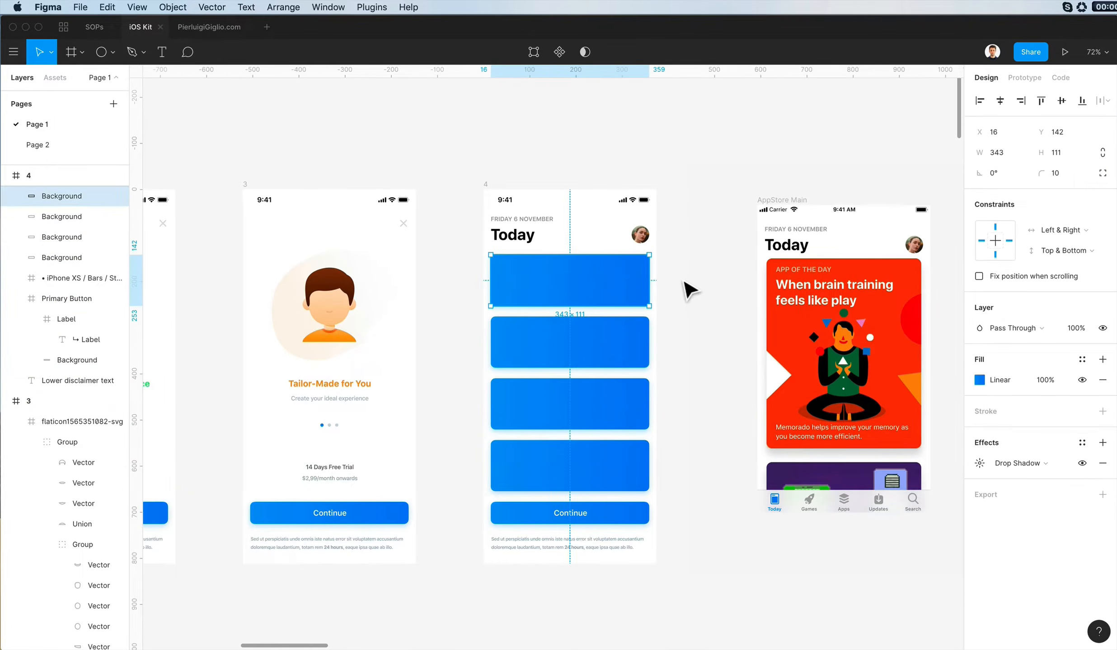
scroll(689, 289, down, 4)
scroll(671, 170, right, 6)
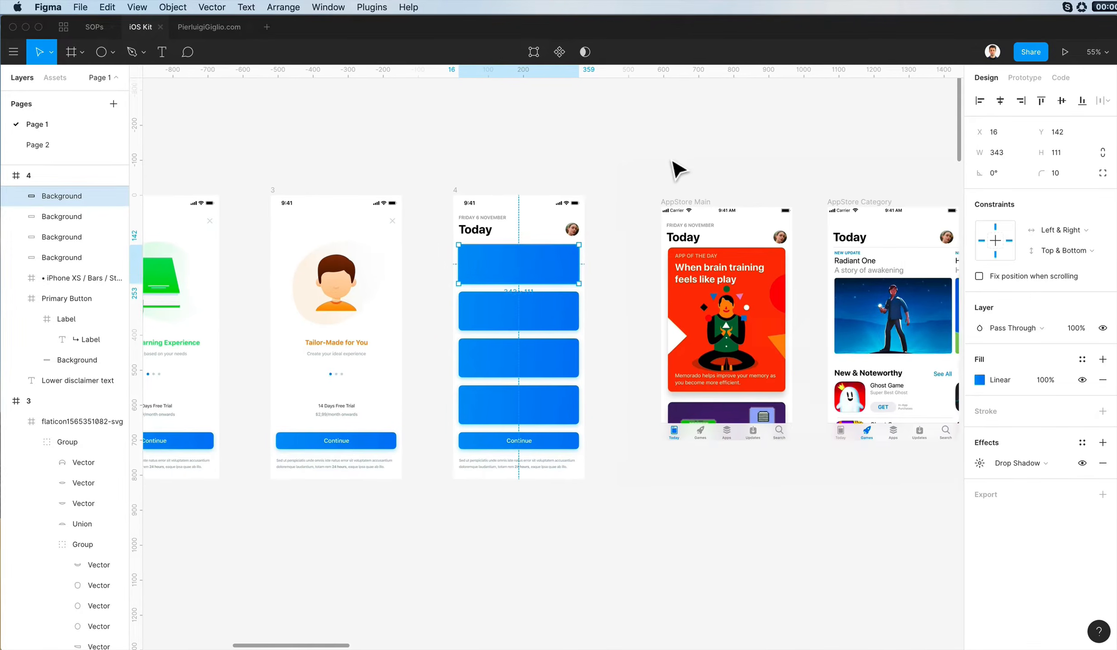
click(671, 162)
- Apply the green gradient style of the book cover on screen 2 to the second card on screen 4
scroll(673, 156, left, 5)
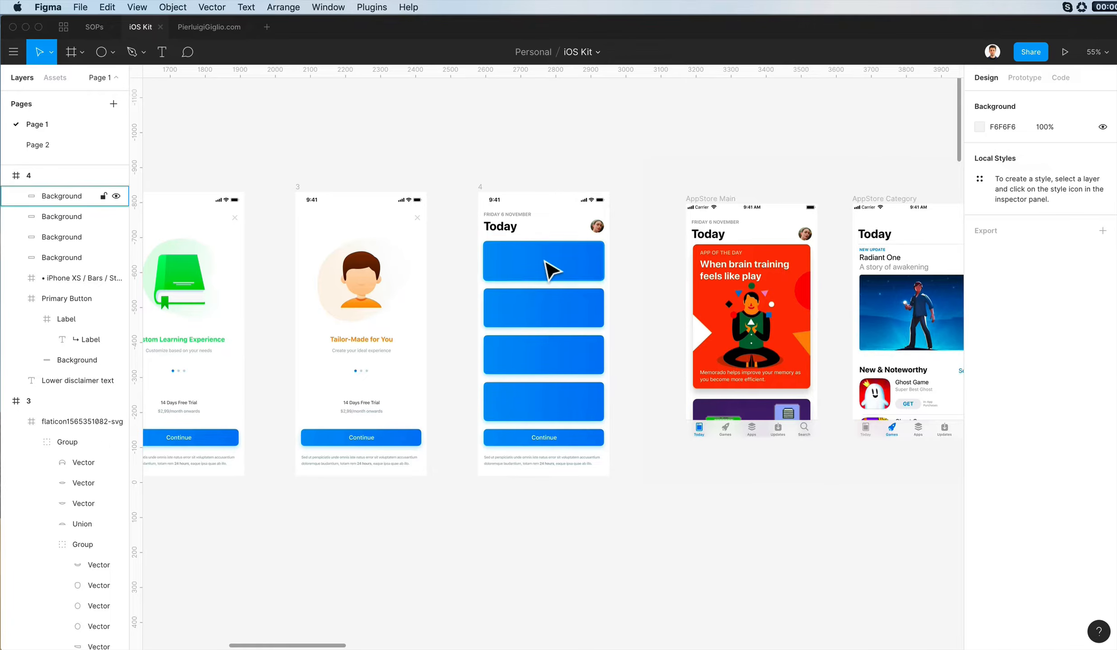
scroll(545, 263, up, 3)
scroll(546, 263, left, 7)
super+click(470, 268)
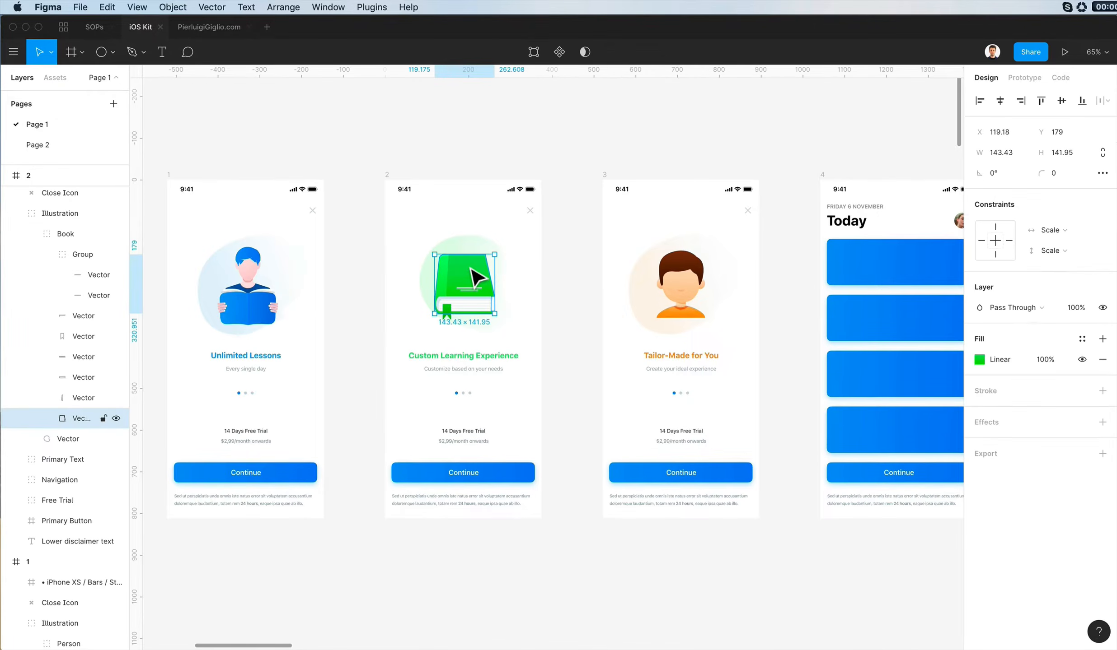
super+click(926, 330)
key(super+alt+v)
scroll(810, 347, right, 2)
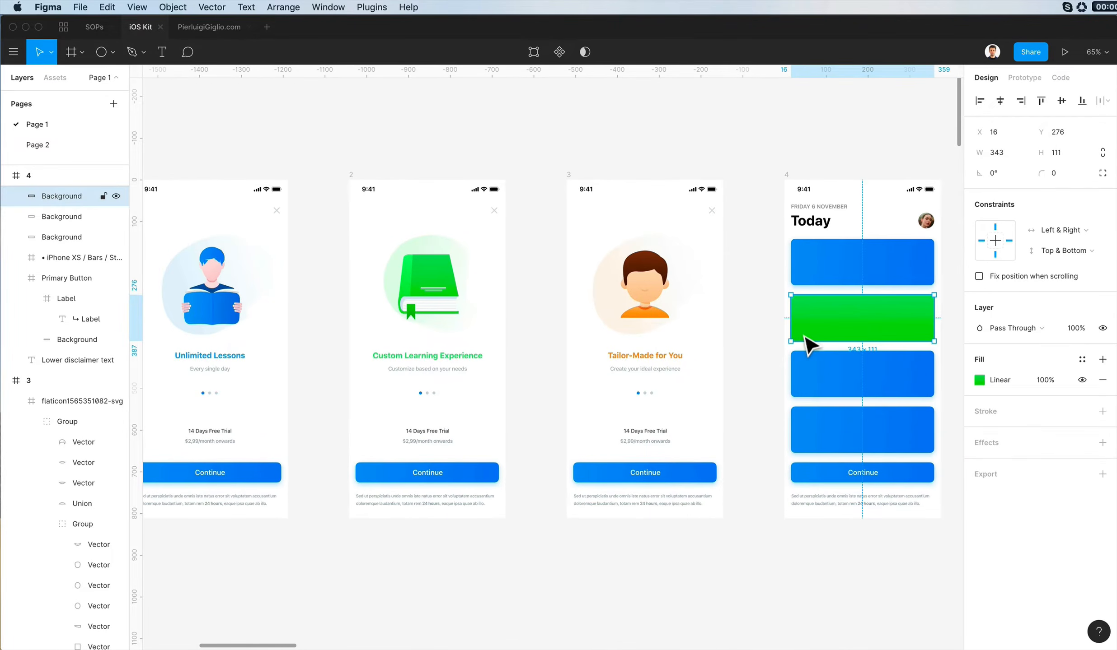
- Run the green card's gradient diagonally from its upper-left to its lower-right corner and set the starting colour to 54DF6C
click(977, 382)
drag(881, 271, 693, 313)
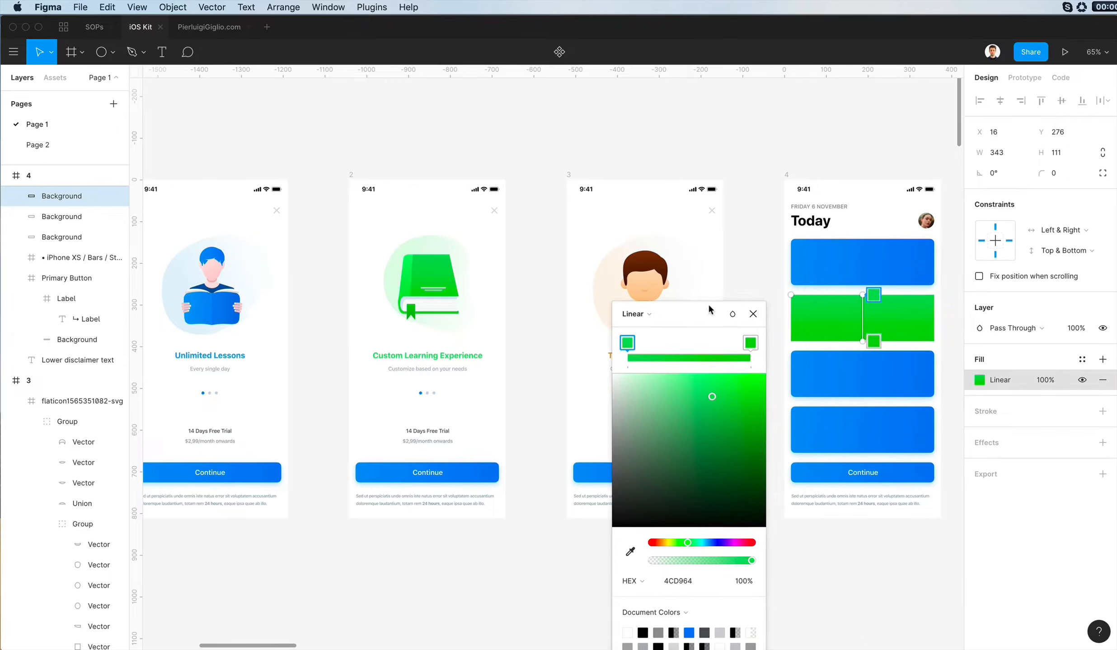
drag(803, 311, 799, 309)
drag(864, 344, 929, 353)
ctrl+scroll(931, 311, up, 3)
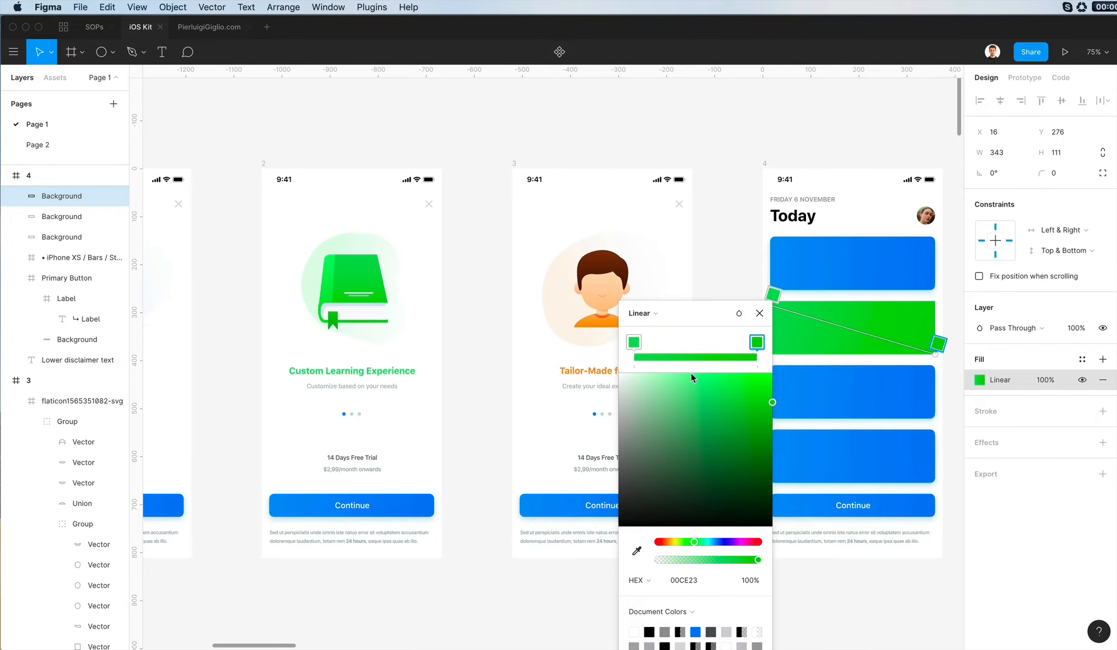
click(637, 342)
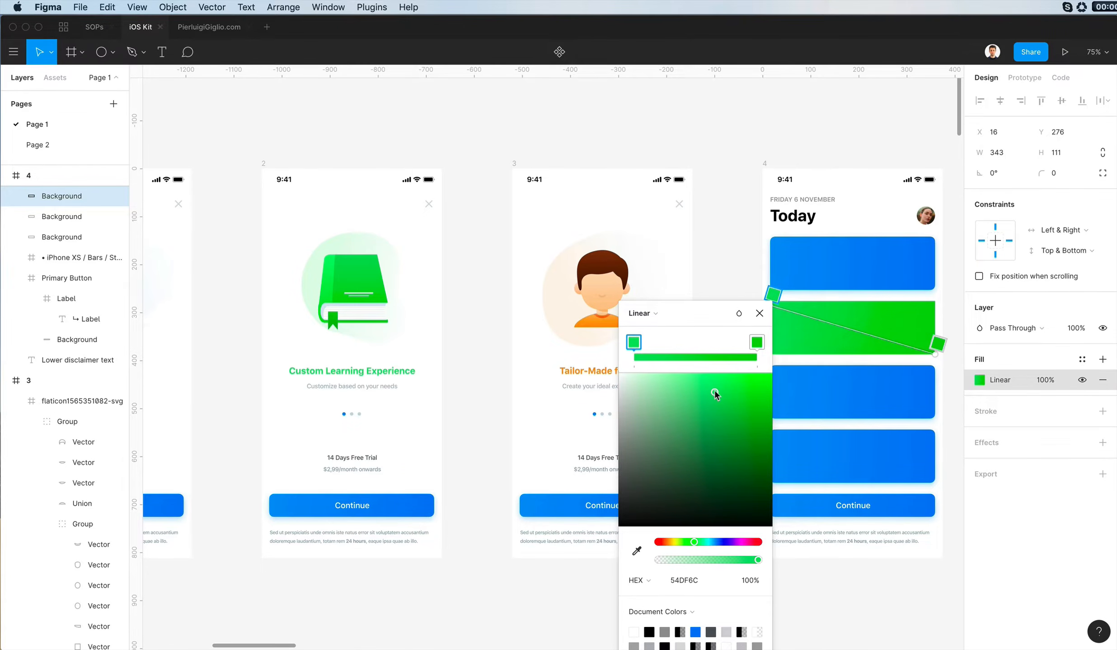
click(781, 312)
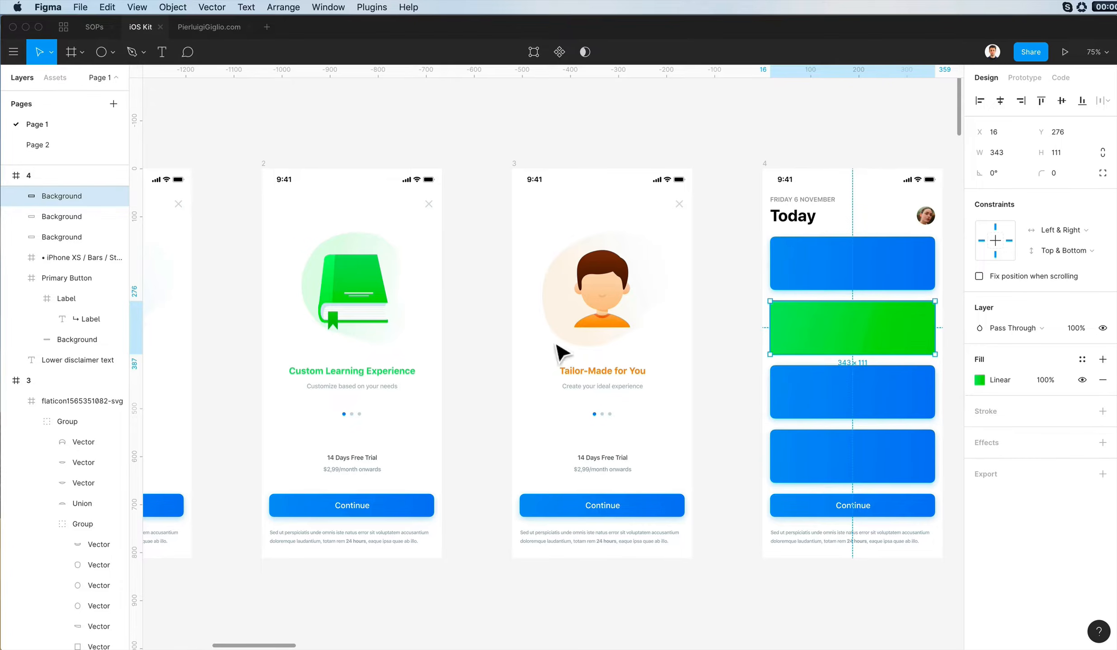
- Set the green card's corner radius to 10 to match the blue cards
double_click(427, 505)
click(899, 311)
text(10)
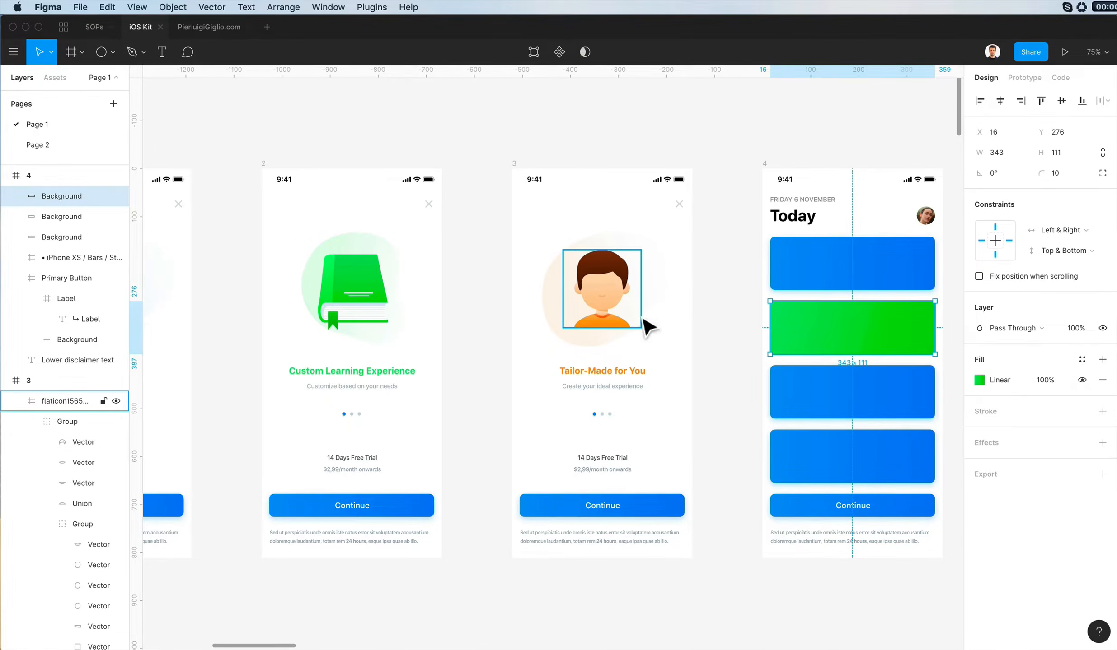
click(807, 278)
click(823, 337)
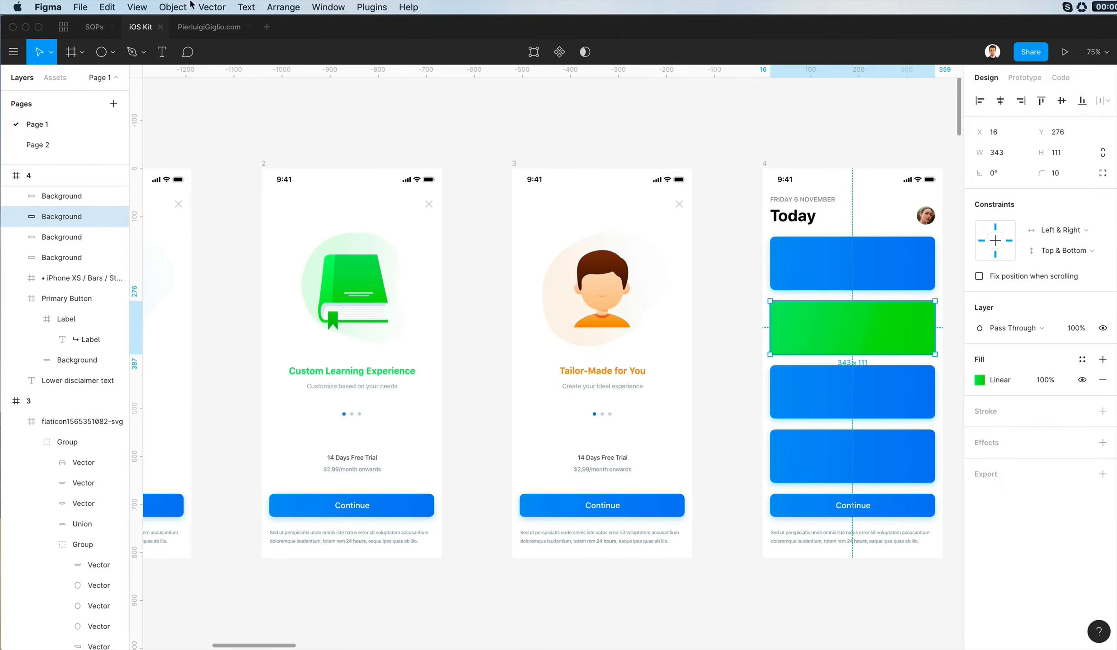
click(745, 202)
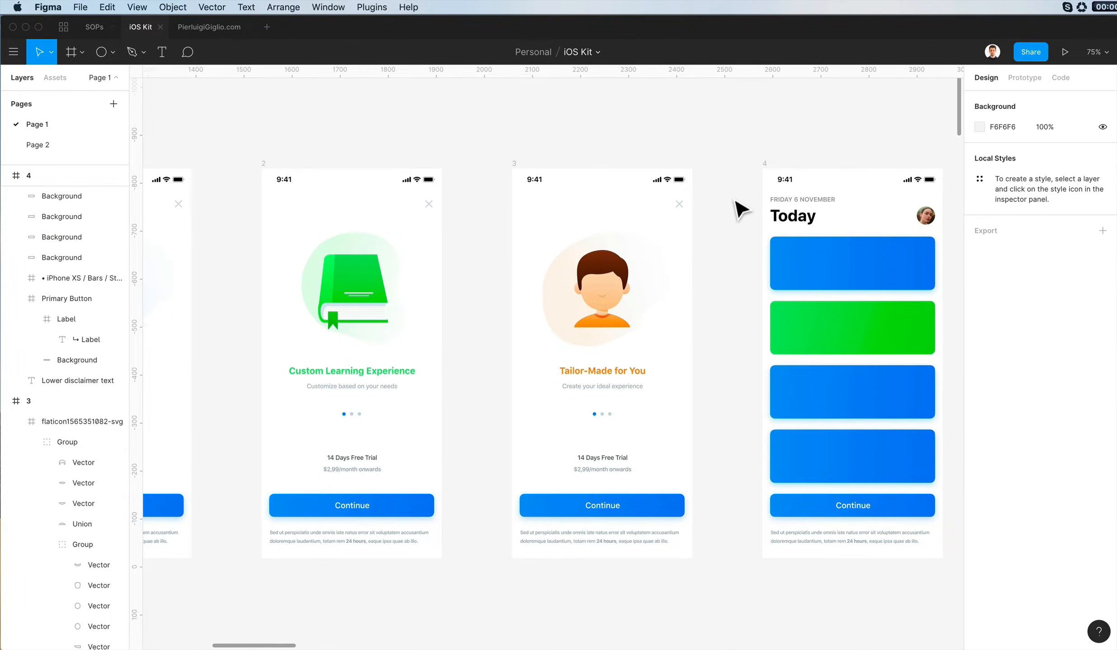
- Check the uppermost blue card's drop shadow and add a drop shadow with blur 14 to the green card
scroll(741, 208, right, 3)
scroll(740, 209, up, 2)
click(800, 334)
click(979, 464)
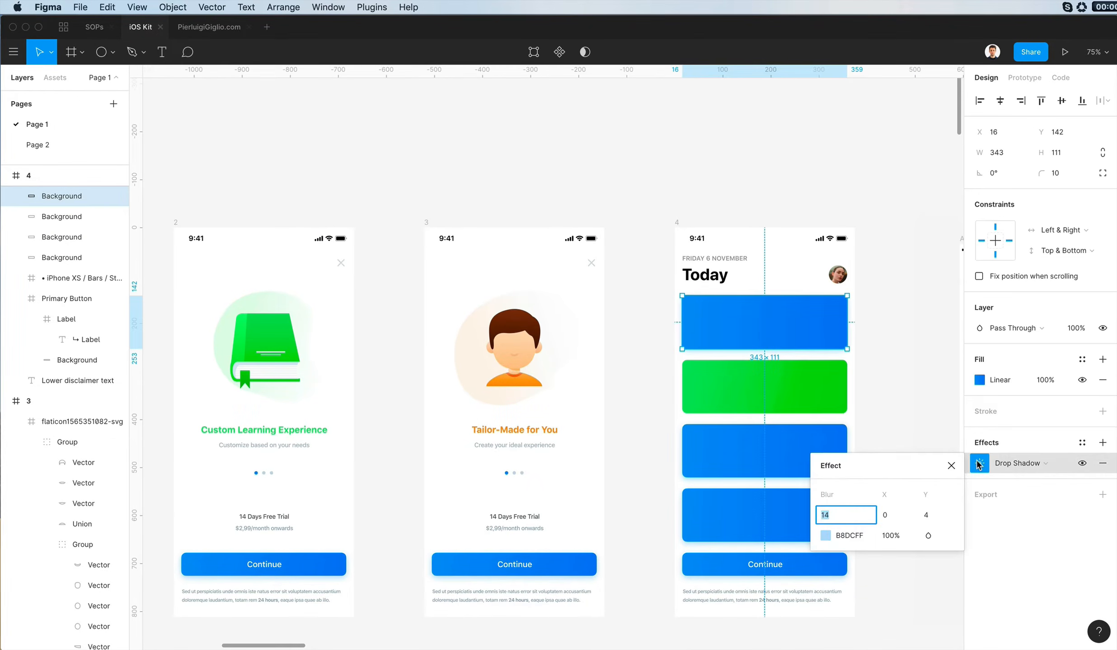
click(776, 389)
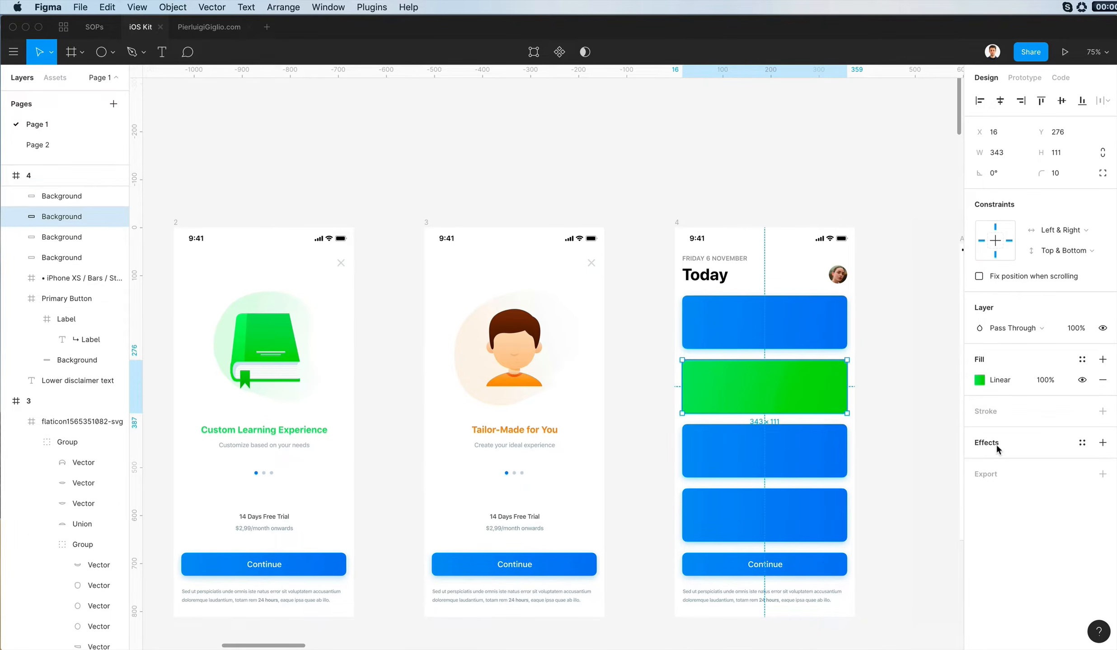
click(1102, 442)
click(978, 464)
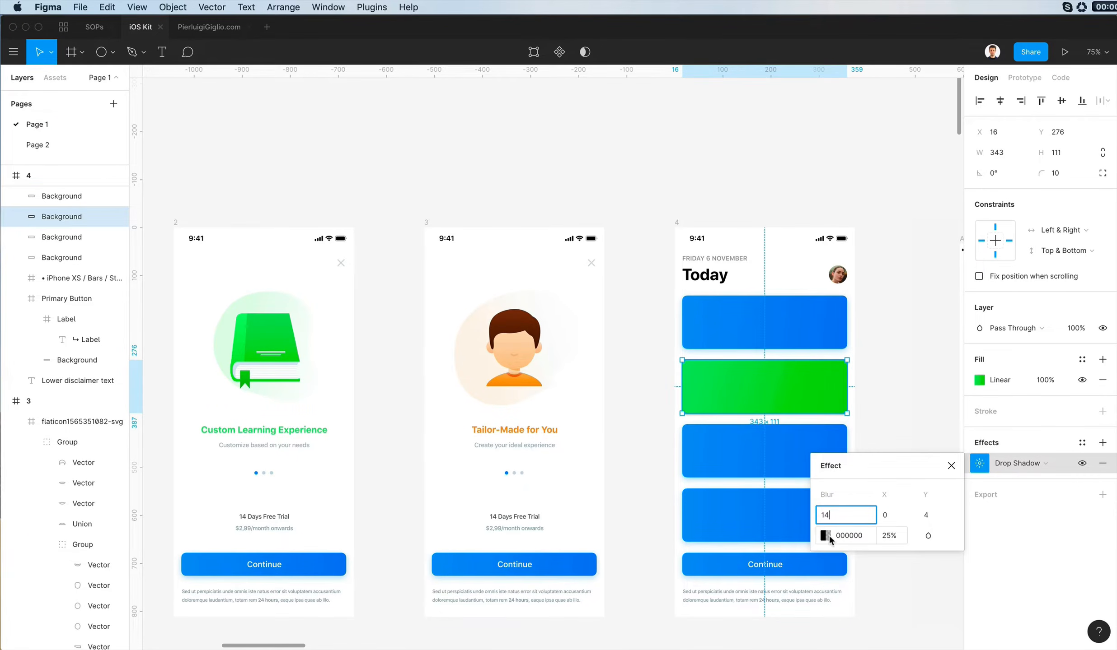
scroll(891, 353, up, 2)
- Copy the drop shadow colour B8DCFF from the uppermost blue card to the green card's drop shadow
click(808, 330)
click(979, 464)
click(748, 396)
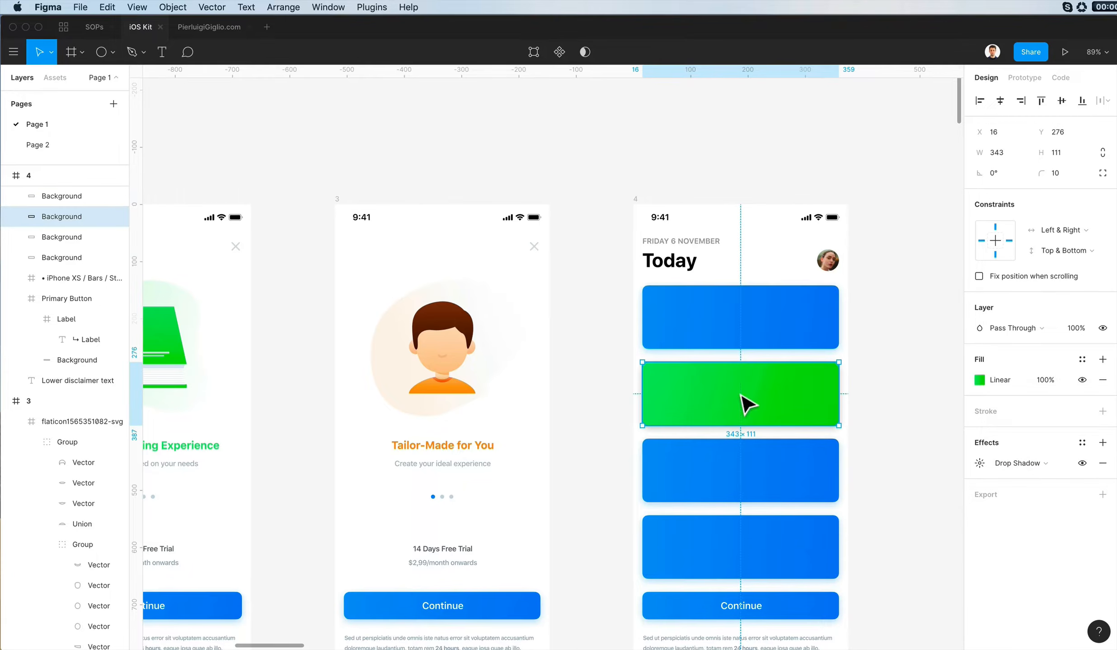
click(976, 463)
click(773, 327)
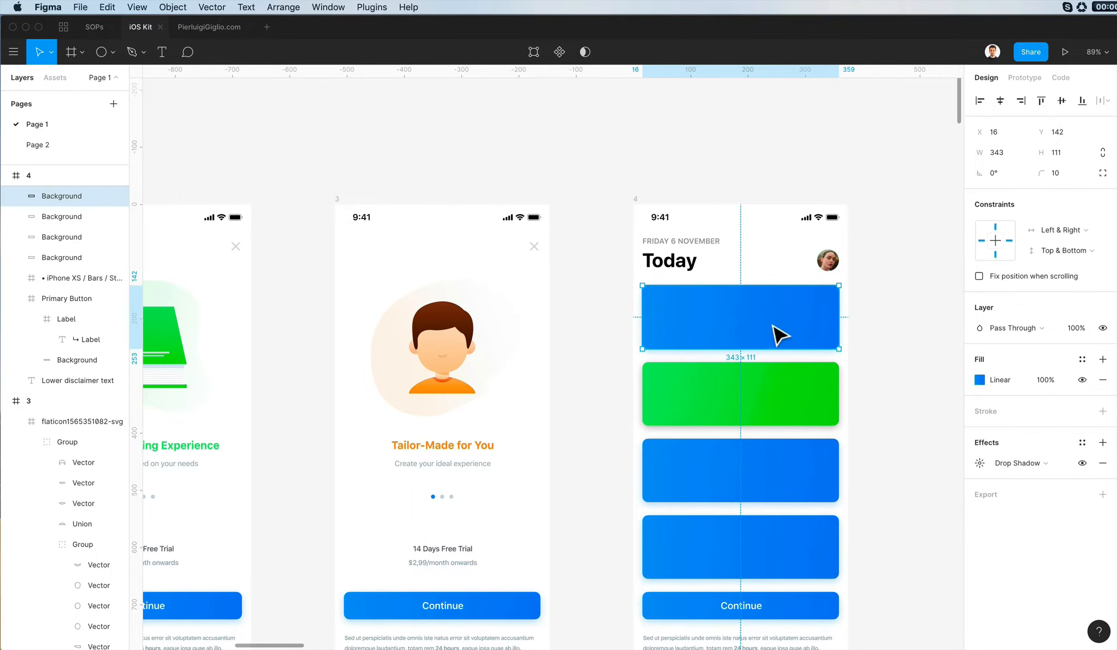
click(978, 463)
click(842, 535)
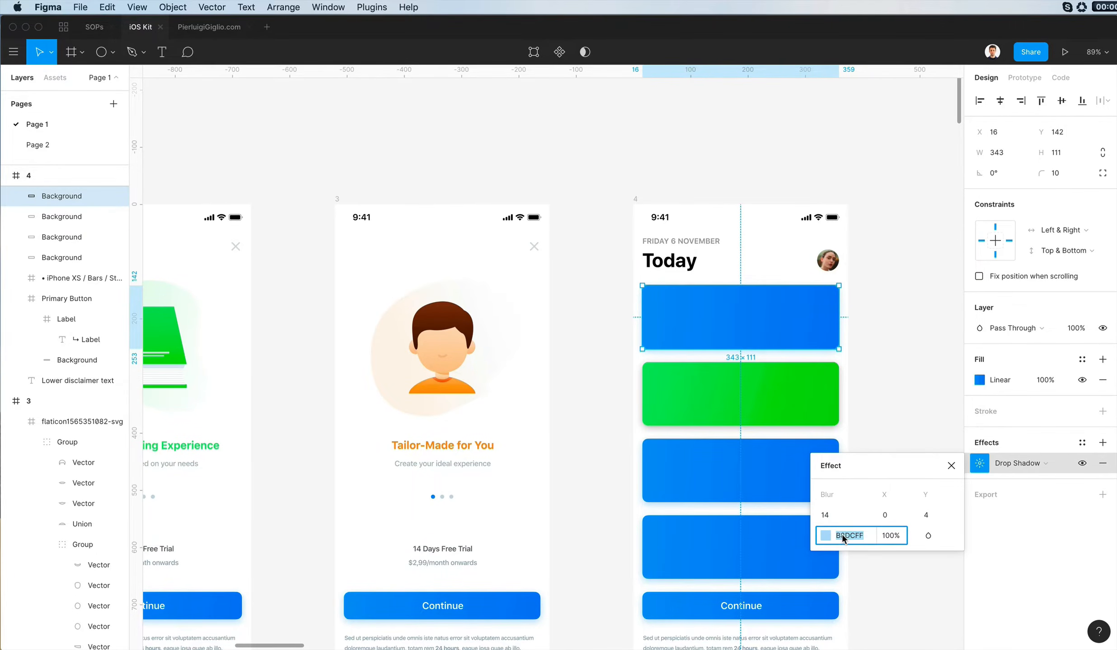
click(778, 394)
click(978, 463)
click(846, 535)
text(B8DCFF)
key(Return)
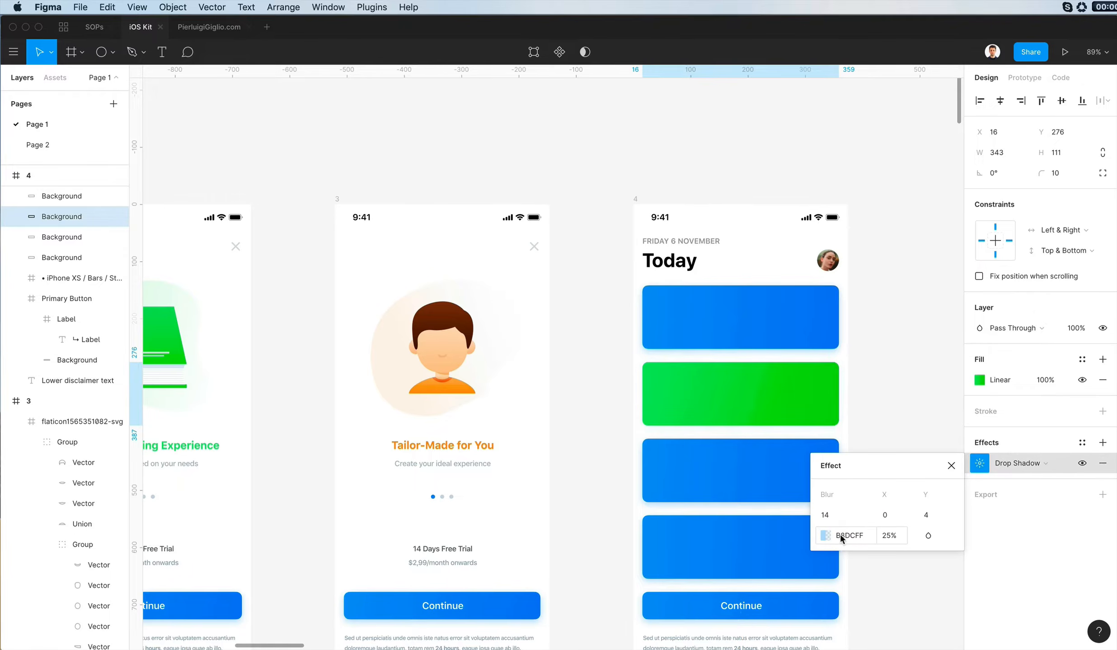
- Recolour the green card's drop shadow with green sampled from the card at 100% opacity, lightened to a pale green
click(825, 536)
drag(756, 317, 928, 304)
click(906, 486)
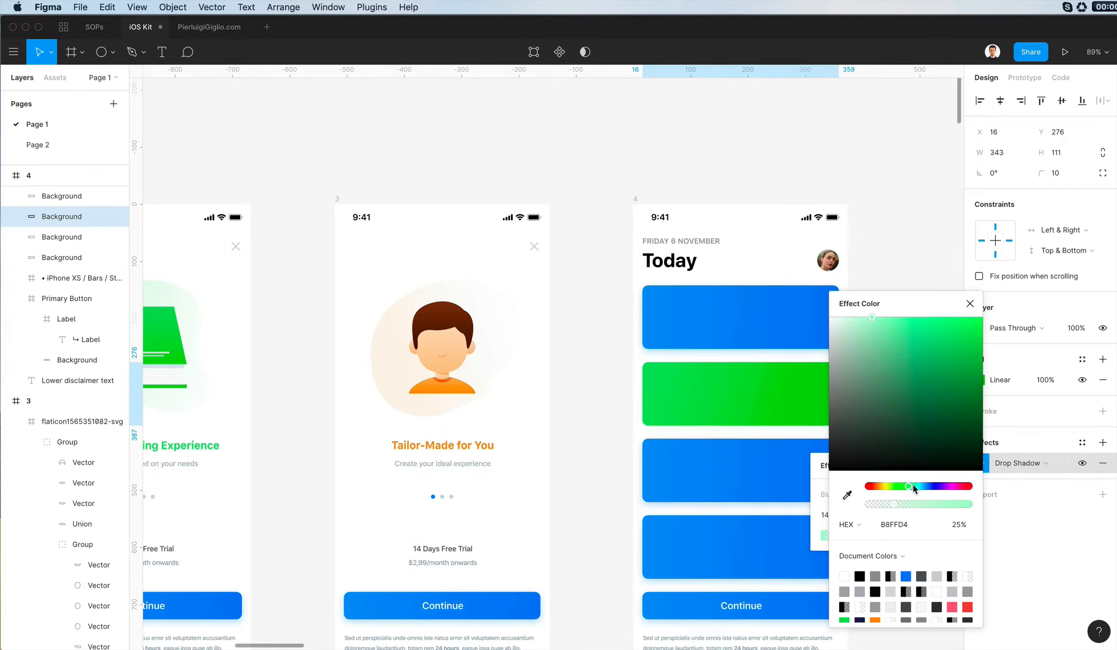
click(747, 426)
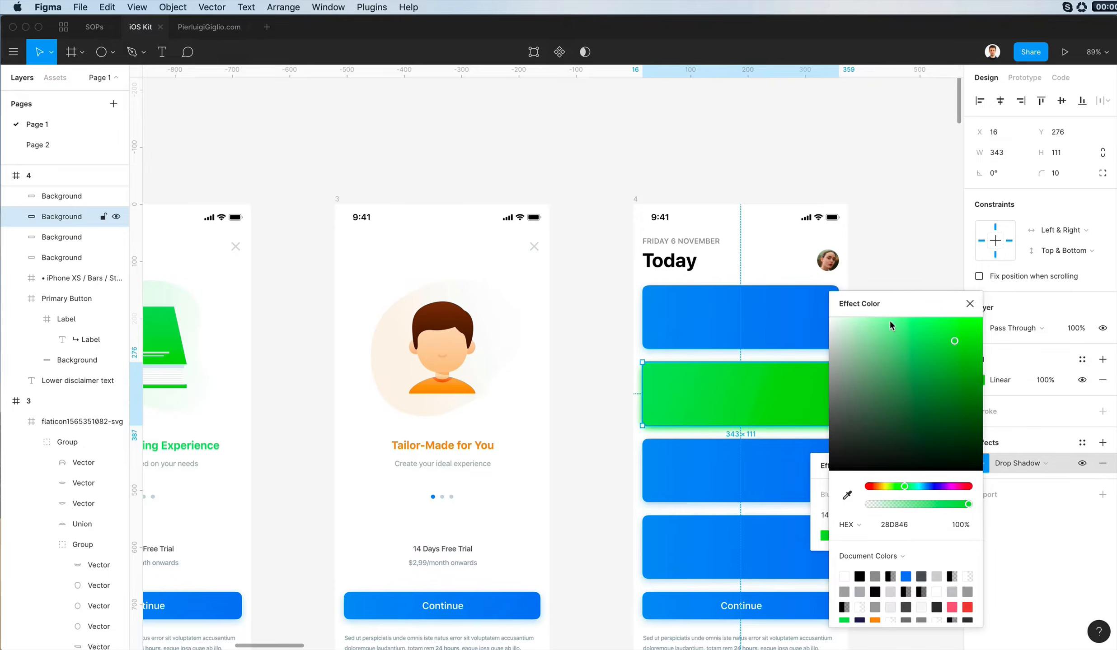
drag(881, 320, 863, 315)
click(969, 304)
click(920, 356)
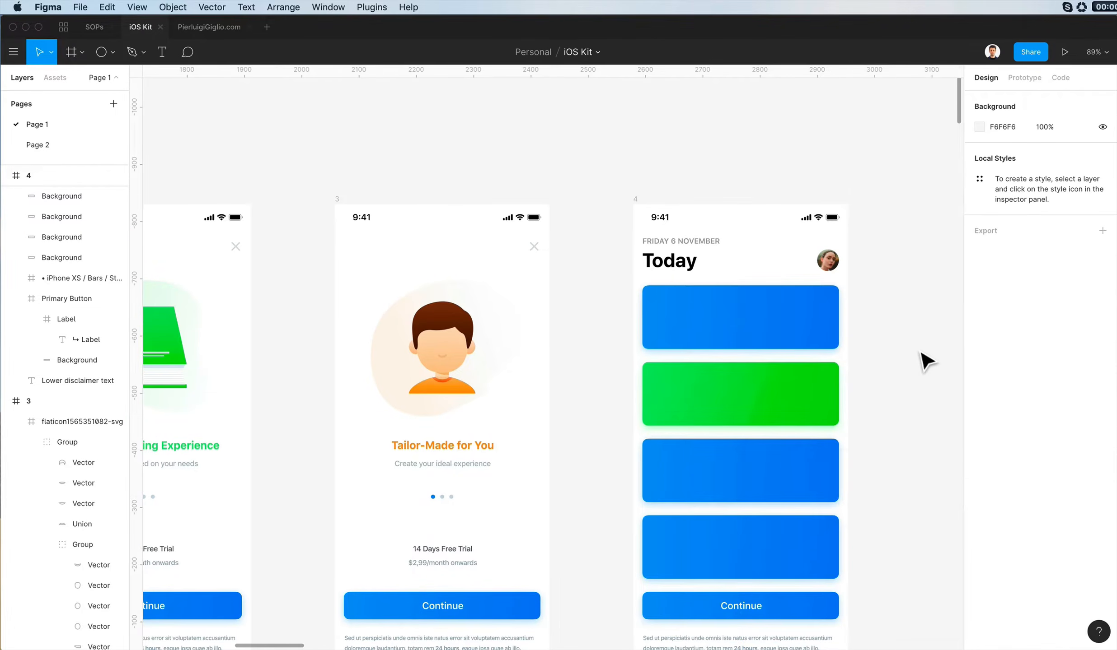
scroll(922, 356, left, 2)
click(813, 391)
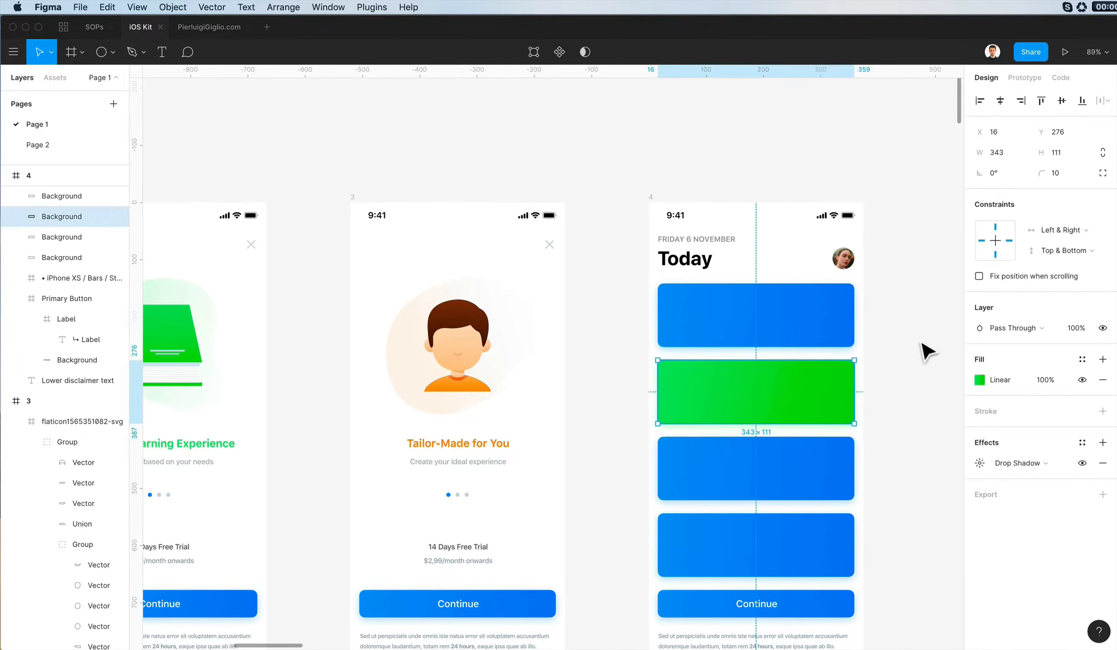
click(921, 343)
scroll(923, 335, down, 2)
scroll(923, 336, left, 2)
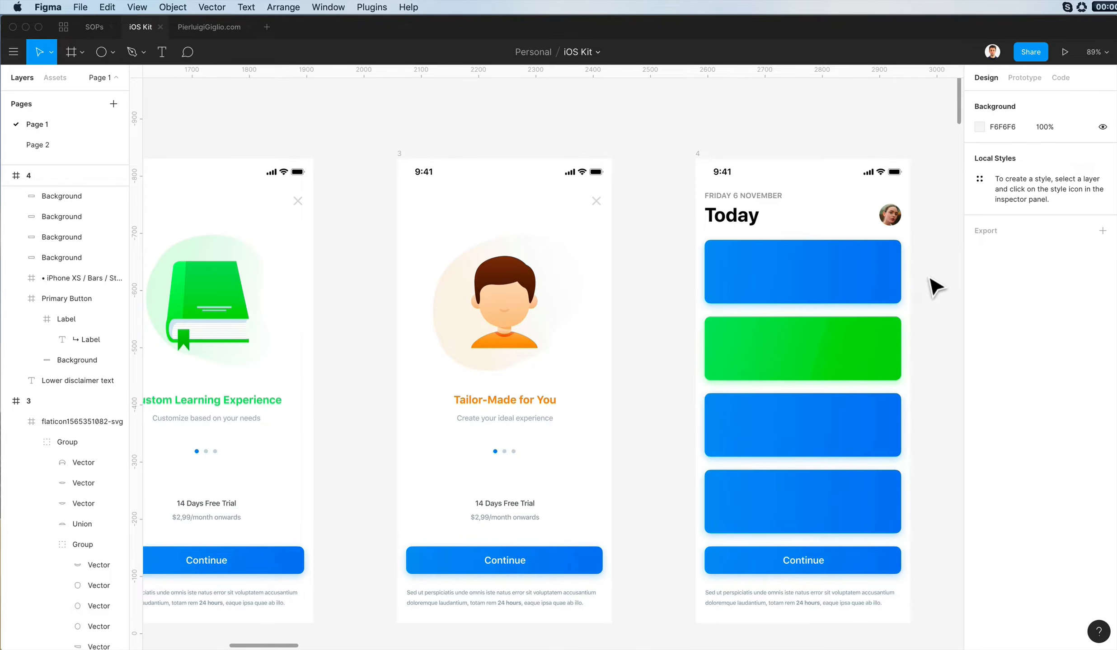
scroll(936, 285, up, 2)
- Apply the orange style of the boy's shirt on screen 3 to the third card and set its corner radius to 10
click(810, 443)
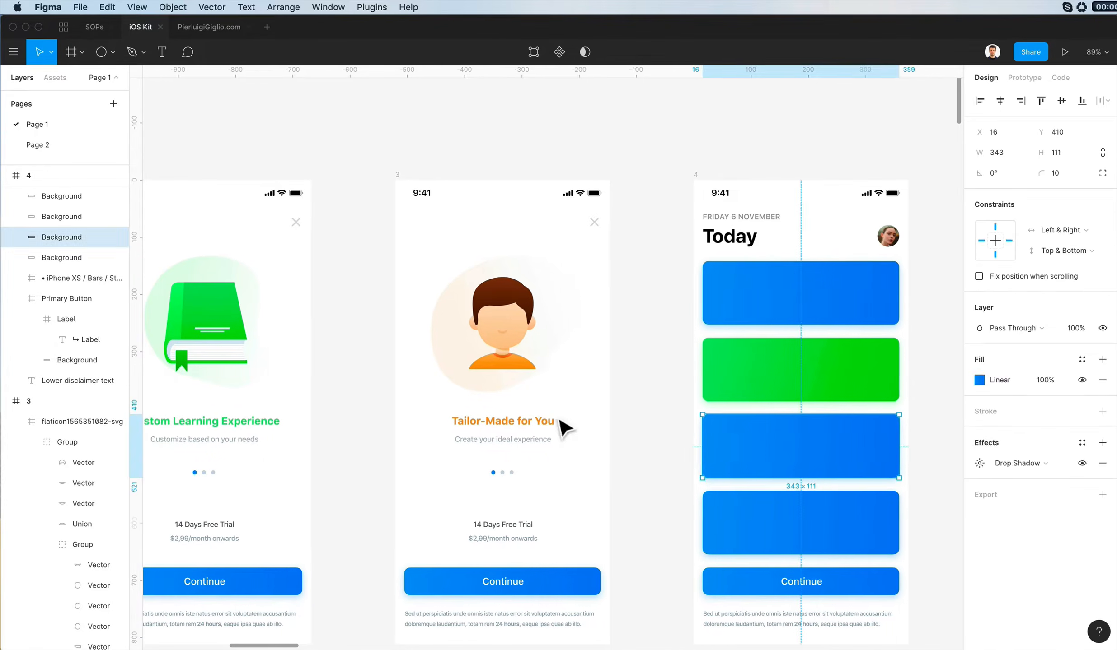
click(515, 367)
click(773, 424)
key(ctrl+alt+v)
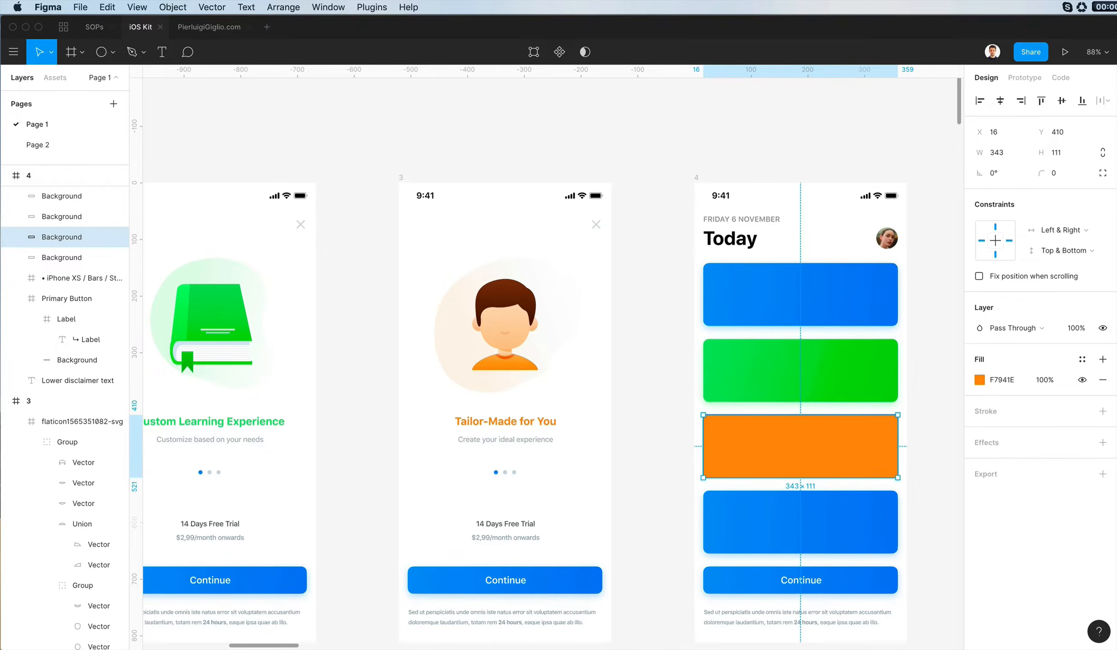
text(10)
key(Return)
- Change the orange card's fill to a linear gradient from its upper-left to its lower-right corner with the end stop at 100% opacity
click(980, 380)
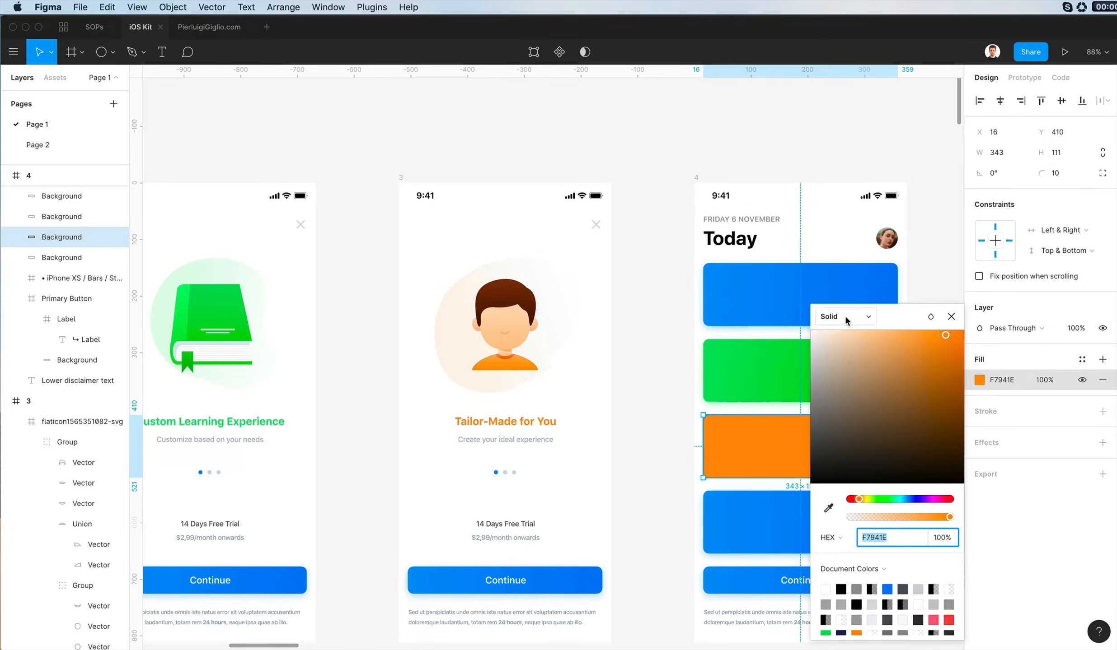
click(844, 317)
click(839, 333)
drag(806, 423, 713, 429)
scroll(718, 431, right, 4)
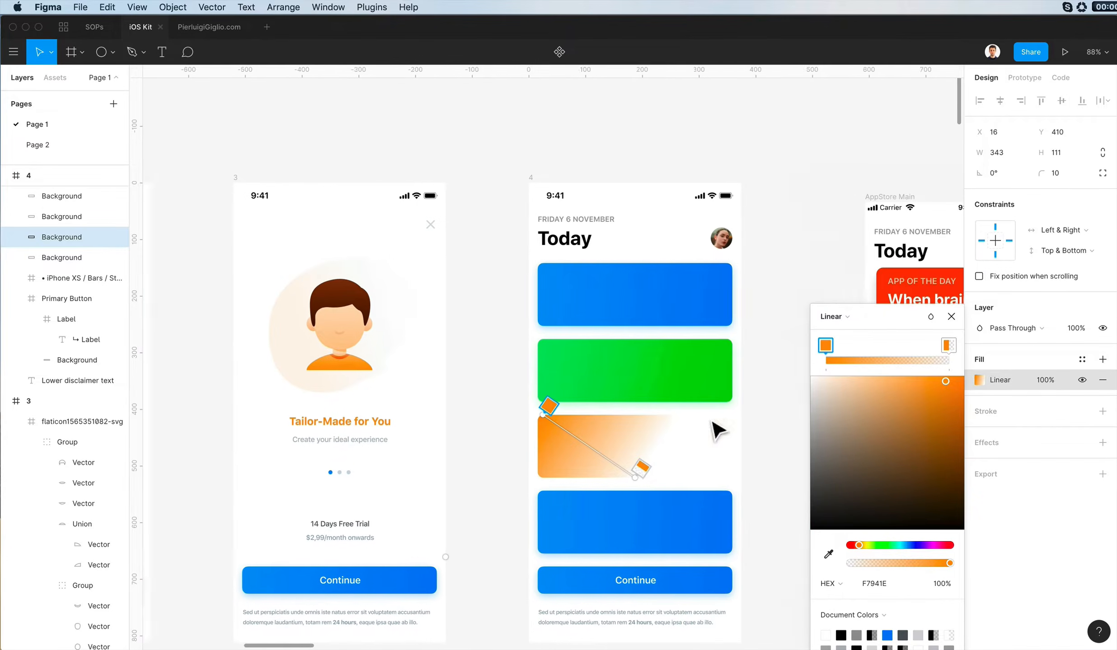
drag(608, 487, 737, 479)
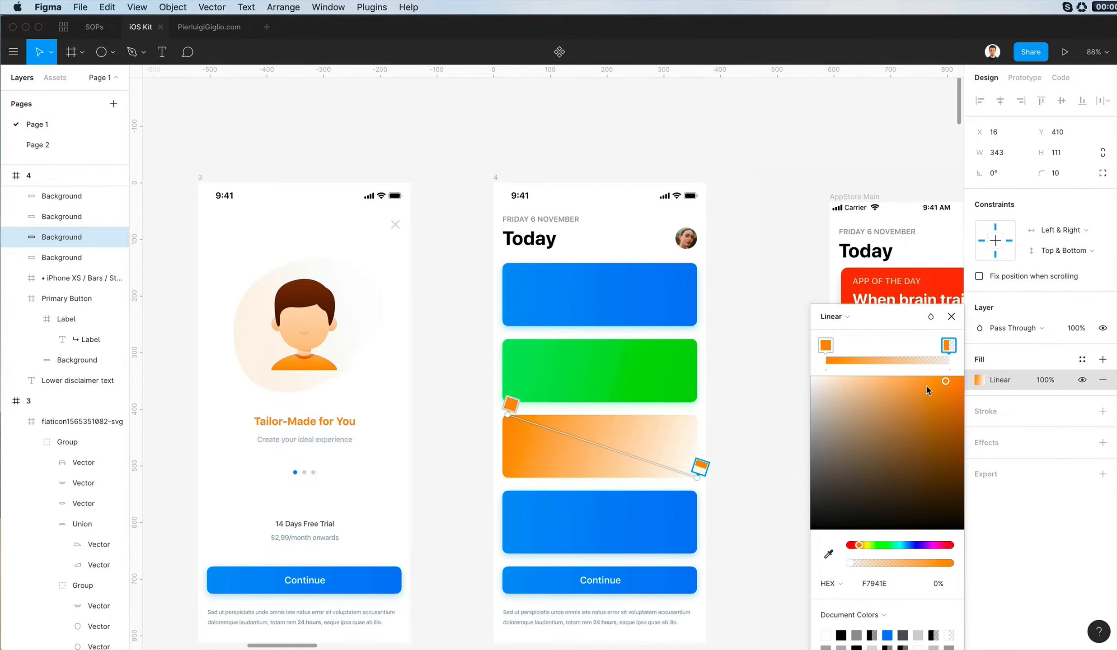
drag(850, 564, 1018, 561)
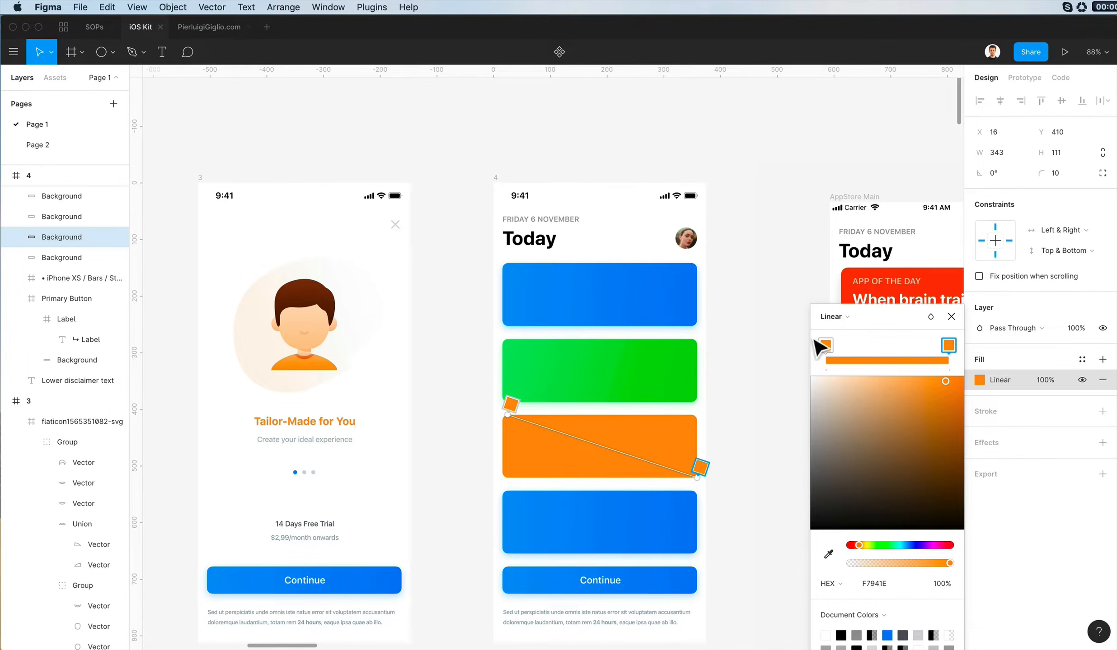
- Set the orange gradient's starting colour to FFB156, sampled from the shirt on screen 3, and its ending colour to FF8B00
click(828, 555)
click(321, 361)
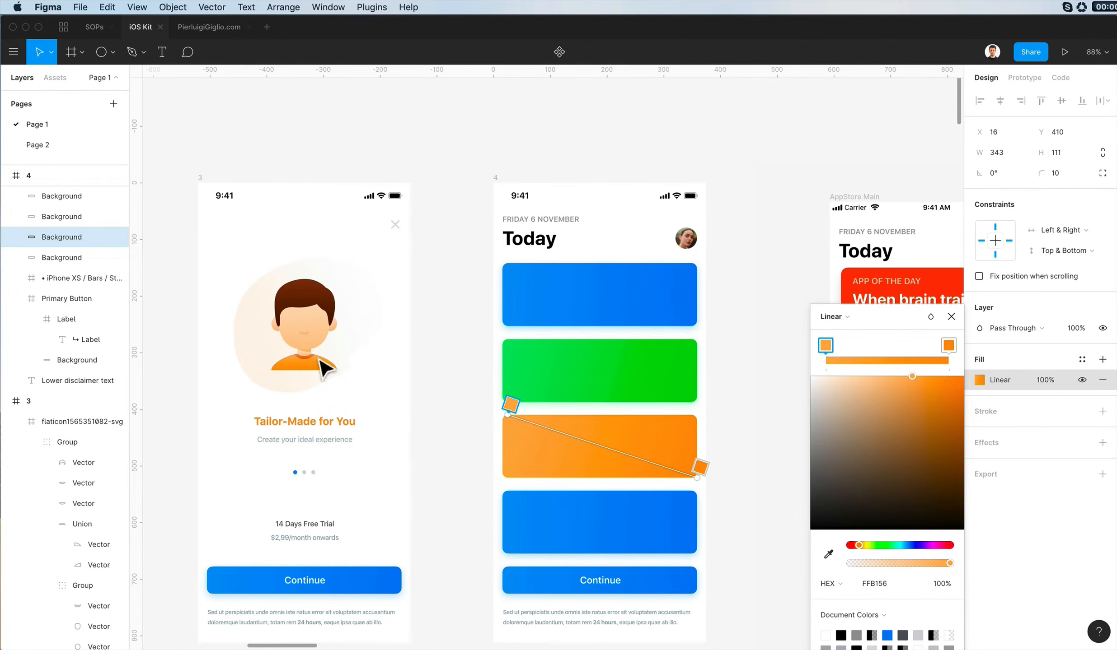
click(949, 347)
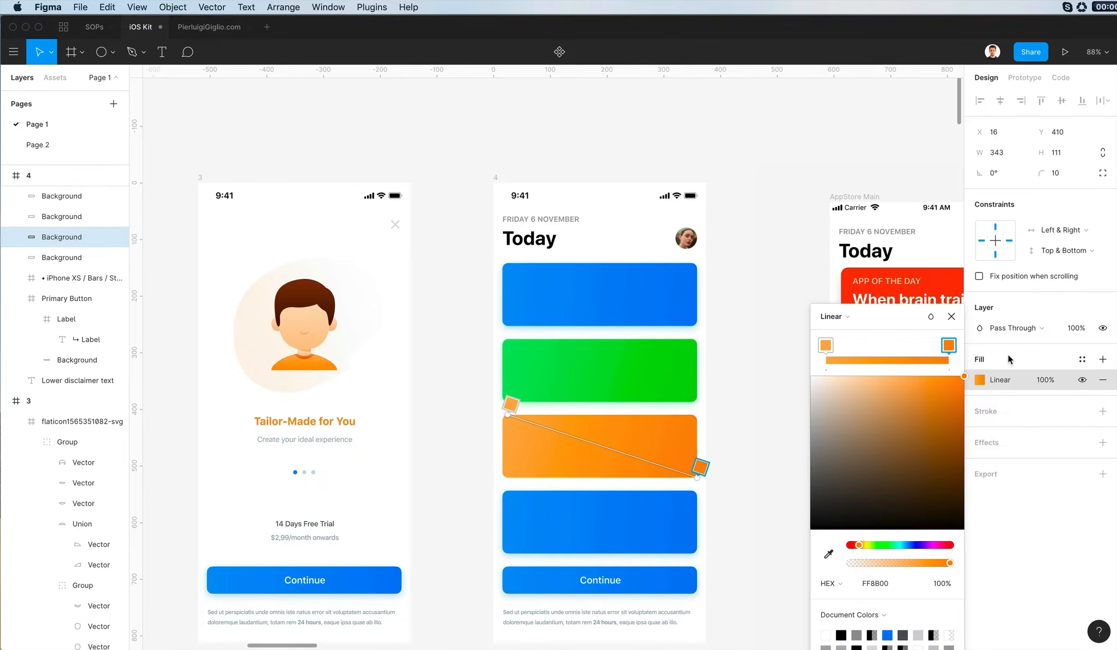
key(Escape)
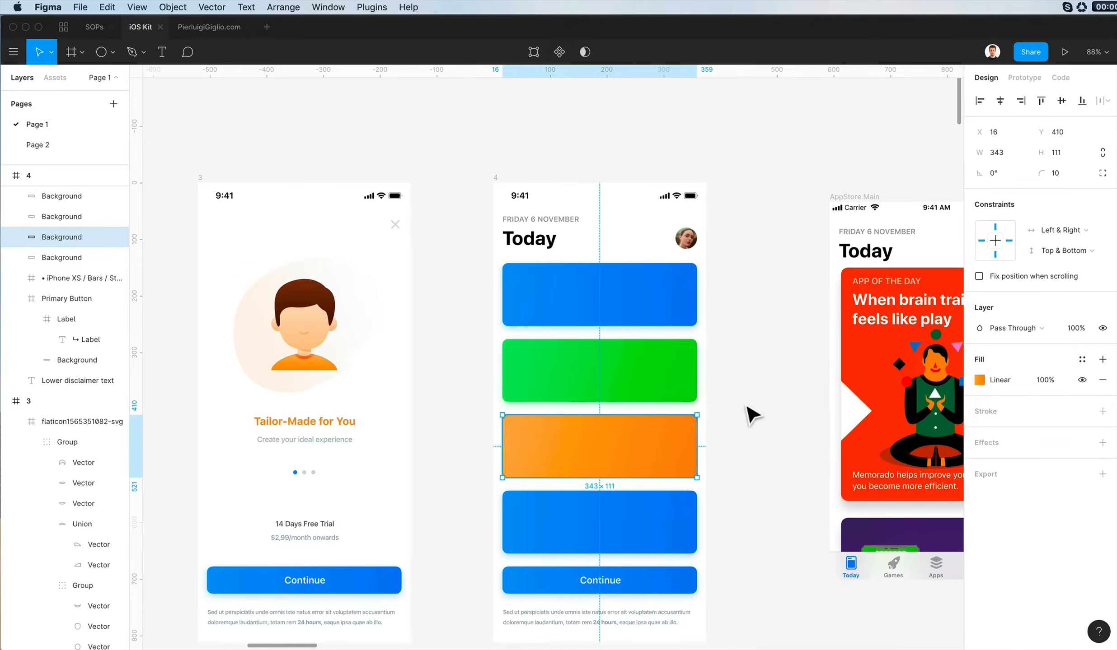
click(750, 415)
- Change the lowest blue card's fill to solid white FFFFFF
scroll(750, 414, left, 2)
scroll(750, 415, down, 1)
click(718, 518)
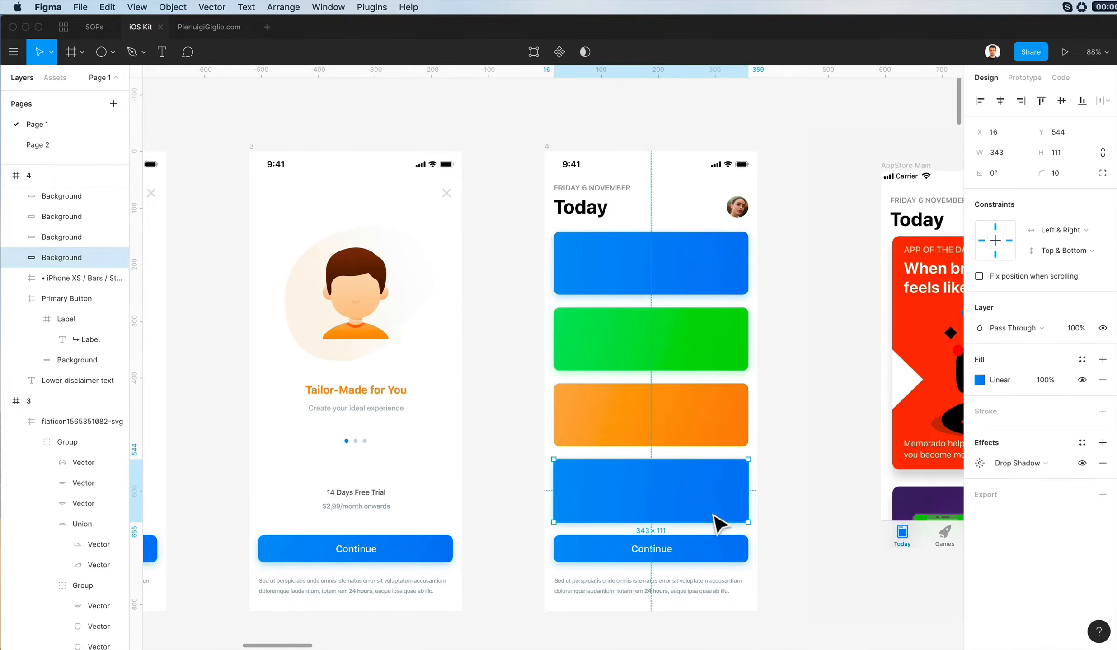
click(978, 380)
drag(835, 335, 775, 321)
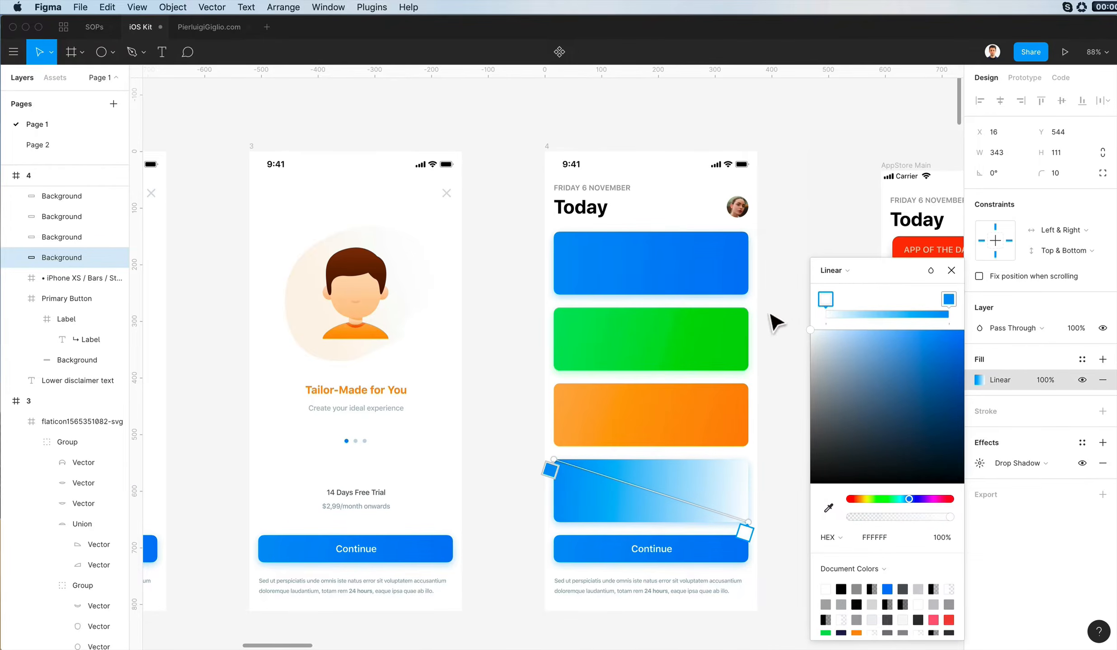
click(831, 270)
click(831, 254)
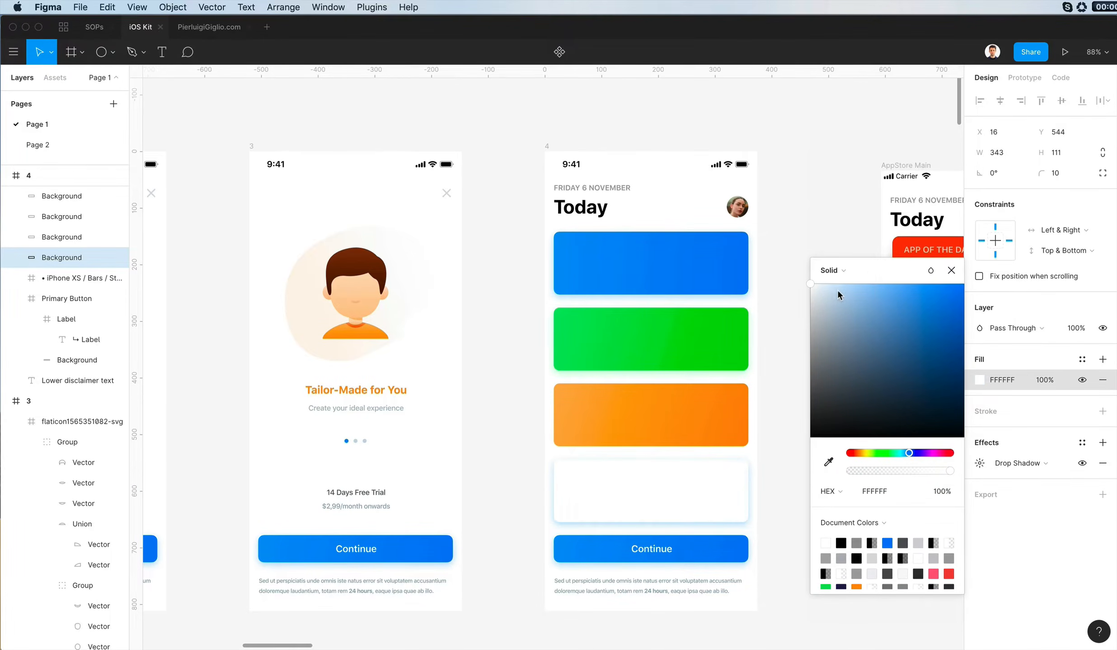
click(791, 459)
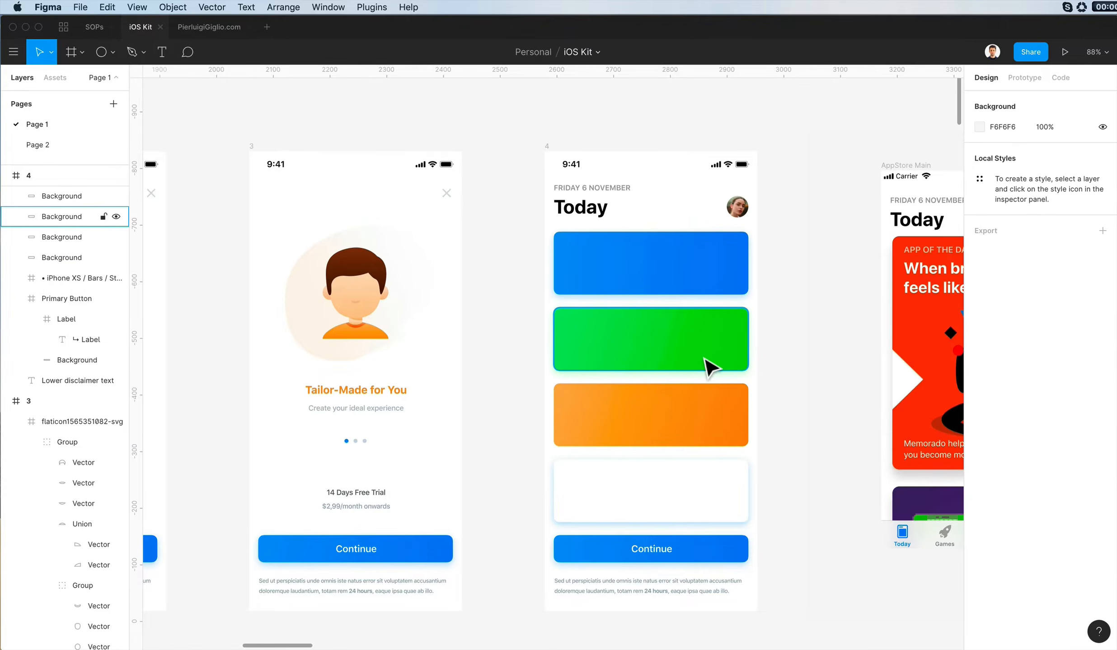
- Add a drop shadow to the orange card, sampling the card's orange and lightening it to FFDEB7 at 100% opacity
click(729, 433)
click(981, 447)
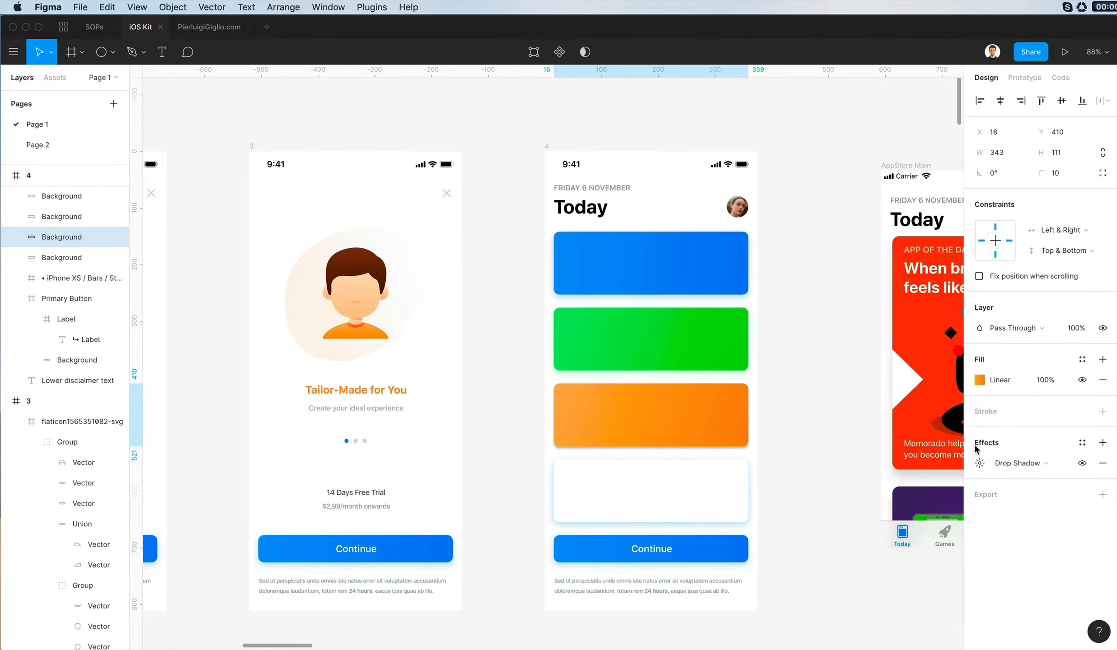
click(979, 463)
key(i)
click(746, 452)
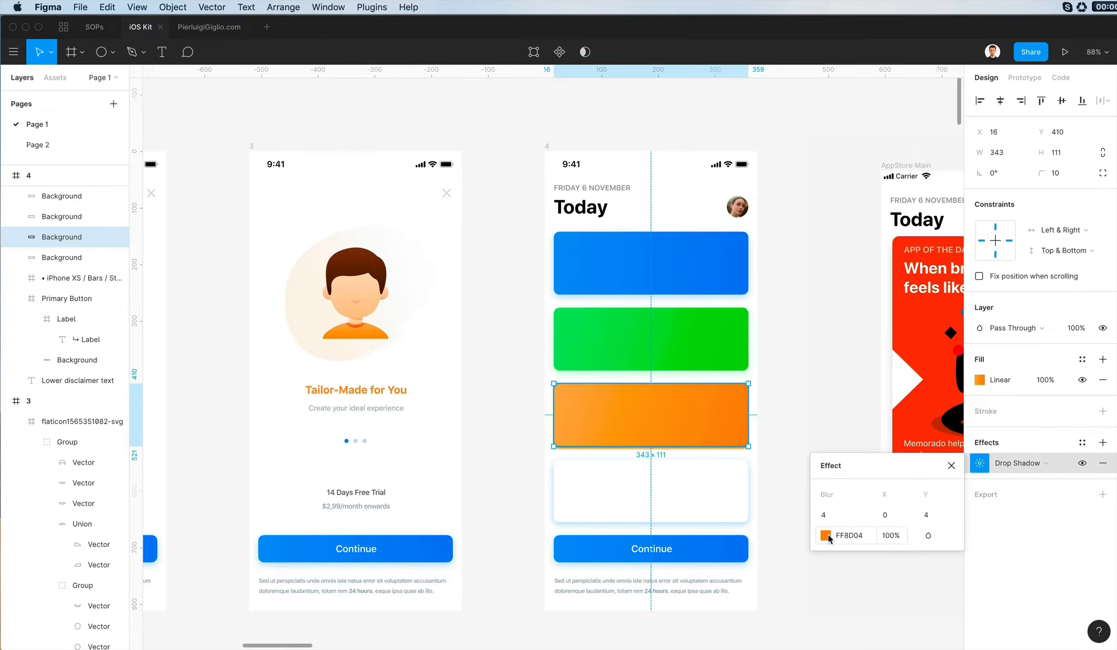
click(825, 536)
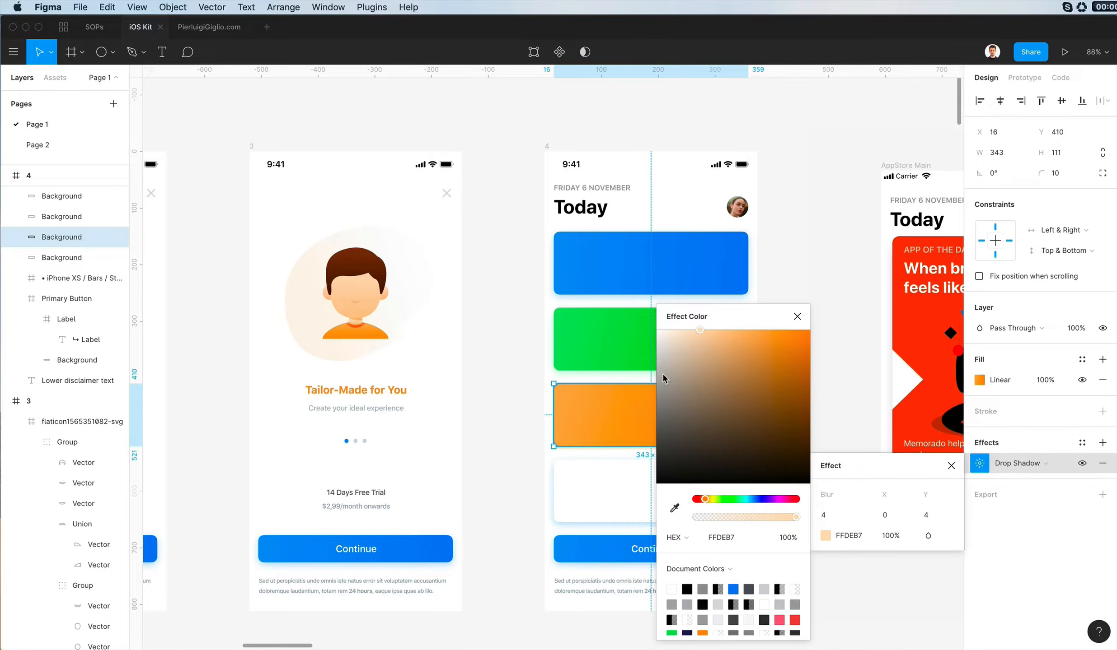
click(611, 348)
- Set the blur of the orange card's drop shadow to 14
click(976, 465)
click(722, 420)
click(981, 461)
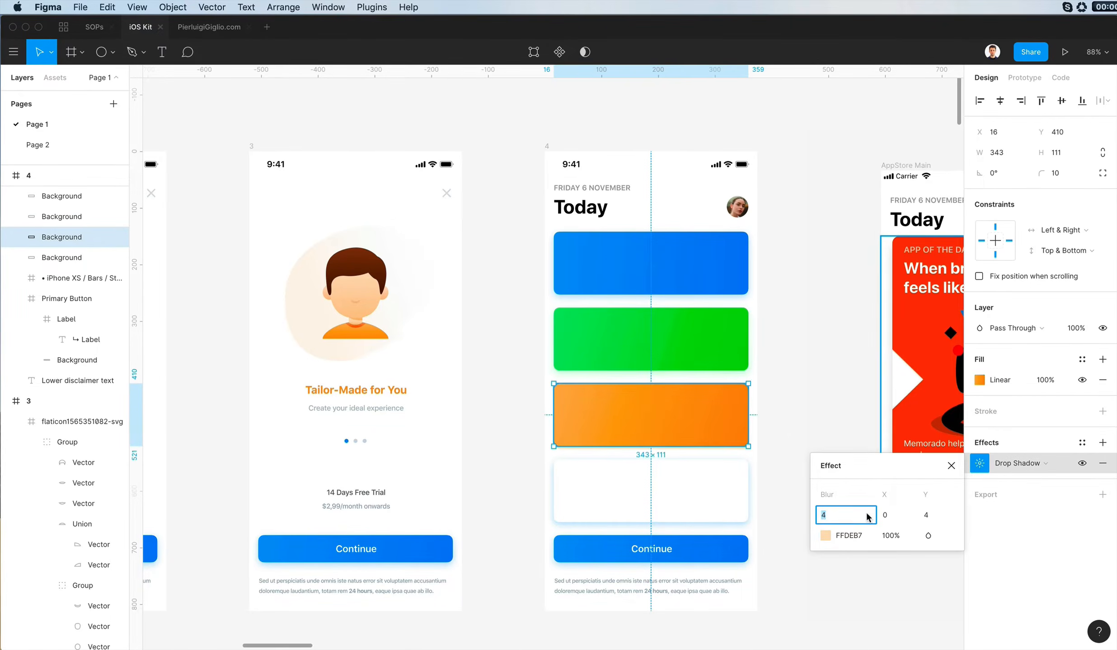
click(812, 419)
scroll(813, 419, left, 1)
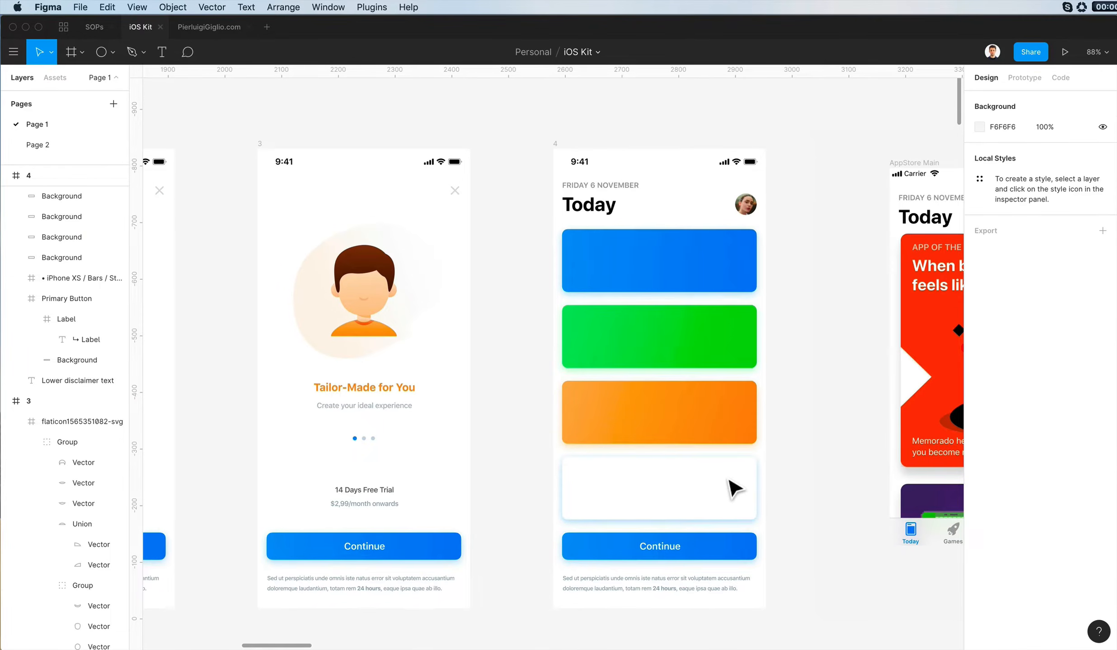
- Copy the orange card's properties onto the lowest card and change that card's fill to solid white FFFFFF
click(698, 414)
key(super+alt+c)
click(685, 515)
key(super+alt+v)
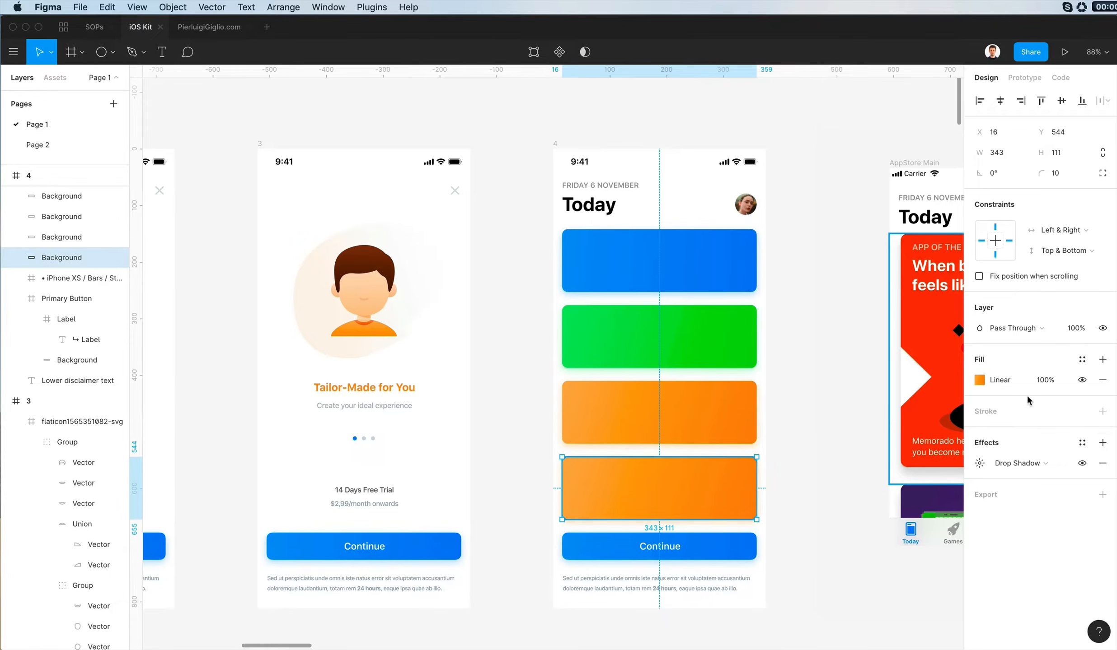
click(977, 380)
click(832, 271)
click(830, 257)
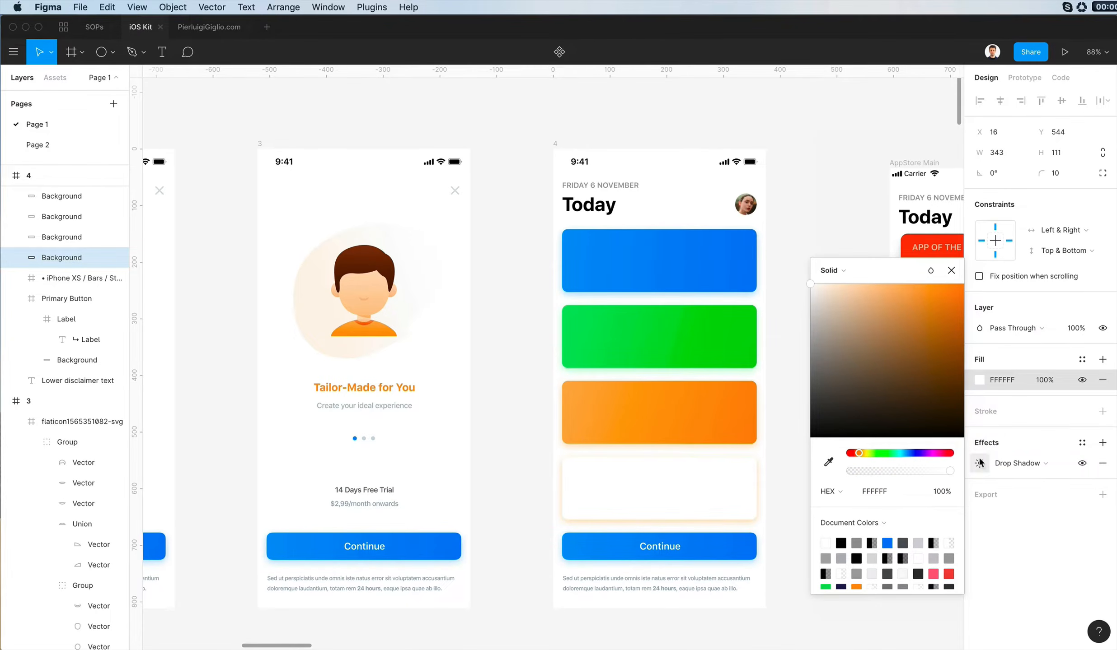
- Set the white card's drop shadow colour to light grey F3F3F3
click(979, 463)
click(825, 535)
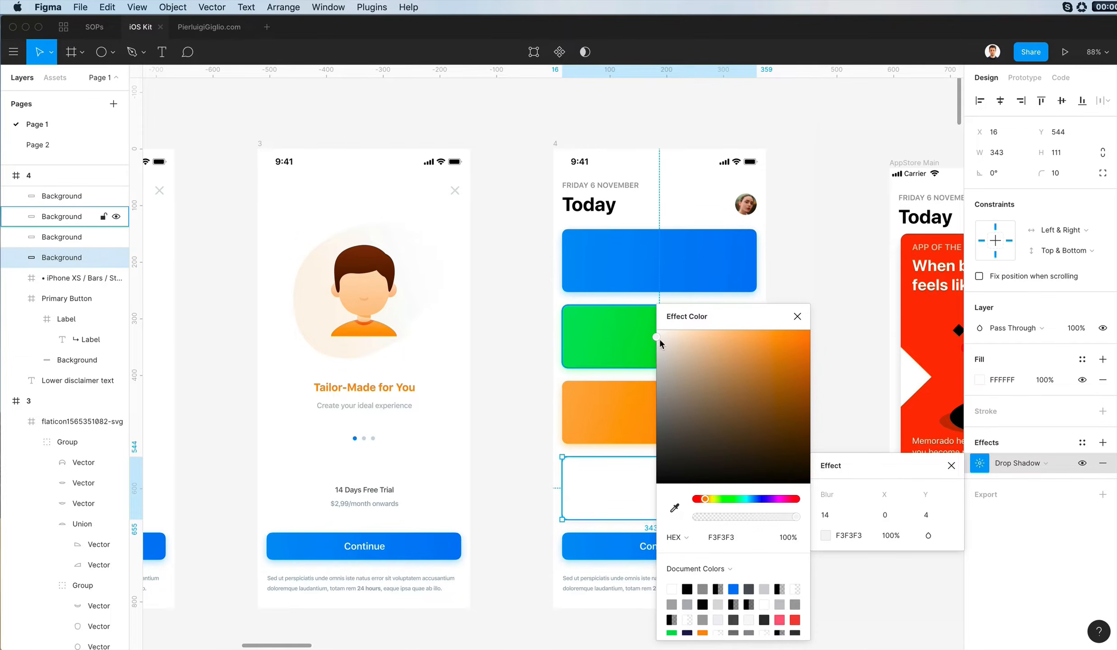
drag(654, 342, 654, 342)
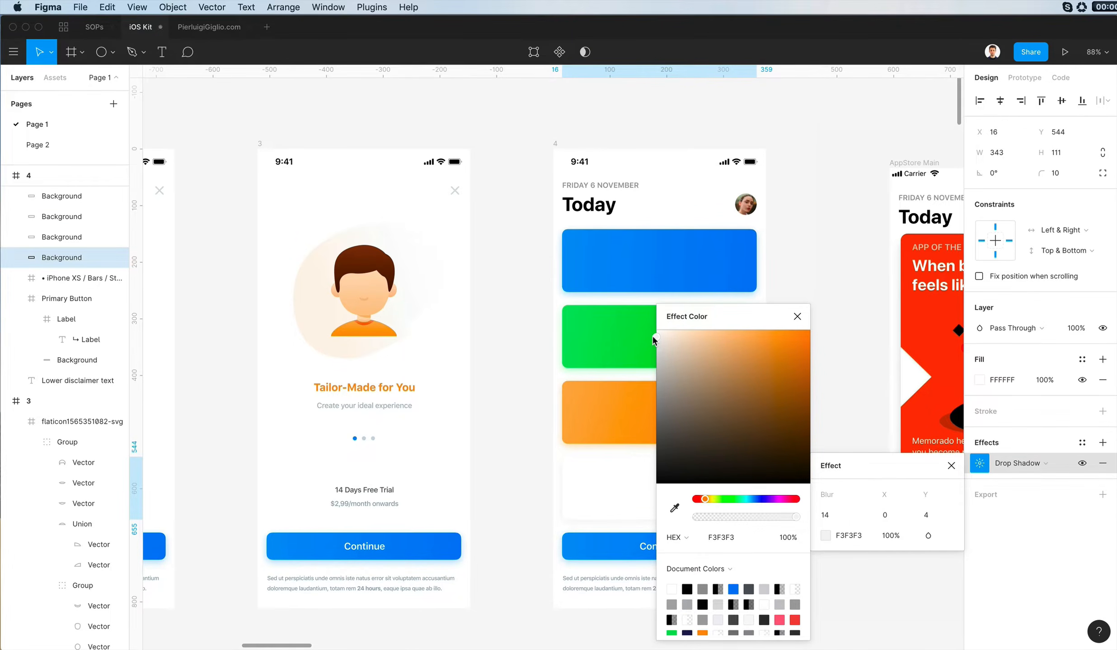
click(856, 279)
scroll(858, 280, down, 1)
scroll(858, 280, left, 1)
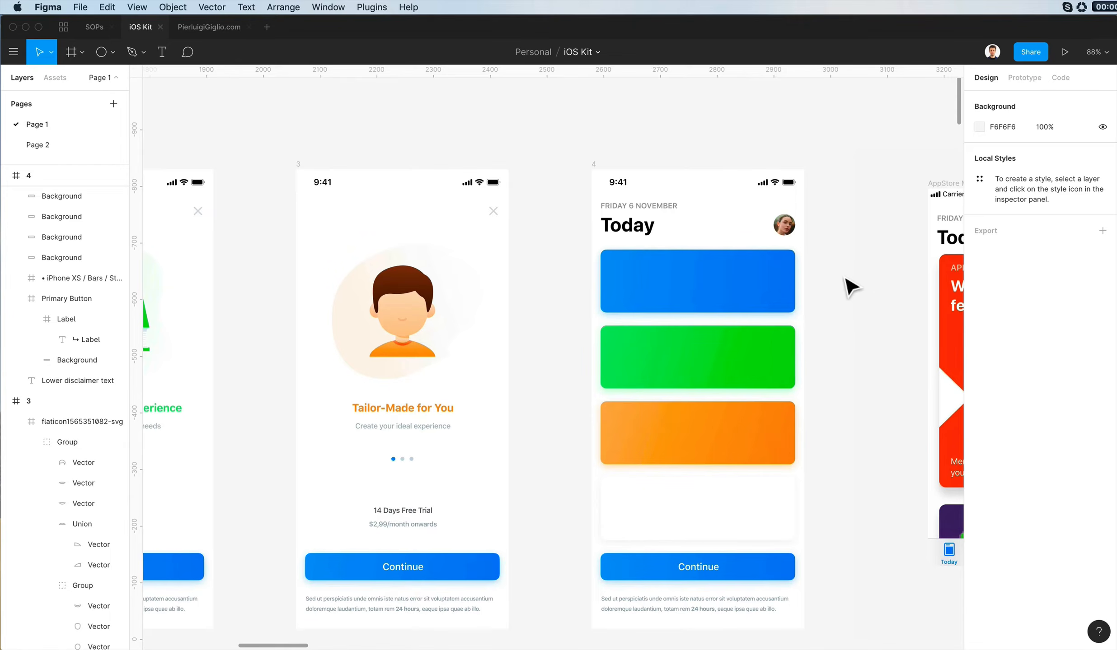
- Compare the coloured cards on screen 4 with the illustrations and titles on the onboarding screens
scroll(844, 277, right, 1)
scroll(831, 273, up, 1)
scroll(830, 272, right, 1)
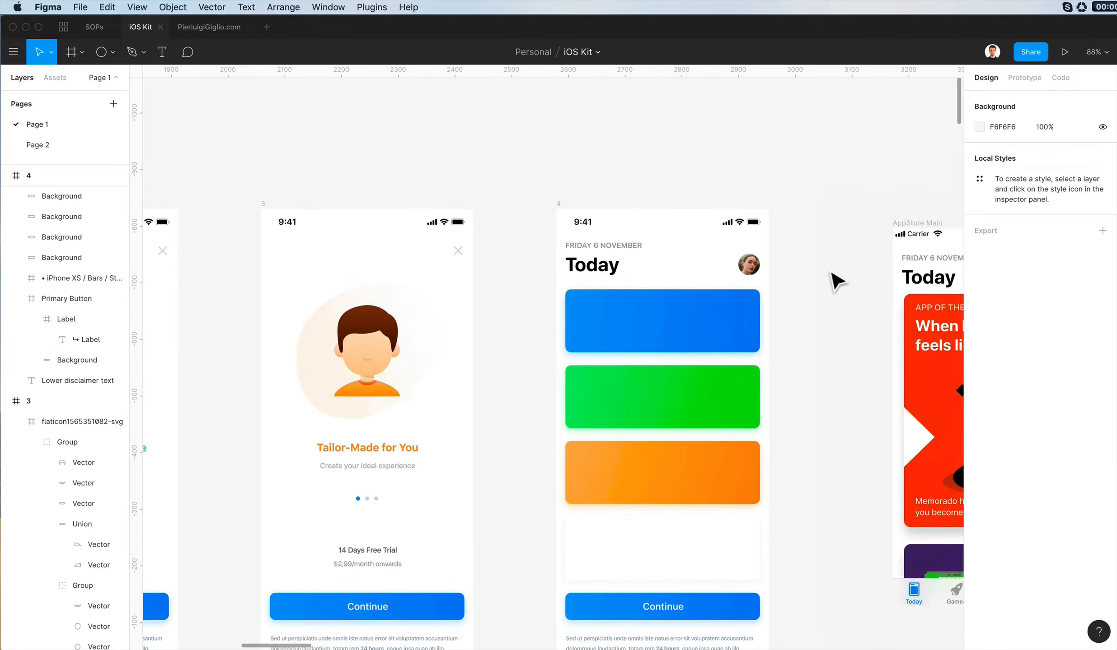
scroll(831, 273, down, 3)
click(693, 382)
scroll(692, 382, left, 3)
scroll(692, 382, down, 1)
scroll(695, 389, left, 10)
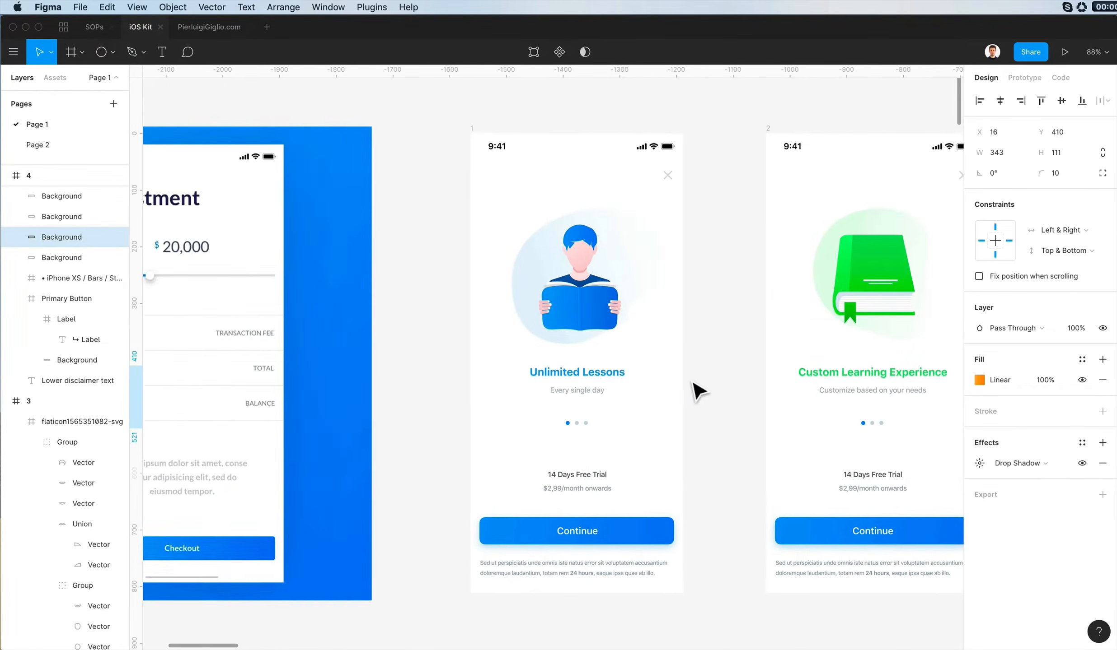
scroll(694, 389, right, 10)
scroll(694, 388, up, 3)
scroll(695, 389, right, 2)
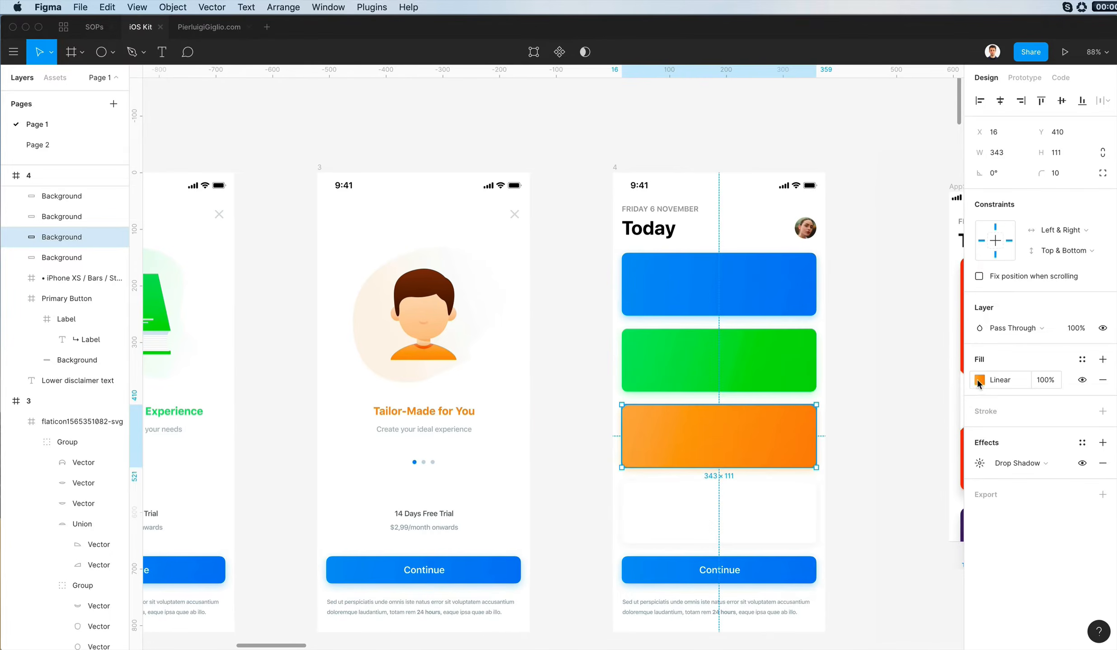
- Duplicate the finished screen 4 and place the copy directly below the original
click(833, 473)
scroll(833, 472, down, 5)
scroll(833, 473, down, 2)
scroll(833, 472, left, 4)
scroll(832, 472, right, 4)
scroll(832, 472, up, 1)
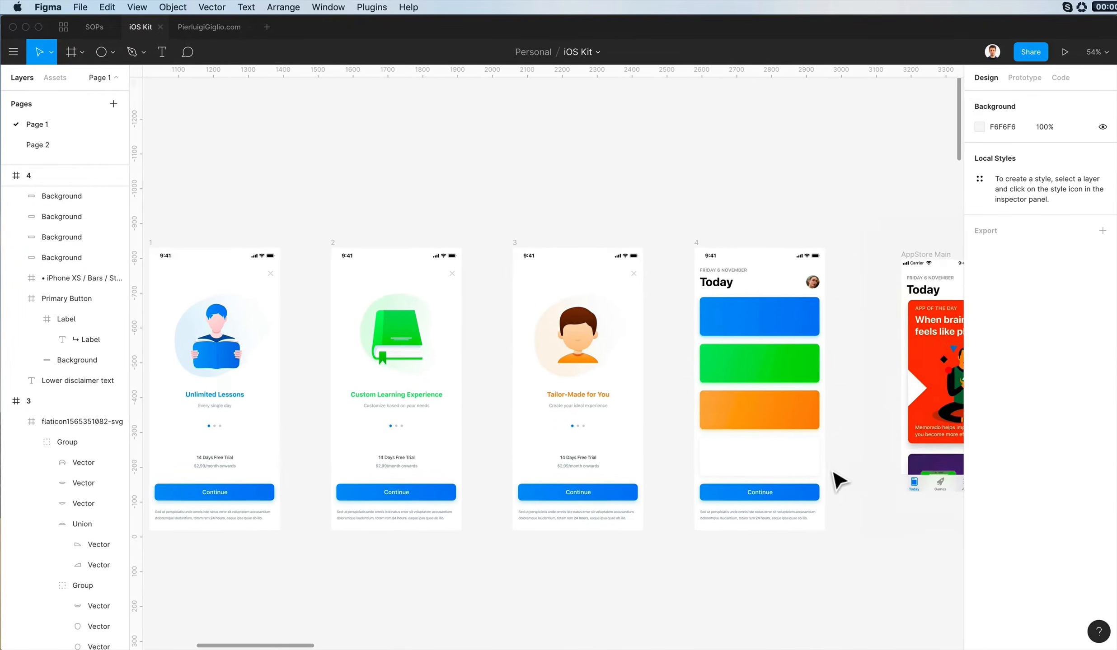
scroll(832, 472, left, 2)
click(858, 408)
click(745, 240)
drag(743, 235, 785, 574)
click(855, 170)
- Shift both gradient stops of the orange card on the upper screen 4 towards yellow, with the end stop at FFA800
scroll(855, 170, up, 2)
click(848, 324)
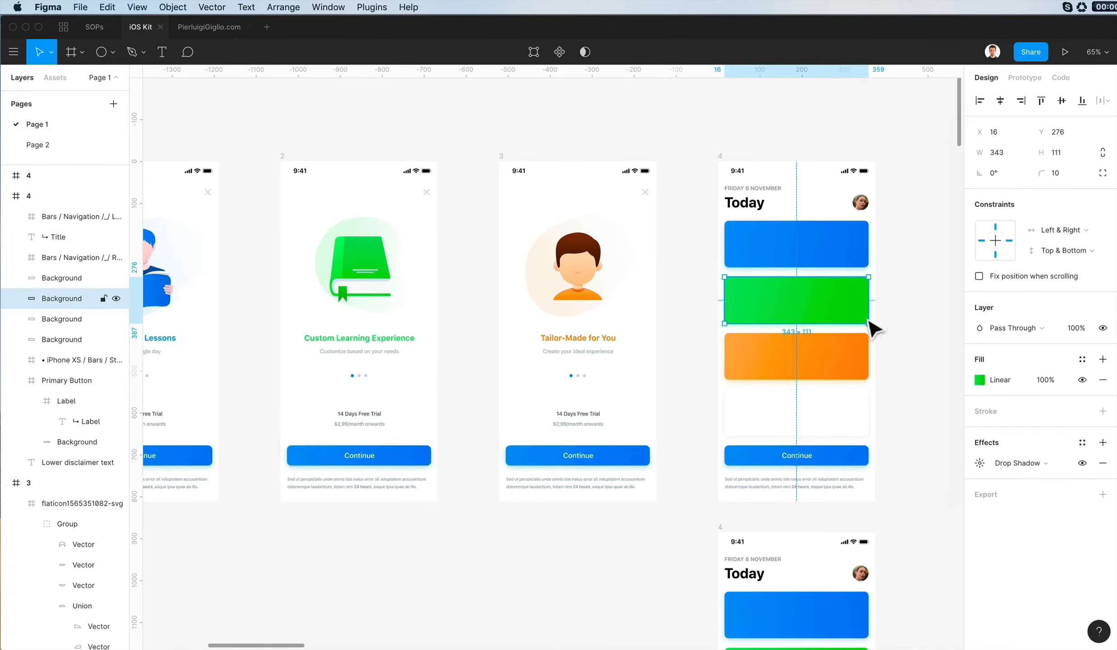
key(Tab)
click(979, 380)
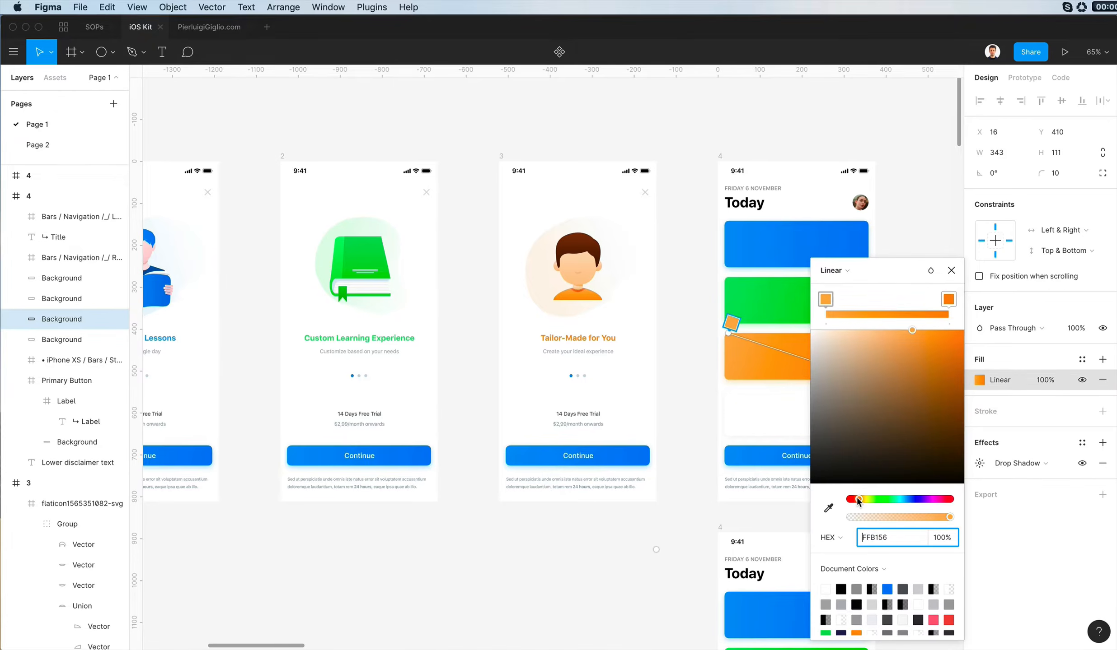
drag(858, 500, 859, 502)
click(947, 299)
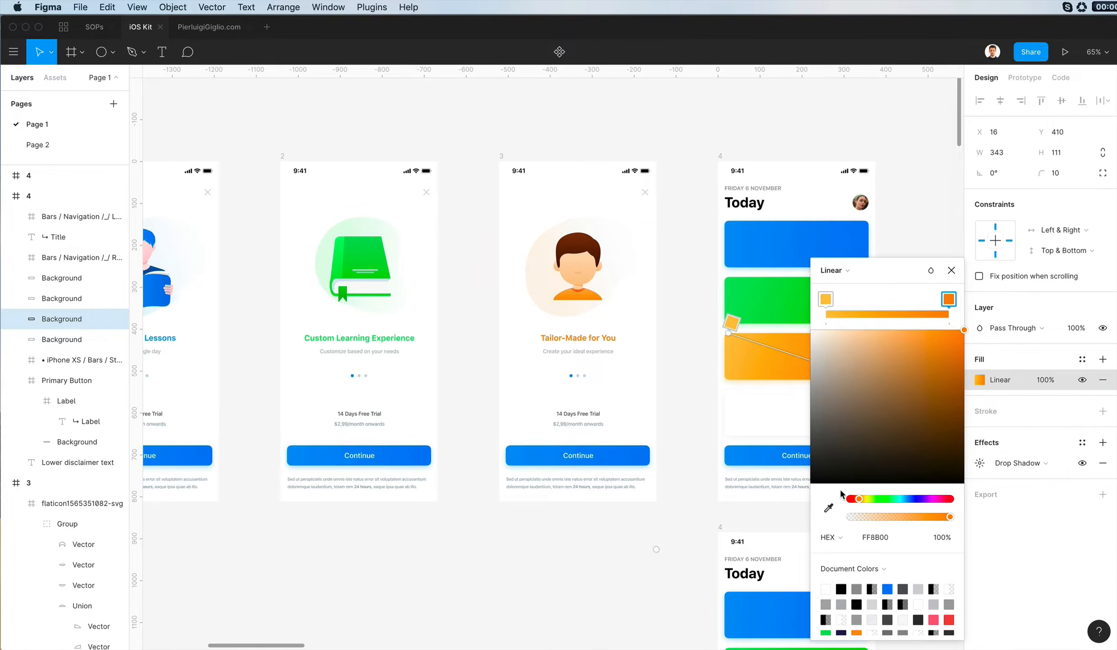
scroll(808, 479, right, 5)
drag(859, 500, 861, 499)
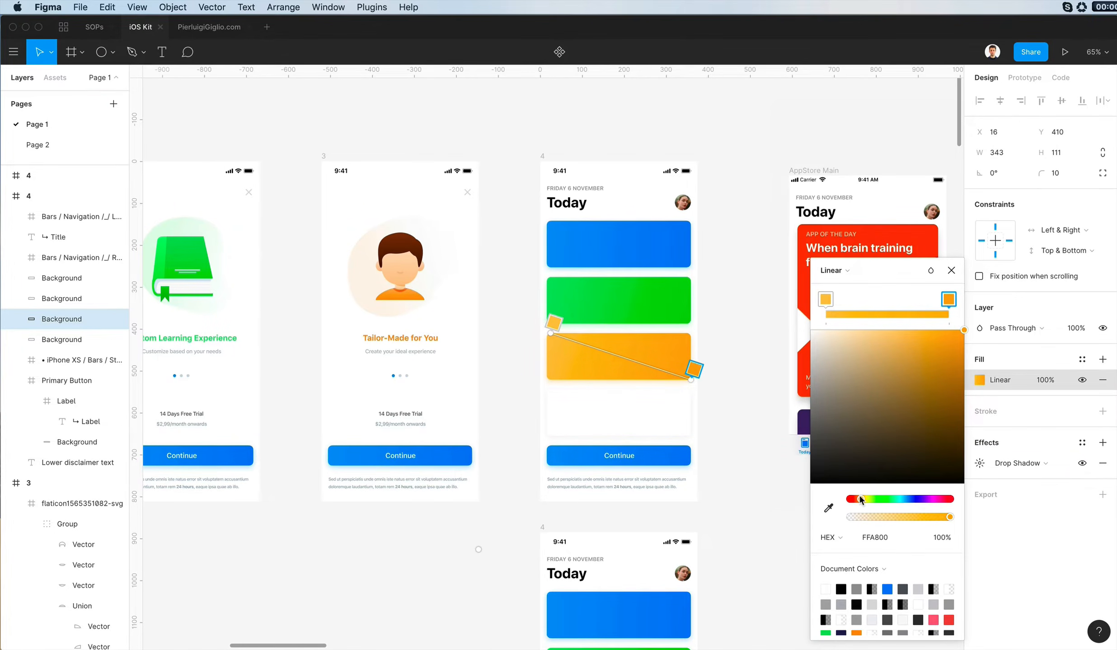
click(765, 394)
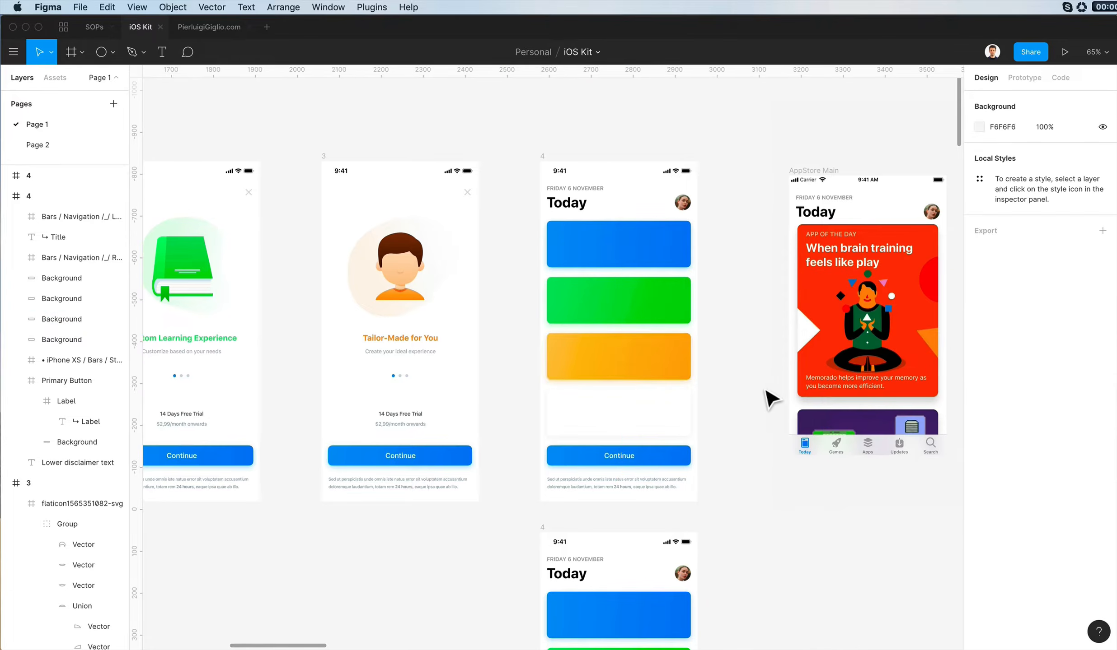
- Try to apply the orange card's properties to the shirt of the boy illustration on screen 3
click(668, 369)
super+click(414, 296)
shift+super+click(392, 297)
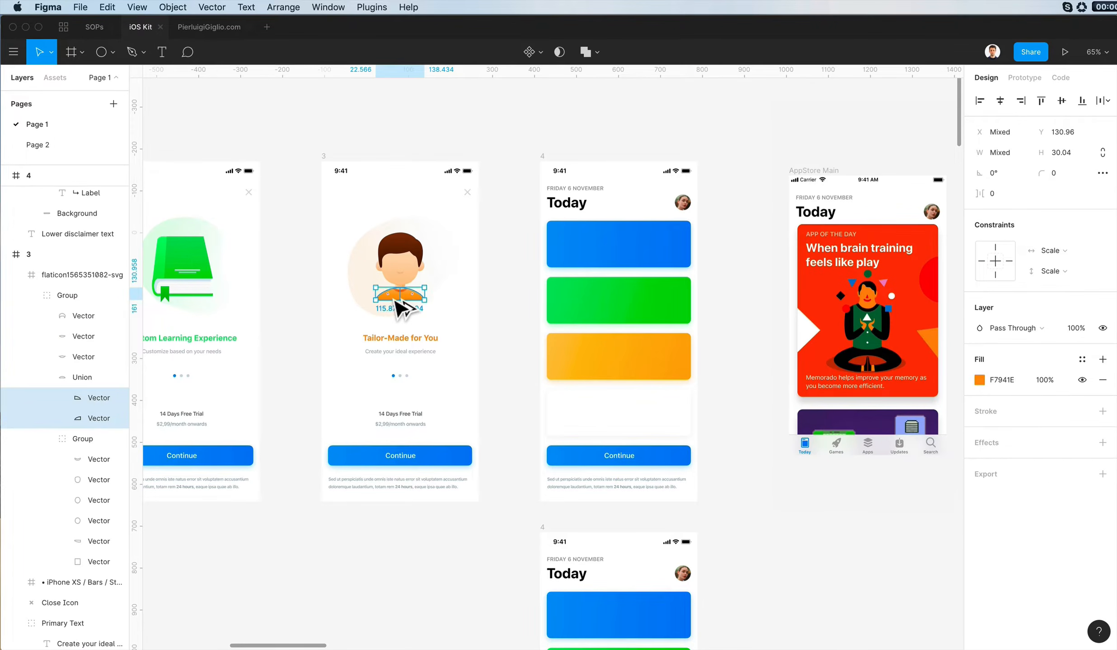
key(super+alt+v)
key(super+z)
key(super+z)
click(523, 326)
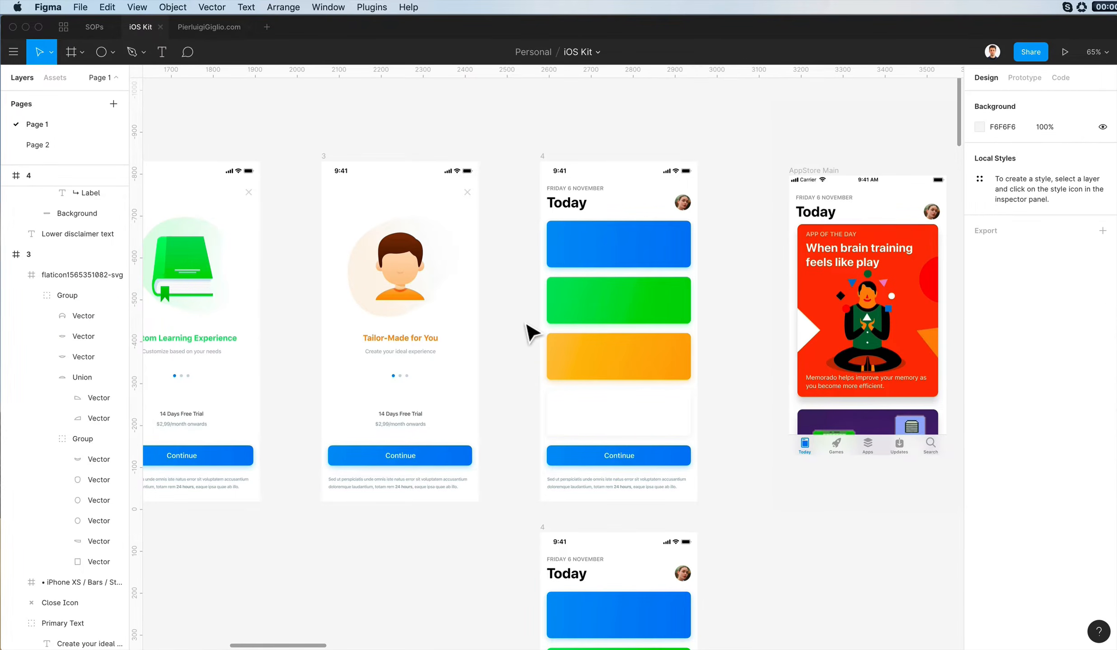
- Replace the profile picture beside the Today title with random Unsplash portraits, stopping at a man on a colourful pink and blue background
scroll(530, 334, up, 5)
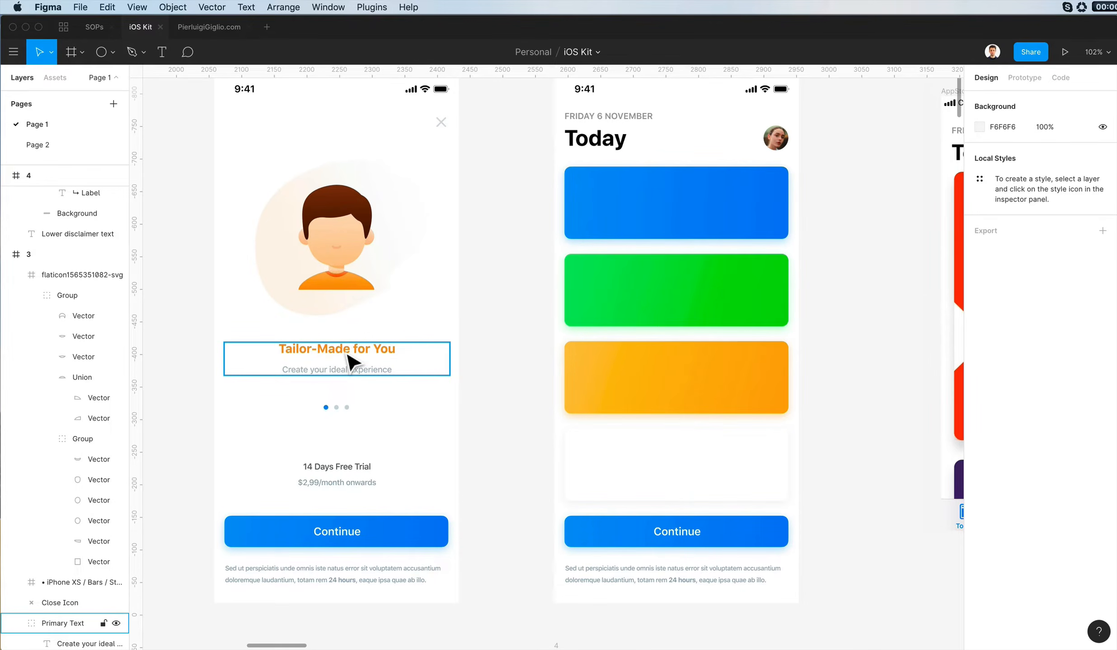
scroll(503, 414, left, 4)
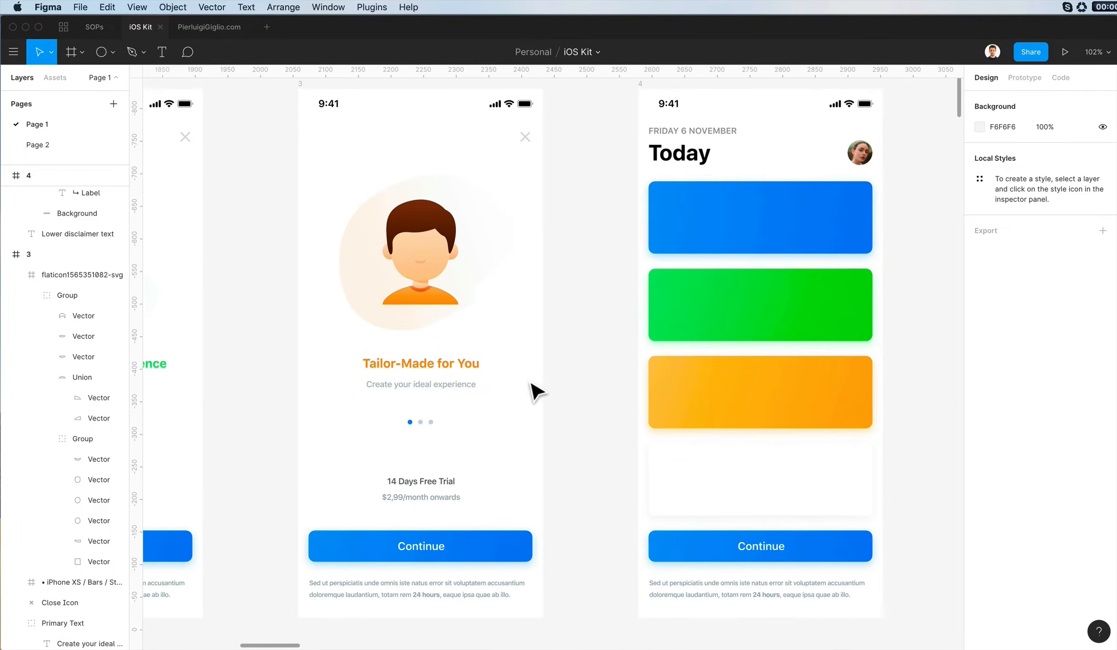
click(708, 486)
scroll(708, 486, left, 3)
scroll(708, 487, up, 2)
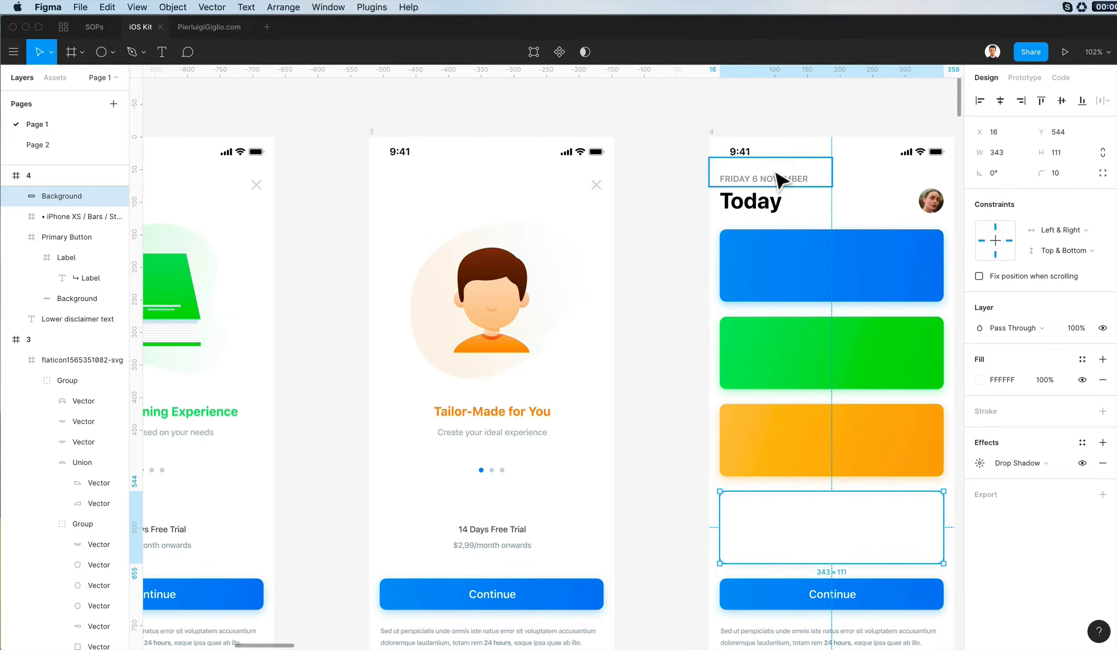
click(929, 201)
click(371, 7)
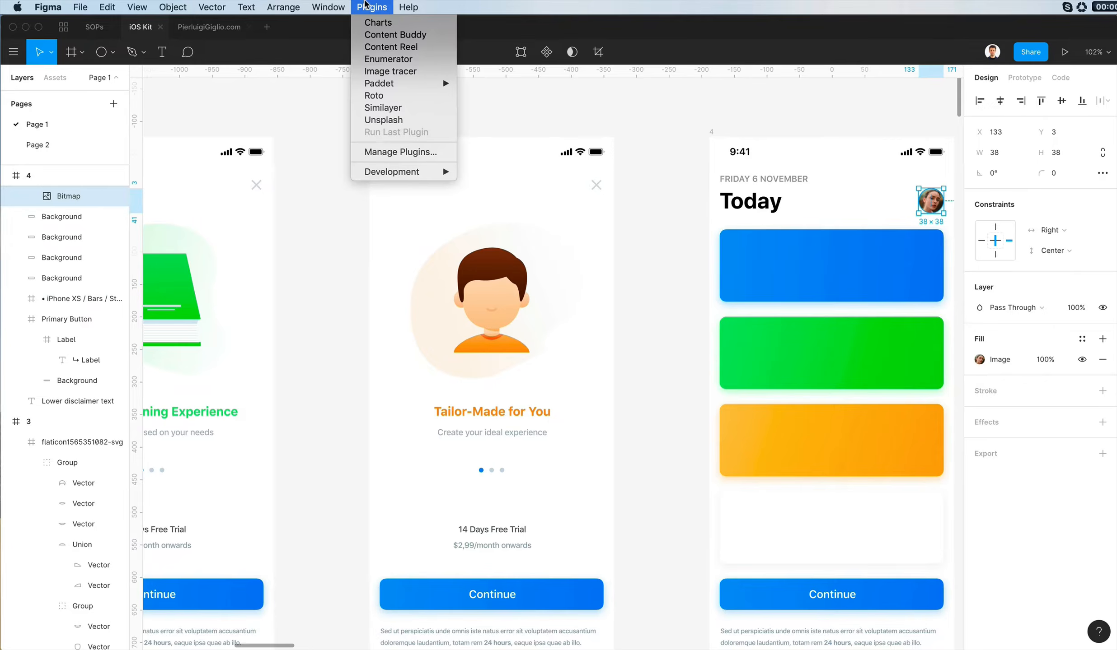
click(391, 122)
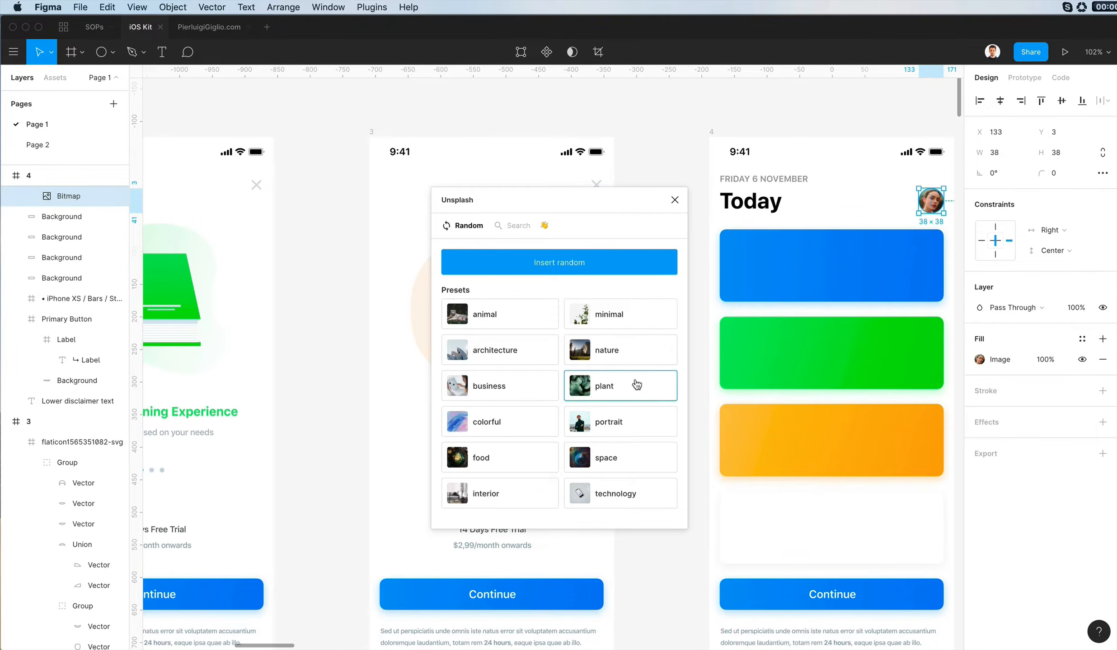
click(608, 418)
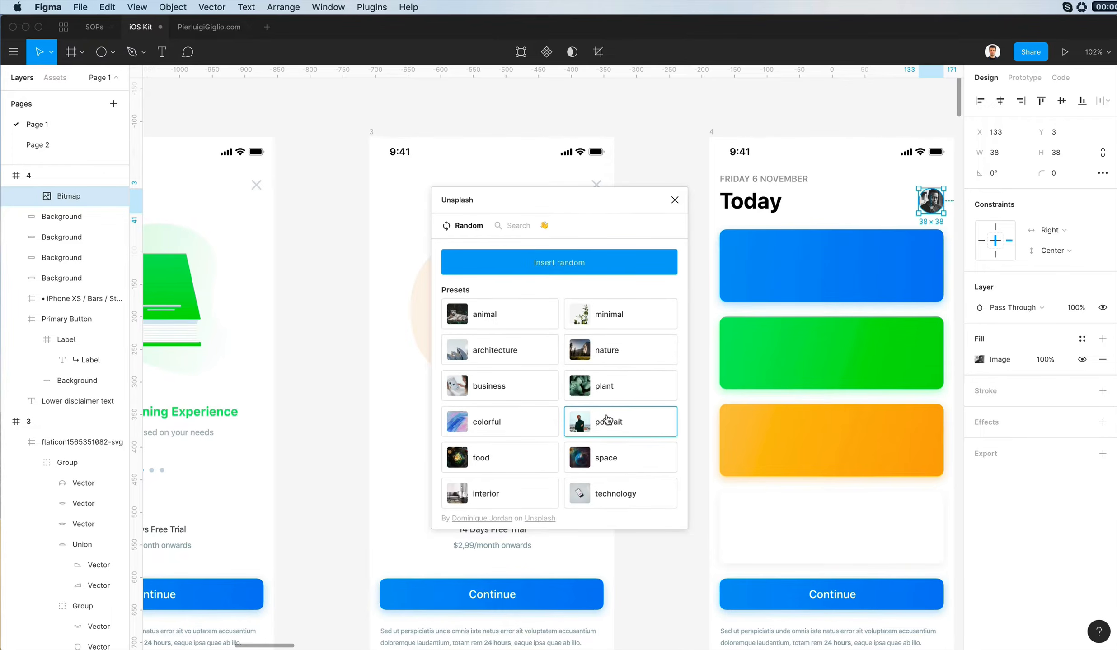
click(624, 414)
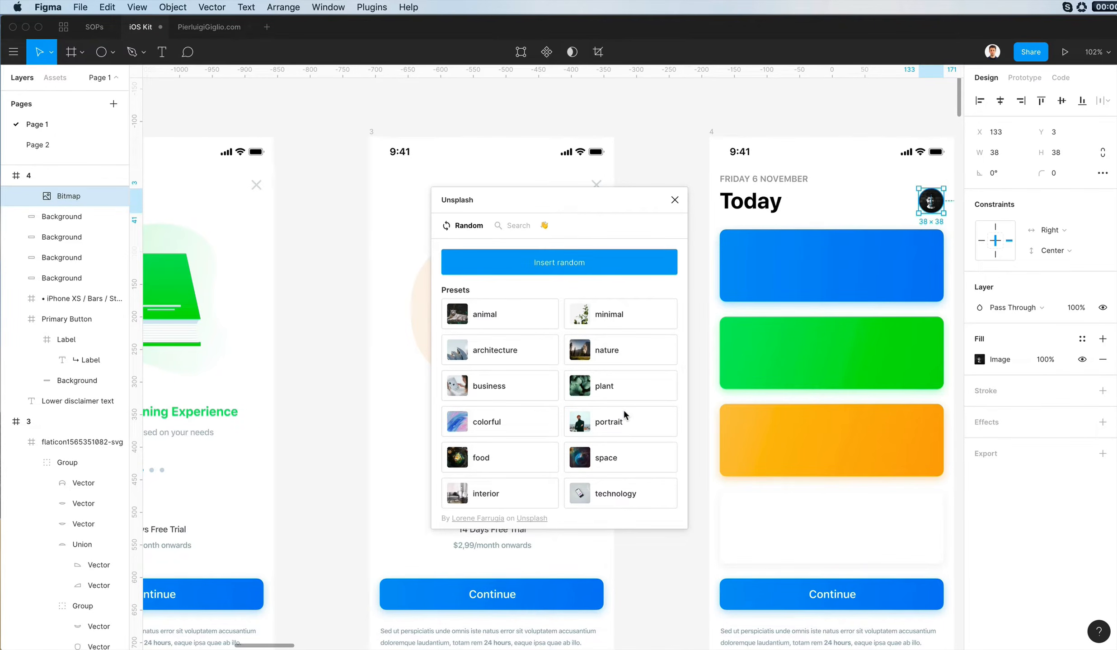
click(623, 409)
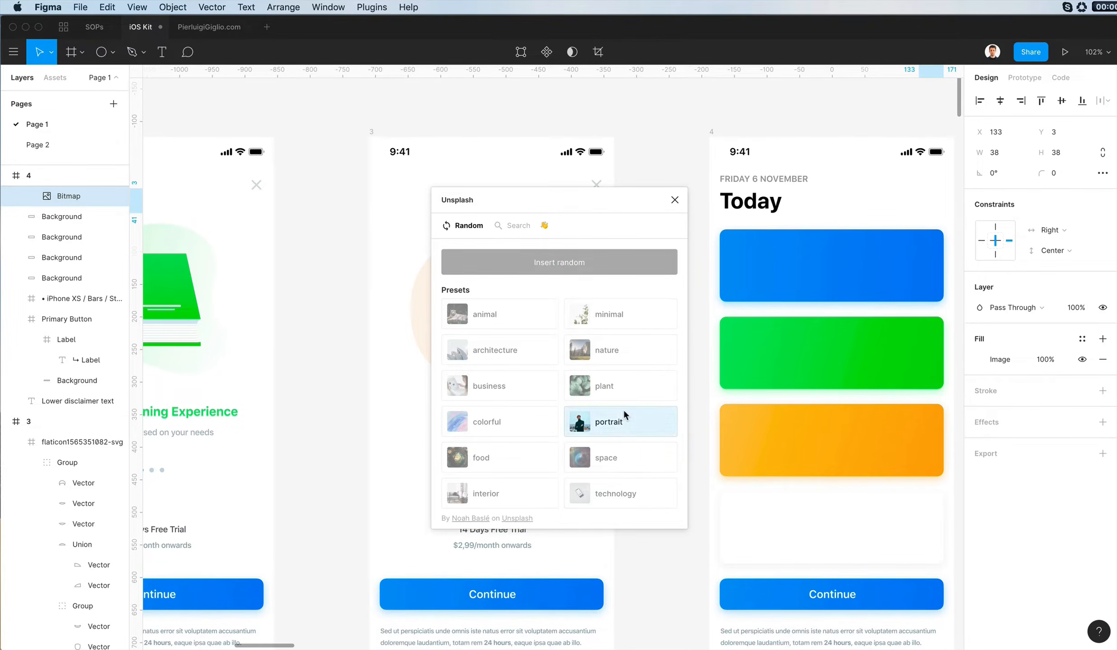
click(623, 410)
click(623, 411)
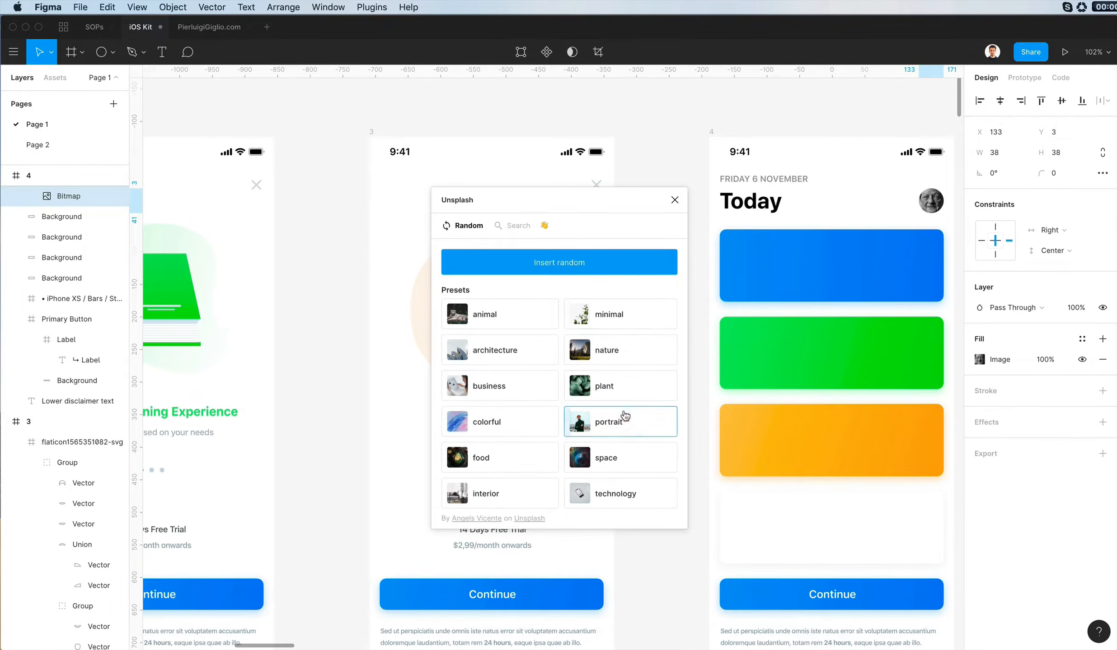
click(624, 413)
click(624, 413)
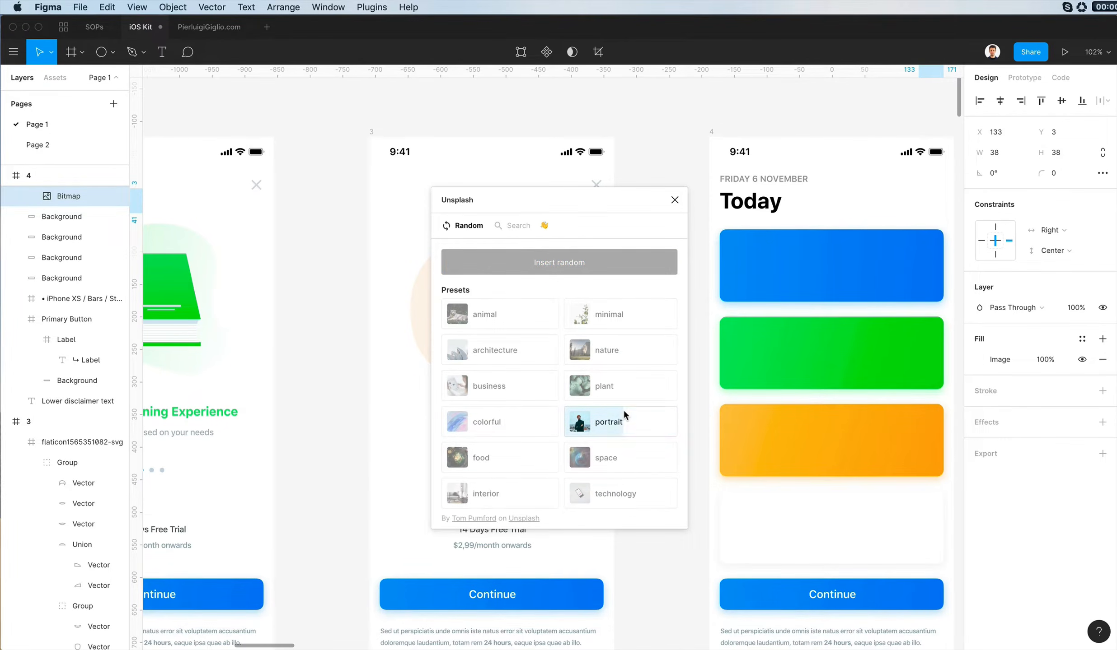
click(624, 412)
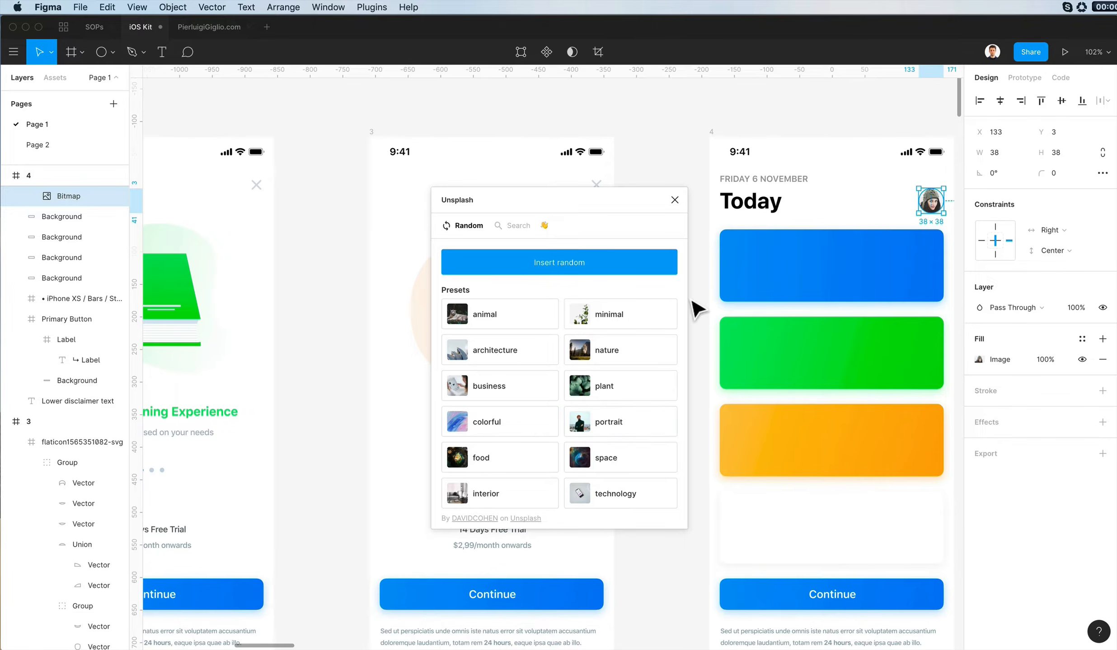
click(617, 423)
click(618, 425)
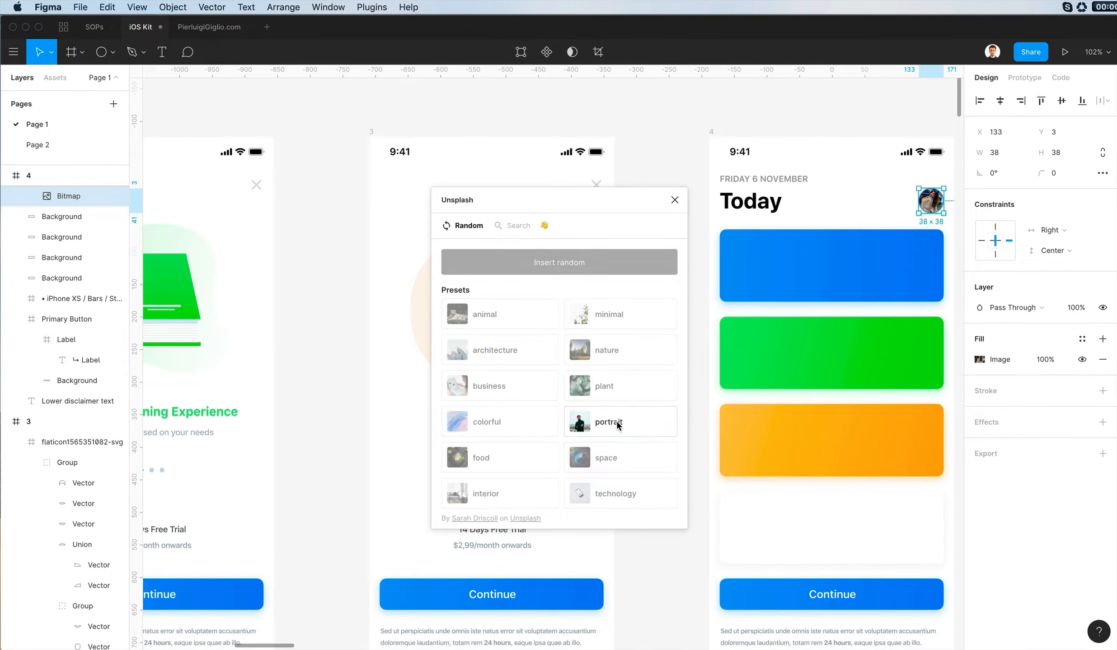
click(618, 424)
click(619, 424)
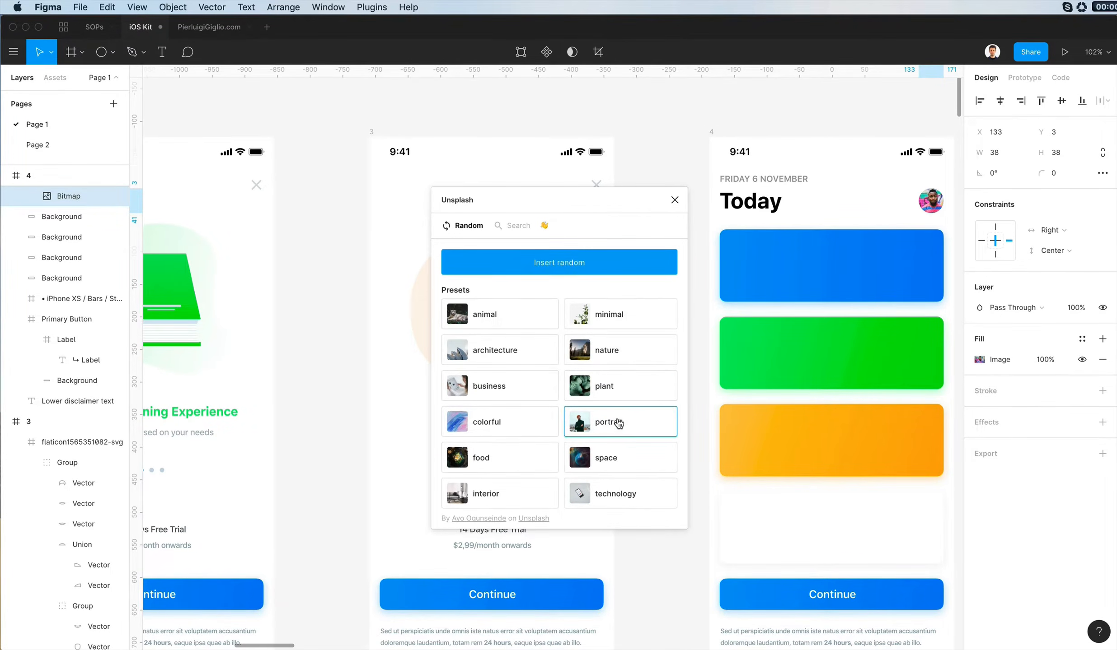
click(706, 366)
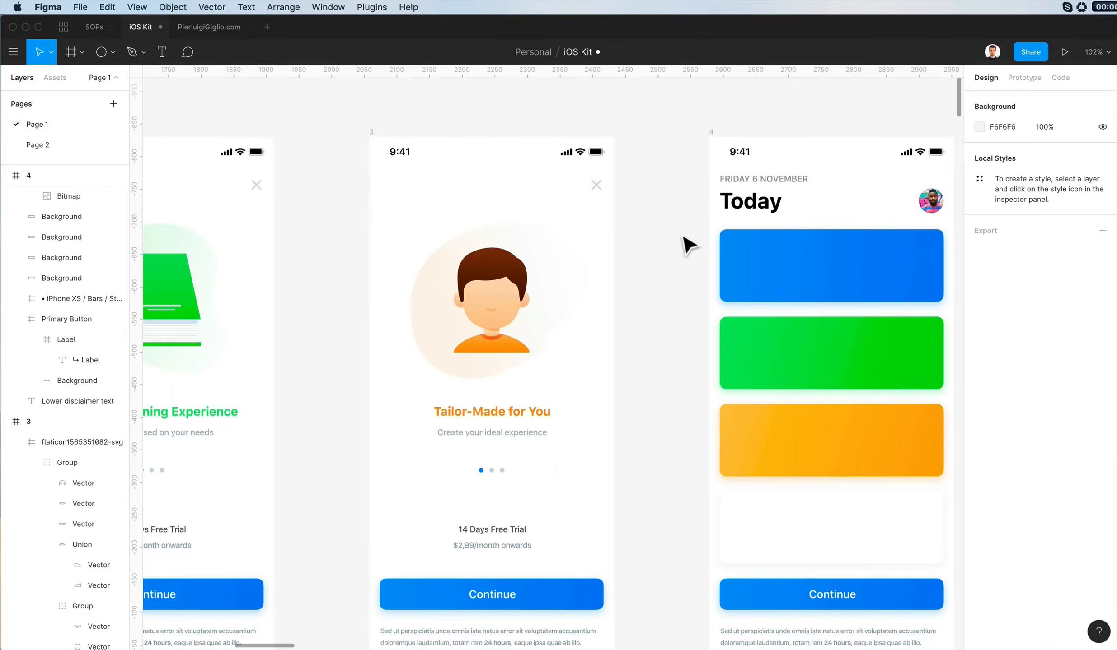
- Copy the "APP OF THE DAY" label and its "When brain training feels like play" headline from AppStore Main onto screen 4's blue card
scroll(683, 242, down, 5)
scroll(683, 244, down, 3)
scroll(683, 244, left, 5)
scroll(683, 244, right, 10)
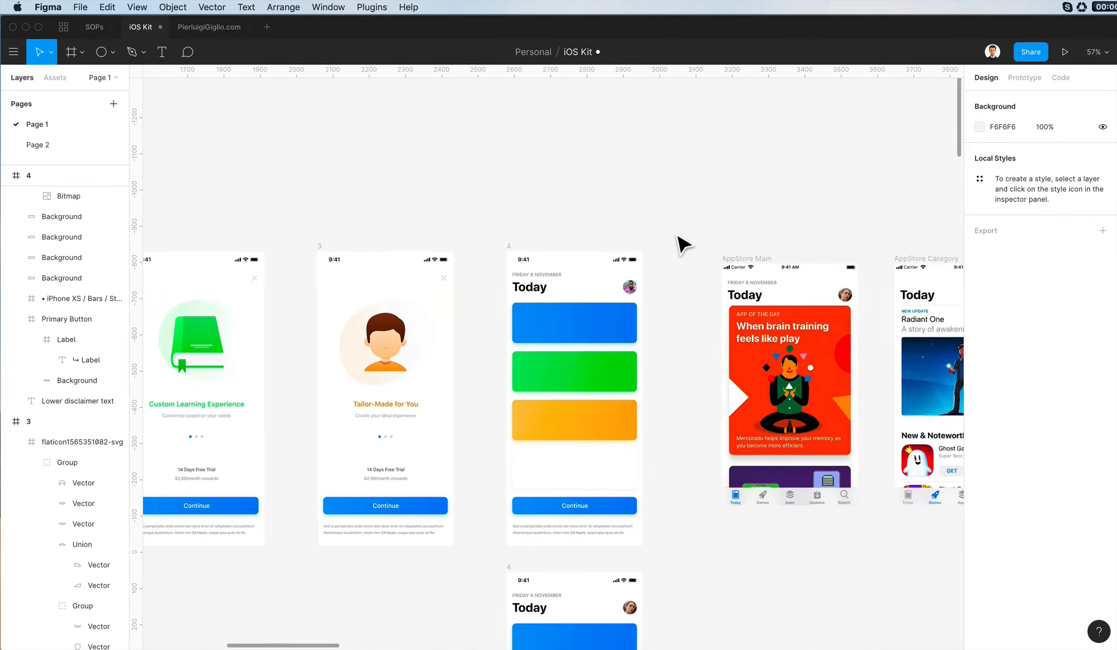
scroll(676, 236, left, 15)
scroll(678, 241, right, 8)
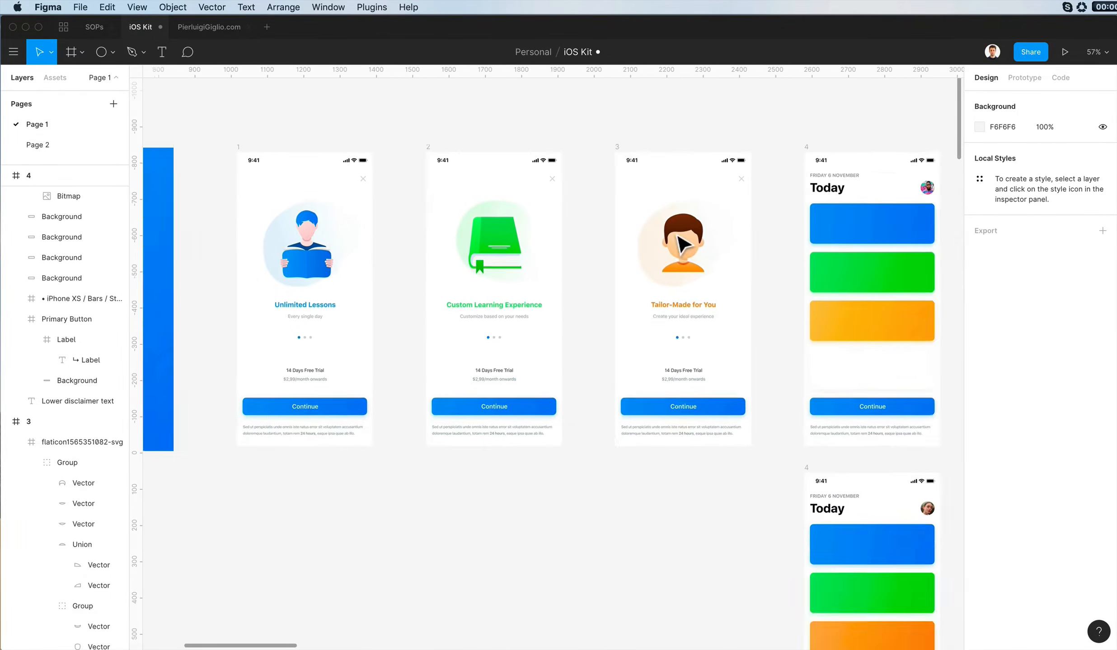
scroll(778, 193, up, 3)
scroll(768, 203, right, 7)
super+click(727, 256)
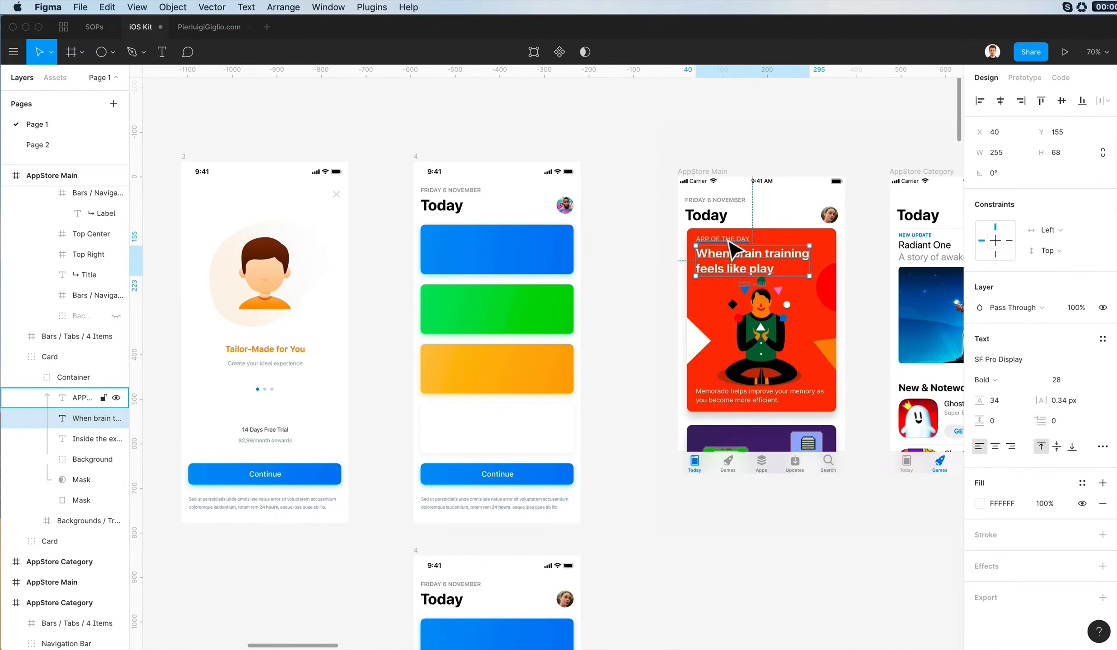
shift+super+click(720, 240)
scroll(497, 248, up, 5)
click(497, 250)
key(super+v)
drag(476, 348, 501, 244)
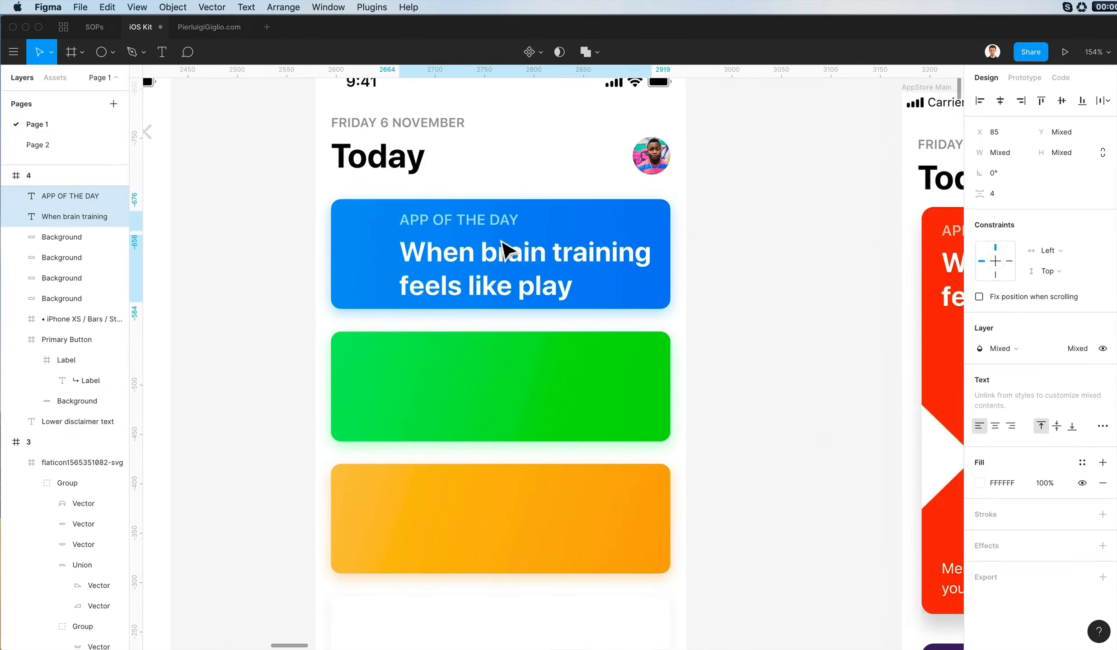
- Change the headline on the blue card to "Start a lesson"
key(Escape)
click(546, 264)
key(Return)
text(Start )
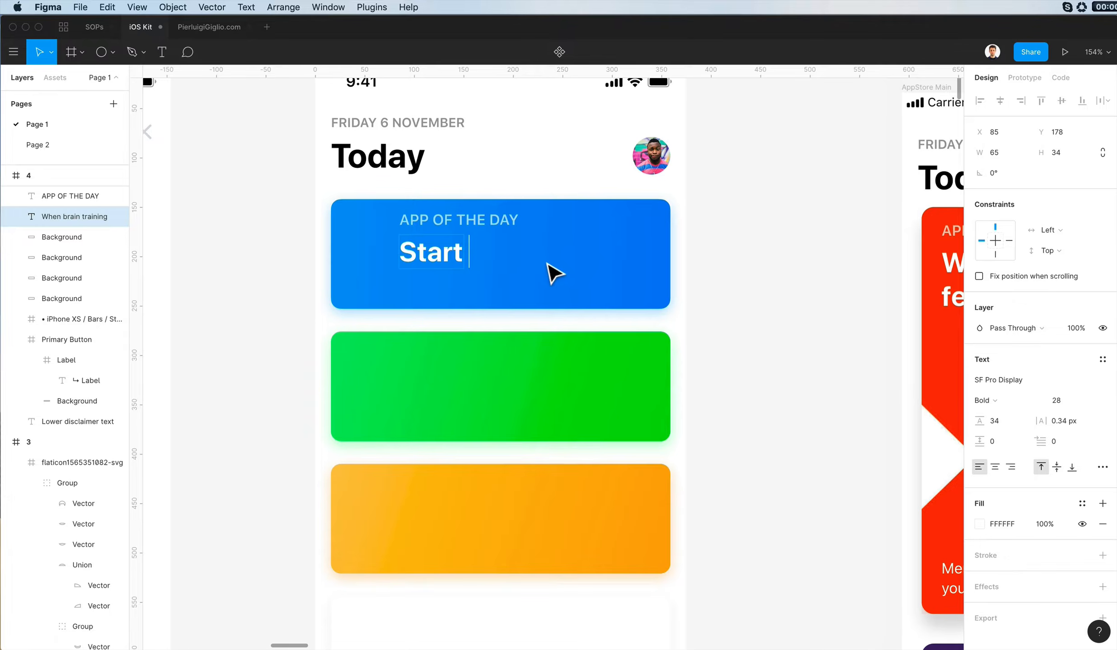
text(a lesson)
key(Escape)
- Change the small label above the blue card's headline to "DAY 1"
click(488, 226)
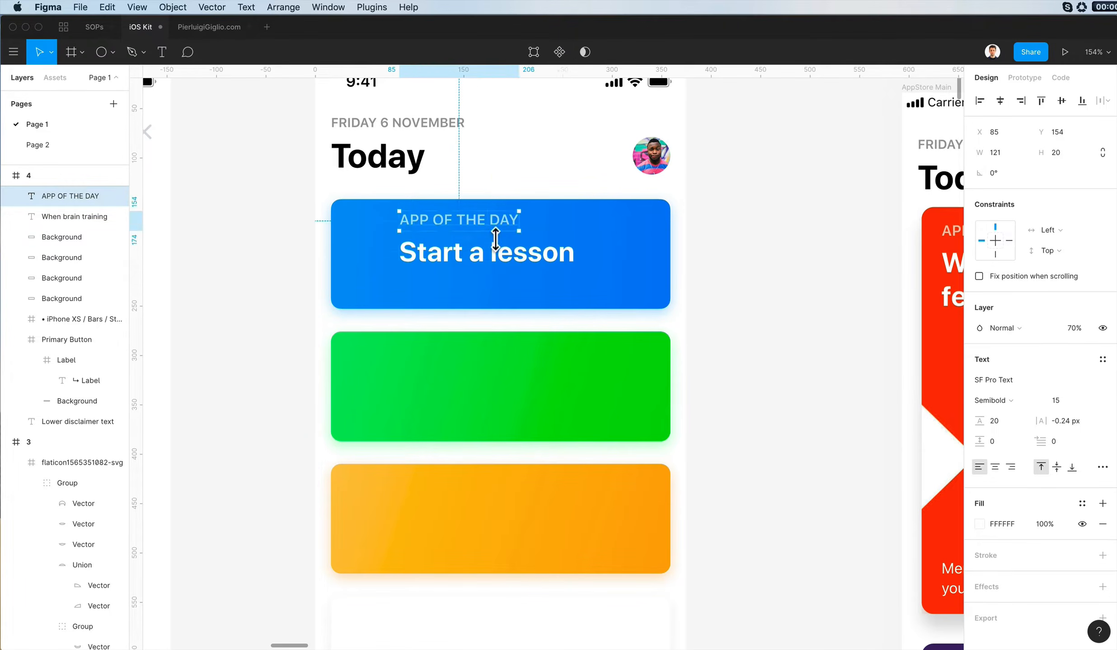
key(Return)
text(BEGIN YOUR)
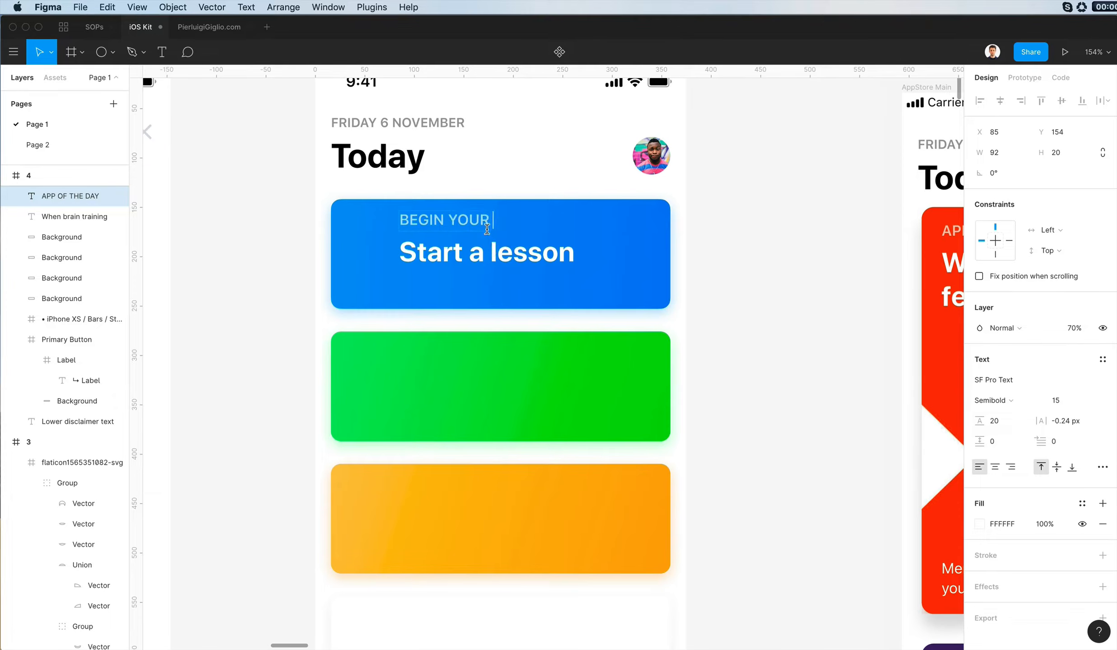
text(DAIL)
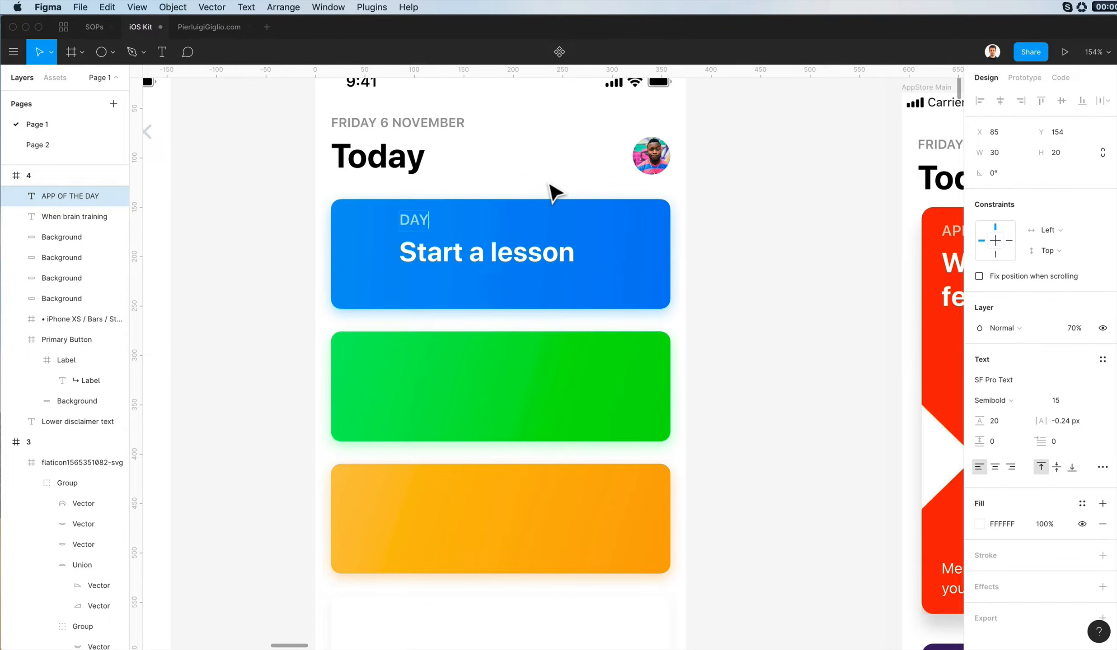
text(1)
key(Escape)
- Move the label and headline on the blue card together to X 105 and slightly down
scroll(555, 192, right, 2)
shift+click(436, 259)
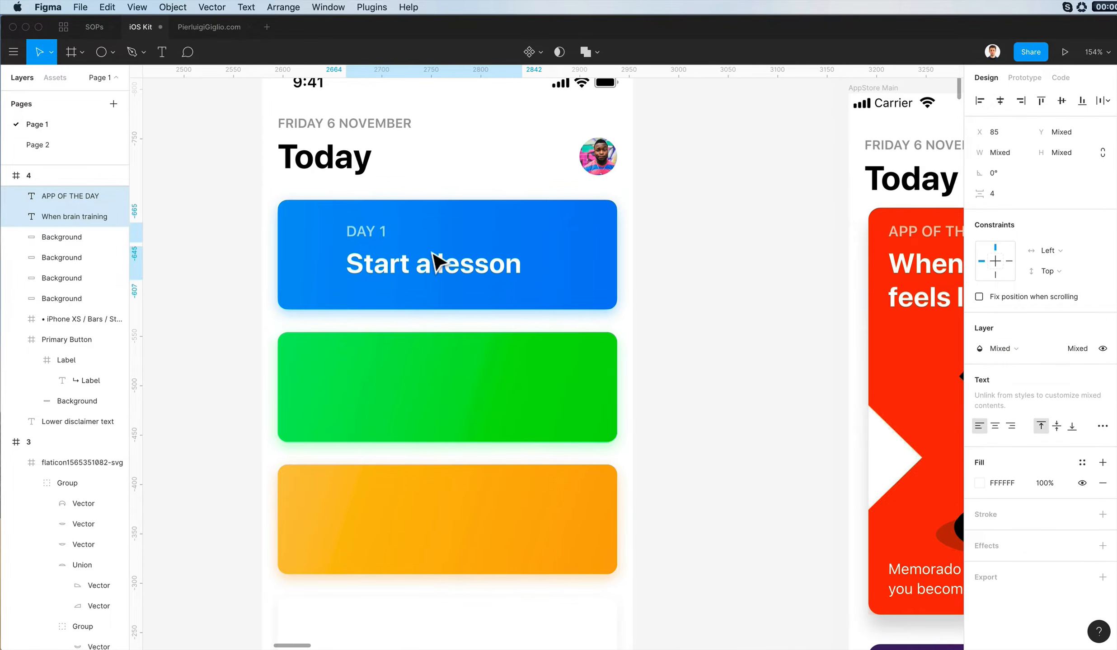
key(shift+Right)
key(shift+Right)
key(Down)
key(Down)
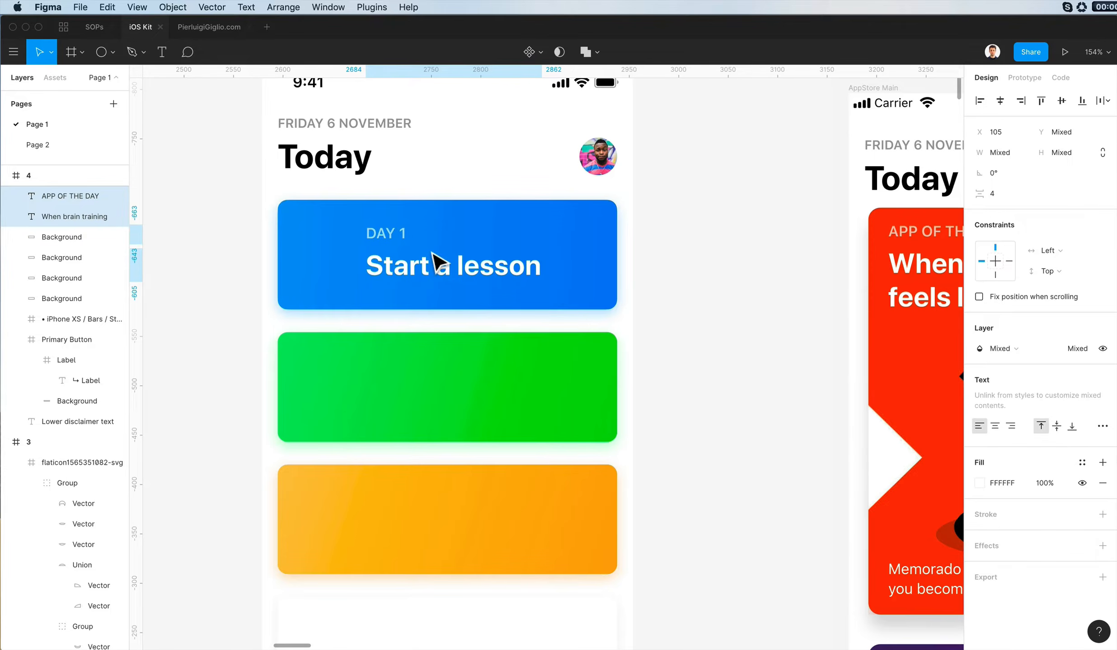
- Shift the blue card's label and headline further right to X 111
click(711, 165)
scroll(711, 164, down, 5)
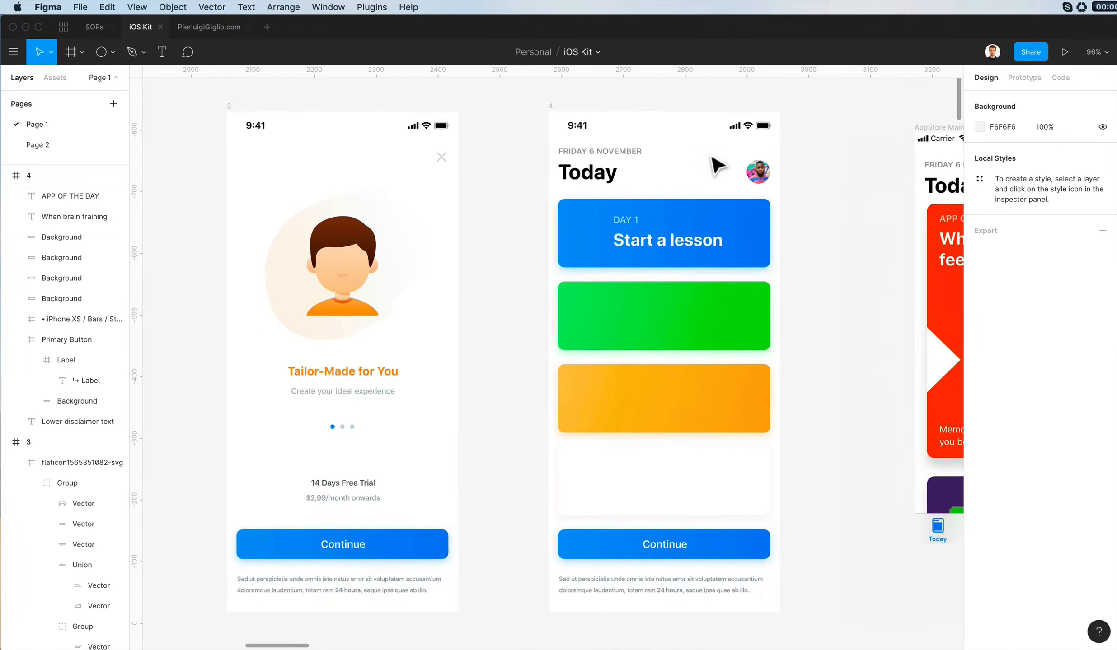
scroll(716, 166, up, 2)
click(630, 289)
shift+click(639, 304)
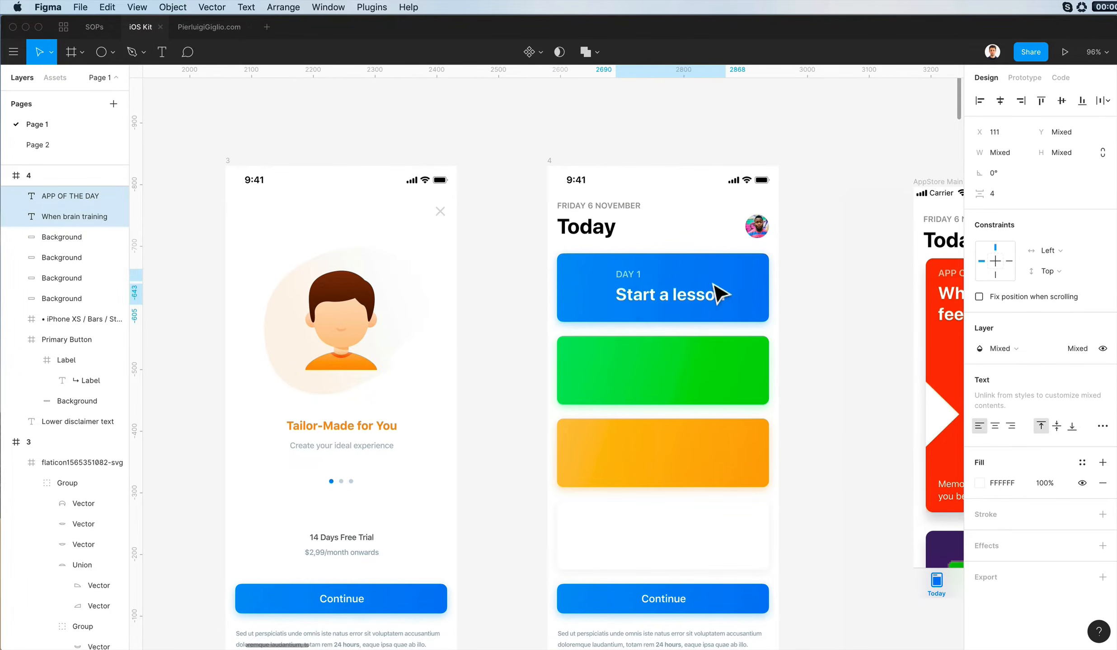
- Duplicate the blue card's label and headline onto the green card and the orange card, aligned with the originals
click(822, 259)
click(634, 276)
shift+click(641, 302)
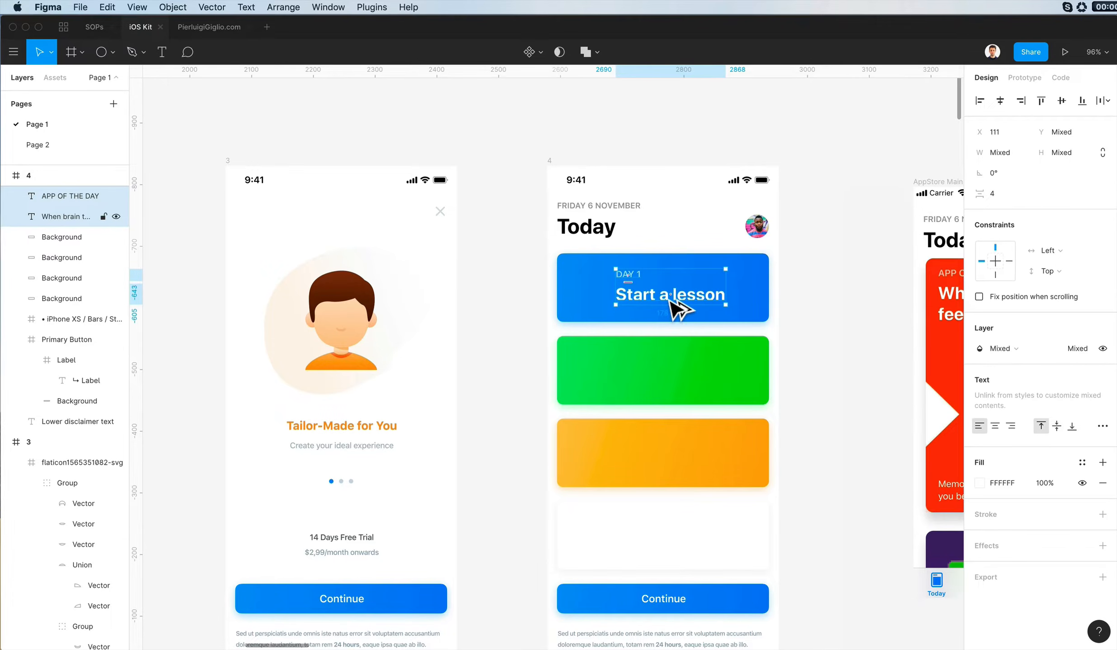
drag(676, 310, 673, 390)
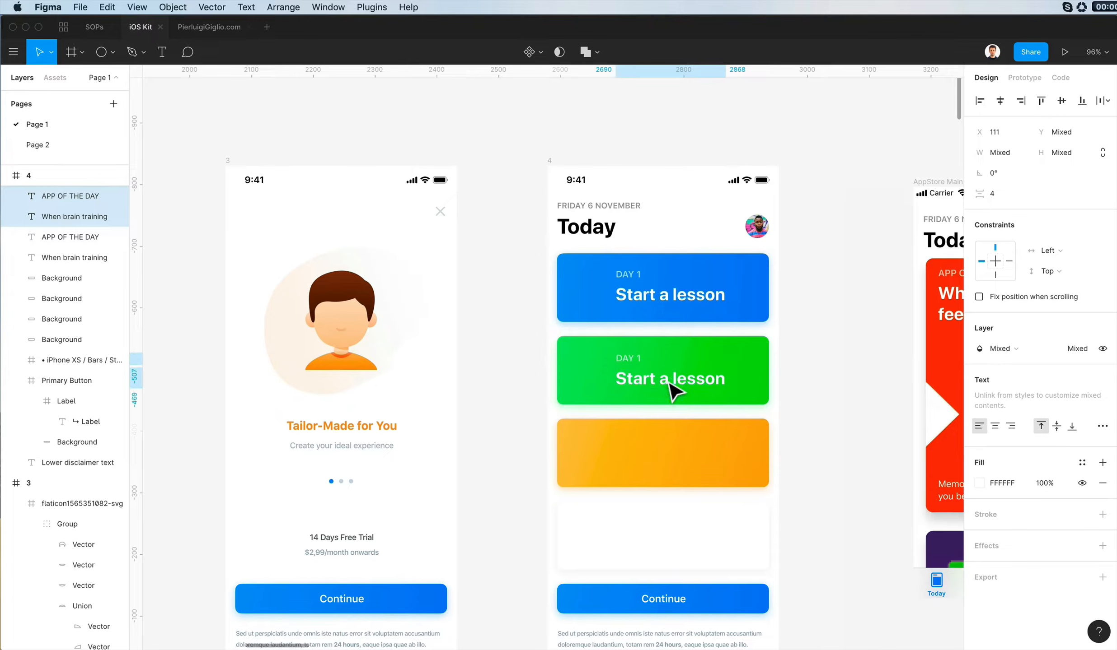
drag(671, 392, 659, 467)
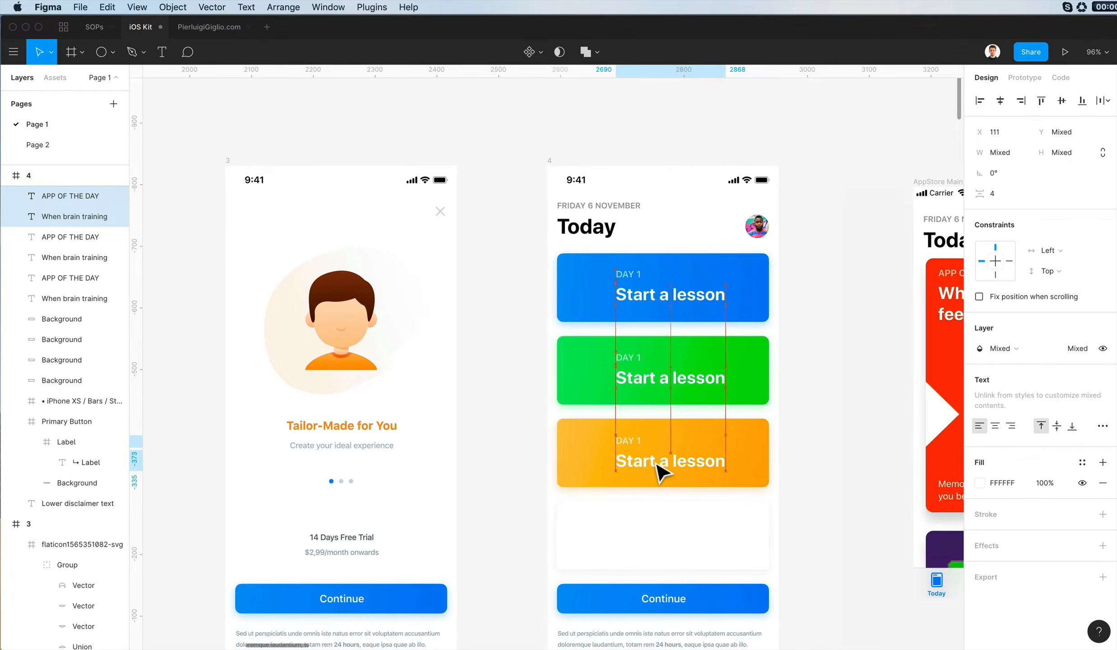
- Copy the orange card's label and headline onto the white card below, keeping them at X 111
click(832, 333)
scroll(844, 316, down, 2)
scroll(843, 317, left, 2)
click(705, 376)
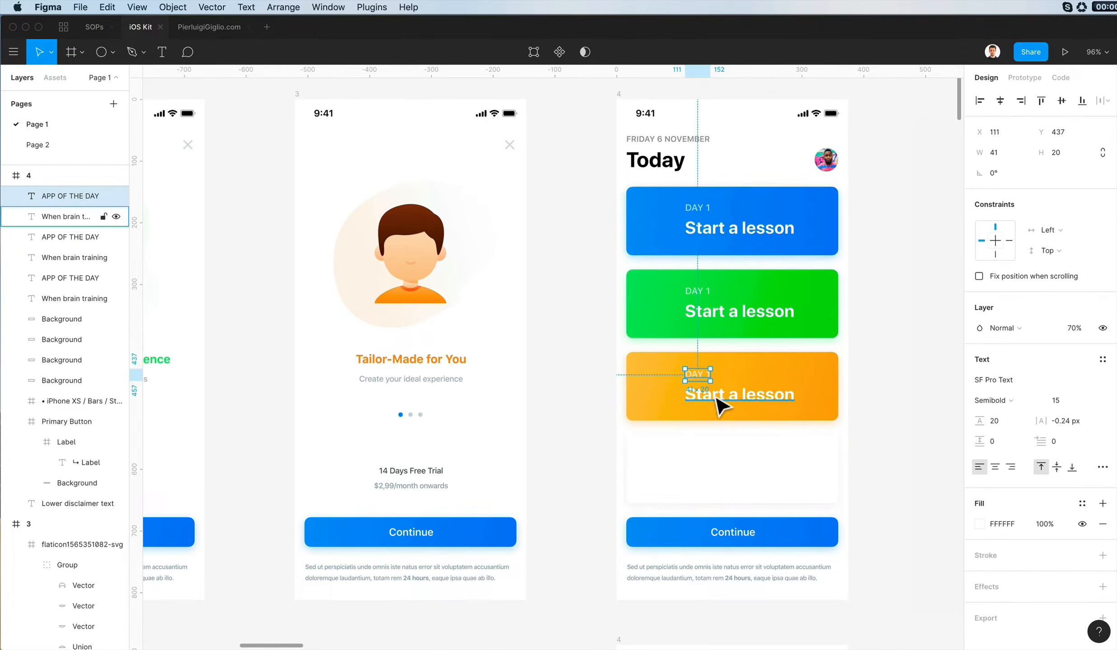
shift+click(724, 400)
drag(729, 402, 736, 486)
- Recolour the white card's label and headline to the Today heading's black, 000000, and nudge them slightly up
key(i)
click(662, 161)
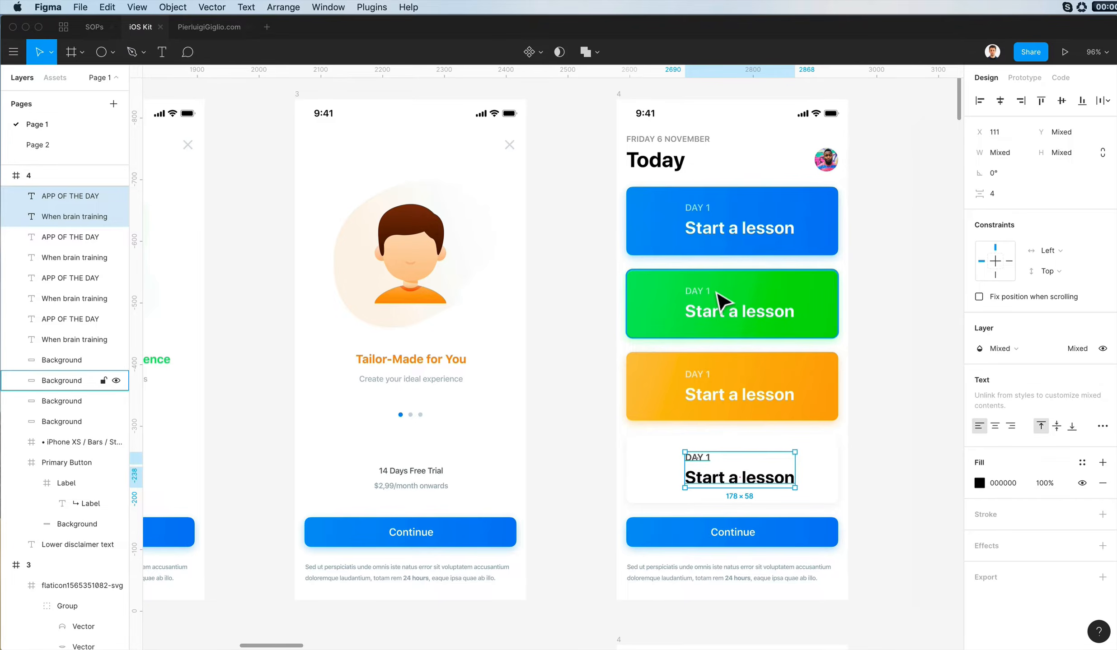
key(Up)
key(Up)
key(Down)
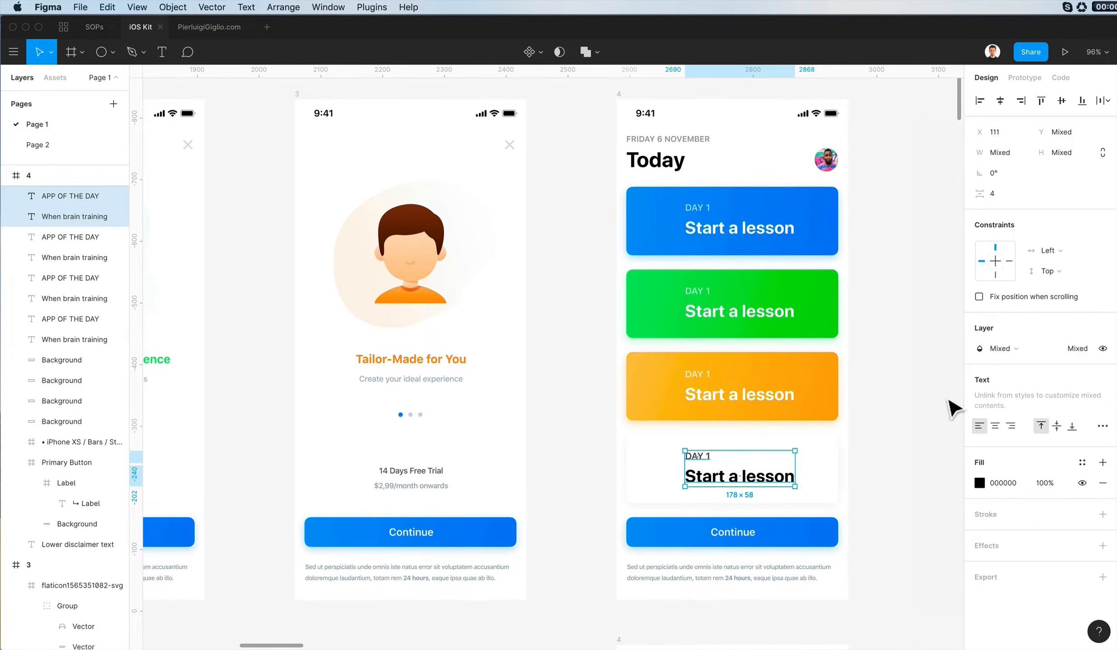
- Give the white card's small label the grey 9A9A9A sampled from the date line above Today
click(950, 399)
click(698, 458)
key(i)
click(686, 141)
- Change the white card's headline to "Your Profile" and its small label to "SETTINGS"
click(763, 476)
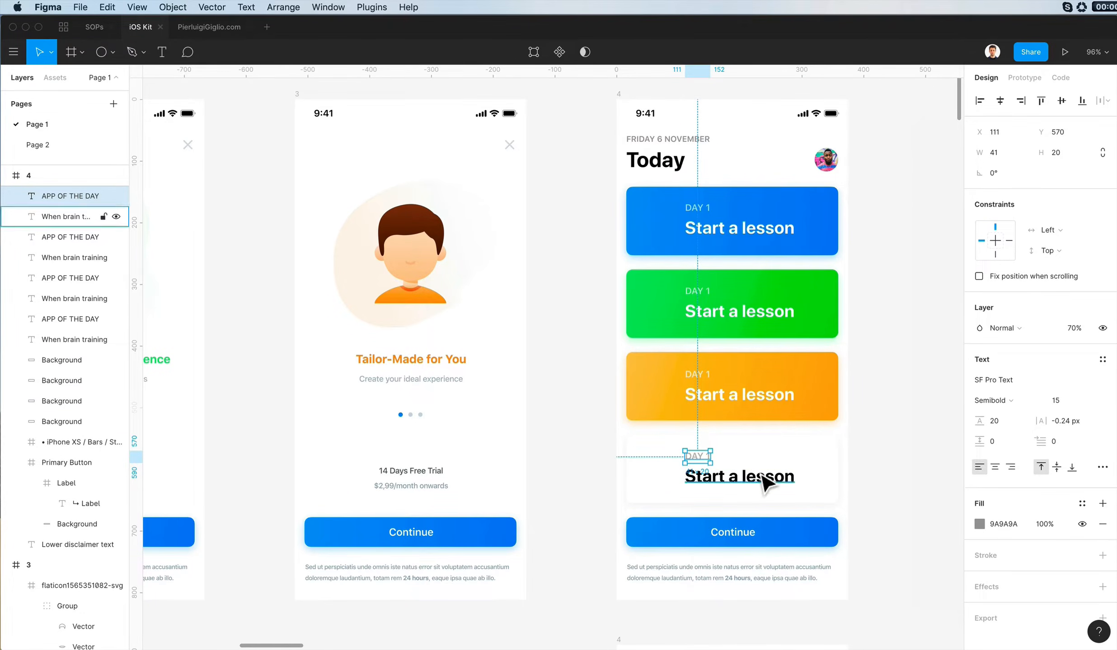
double_click(757, 472)
text(Your Profile)
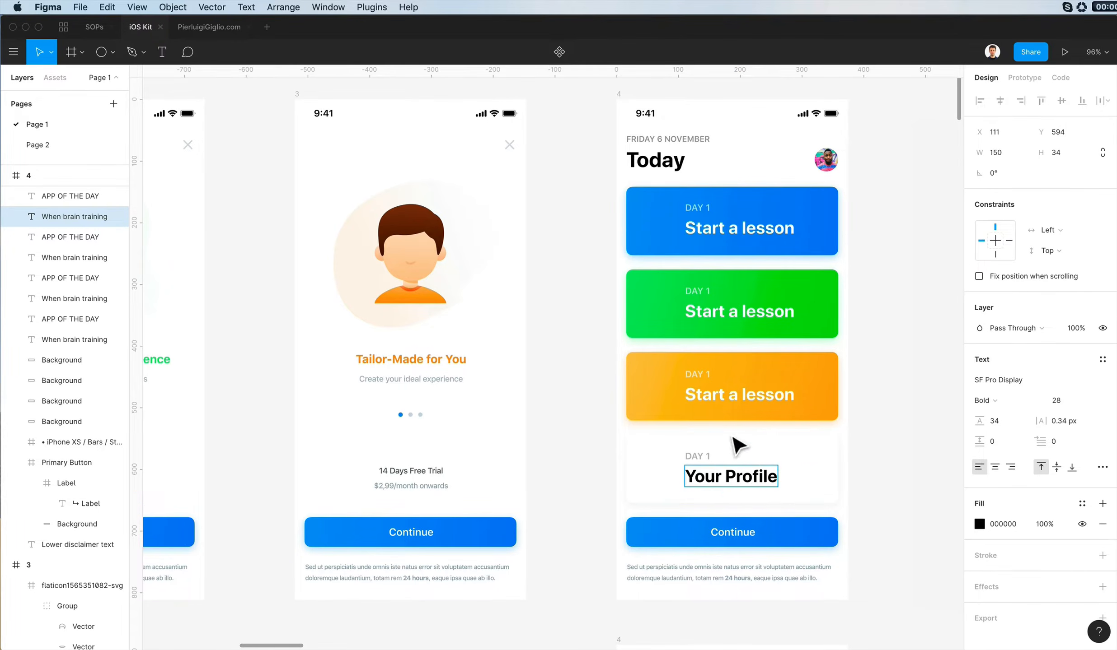
double_click(689, 455)
text(SETTIN)
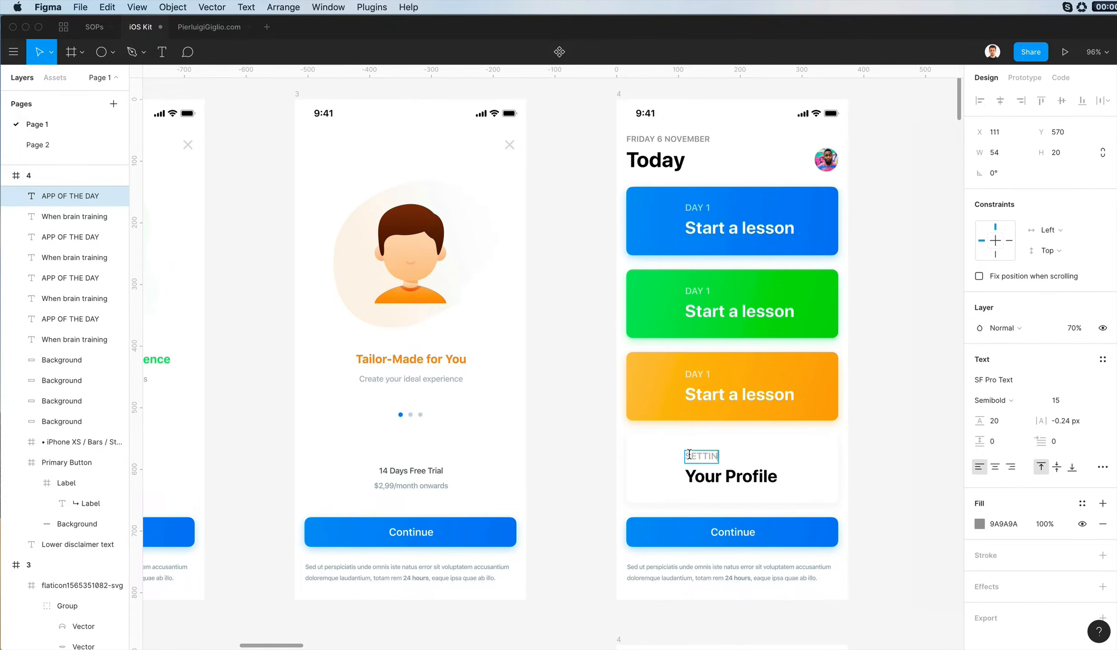
text(GS)
key(Escape)
- Change the orange card's headline to "Reviews"
click(773, 405)
double_click(773, 403)
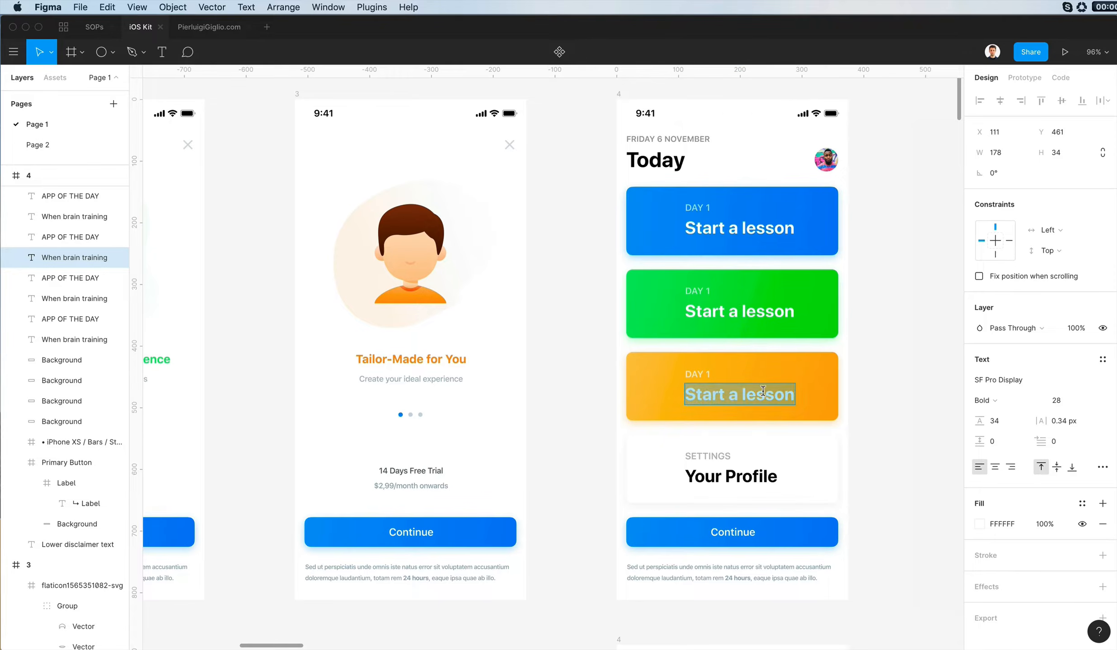
text(Reviews)
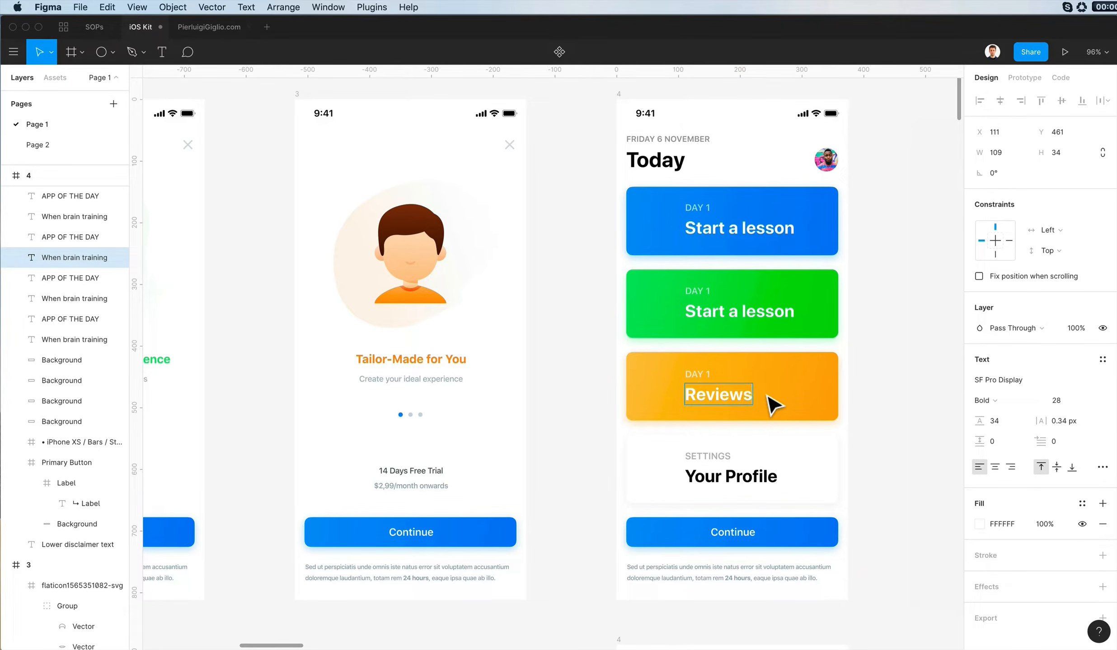
click(726, 321)
double_click(718, 311)
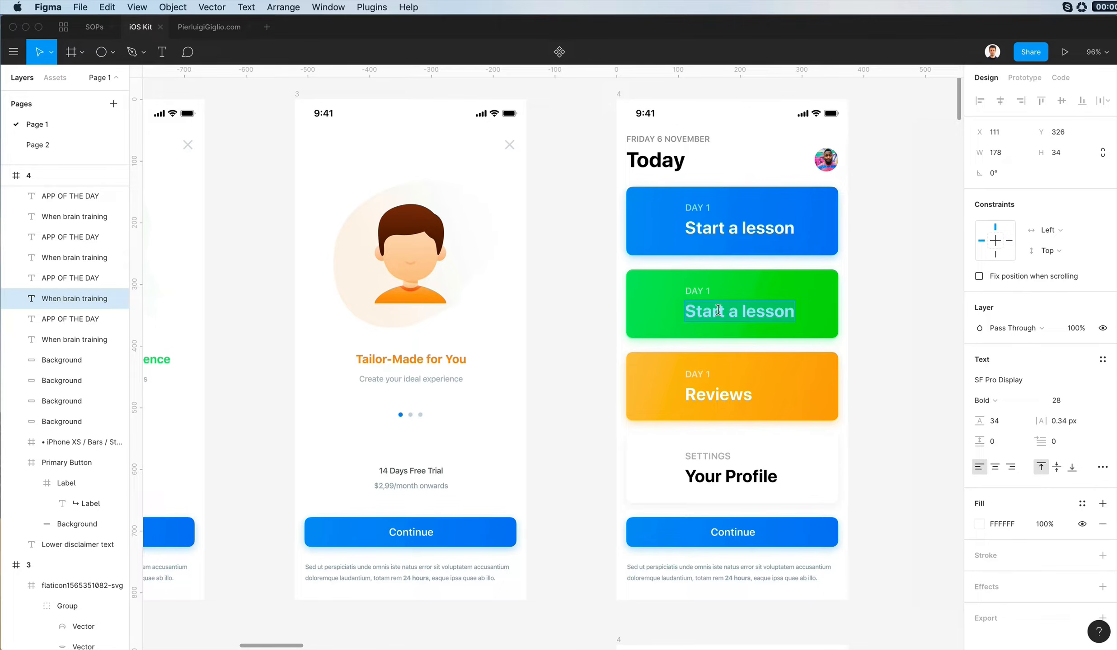
key(Escape)
- Change the orange card's headline to "Track Progress"
double_click(730, 397)
text(A)
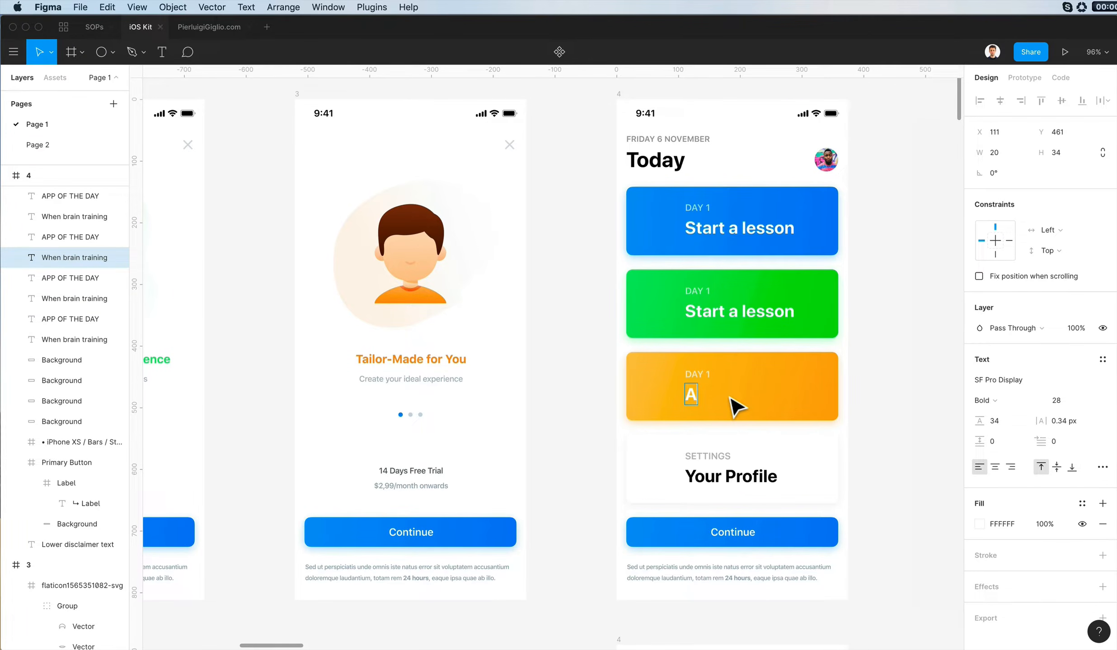
text(ward)
key(BackSpace)
key(BackSpace)
key(BackSpace)
key(BackSpace)
key(BackSpace)
text(Progress)
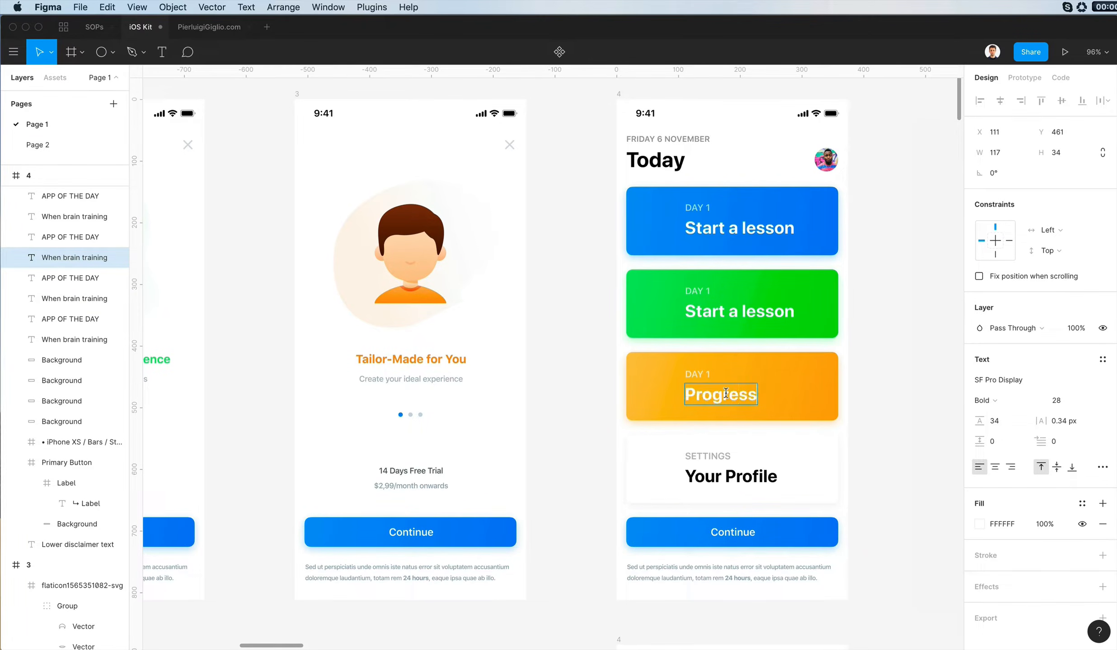
key(Escape)
key(Return)
key(Right)
text(Track)
key(Escape)
- Change the small label above the orange card's headline to "AWARDS & STATS"
scroll(702, 376, up, 1)
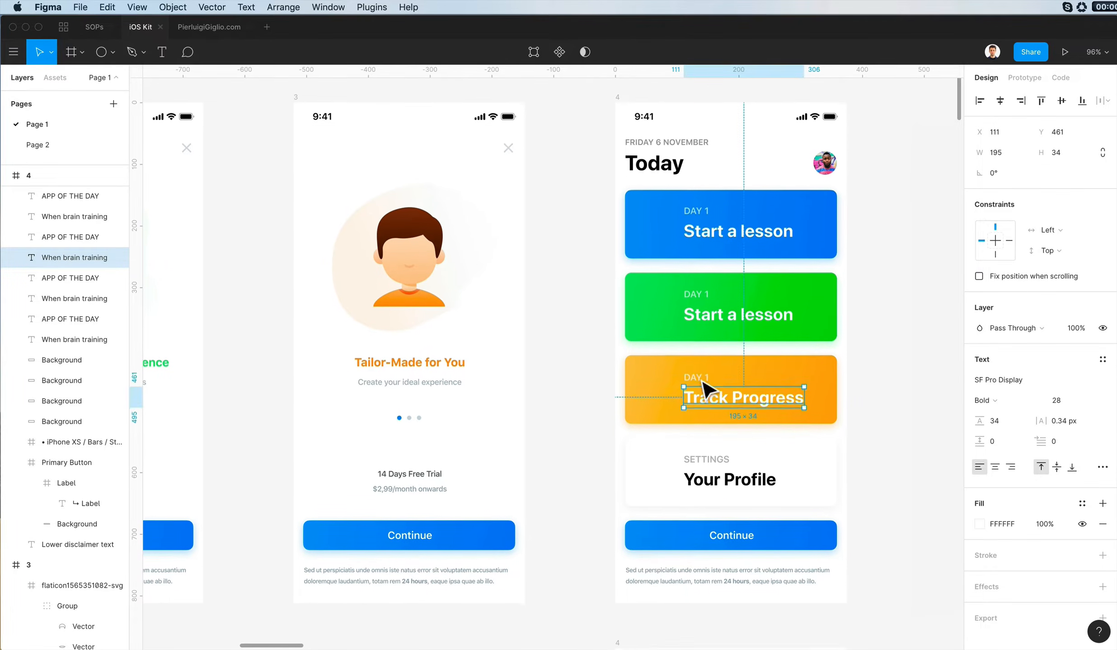
double_click(700, 380)
text(AWARDS & STATS)
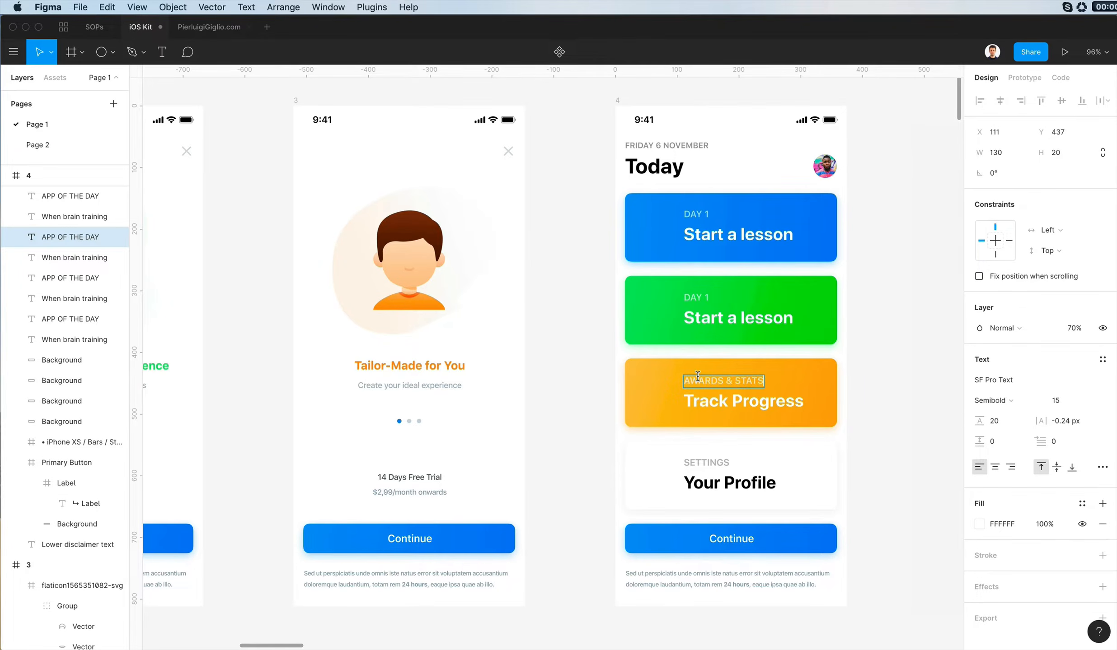
click(867, 361)
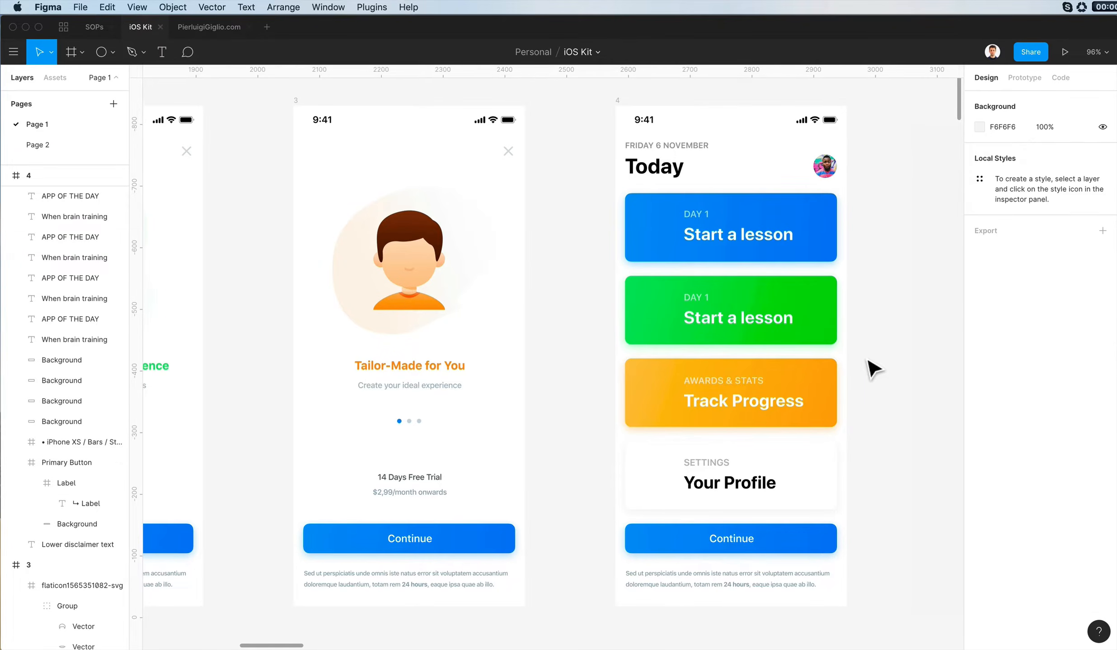
- Change the green card's headline to "Review" and its small label to "TEST"
scroll(753, 318, up, 1)
double_click(753, 326)
text(Review)
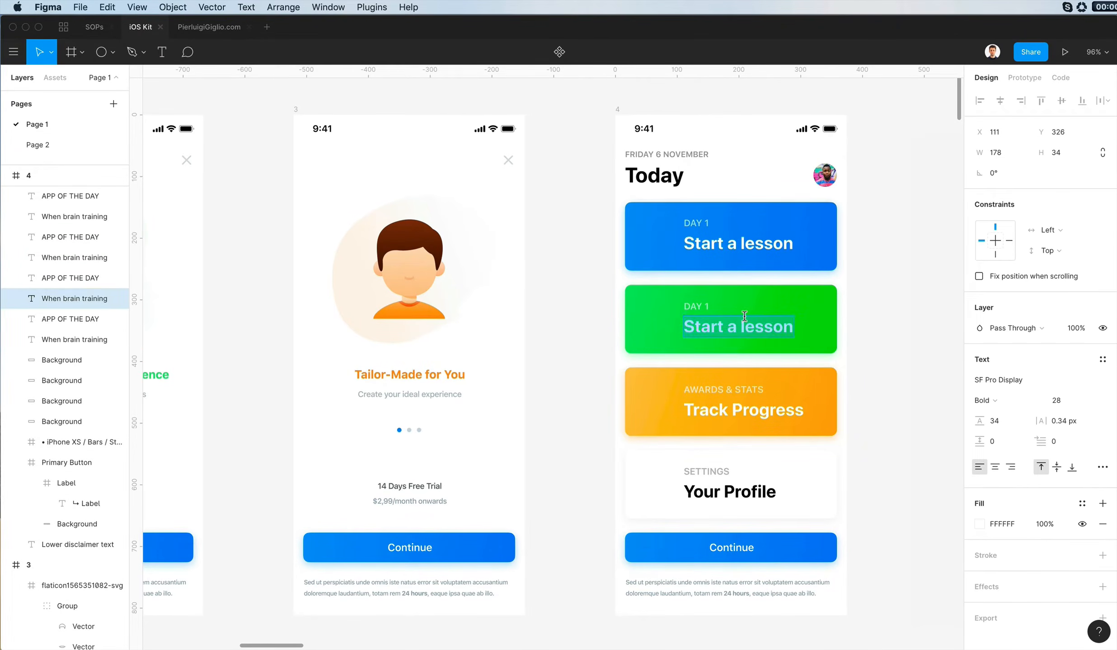
double_click(697, 307)
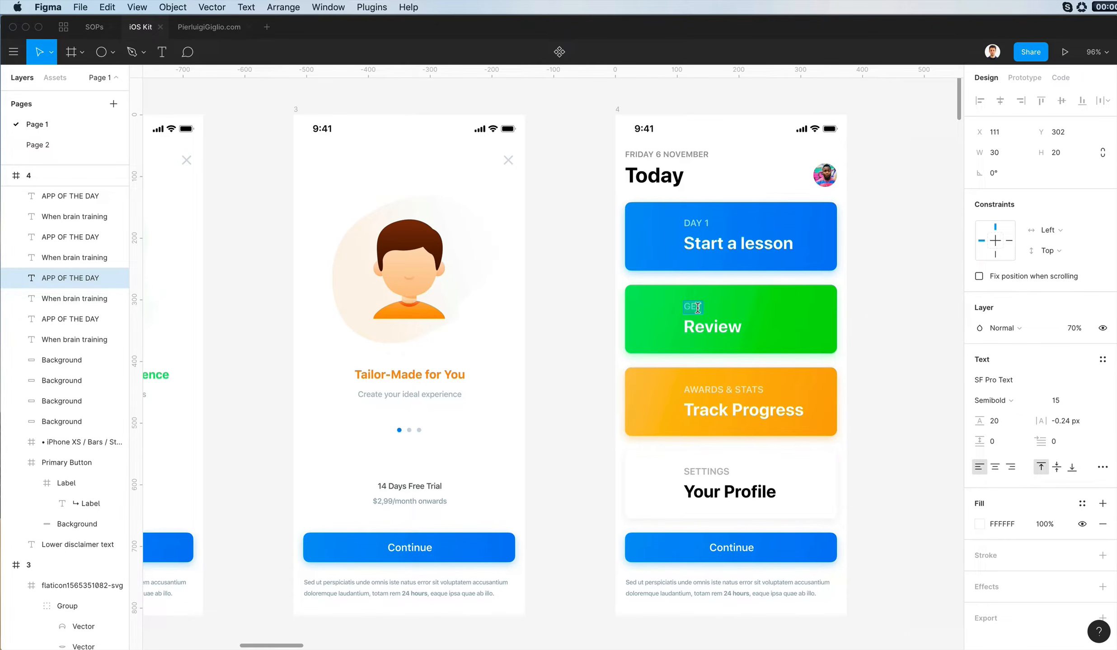
click(900, 293)
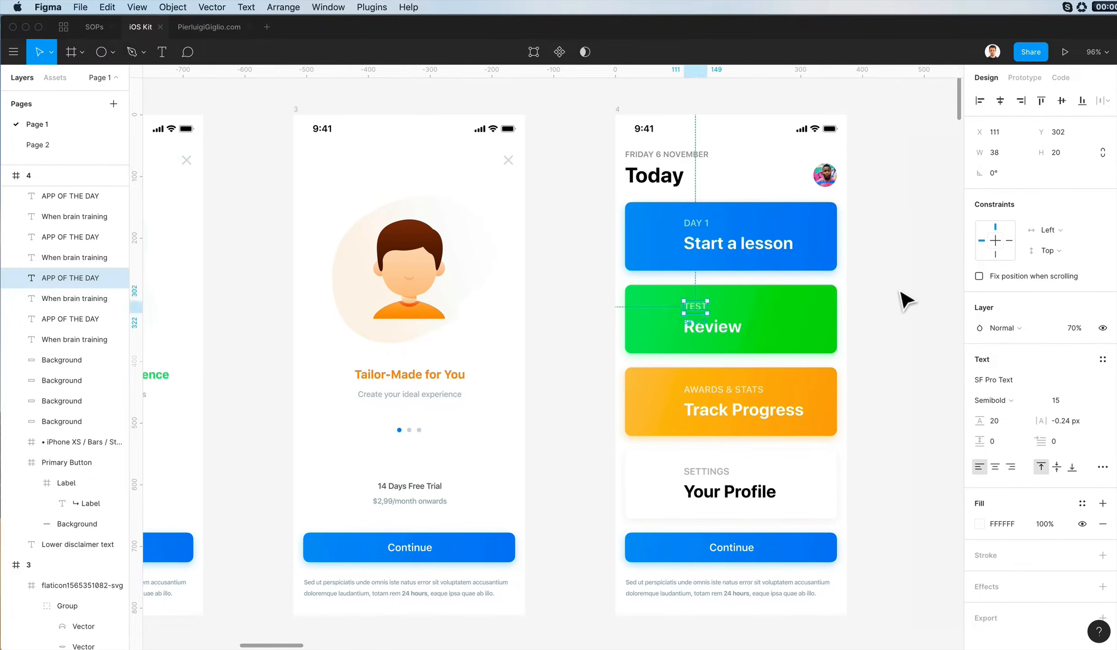
click(900, 292)
- Compare the Today screen's labelled cards with the neighbouring onboarding screens for visual consistency
scroll(900, 293, left, 1)
scroll(900, 293, up, 2)
scroll(900, 292, right, 2)
scroll(900, 293, down, 1)
scroll(899, 292, down, 2)
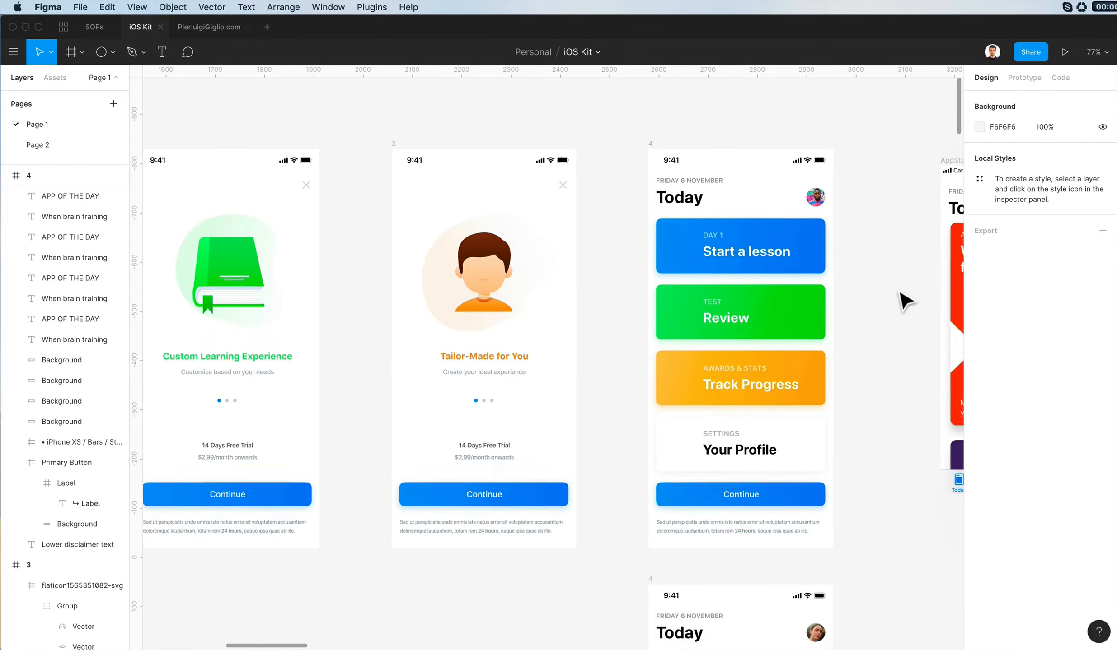
scroll(892, 293, up, 1)
scroll(889, 293, down, 8)
scroll(889, 293, left, 1)
scroll(894, 300, up, 8)
scroll(893, 300, left, 3)
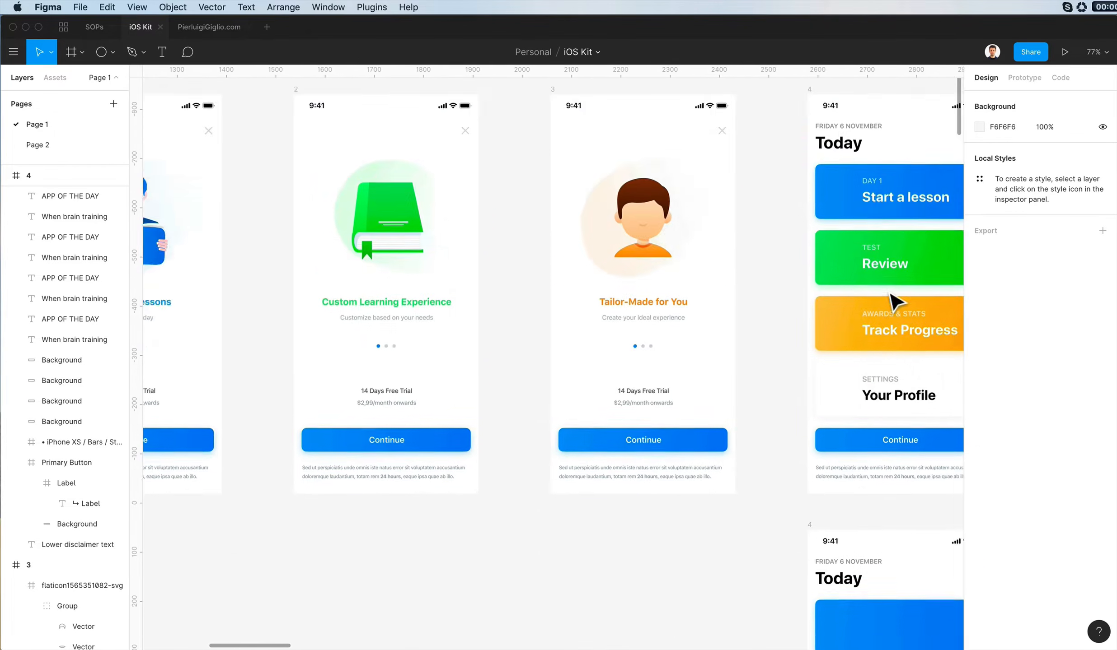
scroll(893, 299, right, 8)
scroll(713, 304, up, 2)
scroll(713, 304, left, 2)
scroll(711, 306, right, 3)
scroll(708, 296, left, 4)
scroll(696, 253, down, 2)
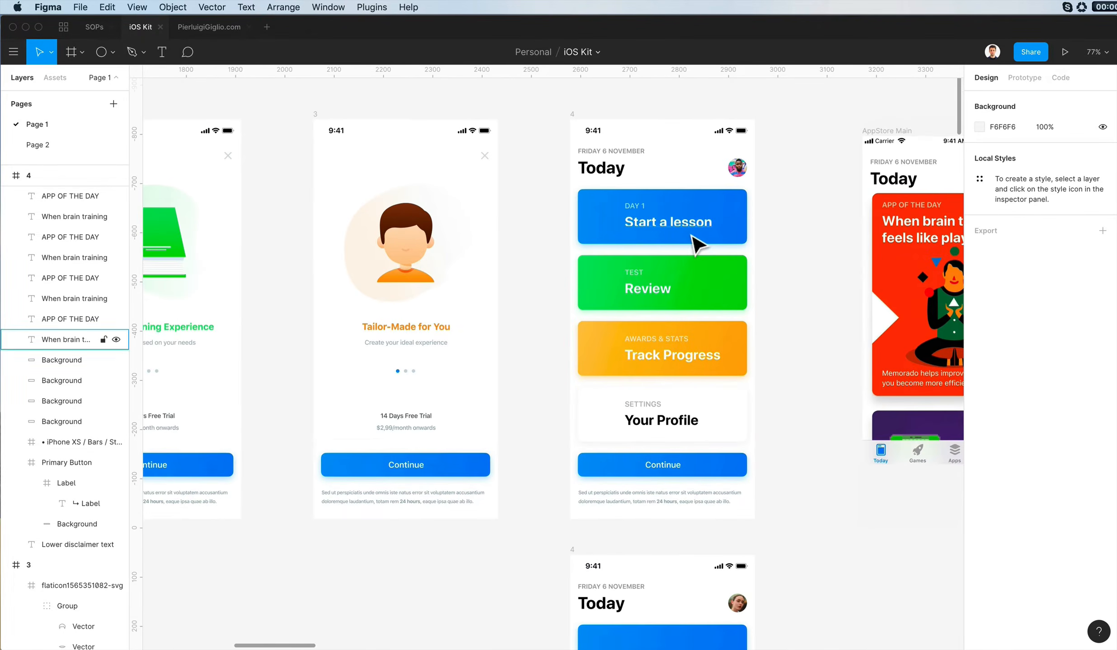
- Switch to the Flaticon app and search its icons for "book"
scroll(692, 234, up, 2)
scroll(693, 233, left, 1)
key(super+space)
text(fla)
key(Return)
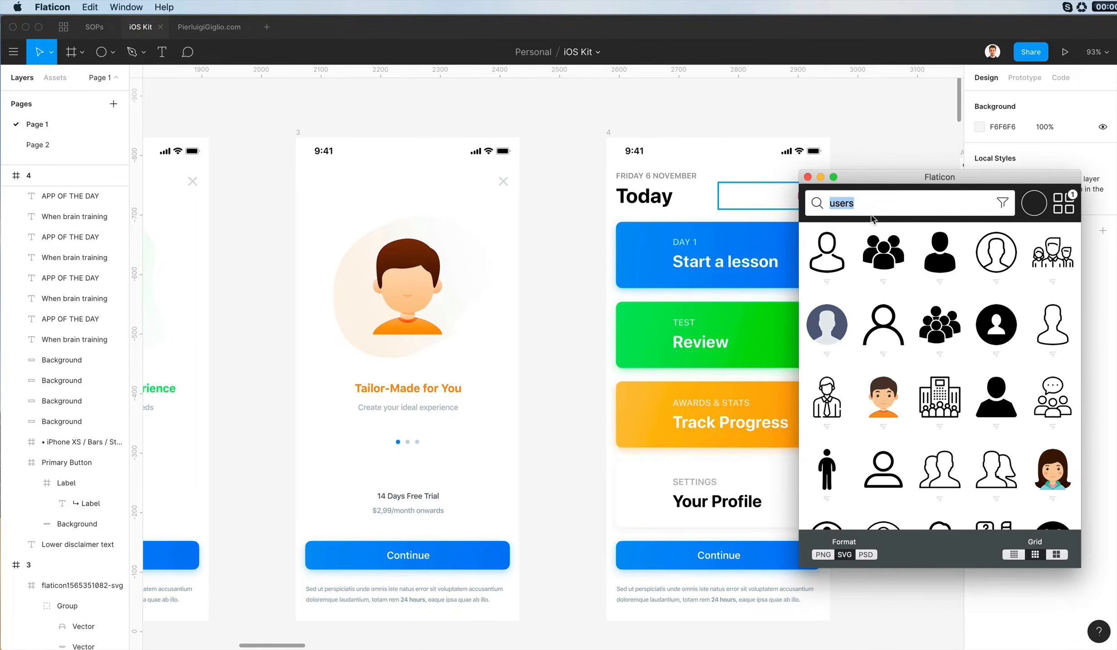
text(book)
key(Return)
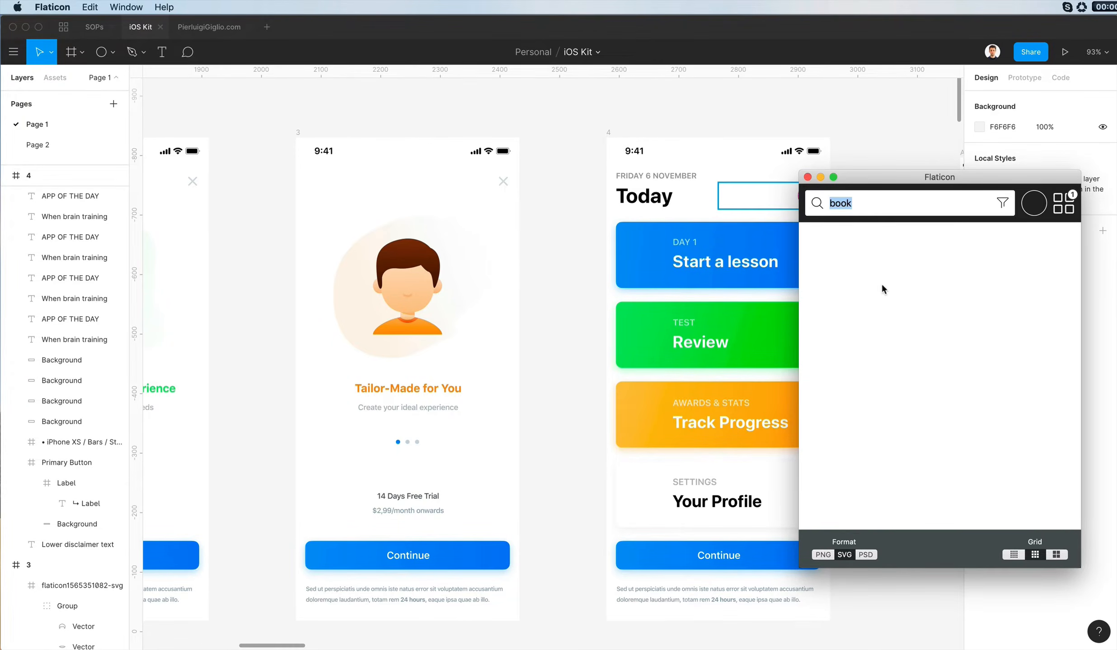
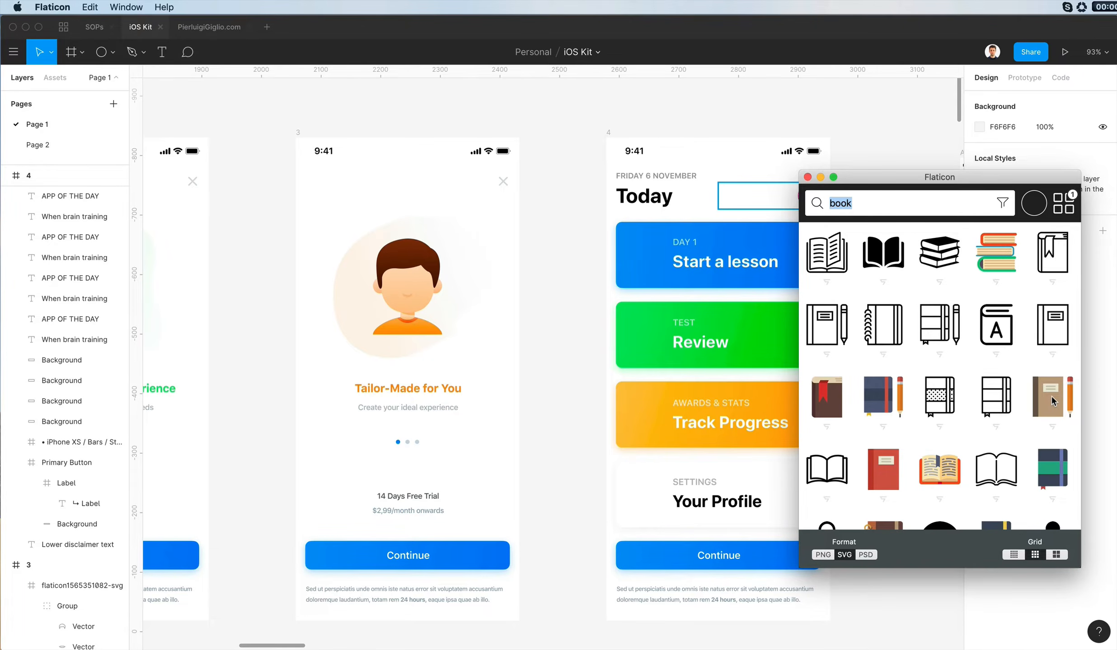
- Bring the brown book-and-pencil icon from Flaticon onto the Figma canvas and split it into separate book and pencil groups
drag(1051, 400, 555, 328)
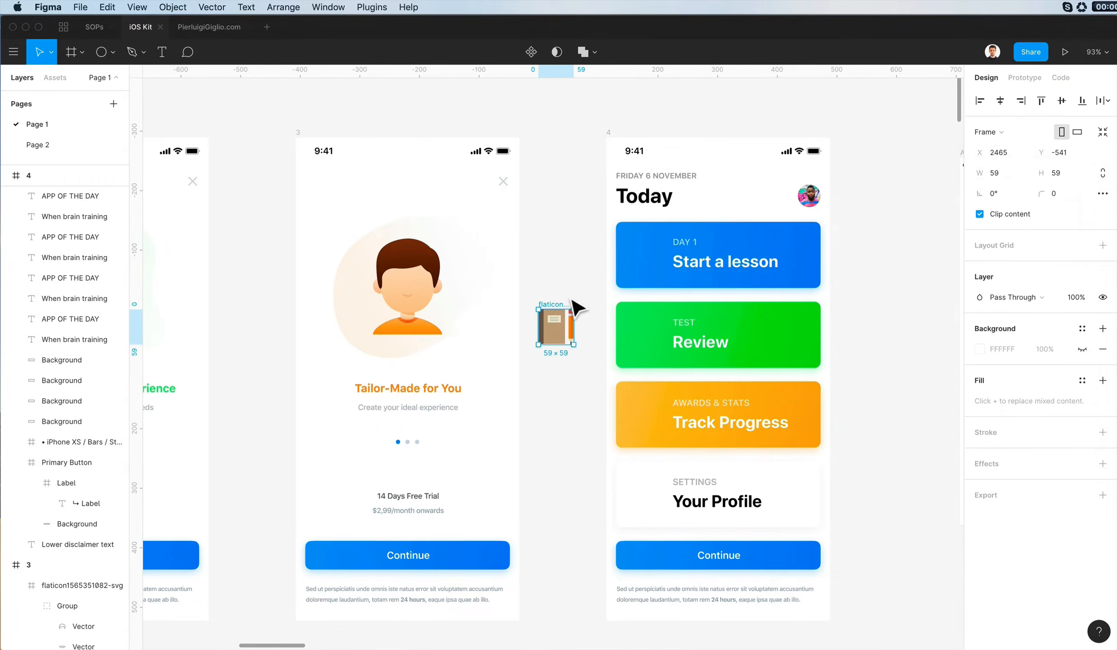
drag(596, 361, 597, 361)
key(BackSpace)
key(super+z)
mouse_move(572, 324)
mouse_down()
mouse_move(595, 404)
mouse_move(575, 393)
mouse_move(596, 440)
mouse_up()
click(559, 317)
key(shift+super+g)
key(Escape)
key(super+g)
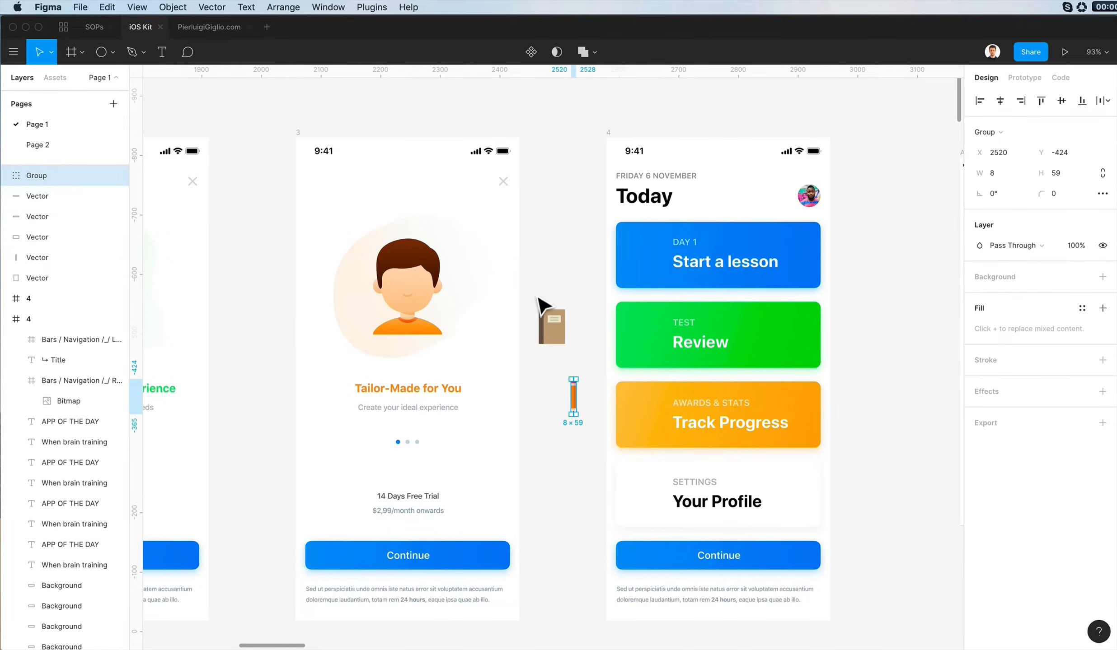
key(super+g)
- Place the book beside the "Start a lesson" headline on the blue card and the pencil beside "Review" on the green card
mouse_move(534, 293)
mouse_down()
mouse_move(583, 359)
mouse_move(662, 278)
mouse_move(651, 267)
mouse_up()
mouse_move(573, 396)
mouse_down()
mouse_move(669, 329)
mouse_move(660, 354)
mouse_up()
click(583, 339)
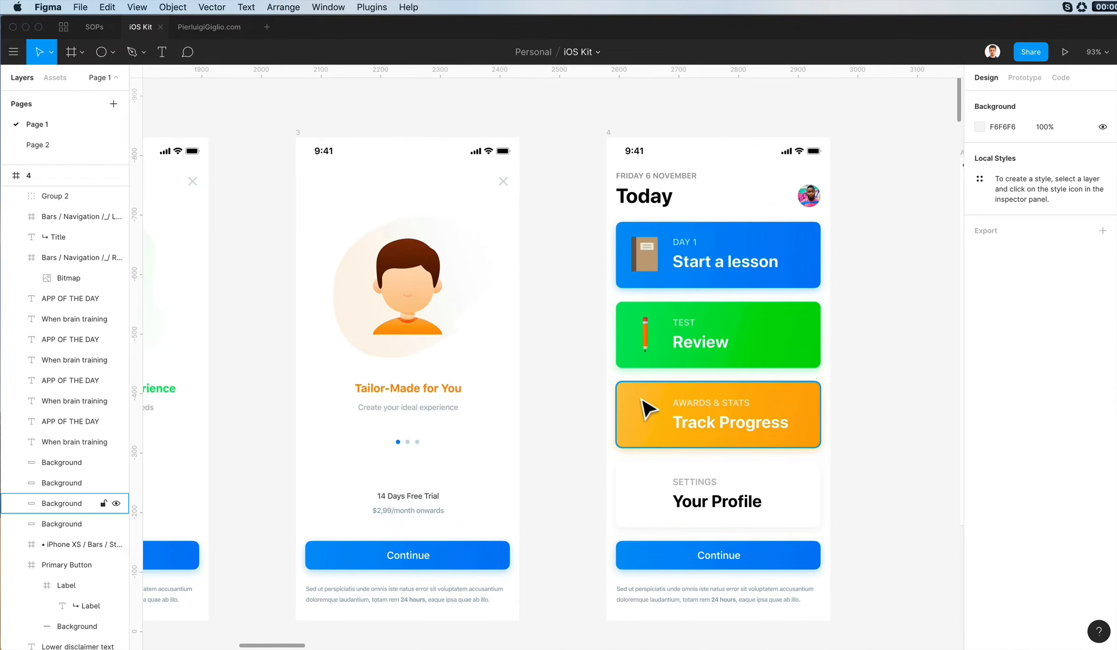
- Search Flaticon for "trophy" and place the plain golden cup with the orange base on the orange Track Progress card
key(super+Tab)
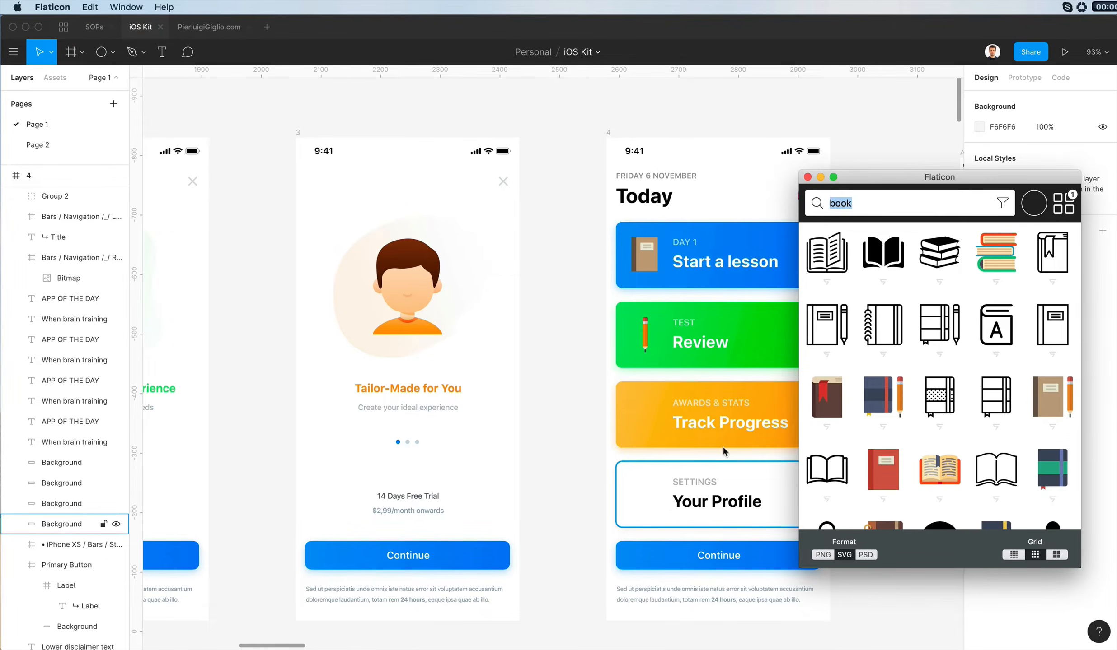
text(trophy)
key(Return)
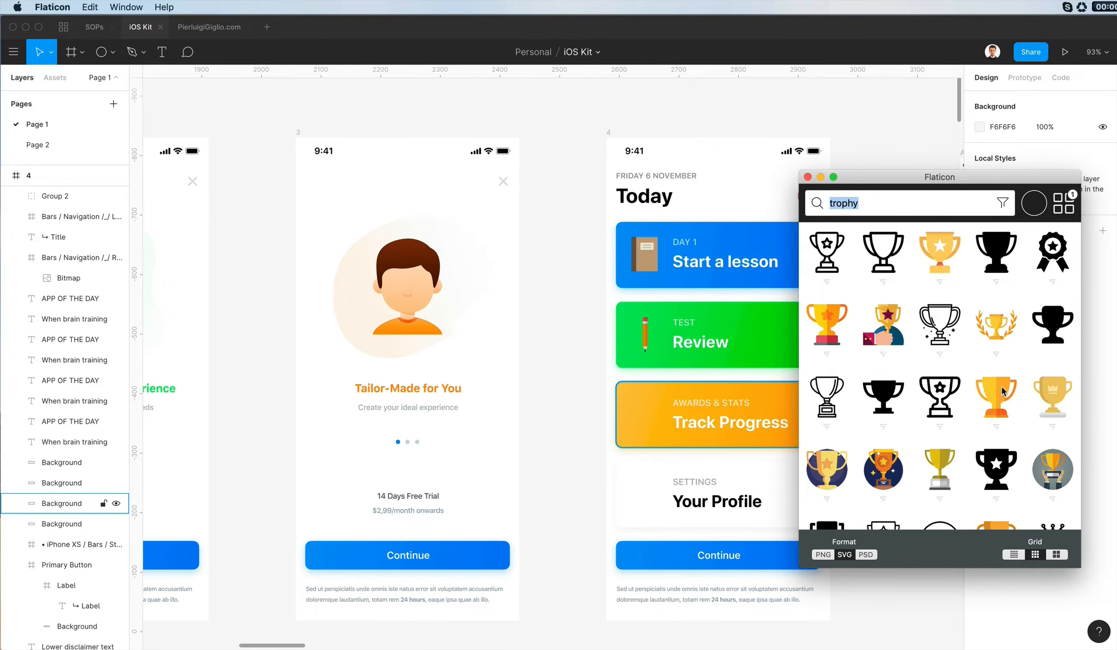
drag(1002, 391, 660, 422)
- Search Flaticon for "settings" and look through the icons for one suited to the profile card
key(super+Tab)
text(set)
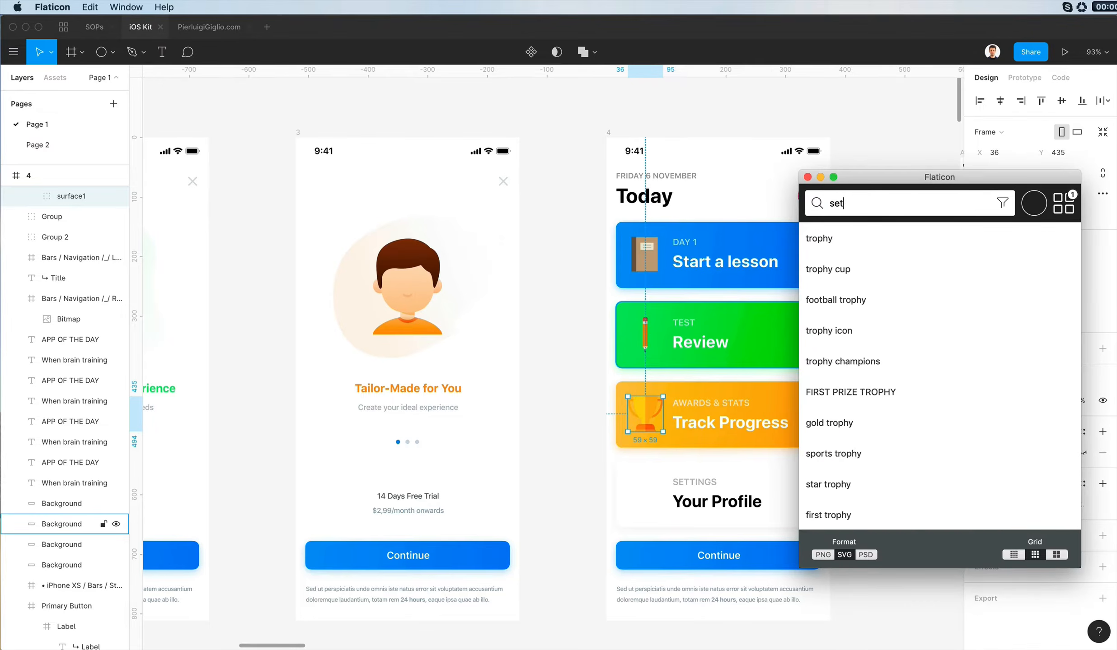
text(tings)
key(Return)
scroll(1001, 358, down, 5)
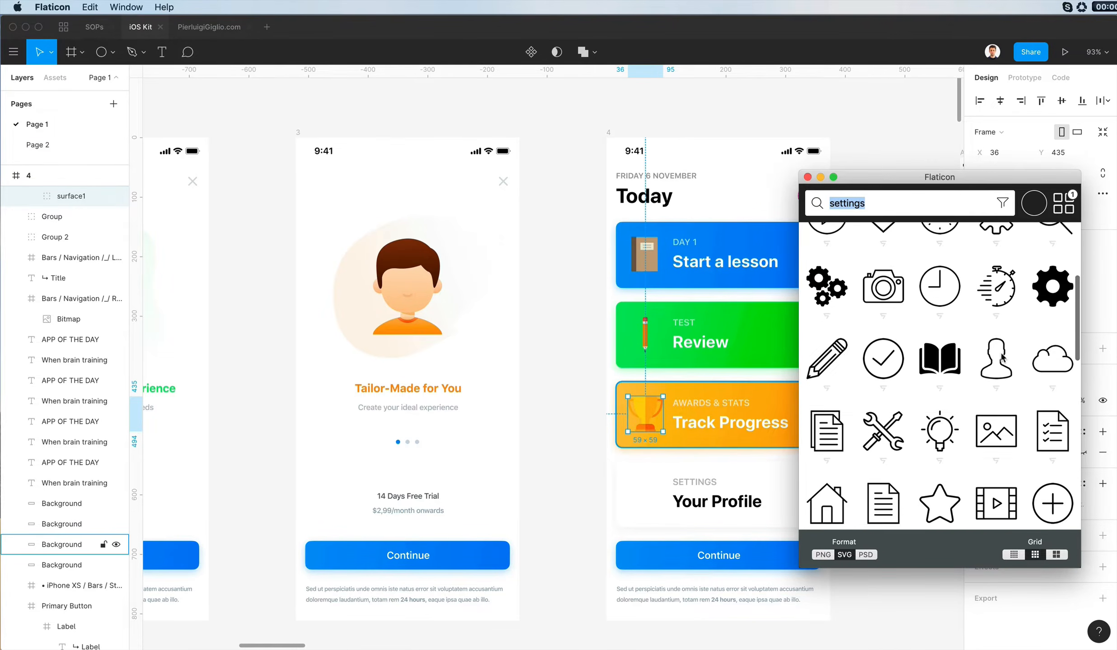
scroll(1001, 358, down, 10)
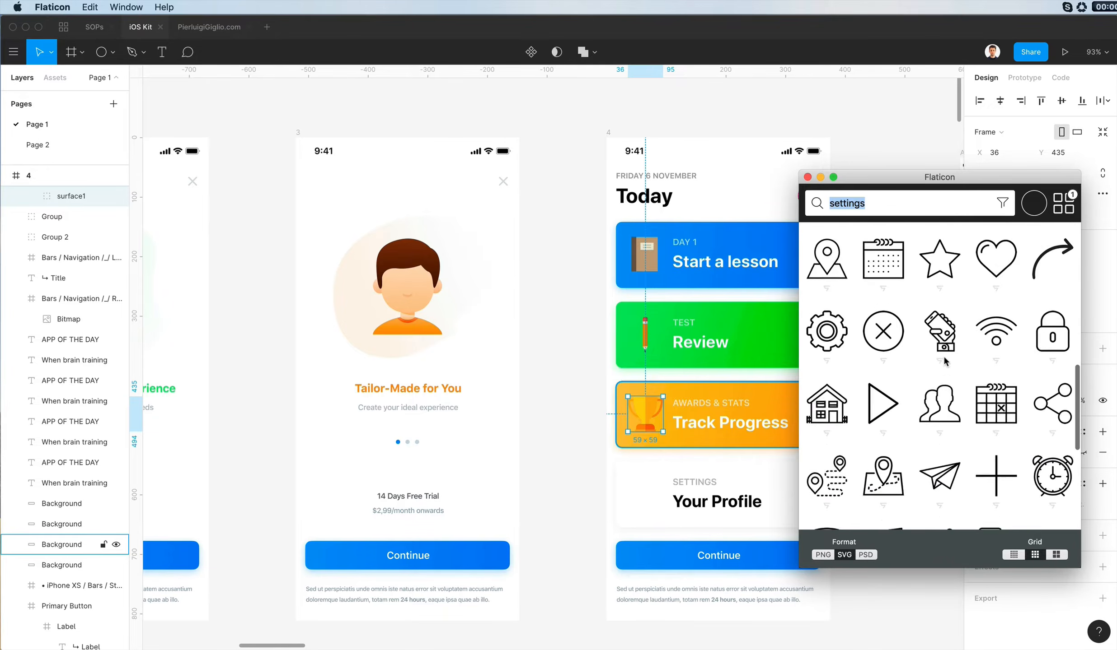
scroll(944, 362, down, 5)
- Search Flaticon for "cog" and place the violet-blue gear icon on the white Your Profile card
text(cog)
key(Return)
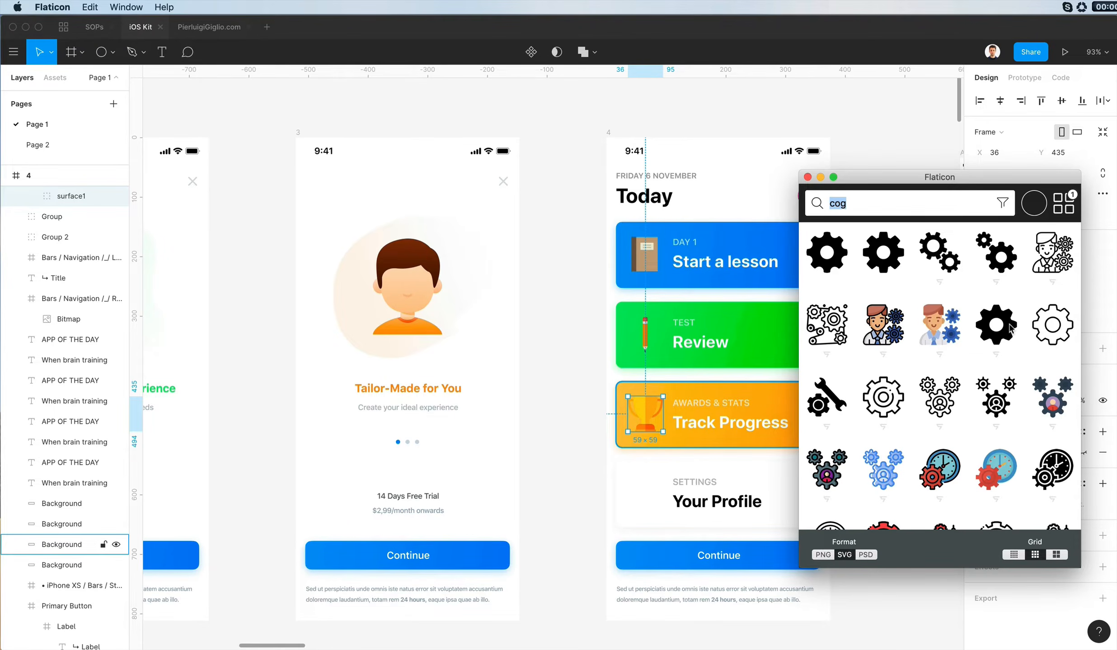
scroll(1009, 329, down, 4)
scroll(1010, 329, down, 8)
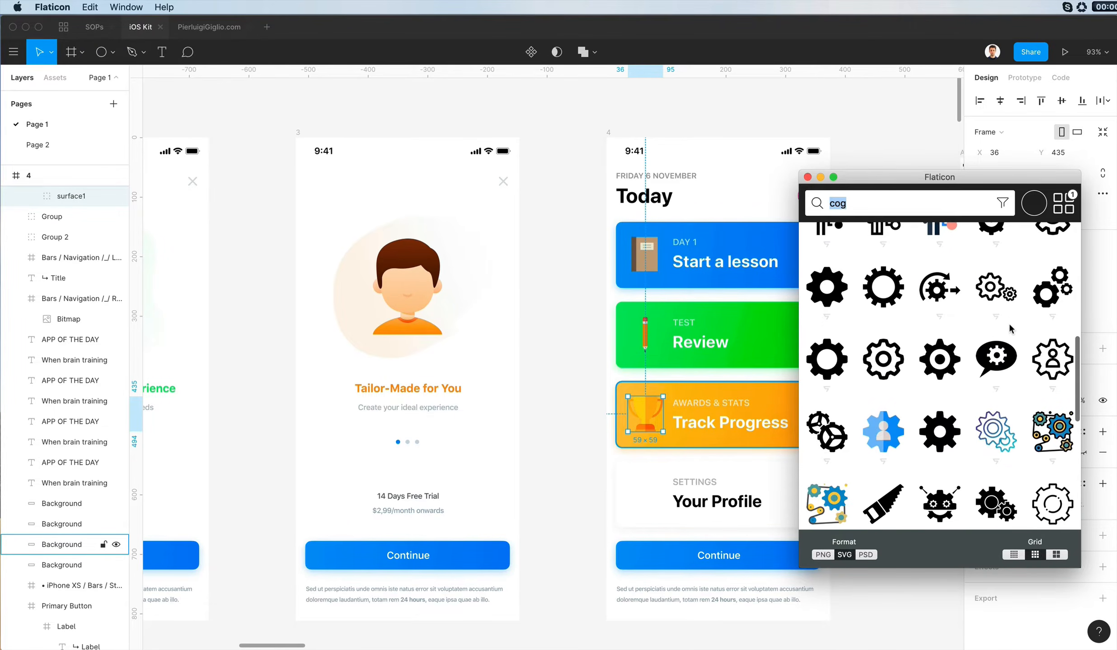
scroll(983, 360, down, 5)
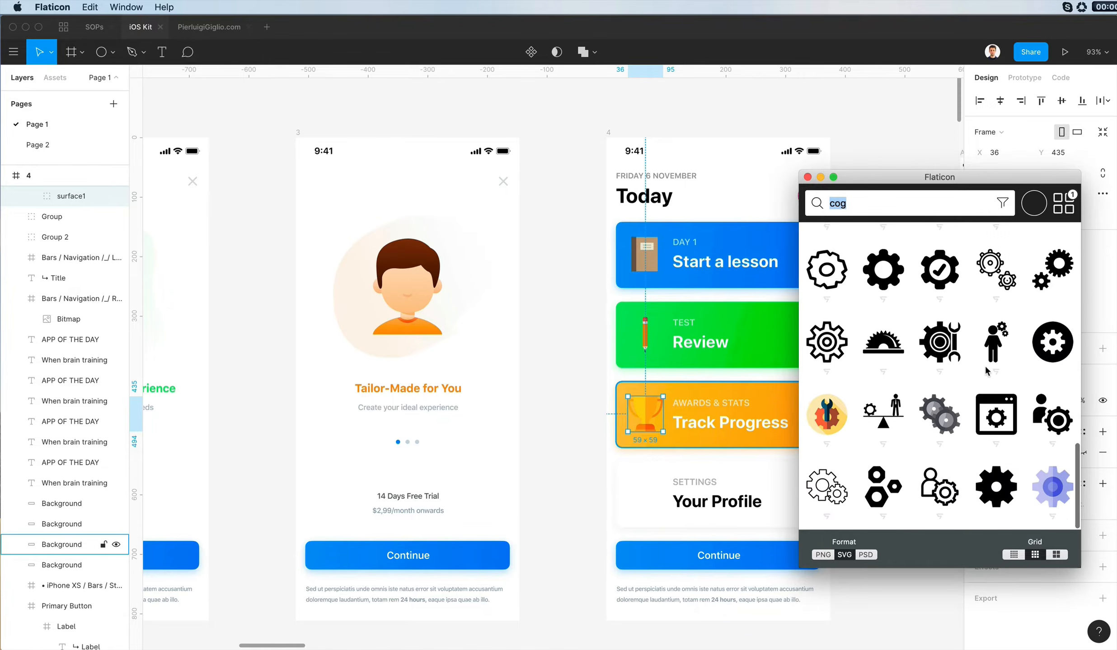
scroll(811, 392, down, 5)
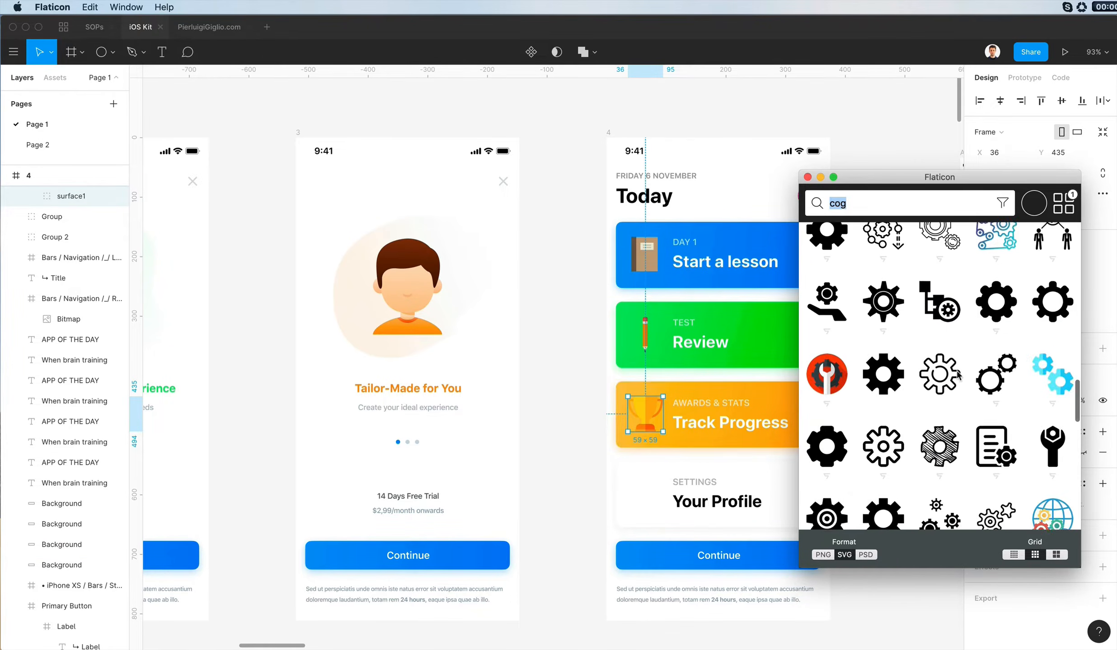
scroll(828, 383, down, 6)
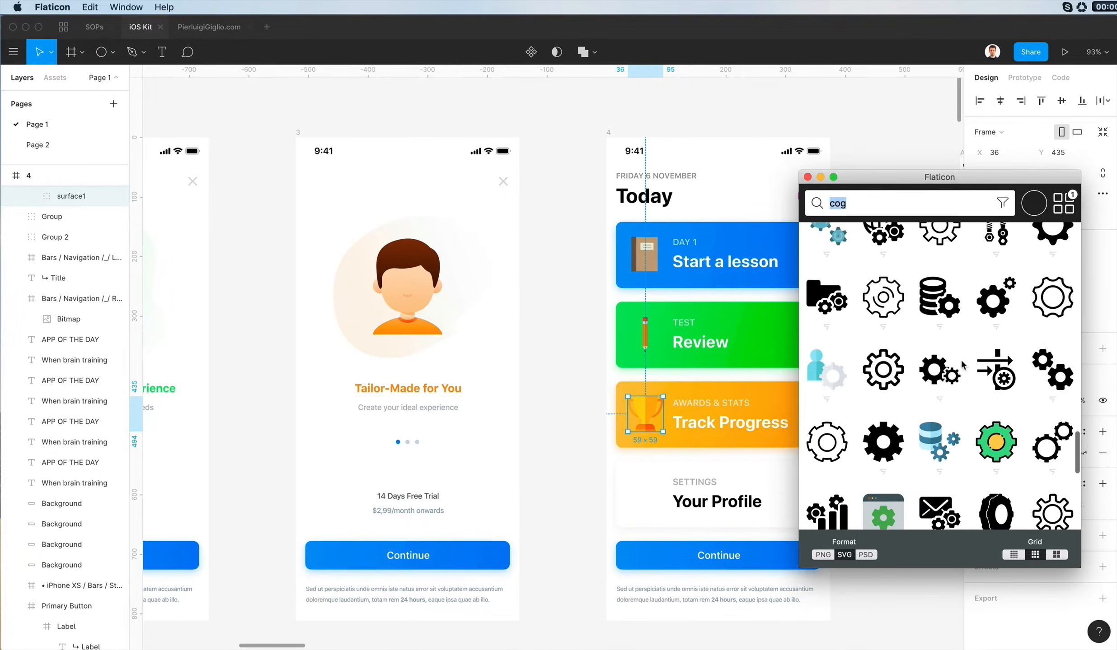
scroll(873, 438, down, 10)
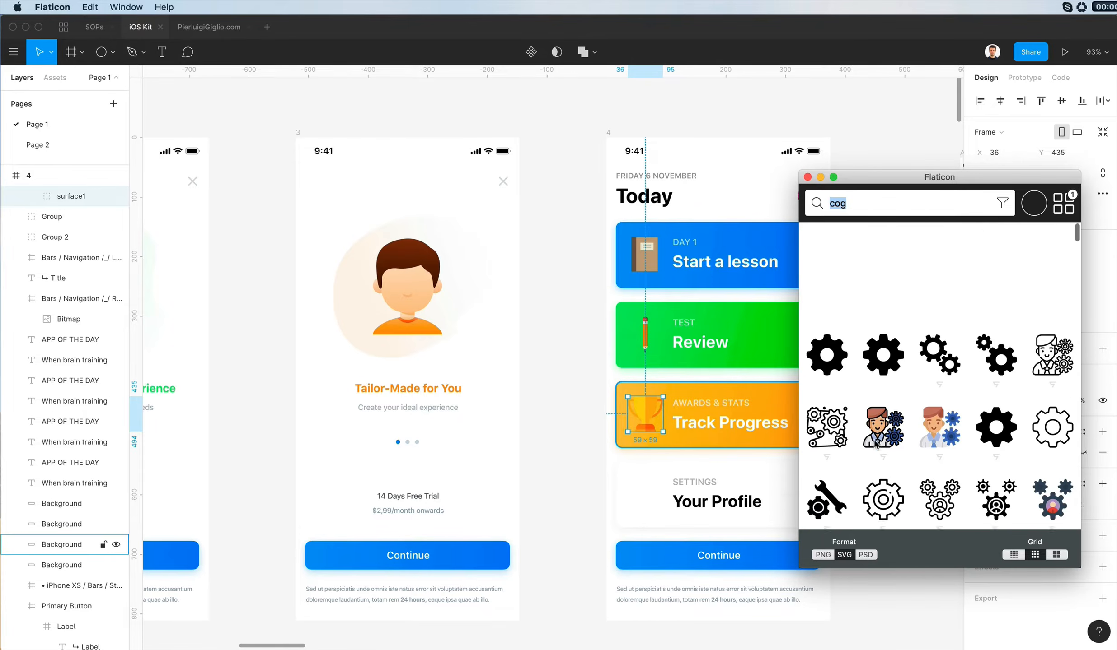
scroll(873, 437, down, 15)
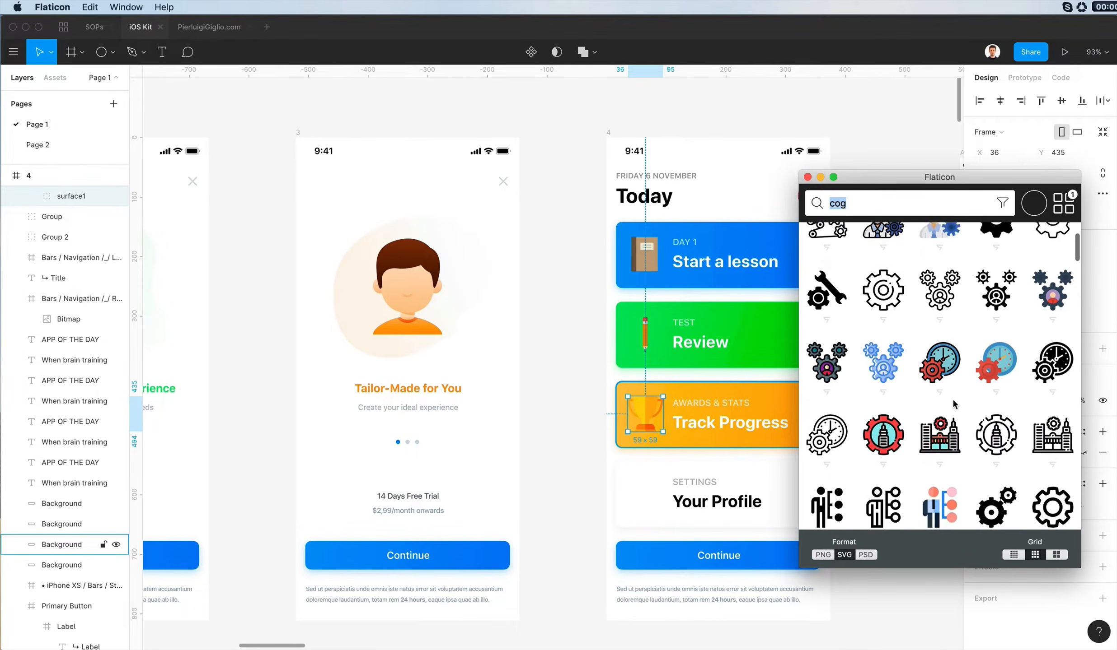
scroll(953, 403, down, 8)
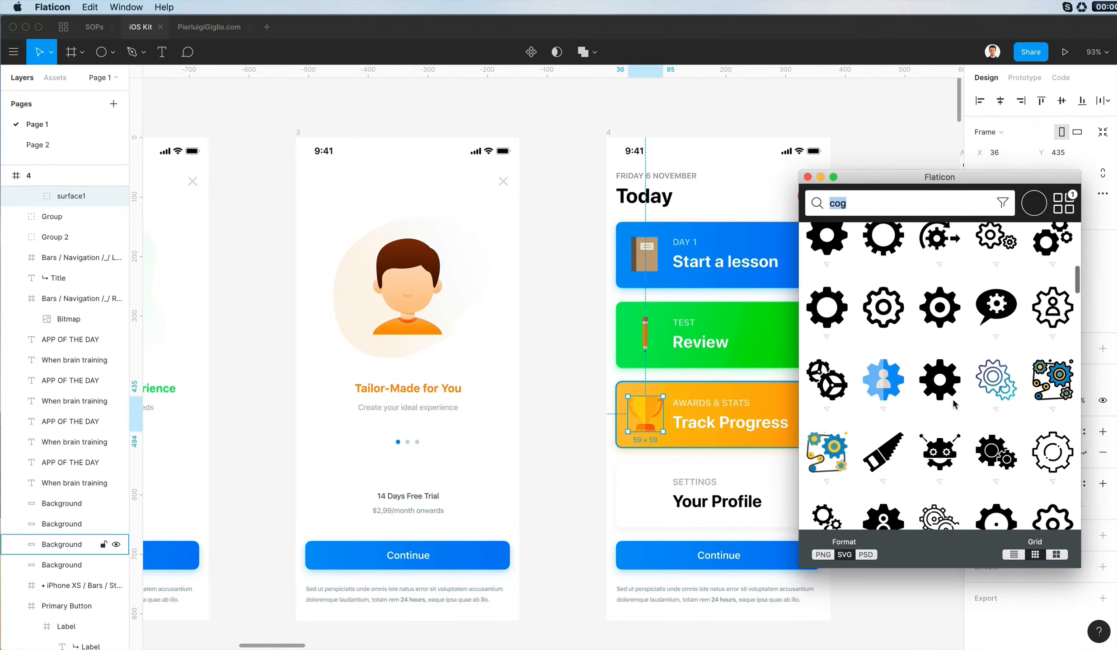
scroll(954, 404, down, 5)
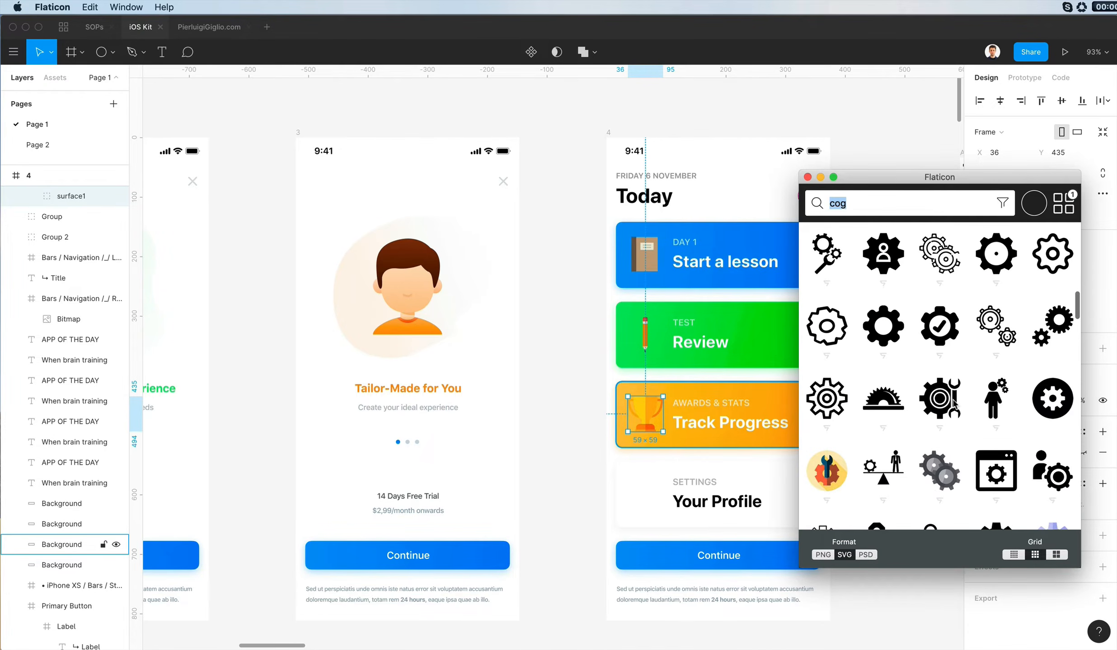
click(1052, 425)
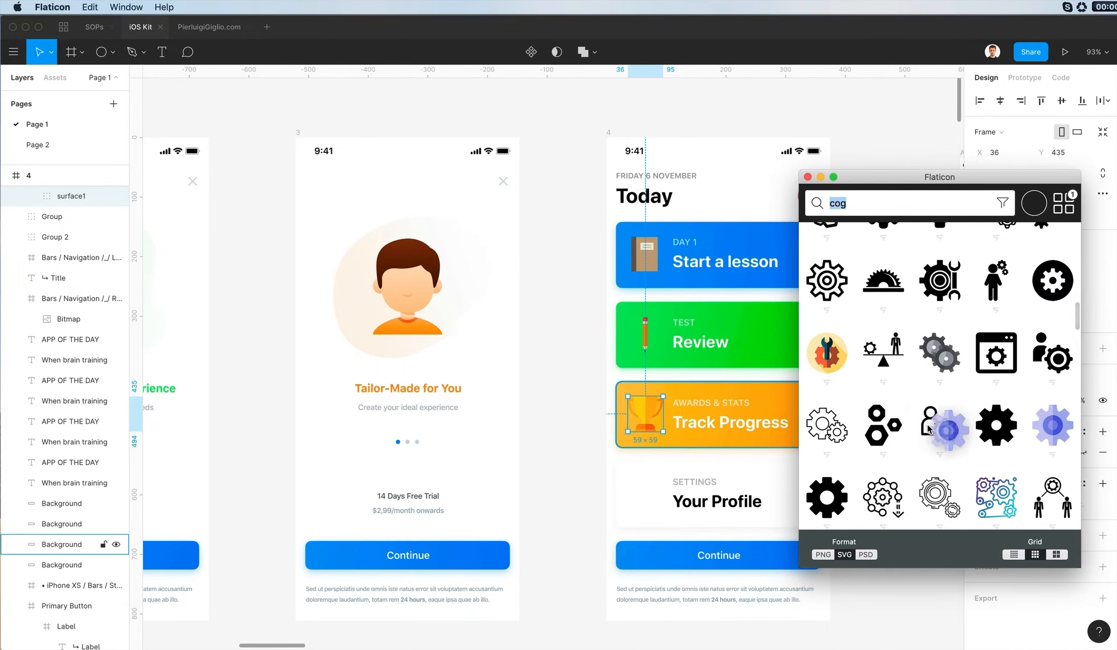
key(k)
drag(750, 330, 640, 501)
- Scale the gear icon on the Your Profile card down to 46 × 46
scroll(641, 501, up, 5)
scroll(652, 484, up, 3)
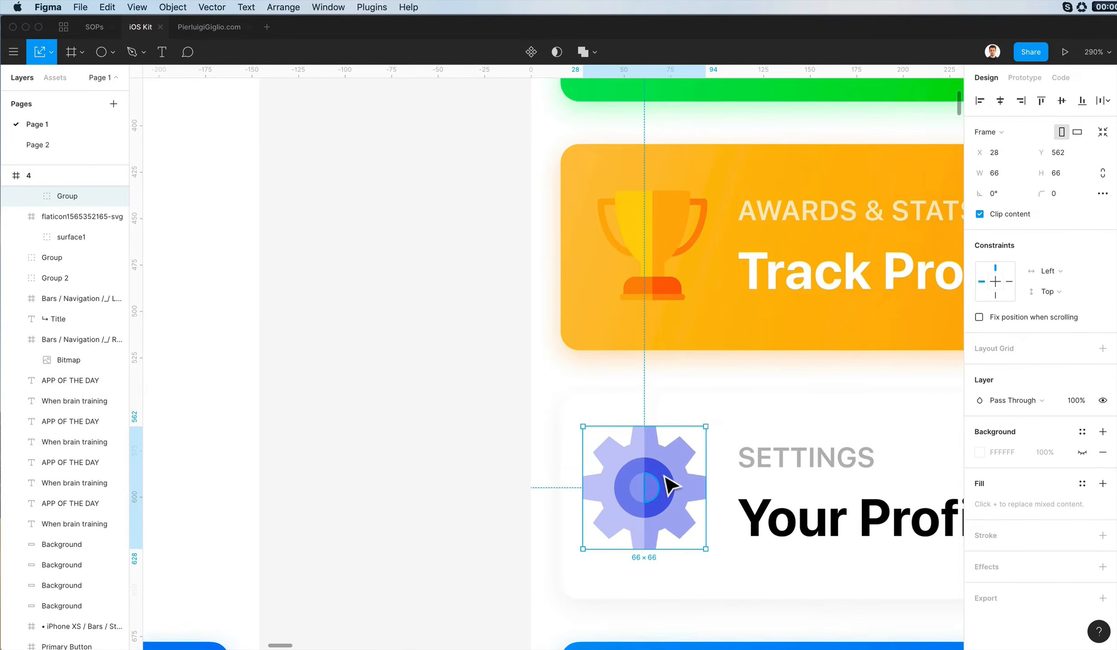
drag(705, 427, 689, 487)
scroll(687, 487, down, 4)
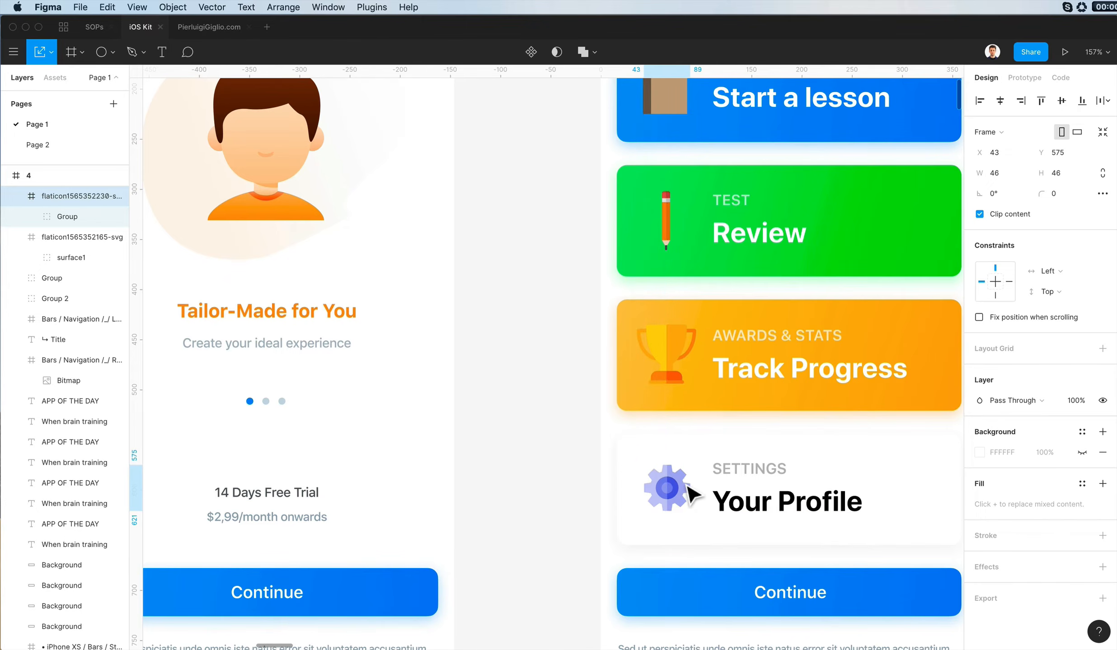
- Add vertical guides at the icons' edges and scale the trophy to 47 × 47 to fit between them
drag(137, 245, 741, 292)
scroll(618, 392, up, 4)
click(733, 321)
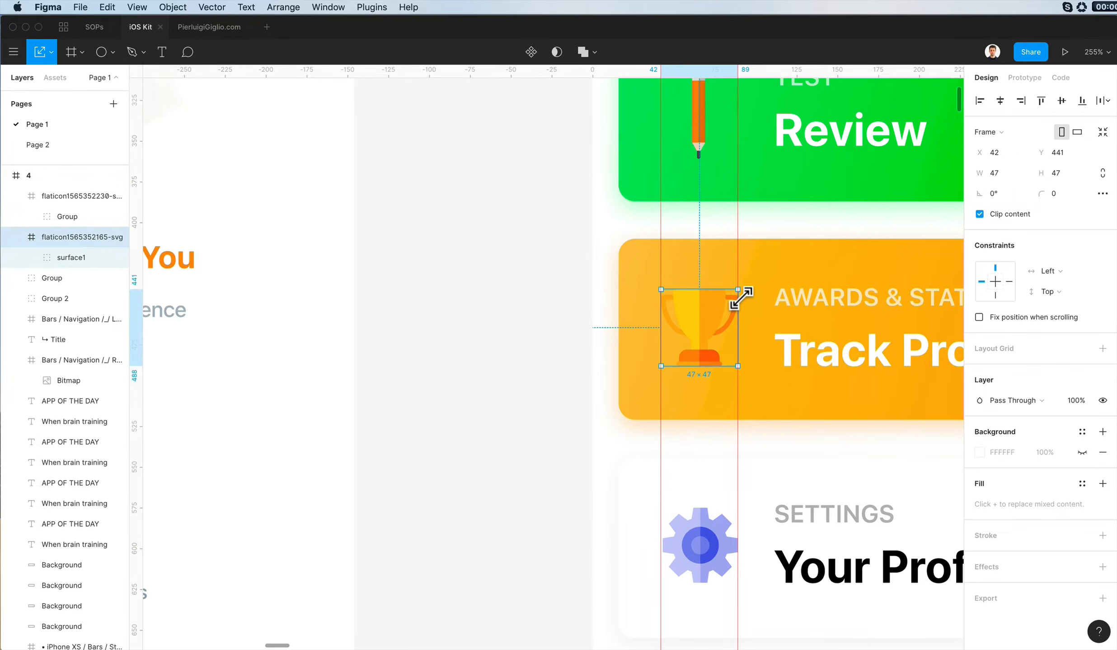
- Check the pencil against the guides and scale the book icon to 42 × 55.36 between them
scroll(736, 301, up, 3)
click(699, 213)
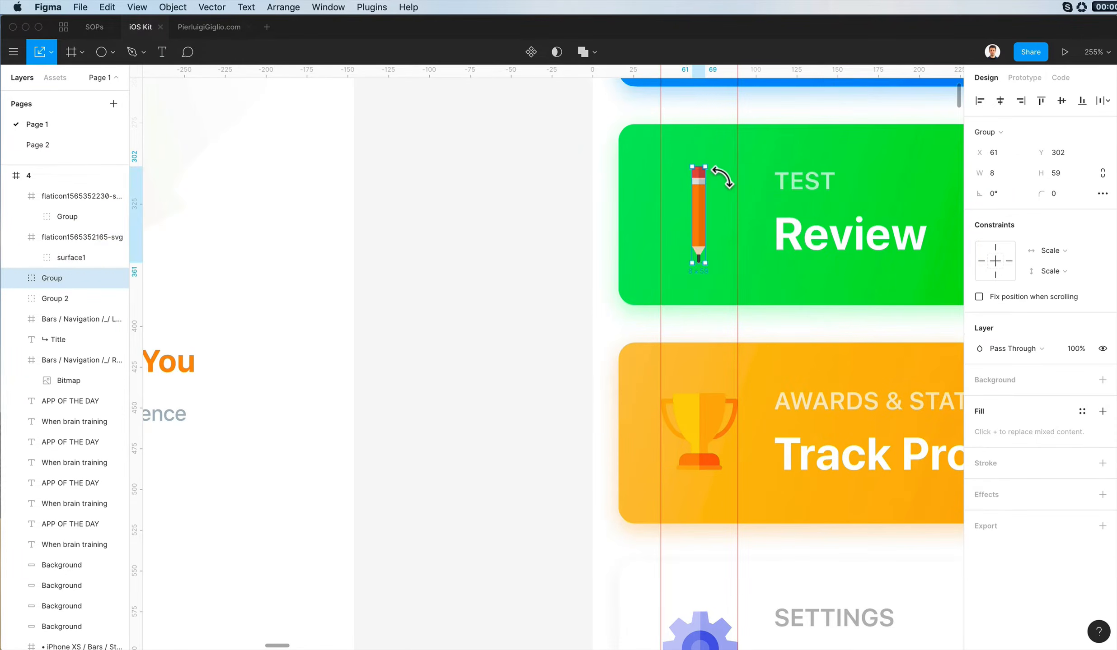
scroll(722, 178, up, 6)
click(713, 289)
drag(734, 275, 738, 274)
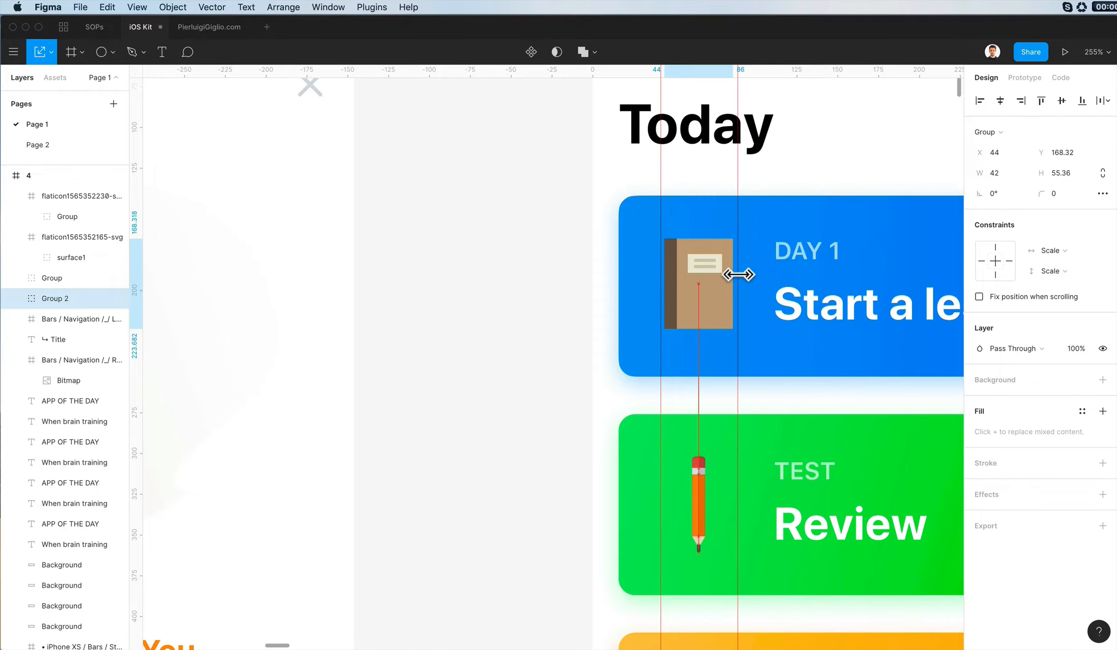
- Apply the blue card's gradient and shadow properties to the book's brown cover and set its corner radius to 3
scroll(723, 294, up, 3)
click(773, 199)
scroll(786, 239, down, 6)
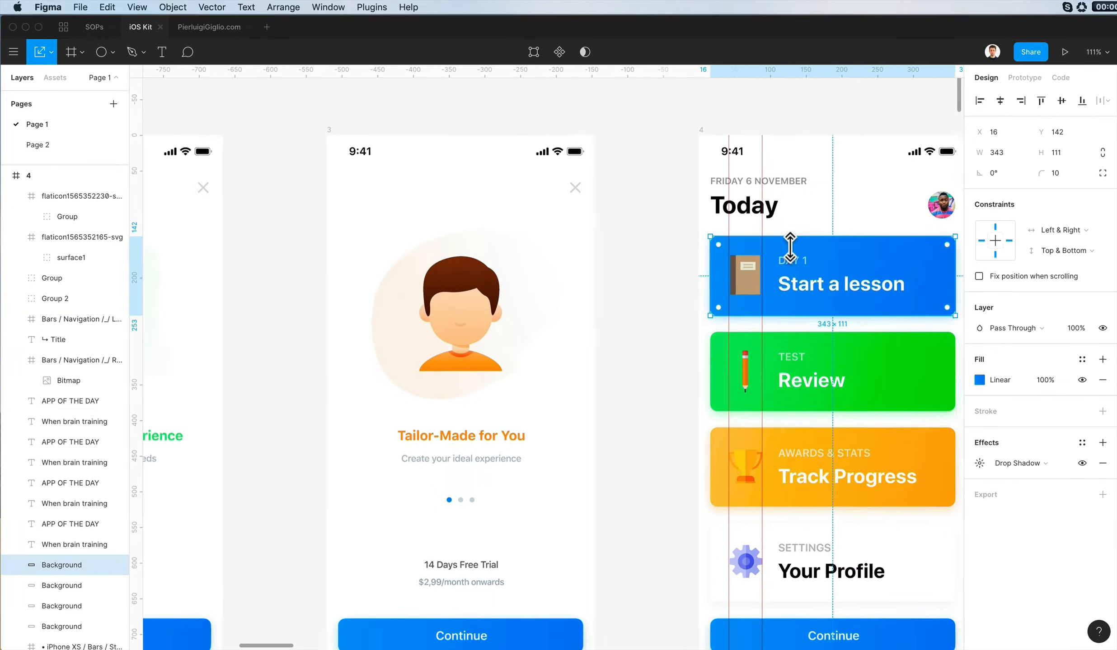
scroll(786, 244, right, 2)
scroll(785, 244, up, 1)
scroll(788, 253, right, 2)
scroll(554, 316, up, 4)
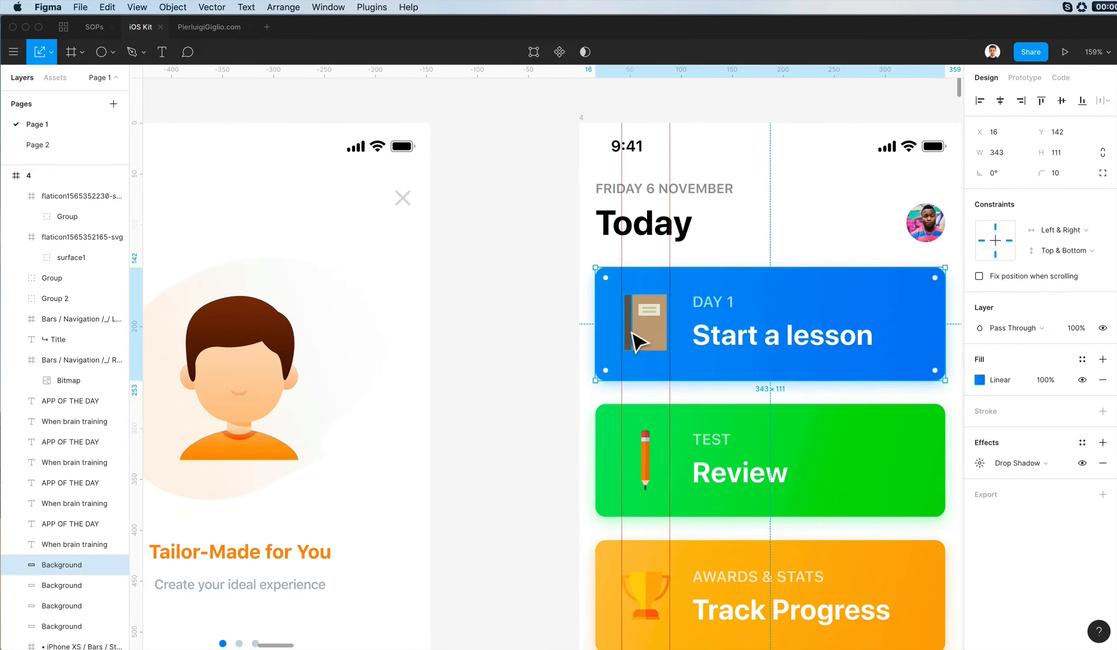
scroll(608, 325, up, 4)
super+click(674, 365)
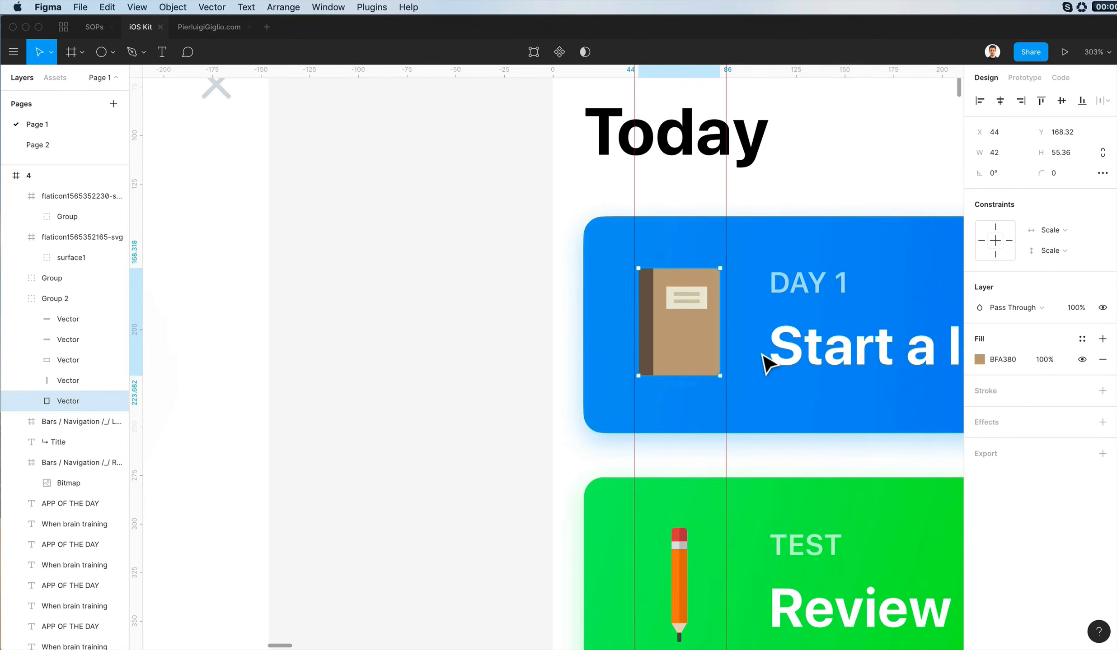
click(745, 360)
super+click(703, 357)
scroll(678, 357, down, 1)
key(super+alt+v)
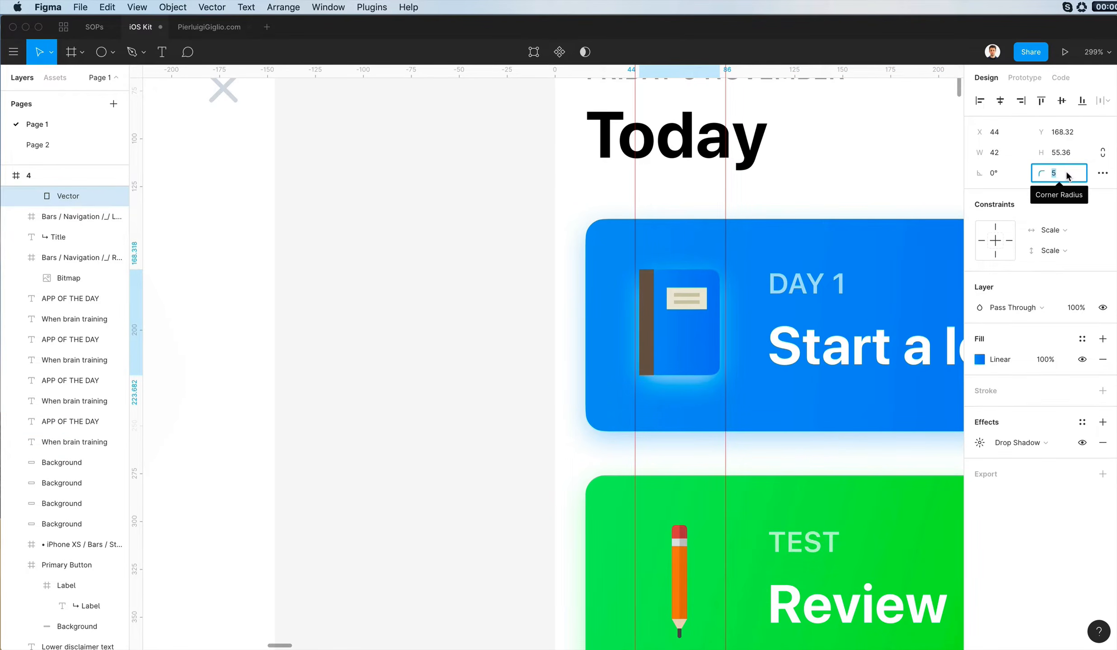
text(3)
key(Return)
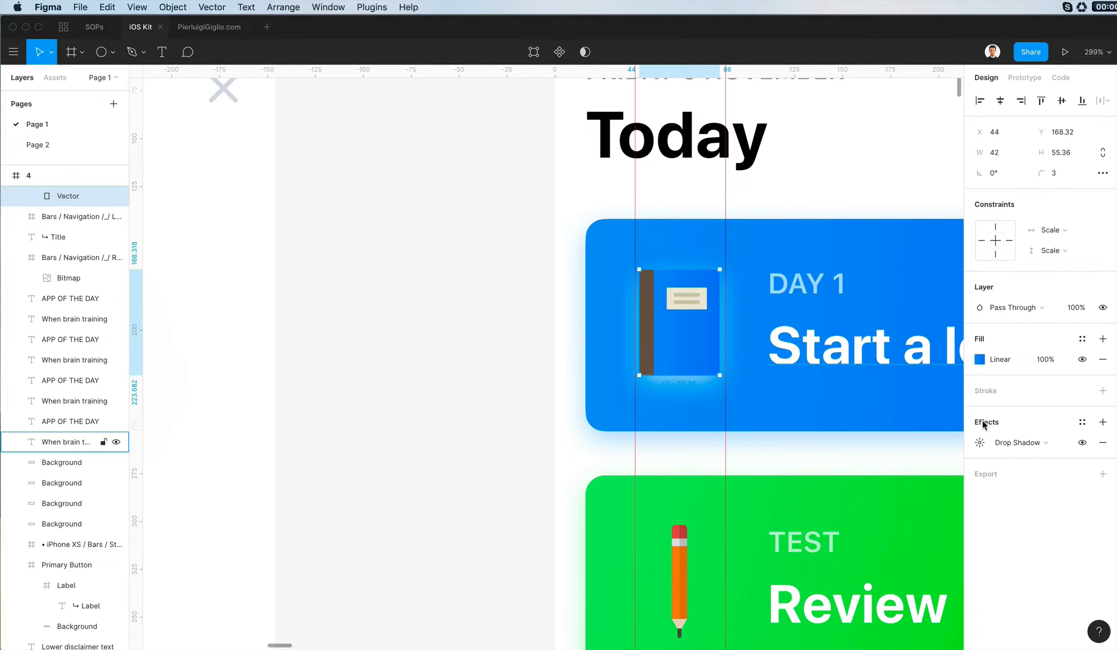
- Darken the blue gradient stops of the book cover's fill so it stands out from the card
click(978, 359)
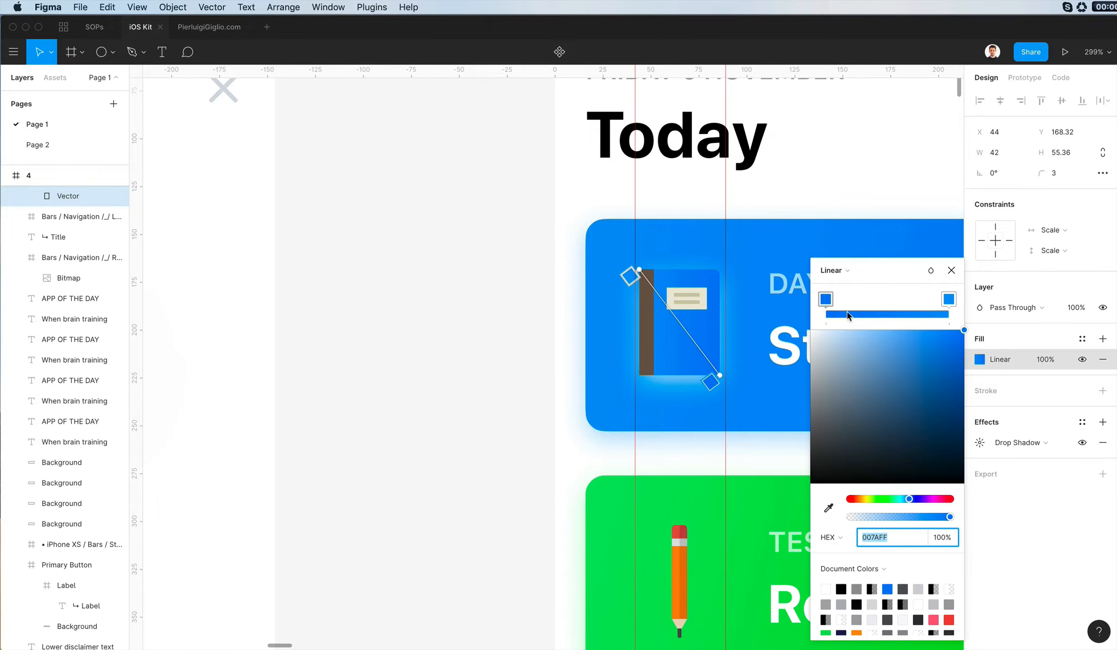
click(949, 299)
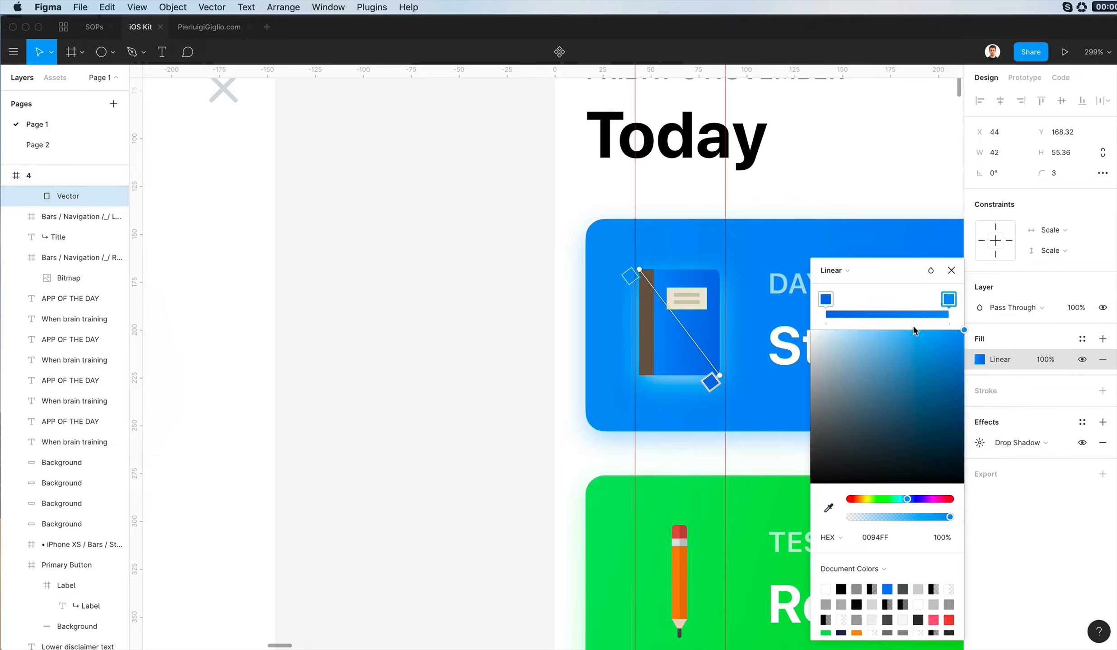
click(938, 326)
drag(949, 317, 952, 315)
click(764, 321)
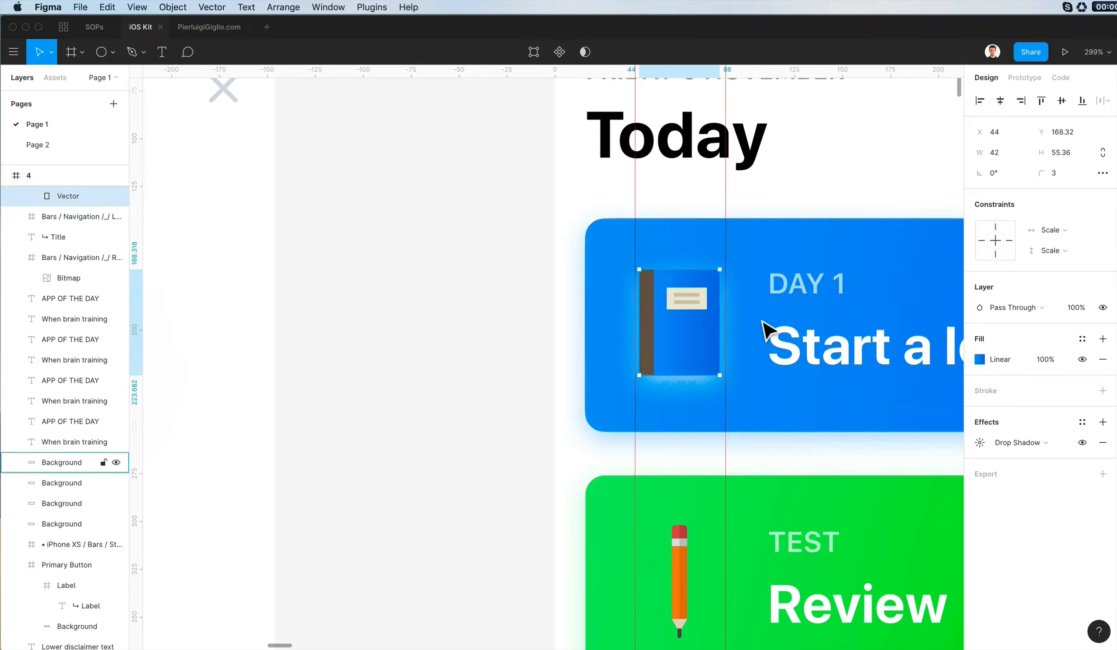
- Recolour the label rectangle on the book with blue 0170E7 sampled from the cover
scroll(703, 296, up, 5)
click(704, 297)
key(i)
click(739, 411)
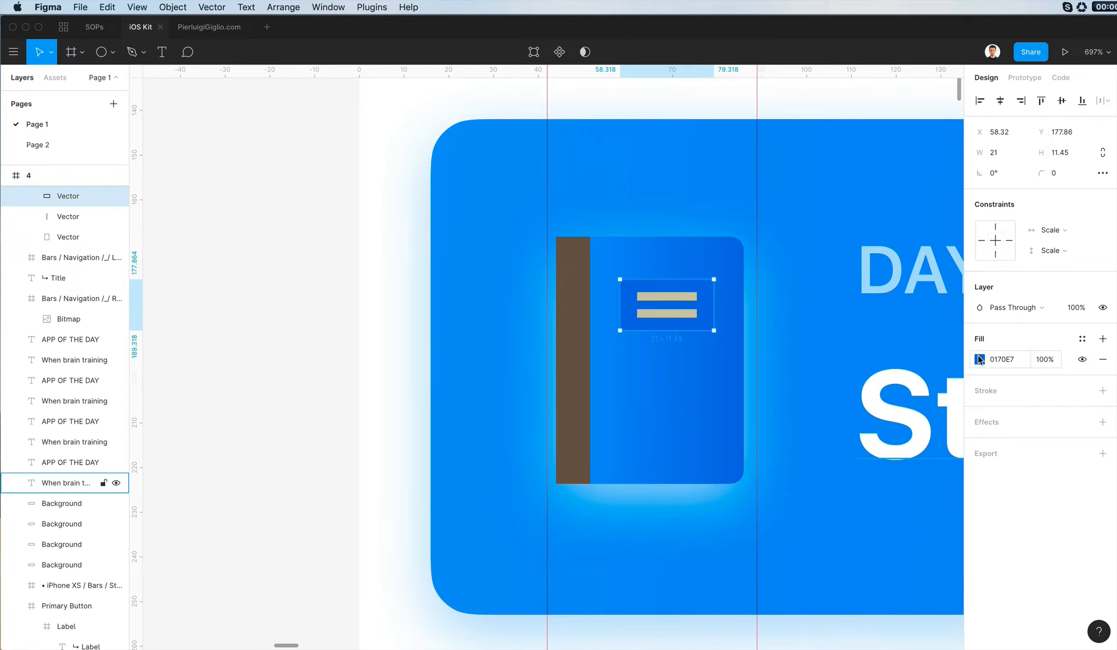
- Give the book's label rectangle a diagonal linear gradient with fully opaque blue stops, including 006BDD
click(979, 360)
click(831, 316)
click(829, 333)
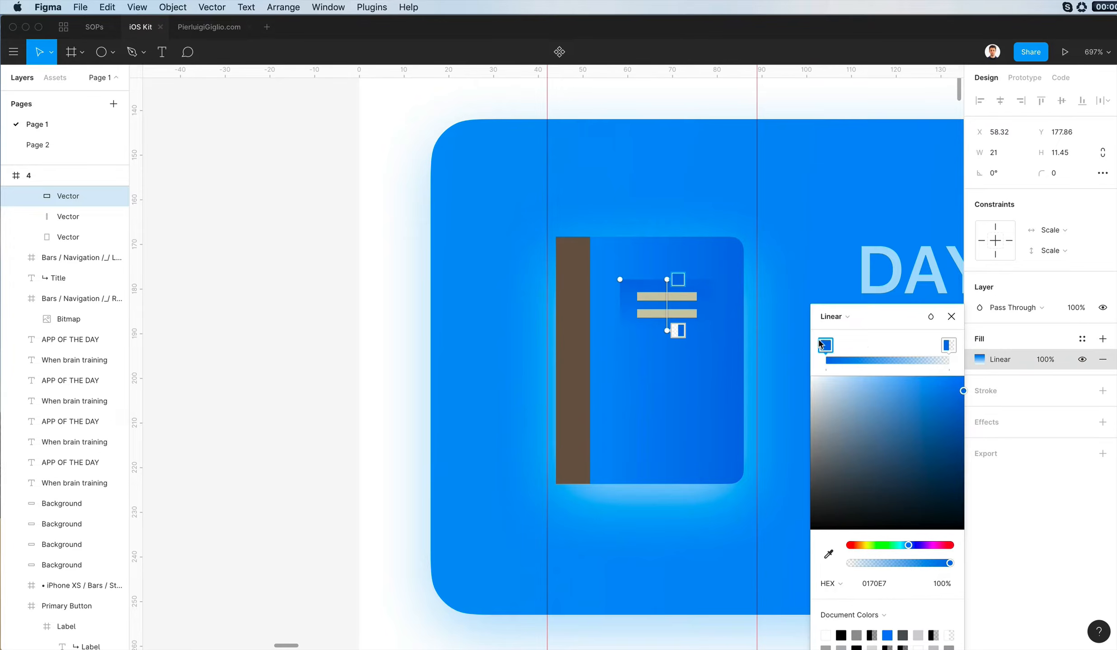
drag(686, 292, 636, 289)
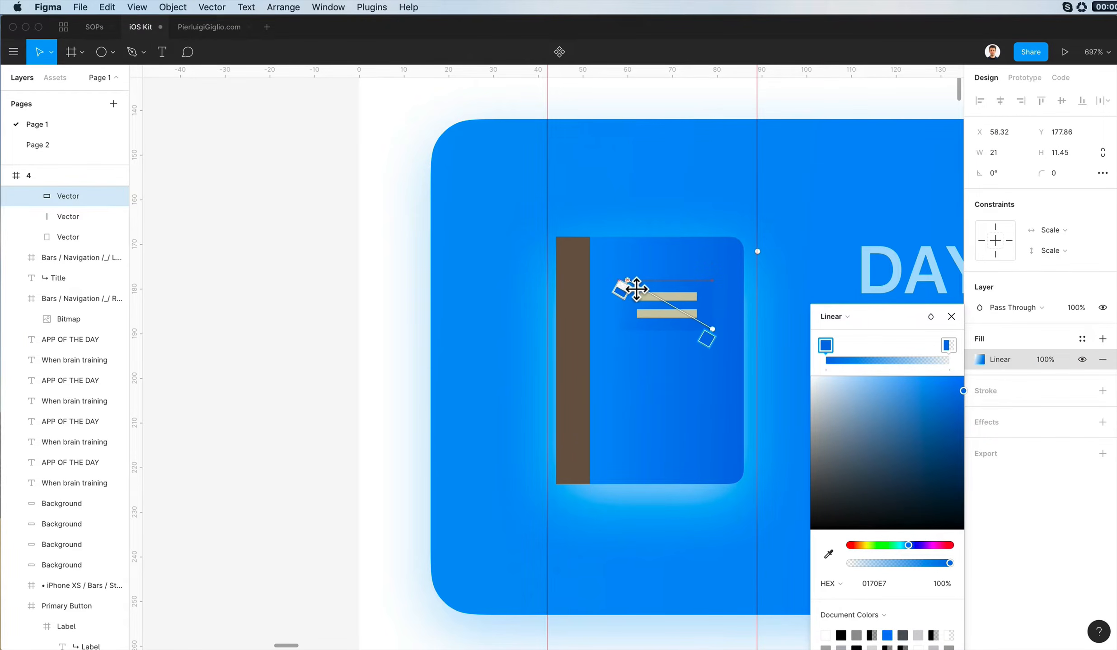
drag(913, 562, 1080, 564)
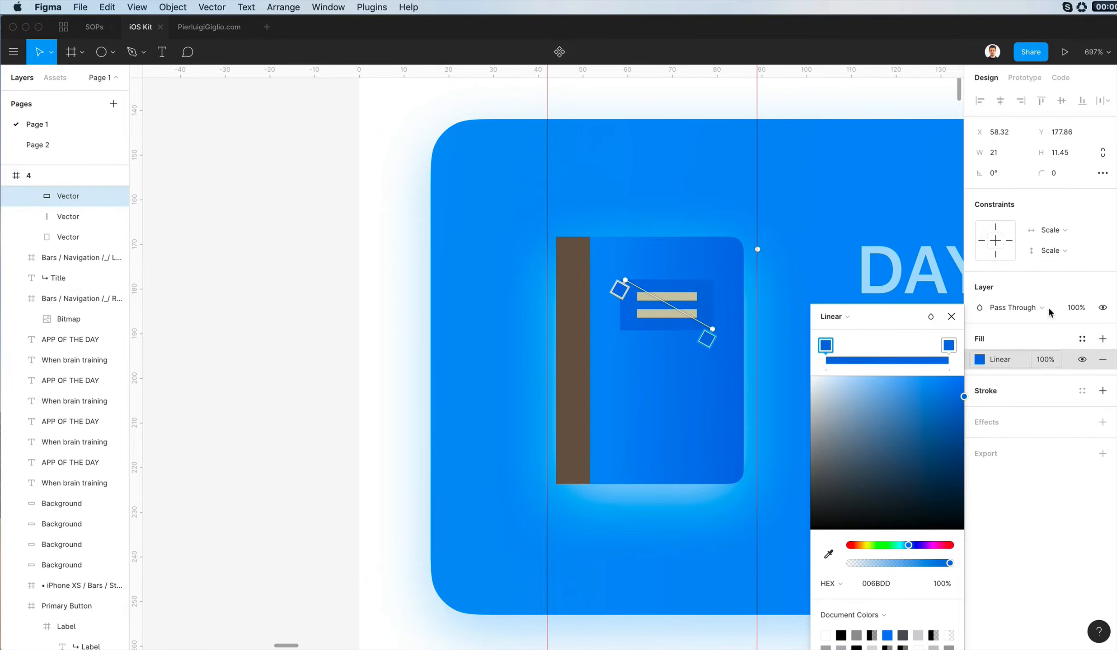
- Set the corner radius of the book's label rectangle to 2
click(1062, 172)
text(3)
key(Return)
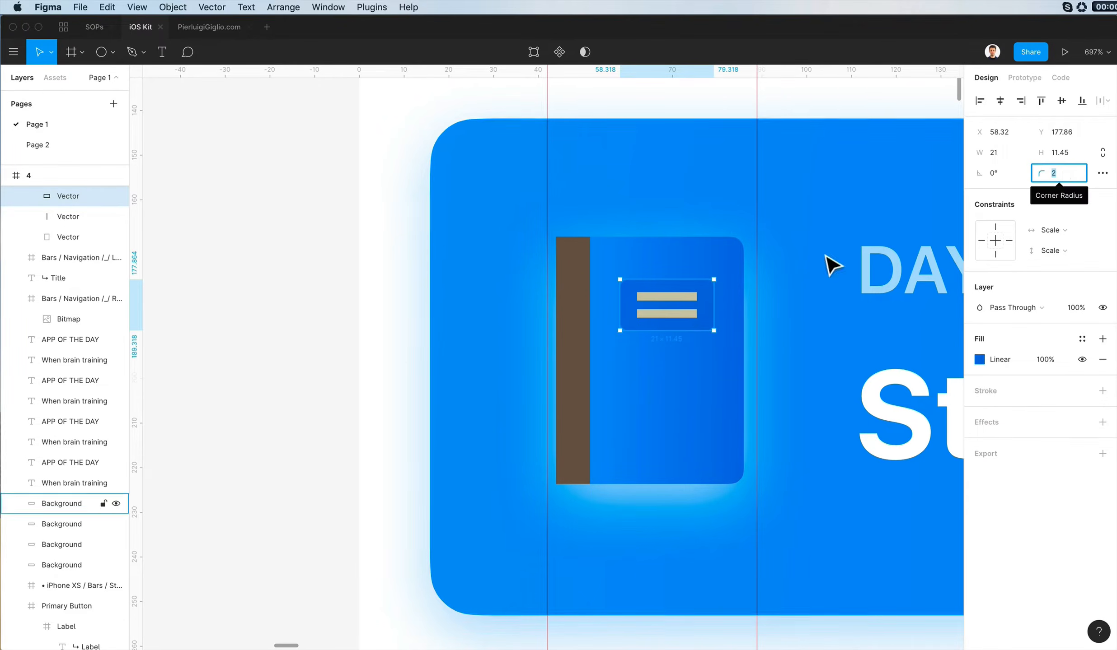
- Recolour the two beige lines on the book's label with a sampled blue lightened to 70C0FF and set their corner radius to 1
click(675, 297)
shift+click(689, 314)
key(i)
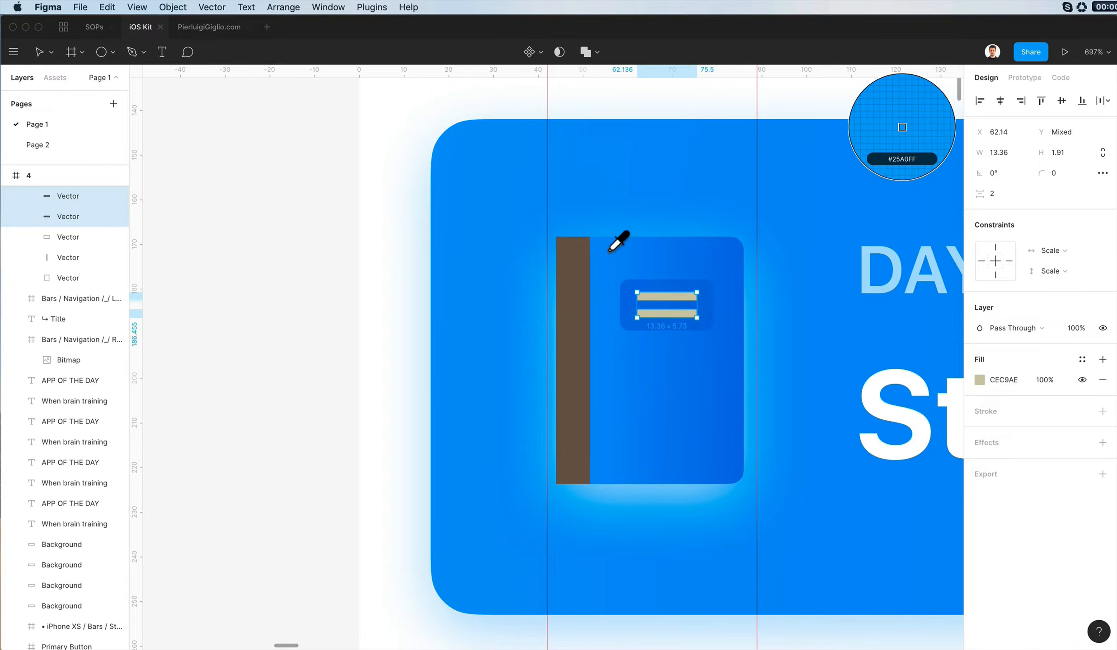
click(608, 236)
key(Escape)
click(671, 297)
shift+click(680, 314)
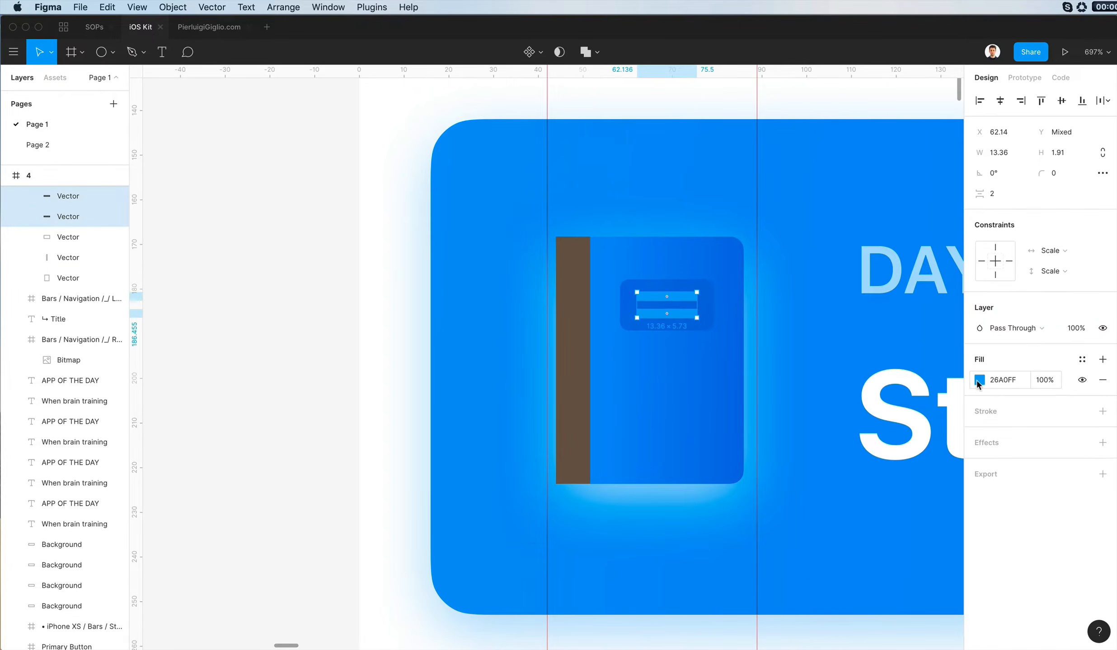
click(976, 379)
click(894, 323)
click(1056, 170)
text(1)
key(Return)
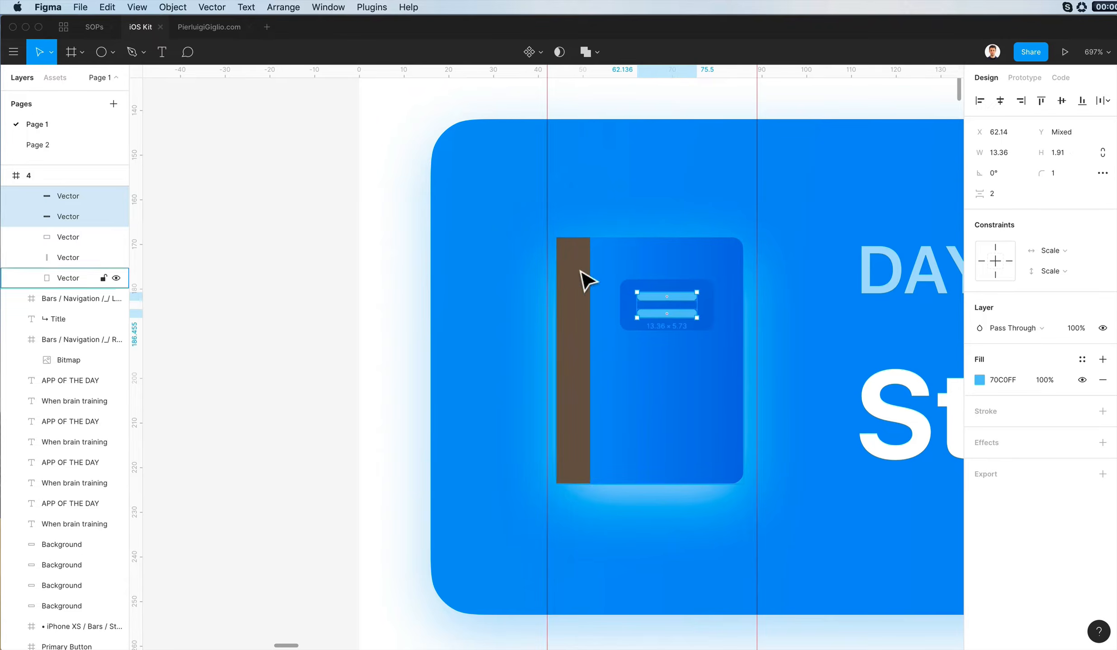
- Recolour the book's brown spine with blue sampled from the cover and darken it to 0062C7
click(583, 280)
key(i)
click(728, 474)
click(978, 359)
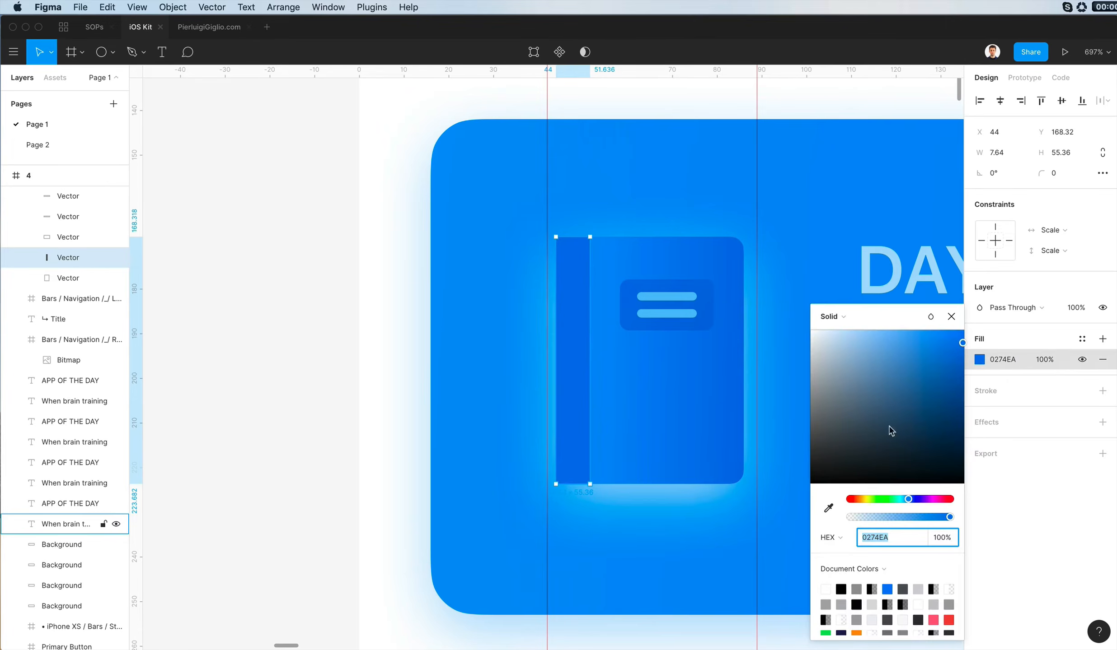
drag(962, 342, 999, 365)
key(Escape)
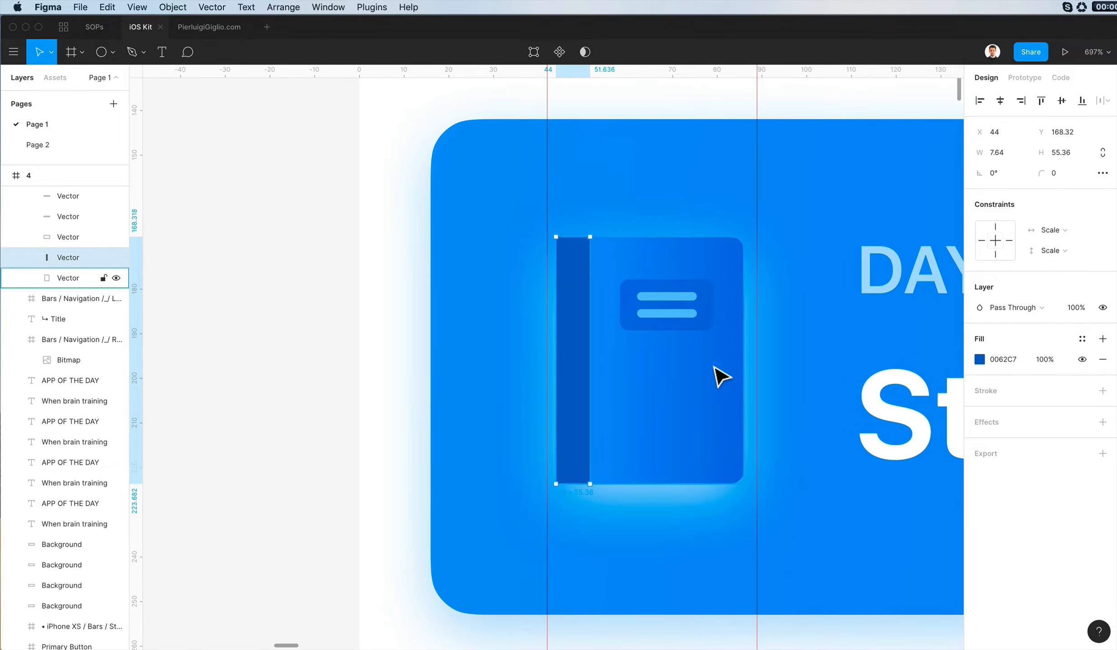
click(329, 230)
- Try to recolour the book cover's drop shadow with a colour sampled from the book's lower edge, and undo it
click(690, 424)
double_click(730, 397)
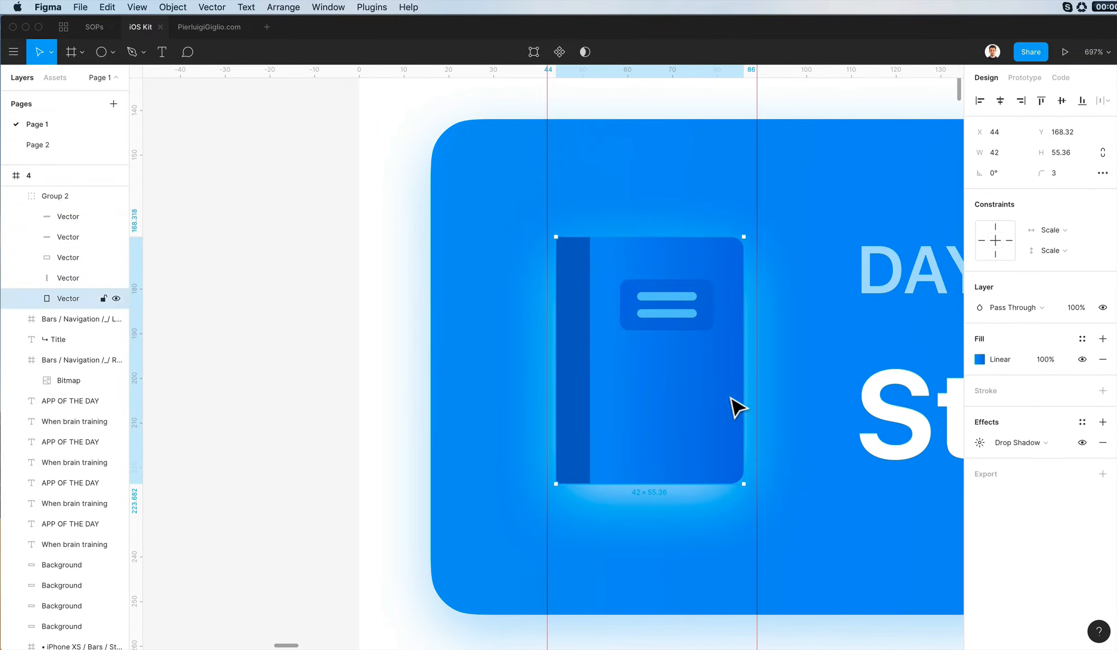
click(976, 442)
click(825, 516)
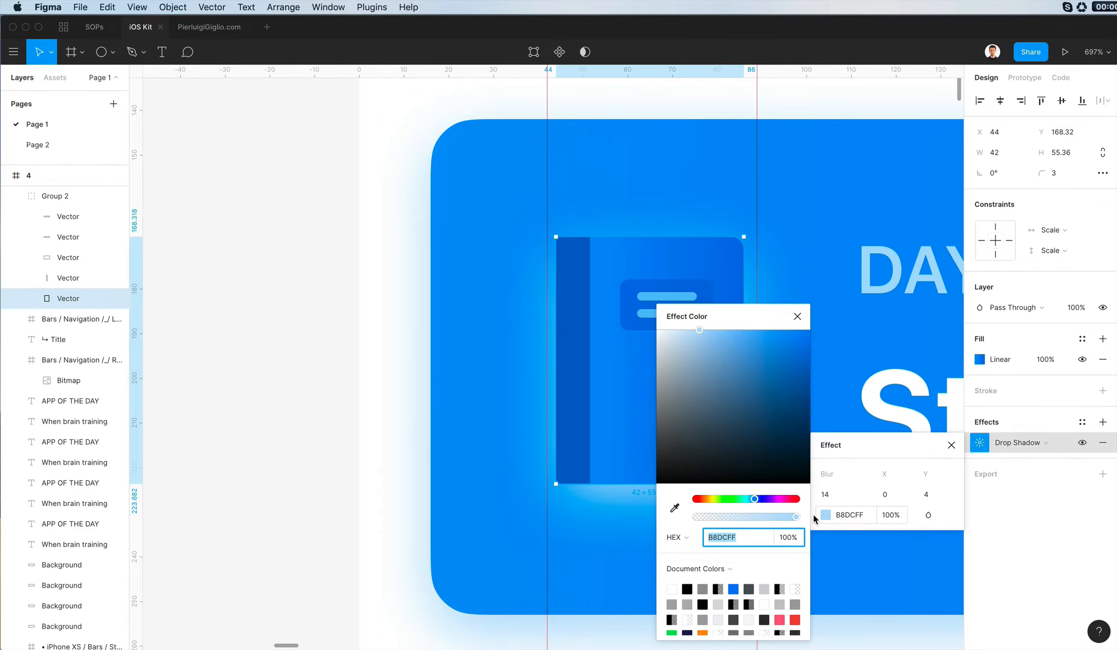
key(ctrl+c)
click(577, 481)
scroll(562, 460, down, 5)
scroll(562, 460, right, 3)
key(super+z)
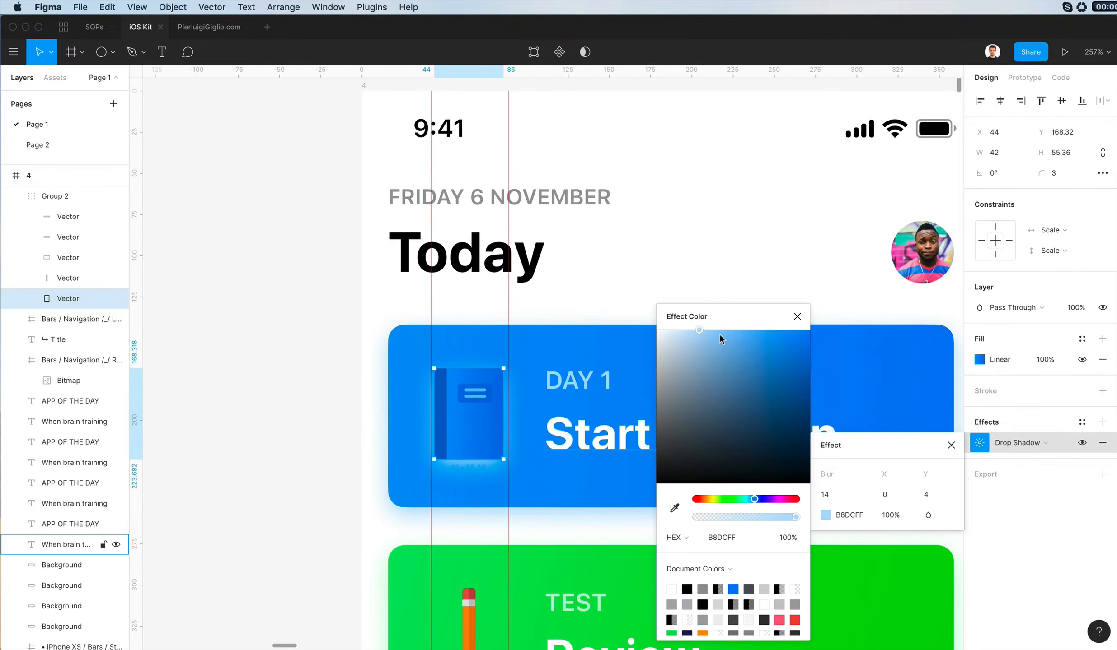
- Deepen the book cover's drop shadow colour to 61B0FF and set its blur to 24
drag(703, 330, 730, 327)
drag(728, 327, 773, 312)
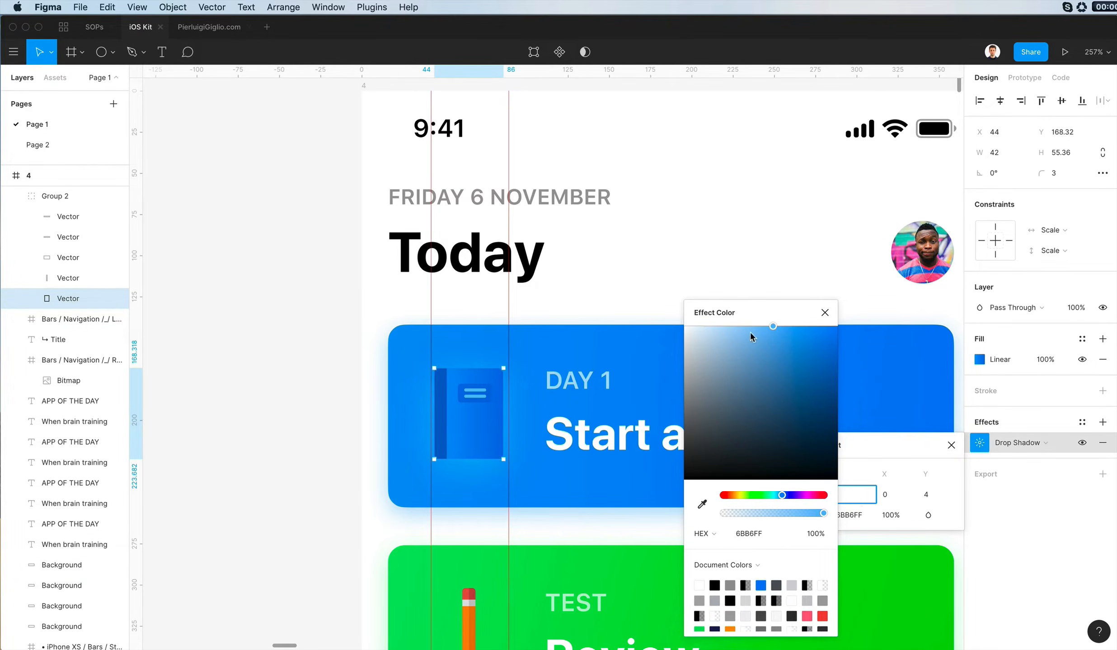
drag(750, 333, 800, 294)
scroll(574, 307, down, 5)
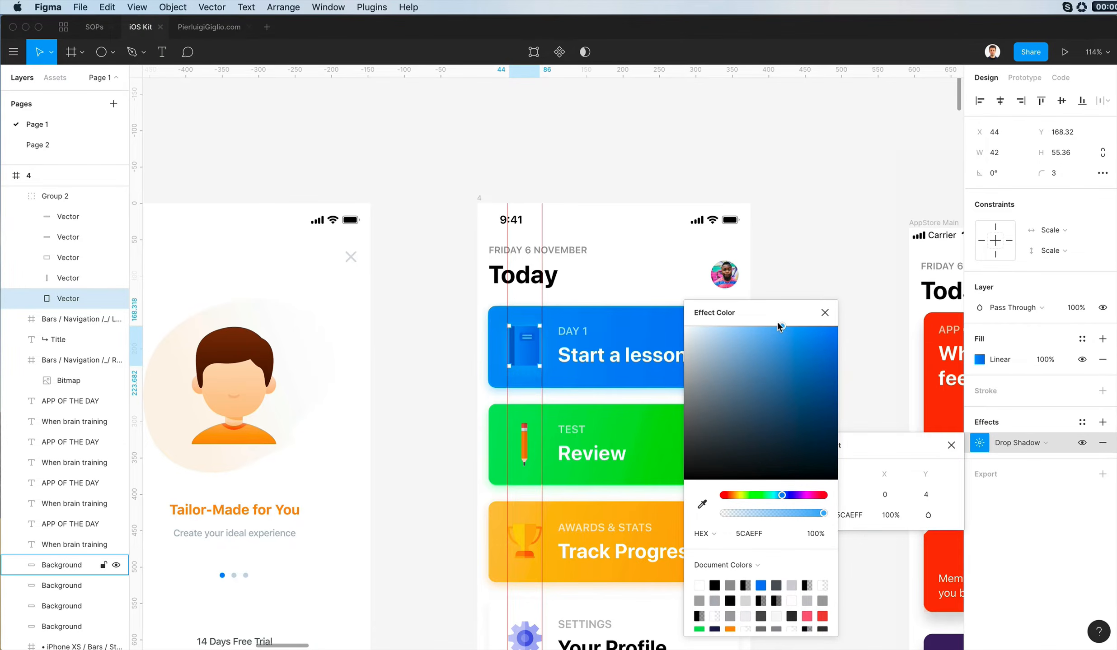
click(777, 325)
click(823, 313)
click(827, 311)
scroll(827, 311, down, 2)
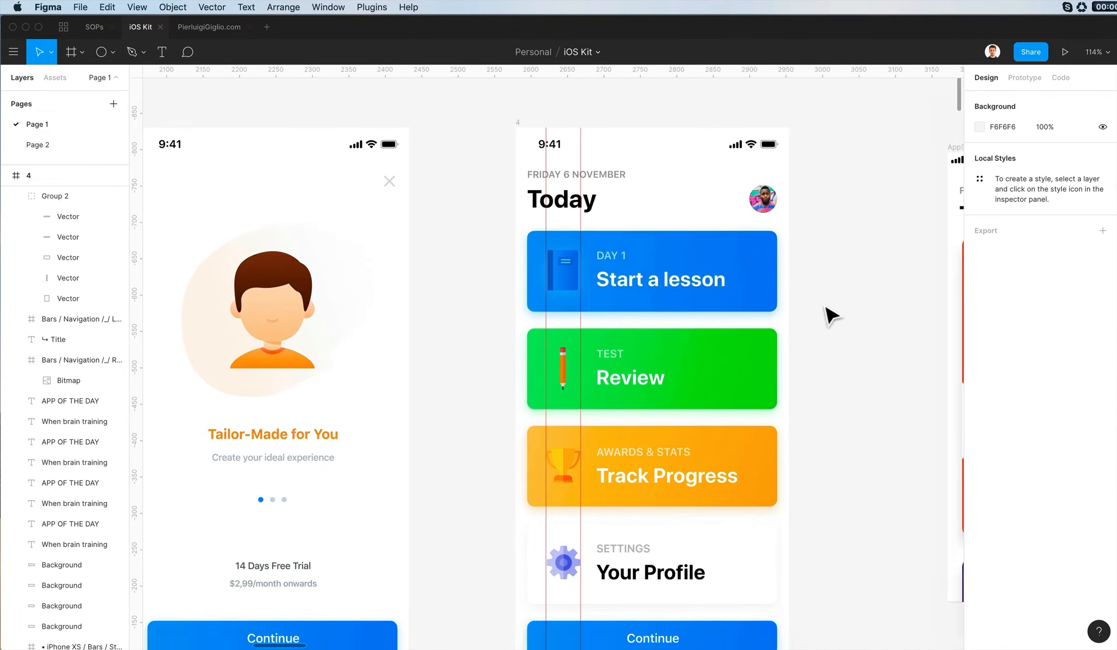
- Lighten the darker stop of the book cover's gradient to 007AFF, undoing the lighter 53A5FF attempt
scroll(577, 291, up, 3)
super+click(578, 291)
scroll(577, 290, up, 3)
click(981, 360)
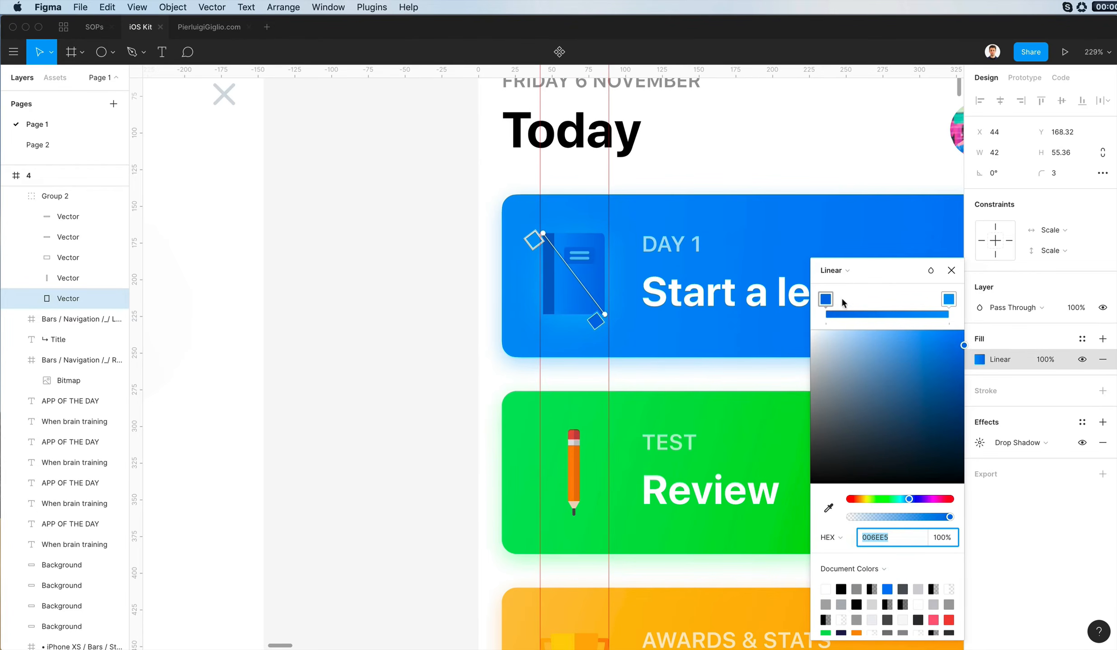
drag(935, 319, 912, 317)
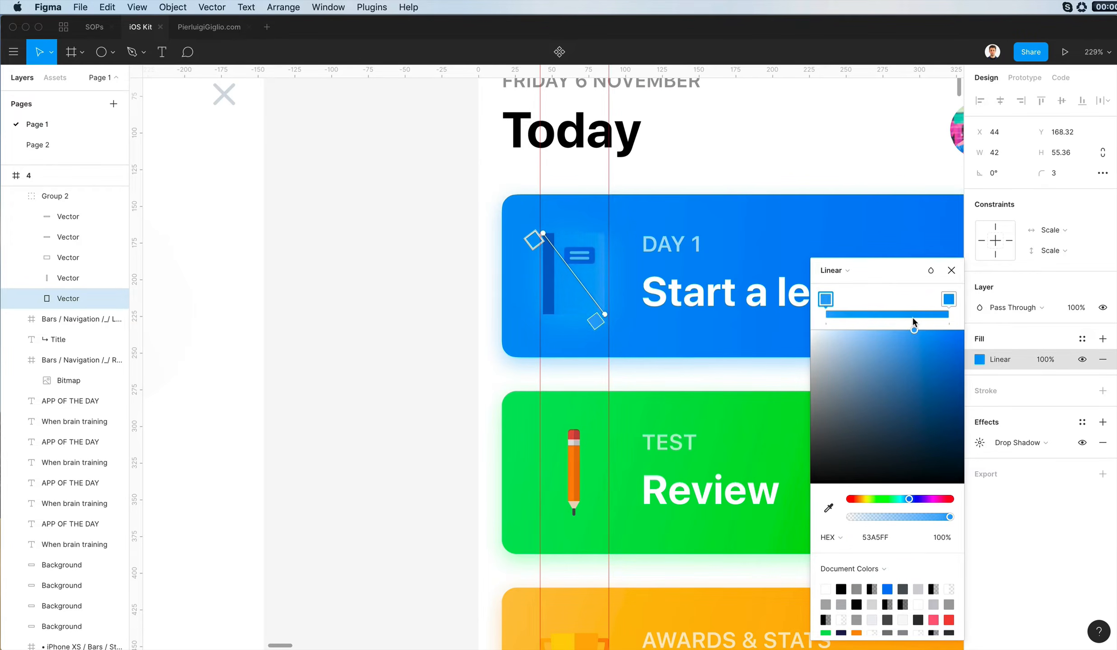
key(super+z)
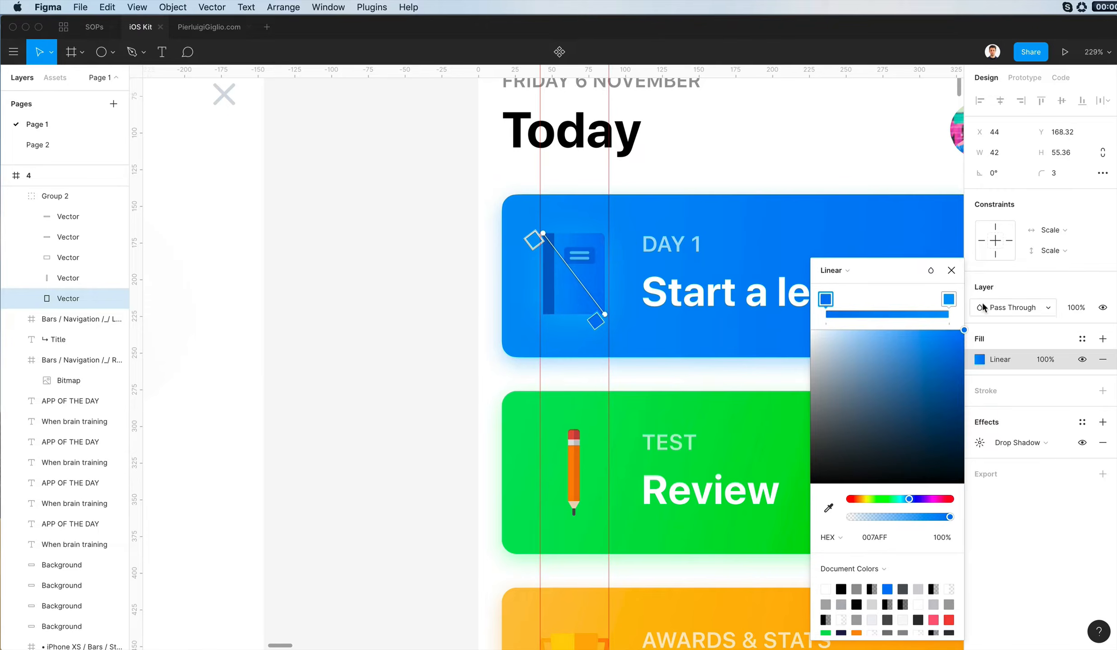
click(461, 376)
scroll(494, 364, down, 5)
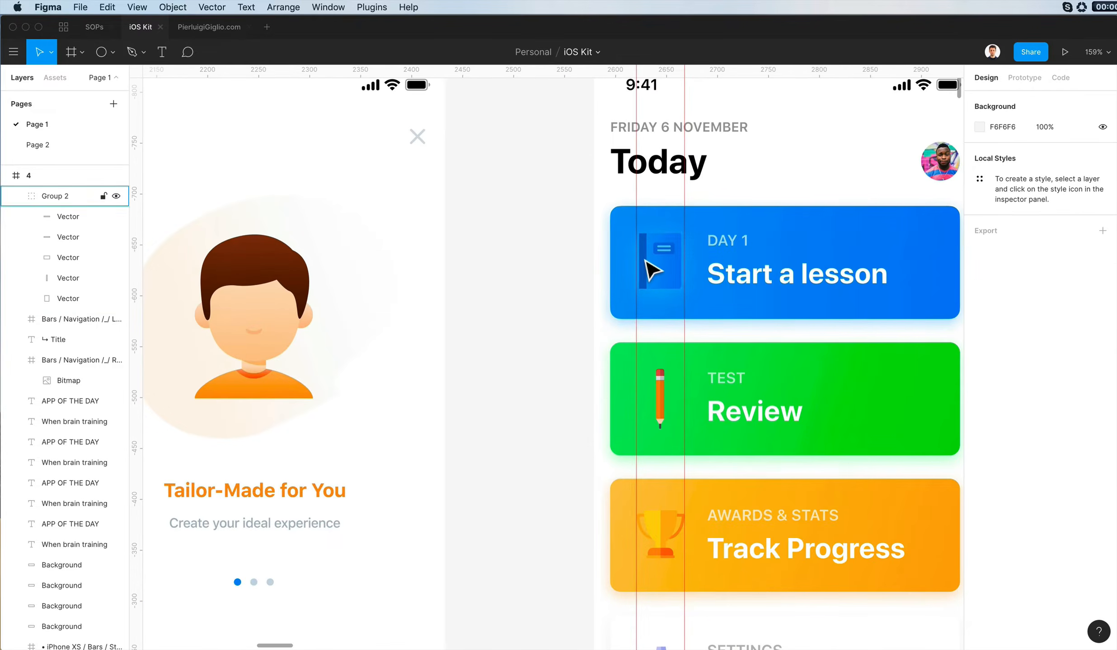
- Give the book's spine a horizontal linear gradient with fully opaque stops, from 0050A4 to 0062C7
double_click(651, 270)
scroll(650, 270, up, 5)
click(979, 359)
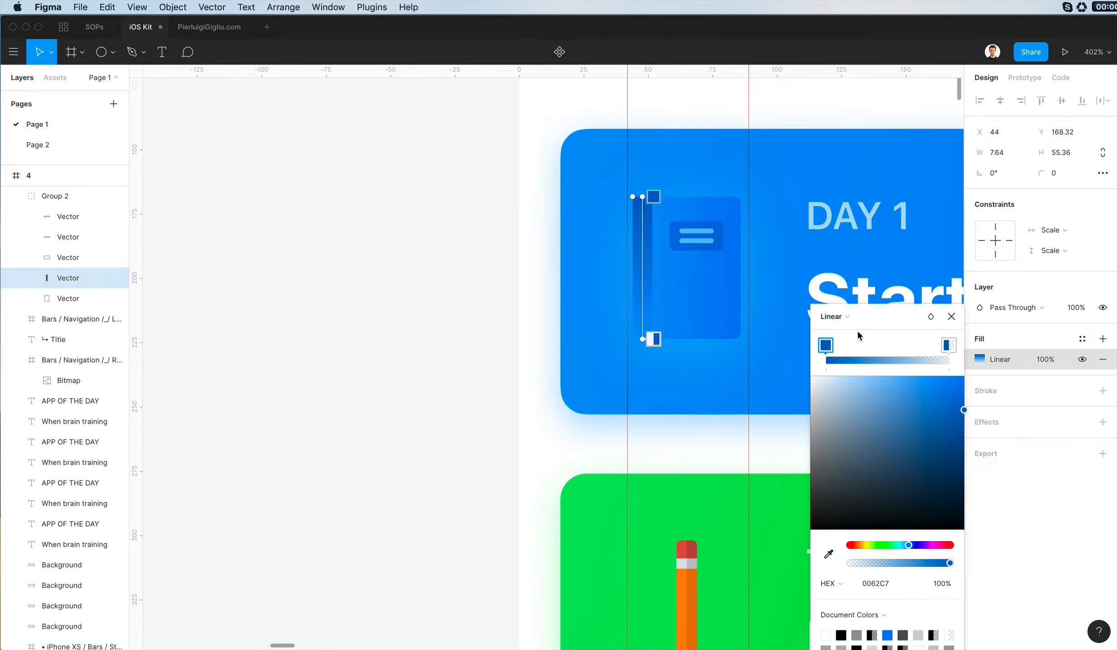
drag(651, 208, 648, 270)
drag(661, 338, 664, 271)
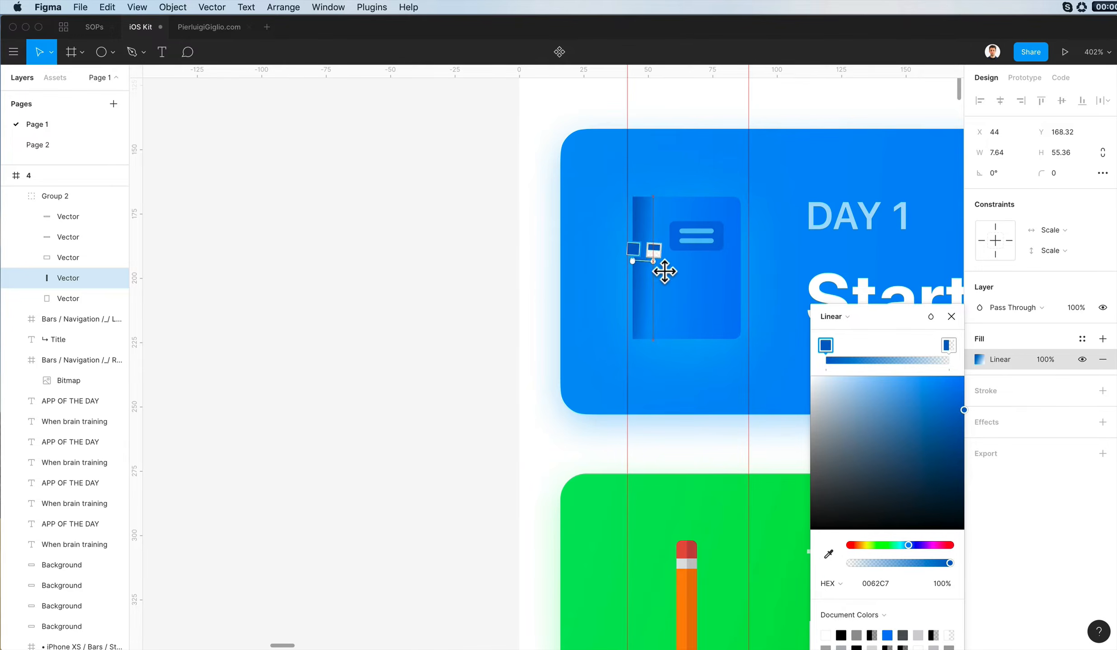
click(951, 344)
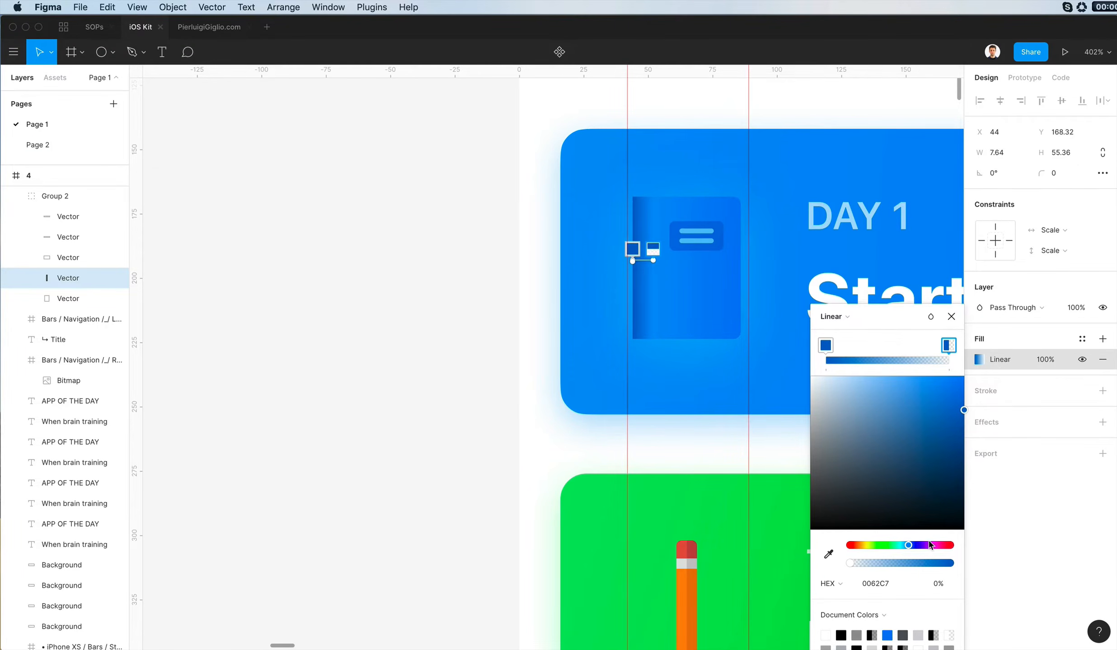
drag(924, 563, 1095, 563)
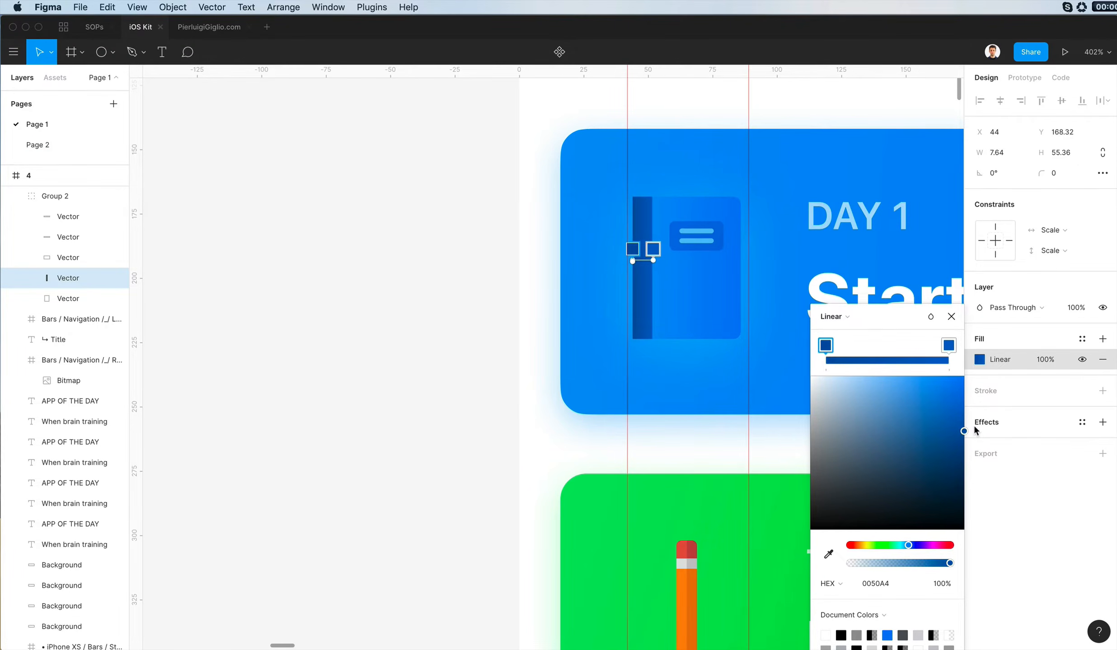
click(544, 361)
click(544, 360)
- Darken the first gradient stop of the book's label rectangle to 0063CE
scroll(544, 360, down, 5)
super+click(645, 289)
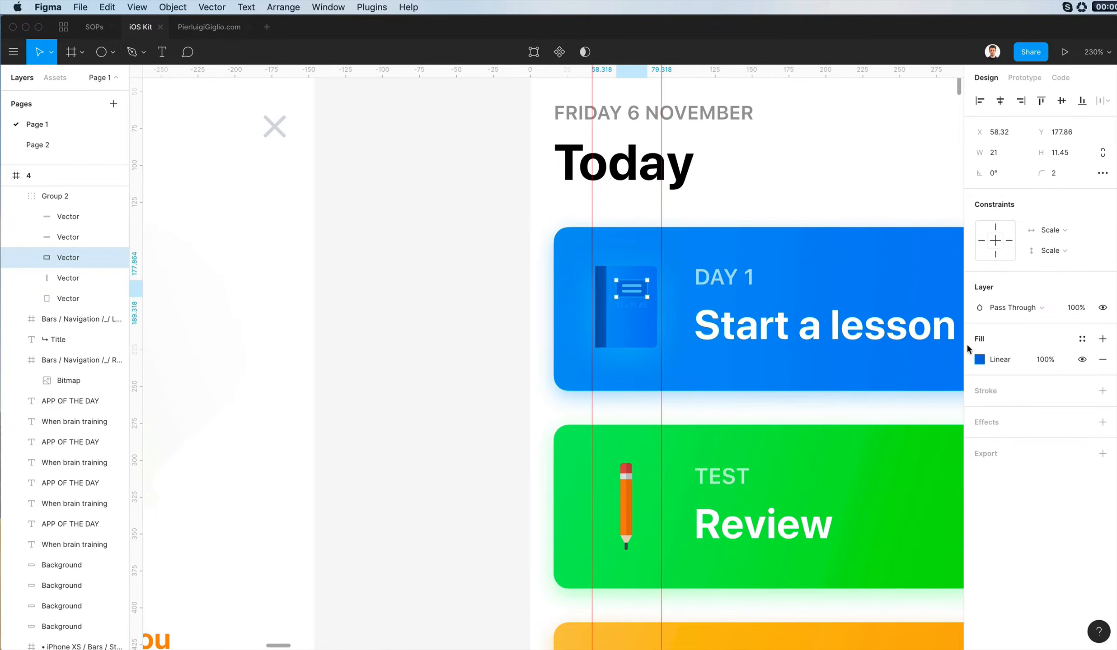
click(977, 361)
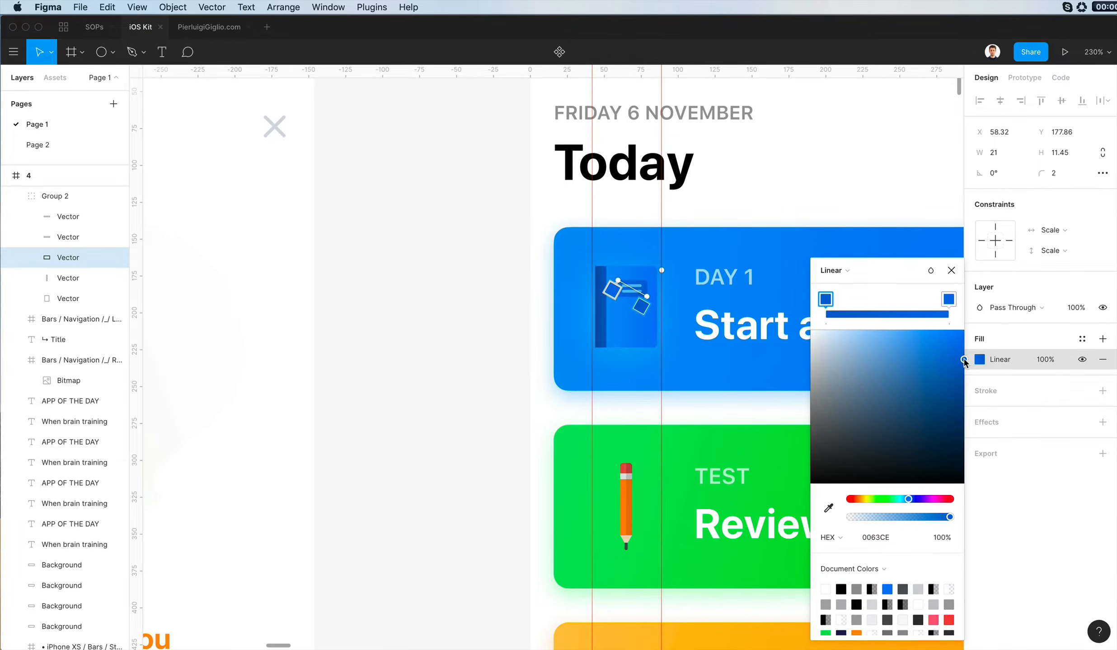
click(517, 348)
click(516, 346)
- Lighten the book cover's drop shadow to 88C4FF and set its blur to 34
scroll(516, 345, right, 2)
scroll(517, 345, up, 1)
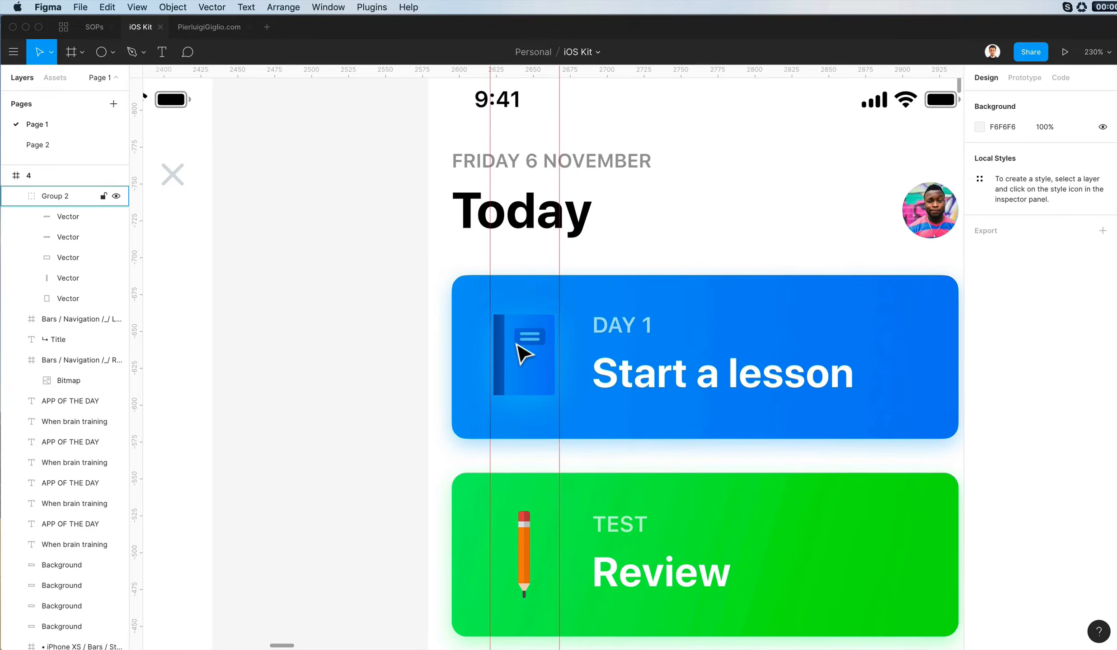
scroll(386, 354, down, 1)
scroll(430, 345, down, 4)
scroll(431, 344, left, 2)
scroll(431, 344, down, 2)
scroll(440, 341, right, 2)
scroll(440, 341, up, 1)
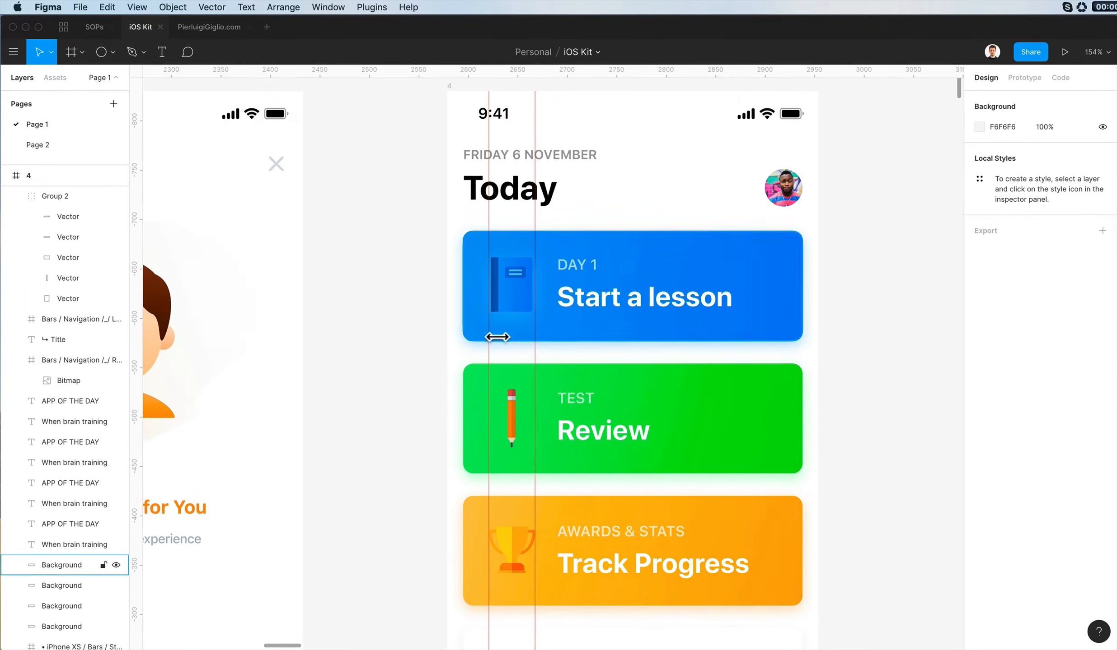
super+click(529, 307)
click(979, 444)
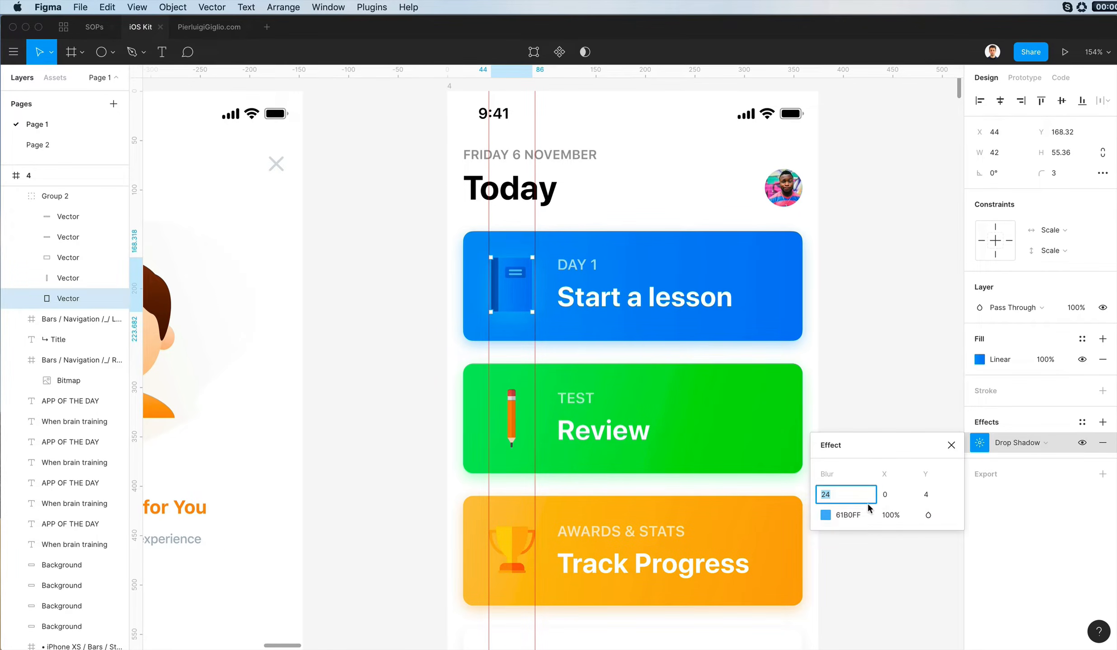
click(825, 515)
drag(749, 332, 719, 329)
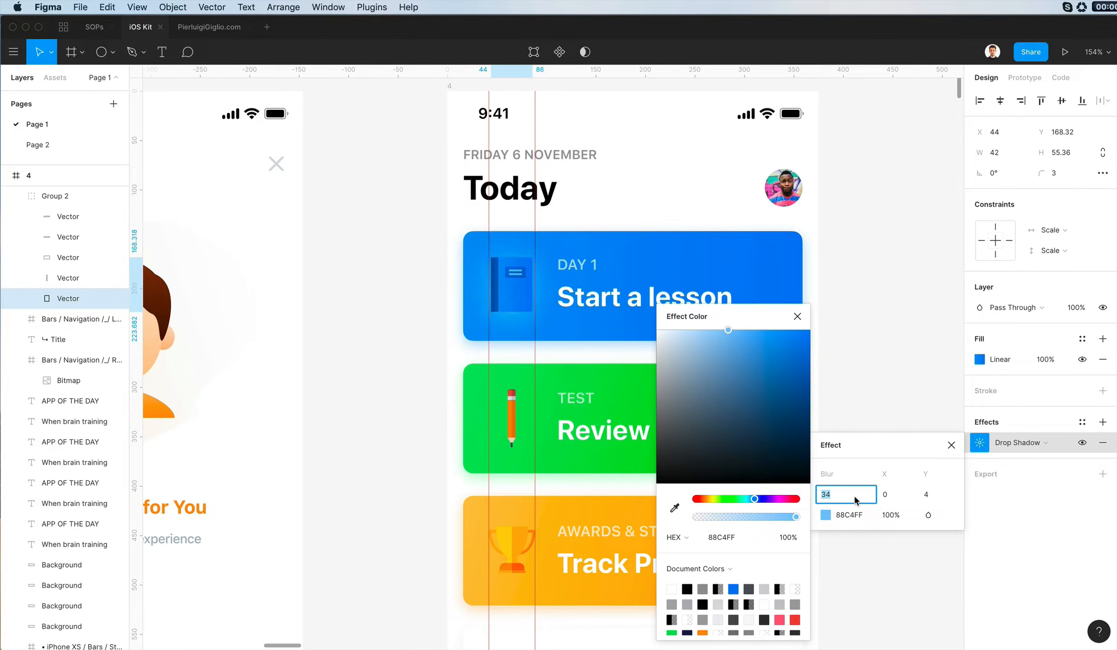
click(420, 390)
- Unite the two halves of the trophy's cup on the orange card into one shape
scroll(445, 365, down, 3)
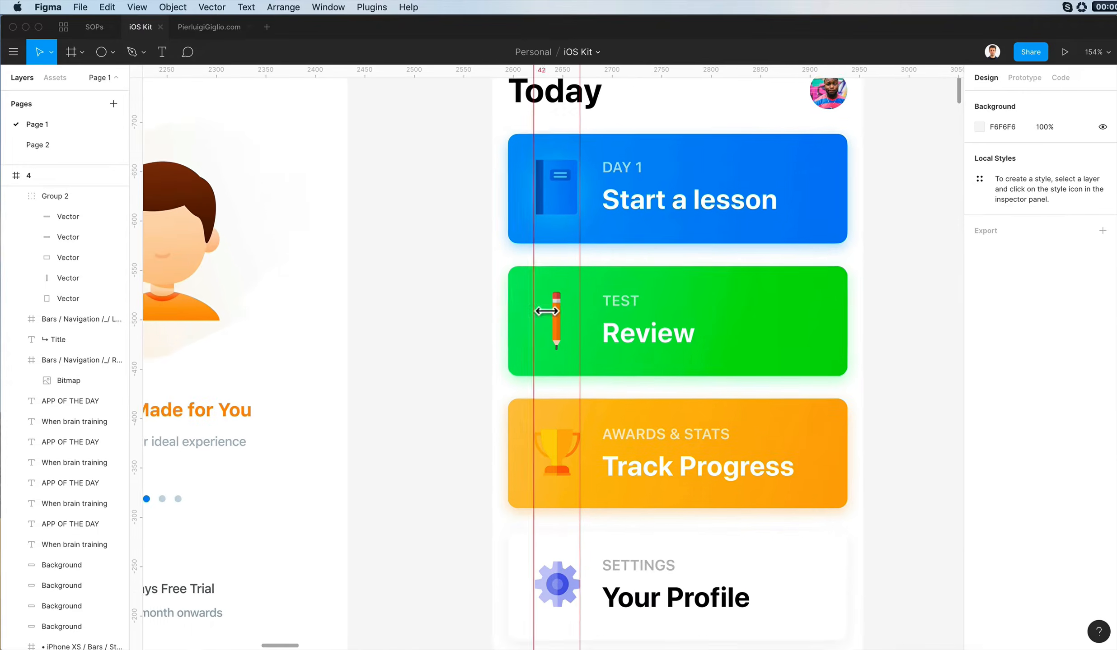
scroll(547, 311, down, 1)
super+click(588, 421)
shift+super+click(577, 414)
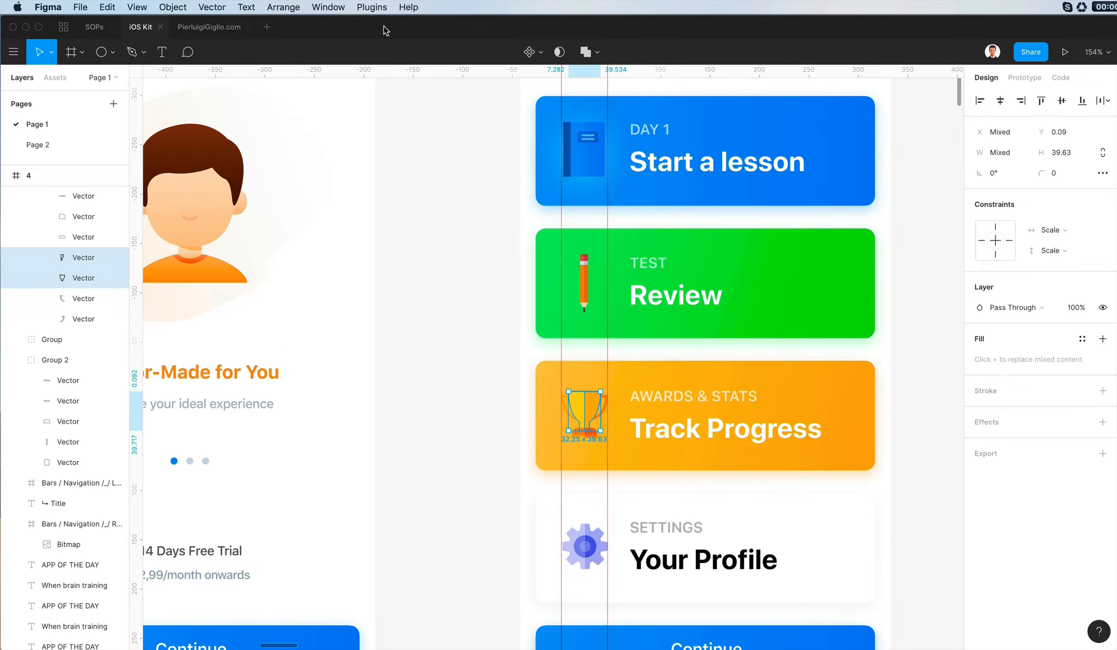
click(597, 51)
click(579, 80)
- Change the trophy cup's solid fill to a linear gradient running diagonally from its lower side to the opposite upper corner
click(978, 360)
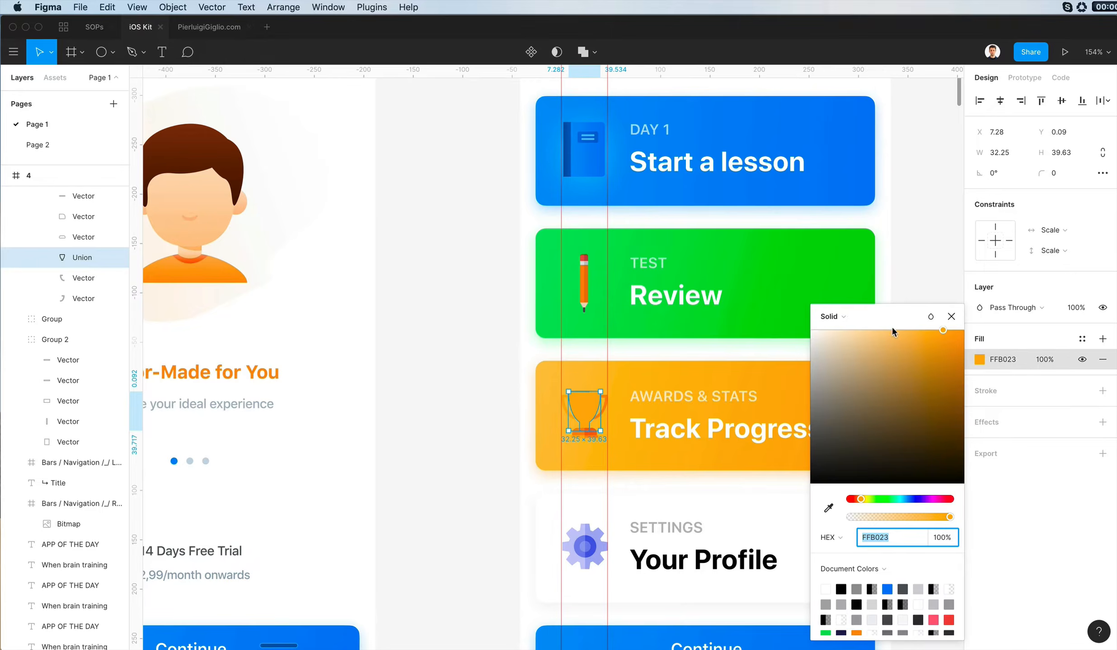
click(831, 317)
click(835, 329)
scroll(644, 429, up, 10)
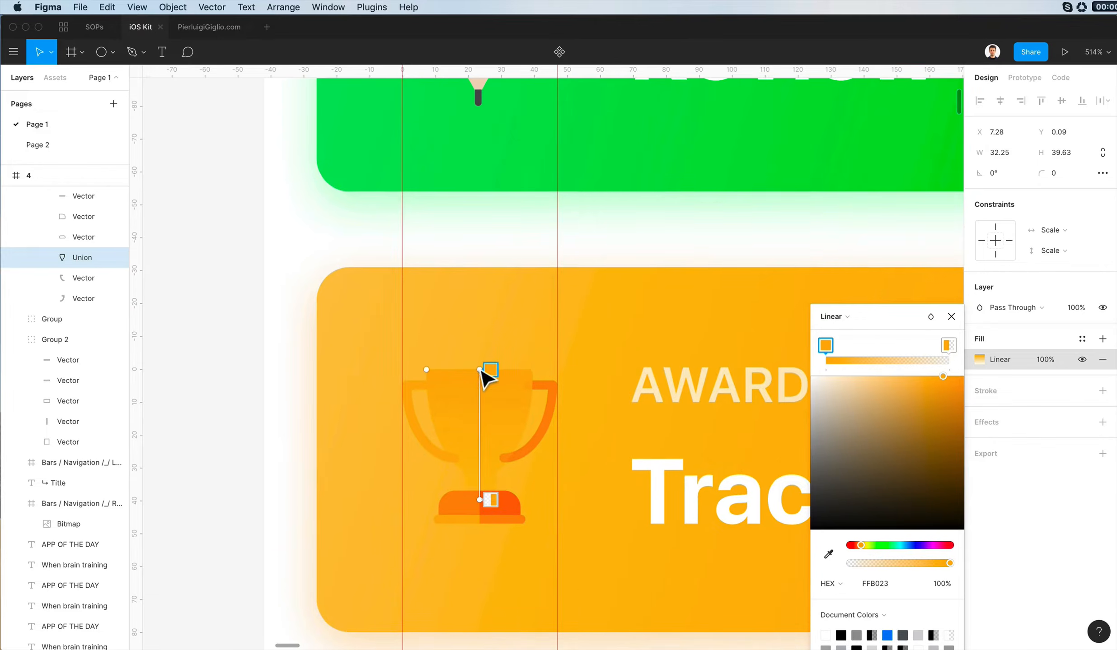
drag(486, 377, 528, 444)
drag(481, 502, 442, 393)
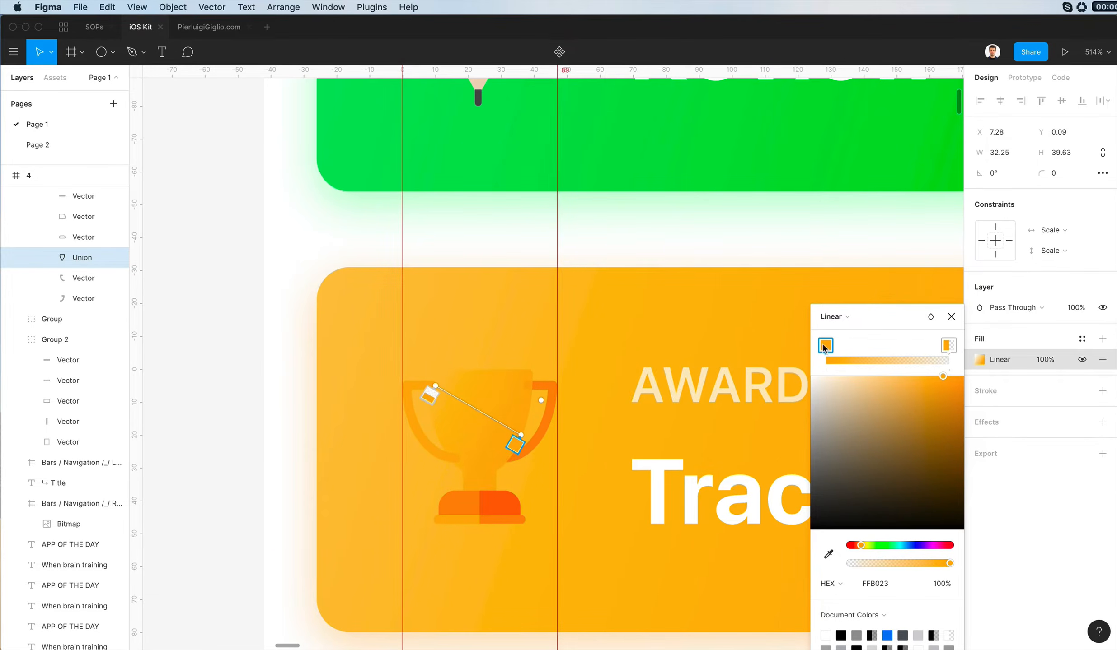
- Stretch the trophy cup's gradient down to its base, with an opaque yellow FFDC23 upper stop and an orange FFA300 lower stop
click(945, 346)
drag(917, 563, 950, 563)
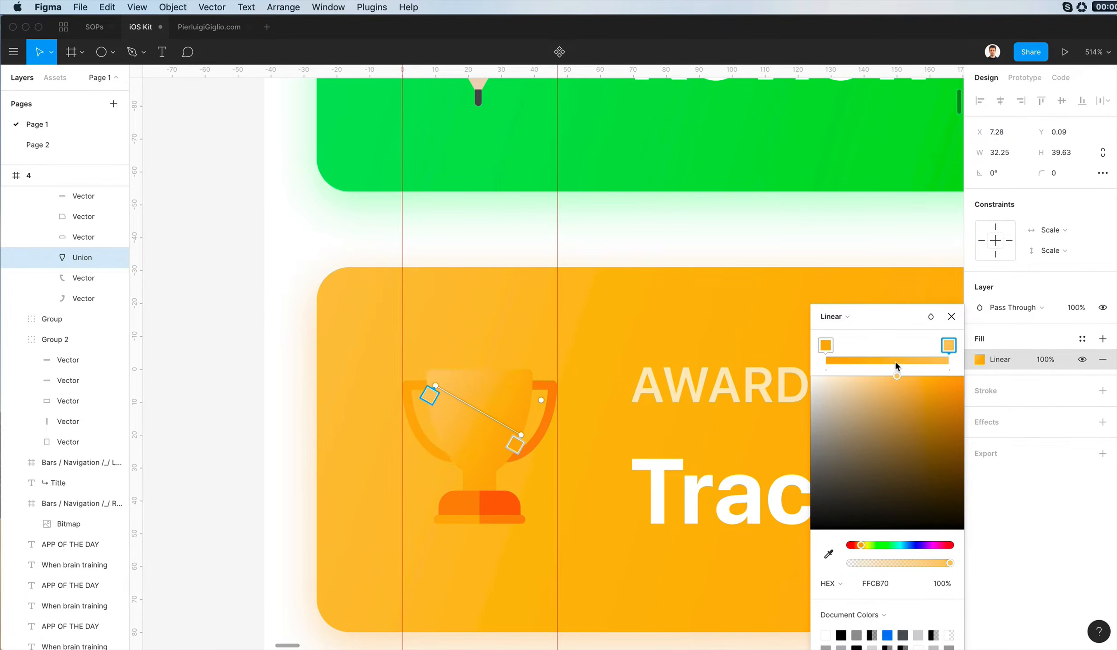
drag(860, 546, 863, 546)
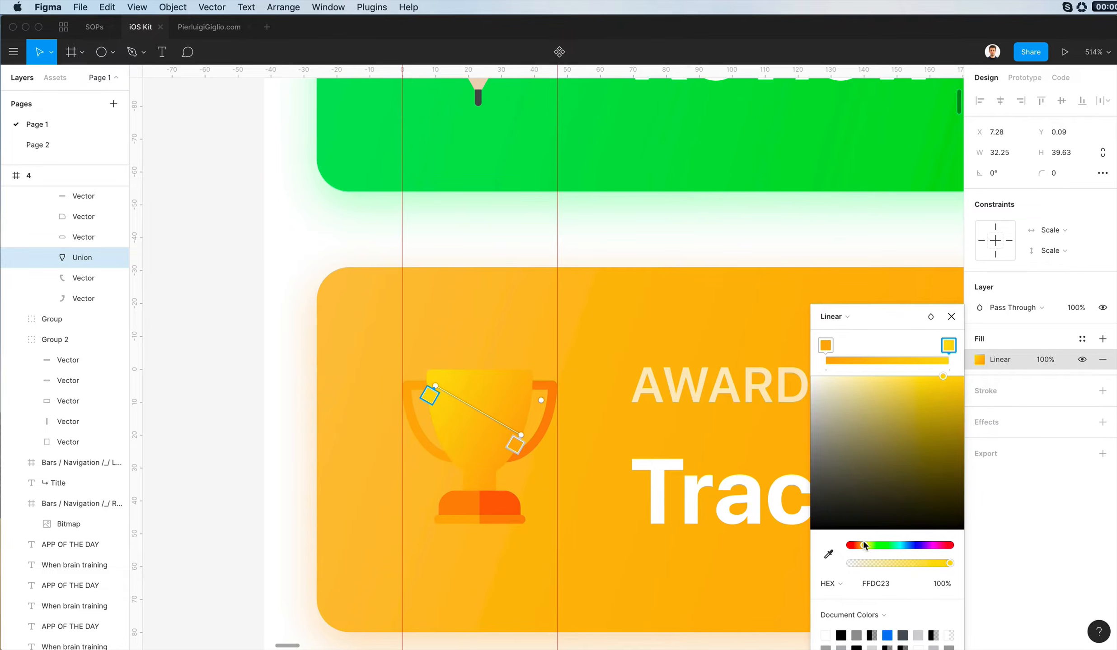
drag(531, 440, 514, 497)
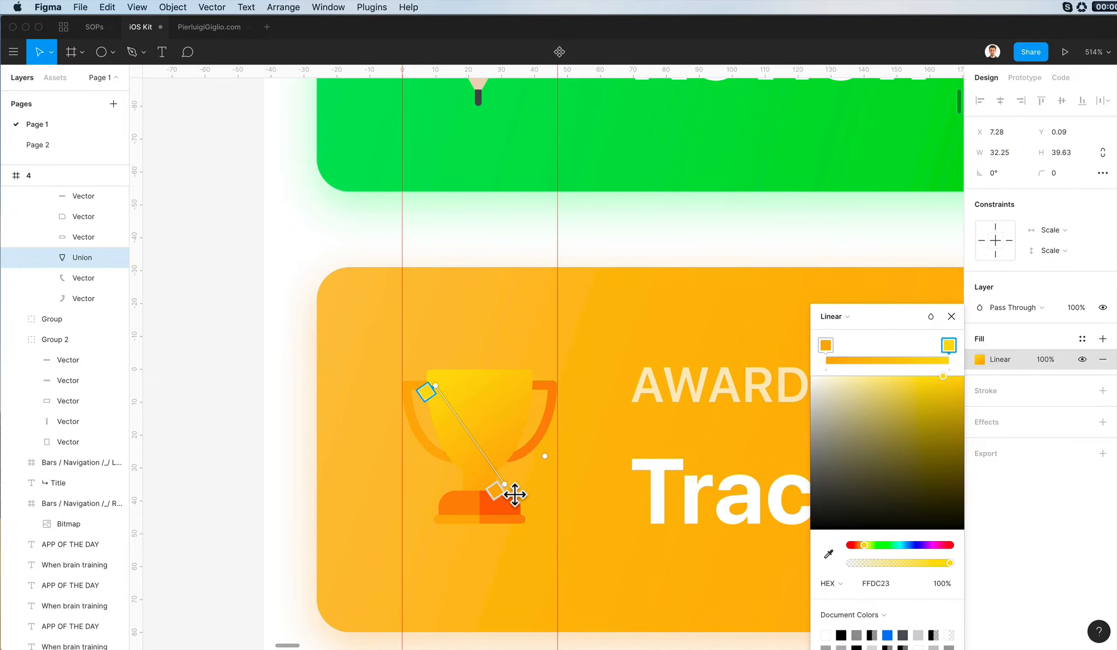
click(826, 346)
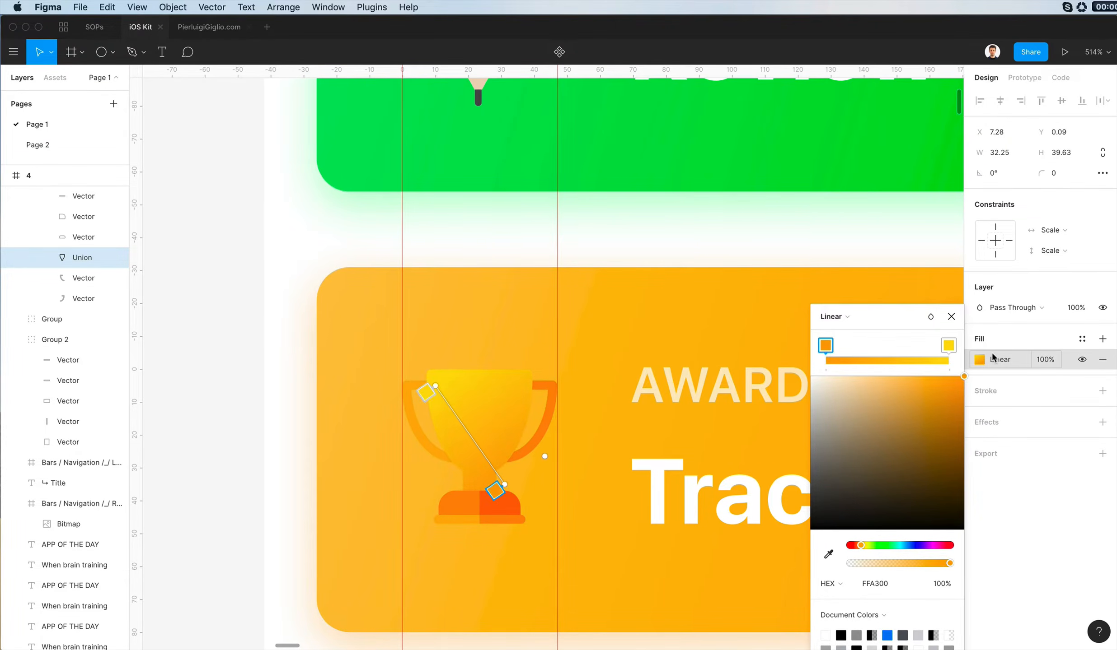
- Unite the two halves of the trophy's upper base block and give the result the cup's yellow-to-orange gradient
key(Escape)
click(497, 513)
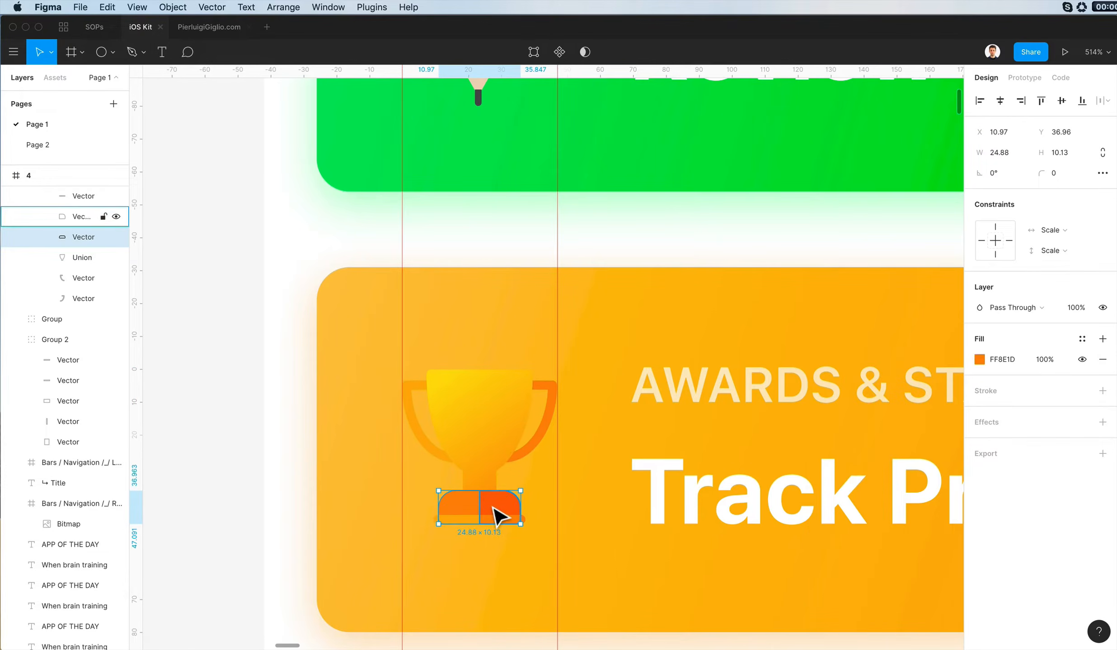
shift+click(497, 513)
click(587, 52)
click(563, 77)
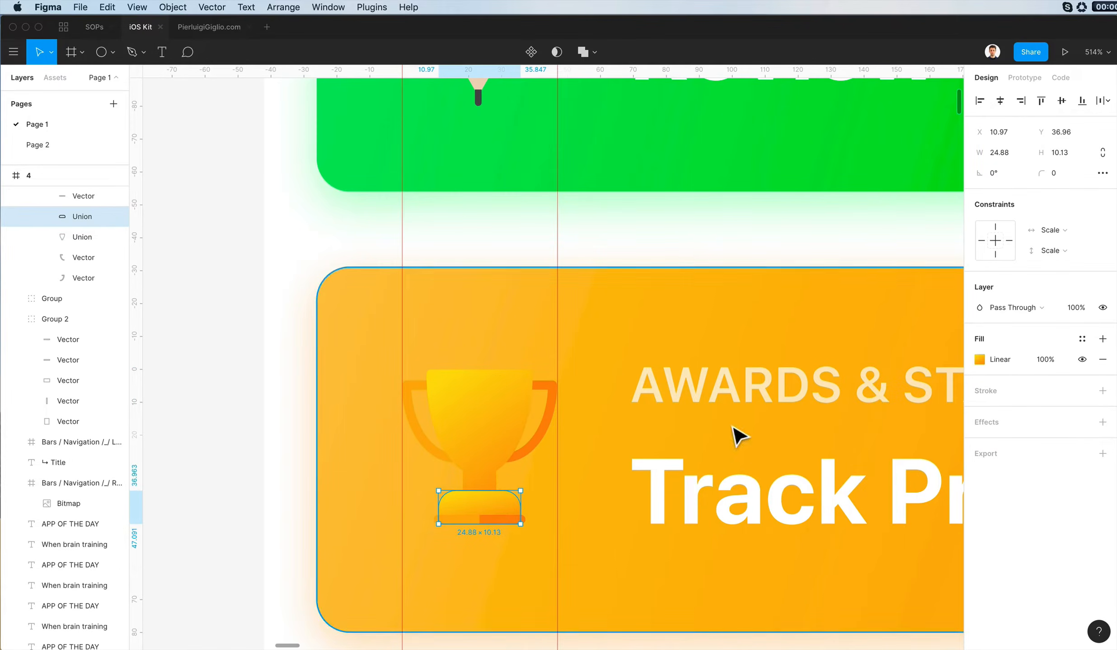
- Apply the cup's gradient to both thin strips under the trophy's base and unite them into one shape
click(494, 520)
shift+click(471, 522)
key(alt+super+v)
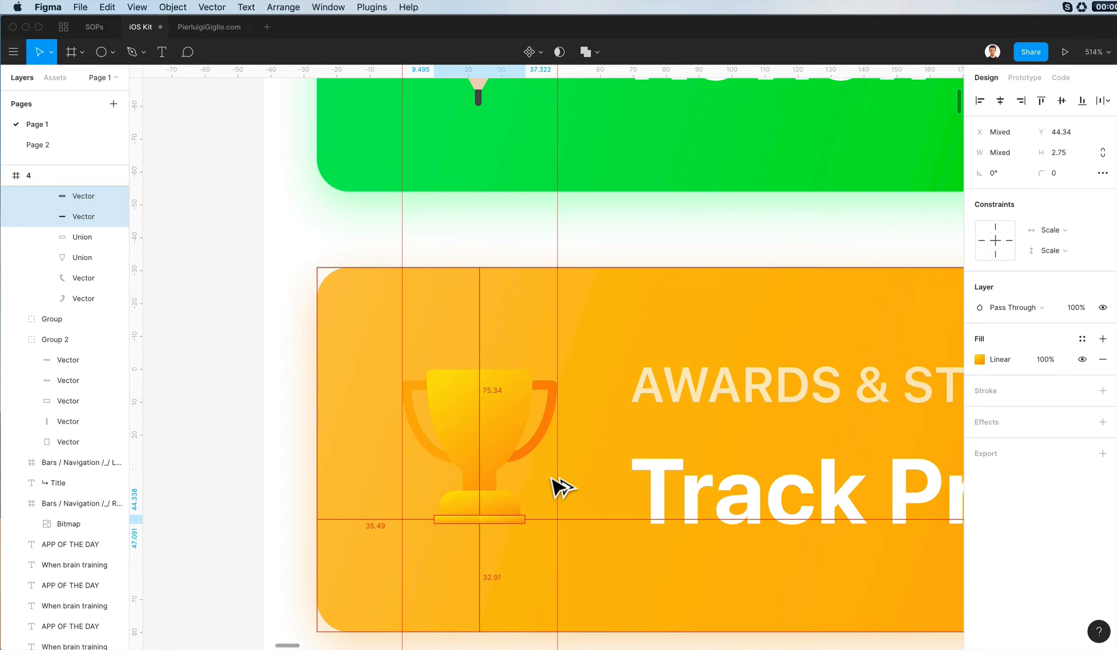
click(584, 52)
- Apply the cup's gradient to both trophy handles and change its yellow stop to orange FF9900
click(551, 430)
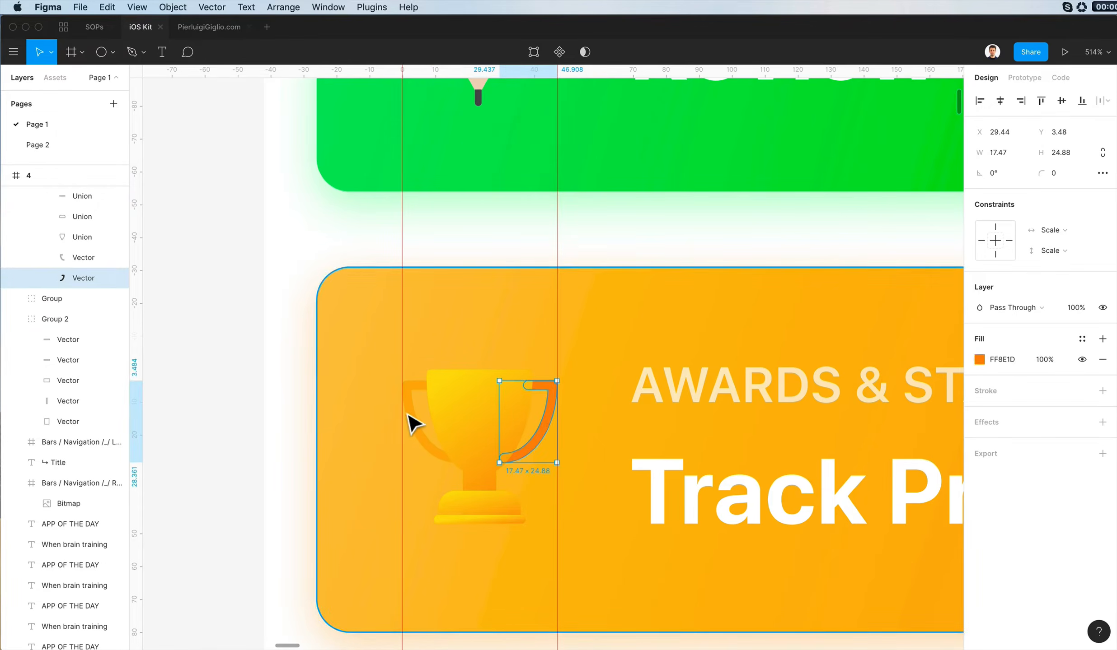
shift+click(411, 420)
click(973, 382)
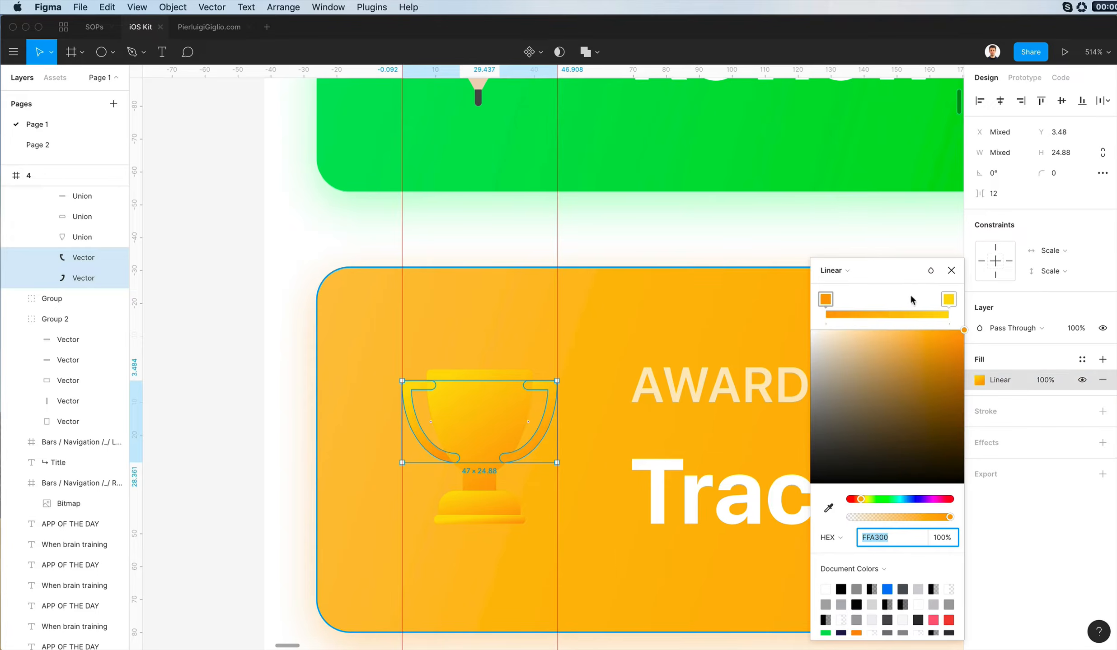
click(948, 299)
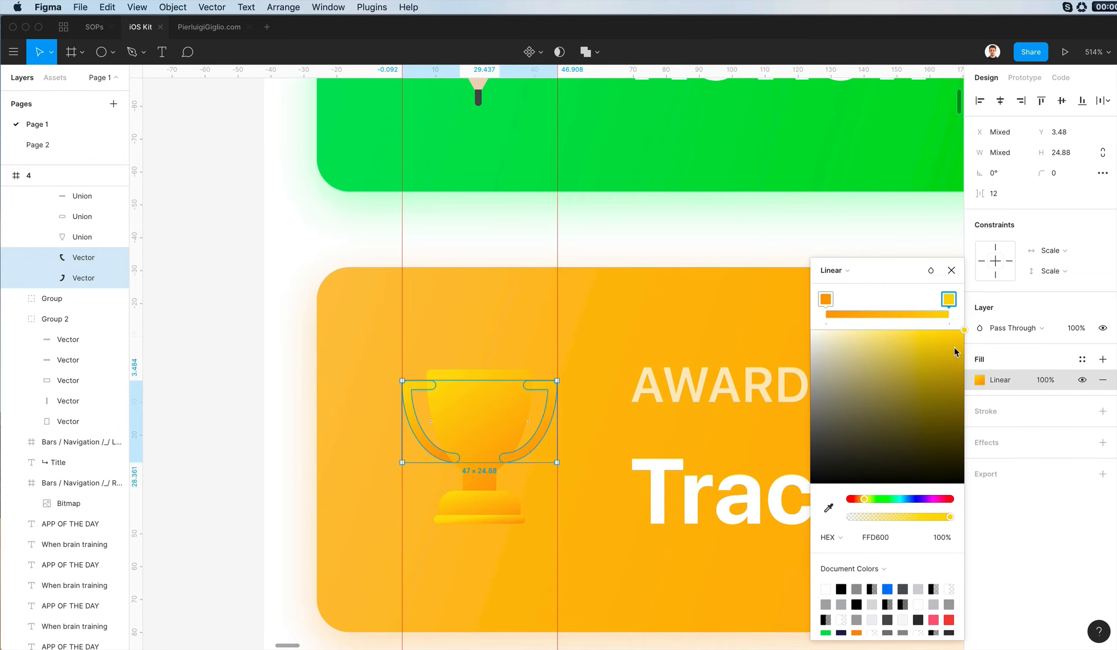
drag(860, 499, 857, 499)
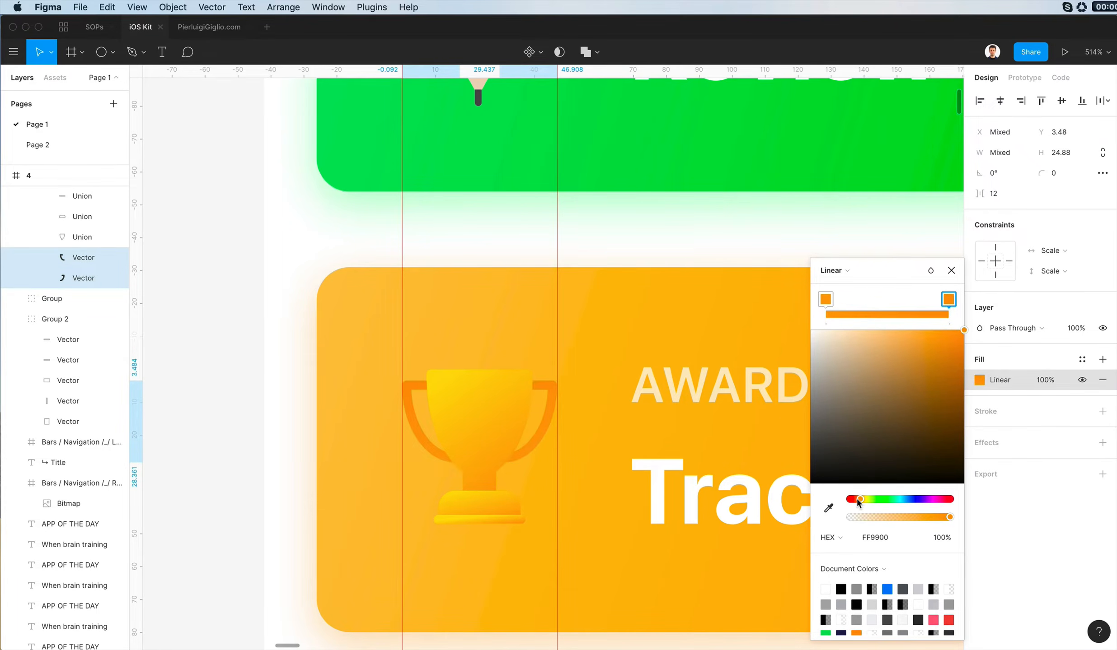
click(541, 309)
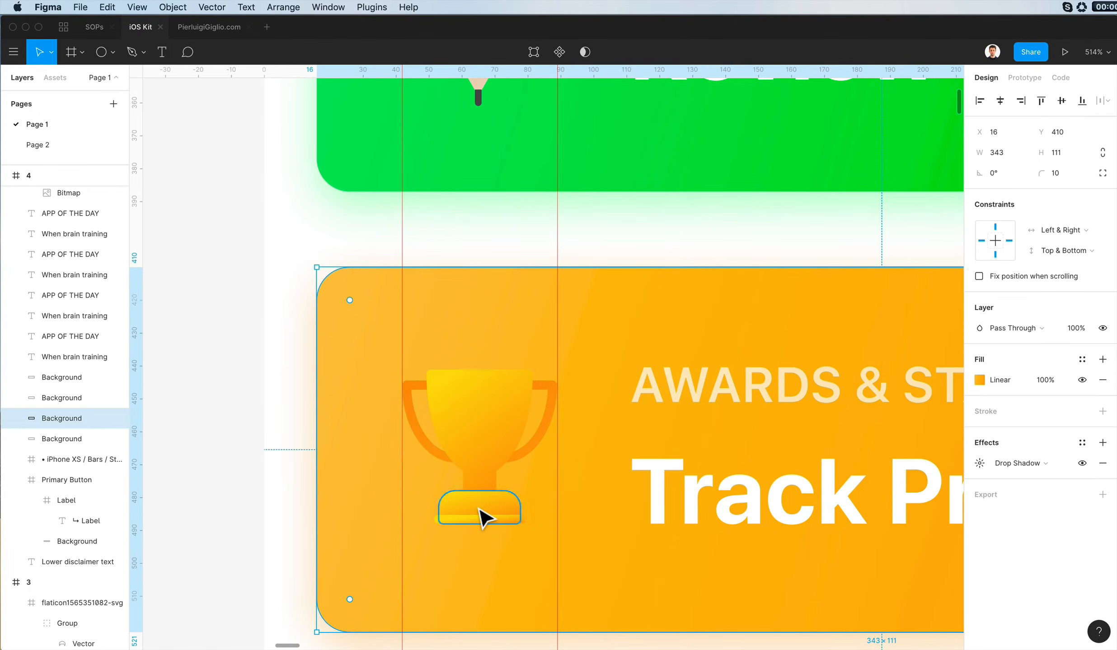
- Try changing the yellow gradient stop of the trophy's bottom strip to orange FFA800
double_click(466, 521)
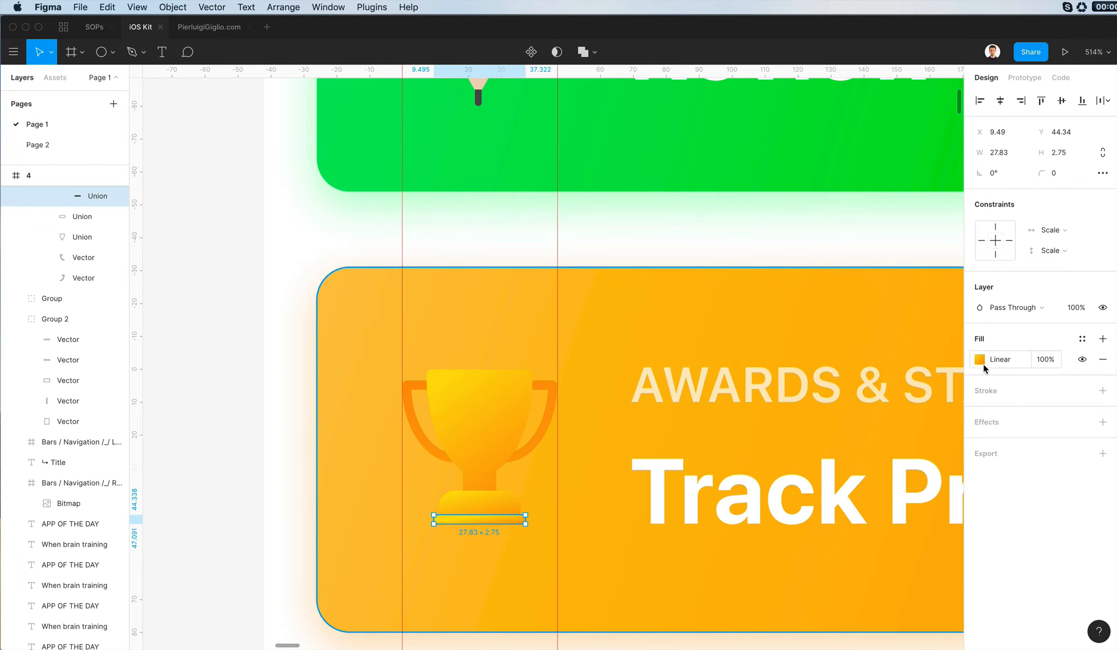
click(979, 359)
click(942, 301)
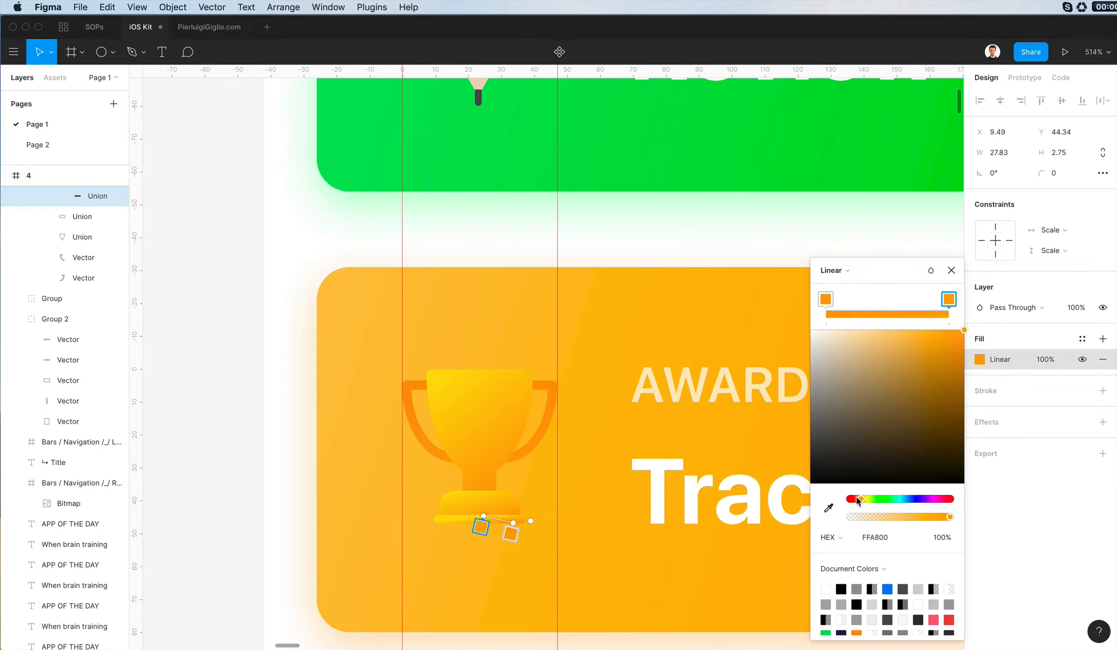
key(Escape)
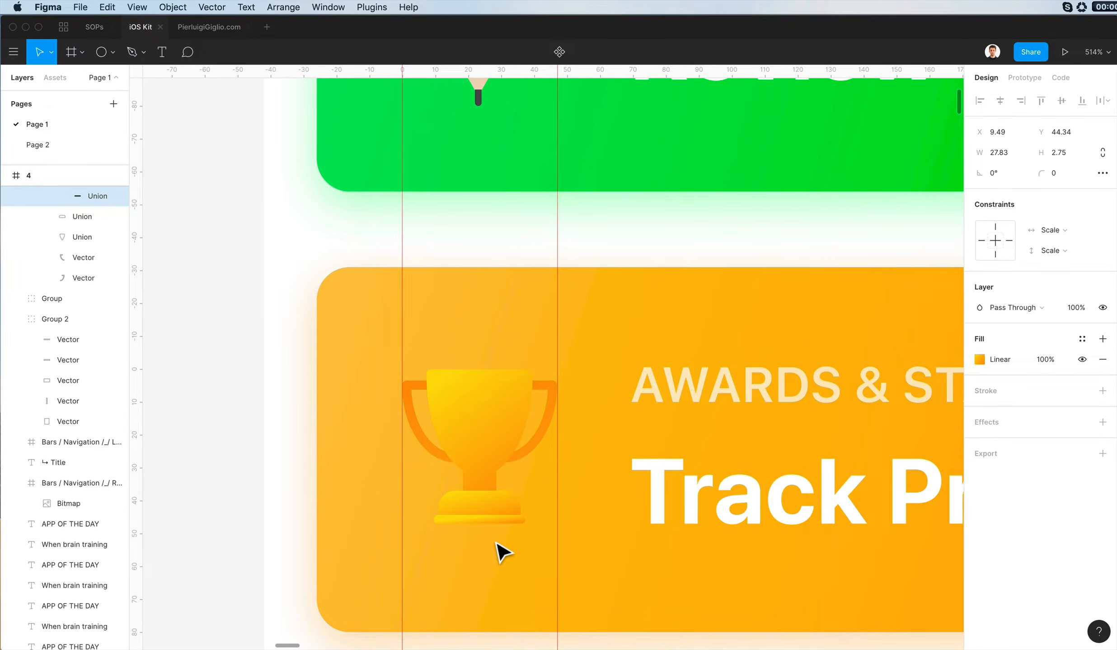
- Try another hue for the yellow stop of the bottom strip's gradient and undo the change
scroll(538, 486, down, 5)
scroll(530, 519, up, 5)
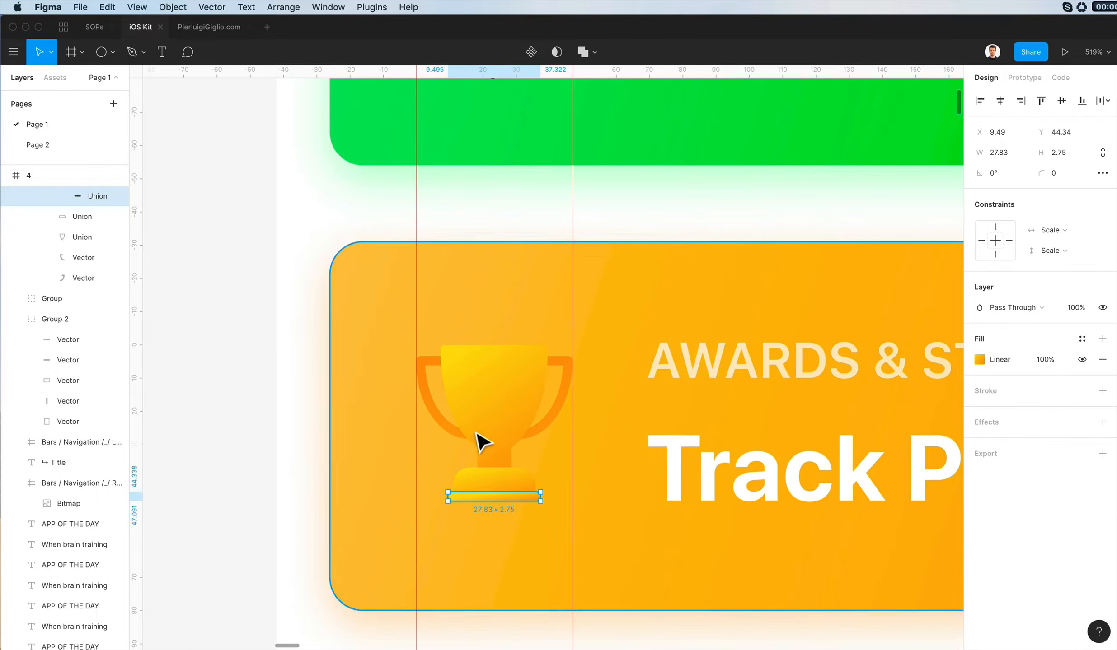
click(978, 359)
click(948, 299)
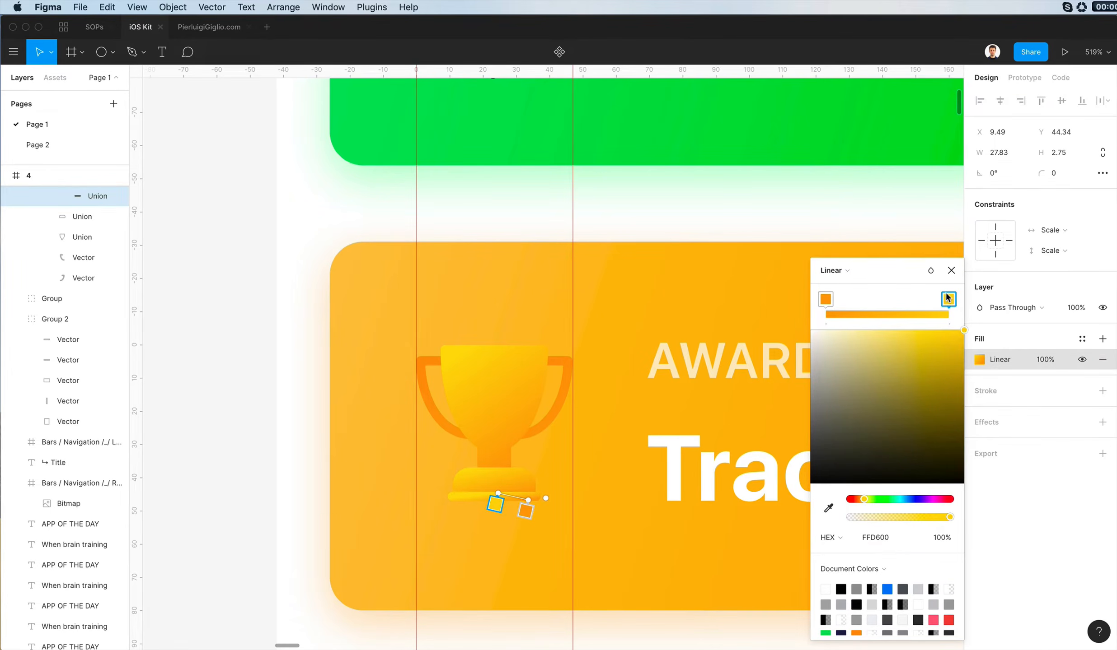
drag(859, 499, 862, 499)
drag(968, 355, 980, 365)
key(super+z)
key(Escape)
key(Escape)
- Add a drop shadow to the whole trophy icon on the orange card and colour it white FFFFFF
scroll(220, 399, down, 5)
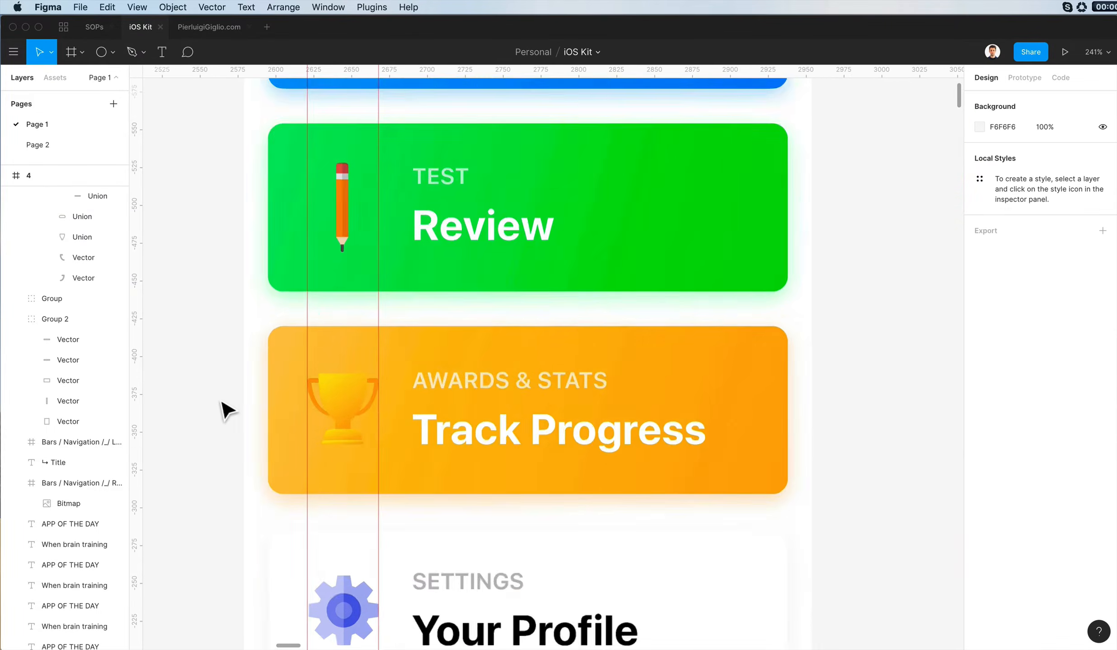
scroll(271, 375, down, 2)
scroll(319, 359, left, 3)
scroll(526, 431, up, 5)
click(506, 439)
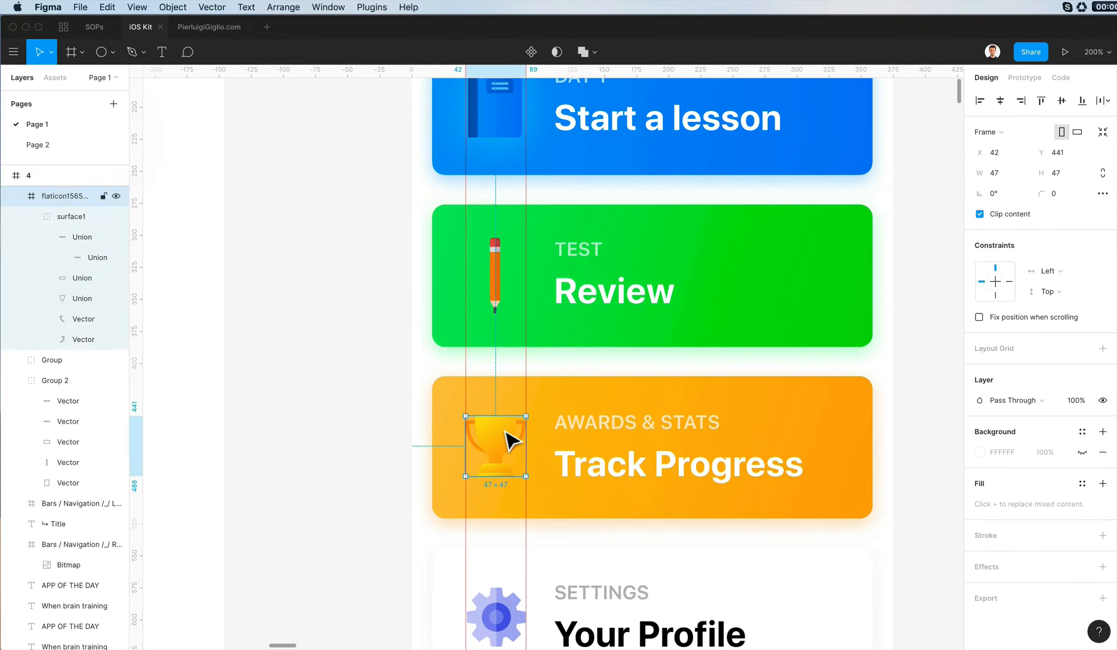
scroll(506, 440, up, 4)
scroll(507, 439, down, 5)
scroll(506, 438, right, 3)
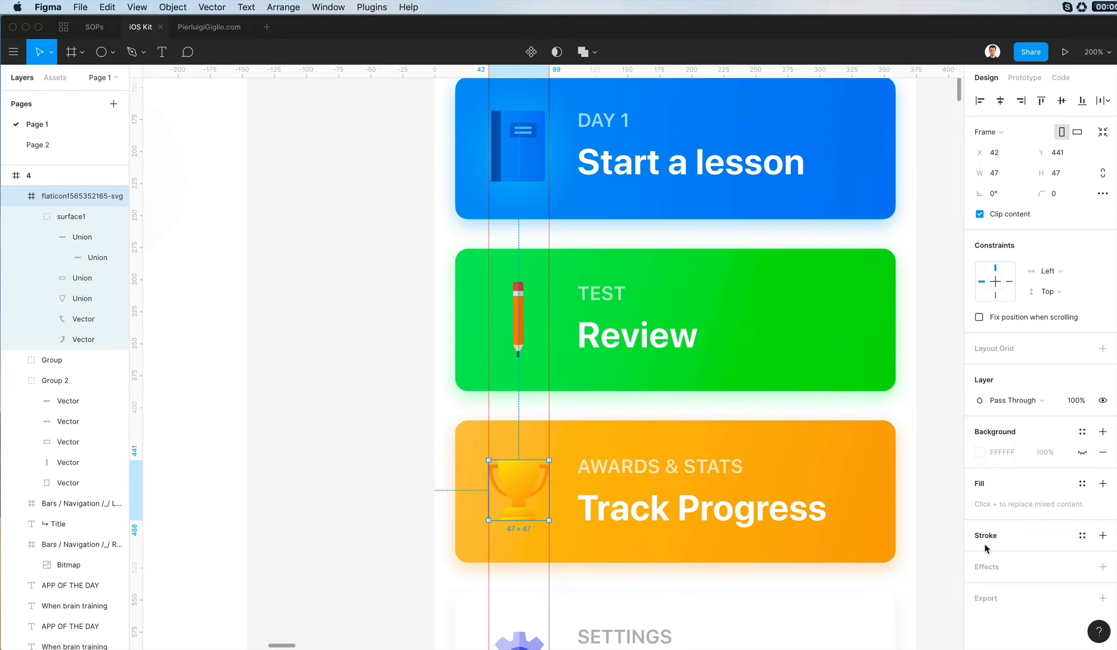
click(986, 567)
click(977, 588)
click(822, 626)
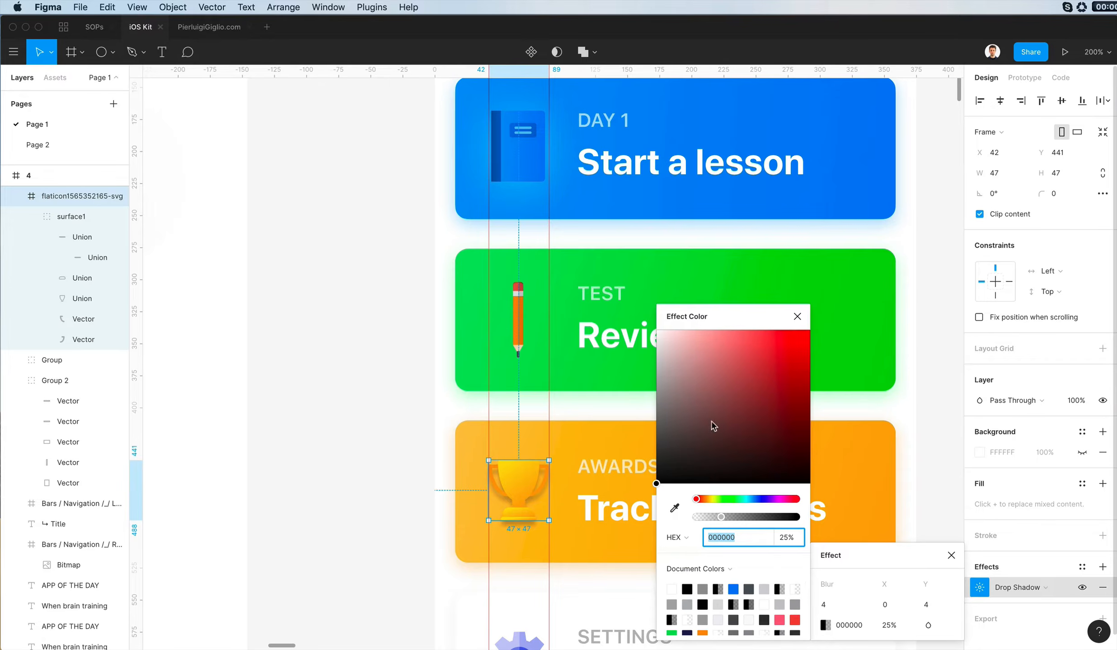
text(FFFFFF)
key(Return)
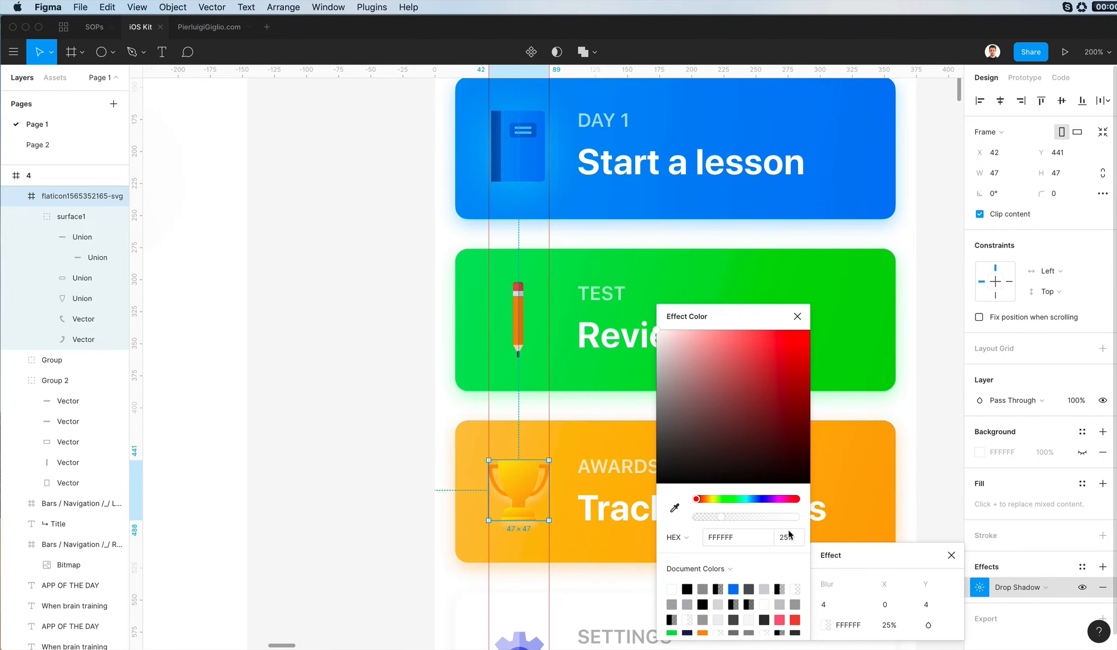
- Set the trophy shadow's opacity to 55%, its vertical offset to 1 and its blur to 34
click(837, 608)
key(shift+Up)
click(788, 538)
key(shift+Up)
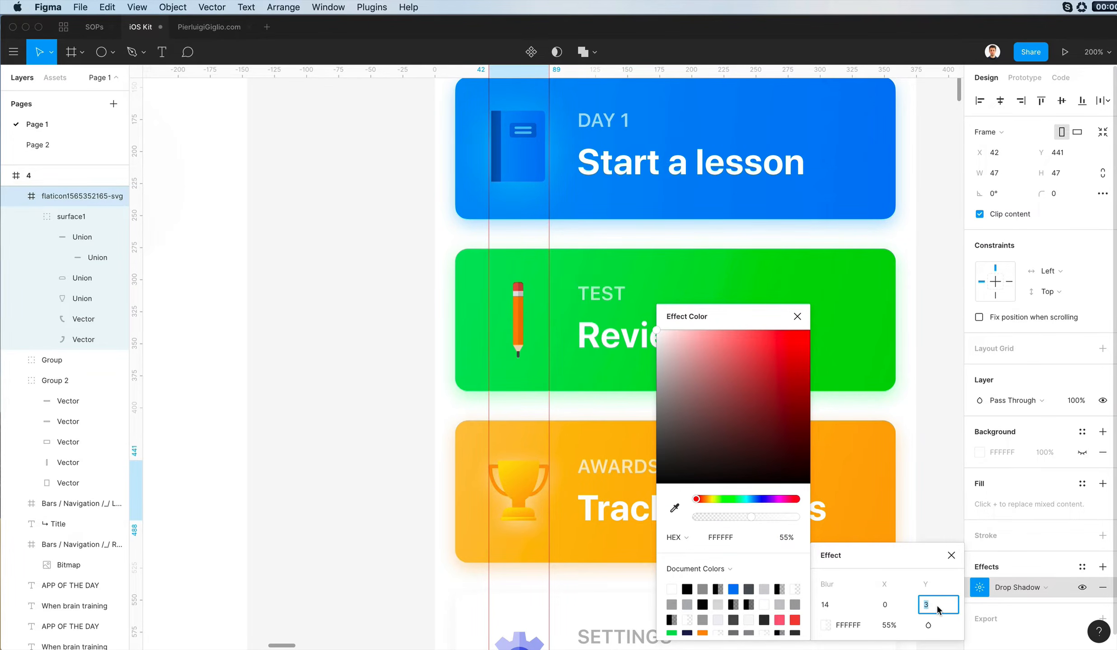
click(834, 605)
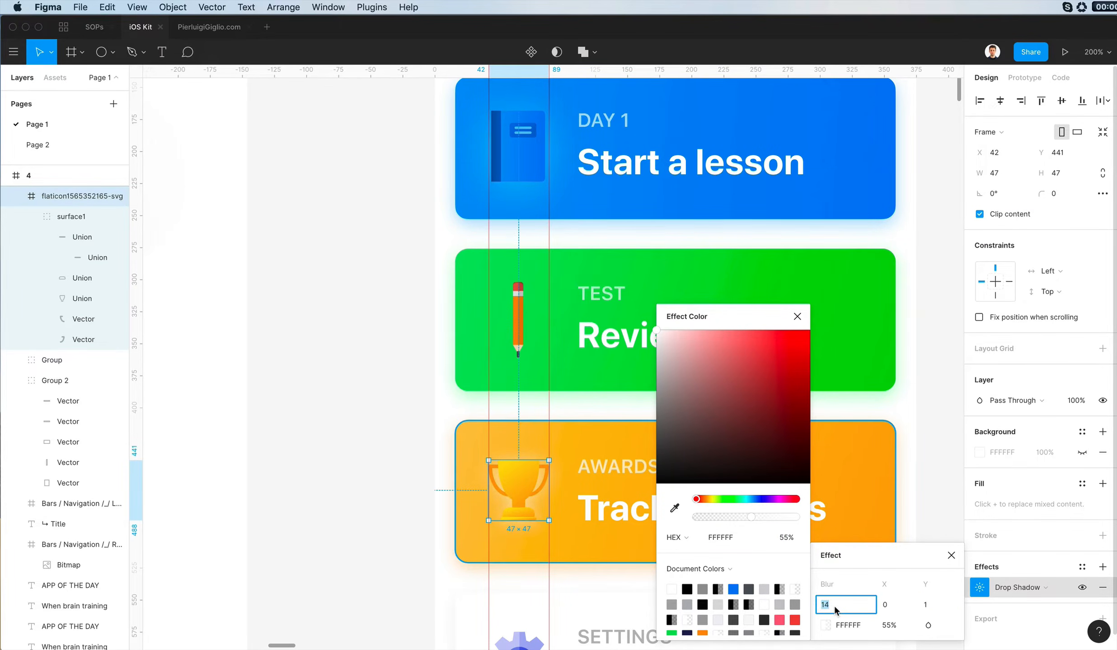
key(shift+Up)
key(shift+Up)
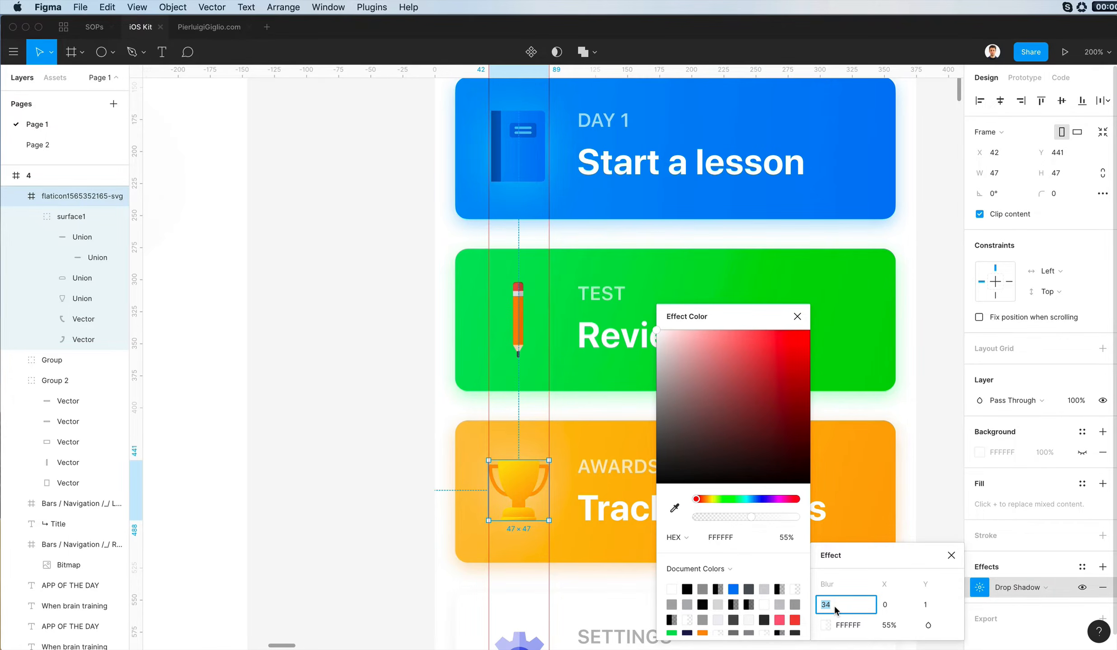
scroll(386, 441, up, 3)
click(403, 429)
- Scale the trophy icon up around its centre to 51 × 51
scroll(405, 432, left, 5)
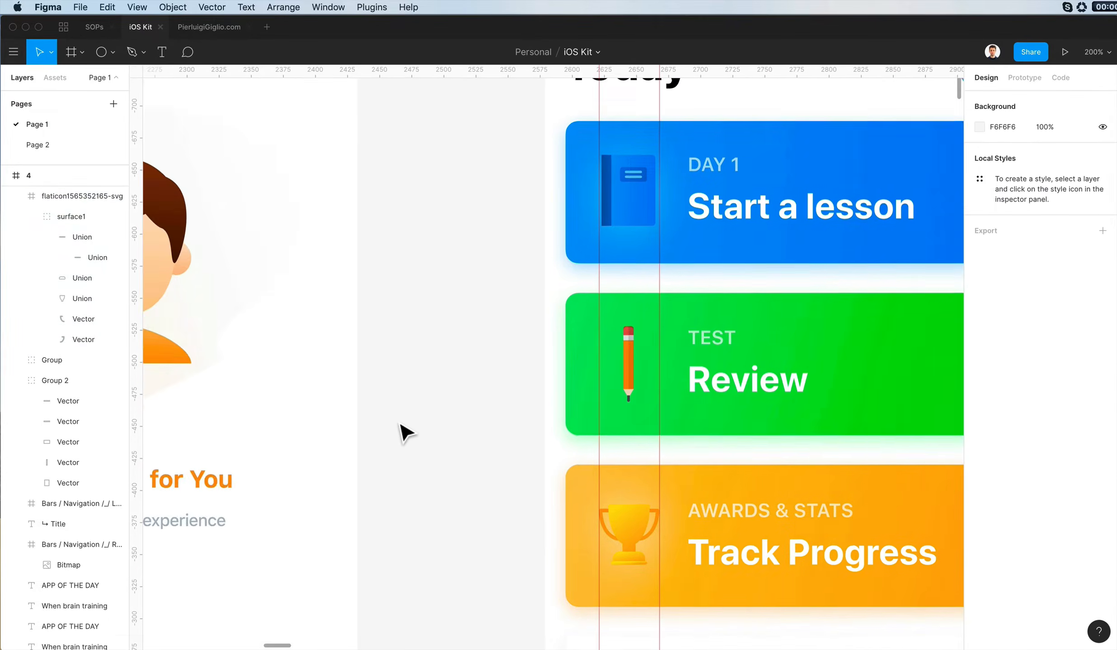
scroll(403, 431, down, 3)
scroll(470, 433, down, 2)
click(536, 435)
scroll(528, 433, up, 5)
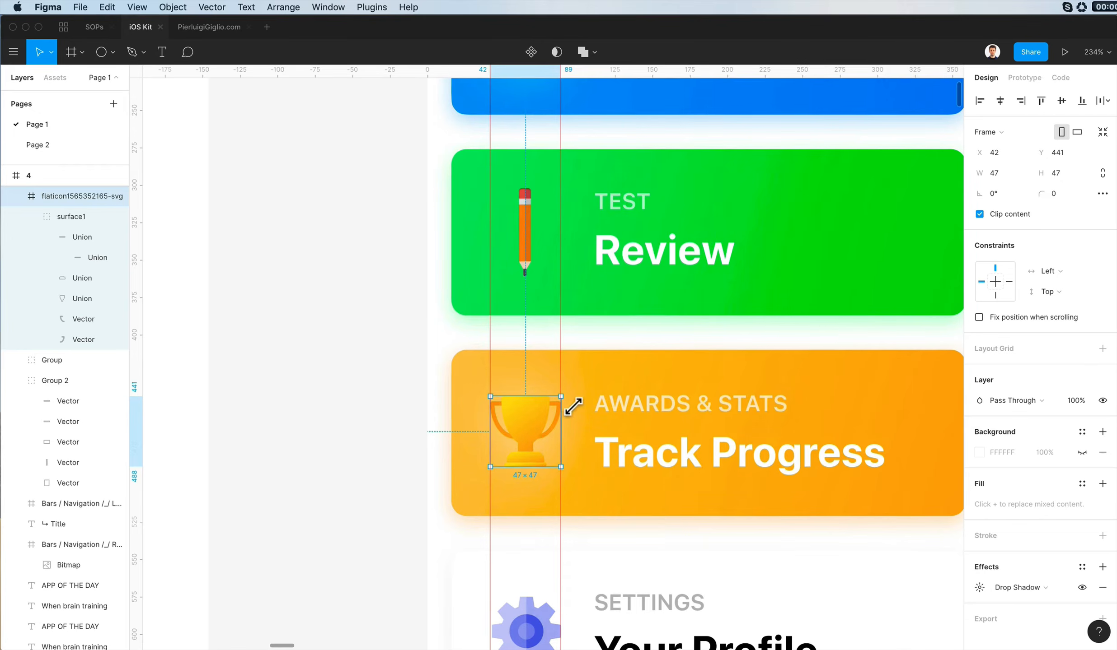
scroll(573, 406, down, 4)
scroll(573, 407, up, 3)
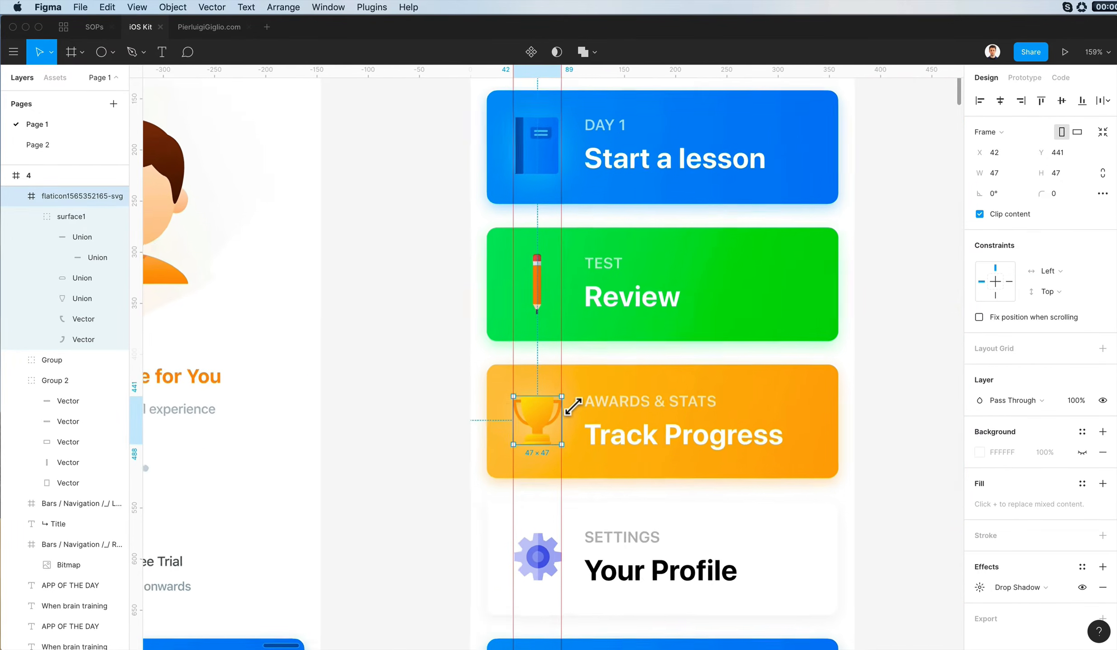
scroll(573, 407, down, 2)
scroll(567, 404, up, 5)
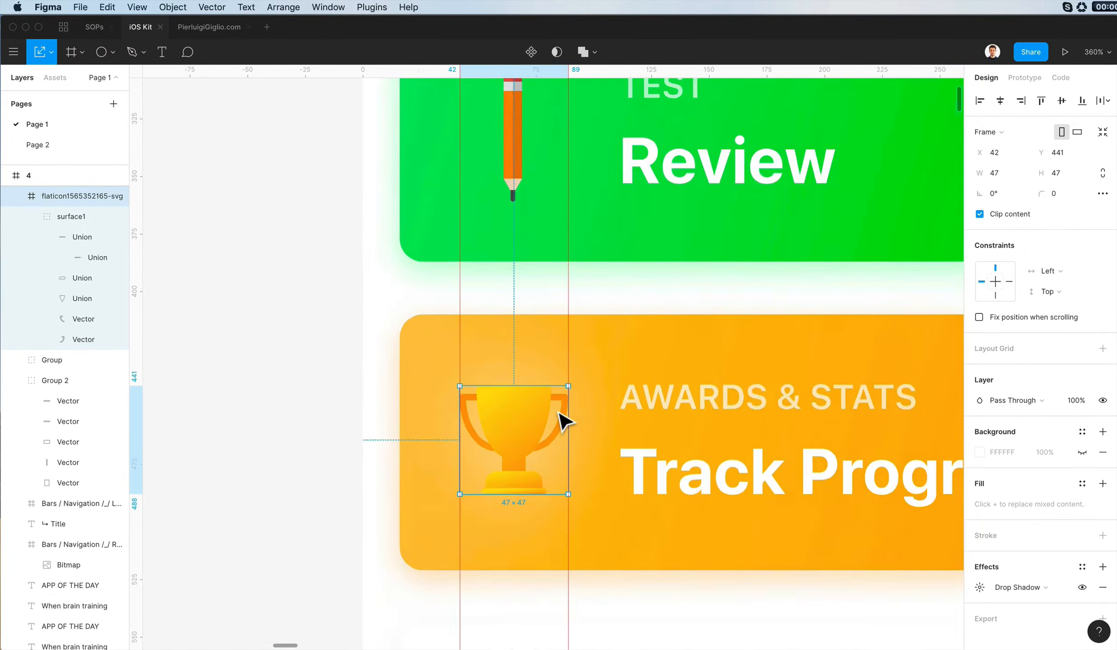
drag(586, 374, 591, 369)
scroll(591, 369, down, 5)
click(443, 346)
scroll(443, 346, down, 4)
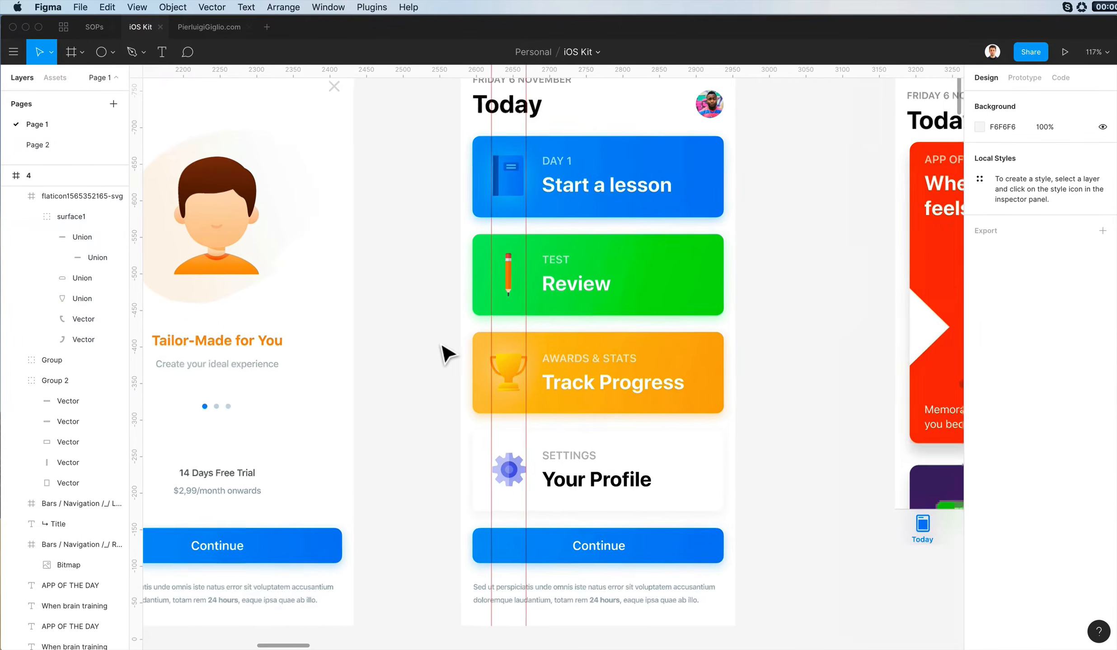
- Unite the two vector halves nested inside the trophy cup's existing union
scroll(454, 348, left, 3)
scroll(533, 340, up, 1)
click(645, 412)
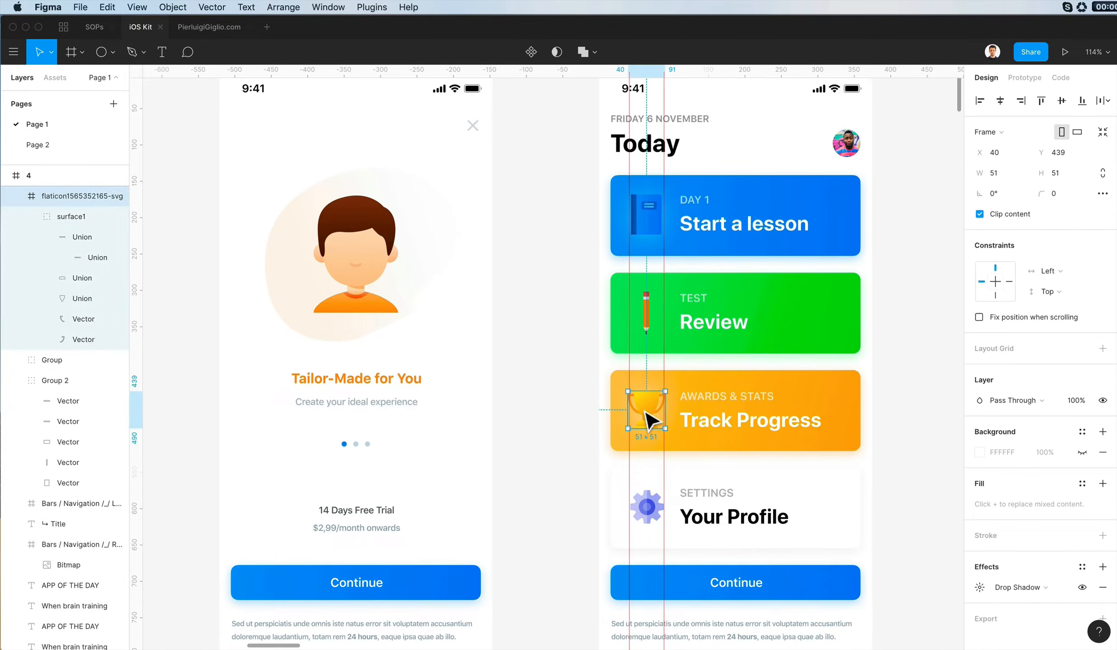
scroll(651, 407, up, 5)
super+click(651, 409)
shift+click(634, 409)
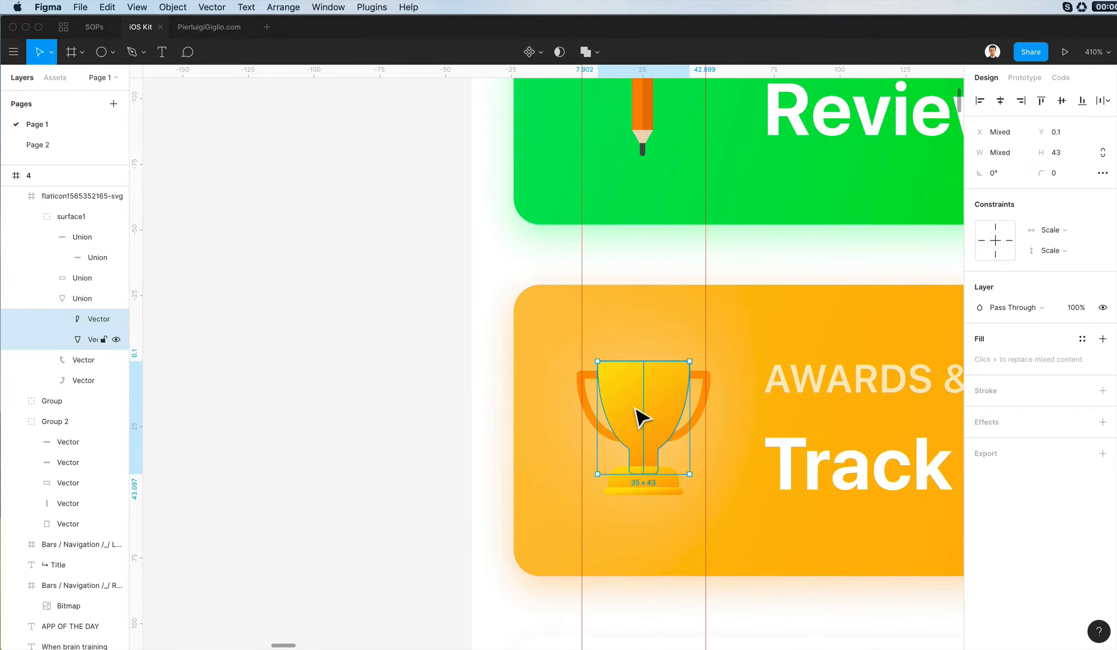
click(585, 52)
- Set the solid fill of the cup's nested inner union to orange FF6B00
click(979, 360)
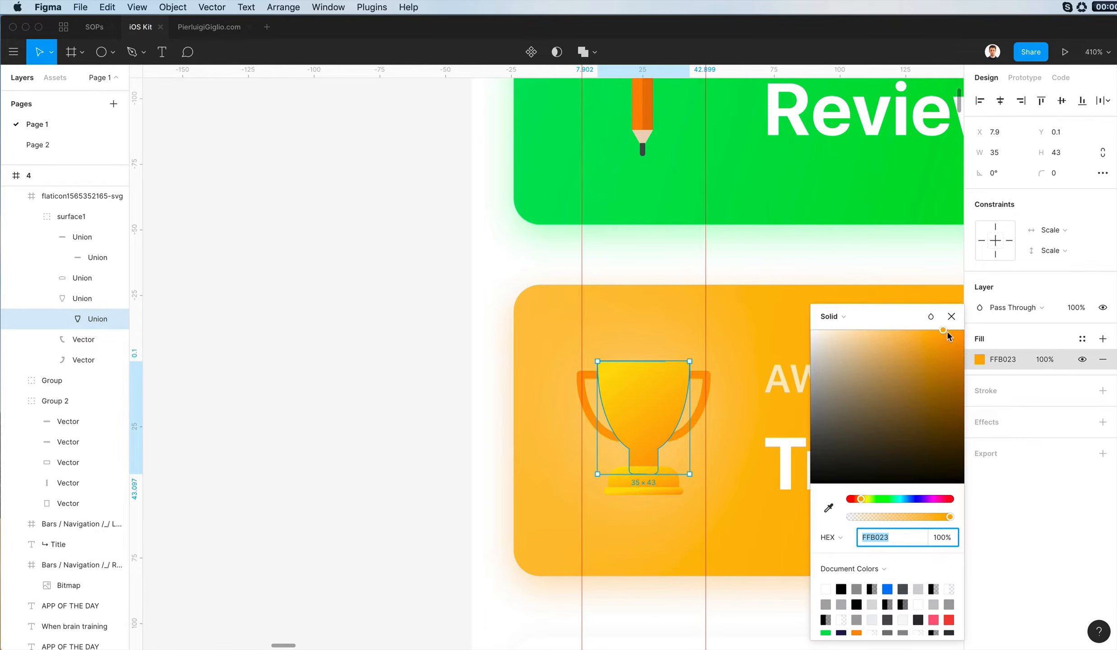
drag(995, 323, 1010, 321)
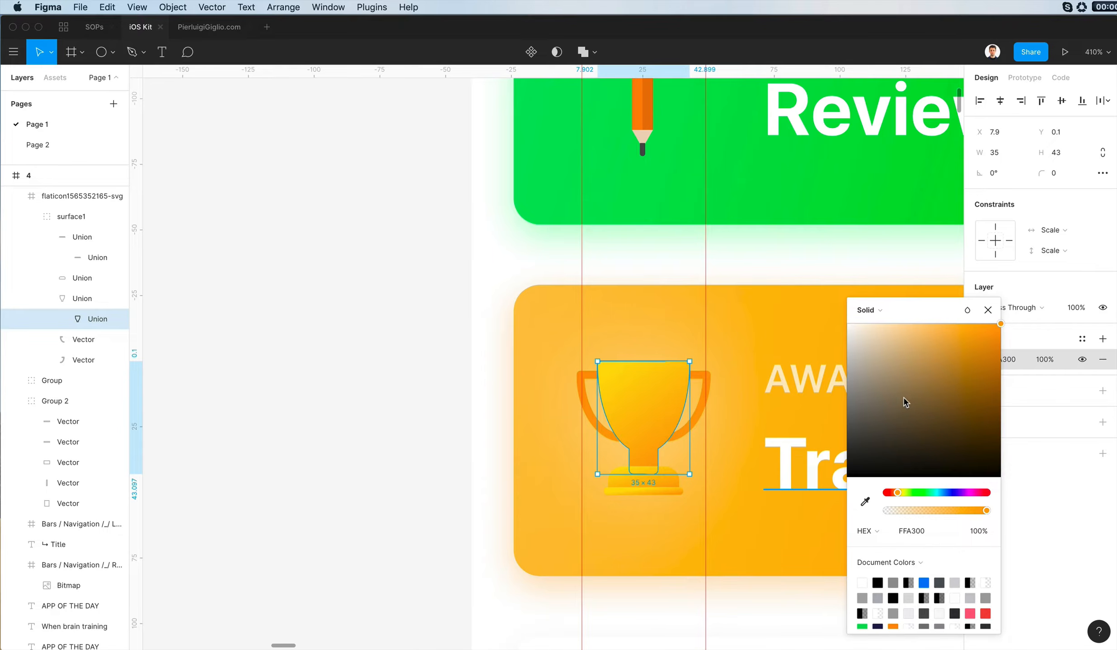
drag(895, 495, 892, 495)
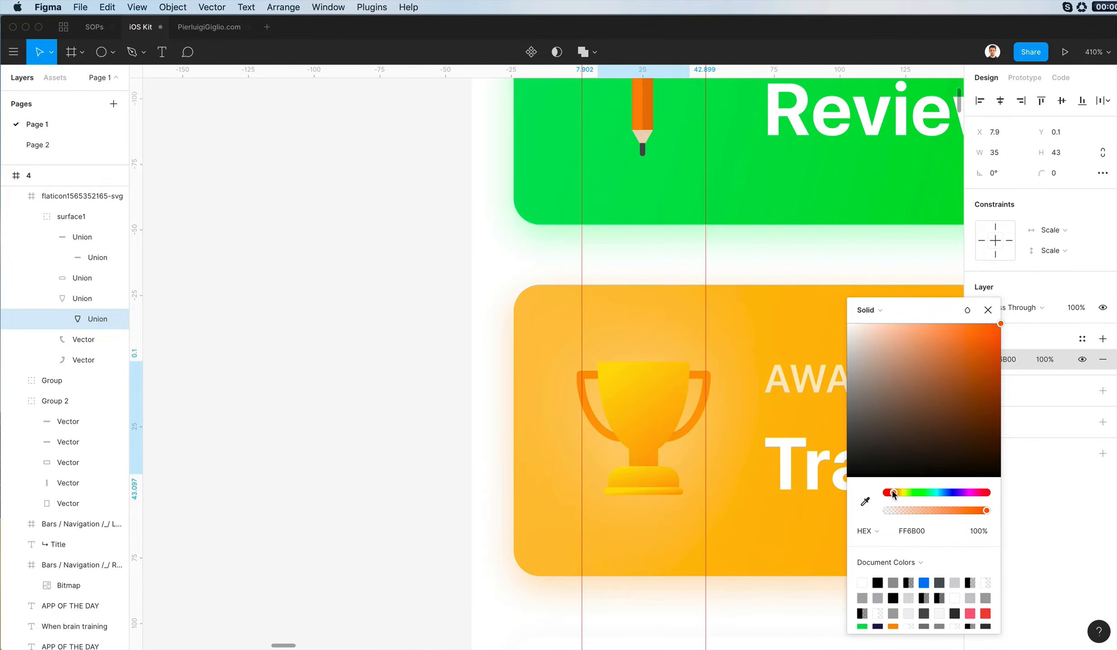
key(Escape)
key(Escape)
- Retune the trophy cup's linear gradient to run from a deeper orange to yellow FFD600
click(43, 149)
click(44, 125)
super+click(664, 405)
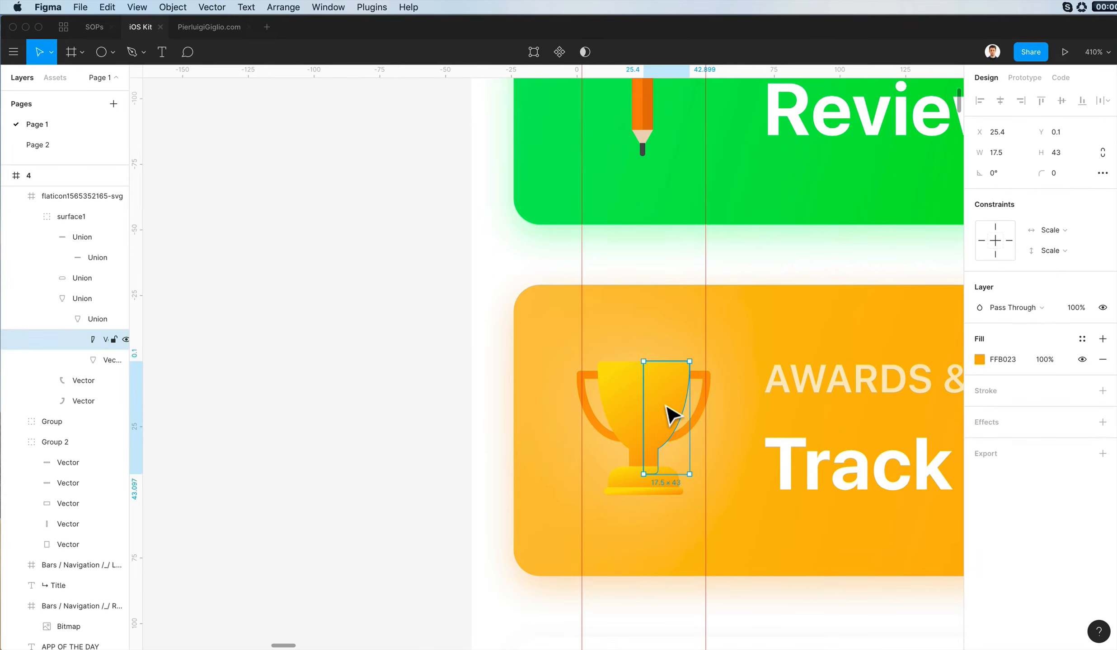
super+click(639, 405)
click(109, 299)
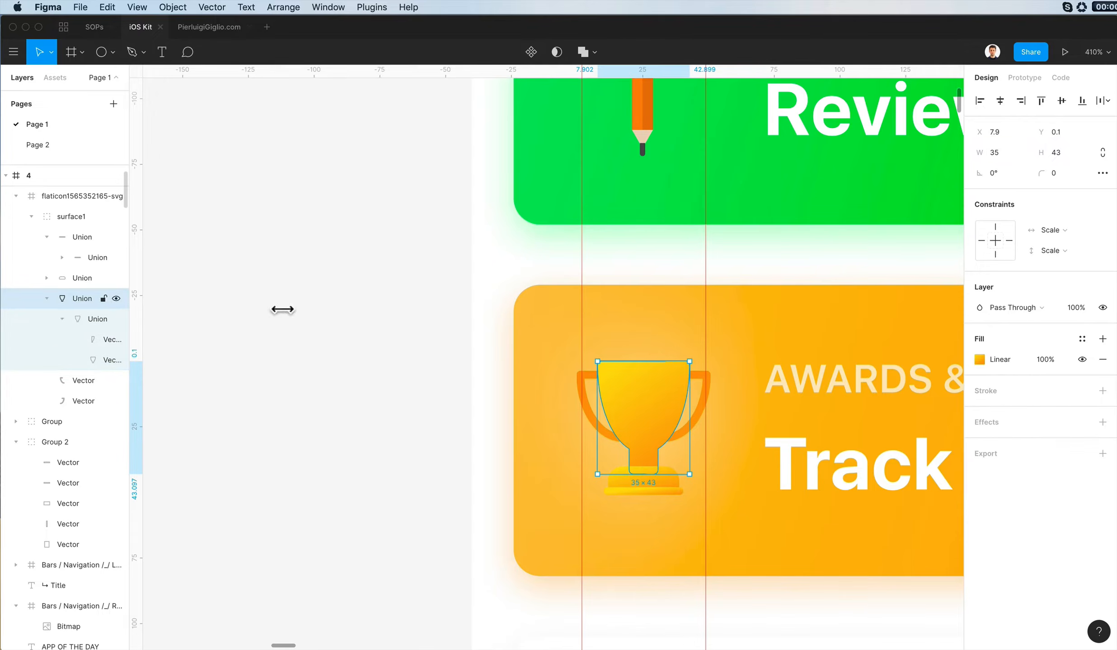
click(979, 359)
drag(857, 500, 843, 498)
key(super+z)
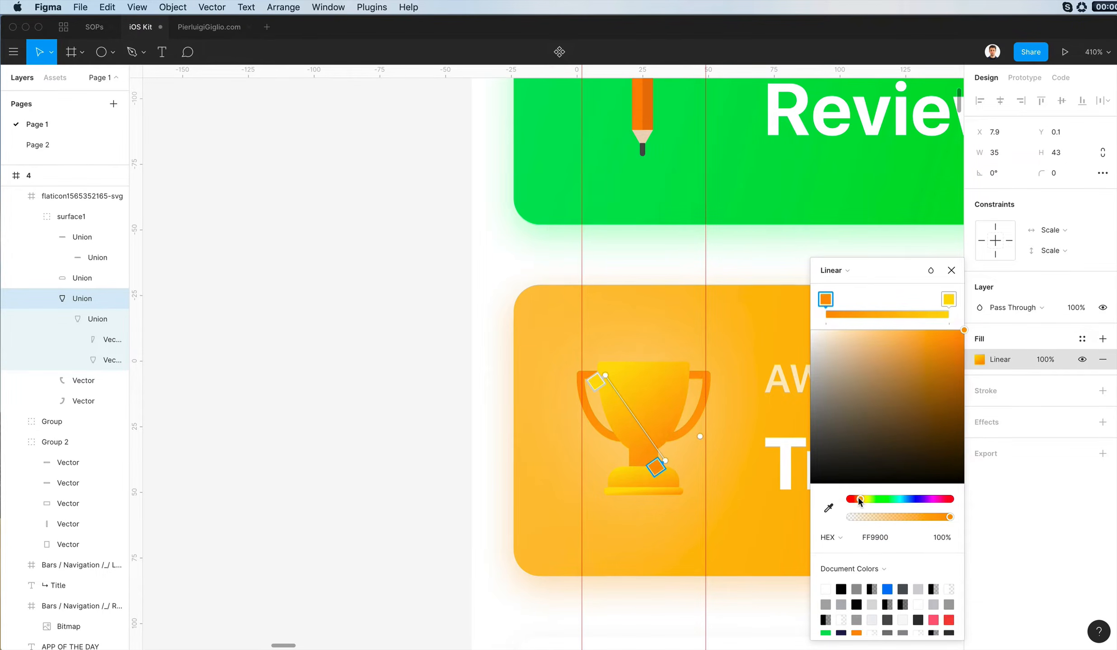
click(949, 300)
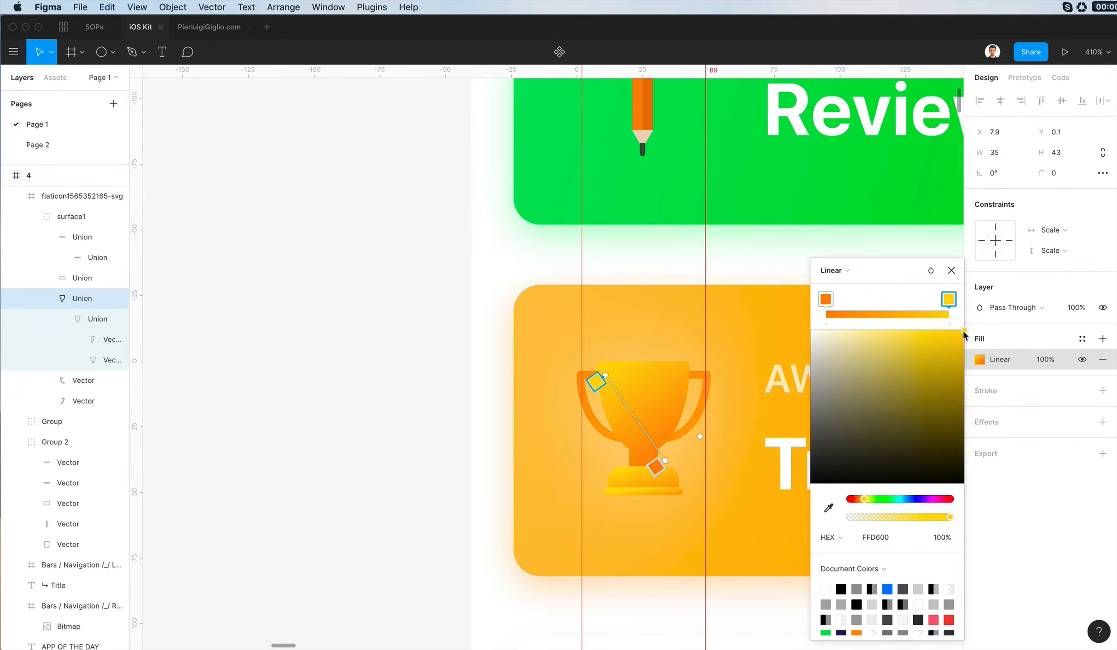
- Examine the gradient-filled parts of the trophy's base up close
click(678, 452)
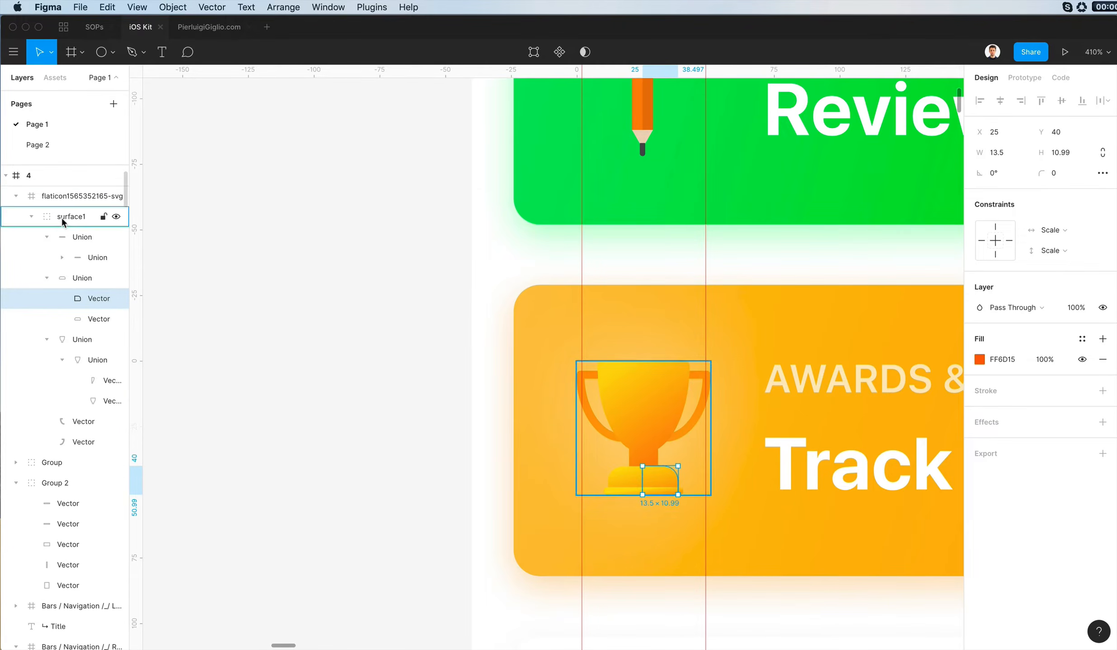
click(675, 490)
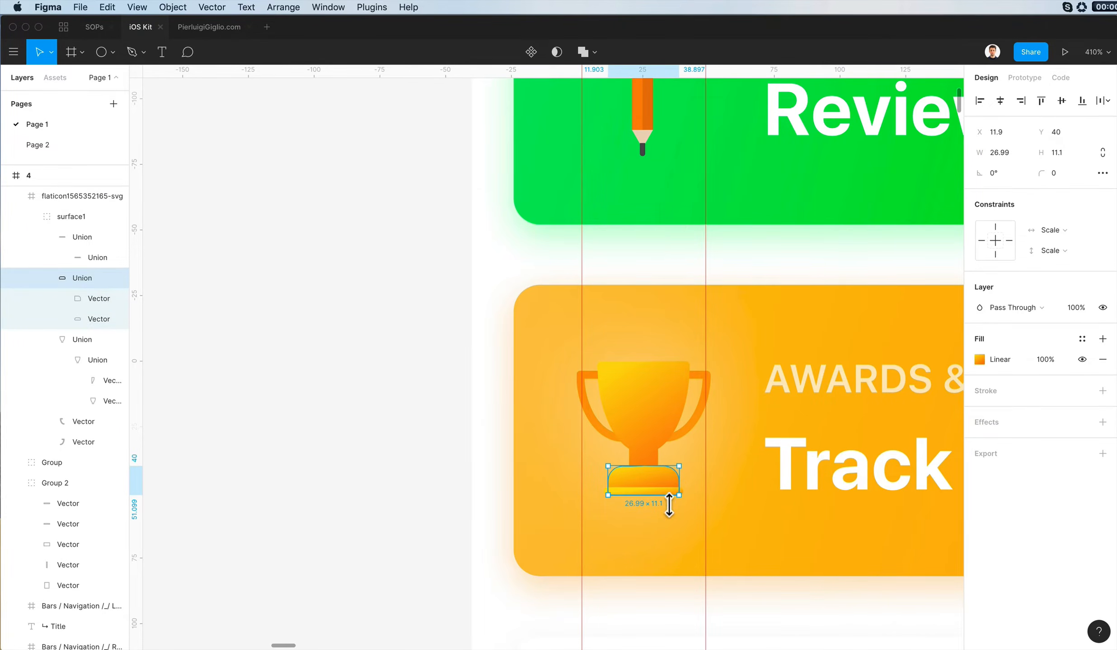
scroll(687, 501, up, 10)
click(682, 493)
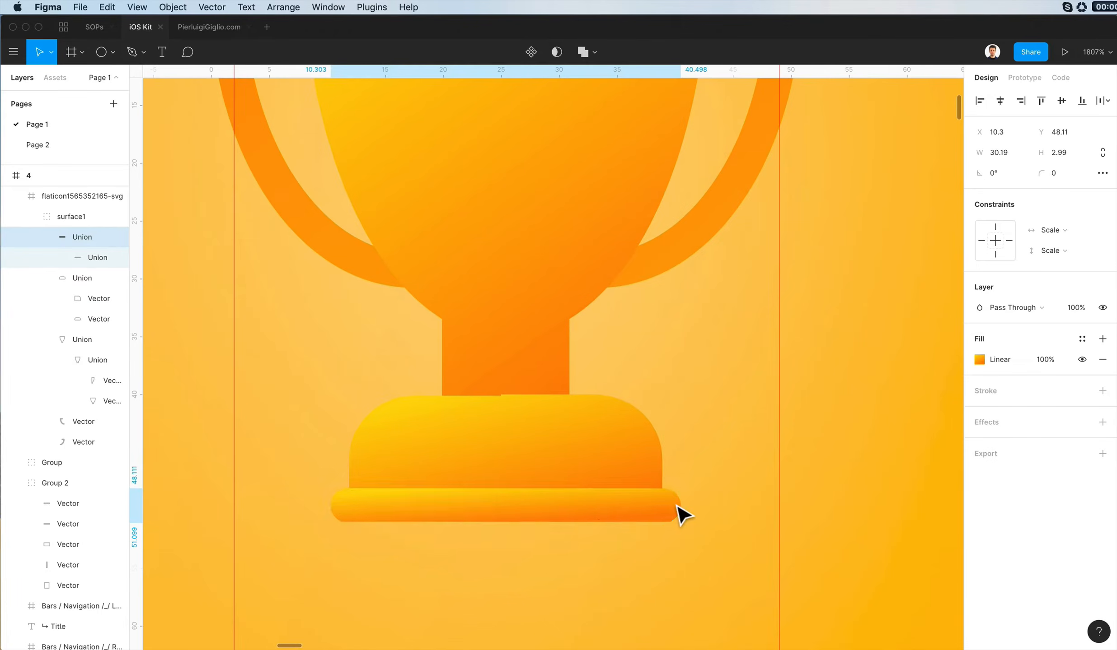
scroll(682, 492, down, 10)
scroll(554, 348, left, 2)
click(554, 347)
scroll(552, 348, down, 8)
scroll(550, 348, up, 3)
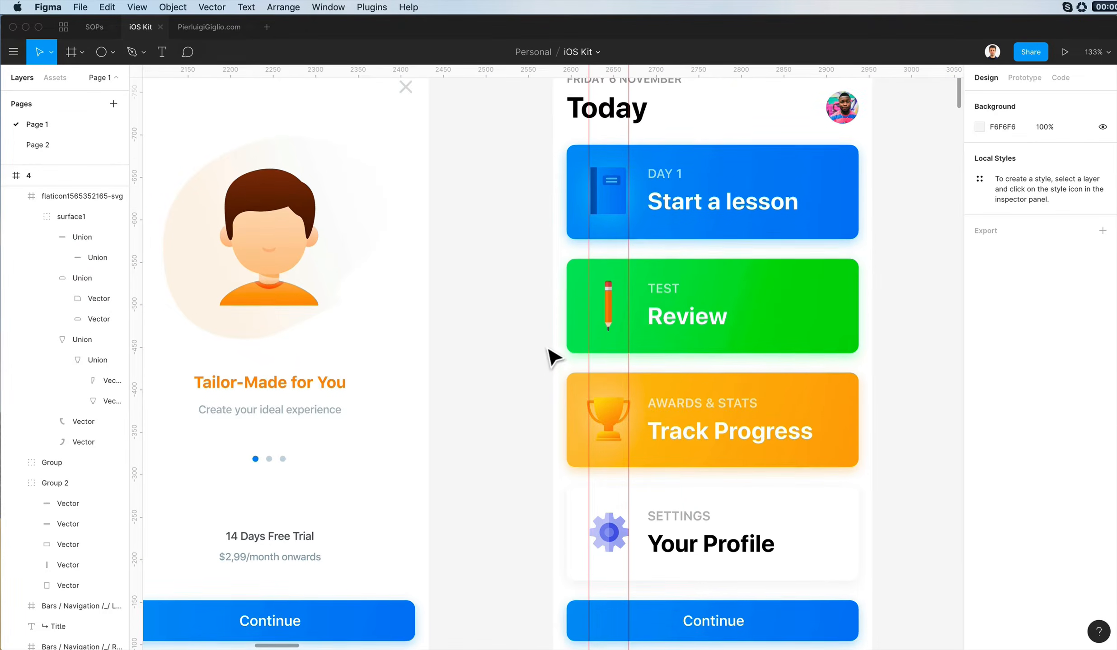
- Delete the pencil icon from the green Review card
click(584, 356)
key(Delete)
scroll(615, 369, down, 4)
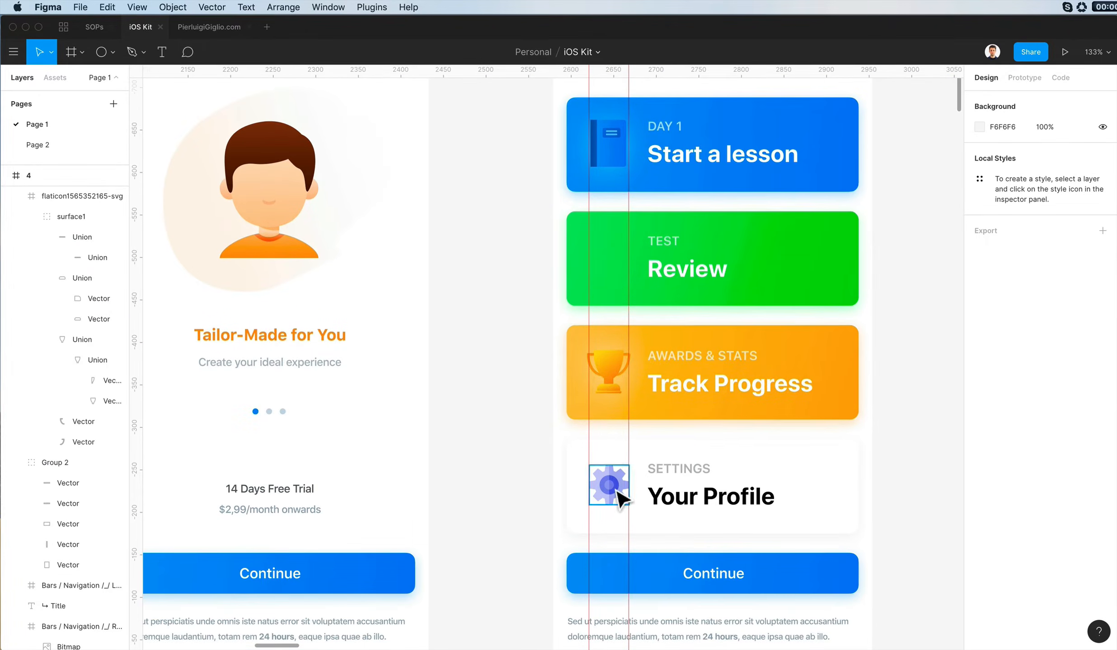
- Unite the two outer halves of the gear icon on the Your Profile card
scroll(632, 486, up, 5)
click(631, 478)
key(Escape)
double_click(614, 465)
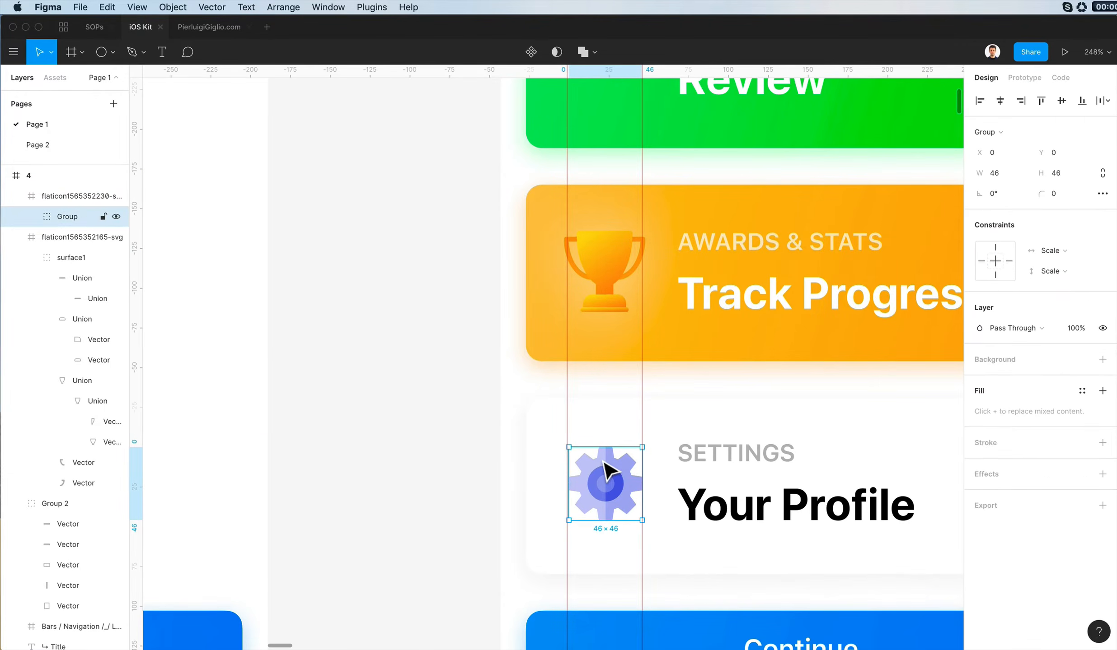
double_click(603, 462)
shift+click(617, 467)
click(582, 52)
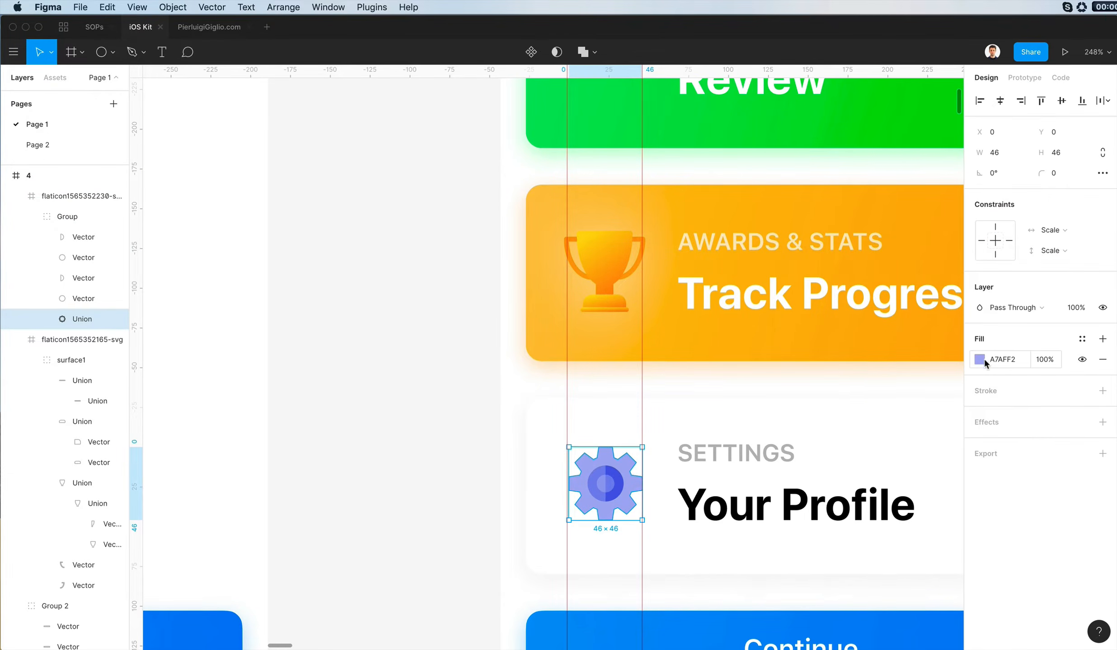
- Change the gear body's fill to a radial gradient with fully opaque black at both ends
click(978, 359)
click(857, 589)
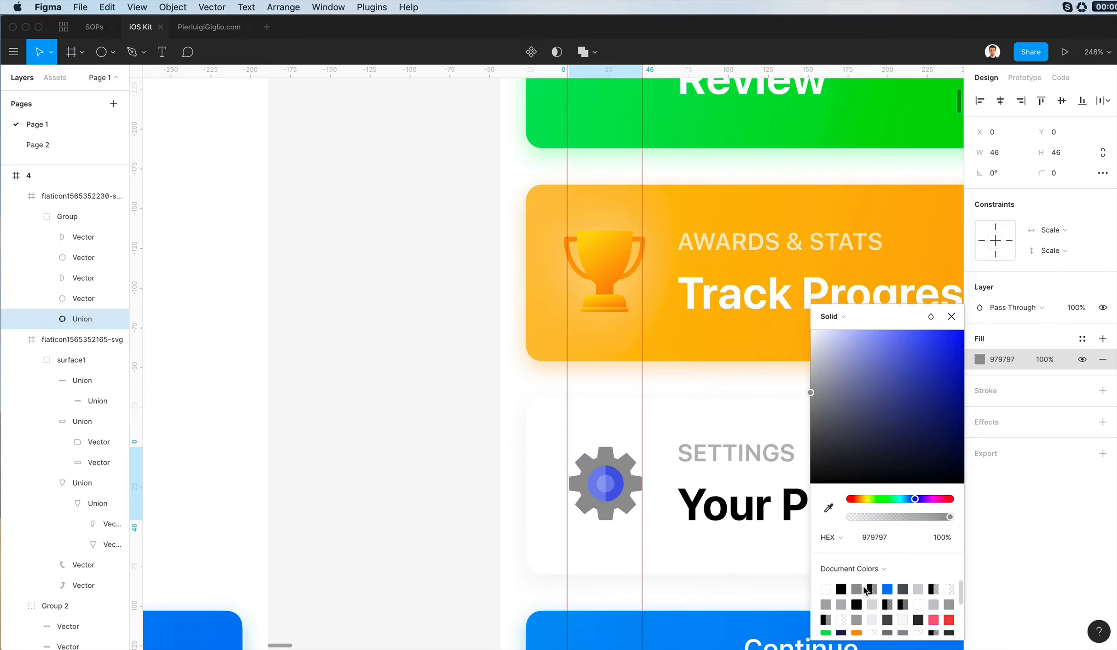
click(833, 317)
click(842, 332)
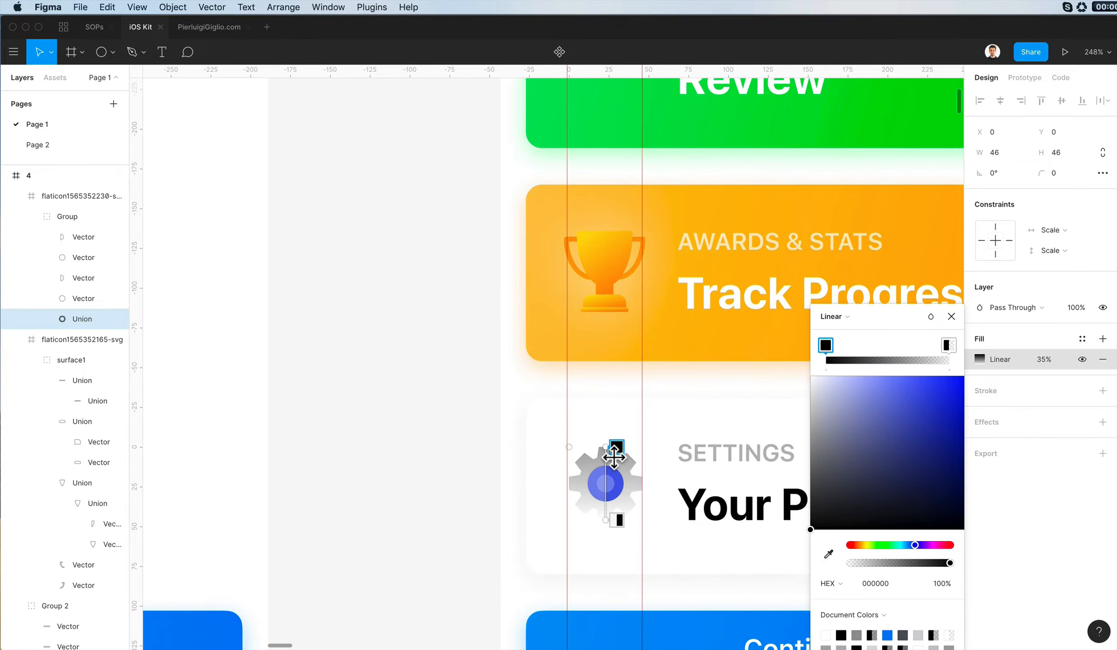
click(833, 317)
click(836, 332)
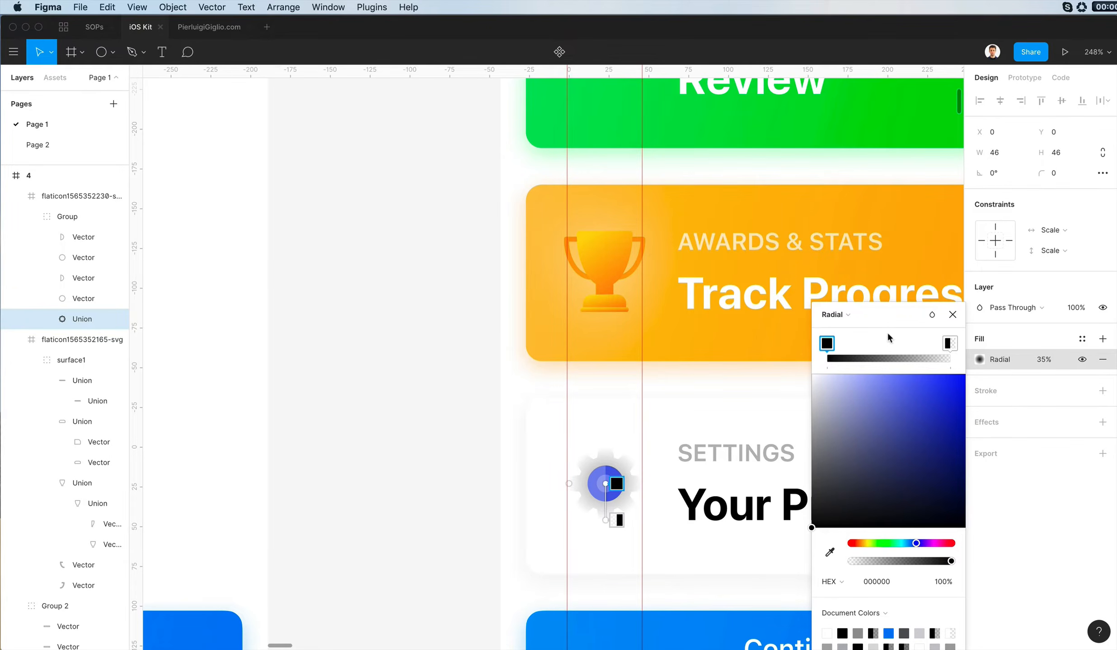
drag(879, 561, 1082, 513)
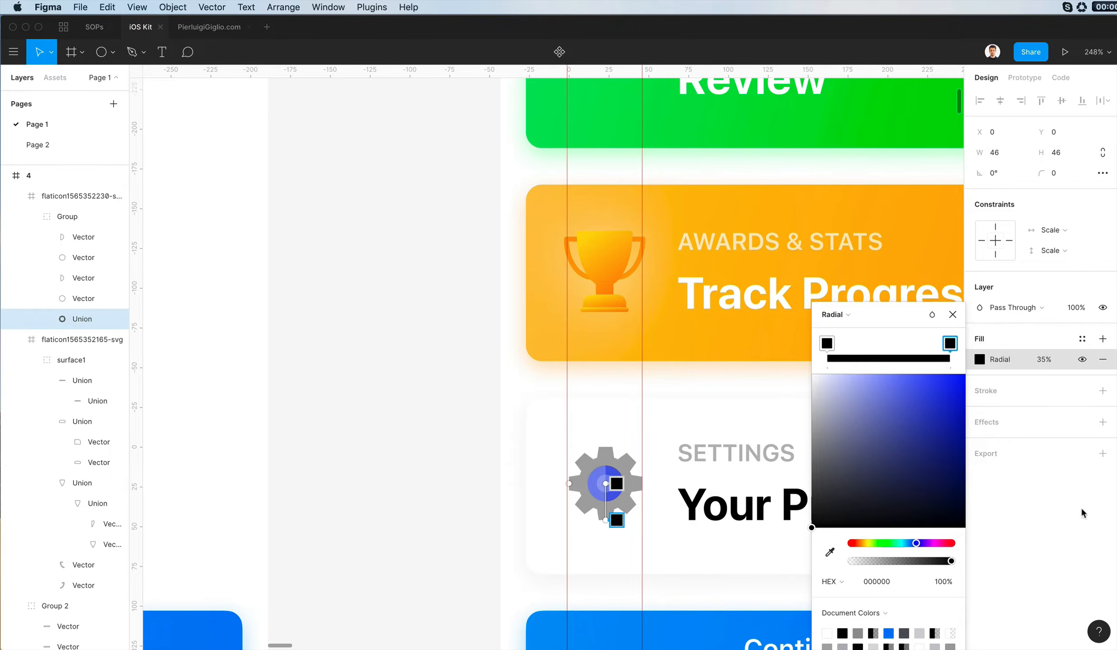
- Set both stops of the gear body's radial gradient to dark navy 000A62
click(858, 514)
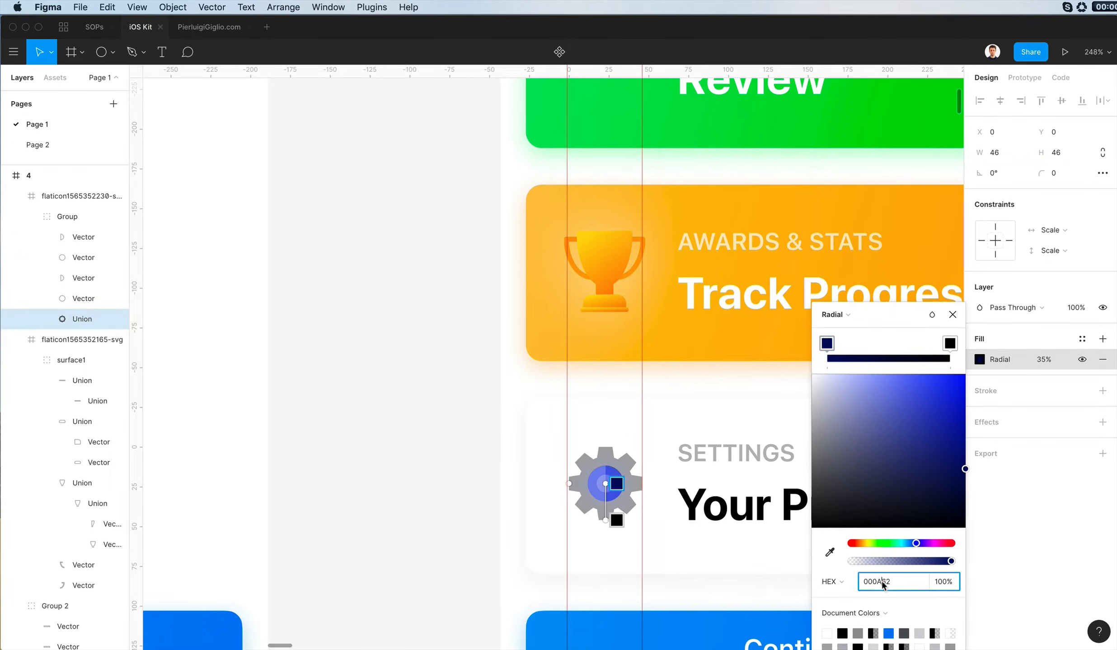
click(950, 344)
click(875, 582)
text(0010A0)
key(Return)
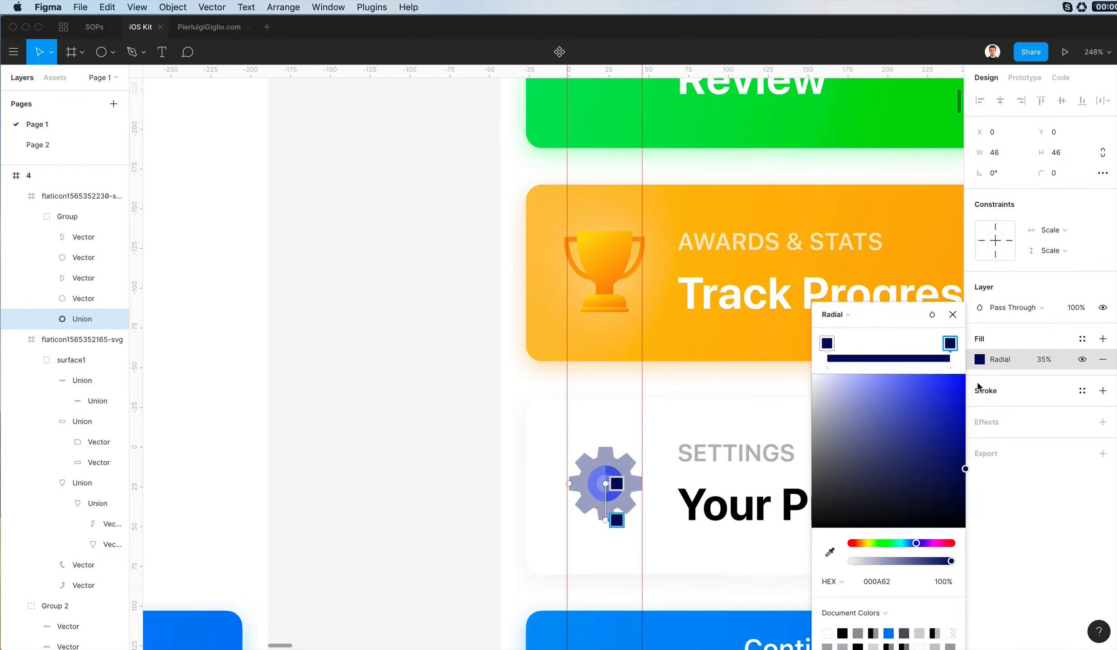
drag(1002, 406, 1011, 431)
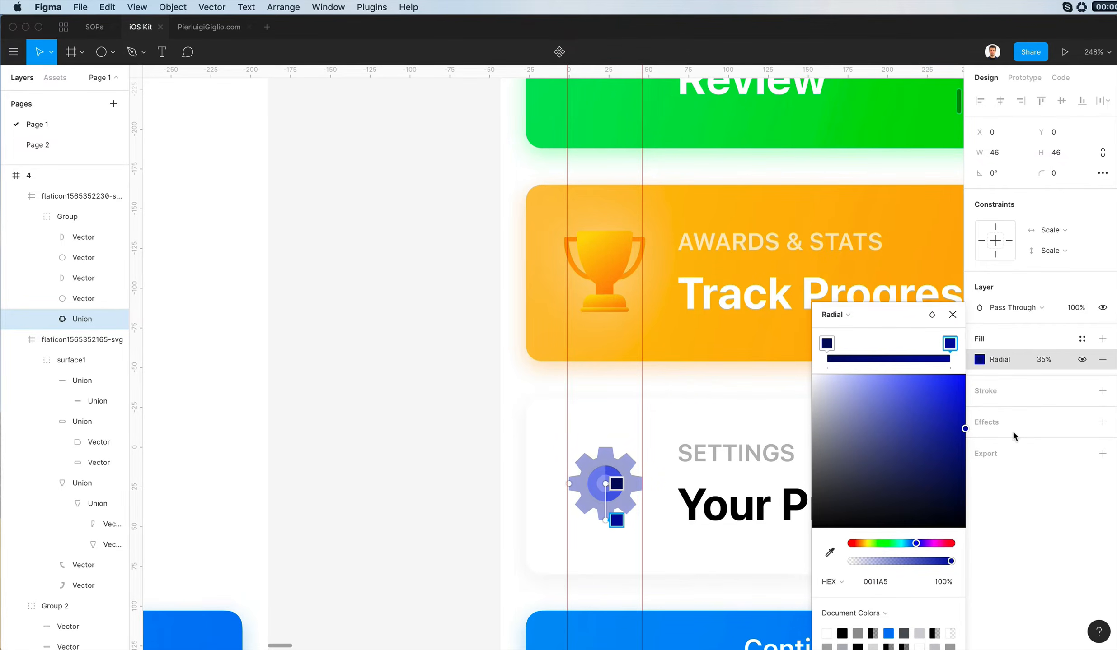
- Ungroup the gear icon's inner group and its enclosing flaticon frame
click(61, 197)
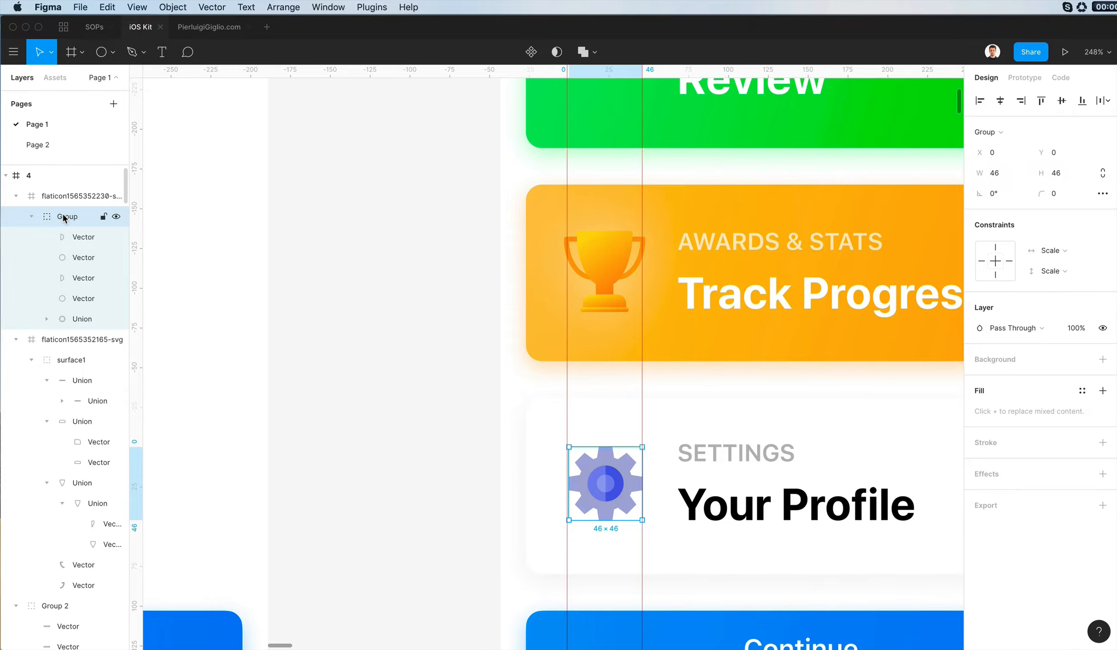
key(super+shift+g)
key(super+shift+g)
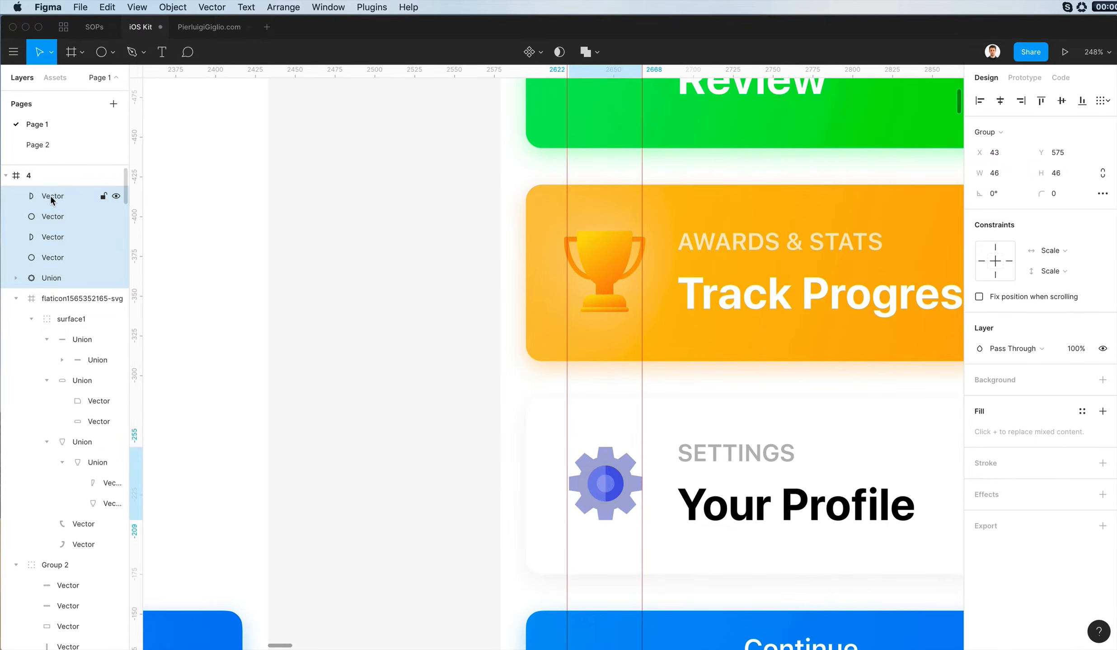
- Raise the gear body's radial fill opacity to 100%
click(553, 386)
click(621, 472)
key(0)
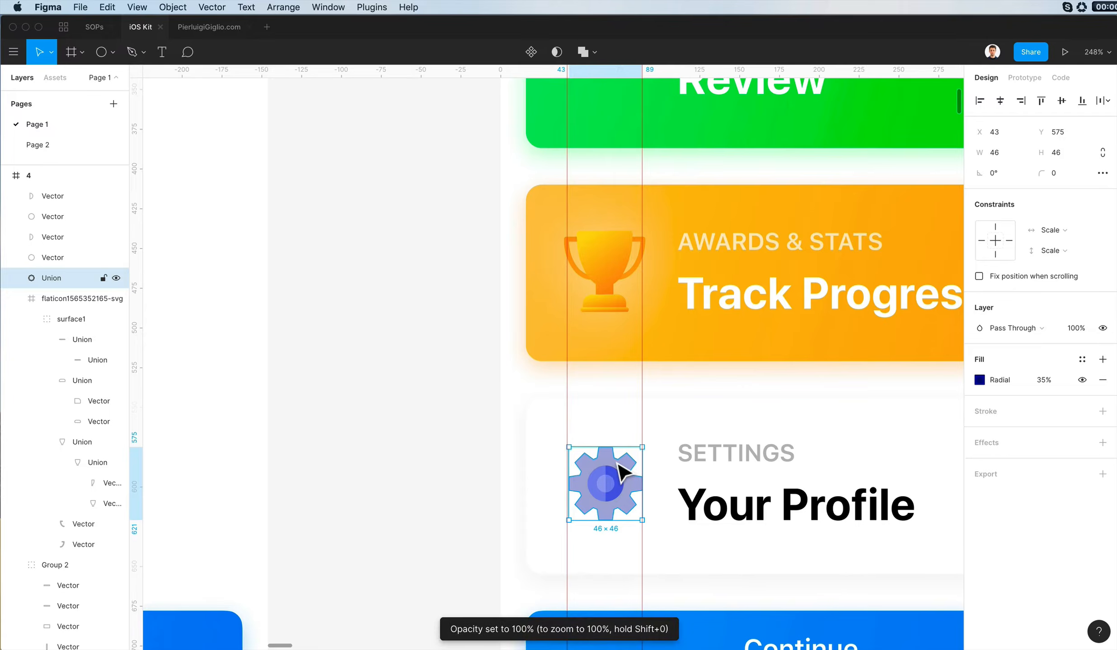
click(1034, 380)
key(shift+Up)
key(shift+Up)
key(shift+Up)
key(shift+Up)
key(shift+Up)
key(shift+Up)
key(shift+Up)
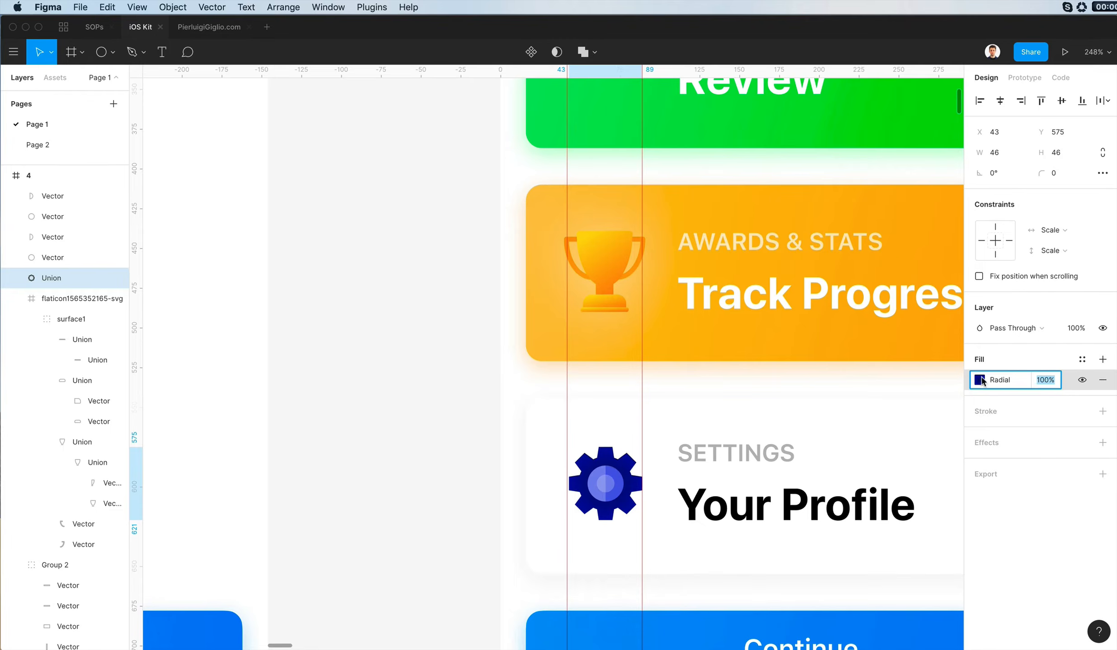
- Recolour the gear body's radial gradient from a muted blue-grey centre to light grey BCBECA at the edge
click(979, 380)
click(849, 420)
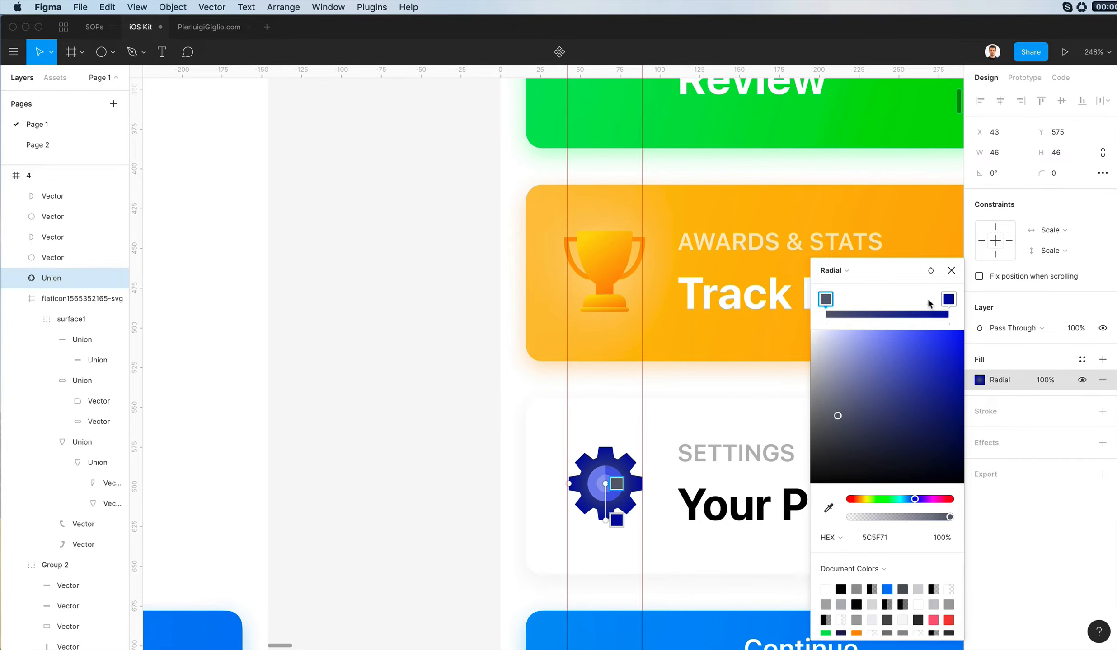
drag(845, 406, 819, 366)
click(948, 299)
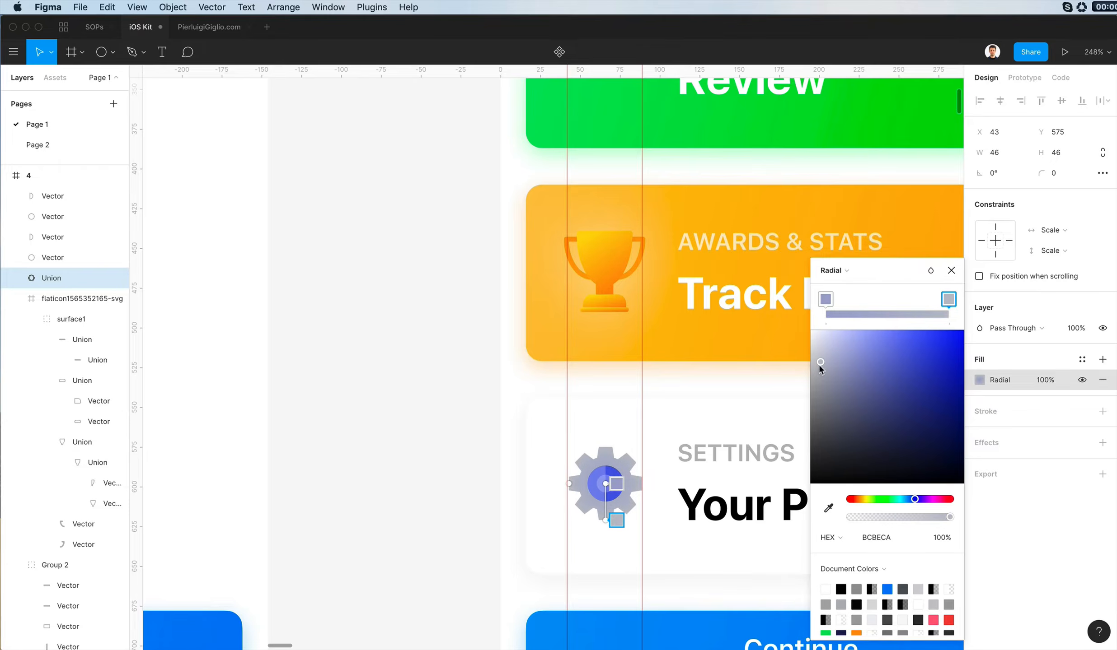
click(619, 551)
- Unite the two halves of the gear's small centre circle and fill it with the card's white
click(610, 487)
shift+click(600, 486)
scroll(599, 483, up, 5)
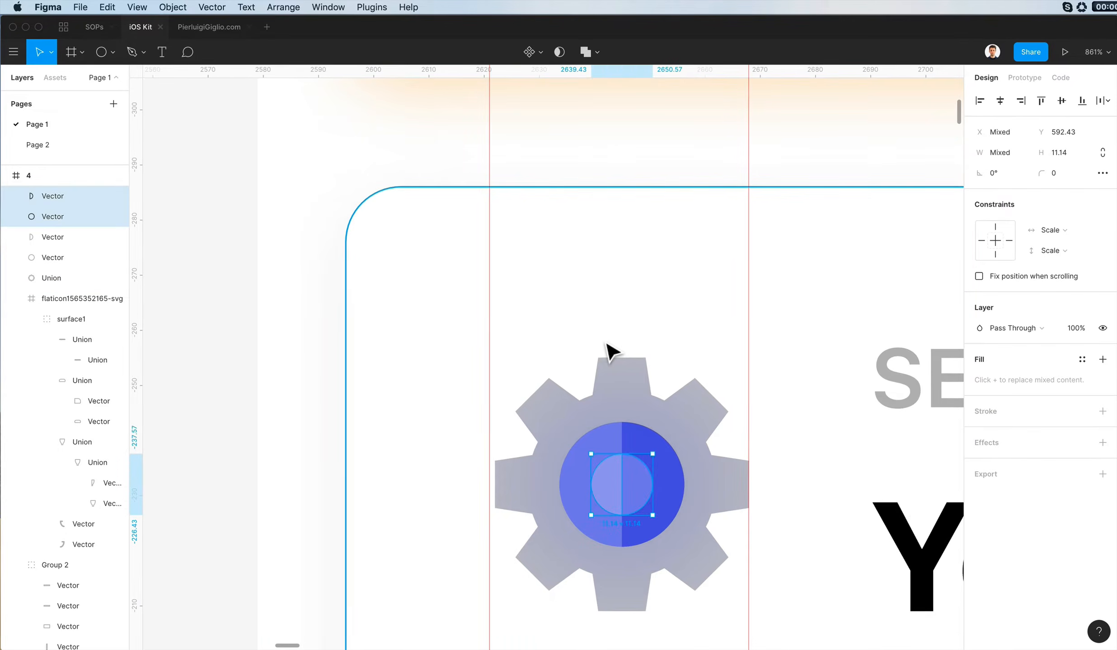
key(Delete)
key(super+z)
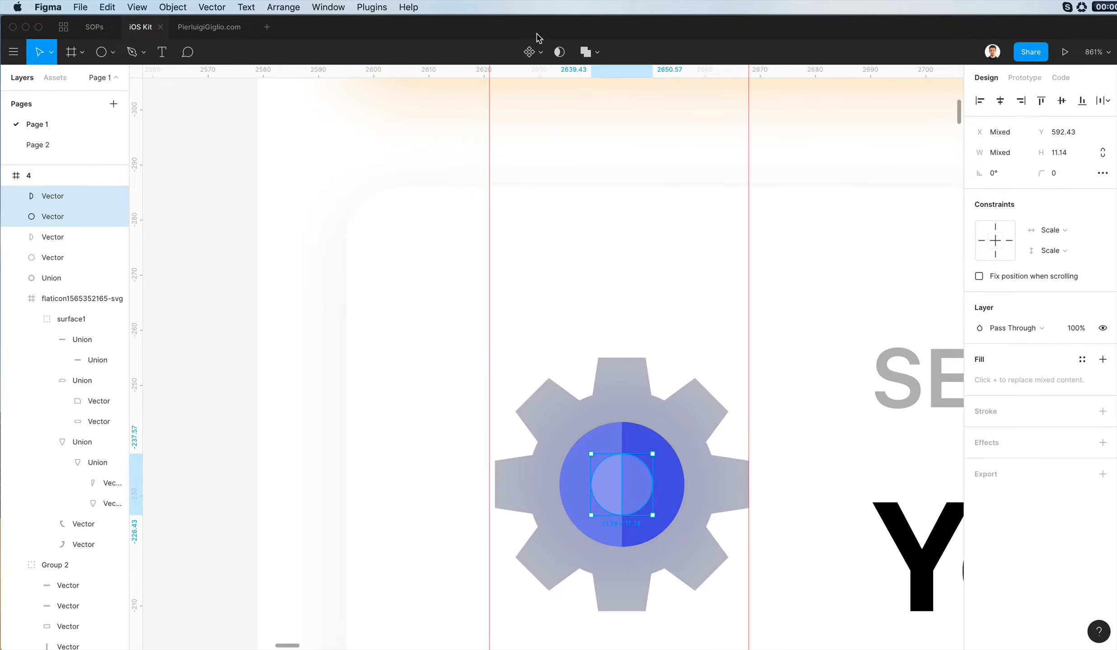
click(585, 52)
key(i)
click(582, 270)
- Unite the two halves of the blue ring around the gear's centre
click(625, 443)
shift+click(608, 445)
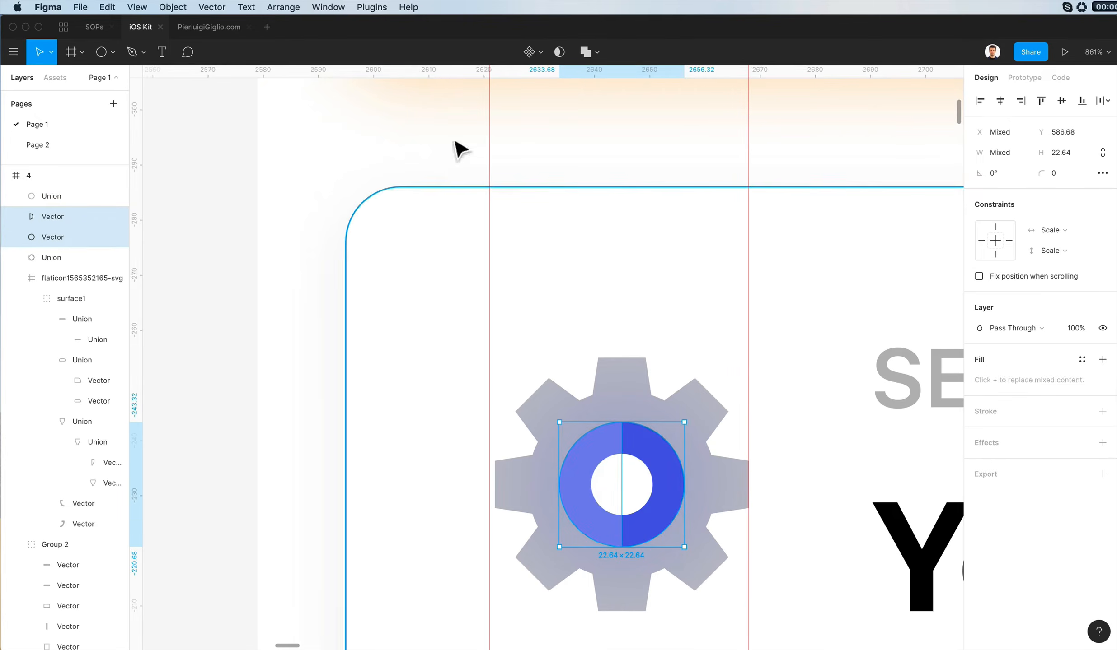
click(585, 52)
- Copy the gear body's grey radial fill onto the blue ring around its centre
super+click(704, 413)
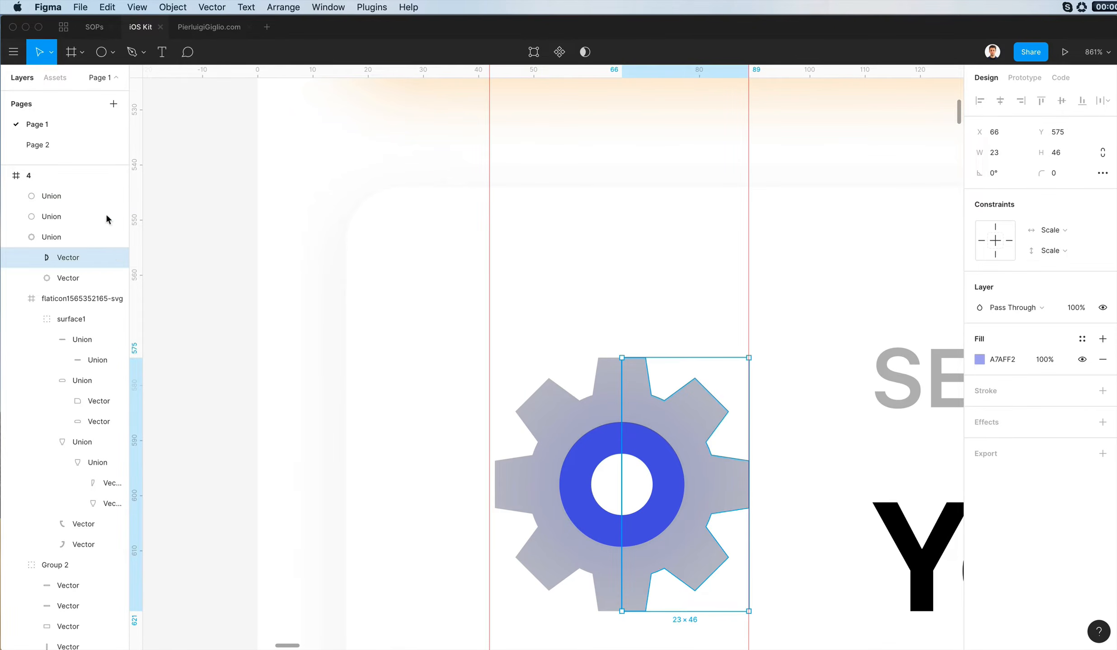
click(54, 238)
key(super+alt+c)
click(627, 446)
key(super+alt+v)
scroll(627, 446, down, 3)
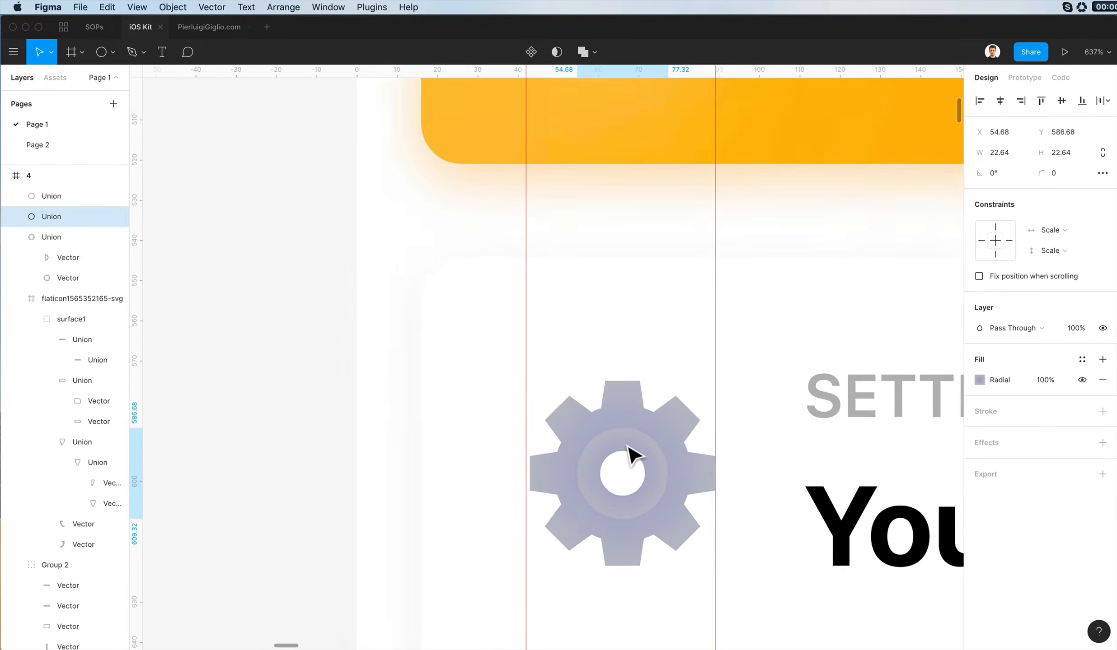
- Set the gear ring's radial gradient to run from white to grey 8E909F
scroll(627, 446, down, 1)
click(979, 382)
drag(883, 361, 738, 296)
click(948, 299)
drag(829, 357, 825, 389)
scroll(657, 392, down, 10)
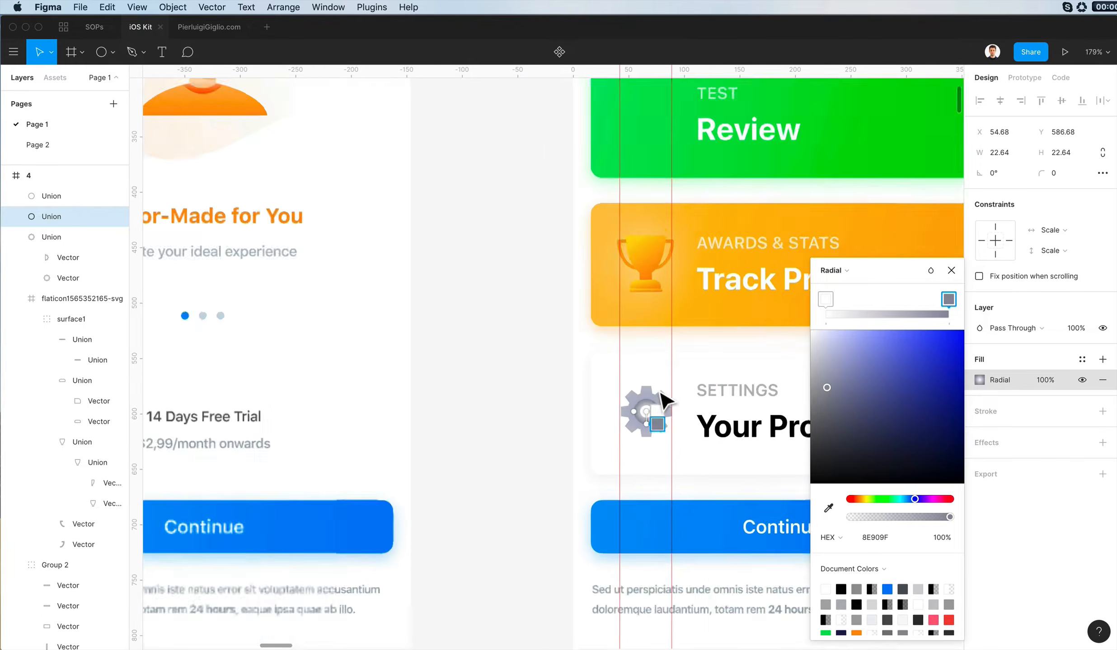
click(553, 376)
click(554, 375)
- Review the restyled icons and cards across the Today screen
scroll(552, 350, left, 2)
scroll(558, 357, up, 3)
scroll(558, 357, right, 5)
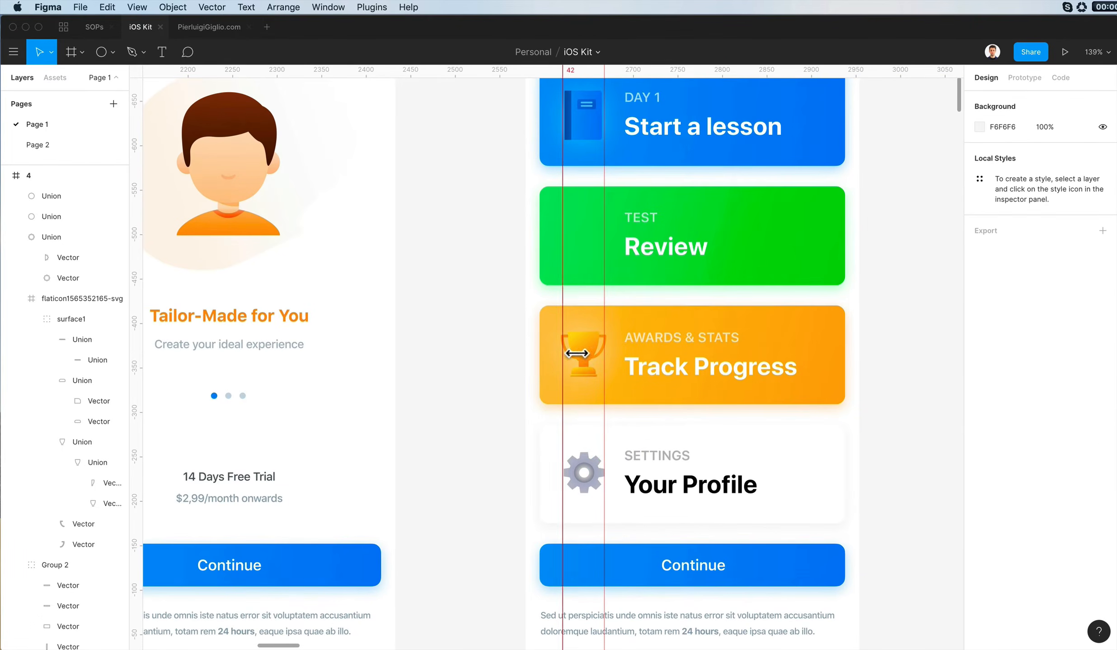
scroll(452, 415, up, 5)
scroll(445, 407, right, 1)
scroll(617, 457, up, 3)
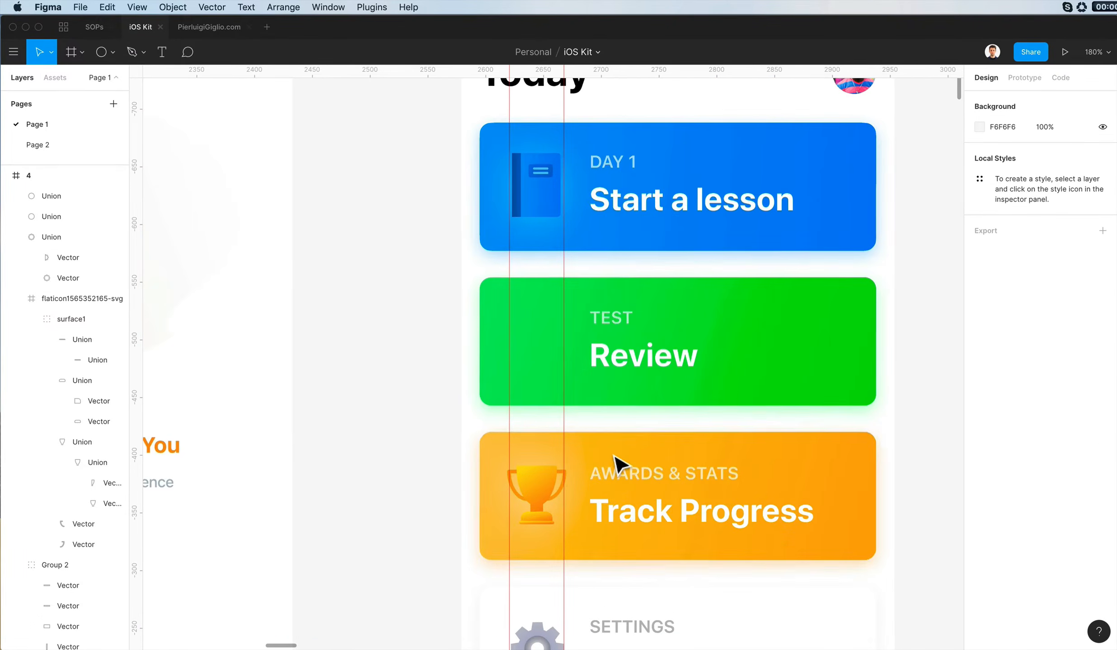
scroll(604, 452, down, 5)
scroll(608, 461, down, 2)
scroll(608, 460, left, 2)
- Change the Track Progress card's linear gradient to run from orange FFA800 to a deeper orange
click(755, 418)
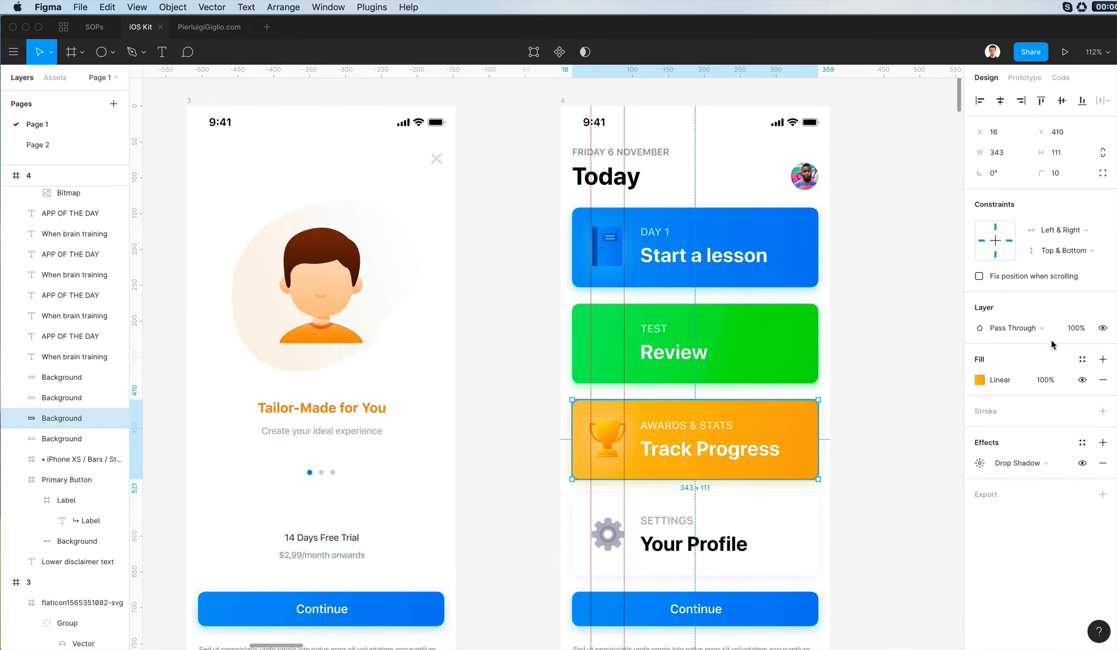
click(979, 380)
click(948, 300)
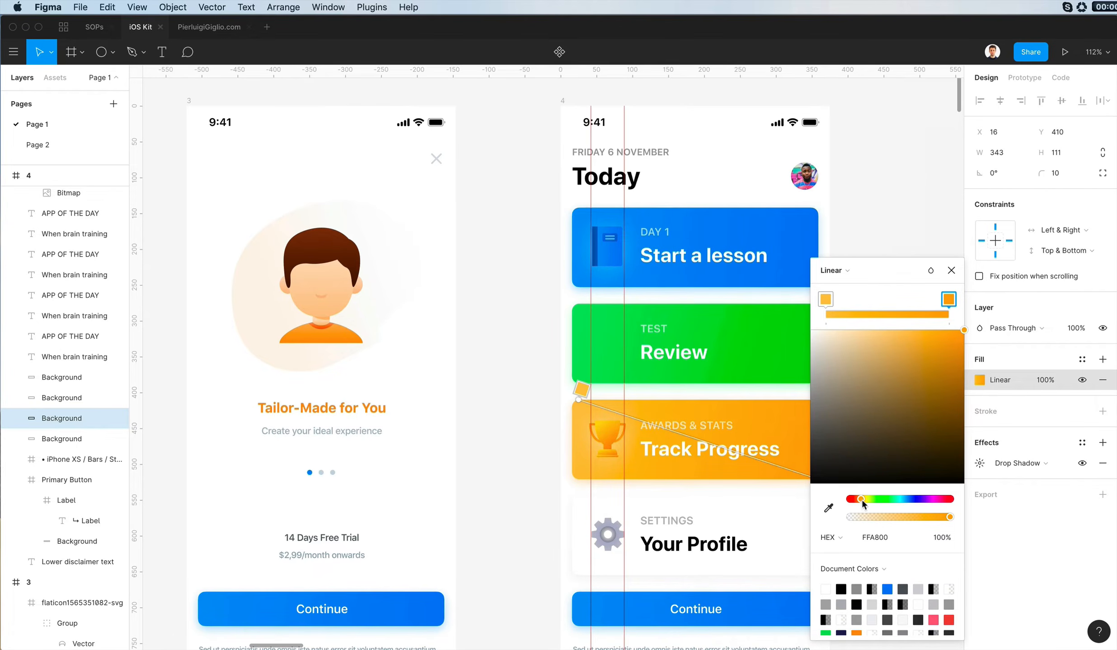
drag(861, 500, 855, 498)
click(826, 299)
drag(924, 326, 970, 305)
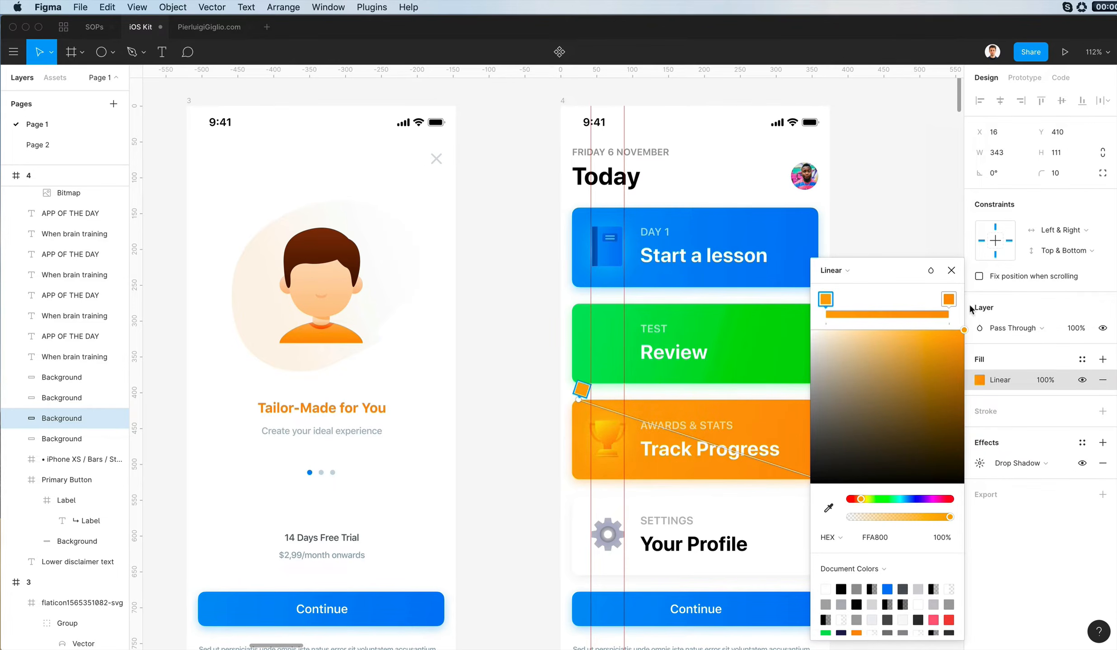
click(499, 464)
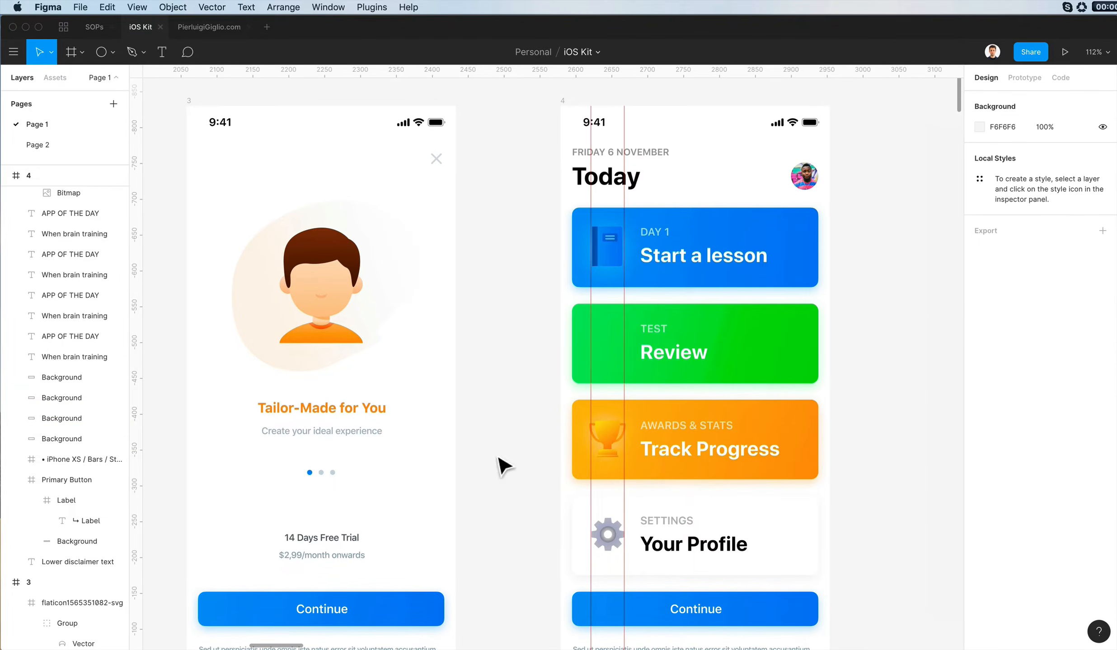
- Set the opacity of the trophy icon's white drop shadow to 95%
click(608, 438)
click(979, 586)
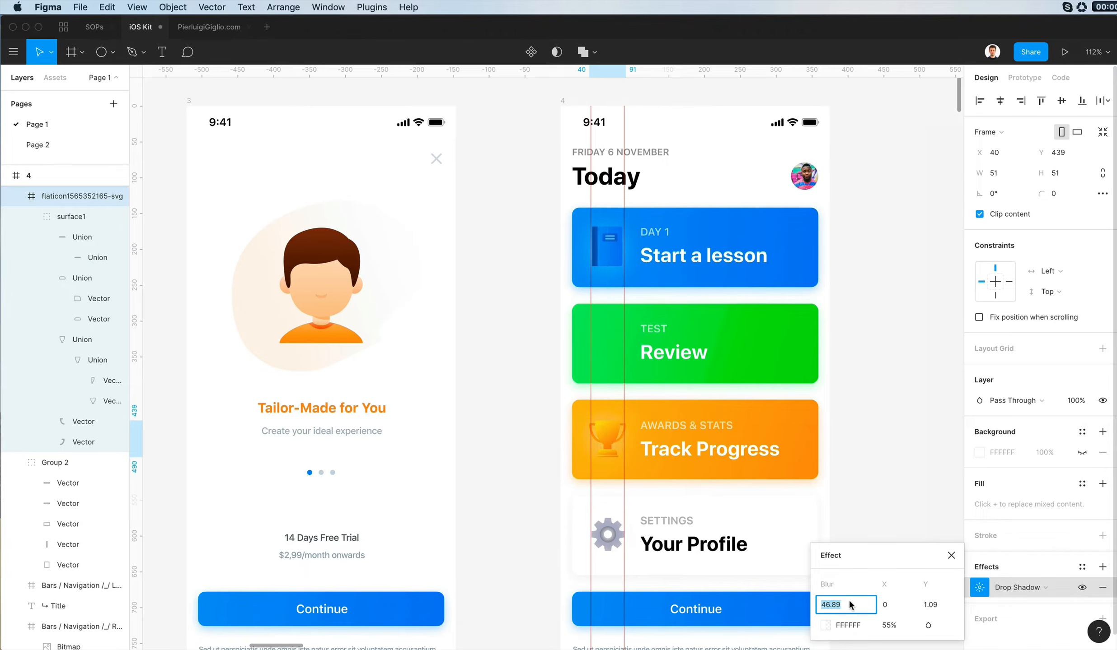
click(896, 624)
key(shift+Up)
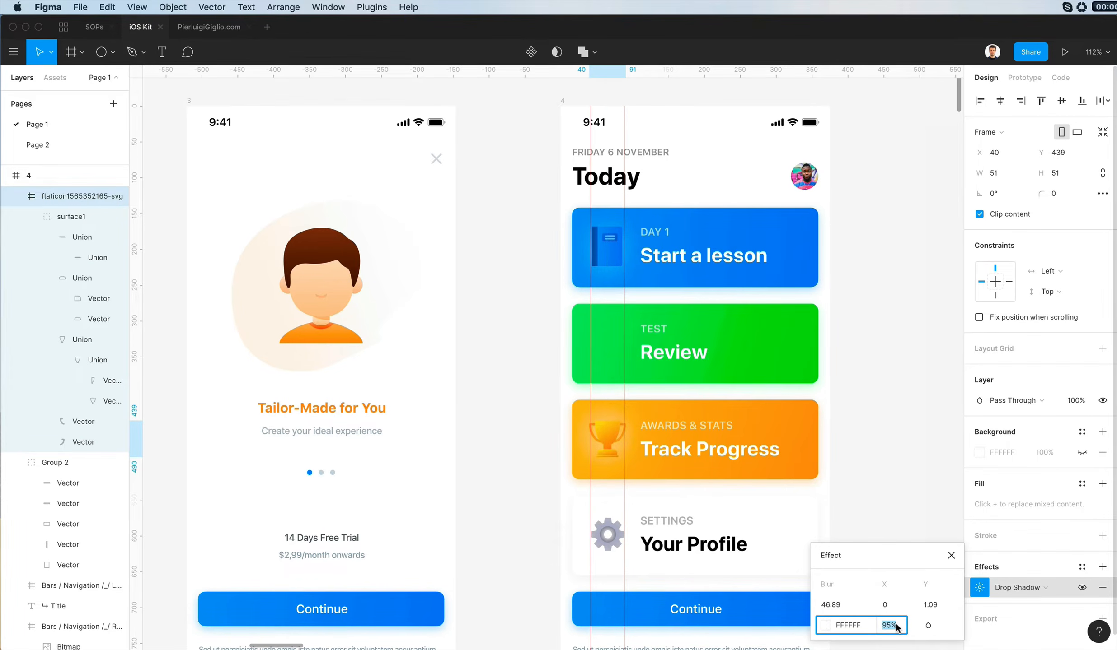
key(Return)
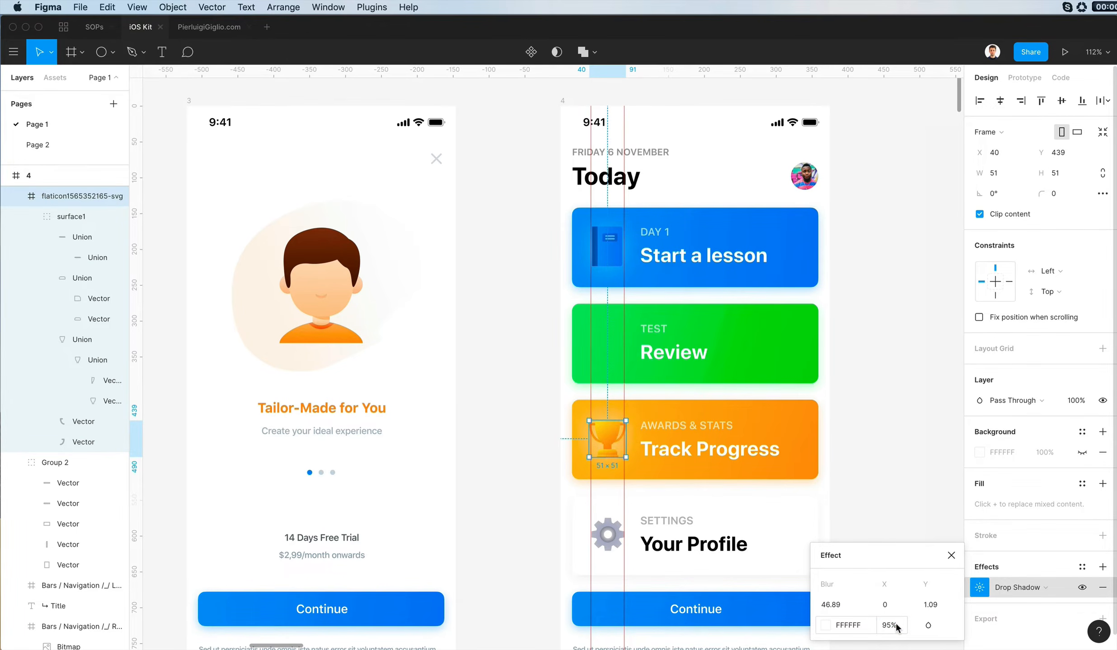
click(489, 496)
- Darken the end stop of the Review card's green linear gradient to 00D328
scroll(505, 463, left, 2)
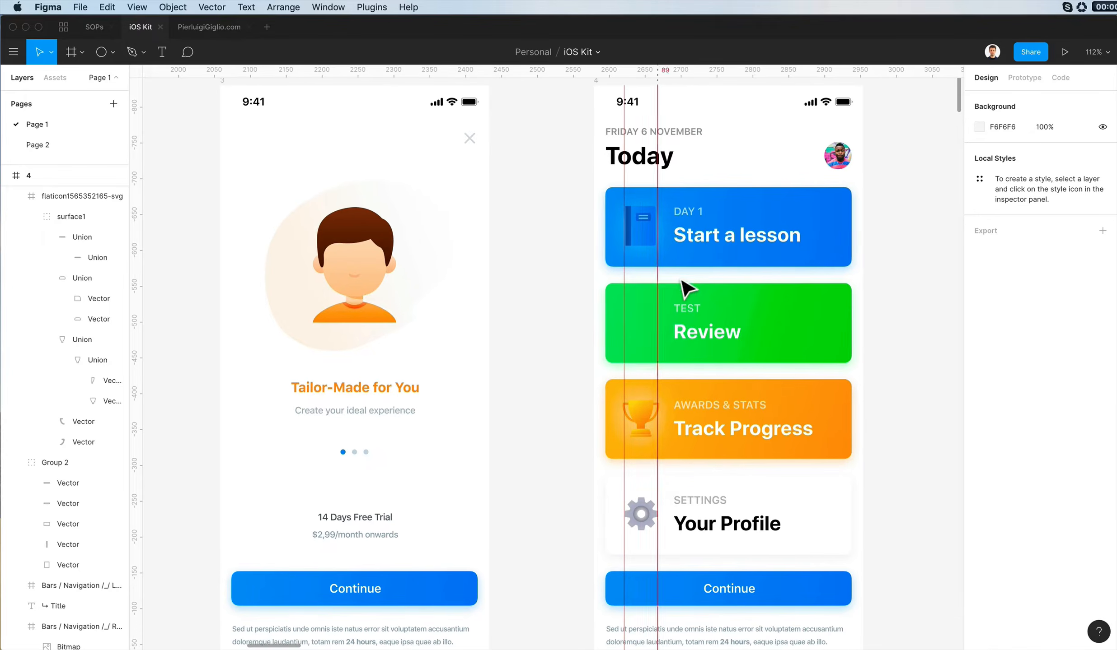
click(649, 304)
click(978, 380)
click(948, 302)
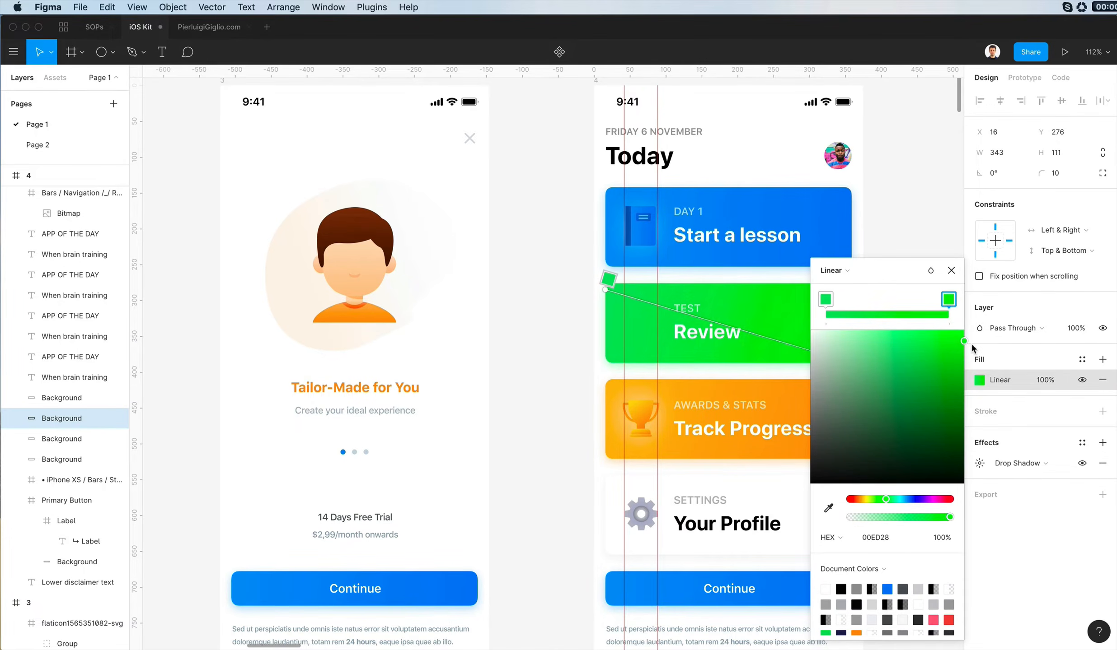
scroll(647, 284, right, 3)
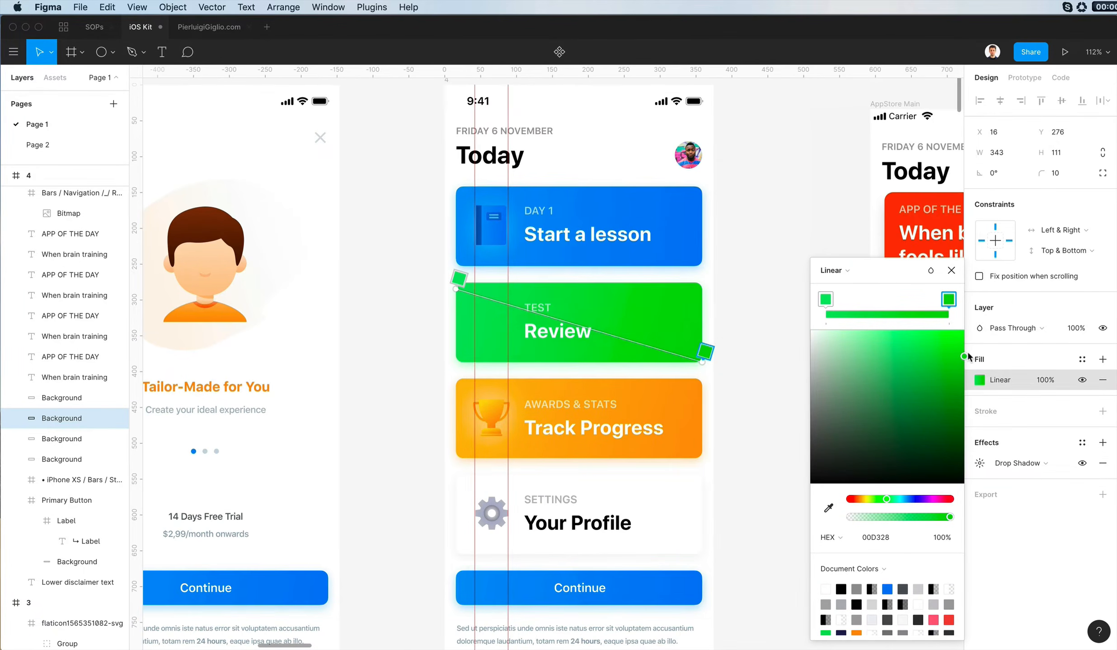
- Brighten the Start a lesson card's blue linear gradient, ending in 008BFF at the card's lower-right corner
click(668, 212)
scroll(668, 212, down, 1)
click(979, 380)
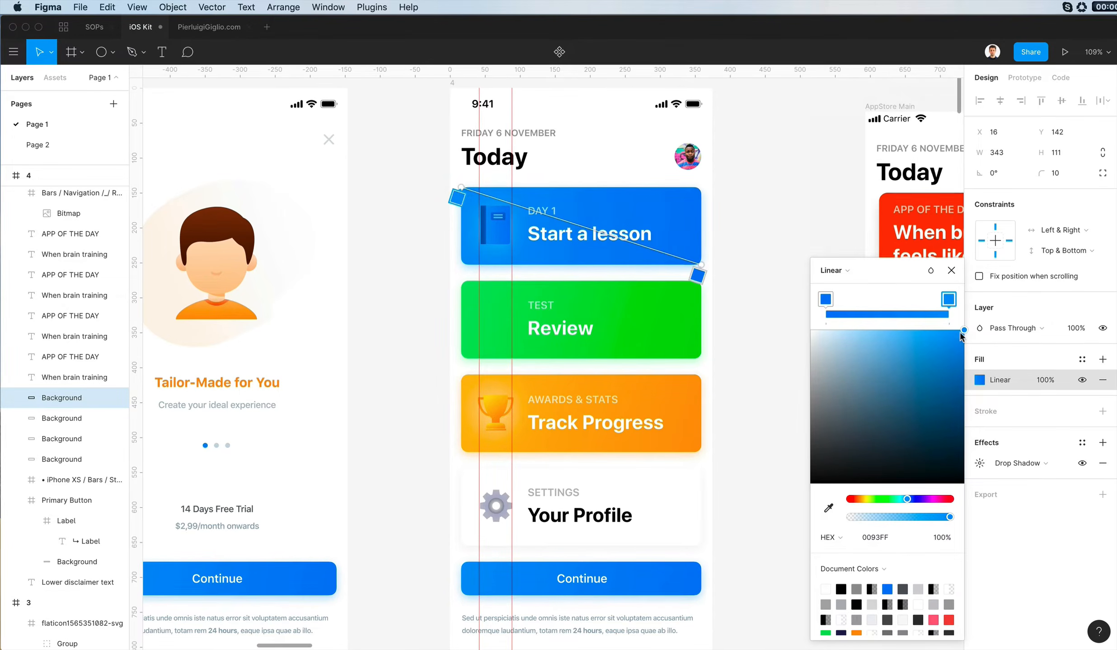
click(826, 299)
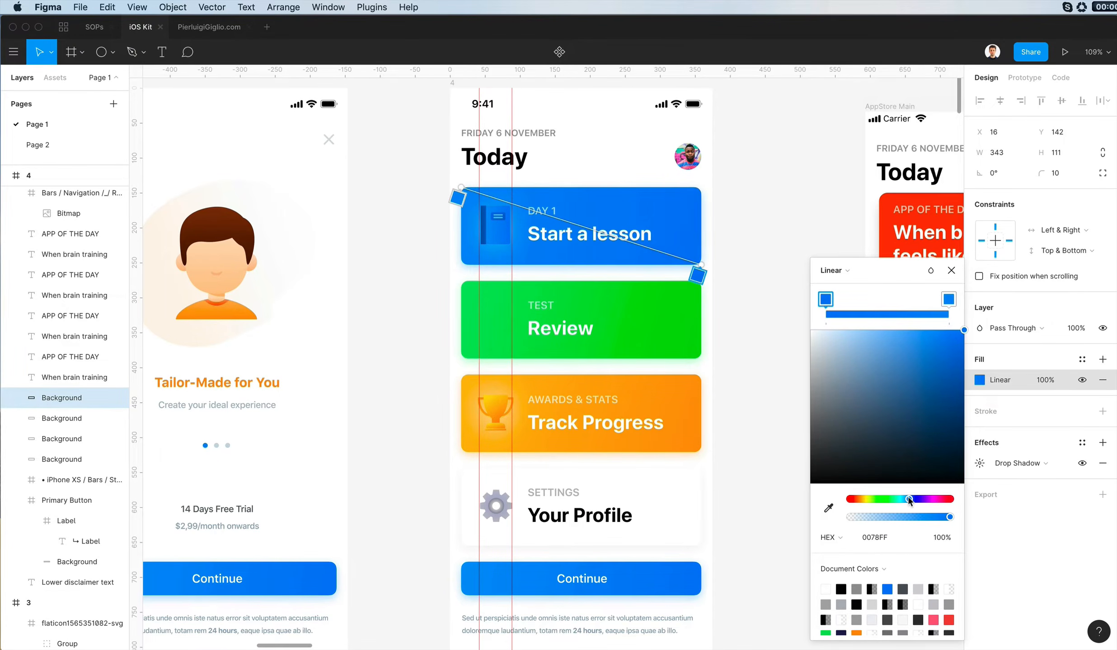
click(906, 498)
drag(906, 499, 905, 499)
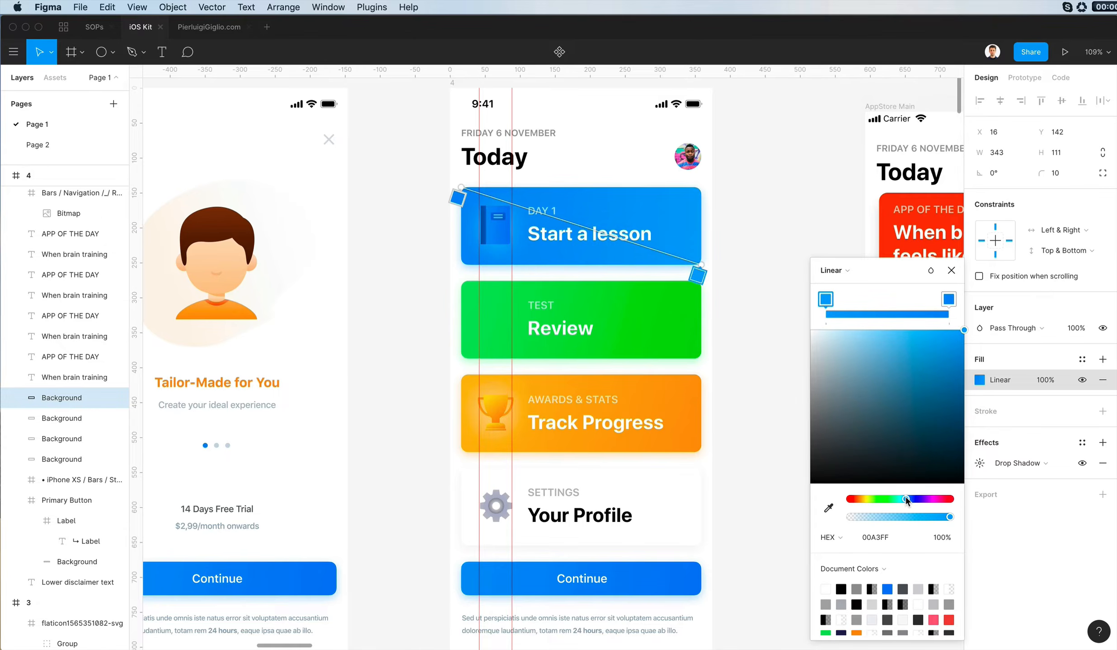
scroll(565, 380, down, 5)
scroll(568, 385, left, 3)
scroll(579, 338, right, 3)
scroll(583, 307, up, 5)
scroll(567, 296, up, 3)
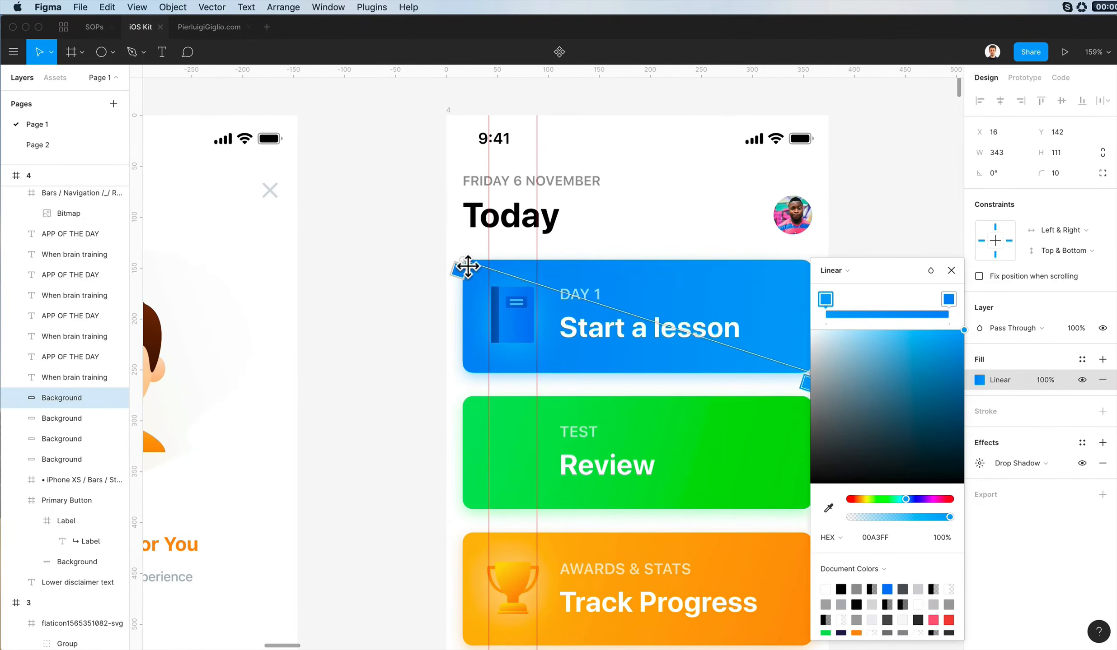
click(948, 299)
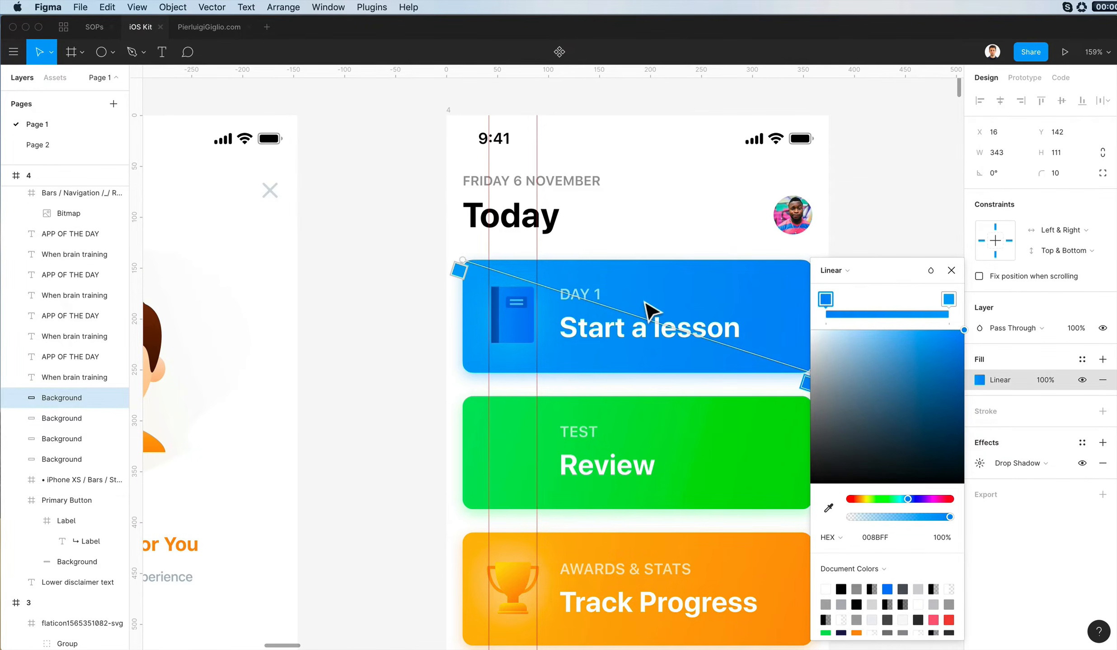
scroll(515, 285, down, 5)
click(752, 349)
click(752, 349)
scroll(581, 346, down, 3)
scroll(580, 346, left, 2)
scroll(578, 346, up, 4)
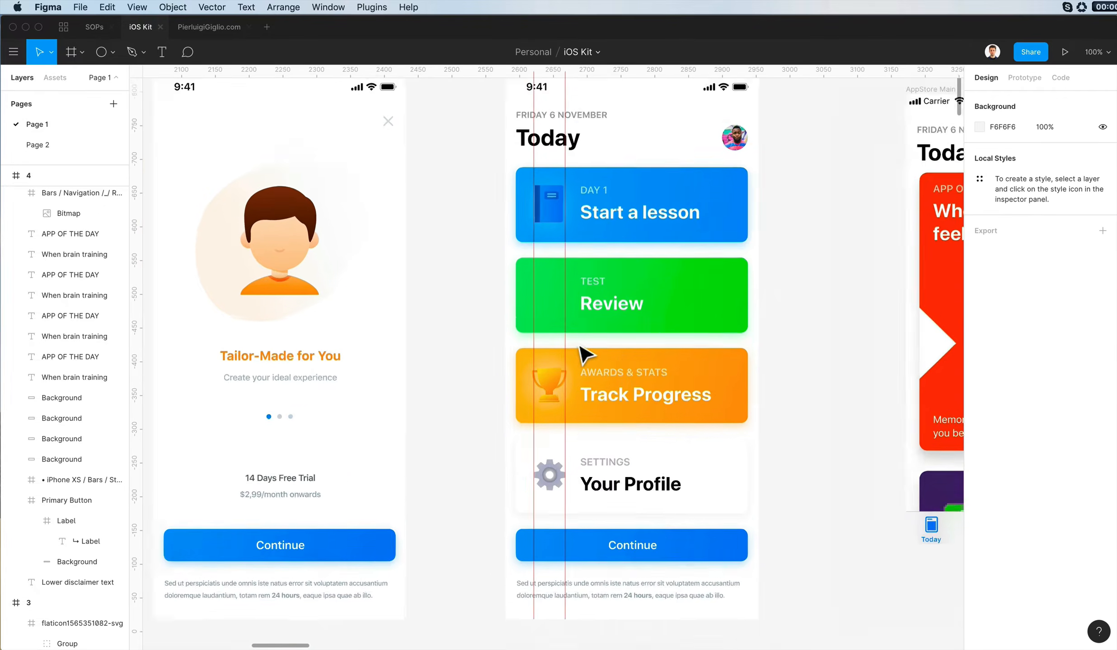
- Shift the orange stop of the trophy cup's linear gradient to a yellower orange
scroll(535, 398, up, 5)
super+click(554, 407)
super+click(539, 368)
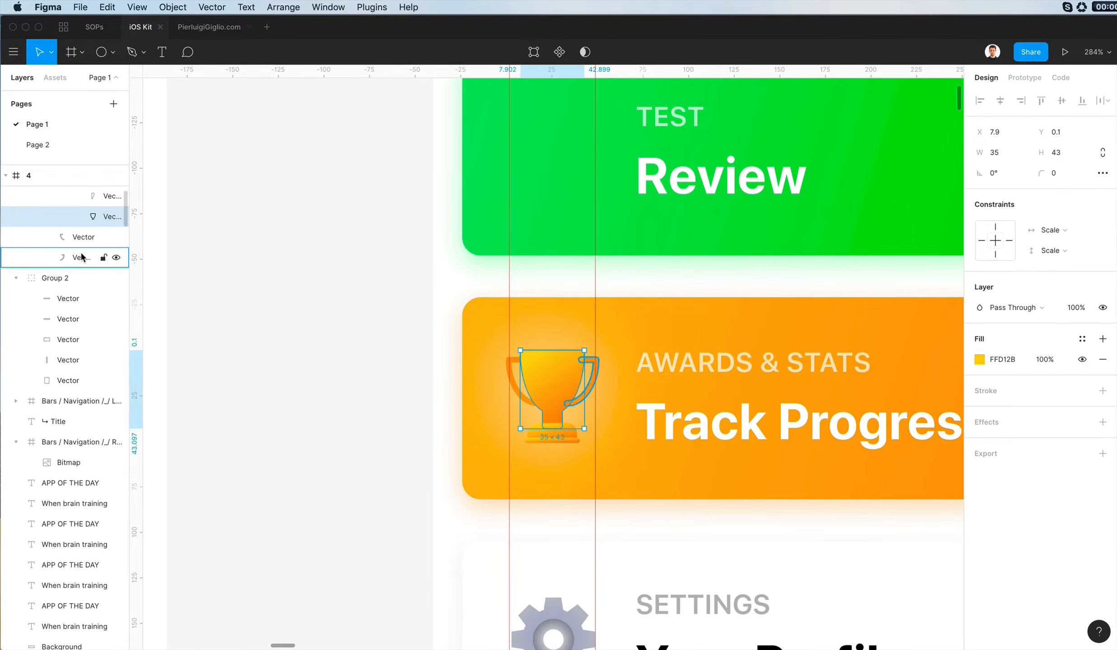
scroll(82, 253, up, 1)
click(85, 198)
click(975, 360)
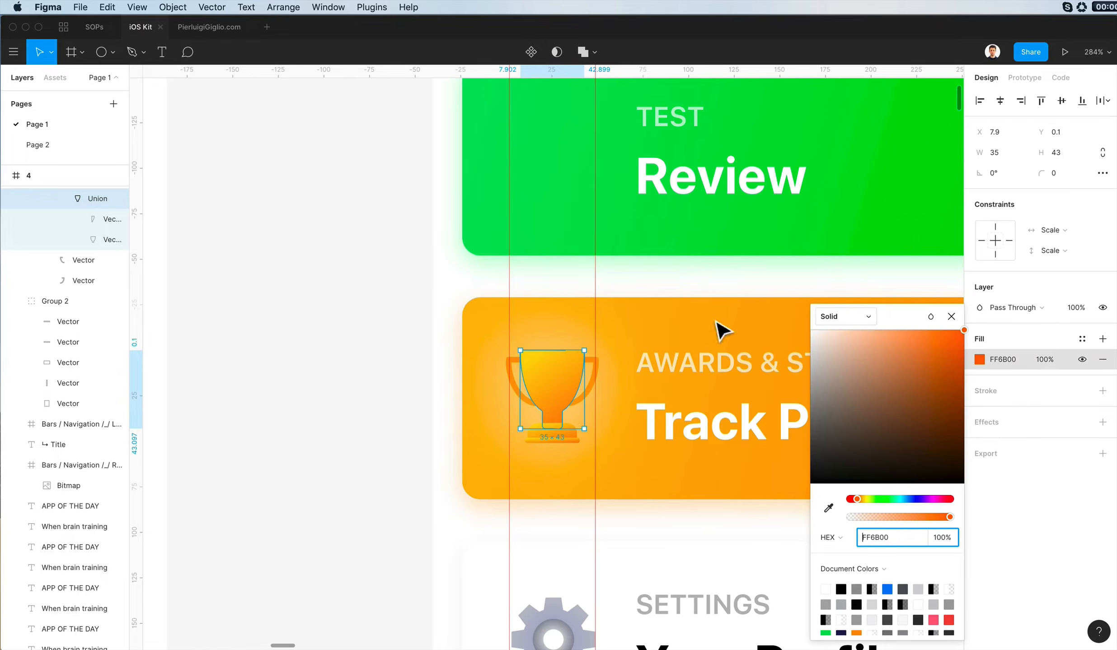
scroll(73, 253, up, 3)
click(82, 314)
click(979, 359)
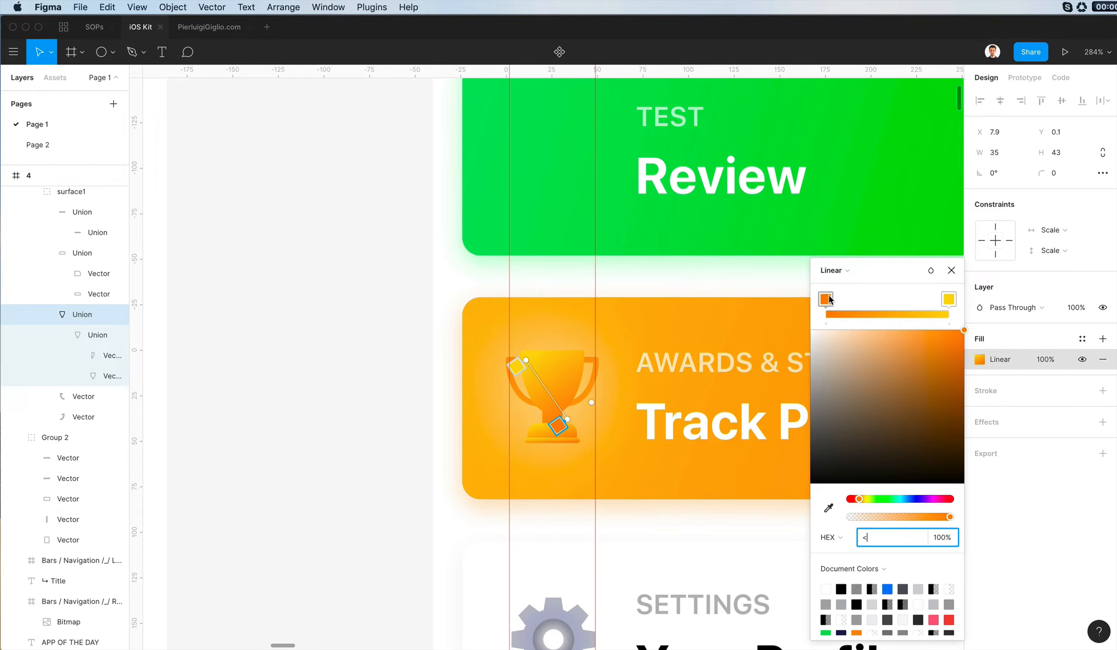
click(827, 299)
drag(859, 503, 861, 501)
key(Escape)
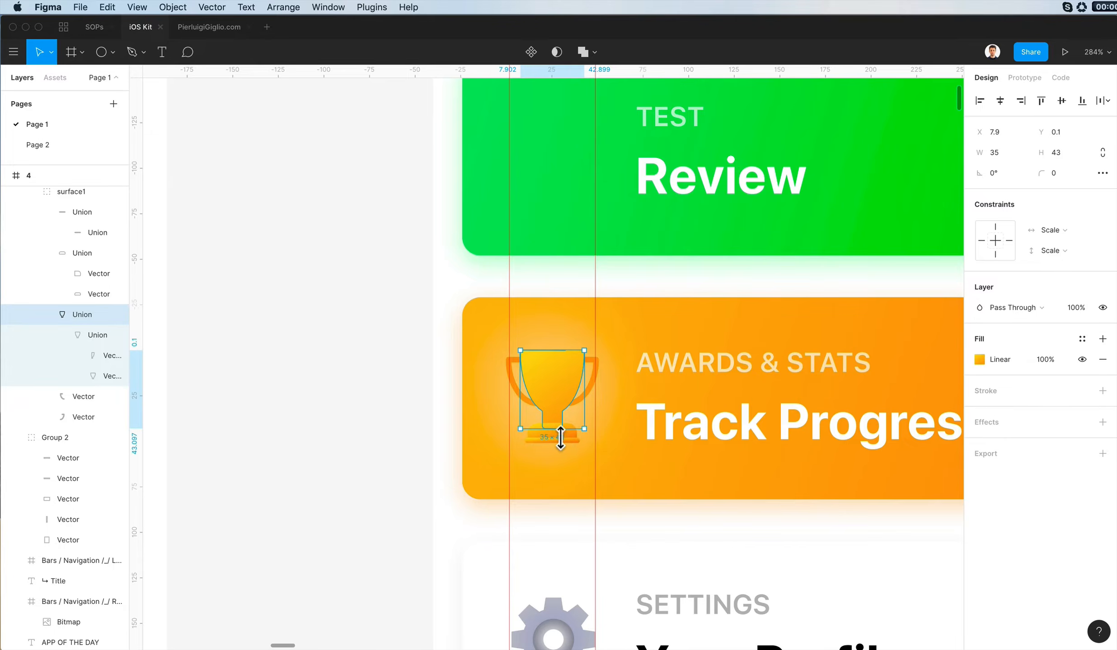
- Set the second gradient stop of both trophy handles to deep orange FF7A00
scroll(563, 440, up, 5)
click(568, 444)
scroll(587, 519, down, 2)
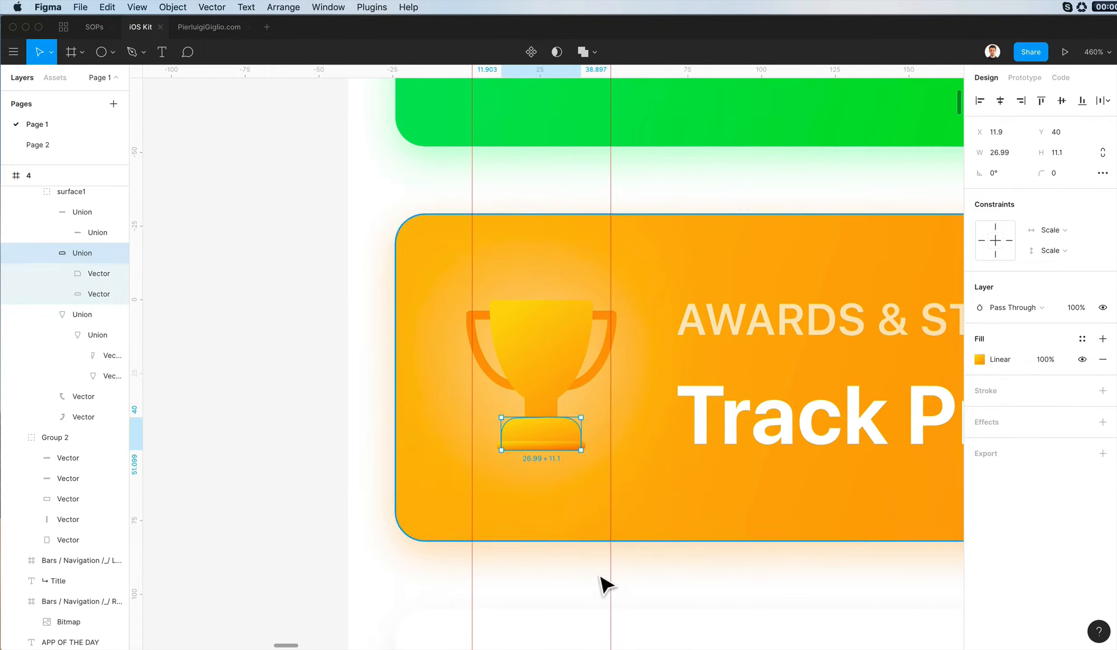
click(605, 585)
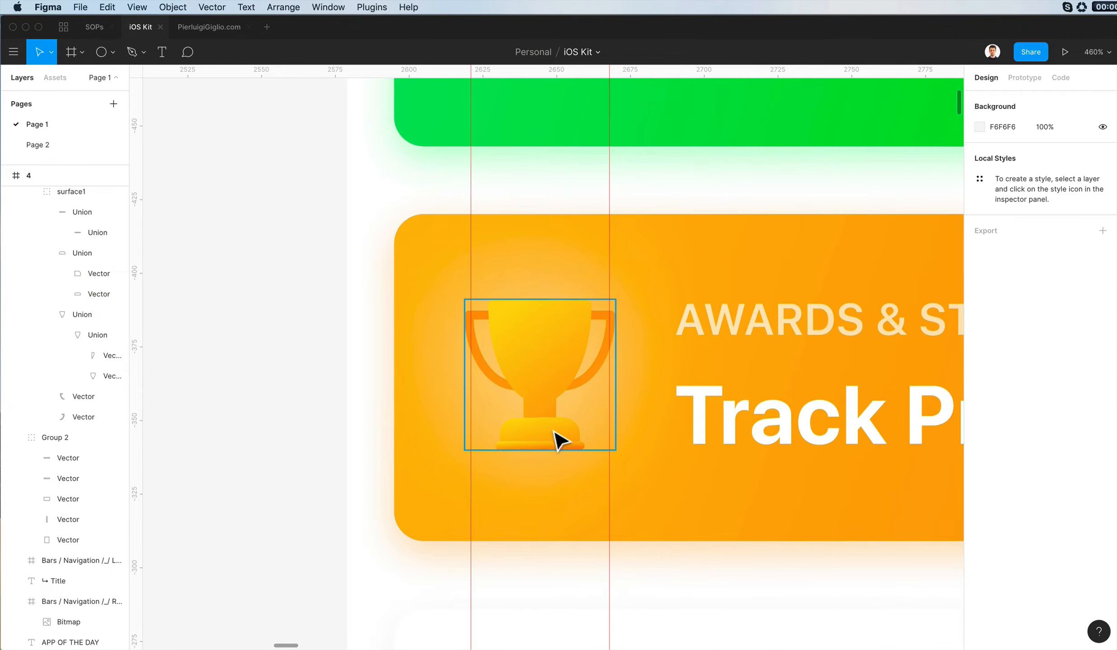
click(610, 366)
shift+click(490, 368)
click(979, 379)
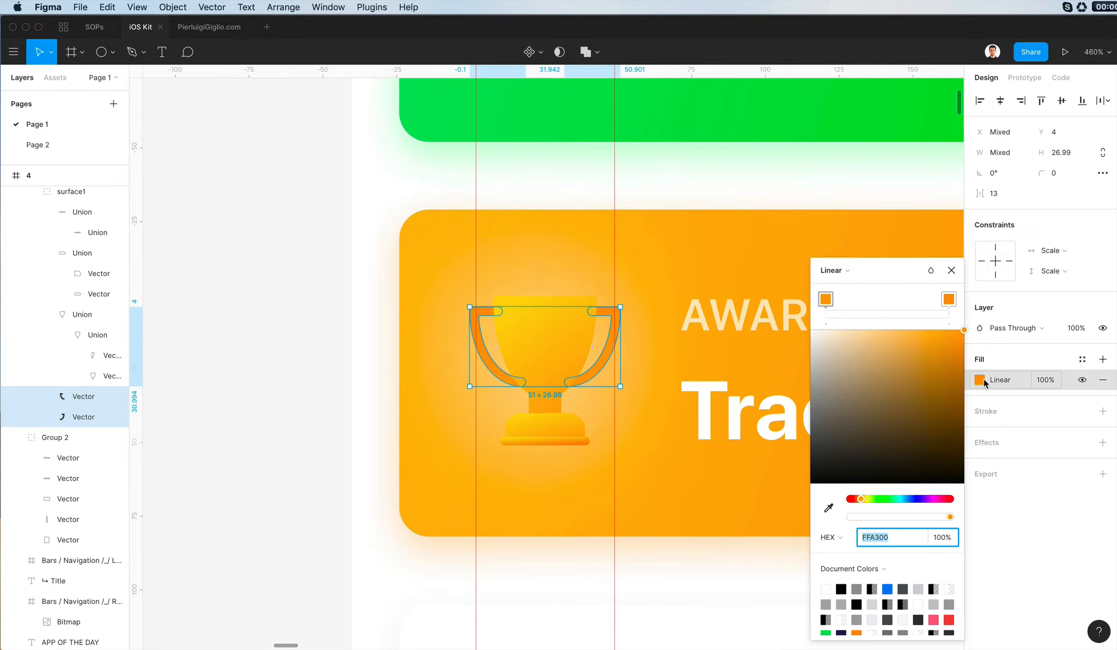
click(947, 300)
click(948, 299)
drag(856, 500, 853, 502)
scroll(676, 462, down, 5)
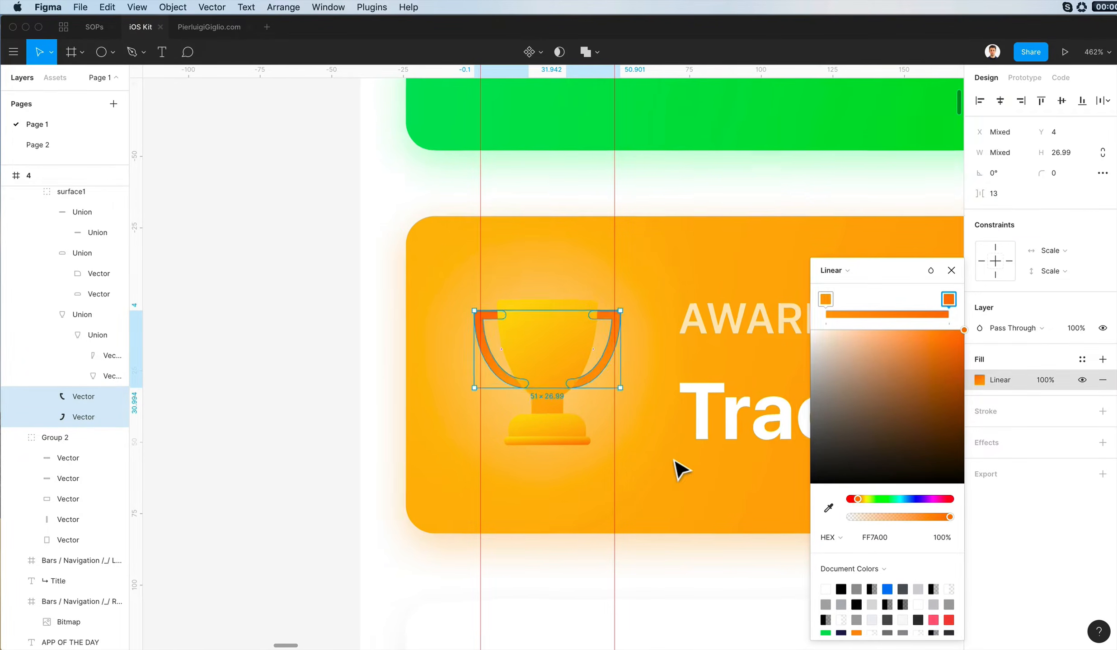
click(628, 534)
- Replace the yellow gradient stop of the thin bar at the trophy's foot with orange FF7A00
click(597, 451)
double_click(601, 456)
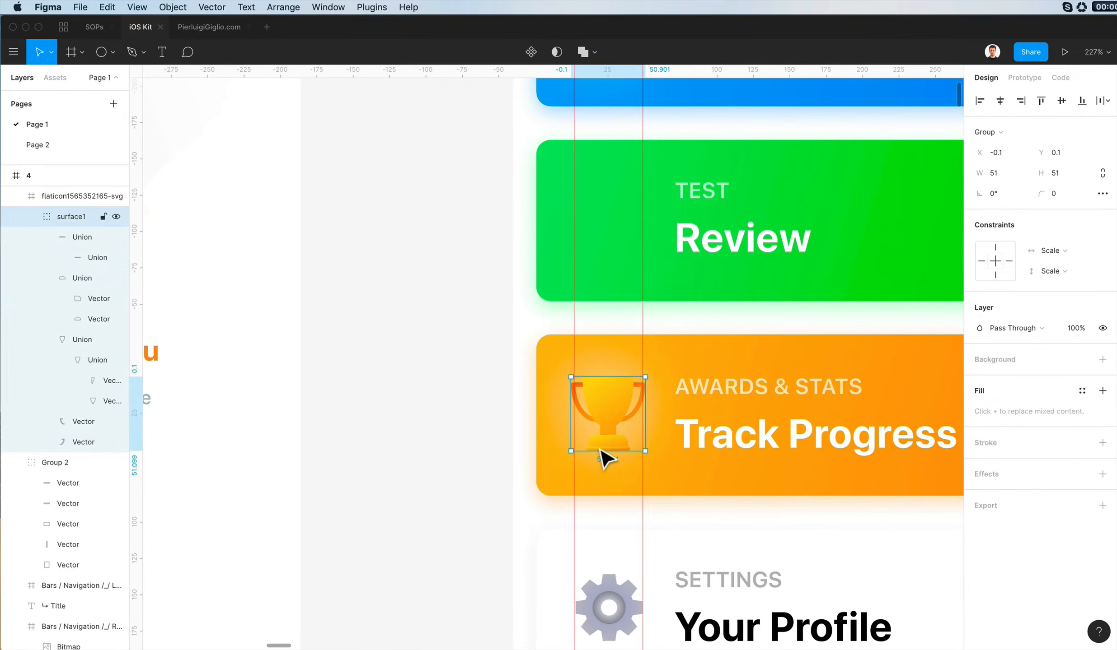
double_click(605, 453)
click(986, 359)
scroll(710, 407, up, 5)
click(948, 299)
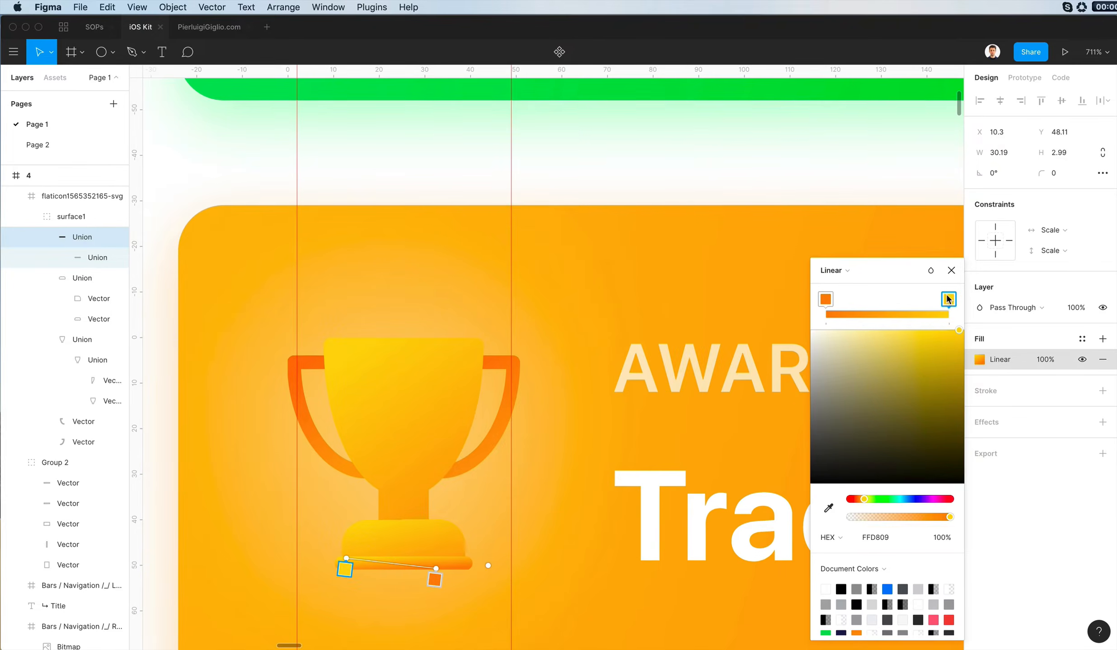
drag(861, 500, 856, 501)
scroll(375, 553, up, 7)
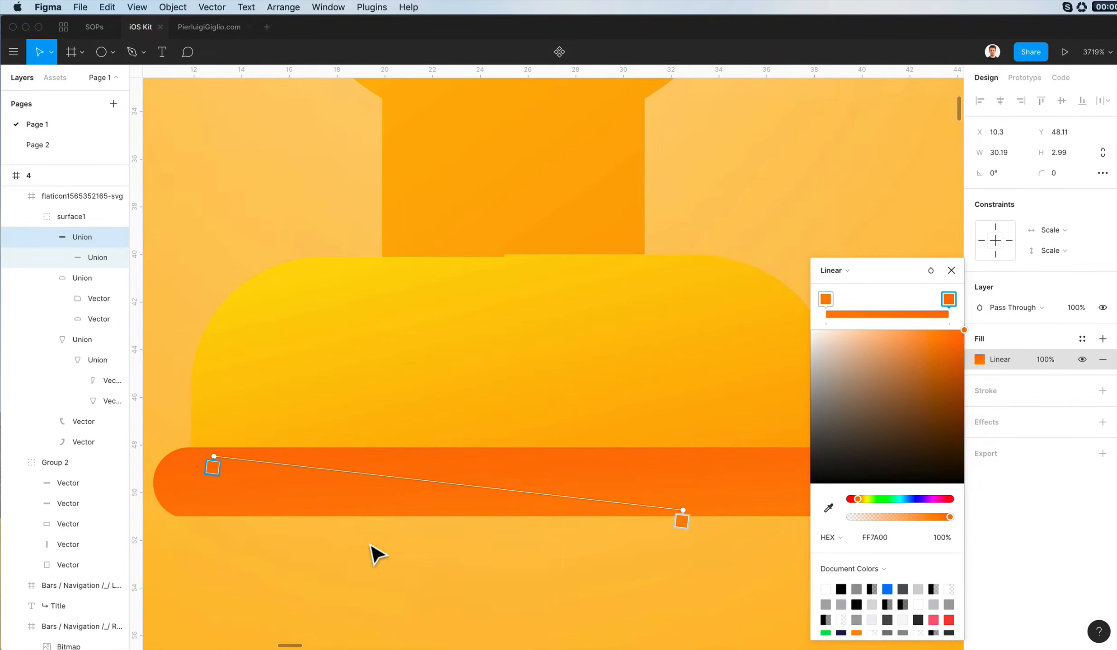
- Try repositioning the gradient handles on the trophy's foot bar and undo both moves
drag(683, 510, 515, 432)
drag(214, 457, 678, 501)
key(super+z)
key(super+z)
scroll(679, 502, down, 6)
key(Escape)
scroll(434, 482, down, 2)
key(Escape)
- Deepen the orange stop of the trophy cup's linear gradient
click(515, 432)
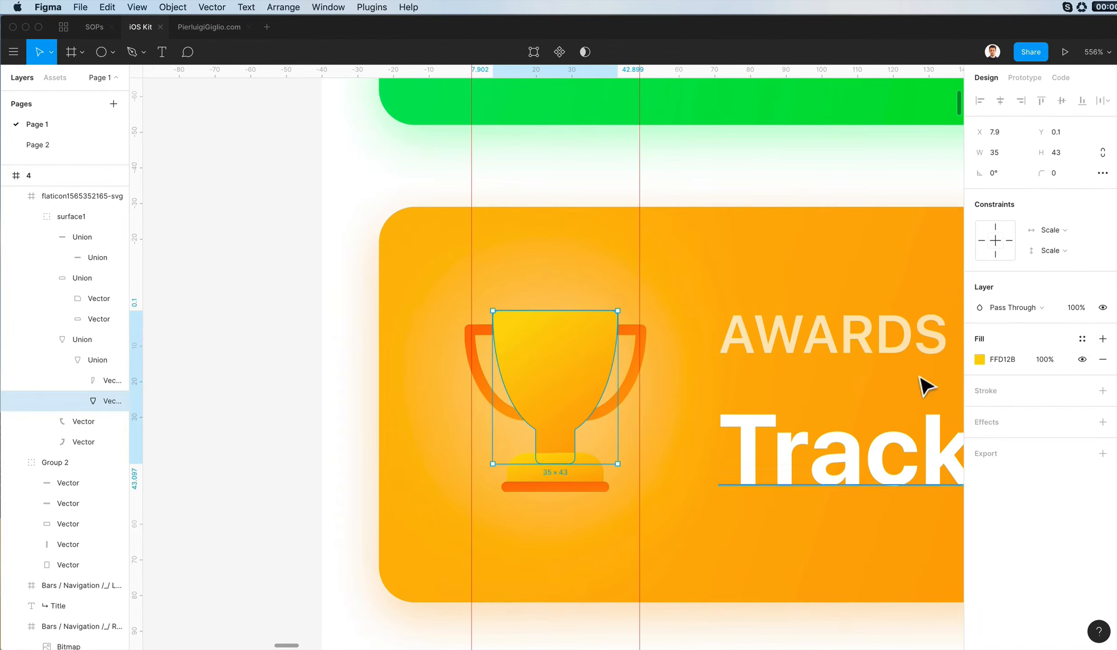
click(978, 360)
click(83, 341)
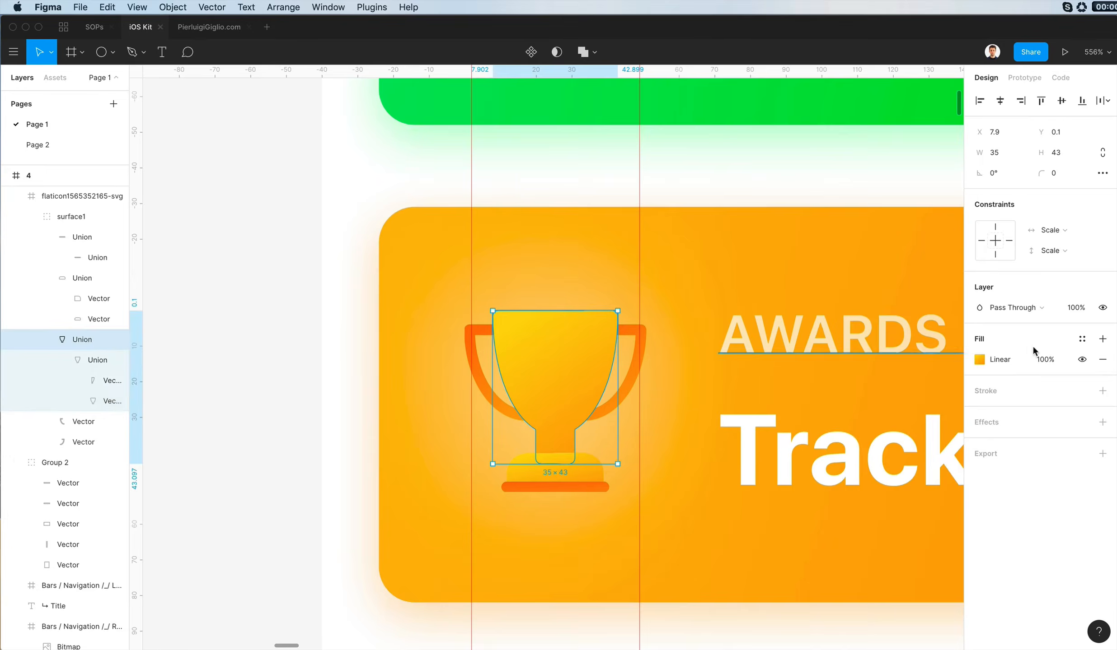
click(979, 360)
click(595, 454)
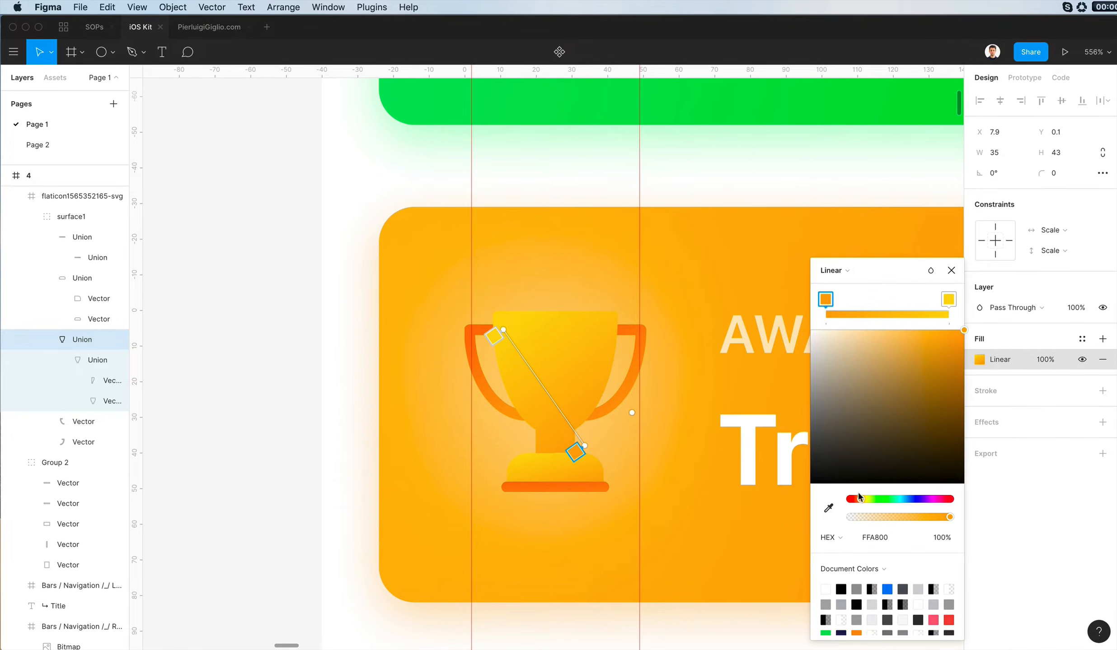
drag(859, 497, 857, 500)
scroll(599, 439, down, 5)
click(424, 419)
click(424, 419)
scroll(420, 418, down, 4)
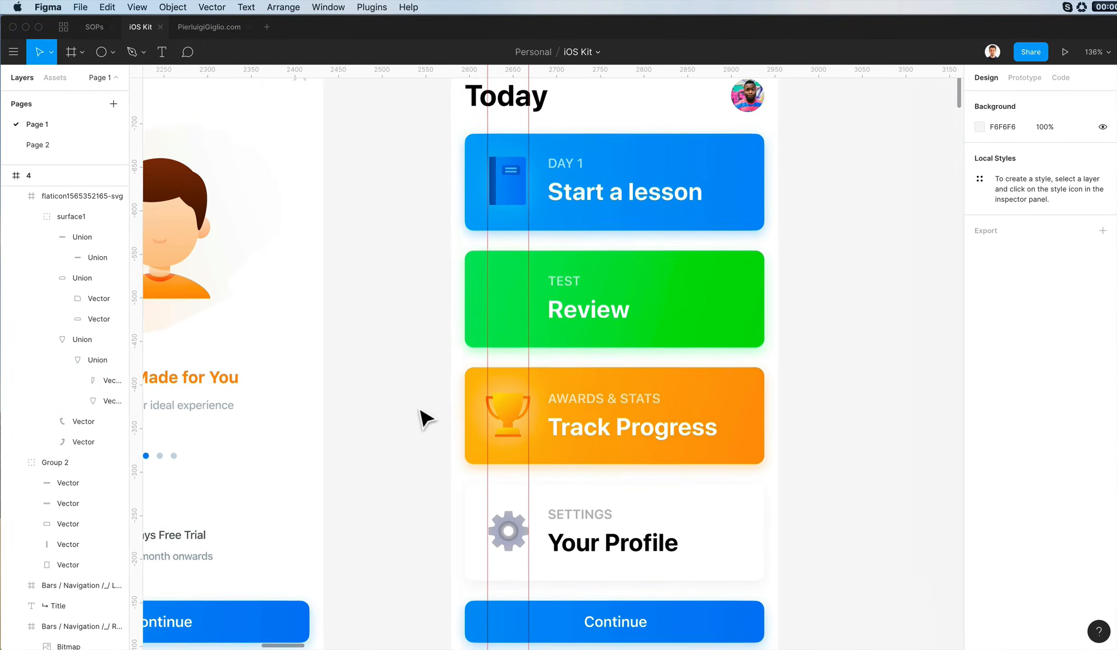
- Switch to Flaticon and search the icon library for "check"
scroll(406, 415, left, 3)
scroll(523, 358, up, 1)
scroll(523, 359, right, 2)
key(super+Tab)
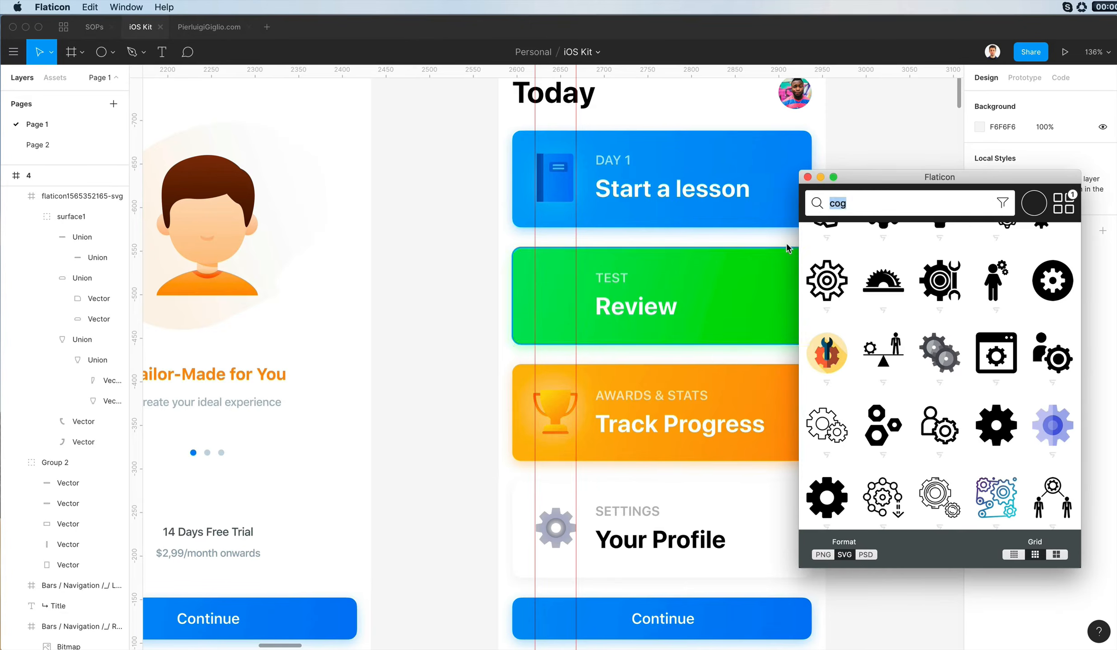
text(check)
key(Return)
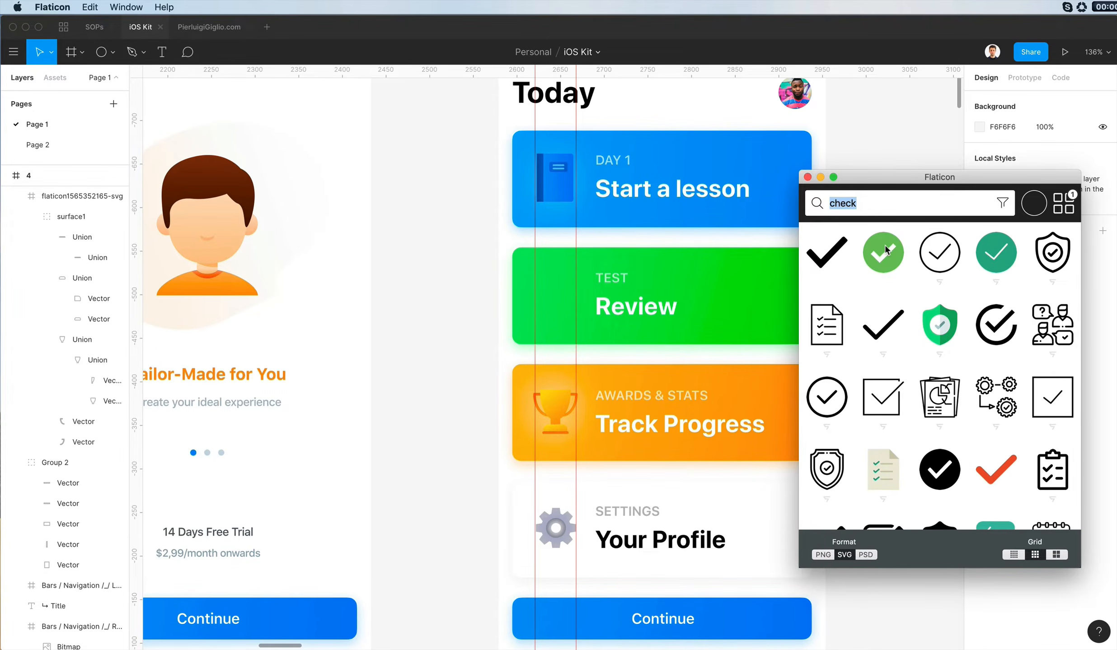
- Add the green circular check icon to the Review card, aligned between the vertical guides at X 42, Y 306
scroll(887, 250, down, 10)
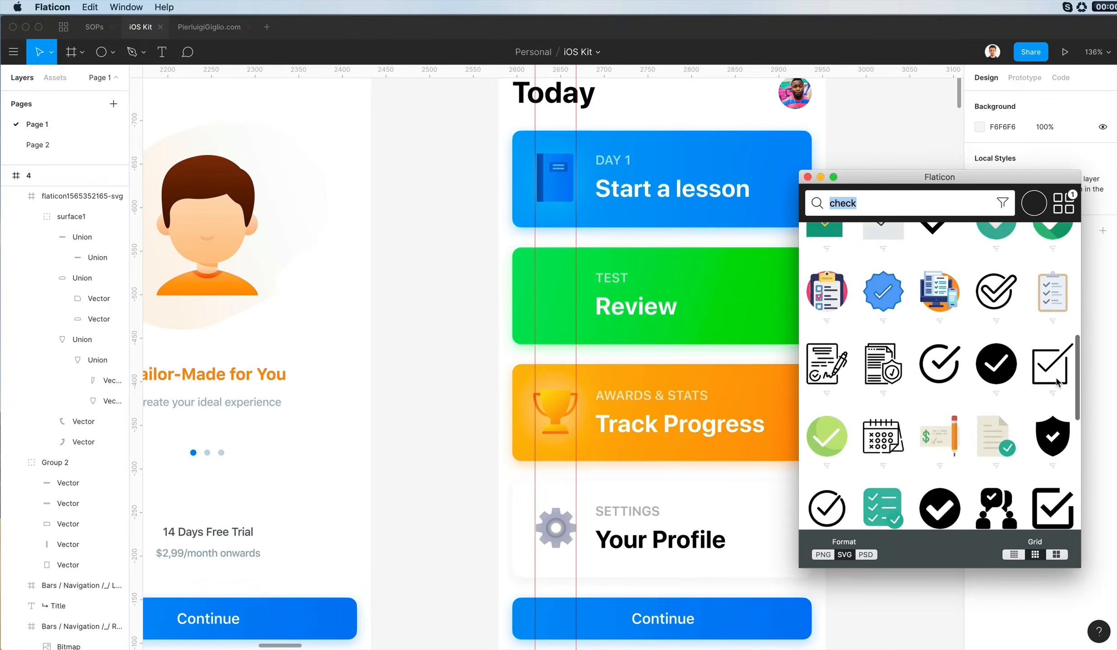
scroll(1057, 382, down, 10)
drag(884, 253, 564, 299)
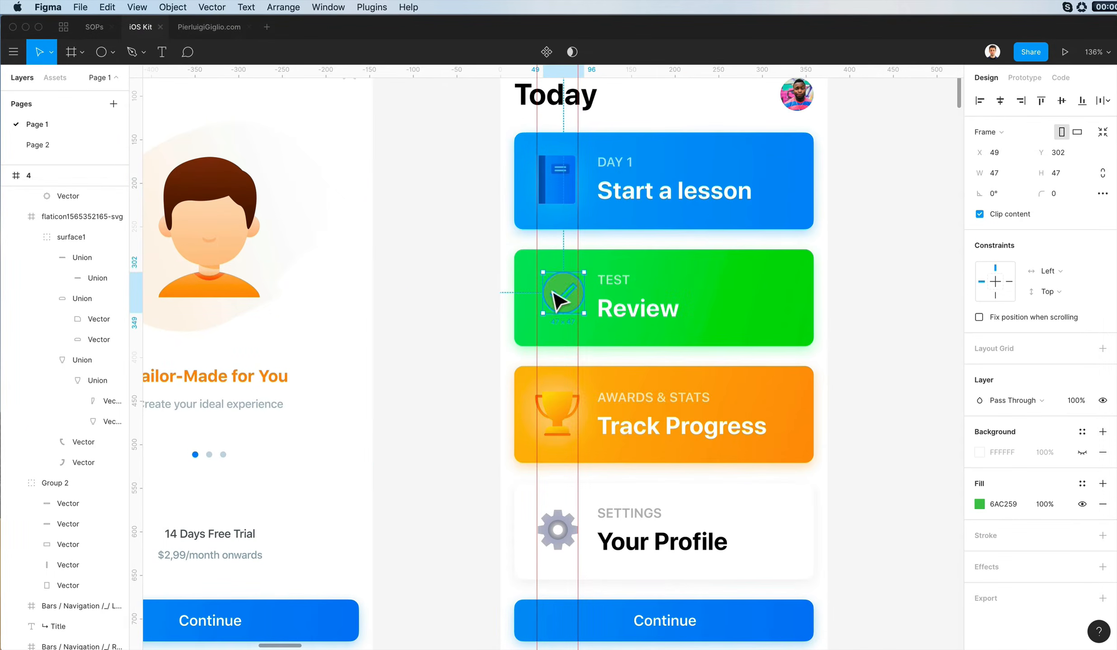
scroll(555, 293, up, 5)
scroll(596, 289, up, 2)
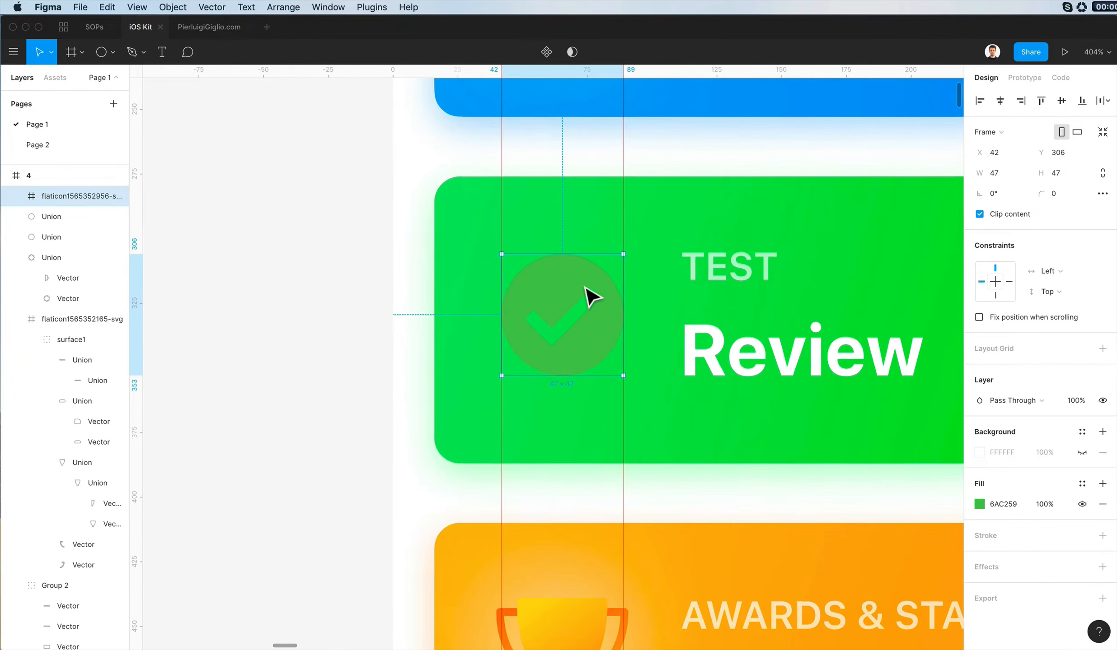
- Back the check mark with a centred 38 × 38 white circle layered beneath the green badge
key(o)
mouse_move(561, 313)
mouse_down()
mouse_move(568, 319)
mouse_move(610, 265)
mouse_up()
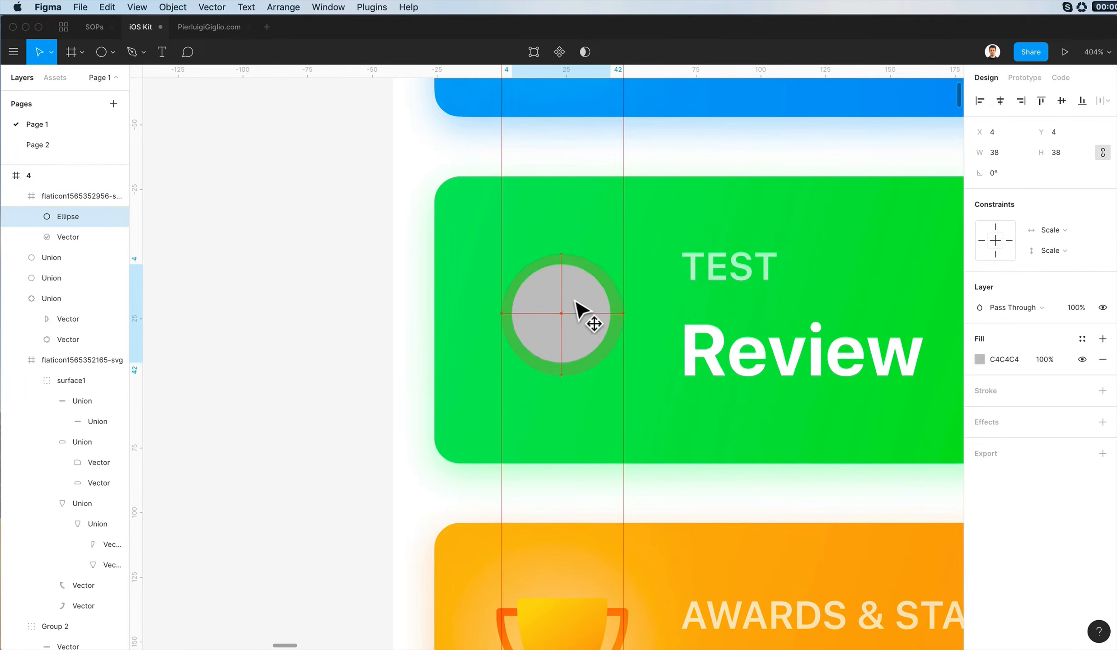
key(i)
click(698, 357)
key(super+bracketleft)
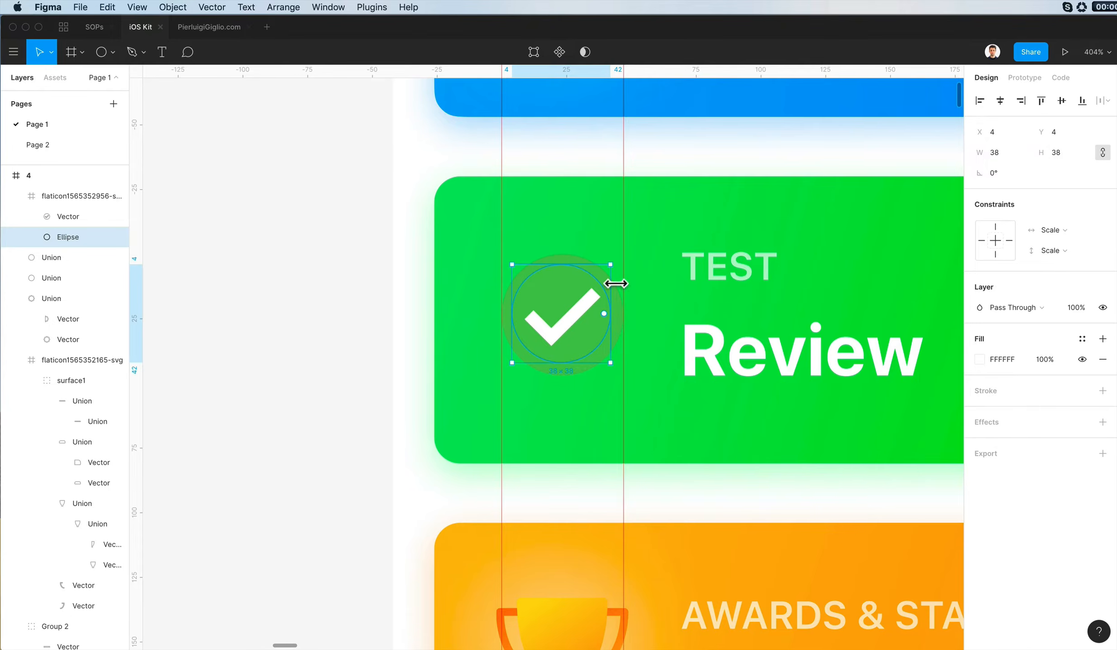
click(663, 297)
click(562, 268)
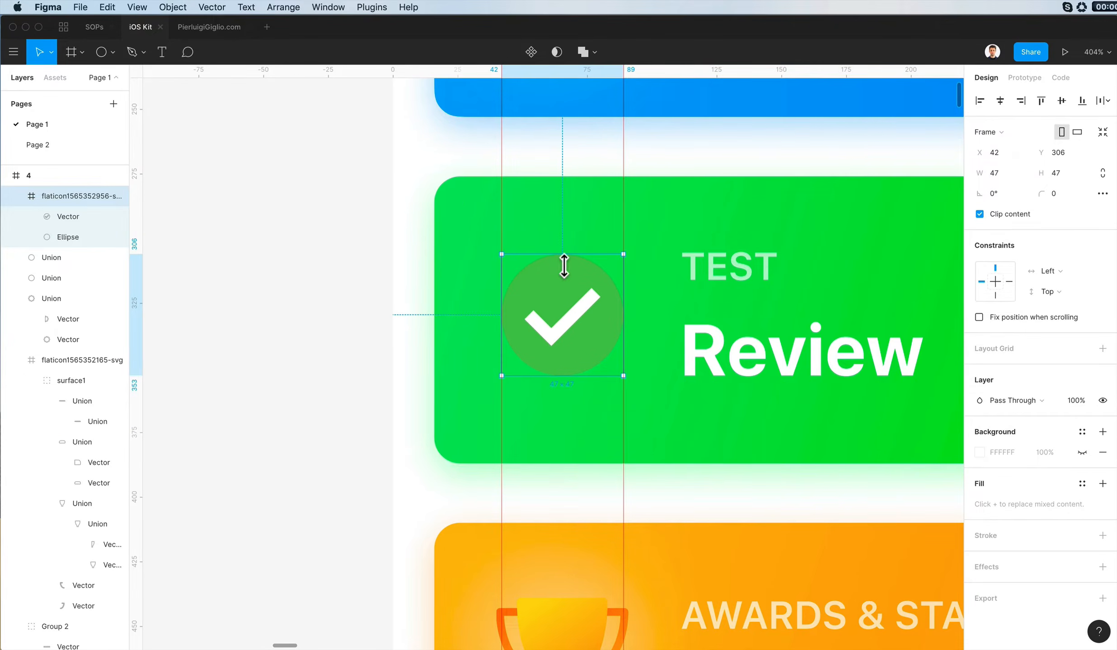
- Paste the card's green linear gradient and drop shadow onto the check badge, and set the badge's corner radius to 0
double_click(566, 274)
key(alt+super+v)
scroll(456, 272, down, 4)
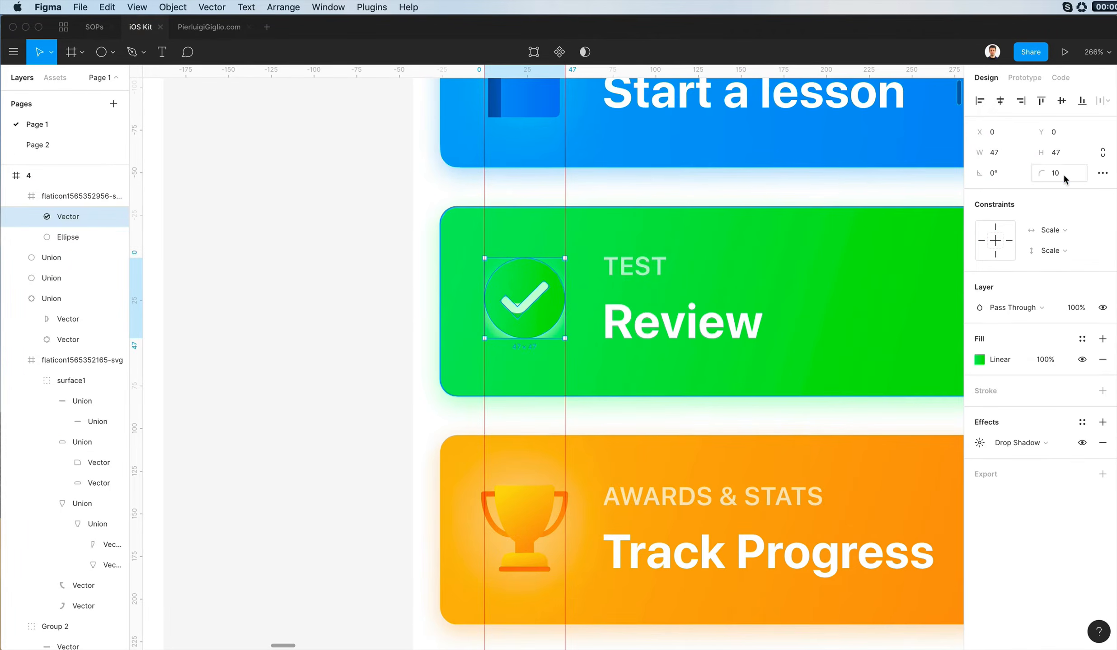
click(1063, 176)
text(0)
key(Return)
key(Escape)
- Ungroup the check icon's frame so its badge and white circle sit directly in screen 4
click(554, 274)
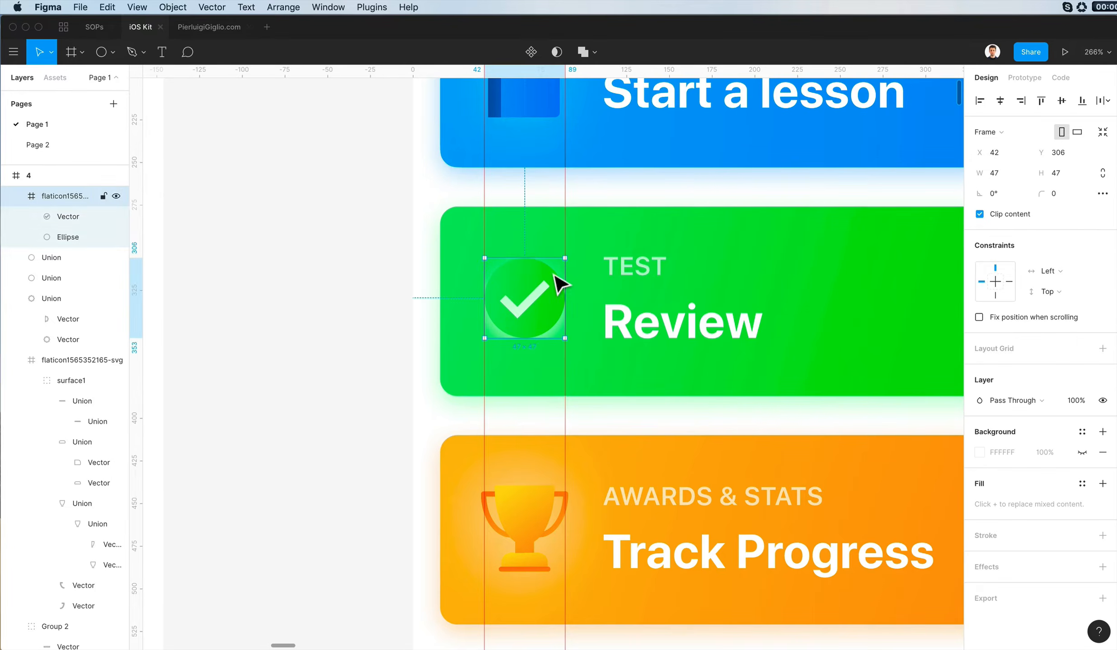
key(shift+super+g)
scroll(561, 285, down, 4)
click(424, 287)
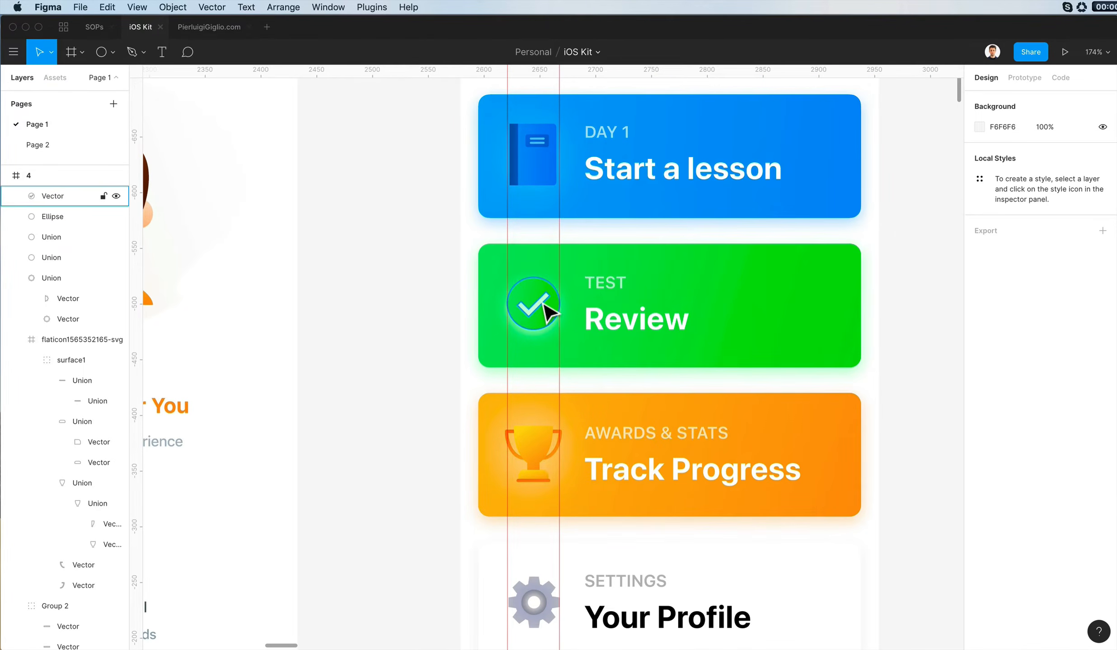
- Adjust both green stops of the check badge's linear gradient, giving it a softer light stop and a more saturated end stop
click(545, 305)
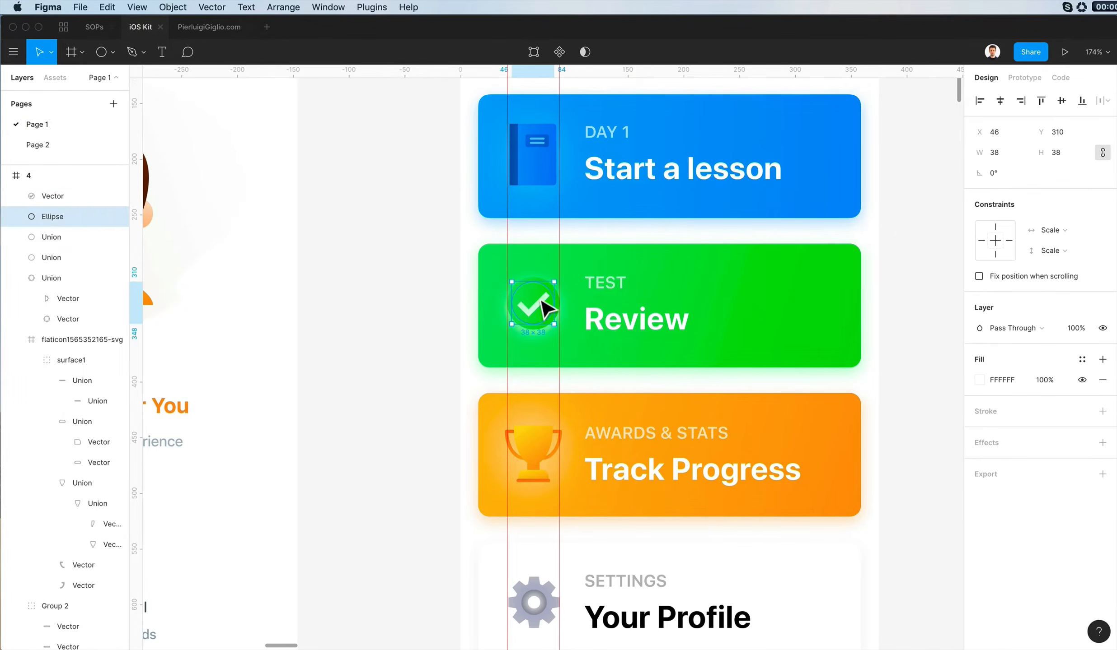
scroll(608, 334, up, 5)
click(979, 380)
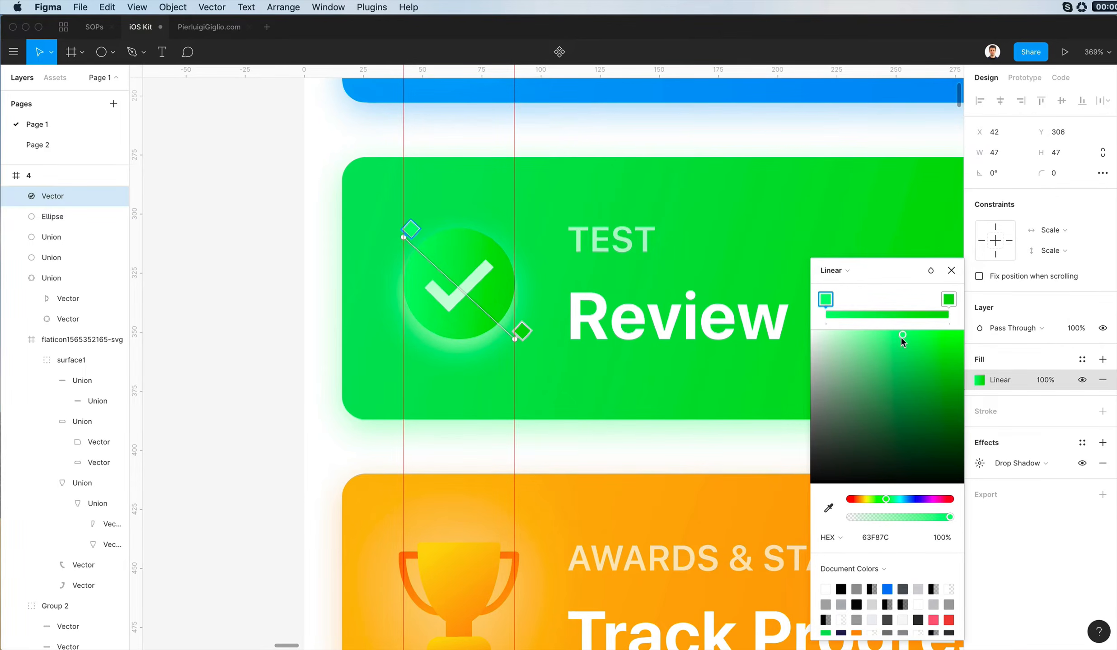
click(949, 300)
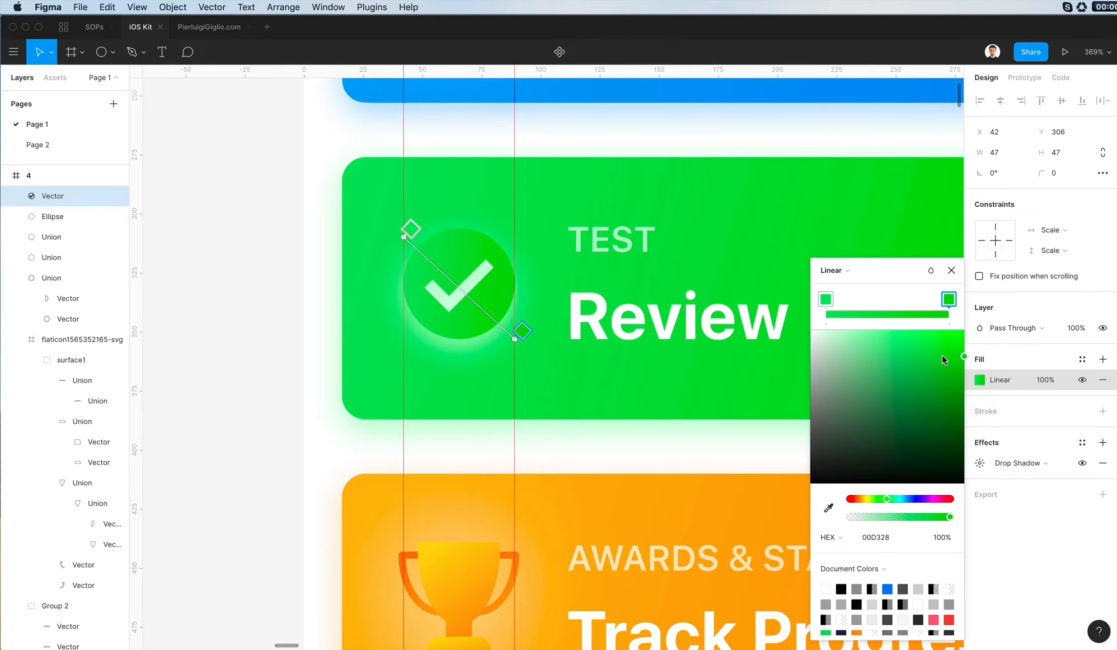
click(825, 299)
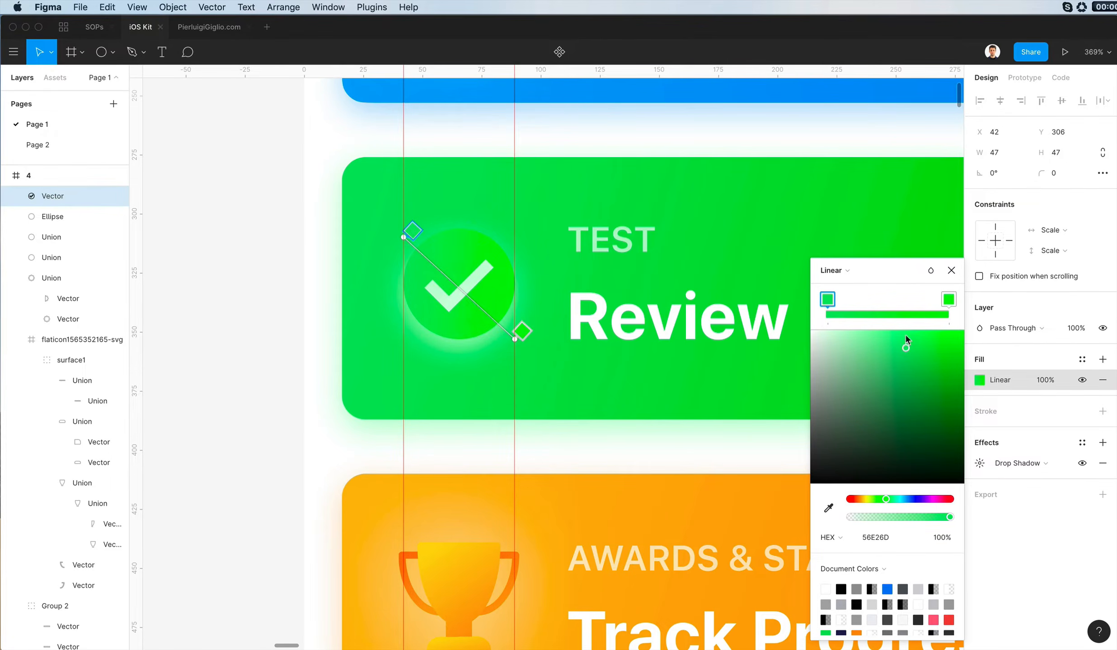
- Set the opacity of the check badge's C3FFCE drop shadow to 50%
scroll(369, 291, down, 3)
click(979, 463)
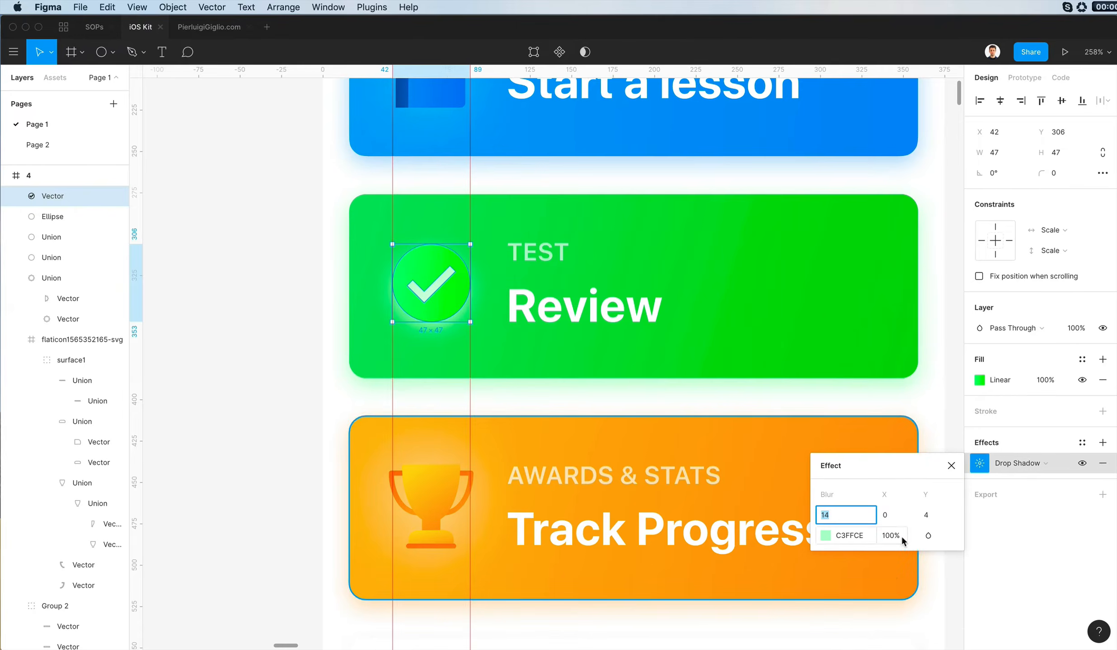
click(901, 536)
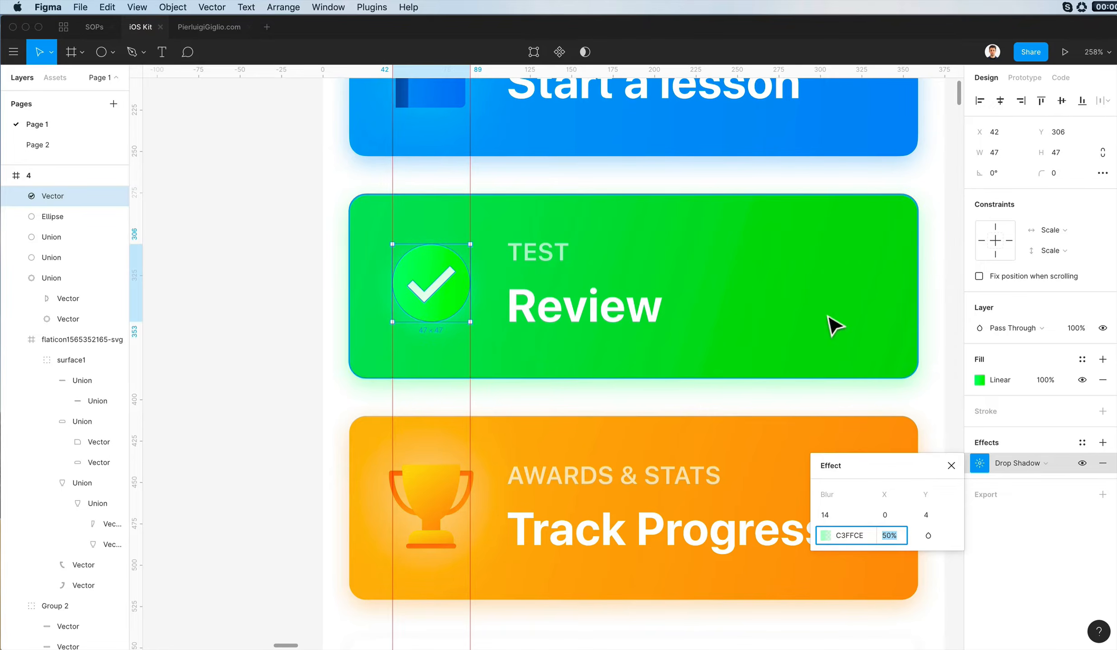
- Retune the check badge's gradient with a 00D127 end stop and extend its start handle outside the circle
click(979, 380)
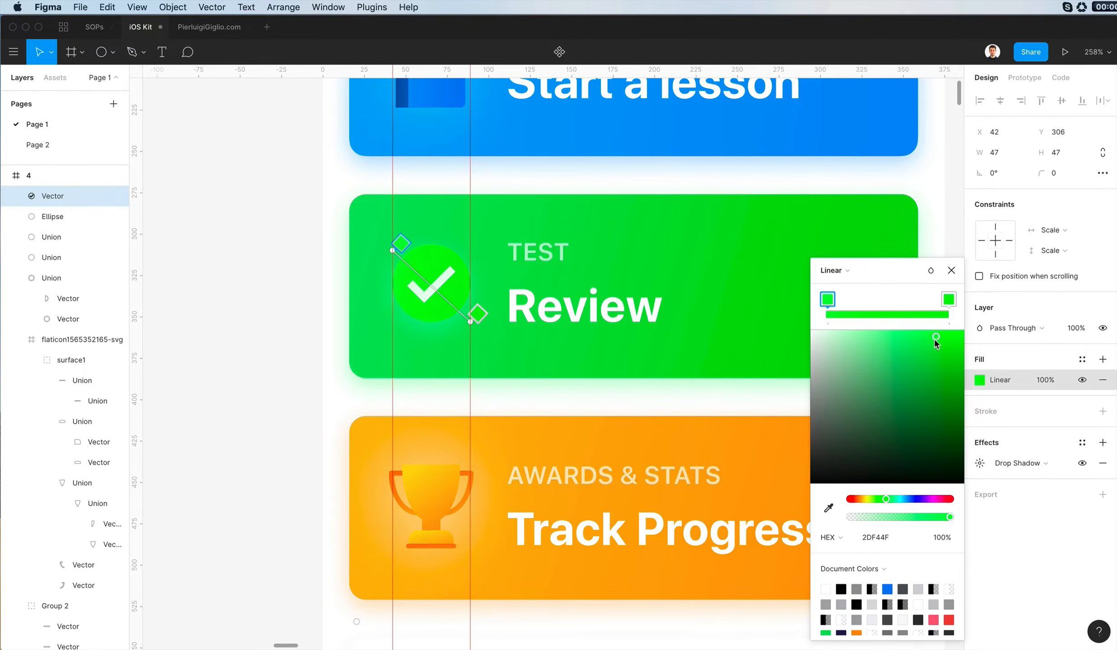
drag(935, 340, 919, 352)
click(949, 299)
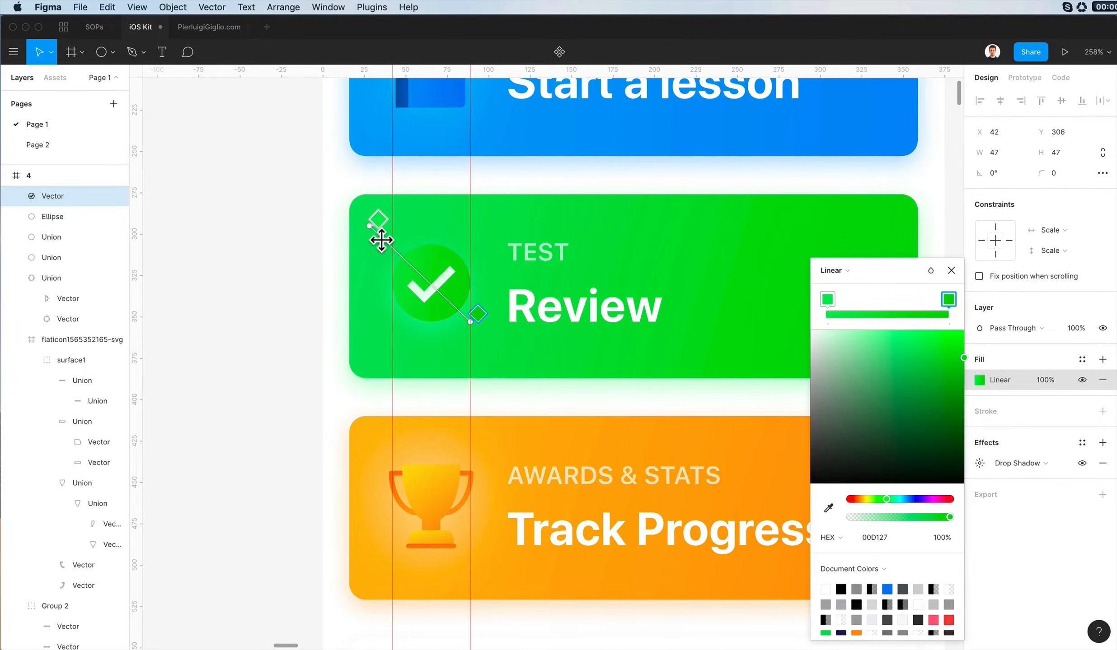
key(Escape)
scroll(502, 236, down, 5)
click(340, 249)
- Brighten the light stop of the check badge's gradient to 50F86D
scroll(343, 249, left, 3)
scroll(342, 248, up, 3)
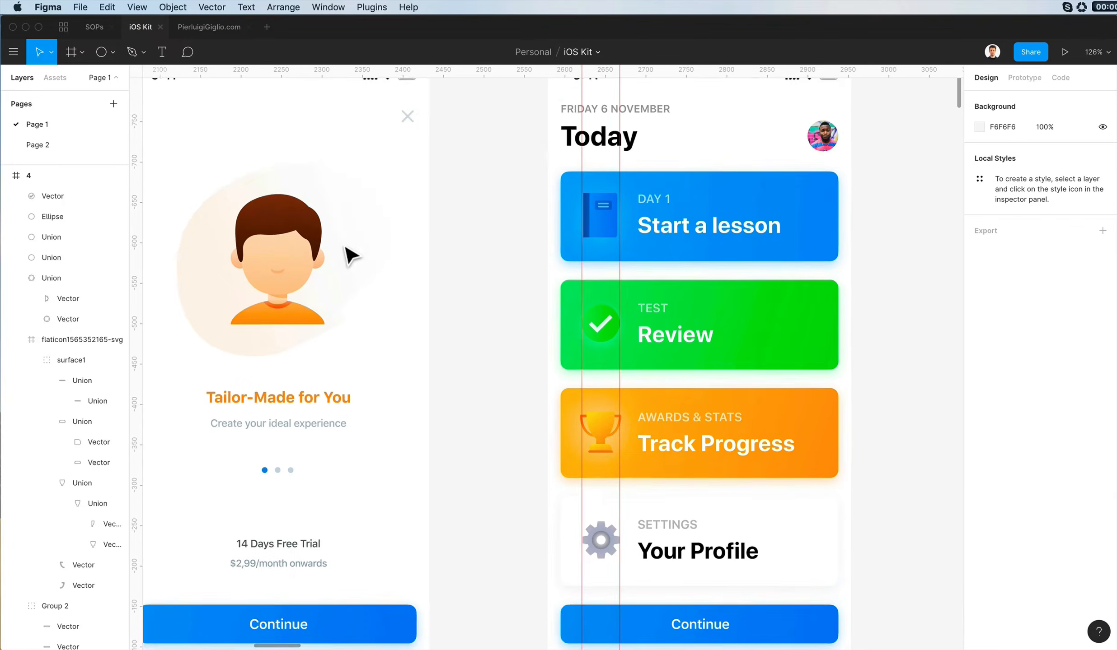
scroll(491, 264, down, 3)
scroll(491, 265, left, 3)
scroll(491, 265, down, 1)
scroll(604, 318, up, 5)
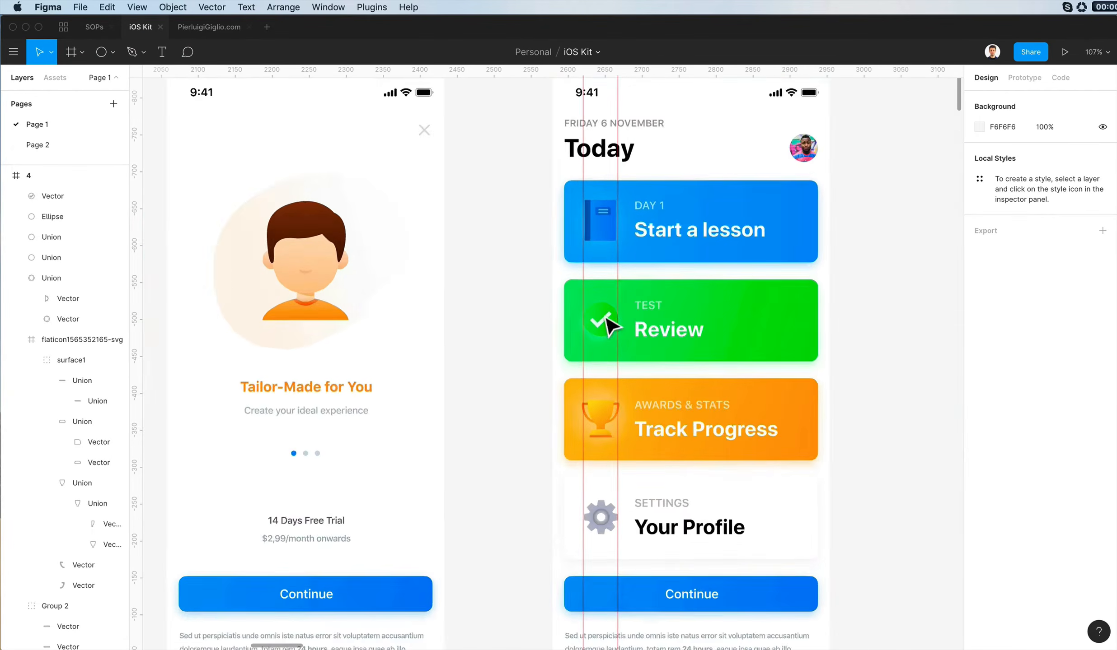
click(604, 318)
click(979, 380)
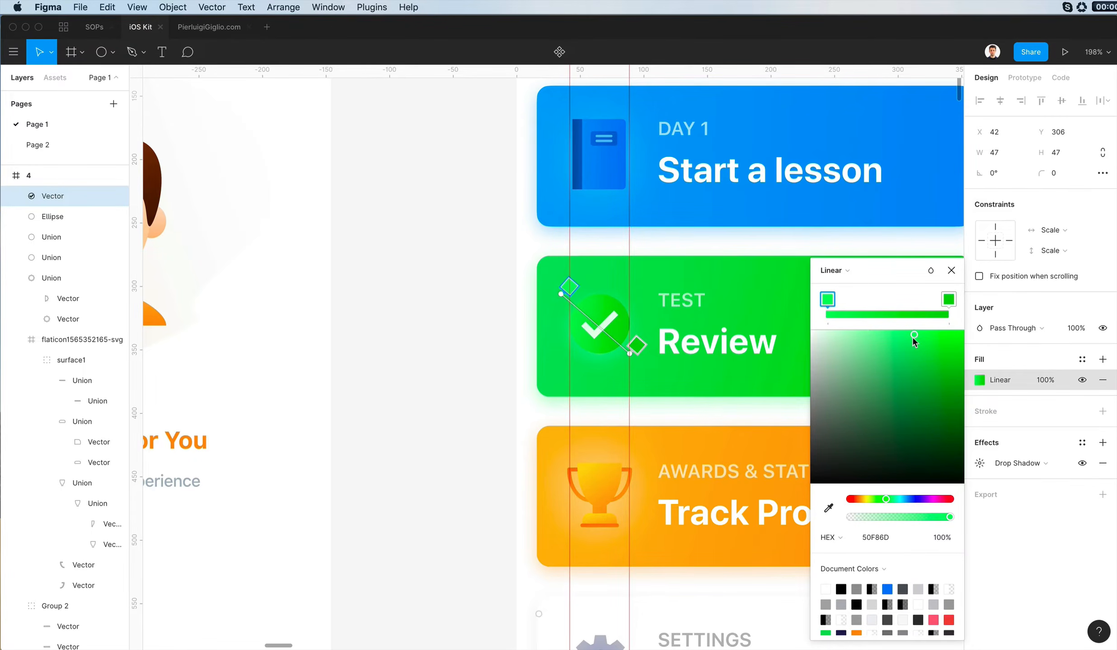
scroll(751, 352, down, 5)
click(556, 365)
scroll(622, 328, up, 1)
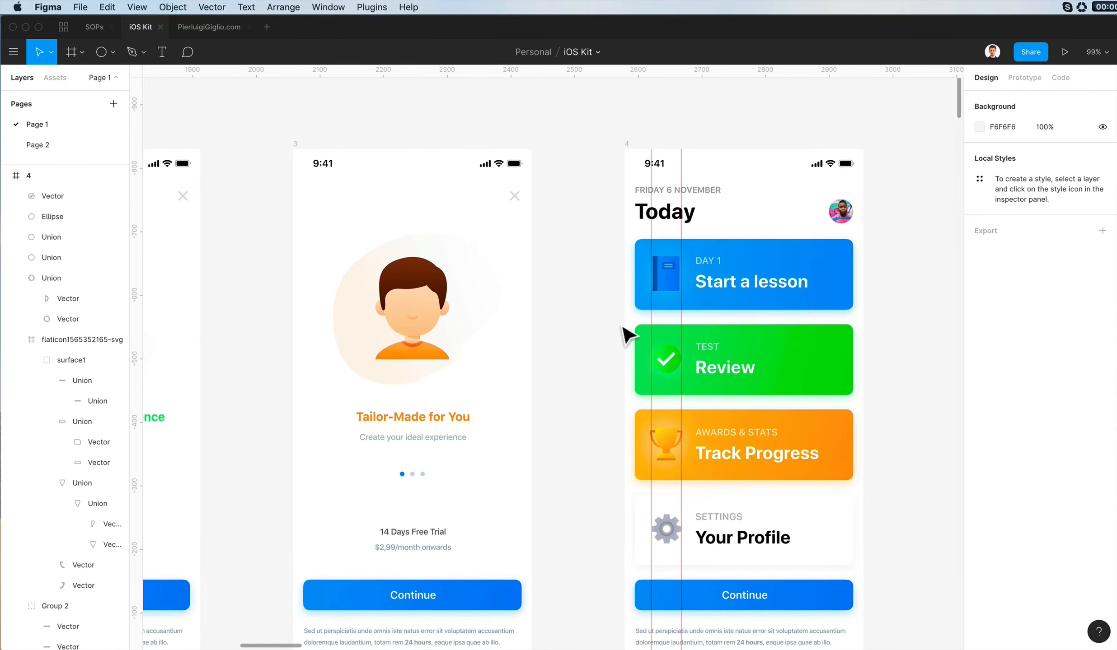
- Clear the two vertical guides from screen 4
click(147, 182)
click(556, 257)
scroll(603, 316, down, 3)
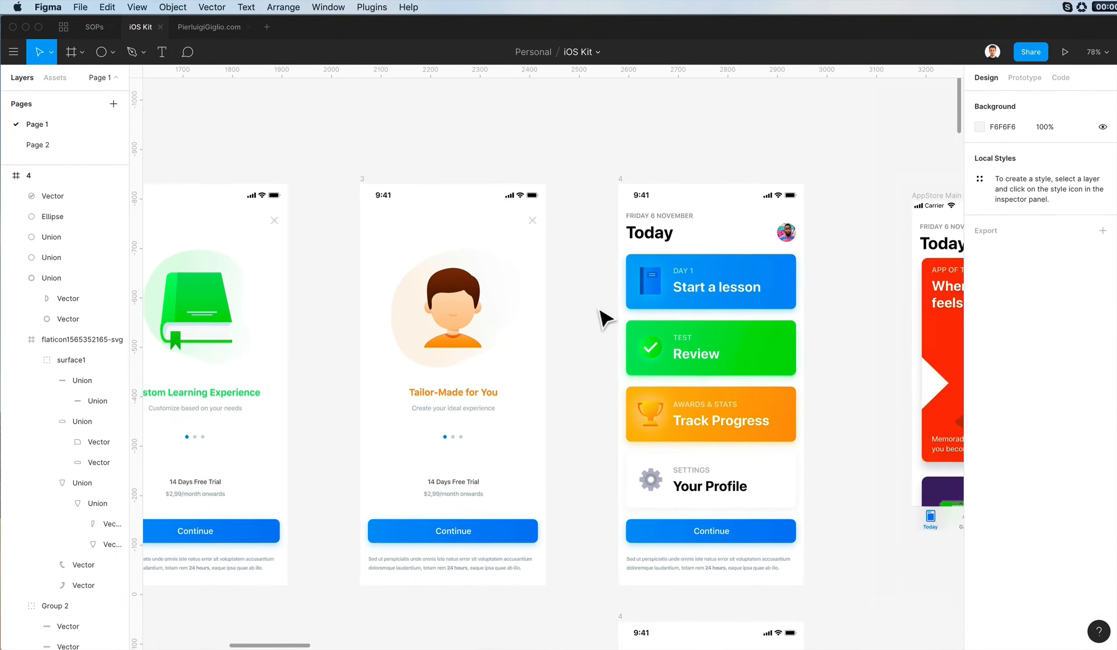
scroll(617, 323, right, 5)
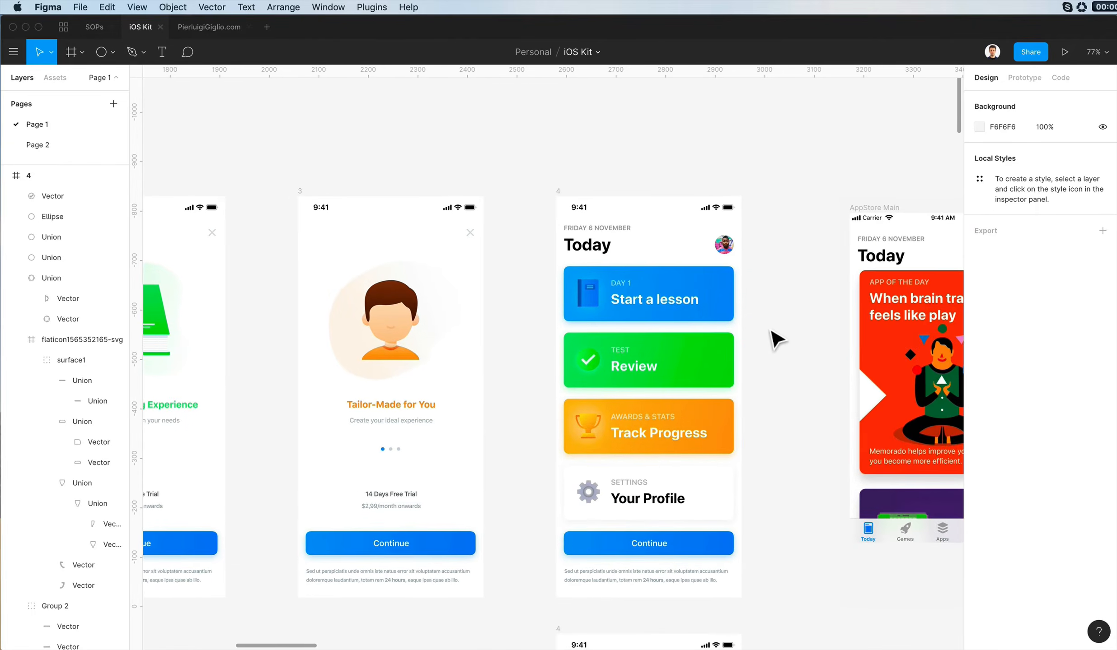
- Group the boy avatar with its background blob on screen 3 and name the group Illustration
scroll(773, 335, left, 8)
scroll(678, 289, down, 1)
scroll(513, 210, up, 3)
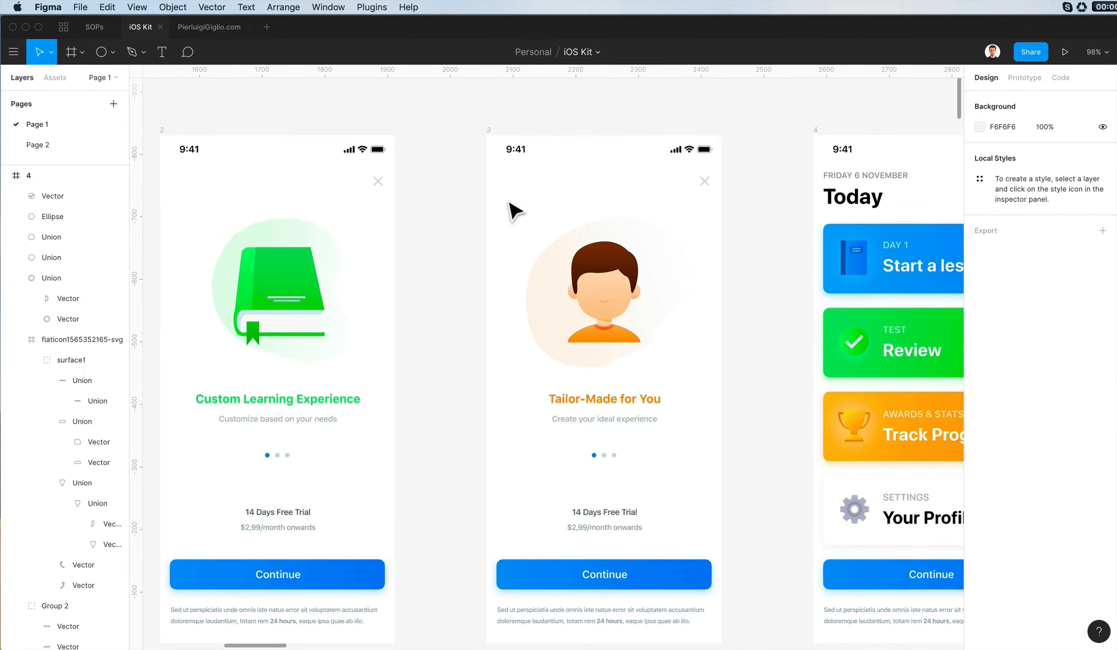
click(704, 182)
scroll(497, 271, up, 2)
click(585, 219)
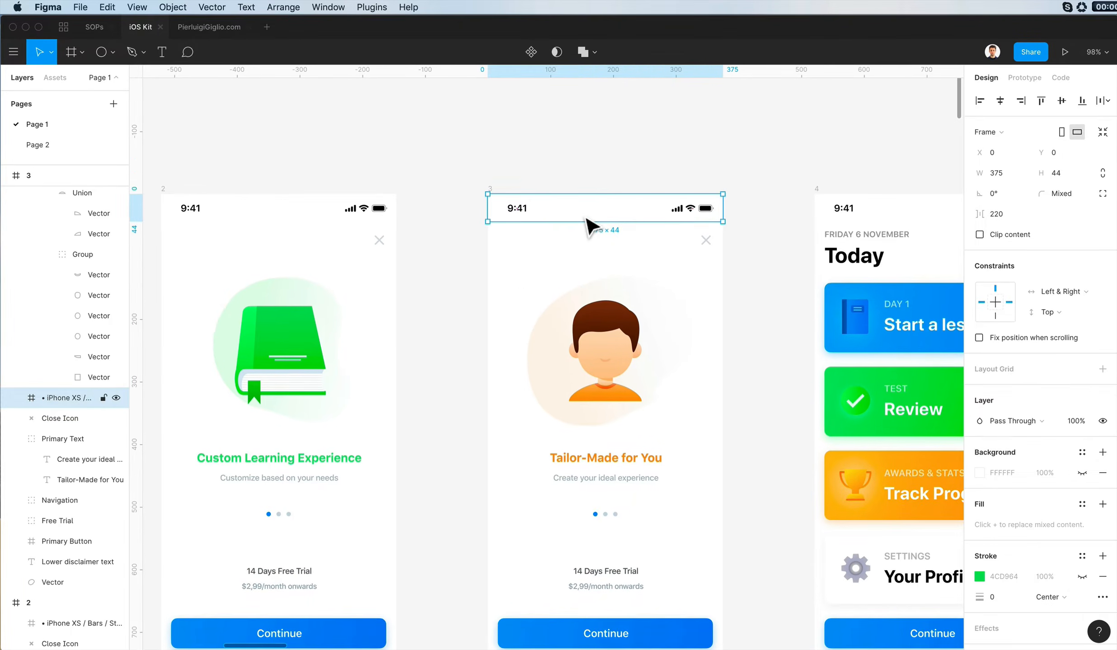
click(604, 333)
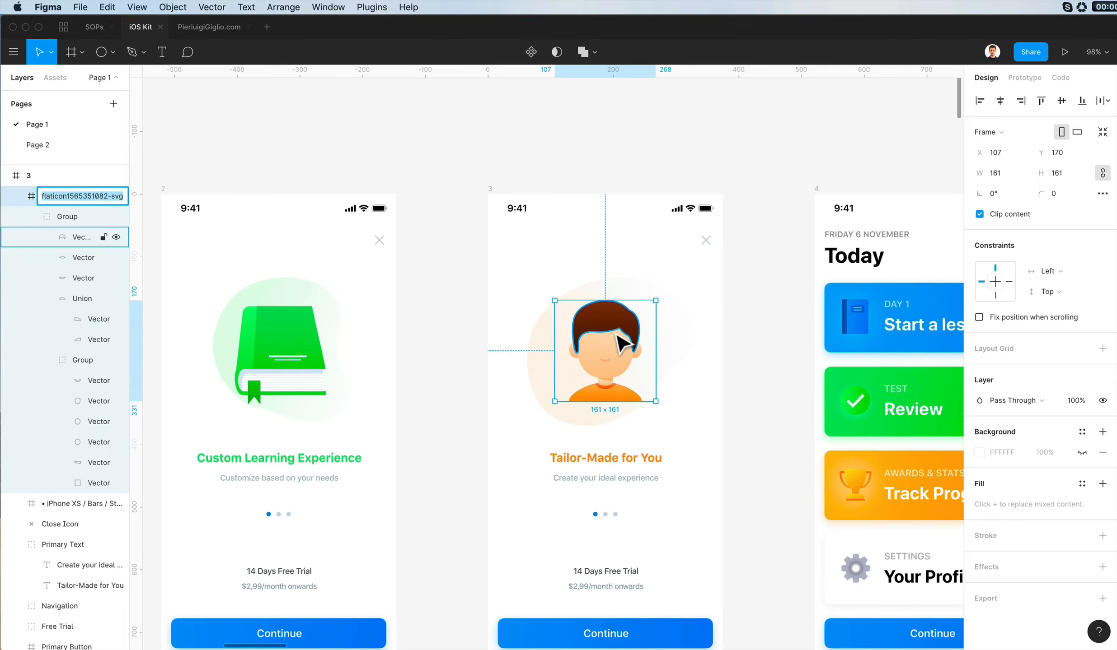
key(shift+super+g)
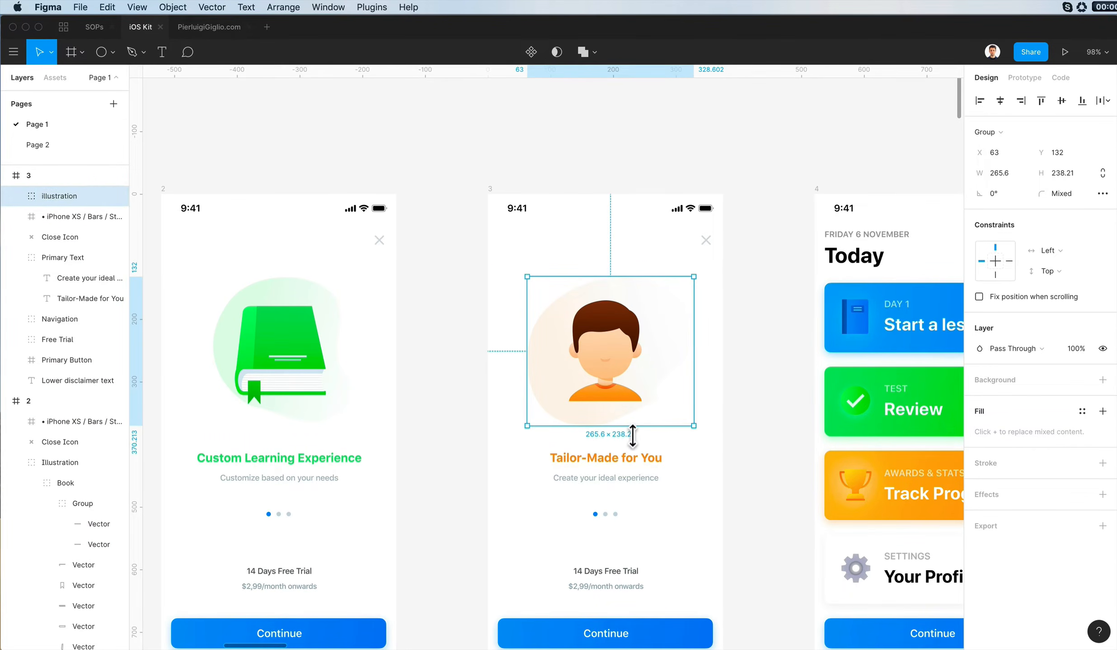
- Check the grouping of the heading, page dots, free-trial text and disclaimer on screen 3
scroll(633, 436, down, 5)
click(594, 289)
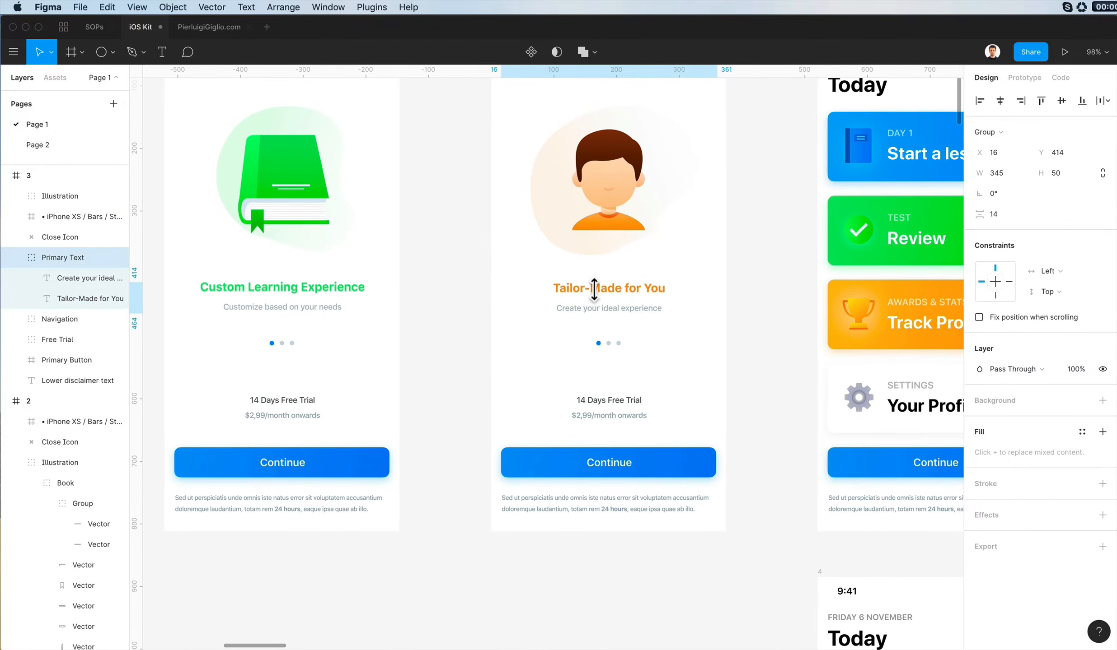
click(611, 345)
click(637, 414)
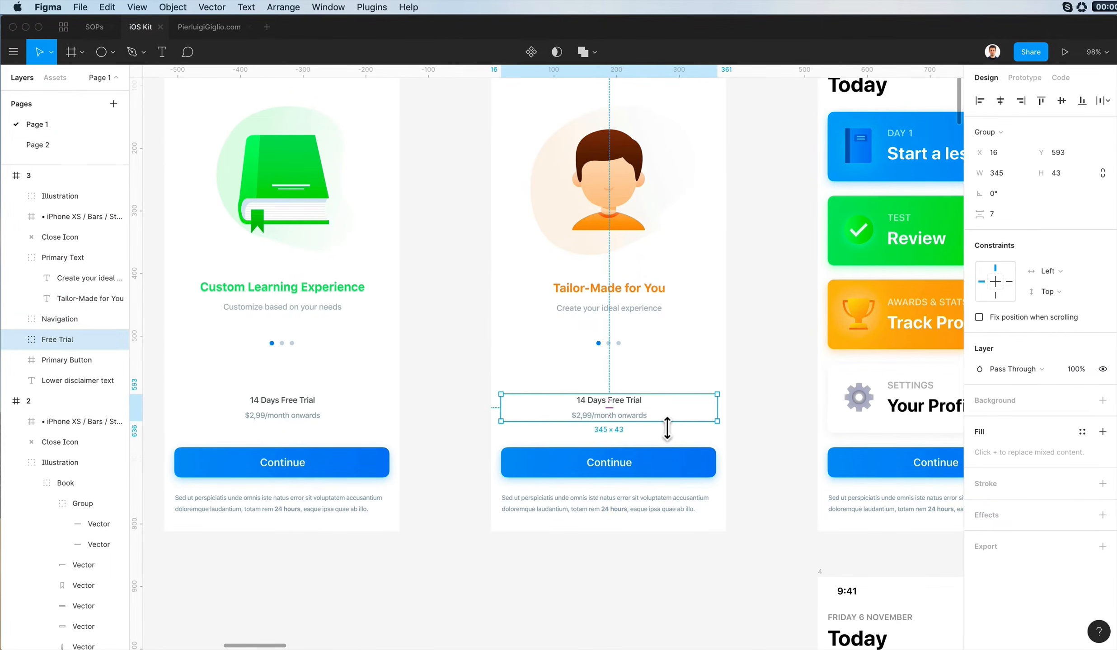
click(640, 509)
scroll(625, 349, down, 5)
scroll(623, 355, up, 5)
- Reorder screen 3's layers so the Illustration group sits below the status bar and Close Icon
click(620, 354)
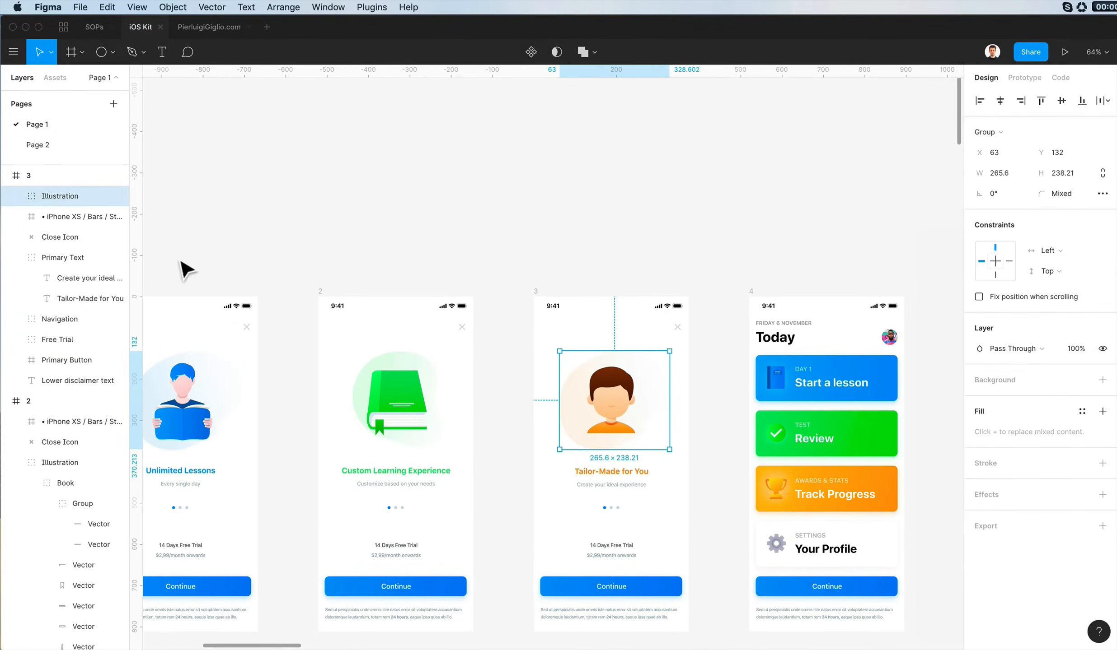
key(super+bracketleft)
click(70, 243)
key(super+bracketright)
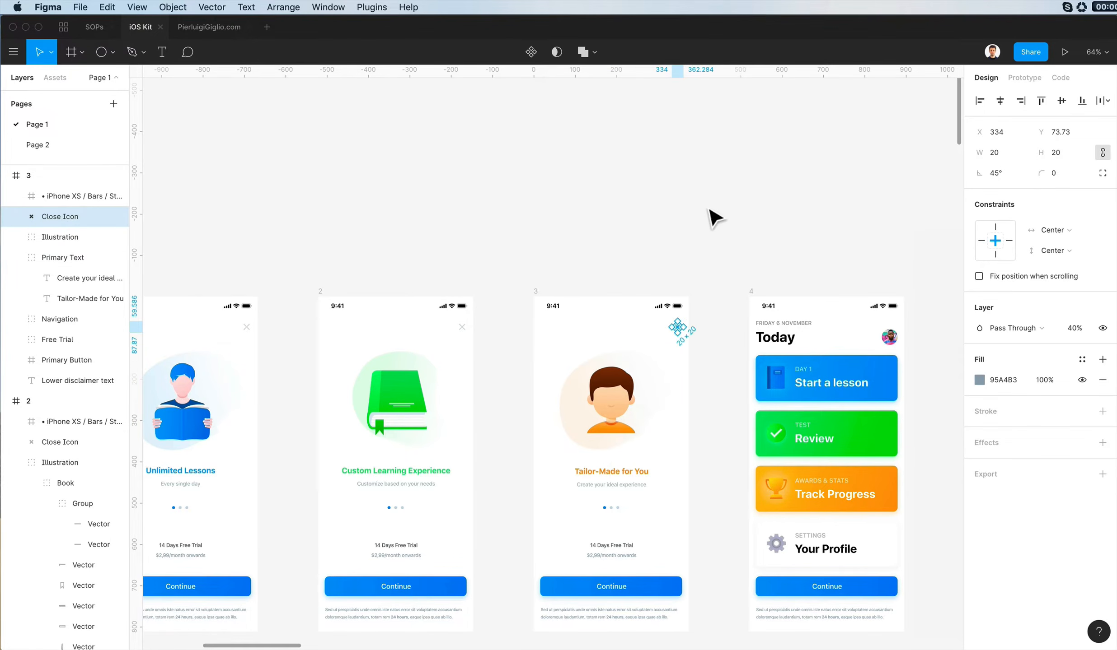
click(708, 211)
- Group screen 4's date, Today title and profile picture bars, and name the group Top Nav
scroll(785, 300, up, 3)
drag(786, 300, 668, 318)
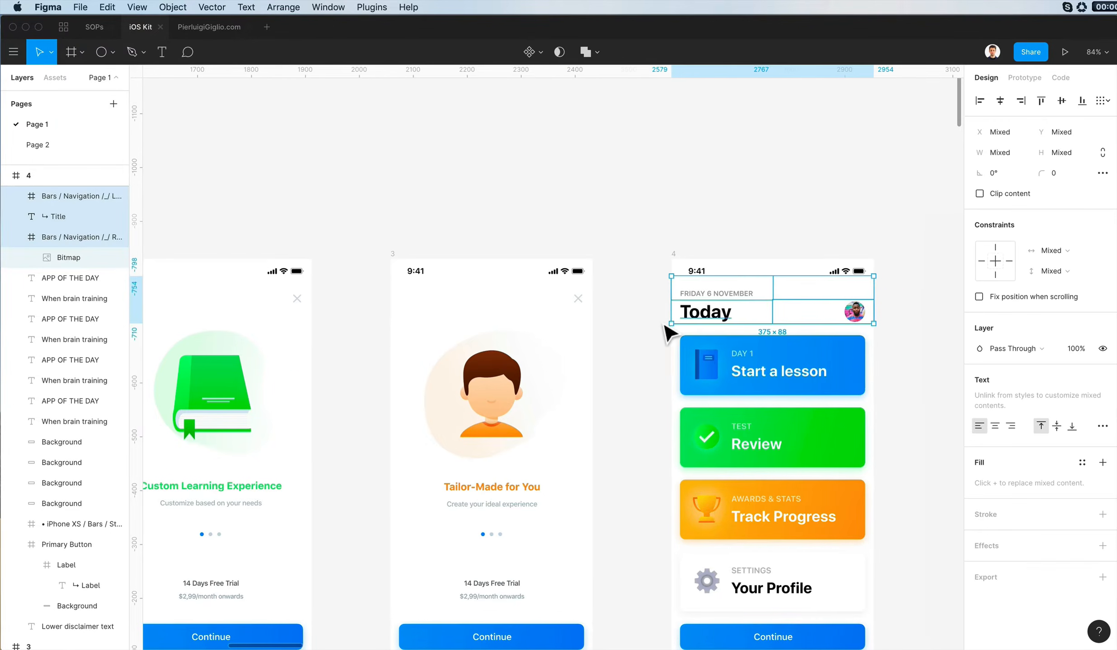
scroll(669, 334, up, 1)
key(super+g)
text(Top N)
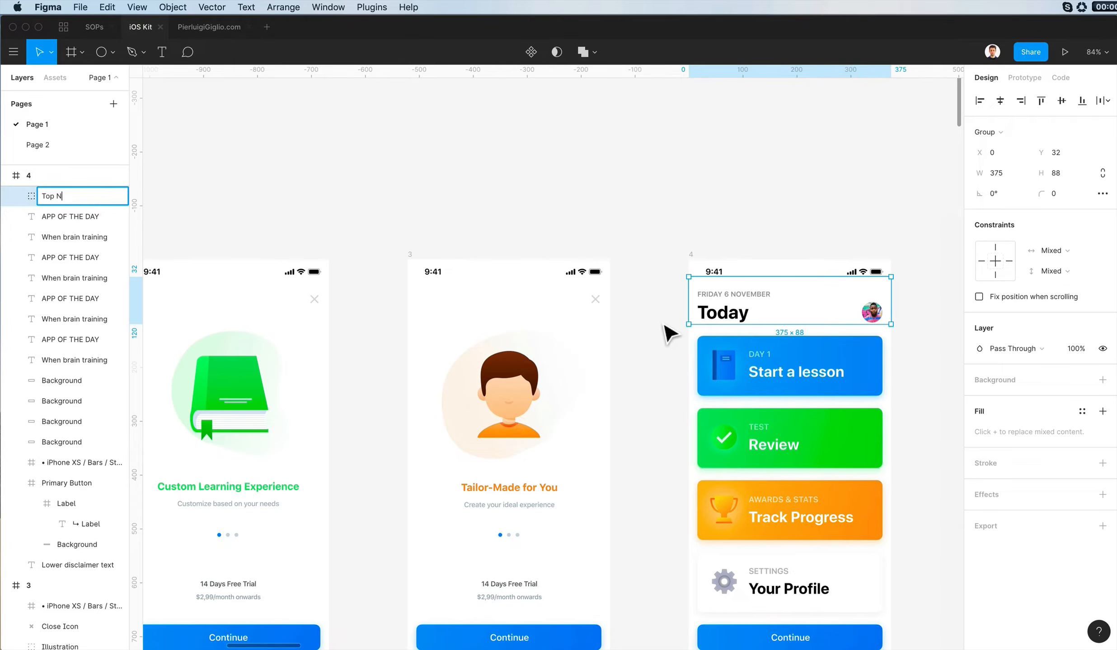
text(av)
key(Return)
- Bring the iPhone status bar to the top of screen 4's layer order
scroll(663, 324, right, 4)
click(622, 273)
key(super+bracketright)
key(super+bracketright)
key(super+bracketright)
key(super+bracketright)
key(super+bracketright)
key(super+bracketright)
key(super+bracketright)
key(super+bracketright)
key(super+bracketright)
key(super+bracketright)
key(super+bracketright)
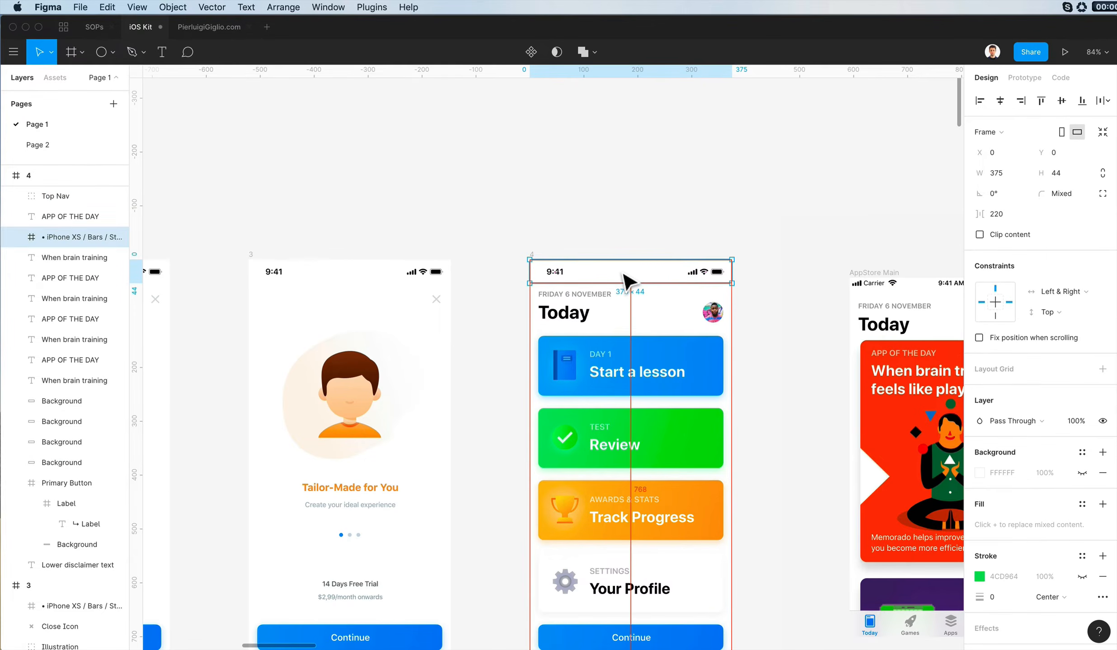
key(super+alt+bracketright)
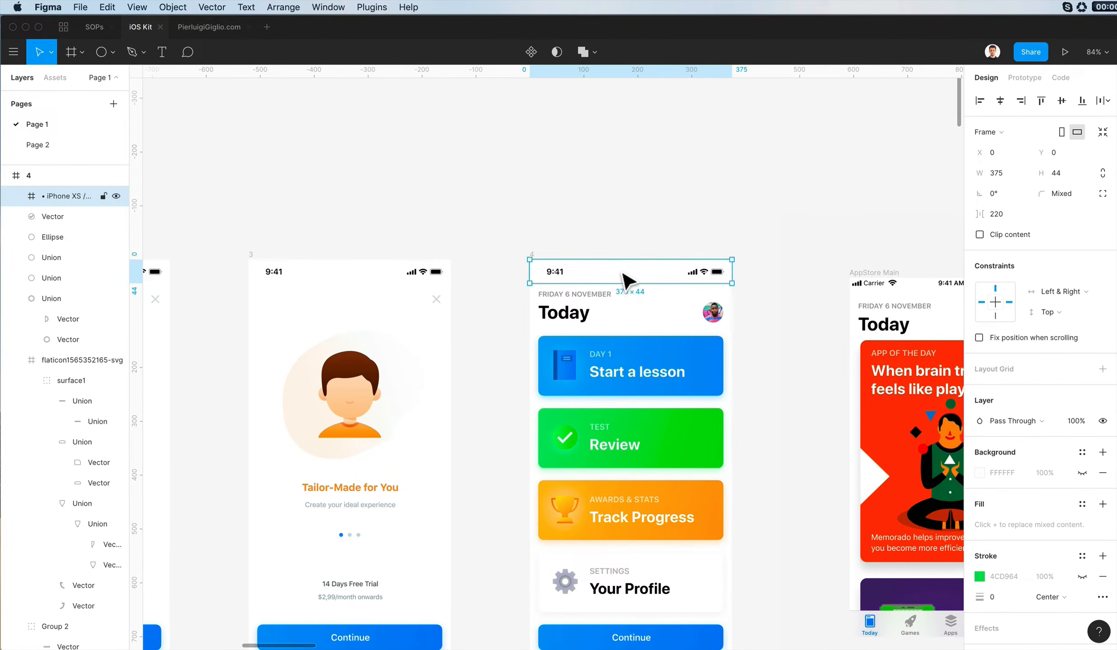
key(Escape)
- Raise the Top Nav group in screen 4's layer order toward the status bar
scroll(625, 312, up, 4)
drag(441, 240, 796, 294)
scroll(271, 294, up, 2)
scroll(75, 294, up, 1)
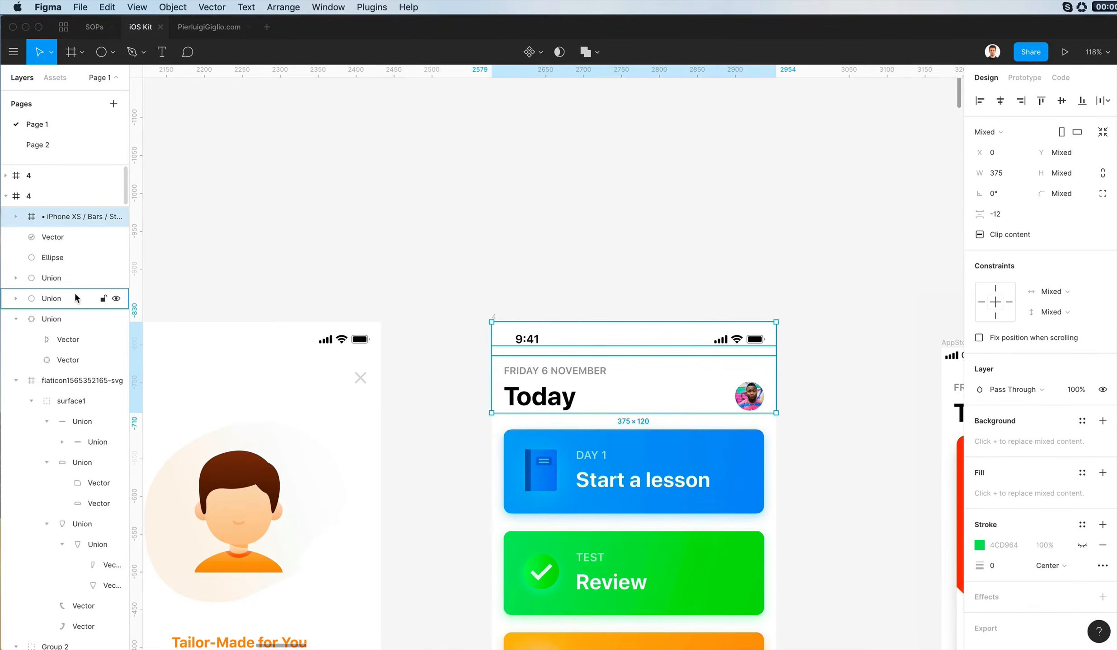
scroll(75, 295, down, 20)
scroll(76, 294, up, 8)
key(super+bracketright)
key(super+bracketright)
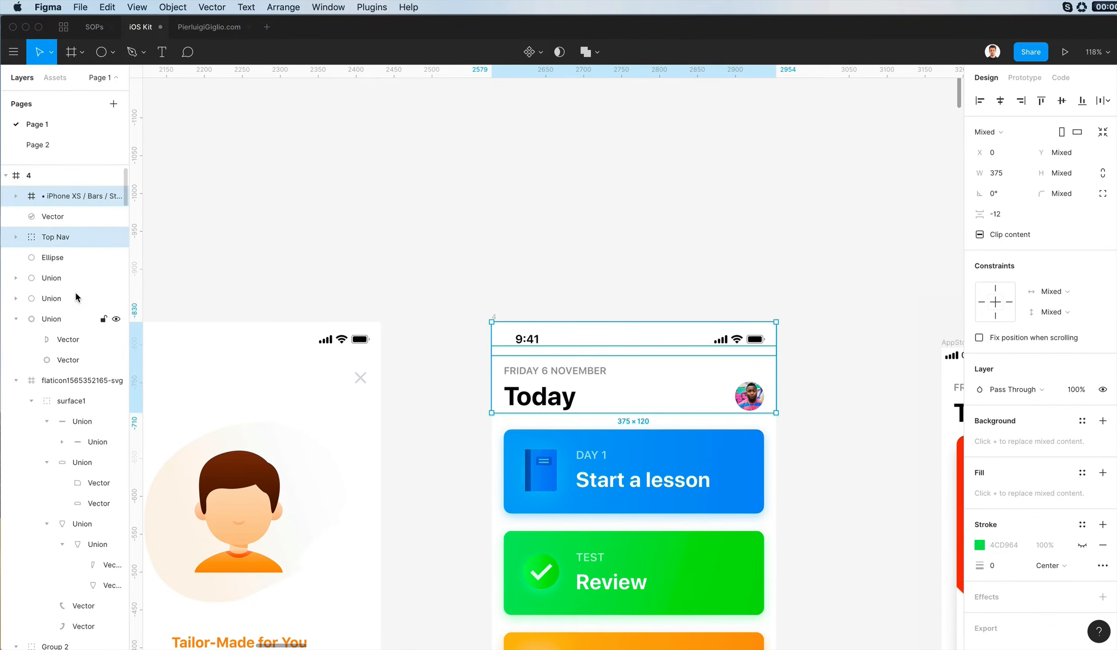
key(Escape)
- Group the blue card's background, book icon and texts, and name the group Start a Lesson
scroll(520, 249, down, 5)
drag(456, 260, 765, 335)
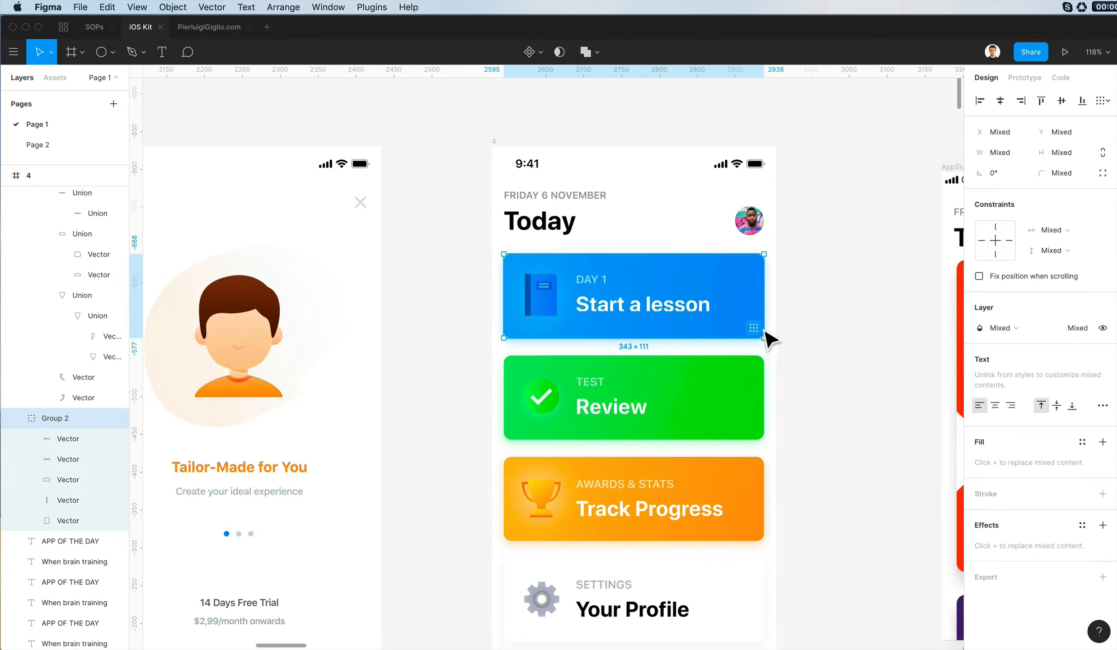
key(super+g)
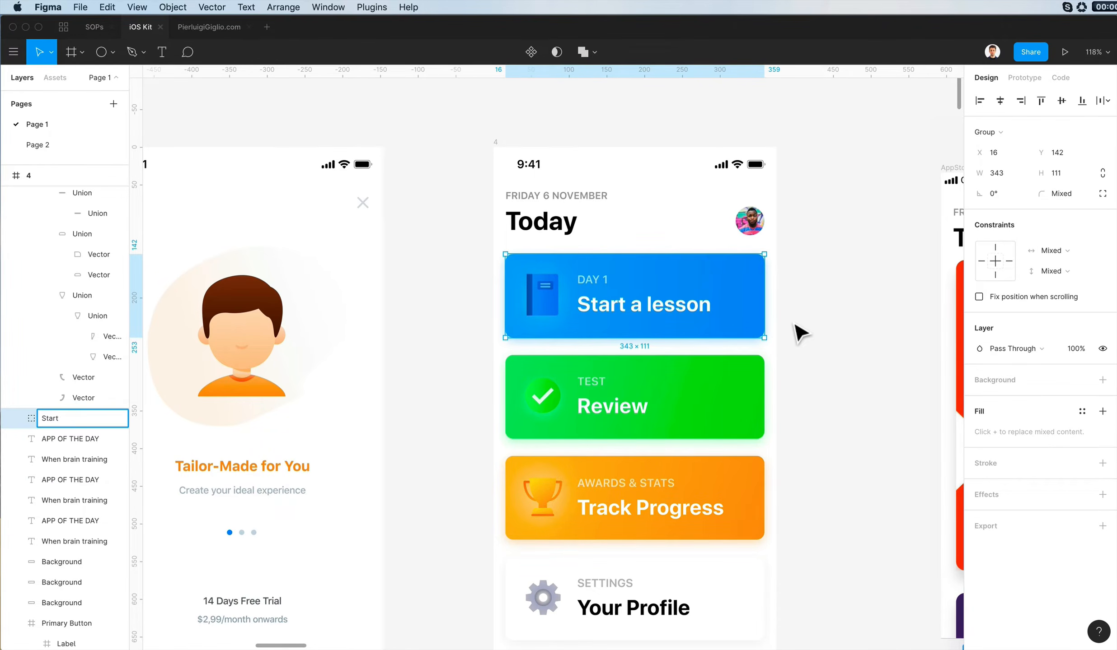
key(Escape)
- Group the green card's background, check icon and texts, and name the group 2. Review
scroll(591, 404, left, 1)
drag(476, 354, 788, 445)
key(super+g)
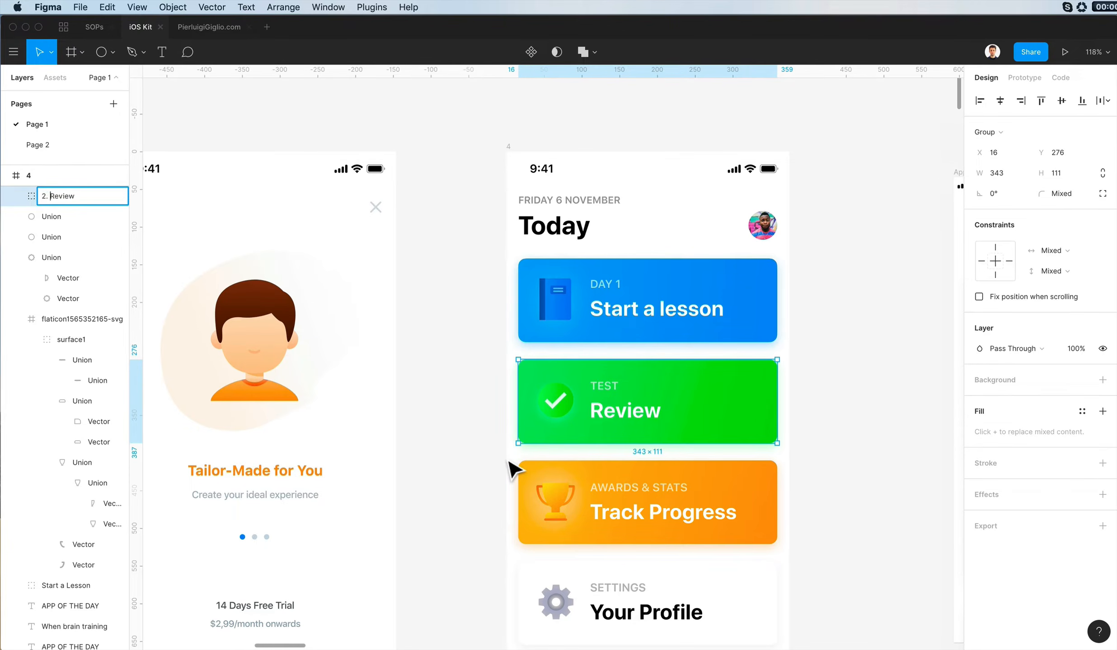
- Rename the blue card's group as 1. Start a Lesson
click(585, 328)
key(super+r)
key(Escape)
scroll(578, 424, down, 5)
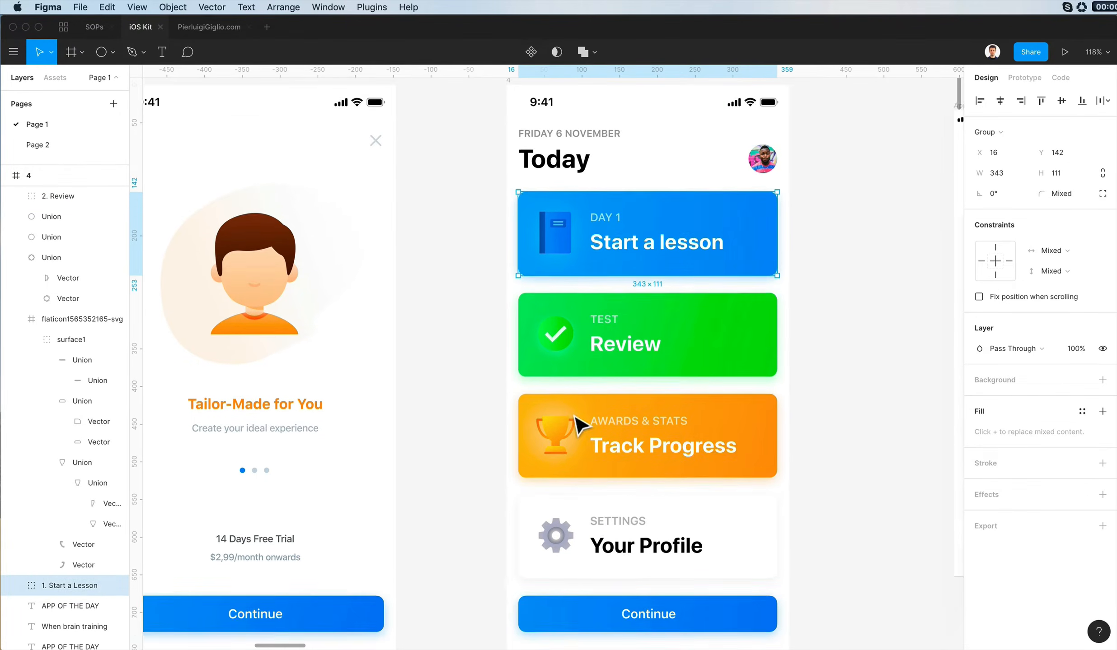
- Group the orange card's background, trophy icon and texts, and name the group 3. Track Progress
drag(489, 314, 766, 392)
key(super+r)
click(627, 300)
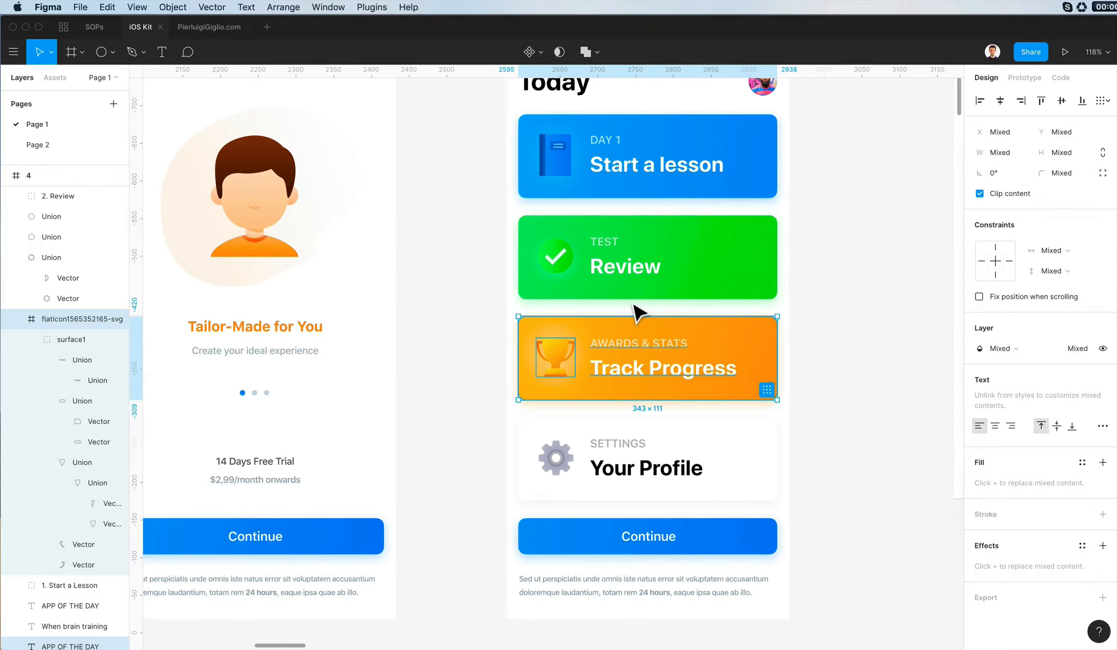
key(super+g)
double_click(632, 364)
double_click(632, 364)
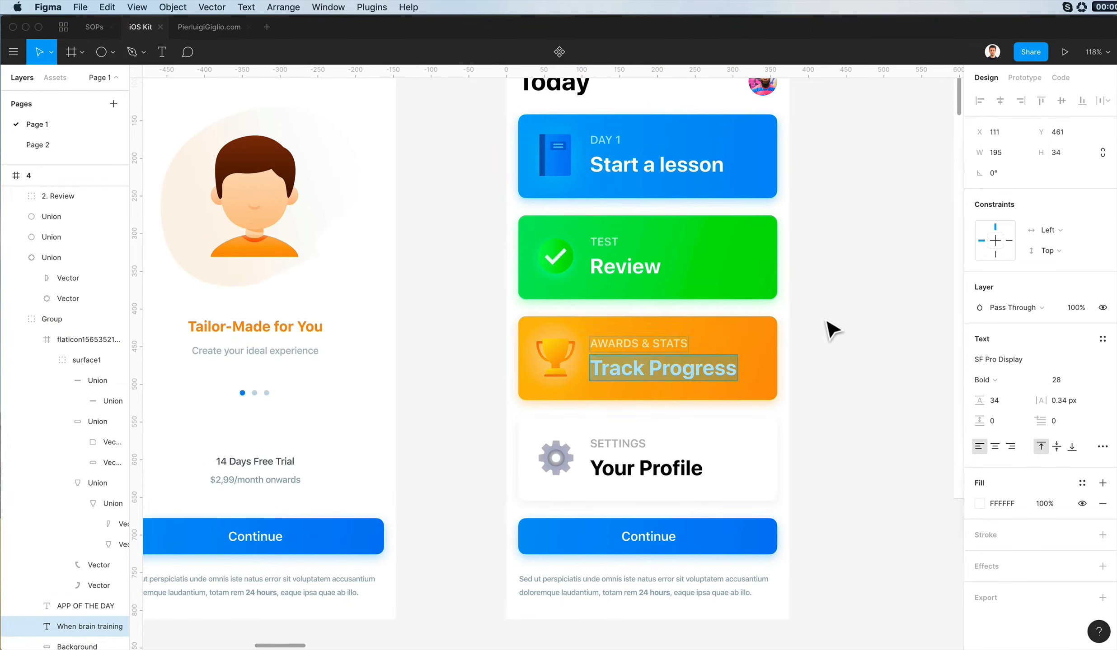
click(825, 322)
click(694, 342)
key(super+r)
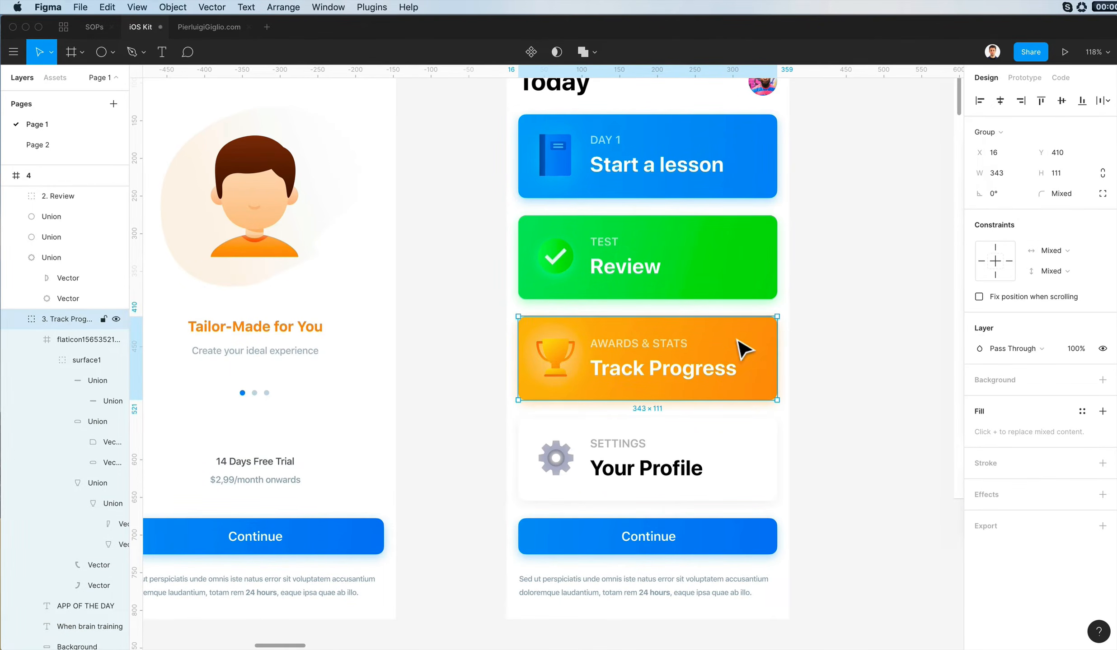
- Group the white settings card's background, gear icon and texts, and name the group 4. Your Profile
click(818, 336)
double_click(615, 467)
click(452, 422)
drag(456, 421, 681, 489)
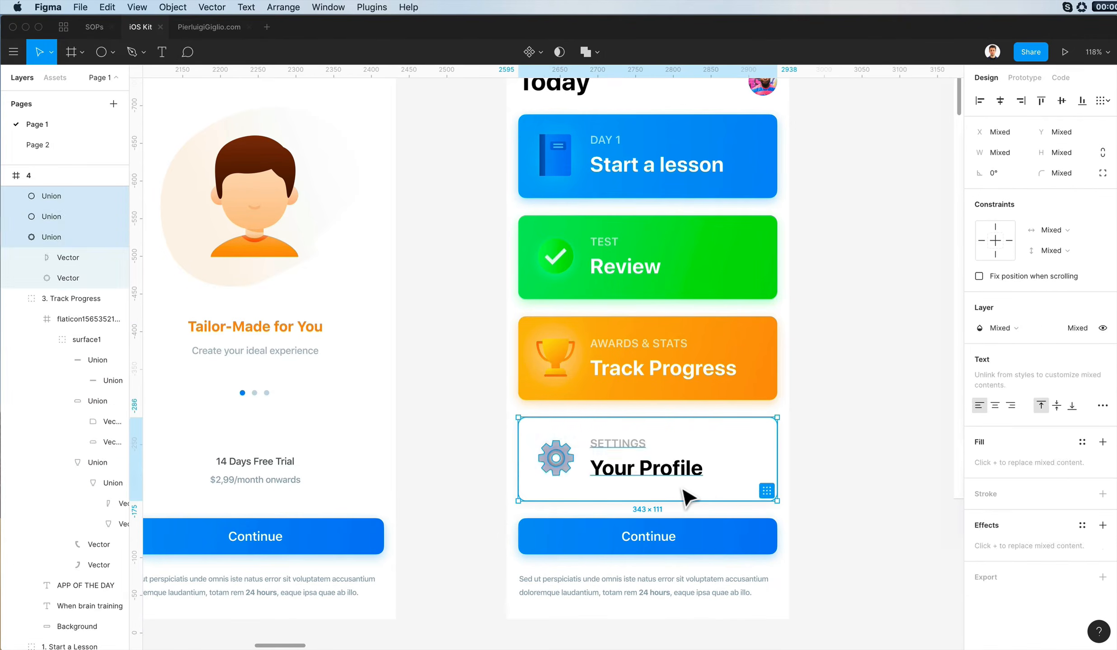
key(super+g)
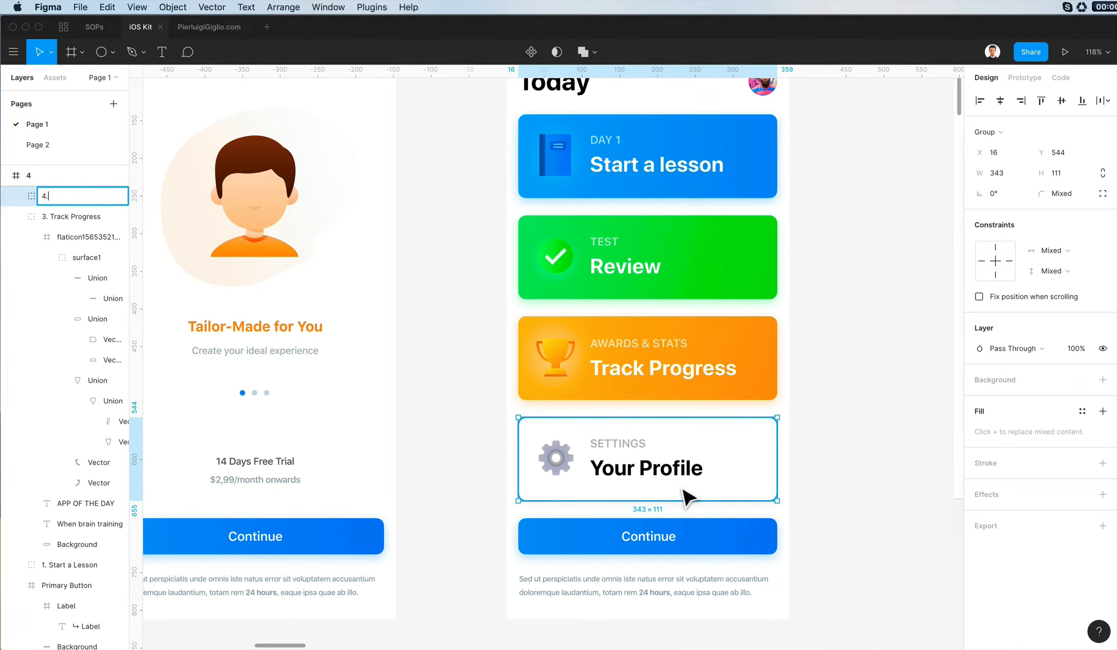
click(17, 217)
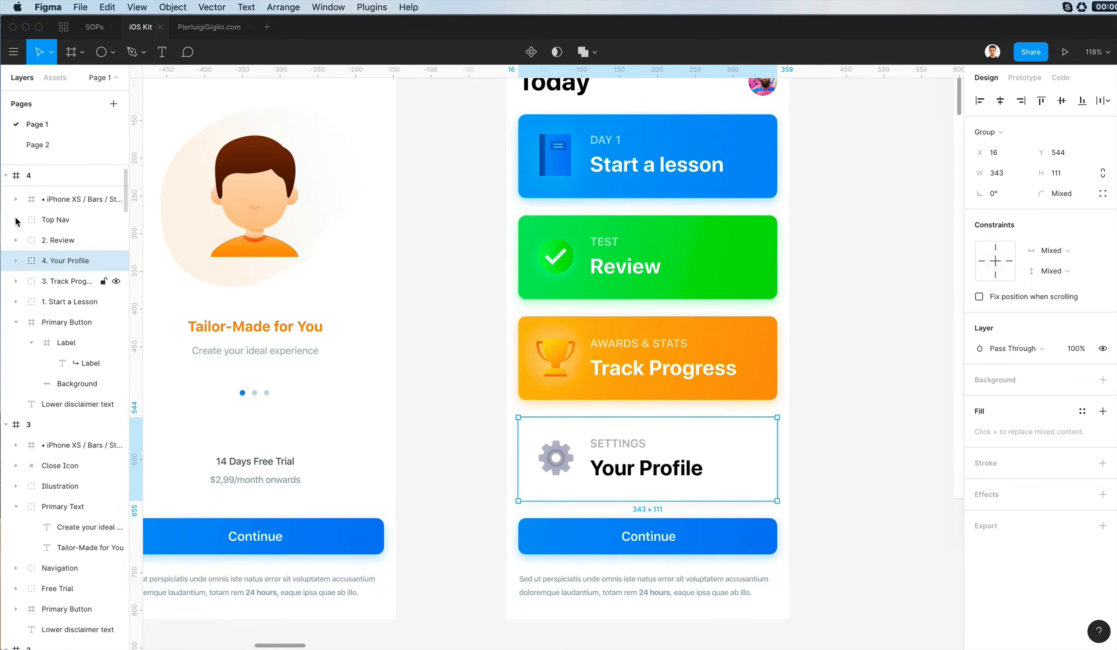
- Lower the 4. Your Profile group in screen 4's layer order to just above the Primary Button
scroll(38, 288, up, 3)
key(shift+Down)
key(shift+Up)
drag(64, 263, 67, 286)
click(73, 263)
key(super+bracketleft)
key(super+bracketleft)
key(super+bracketleft)
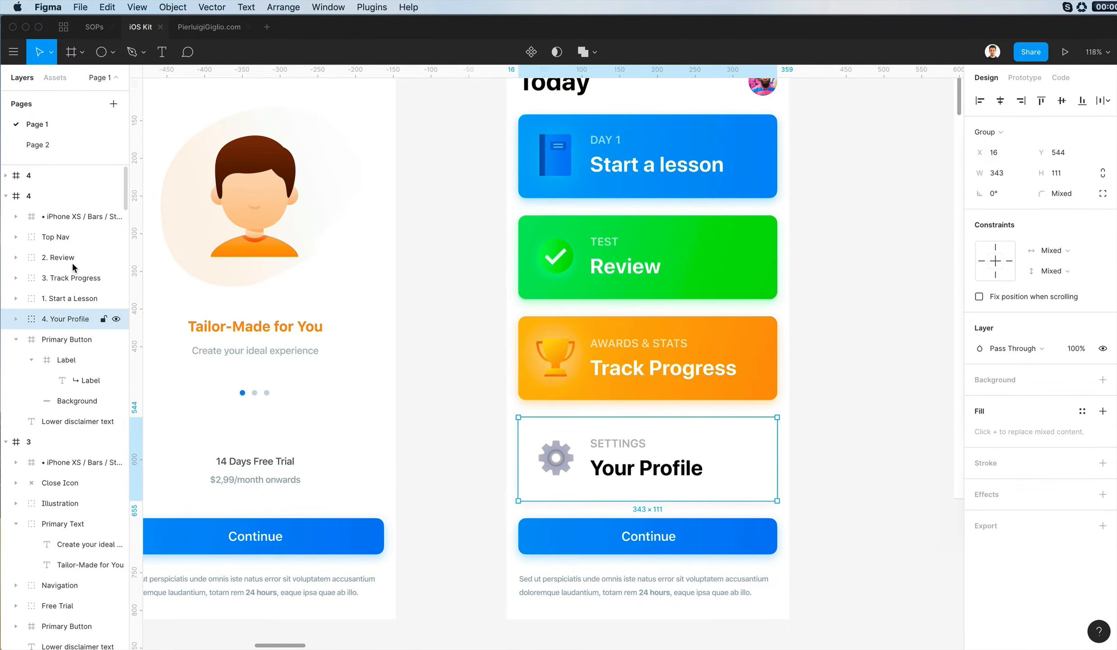
- Raise the 1. Start a Lesson group above 2. Review in the layer order and collapse the Primary Button layer
click(59, 300)
key(super+bracketright)
key(super+bracketright)
key(super+bracketright)
click(20, 340)
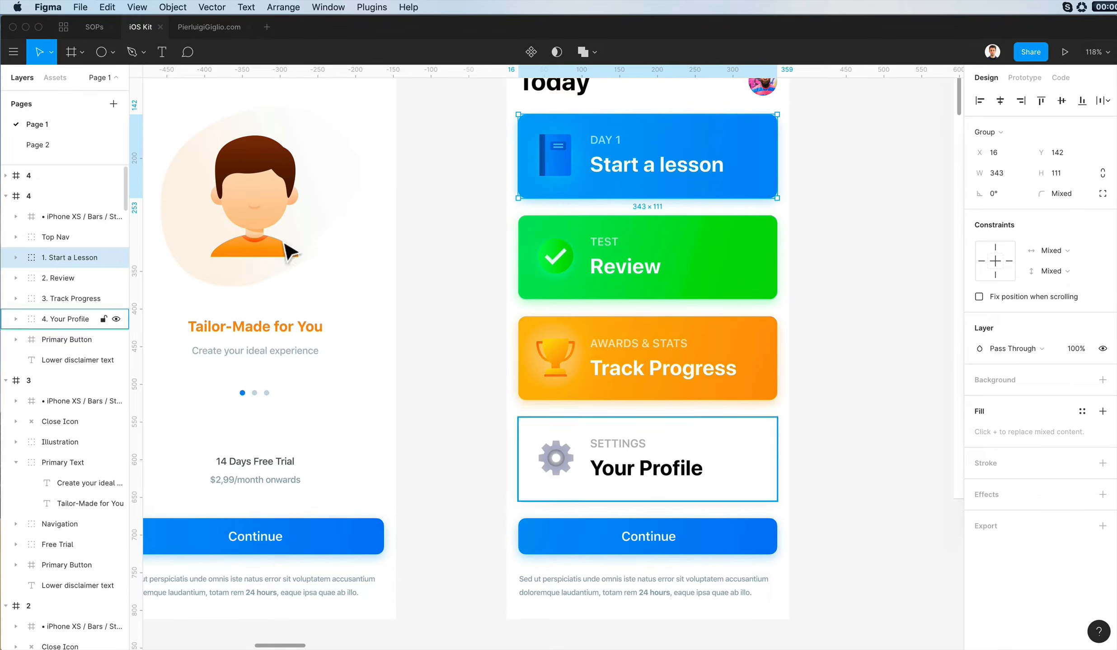
- Duplicate screen 4 and place the copy to the right of the original
click(444, 256)
scroll(444, 256, down, 5)
scroll(448, 258, down, 1)
scroll(449, 259, left, 5)
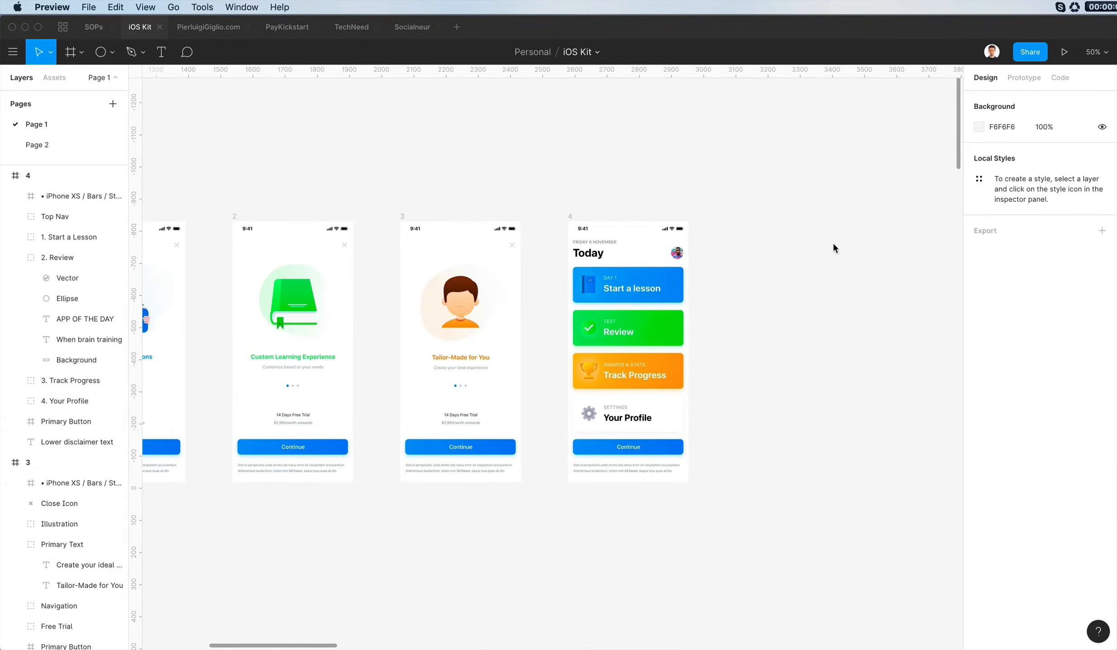
click(588, 223)
scroll(584, 217, up, 5)
scroll(582, 216, right, 4)
scroll(582, 217, down, 2)
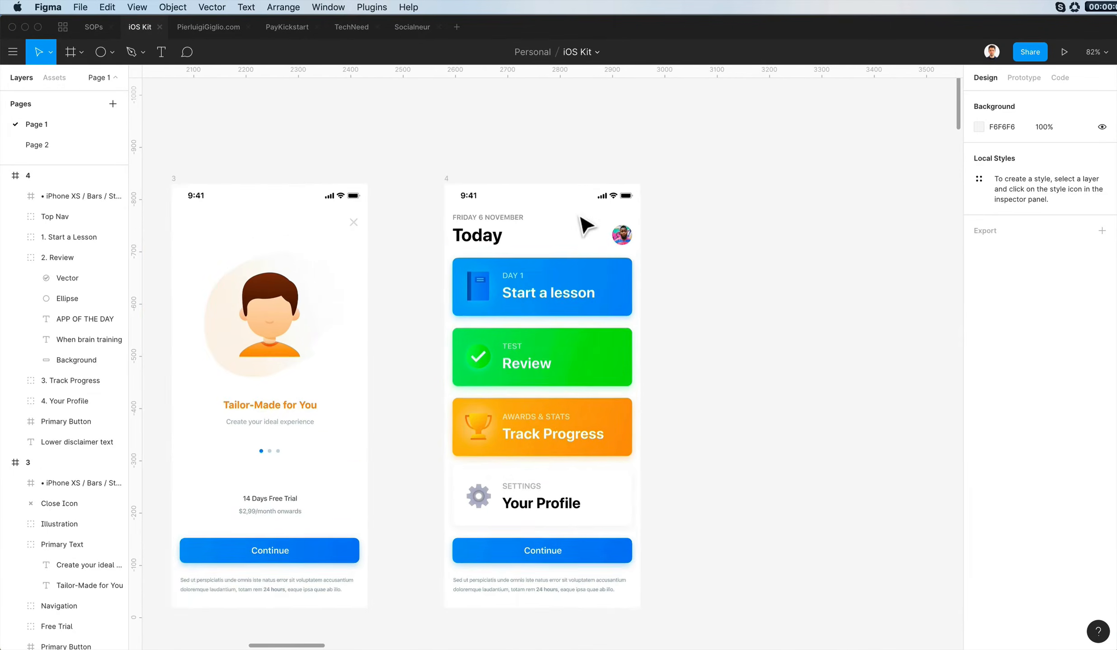
click(374, 143)
alt+drag(547, 215, 748, 210)
click(873, 185)
scroll(876, 181, right, 2)
scroll(876, 182, up, 1)
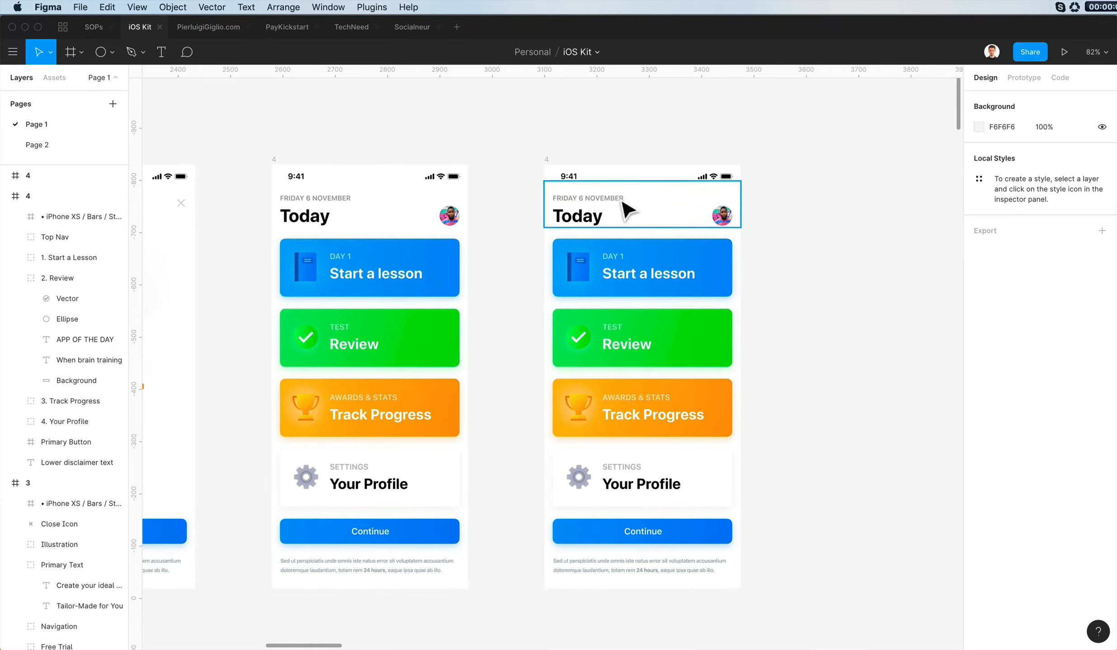
- Move the Top Nav out of the duplicated screen and delete its cards, button and disclaimer, keeping only the status bar
drag(610, 214, 914, 214)
drag(526, 215, 751, 576)
key(Delete)
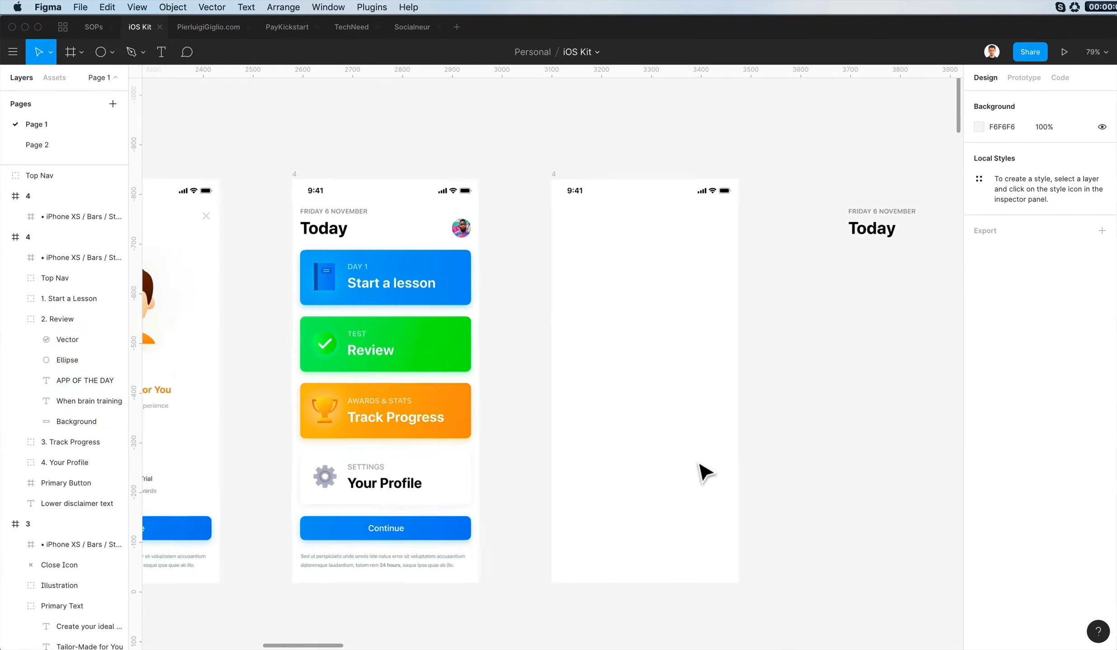
- Copy the large-title bar with a Back link from the iPhone 8 Navigation Bars and paste it into the emptied screen
scroll(698, 468, down, 10)
scroll(848, 266, up, 10)
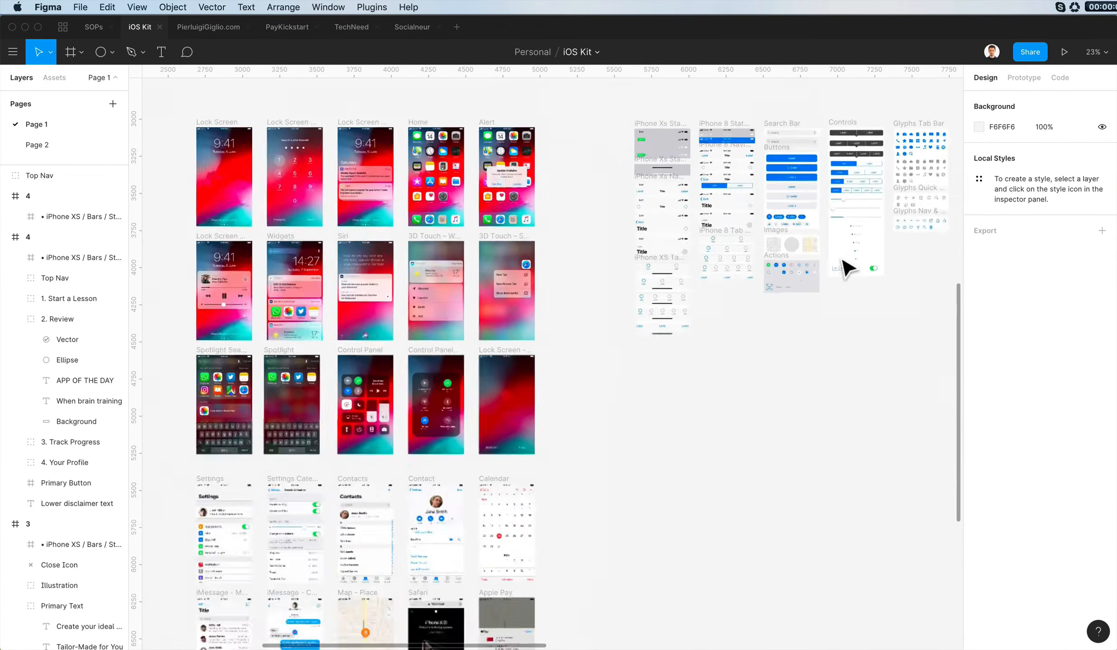
scroll(615, 301, up, 3)
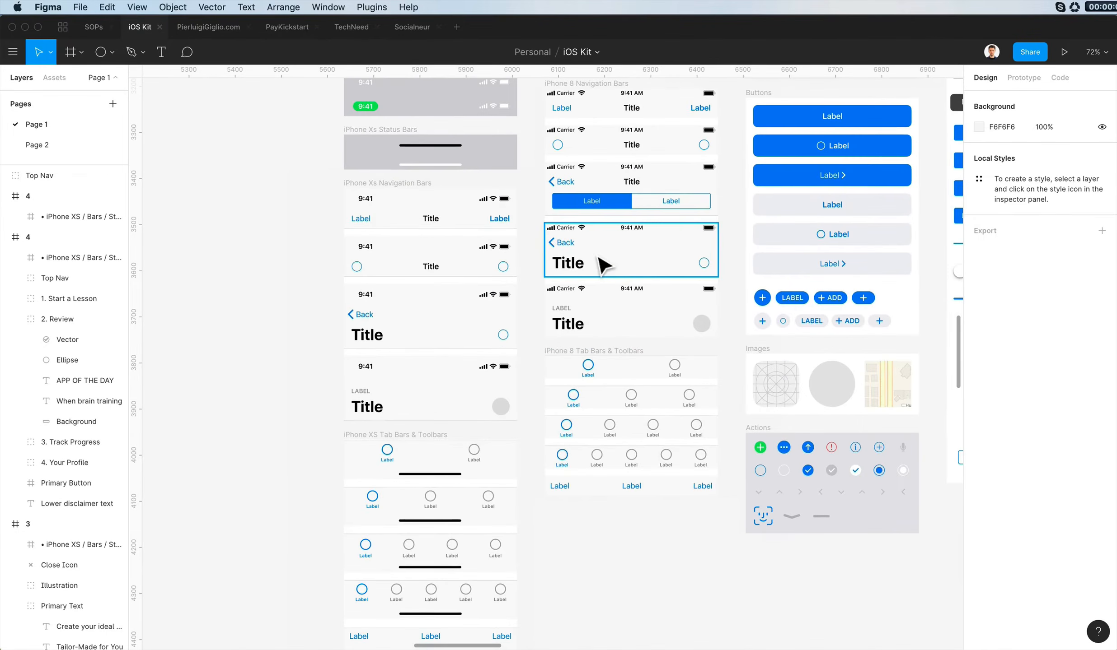
click(630, 269)
scroll(629, 269, down, 2)
scroll(630, 269, up, 20)
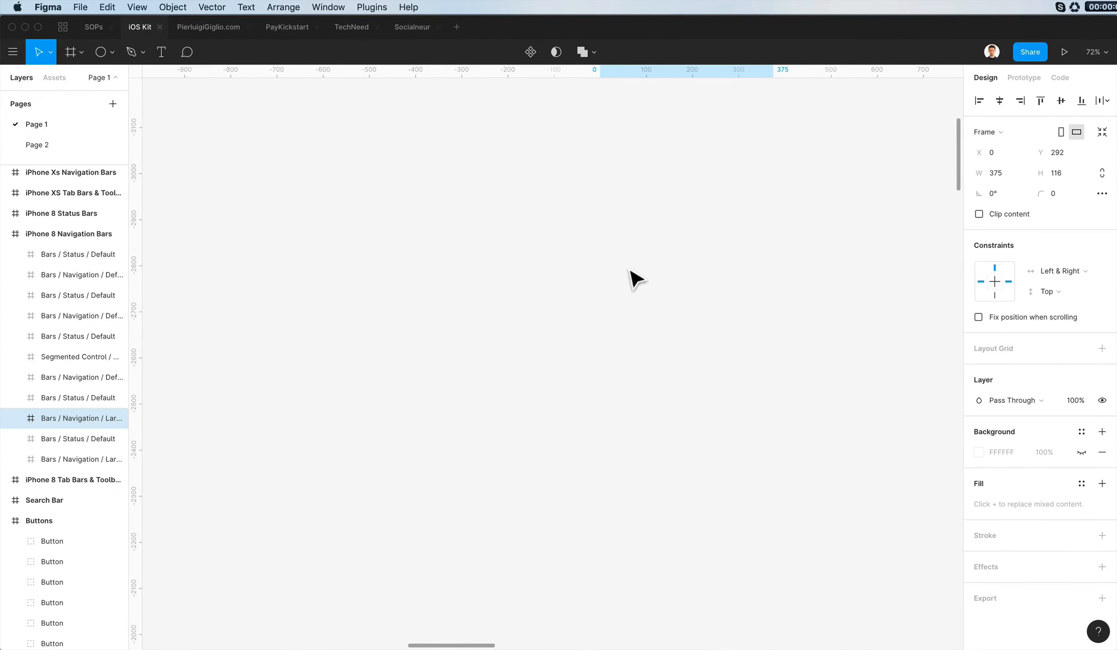
scroll(630, 269, left, 3)
scroll(630, 279, left, 15)
scroll(631, 279, down, 4)
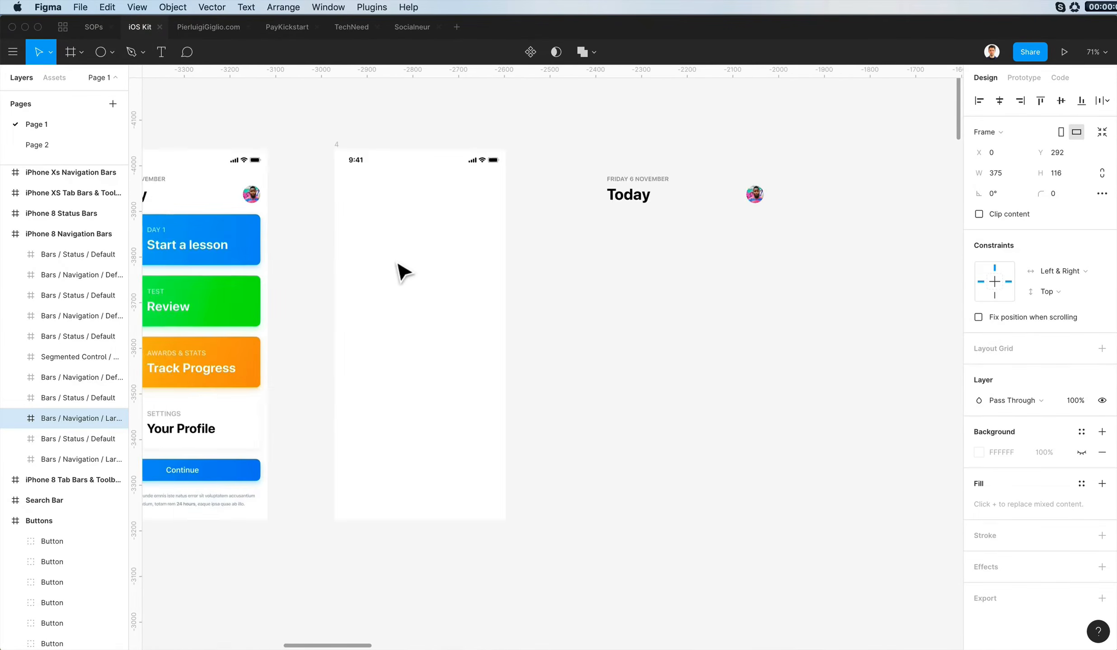
click(332, 141)
key(super+v)
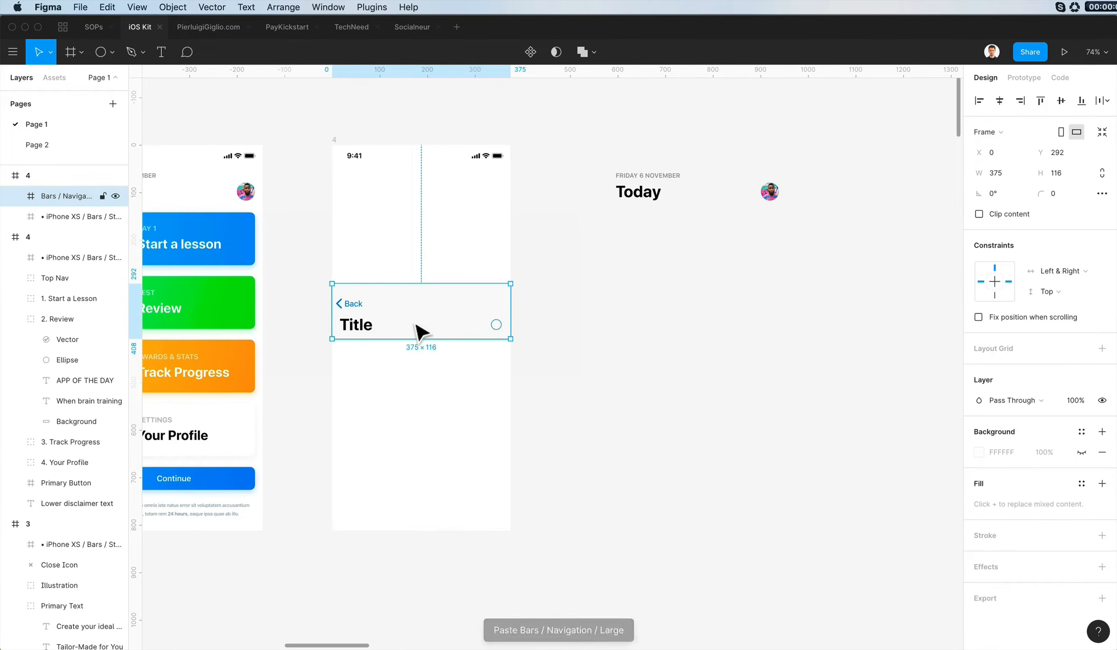
- Send the pasted navigation bar behind the status bar and position it at Y 44
click(1040, 100)
key(super+bracketleft)
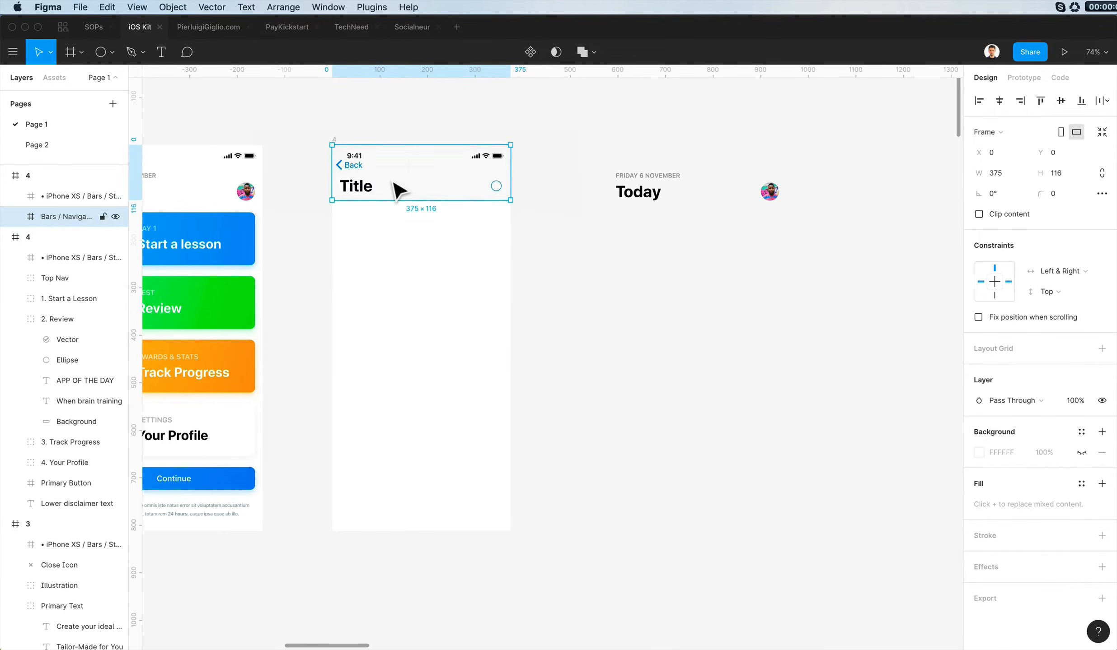
scroll(401, 190, up, 3)
scroll(476, 203, left, 5)
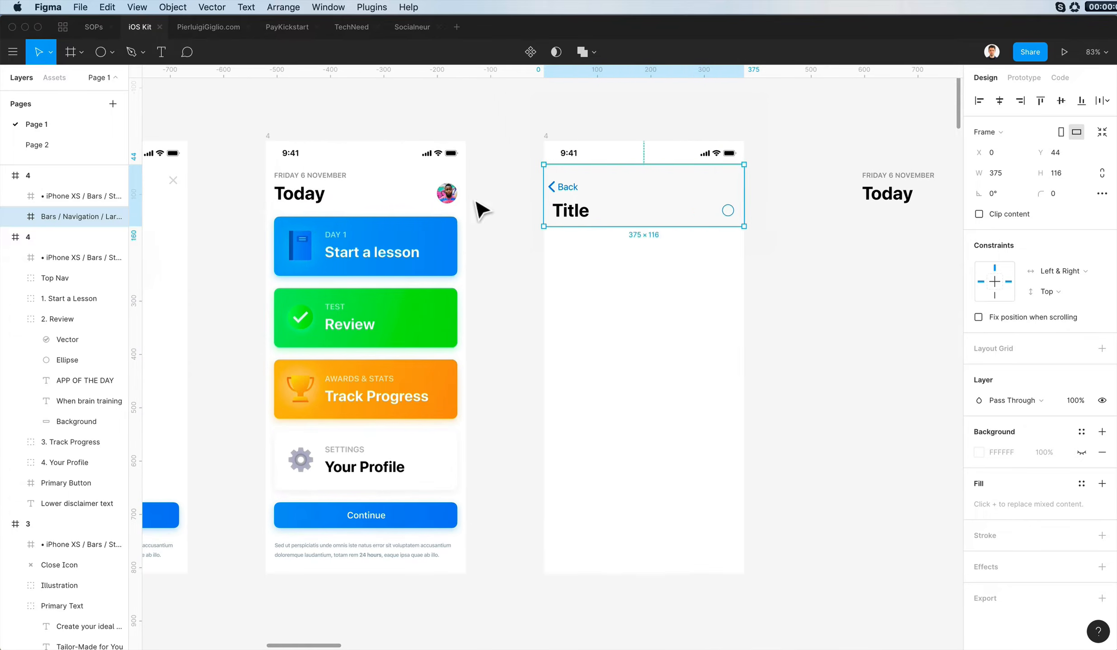
- Move the original screen 4's Top Nav to Y 44 and set the pasted bar's background fill to FFFFFF at 100%
click(348, 188)
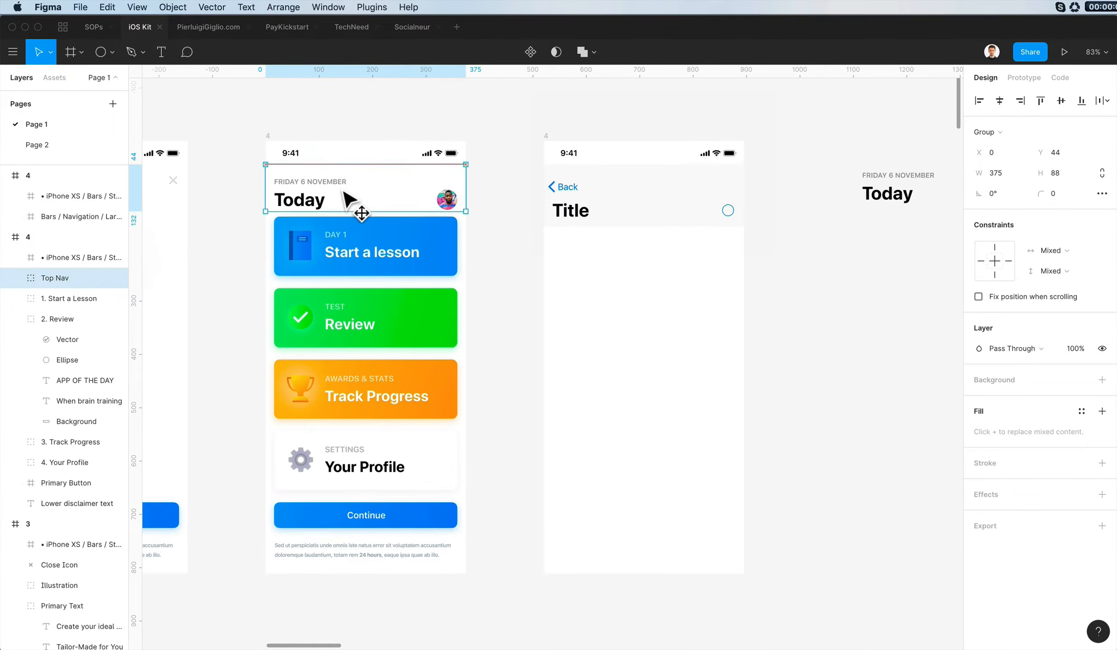
click(605, 189)
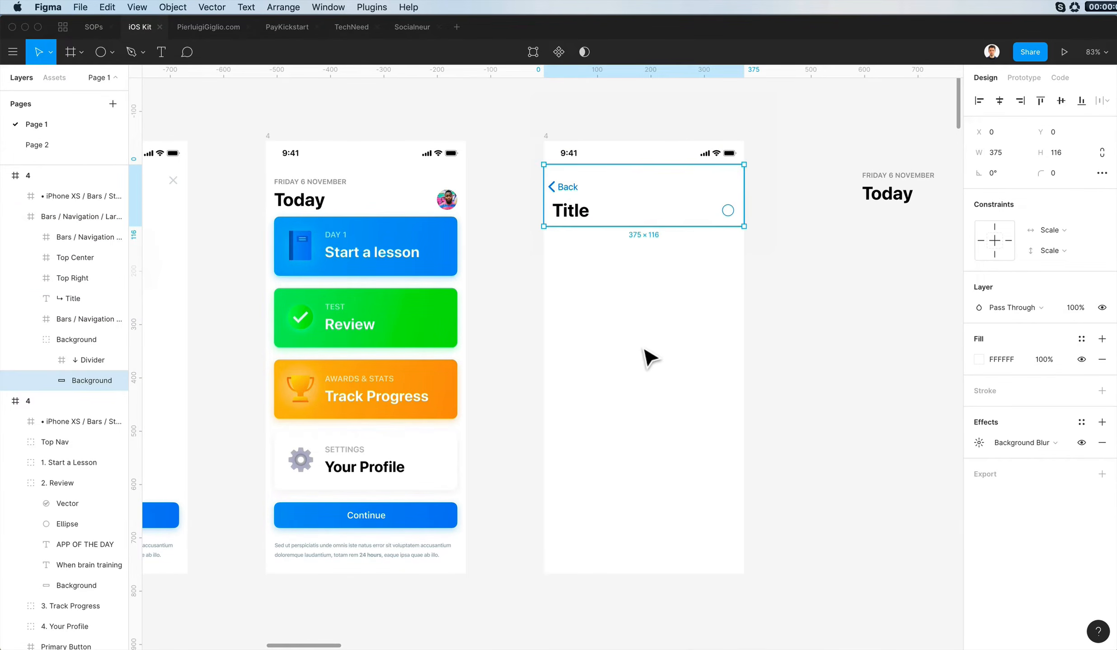
- Delete the disclaimer text under screen 4's Continue button and move the four cards and the button down 23 px
click(363, 560)
key(Delete)
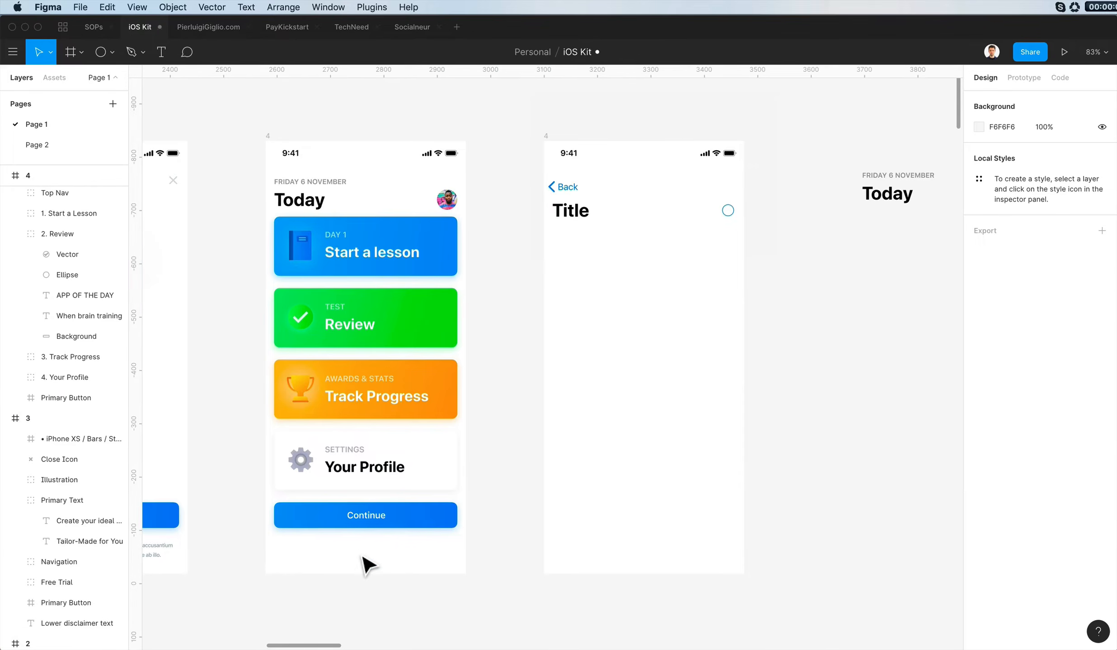
scroll(370, 558, left, 4)
scroll(470, 516, left, 1)
drag(398, 217, 628, 532)
key(shift+Down)
key(shift+Down)
key(Down)
key(Down)
key(Down)
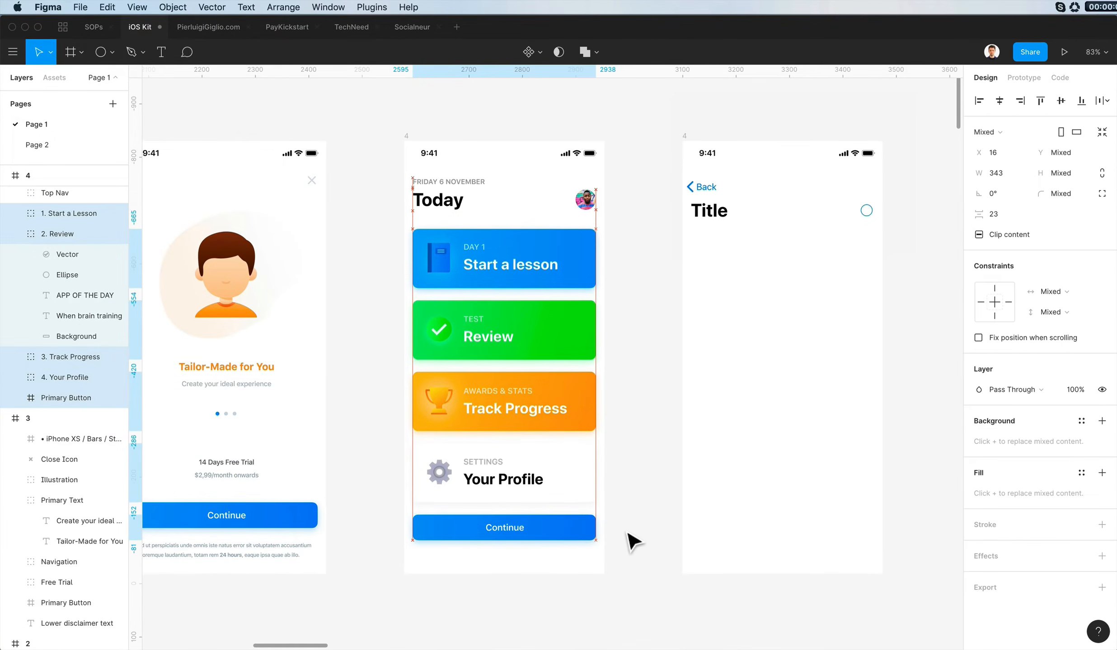
- Try moving the pasted navigation bar up to Y 32
drag(724, 202, 725, 195)
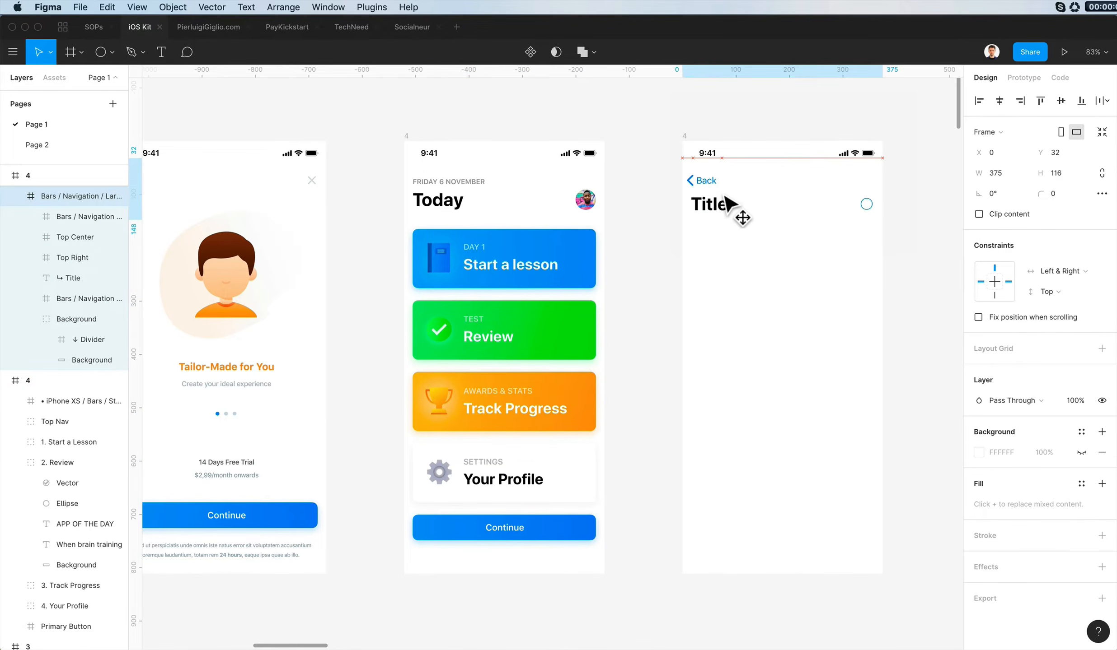
key(super+z)
click(746, 246)
- Copy the Navigation Bar group from the iMessage - Messages sample screen and place it beside the emptied screen at X 3485, Y -830
scroll(746, 247, down, 4)
scroll(746, 246, down, 15)
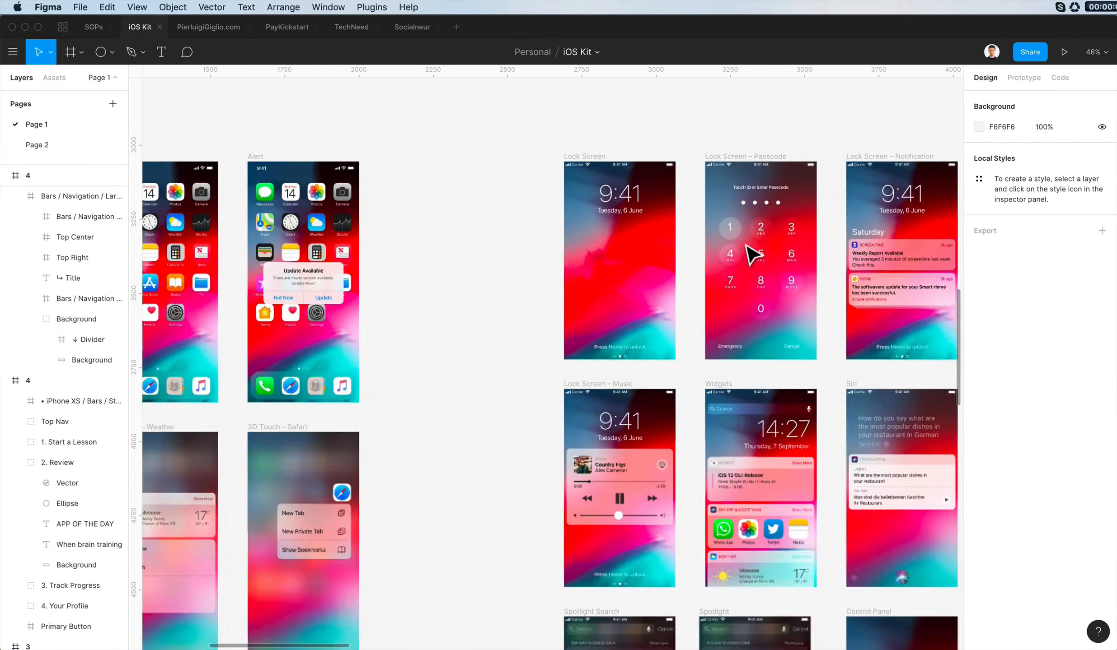
scroll(746, 246, left, 5)
scroll(752, 255, down, 10)
scroll(752, 255, right, 11)
scroll(804, 176, right, 4)
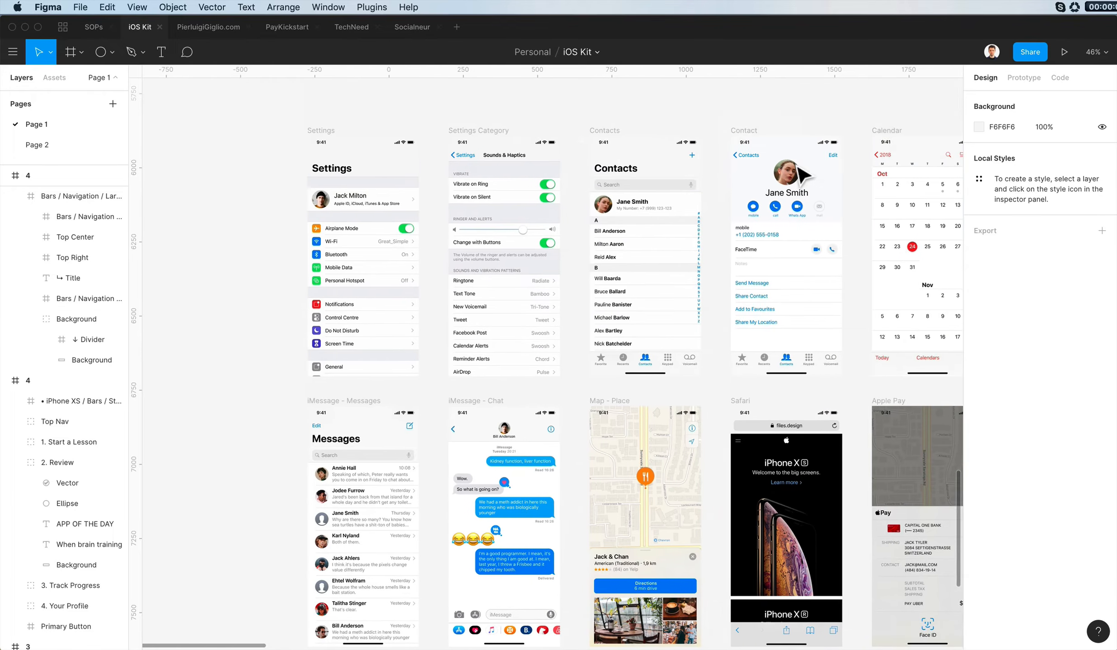
scroll(619, 159, right, 3)
click(621, 154)
scroll(542, 235, down, 5)
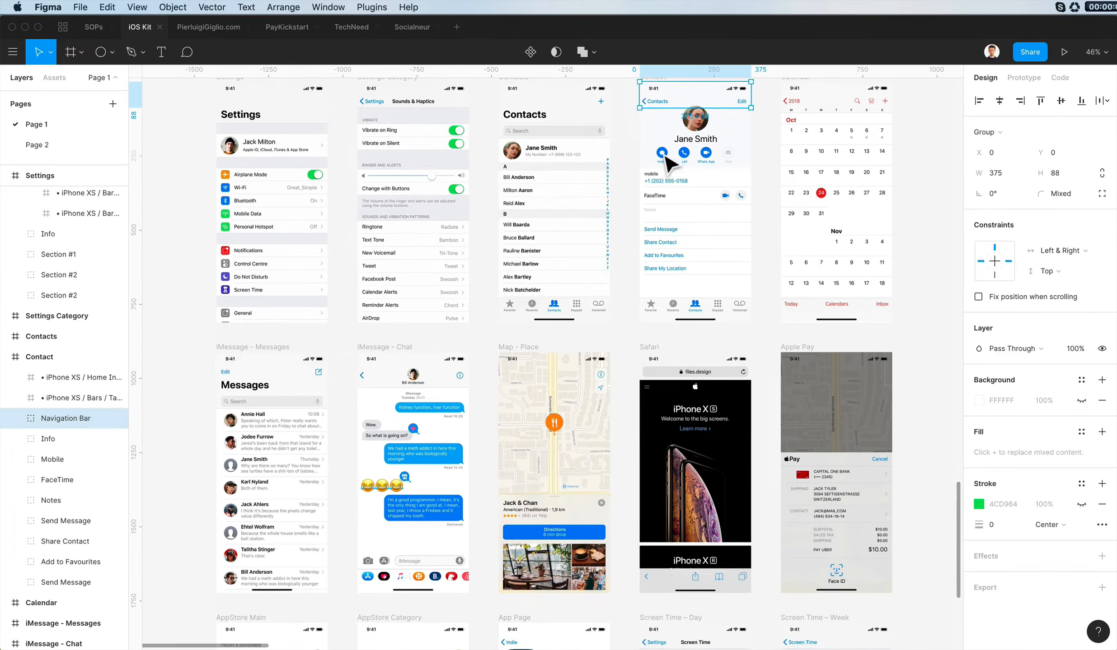
click(252, 226)
scroll(599, 182, up, 20)
scroll(598, 182, right, 15)
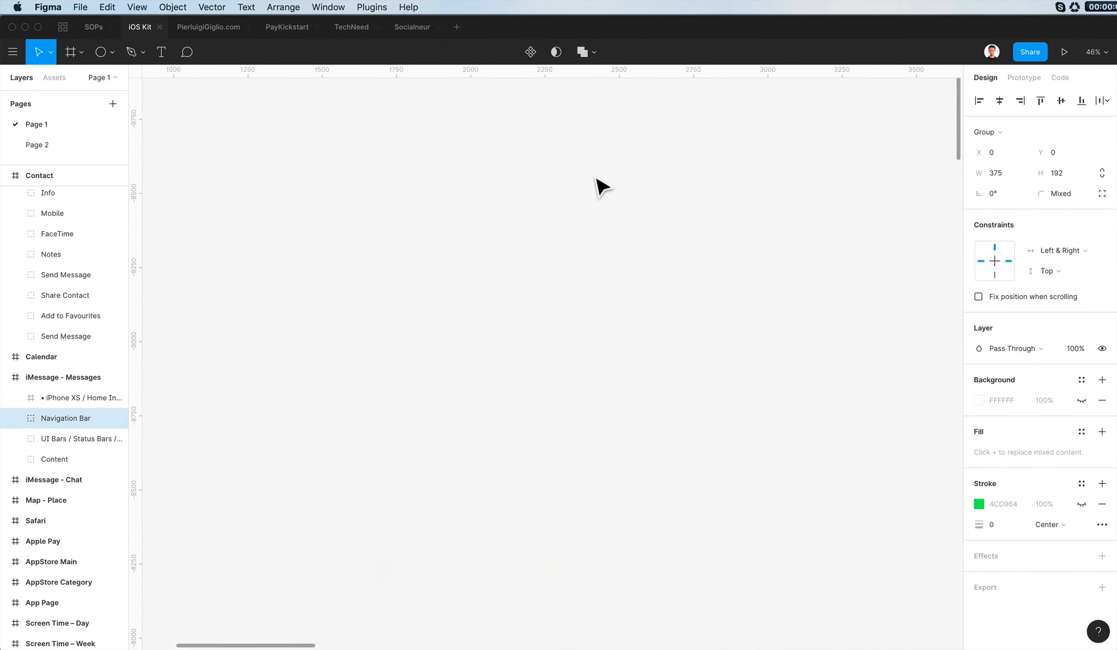
scroll(544, 246, up, 5)
key(super+v)
drag(503, 350, 613, 261)
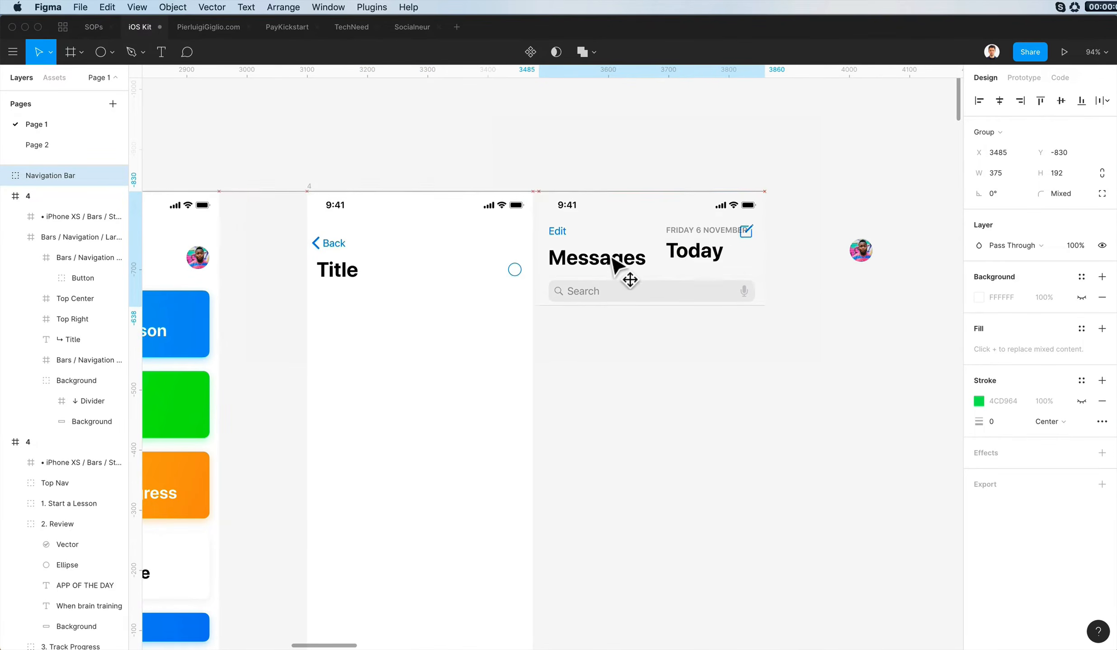
- Delete the Back/Title navigation bar from the new screen and the loose Today header beside it
scroll(343, 253, left, 3)
drag(447, 266, 456, 250)
key(Delete)
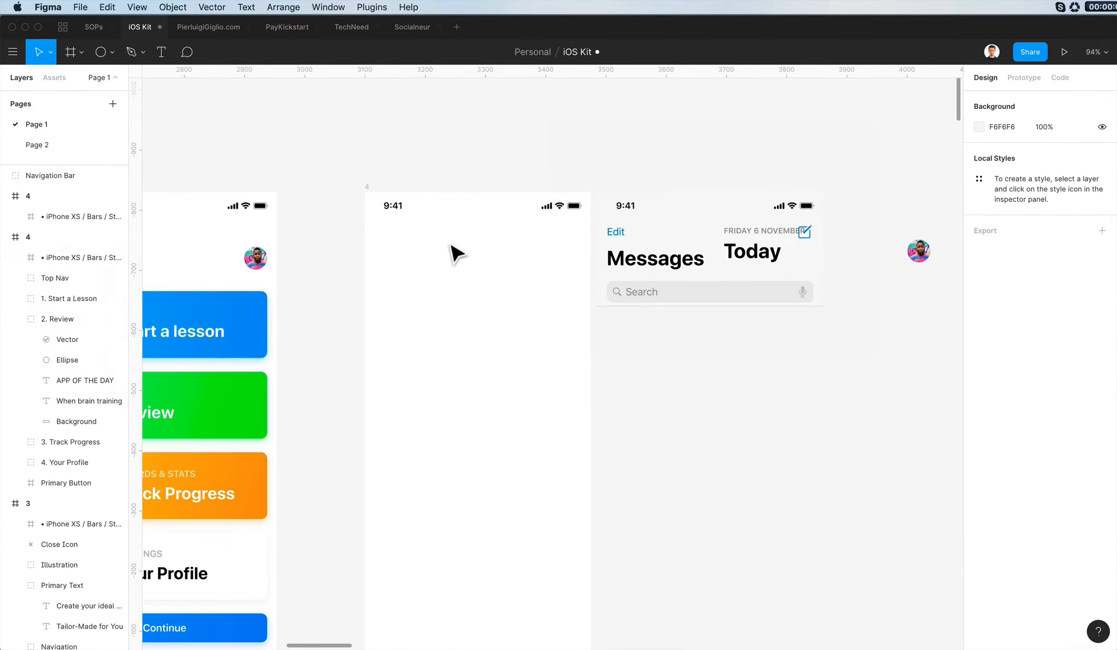
scroll(520, 247, left, 3)
click(776, 267)
key(Delete)
- Move screen 4's Continue button down 10 px to Y 711
scroll(773, 263, left, 7)
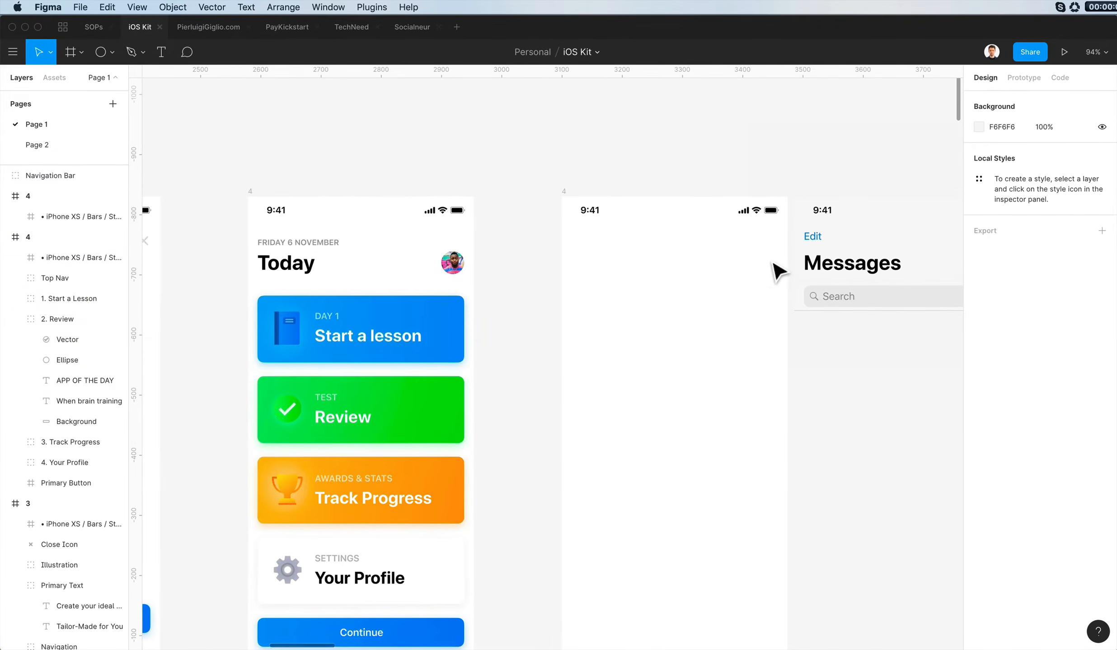
scroll(773, 263, down, 1)
scroll(772, 263, right, 5)
click(284, 599)
key(shift+Down)
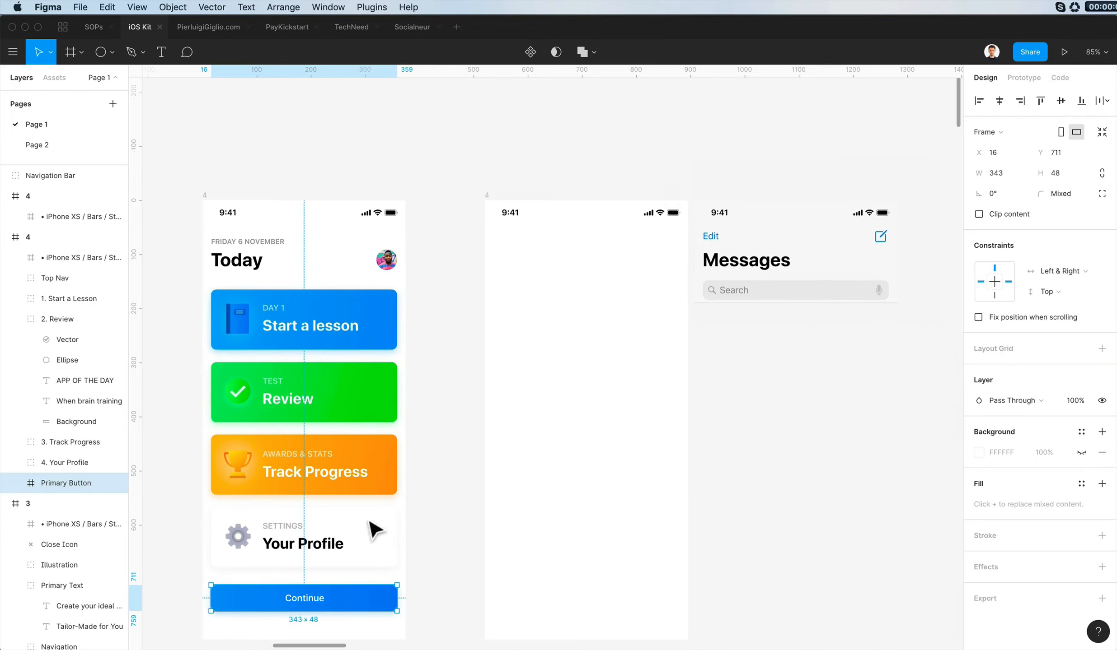
click(632, 428)
- Examine the iOS kit's iPhone X and iPhone 8 sample screens and UI components for a suitable back-navigation bar
scroll(632, 429, right, 1)
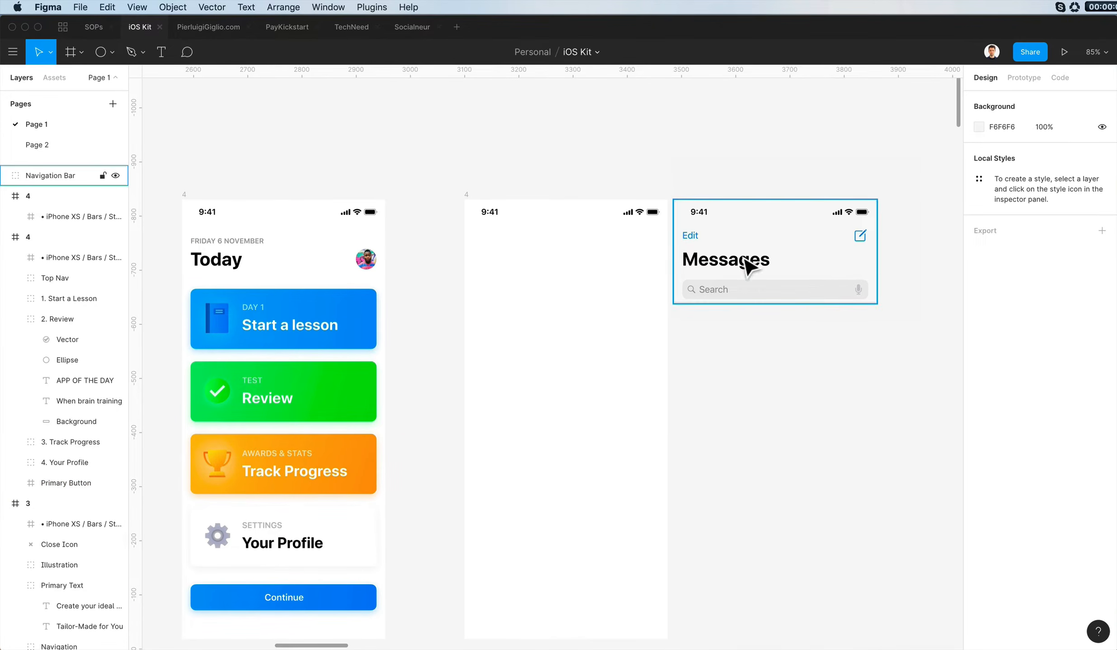
scroll(499, 219, down, 8)
scroll(499, 220, down, 10)
scroll(636, 423, up, 5)
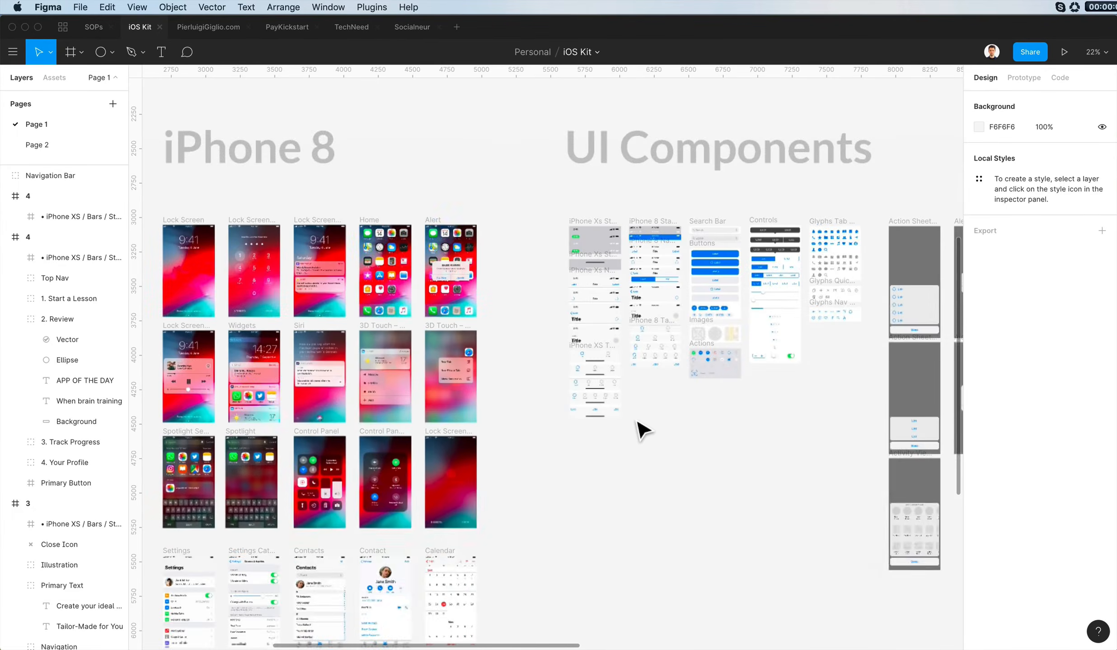
scroll(587, 430, up, 5)
scroll(543, 436, down, 3)
scroll(508, 517, up, 3)
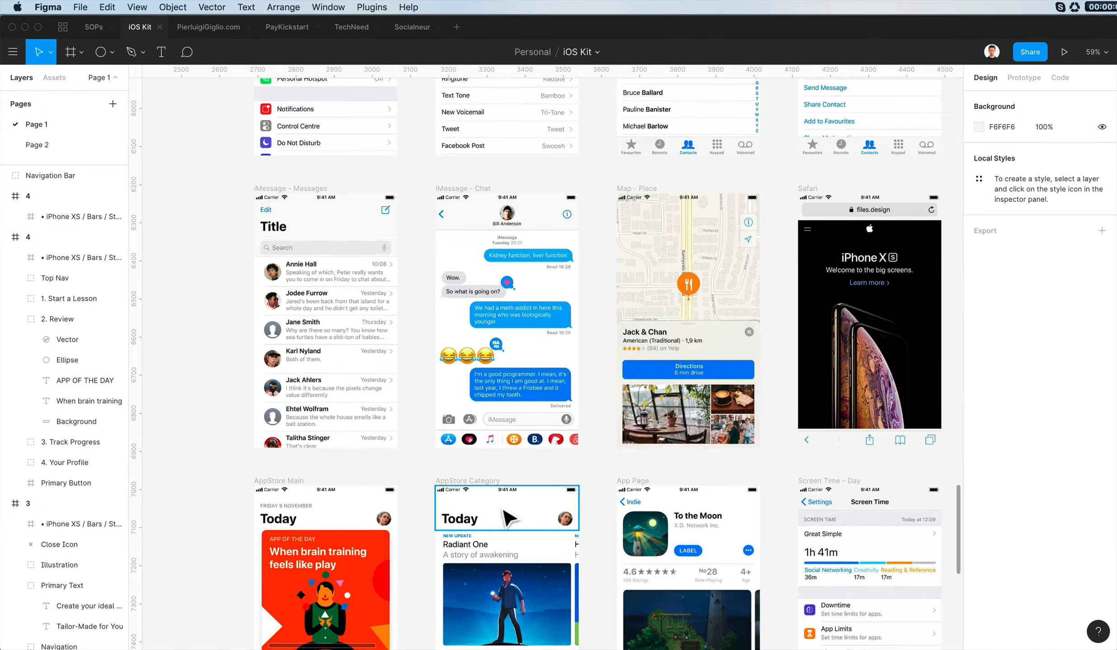
scroll(504, 512, up, 3)
scroll(511, 512, down, 6)
scroll(515, 511, down, 2)
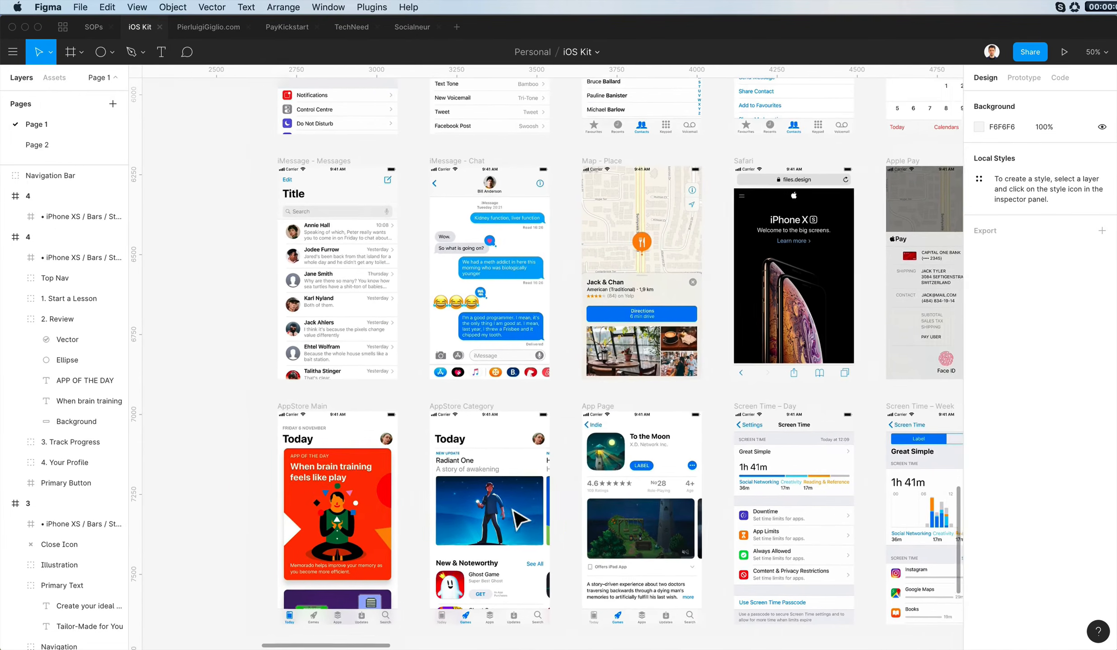
scroll(519, 519, down, 2)
scroll(519, 519, left, 10)
scroll(520, 520, down, 2)
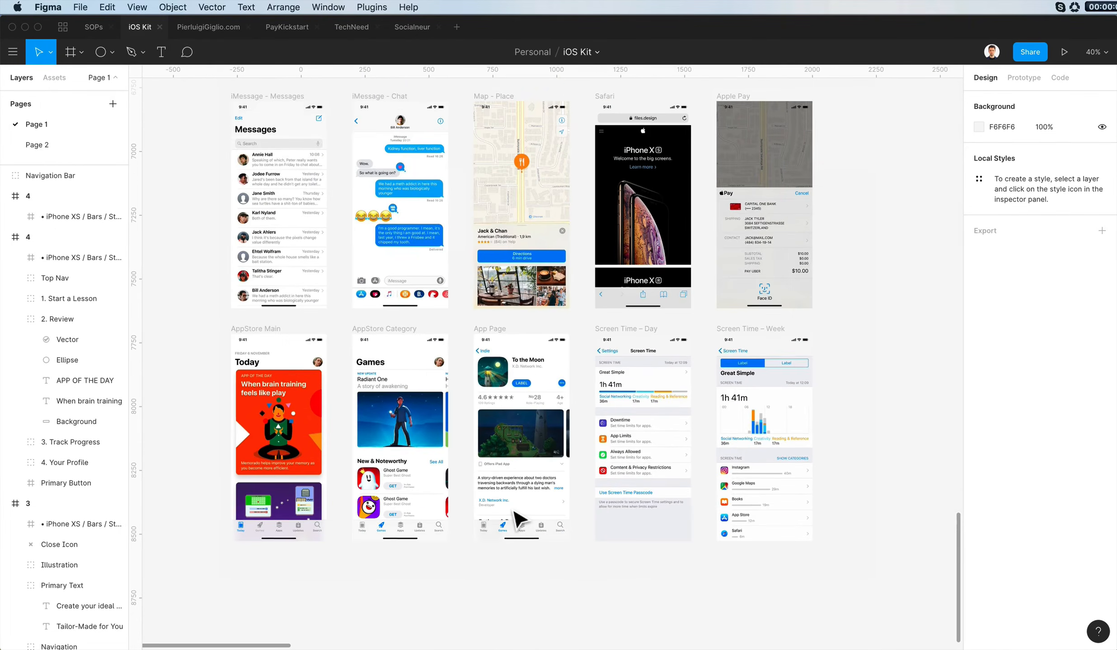
scroll(515, 519, up, 5)
scroll(519, 520, up, 10)
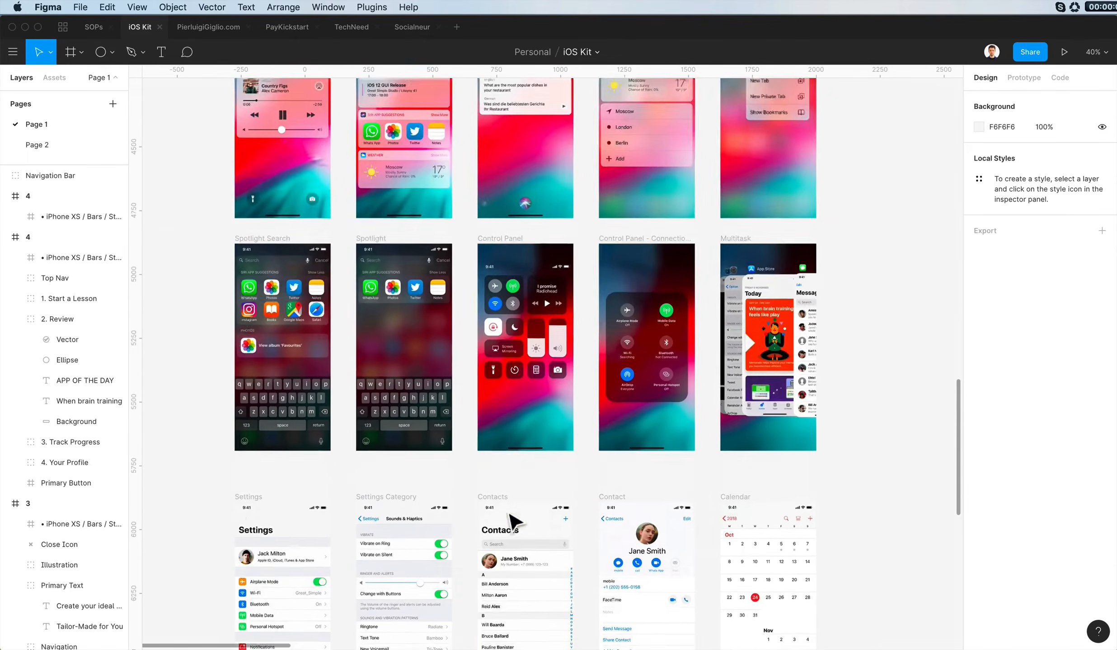
scroll(515, 520, right, 15)
scroll(510, 522, right, 20)
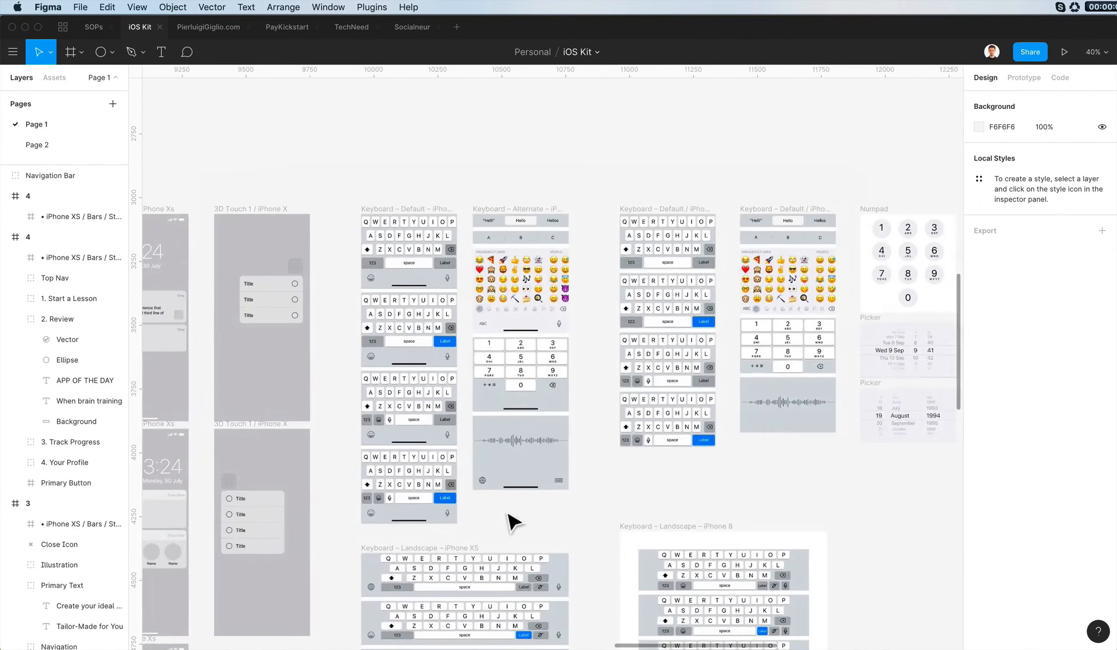
scroll(510, 520, down, 5)
scroll(514, 522, down, 10)
scroll(514, 523, left, 15)
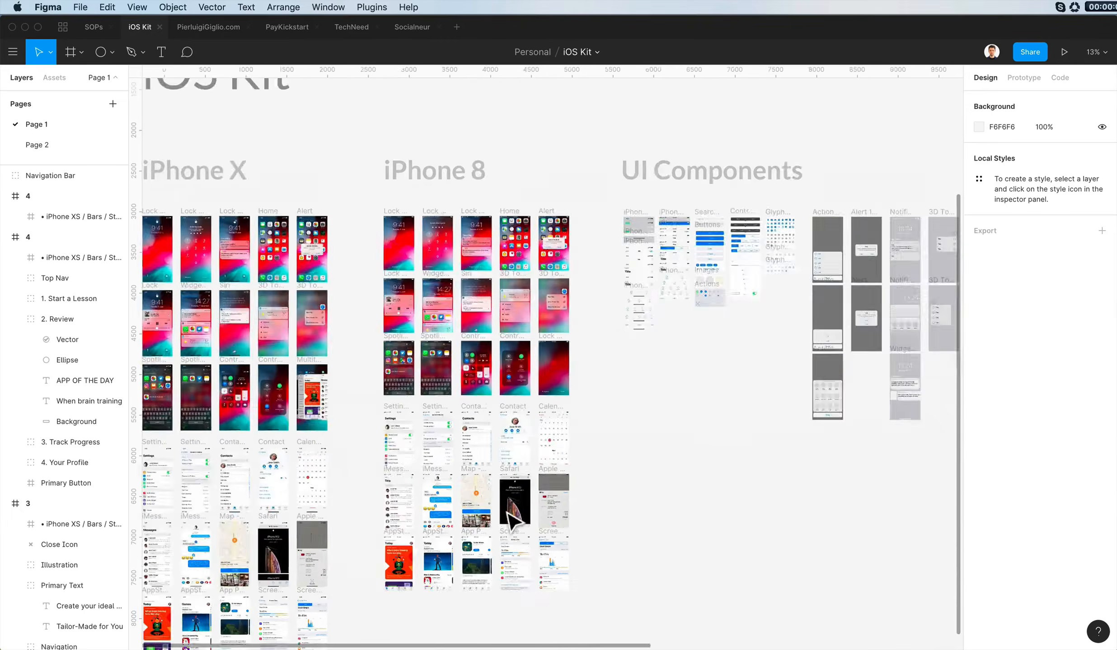
scroll(514, 523, up, 15)
scroll(523, 415, up, 10)
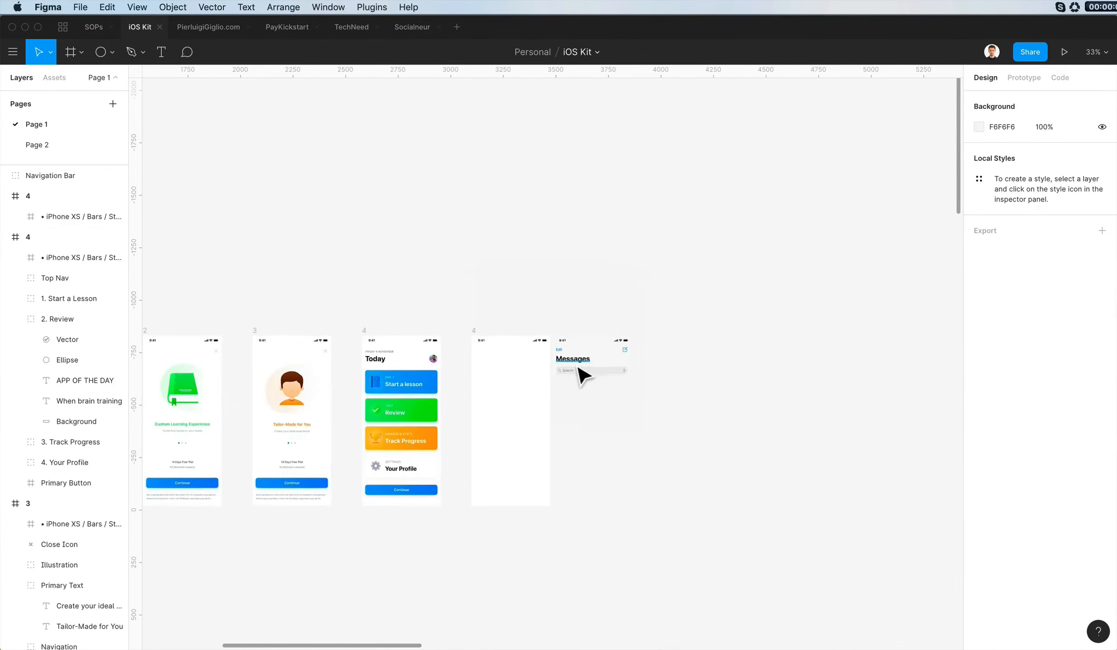
scroll(576, 366, up, 5)
key(super+z)
- Copy the Navigation Bar group from the iPhone X App Page sample screen and paste it near the emptied screen
scroll(605, 361, down, 20)
scroll(587, 316, left, 15)
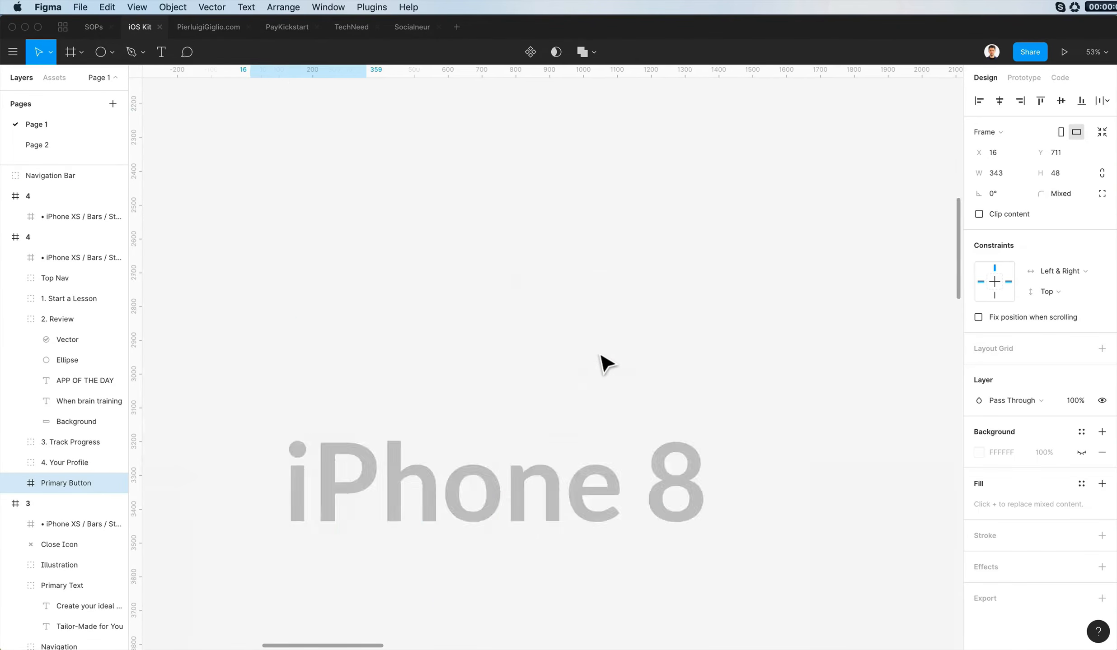
scroll(565, 266, down, 15)
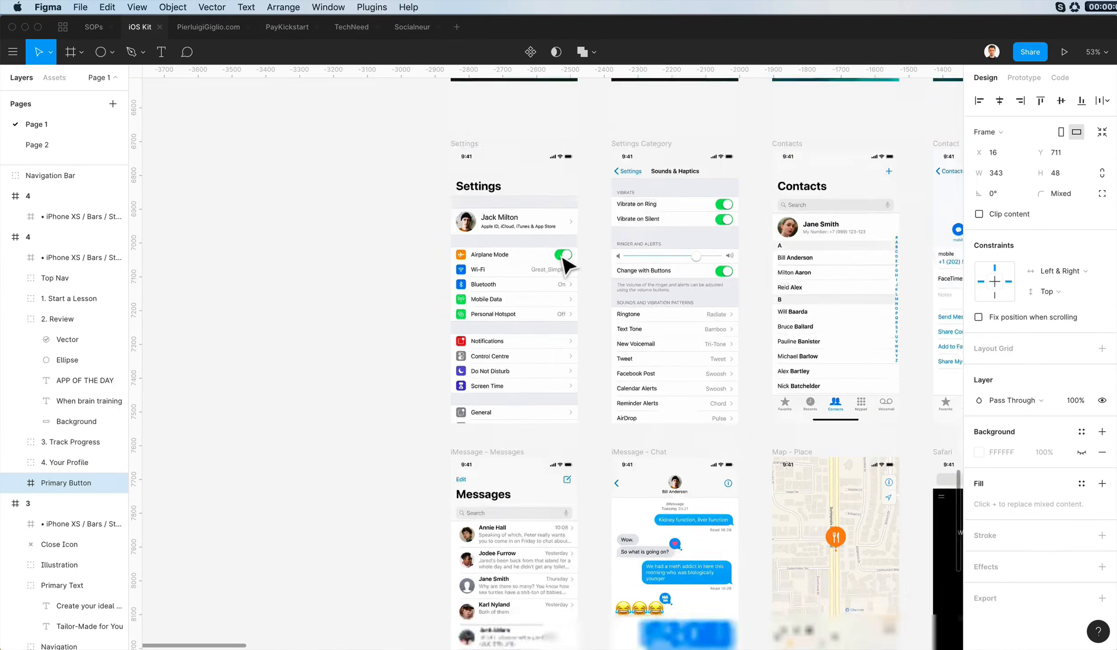
scroll(583, 294, right, 10)
click(470, 324)
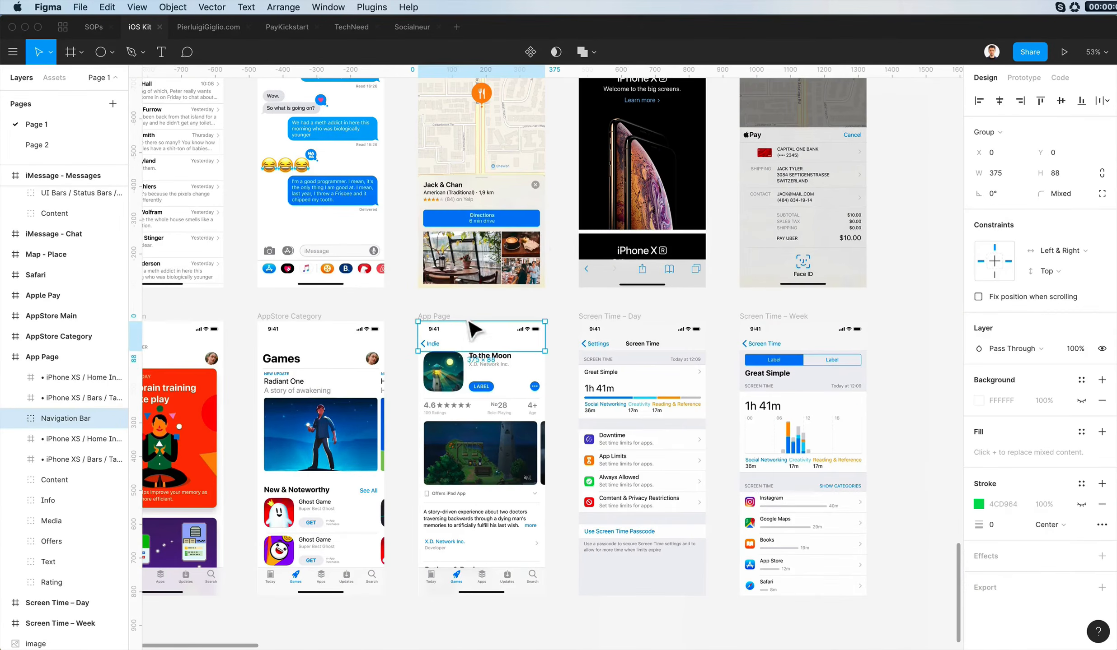
scroll(531, 239, up, 20)
key(super+Tab)
scroll(648, 397, down, 20)
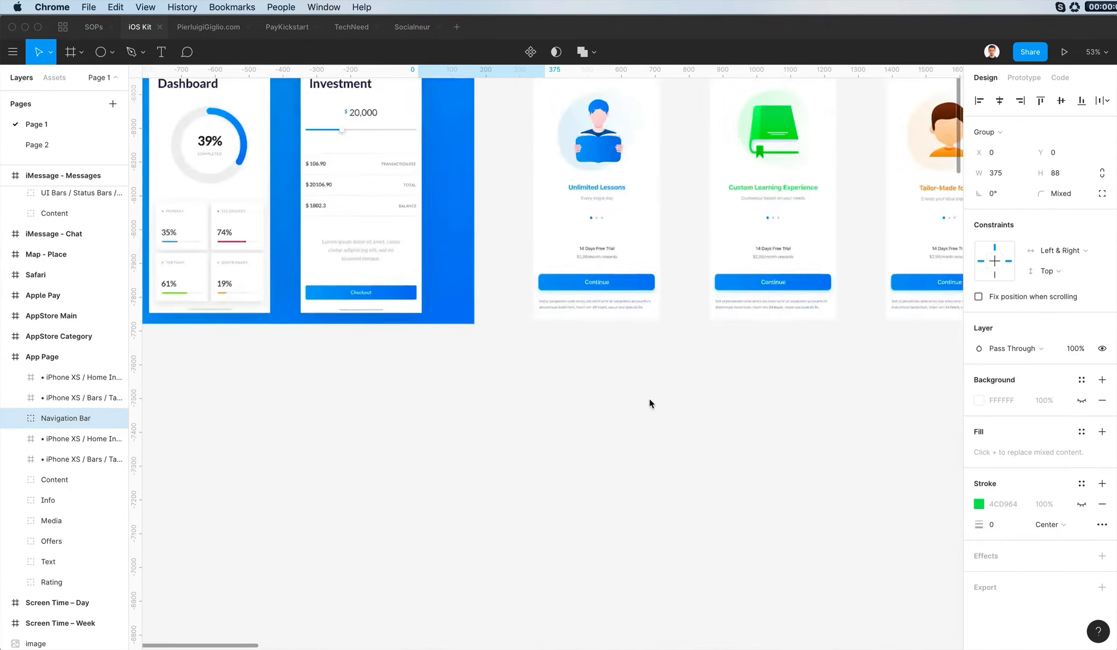
scroll(646, 398, right, 20)
click(368, 361)
key(super+v)
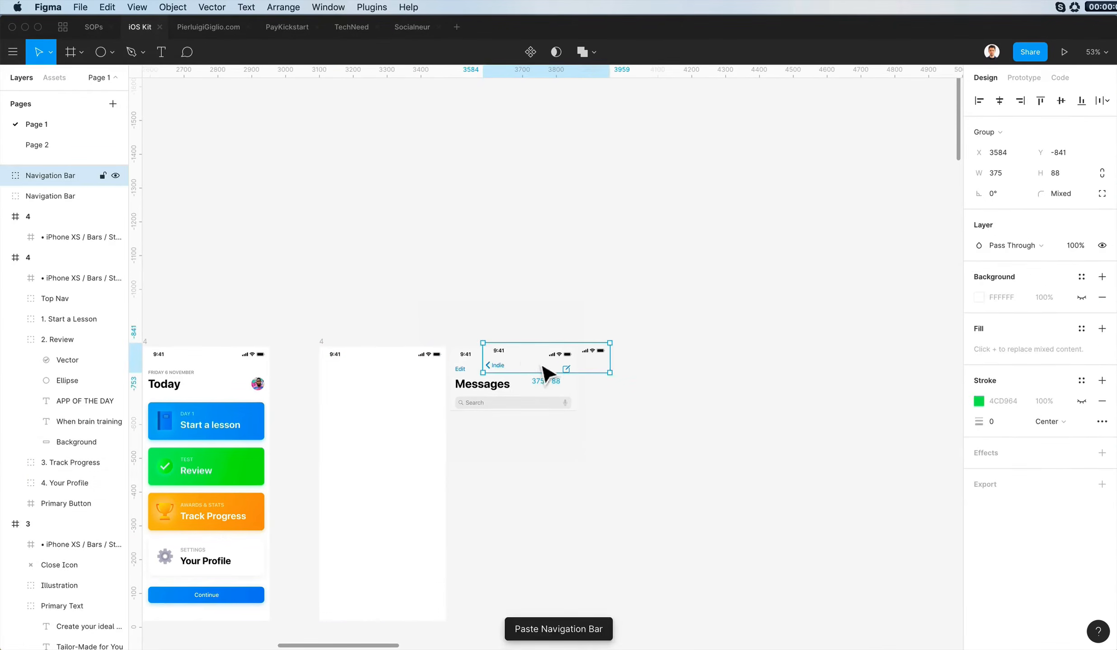
- Place the pasted Indie navigation bar inside the emptied screen in place of its status bar, centred horizontally and aligned to the top
drag(543, 366, 368, 389)
click(1001, 102)
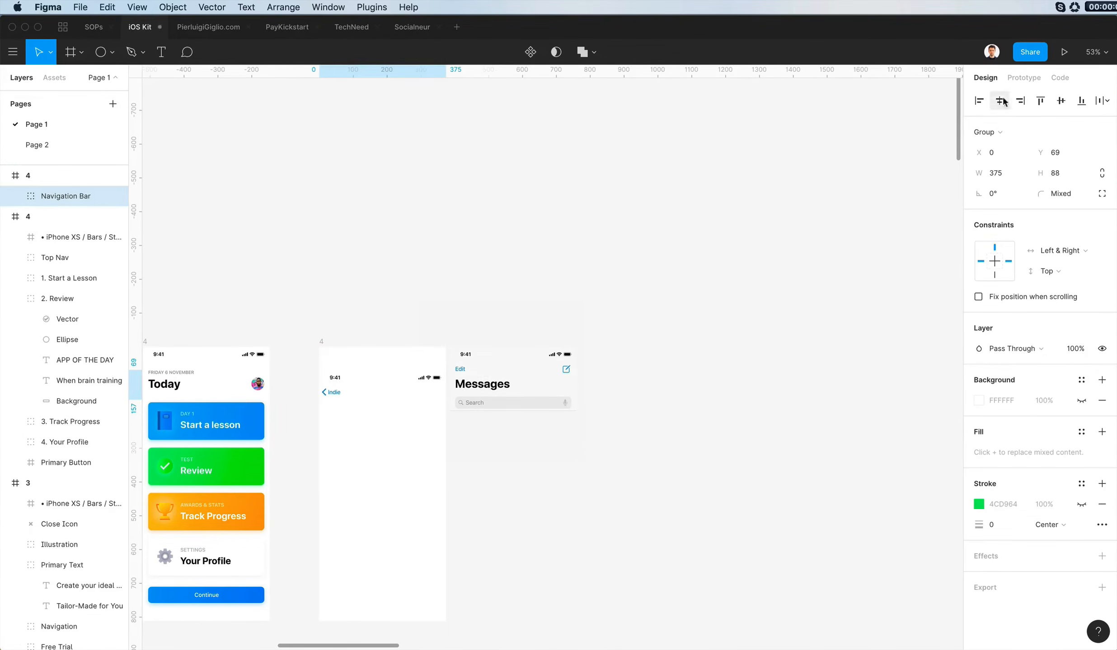
click(479, 337)
- Copy the Messages title from the loose navigation bar and place it below the Indie back link at about X 3126, Y -743
scroll(492, 338, left, 3)
scroll(492, 338, down, 2)
scroll(492, 338, up, 10)
drag(722, 164, 914, 477)
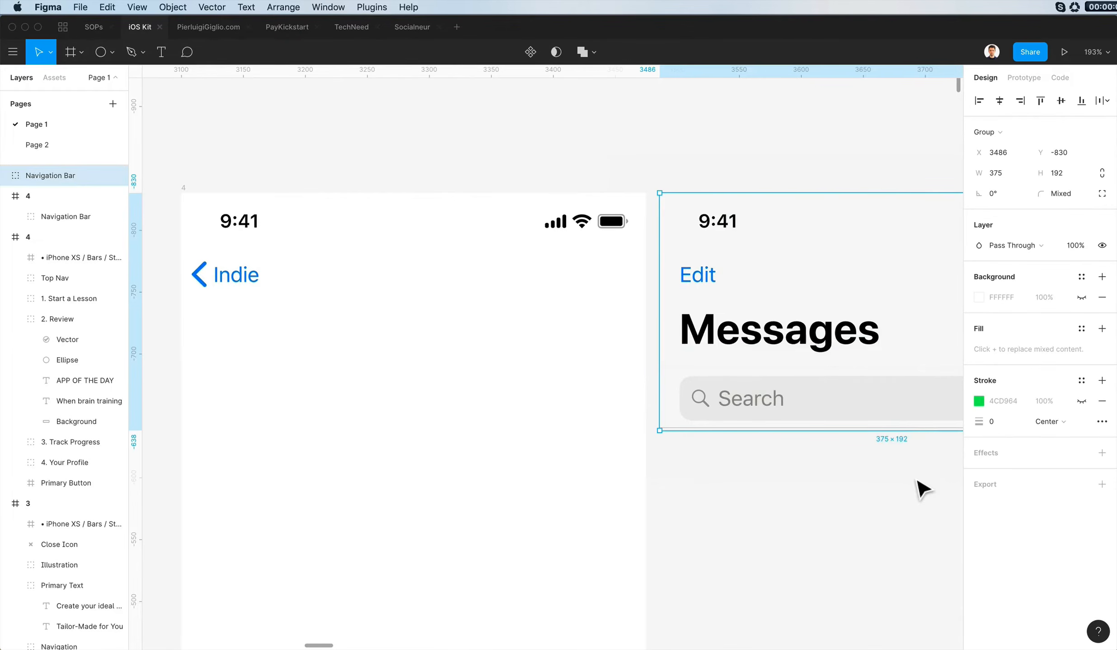
super+click(784, 344)
key(super+c)
scroll(783, 344, left, 6)
click(477, 182)
key(super+v)
scroll(471, 356, right, 9)
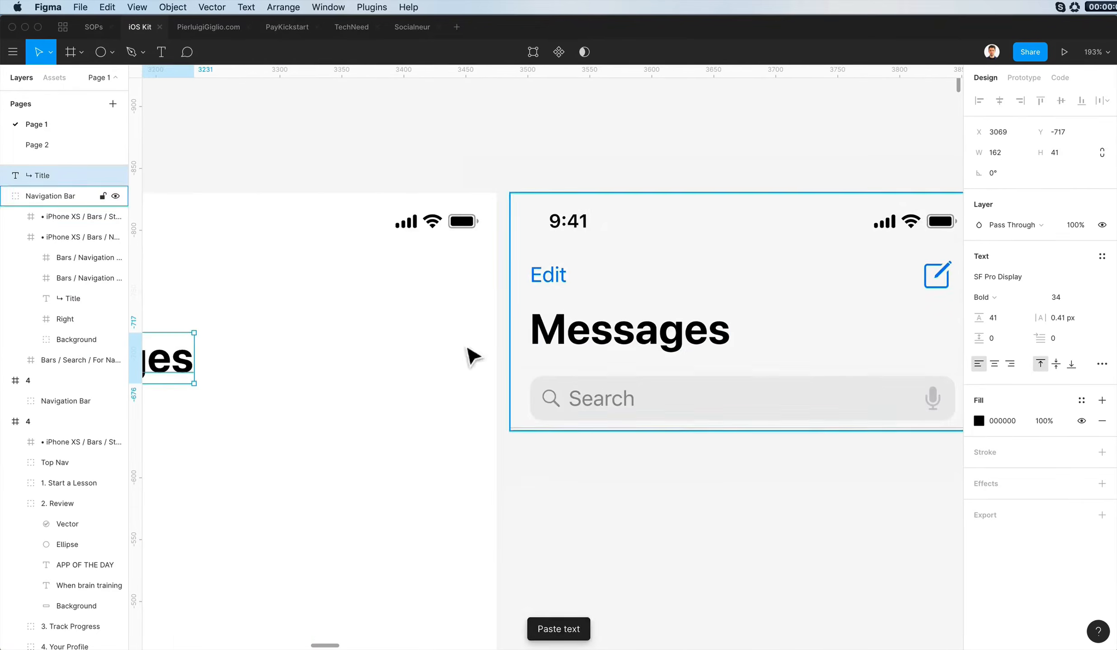
scroll(471, 357, left, 6)
drag(361, 369, 425, 336)
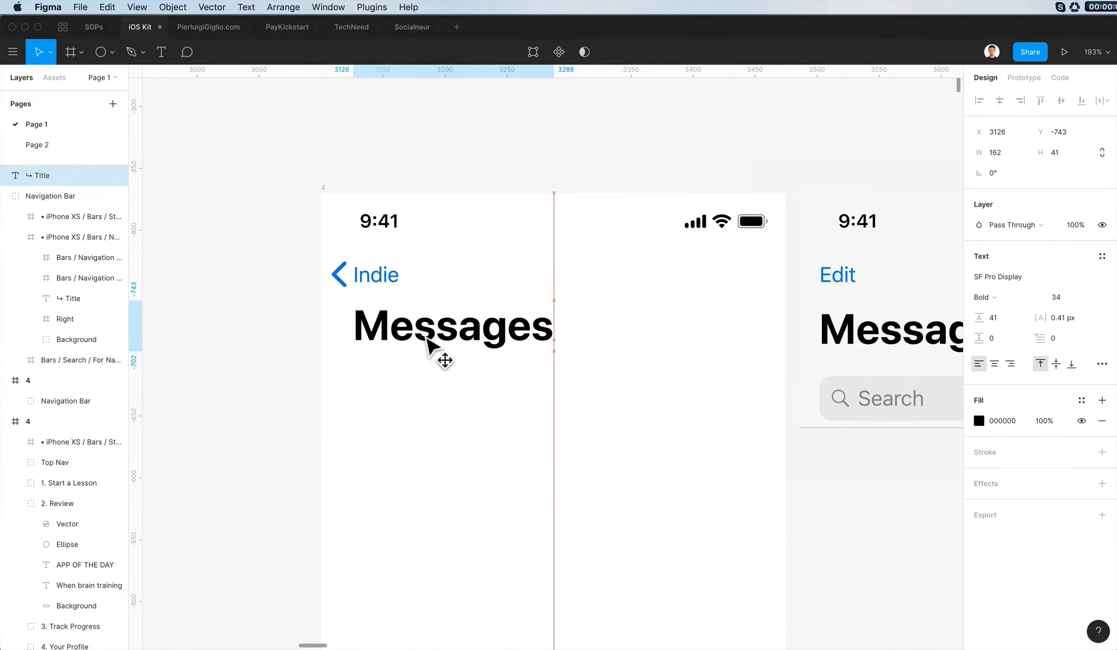
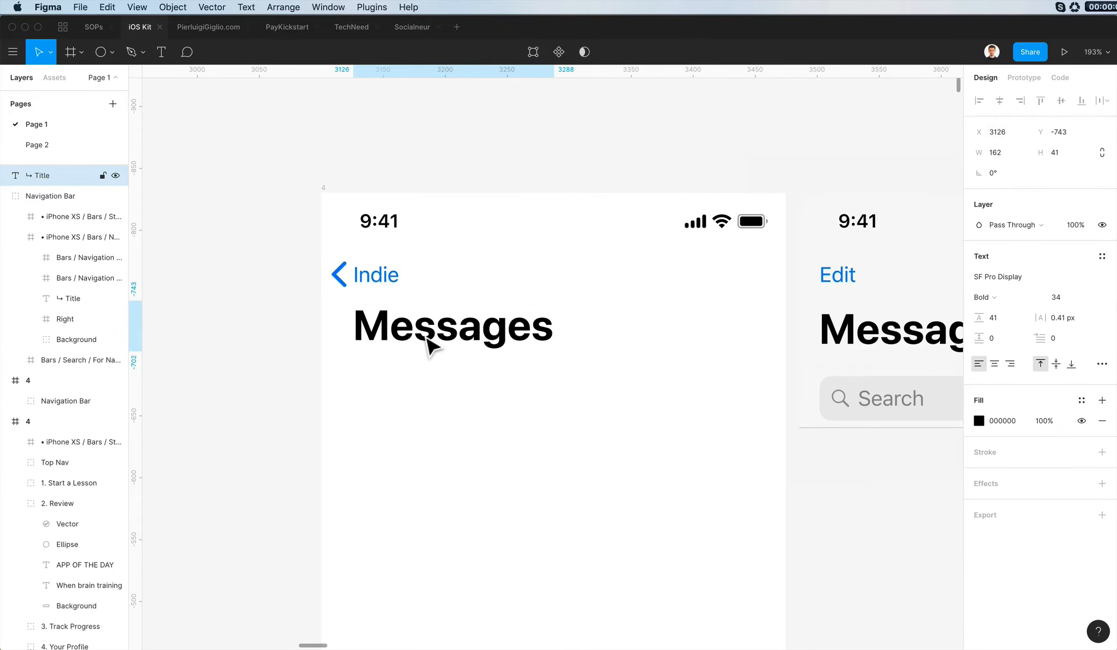
- Change the large title from Messages to History and the blue back link's text to Home
scroll(427, 340, down, 5)
drag(427, 339, 428, 341)
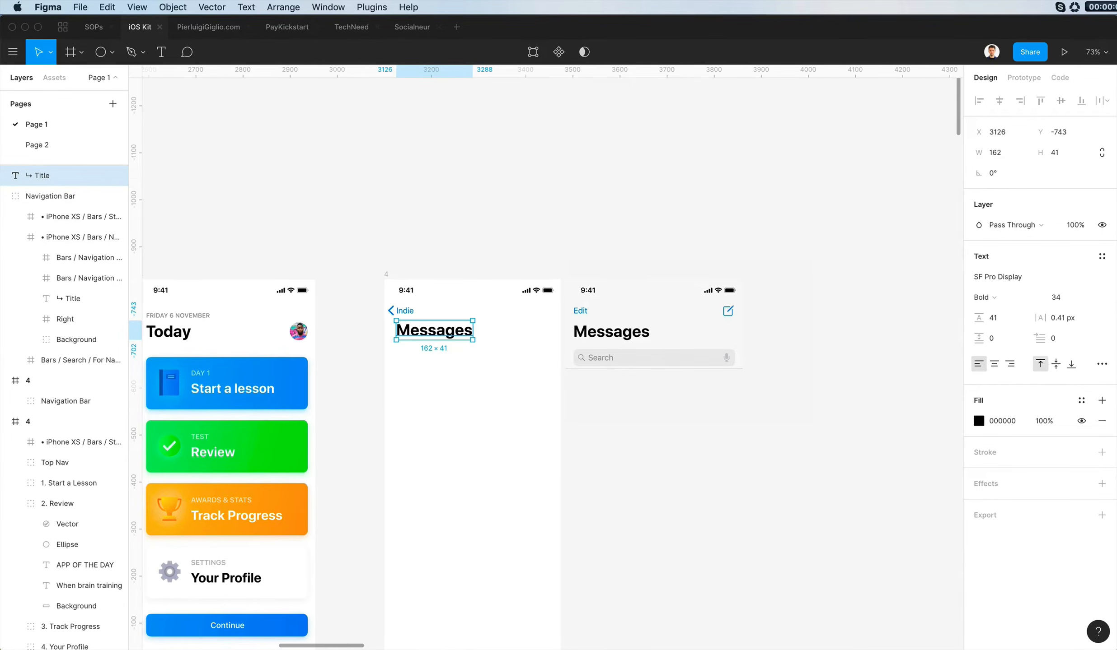
key(super+Tab)
key(super+Tab)
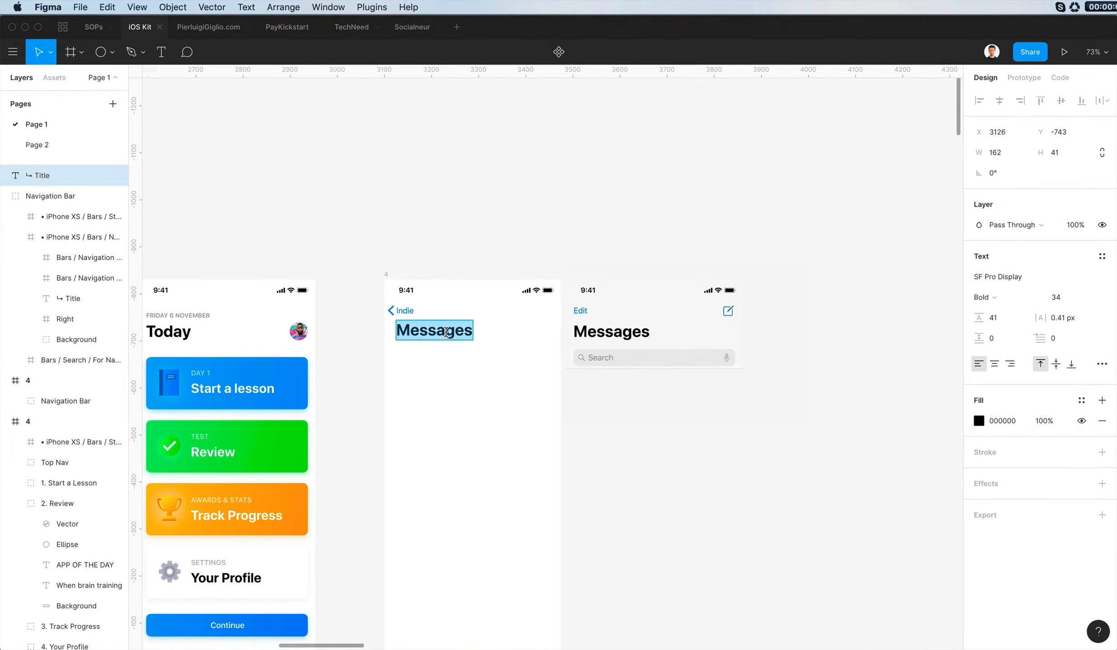
click(403, 312)
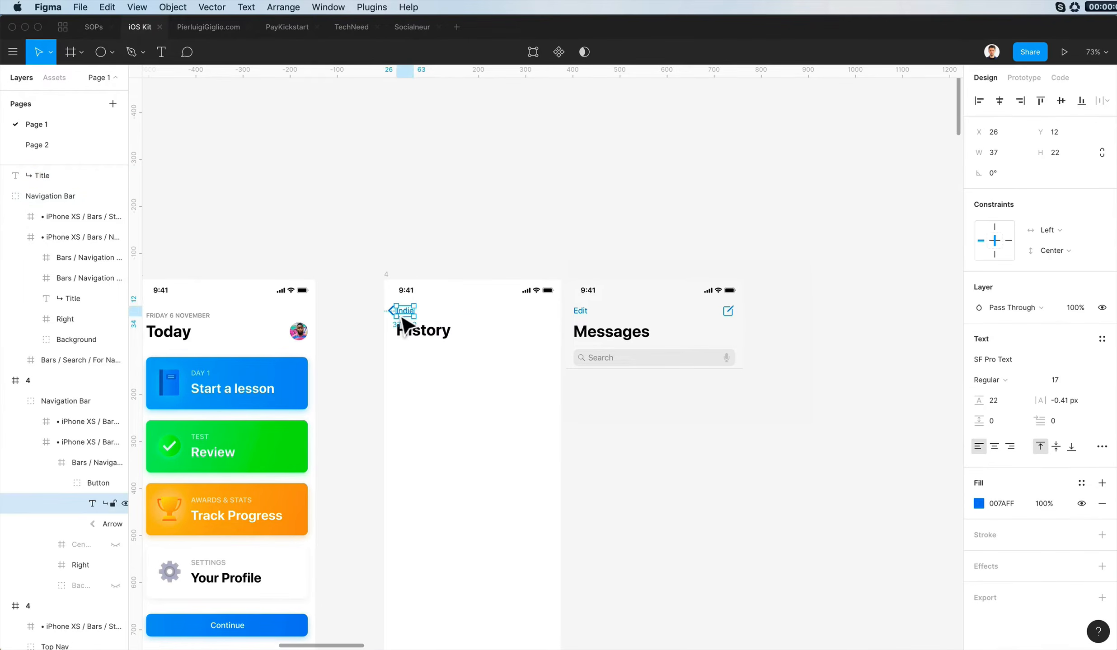
click(498, 381)
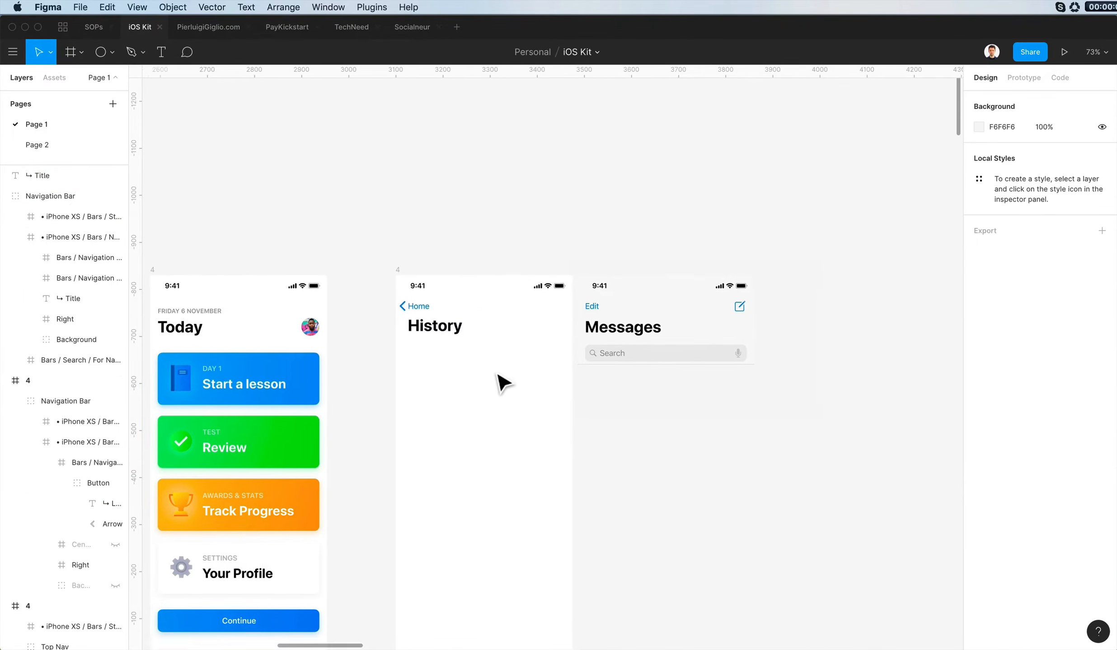
- Examine the iOS kit's iPhone X sample screens for a list layout suited to the History screen
scroll(510, 373, left, 3)
scroll(510, 373, down, 1)
scroll(512, 355, up, 3)
scroll(512, 357, down, 20)
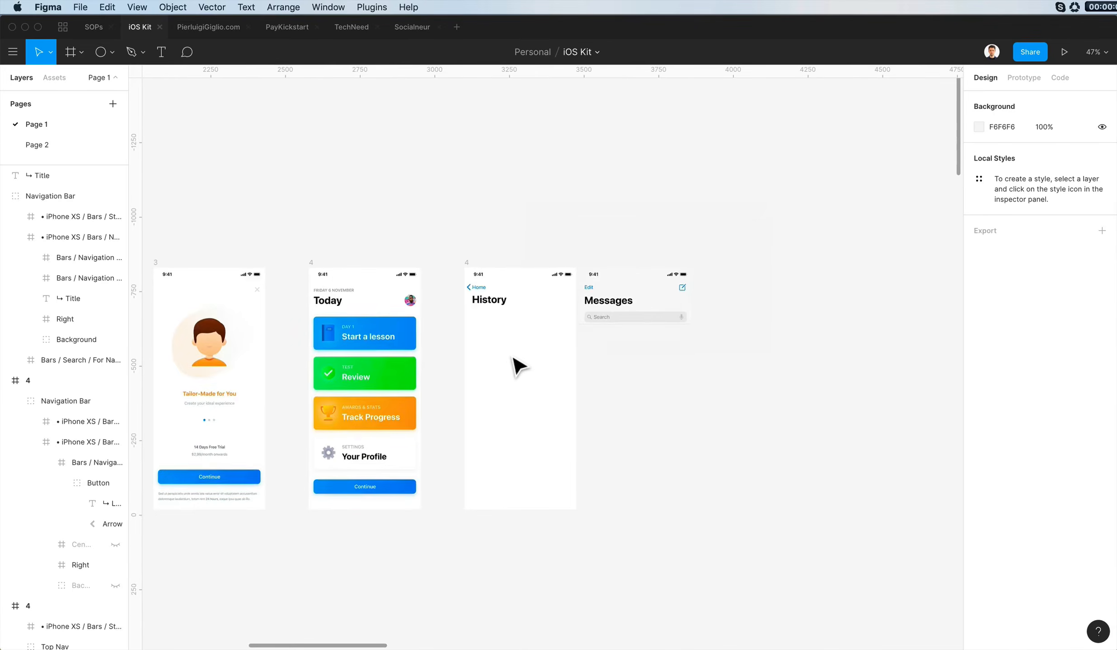
scroll(511, 357, left, 10)
scroll(512, 356, down, 5)
scroll(518, 366, down, 10)
scroll(593, 279, up, 5)
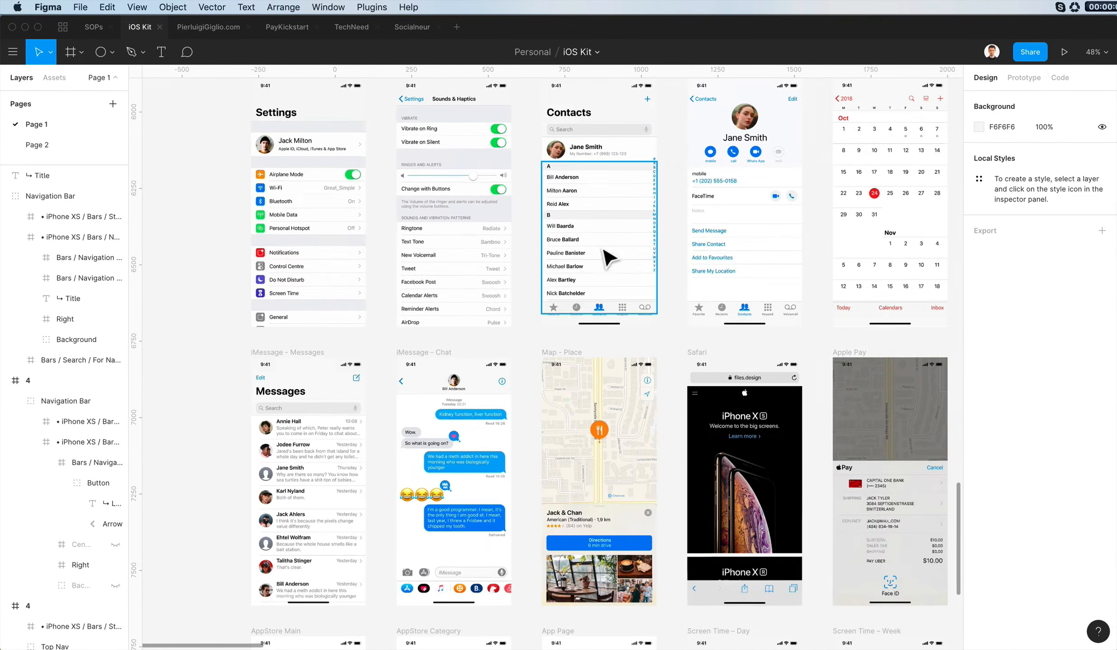
scroll(452, 258, down, 10)
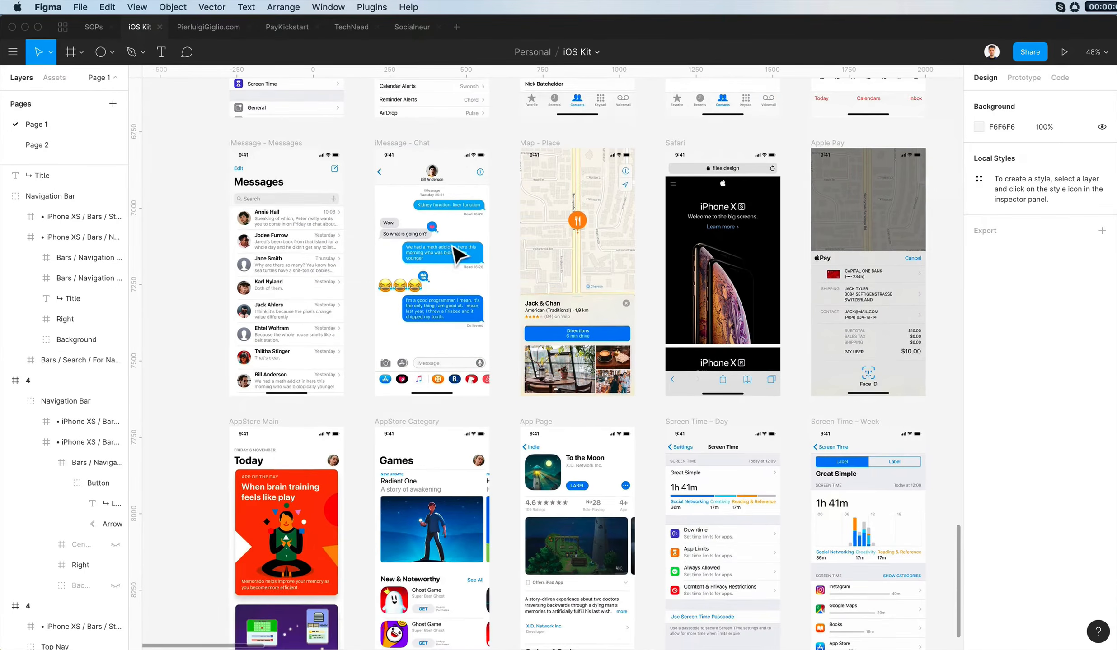
scroll(459, 256, up, 2)
scroll(458, 255, right, 2)
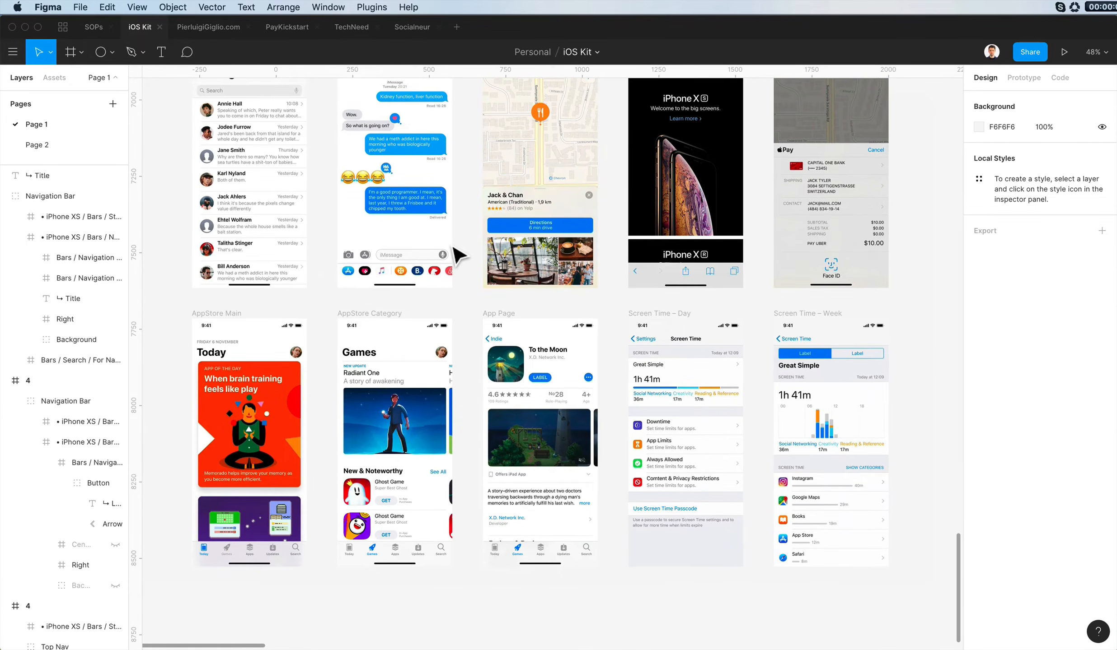
scroll(645, 424, up, 1)
scroll(646, 424, left, 1)
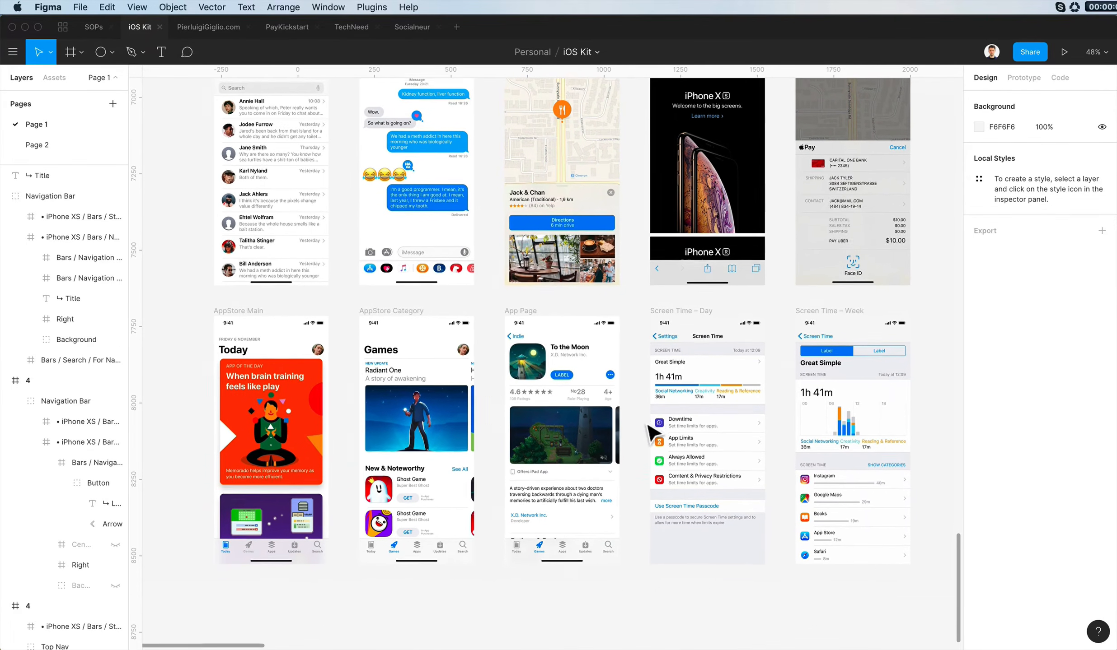
key(super+Tab)
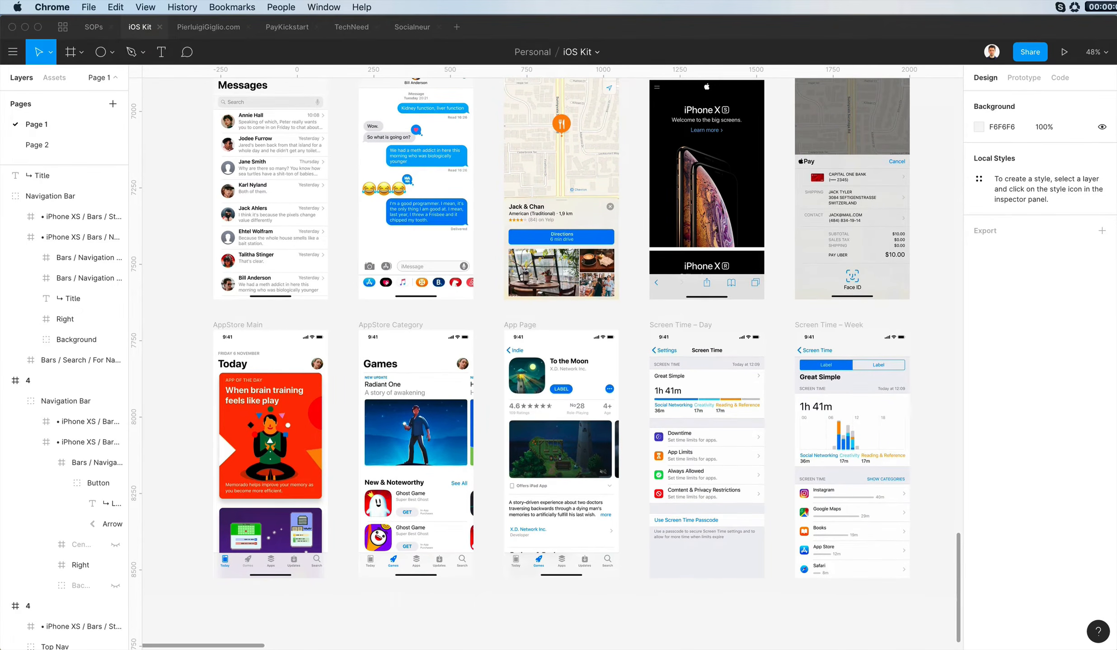
key(super+Tab)
- Examine the iOS kit's UI components, style guide and iPhone 8 sample screens for a suitable list
scroll(731, 446, up, 4)
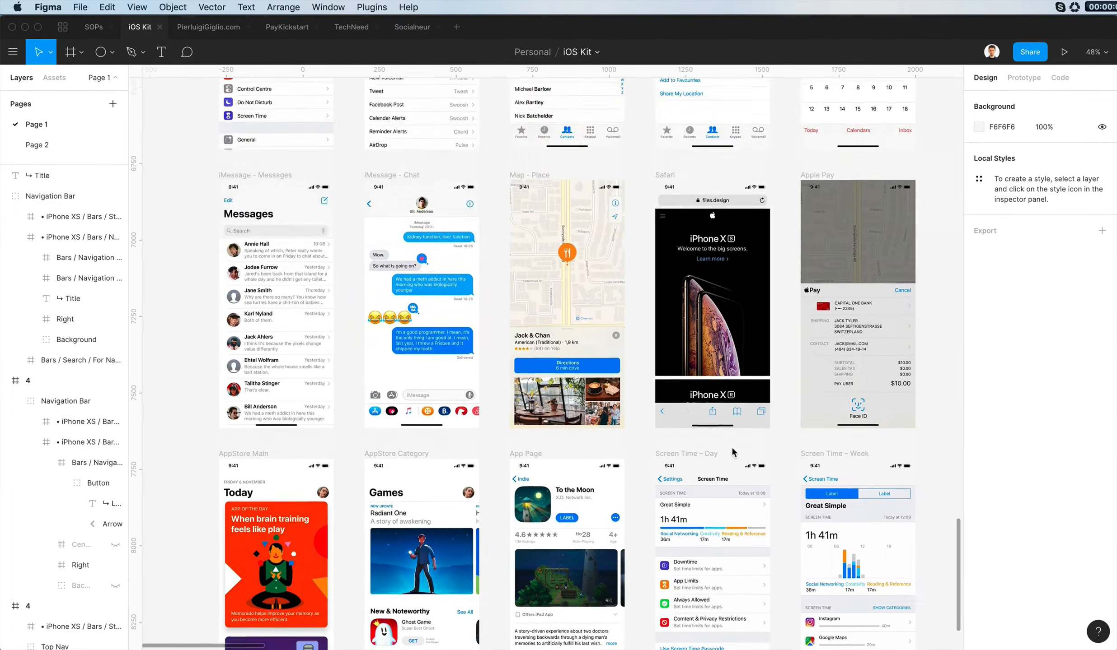
scroll(803, 392, up, 15)
scroll(804, 396, up, 2)
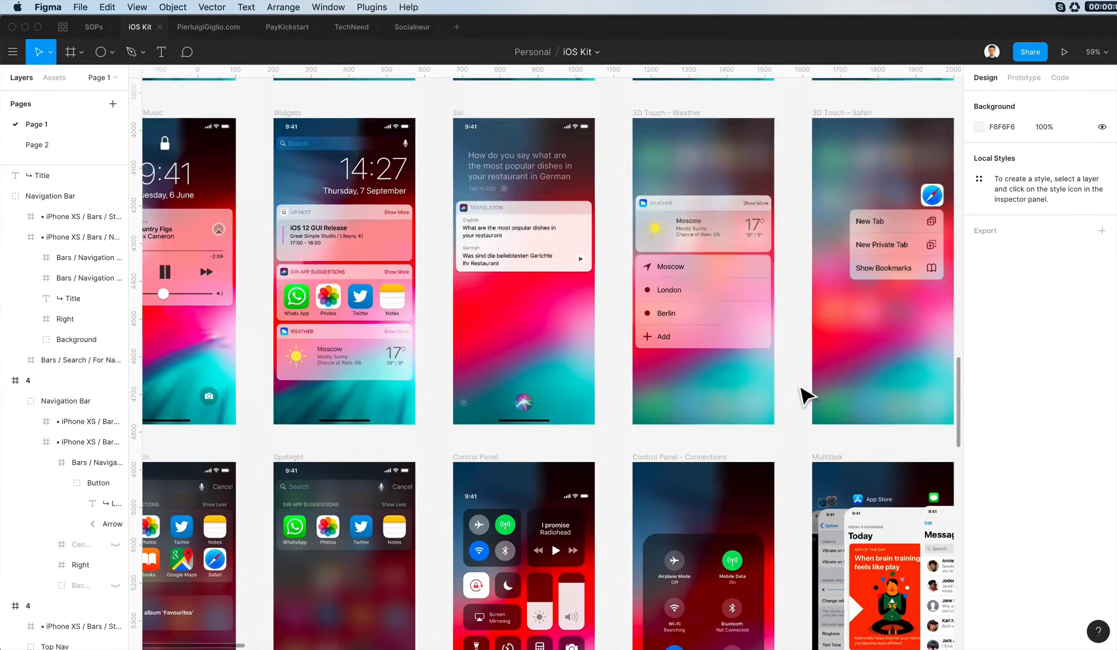
scroll(802, 395, up, 8)
scroll(803, 395, right, 8)
scroll(806, 397, right, 20)
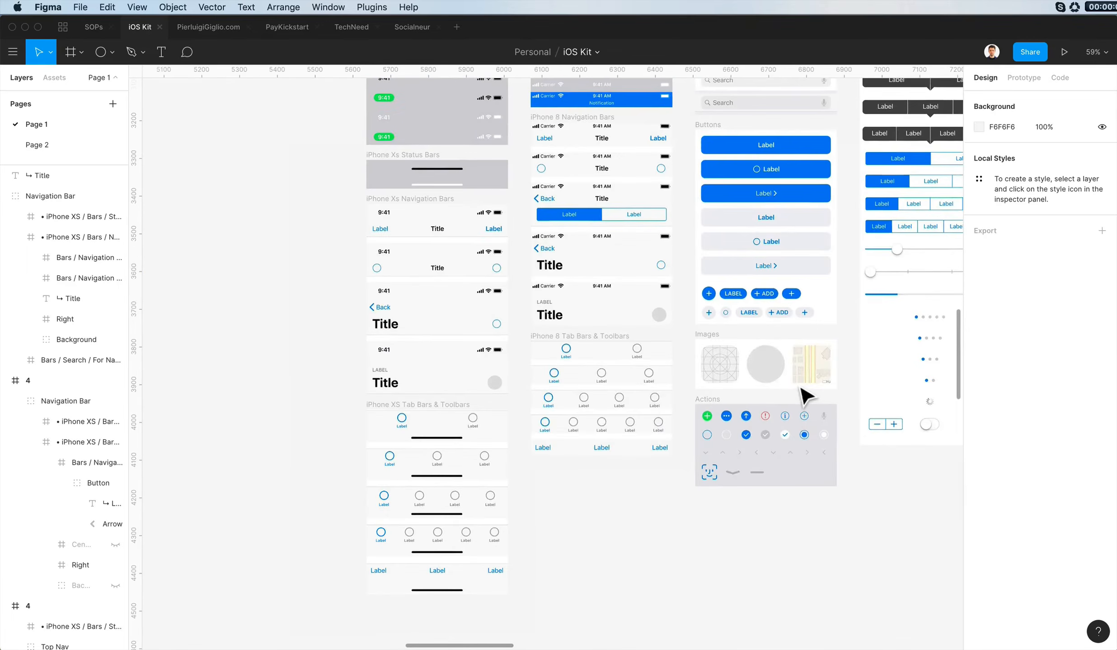
scroll(807, 397, right, 8)
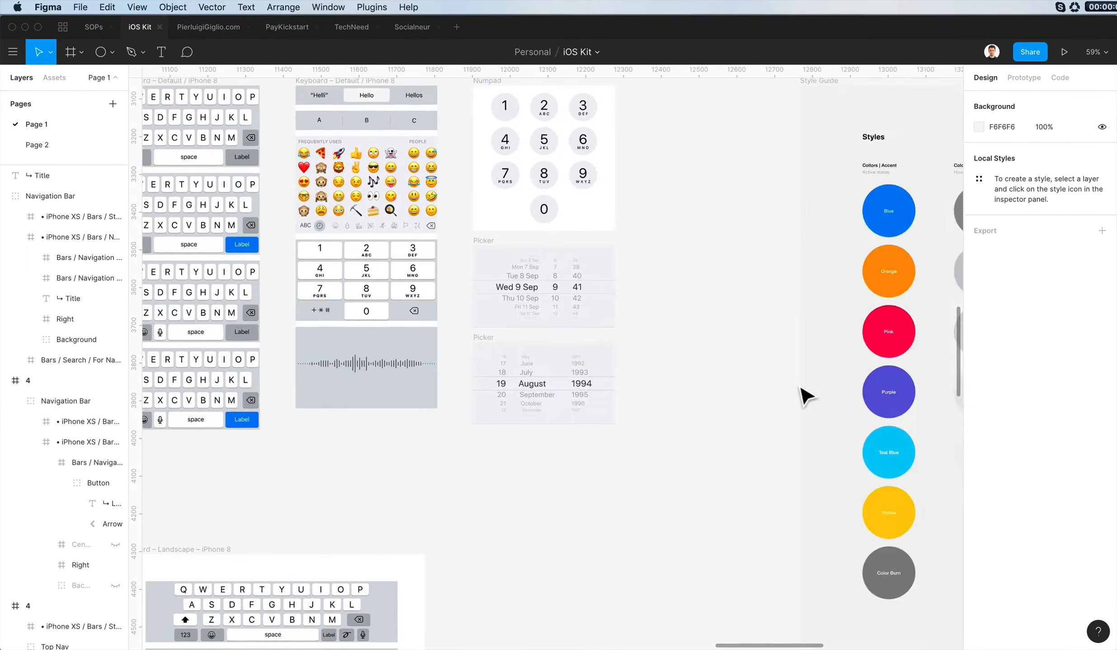
scroll(806, 397, down, 3)
scroll(807, 397, left, 20)
scroll(743, 402, down, 5)
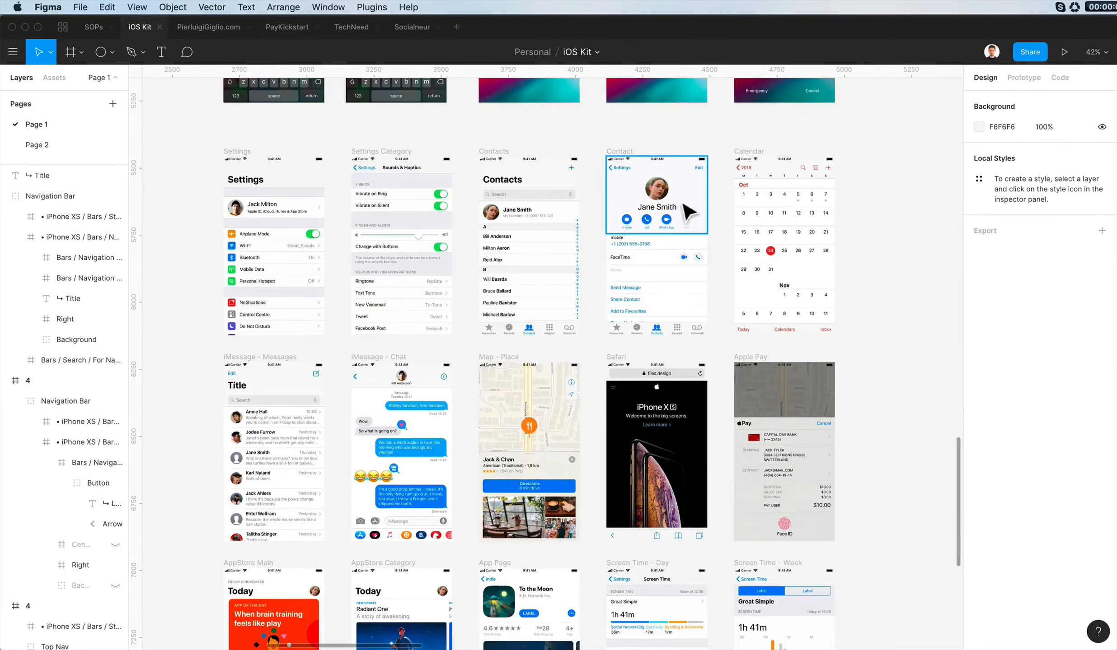
scroll(506, 291, down, 2)
scroll(506, 292, left, 2)
scroll(708, 548, down, 1)
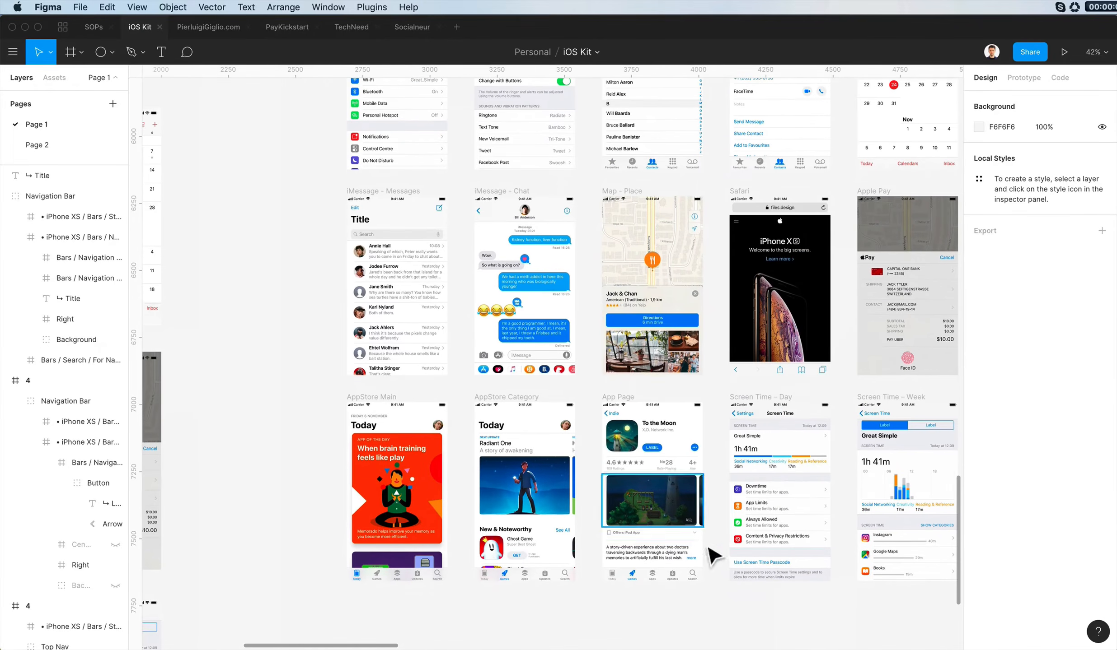
- Copy the app List group from the iPhone 8 Screen Time – Week screen and place it below the History title at X 3100, Y -670
click(781, 509)
click(879, 560)
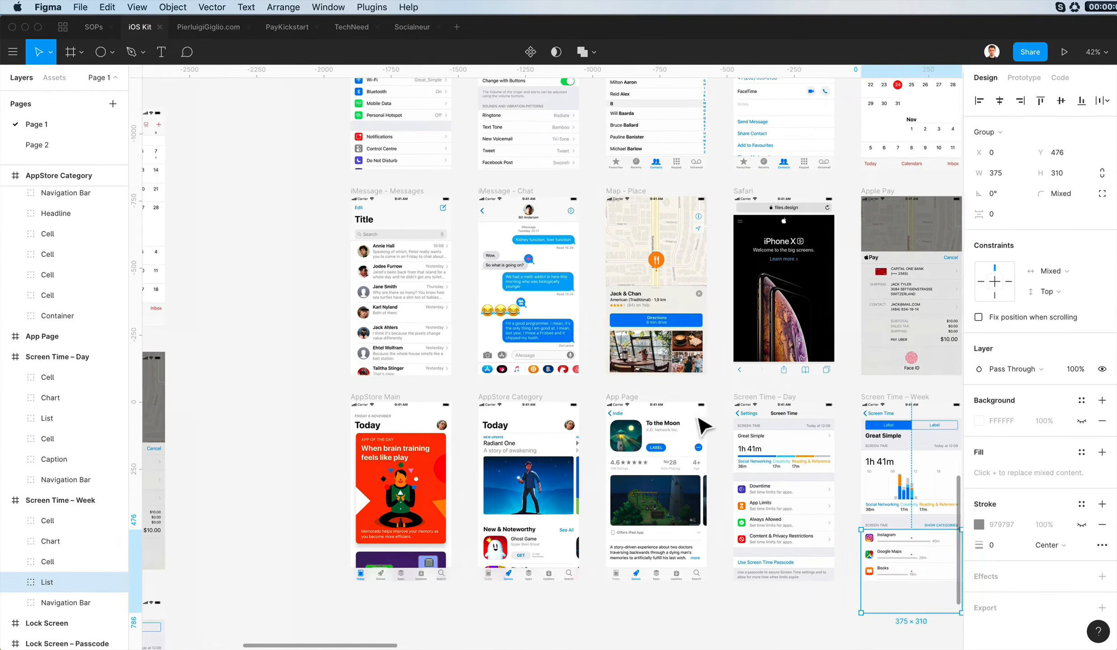
scroll(702, 427, up, 20)
scroll(702, 427, left, 5)
scroll(698, 420, right, 20)
scroll(698, 420, down, 20)
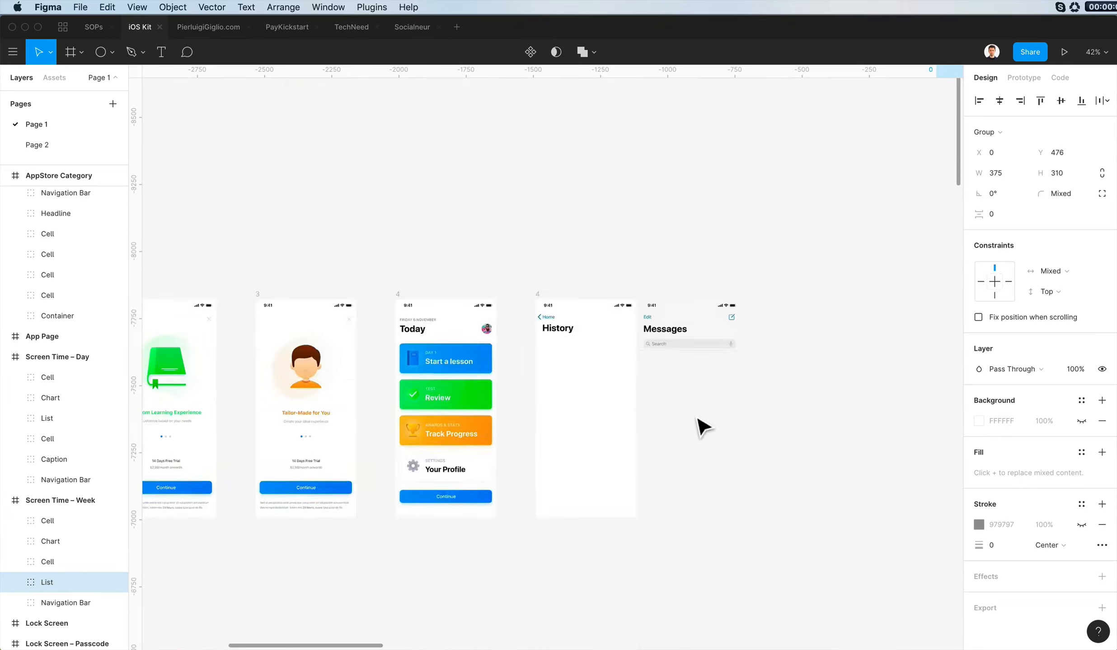
scroll(608, 361, up, 10)
key(super+v)
drag(515, 329, 517, 407)
scroll(758, 370, down, 1)
scroll(757, 371, up, 3)
click(763, 380)
scroll(763, 380, down, 5)
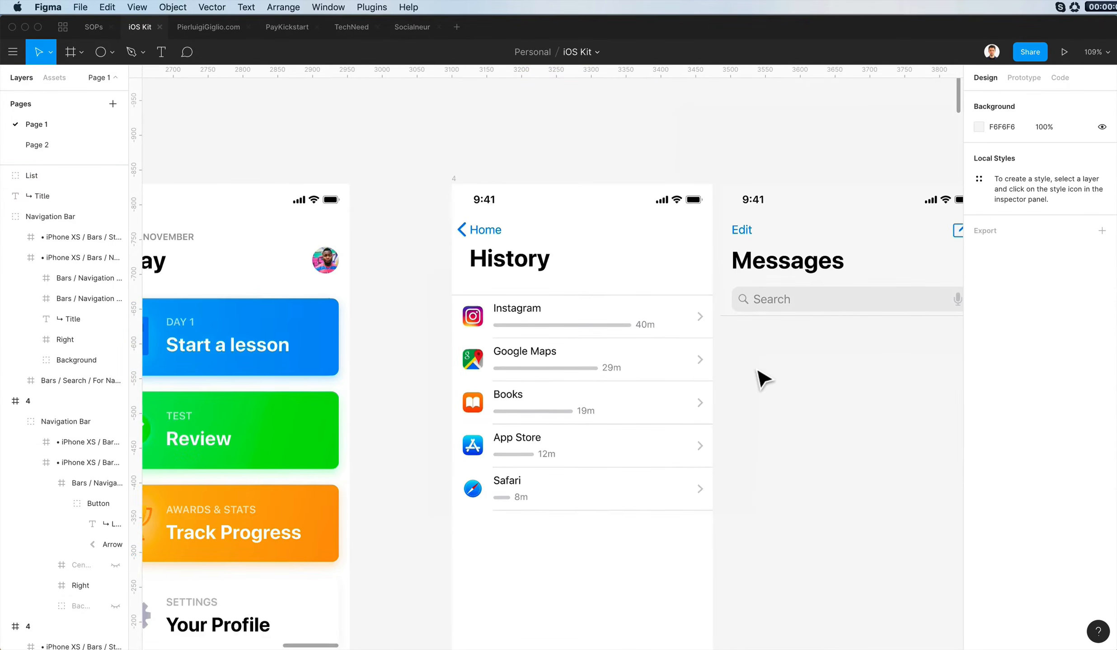
click(566, 293)
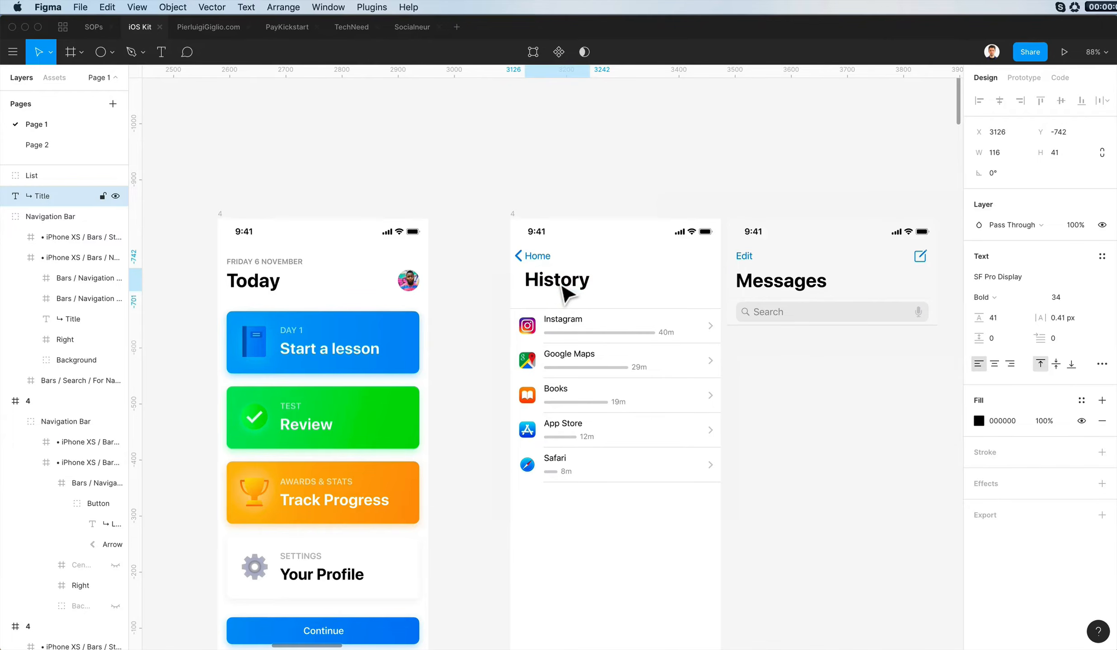
click(661, 170)
- Examine the iPhone X lock, home, settings and message sample screens for further elements to reuse
scroll(540, 251, down, 5)
scroll(540, 251, down, 20)
scroll(541, 251, left, 8)
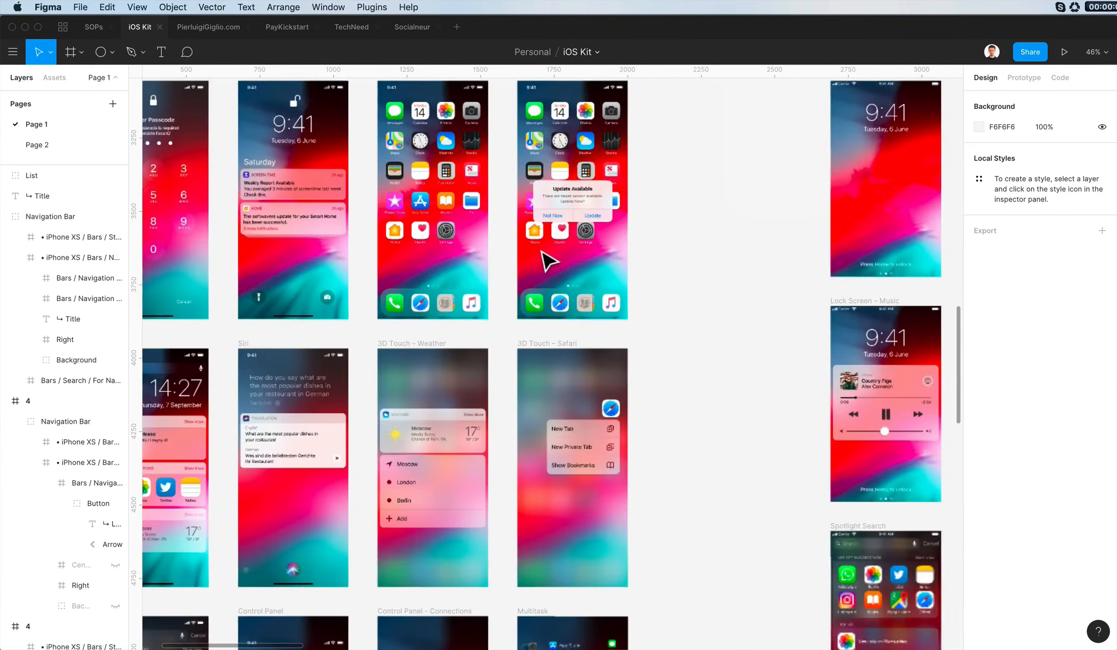
scroll(548, 257, down, 20)
scroll(545, 474, up, 3)
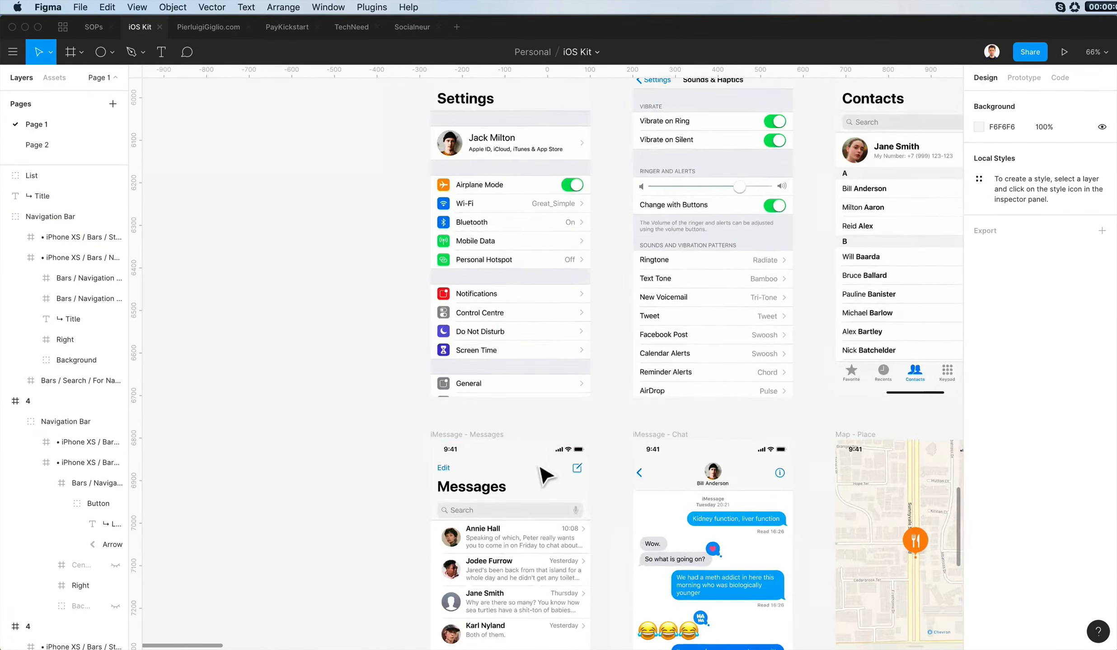
scroll(616, 452, down, 10)
scroll(616, 452, right, 4)
scroll(618, 451, up, 20)
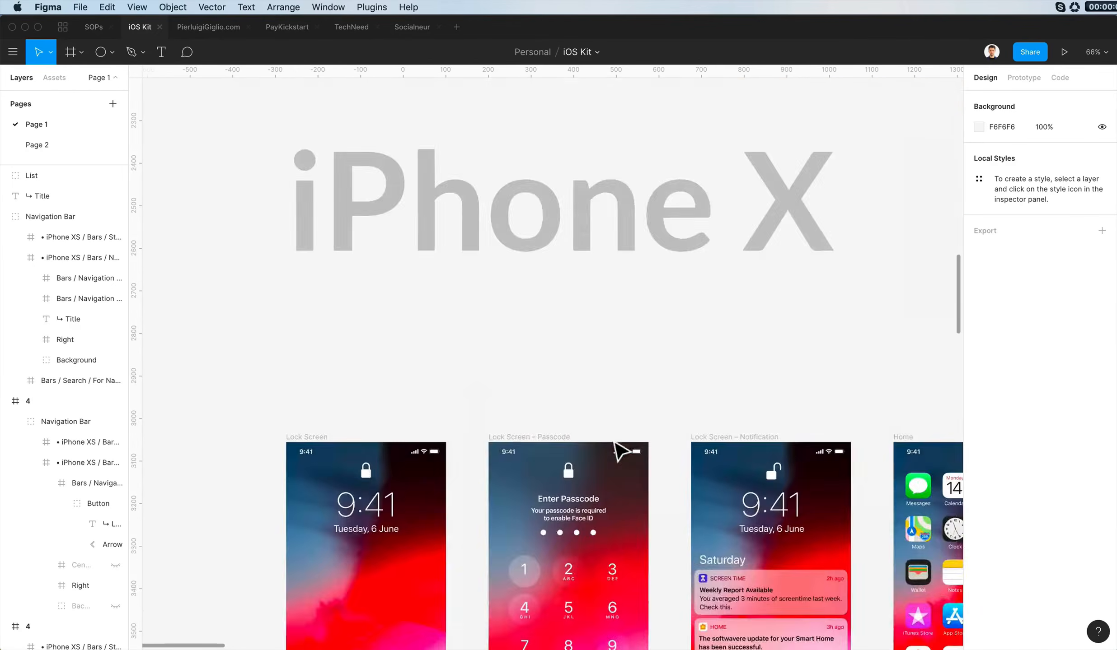
scroll(618, 452, up, 20)
scroll(619, 452, right, 20)
- Duplicate the History screen's app list directly beneath the original at X 3100, Y -339
click(790, 380)
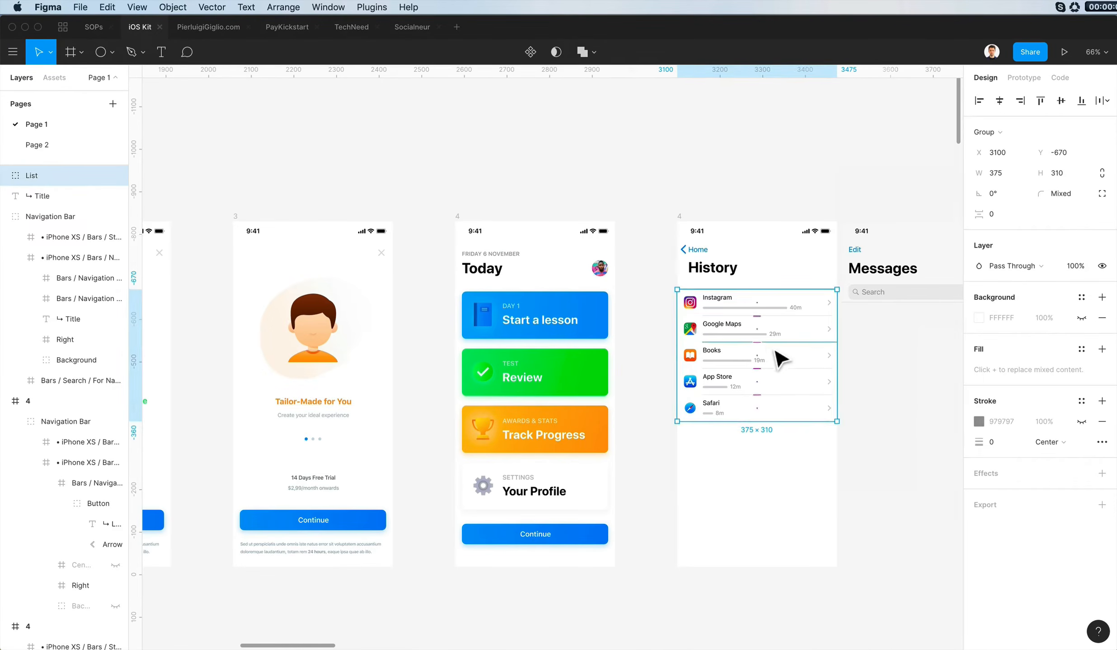
scroll(780, 359, up, 5)
super+click(625, 260)
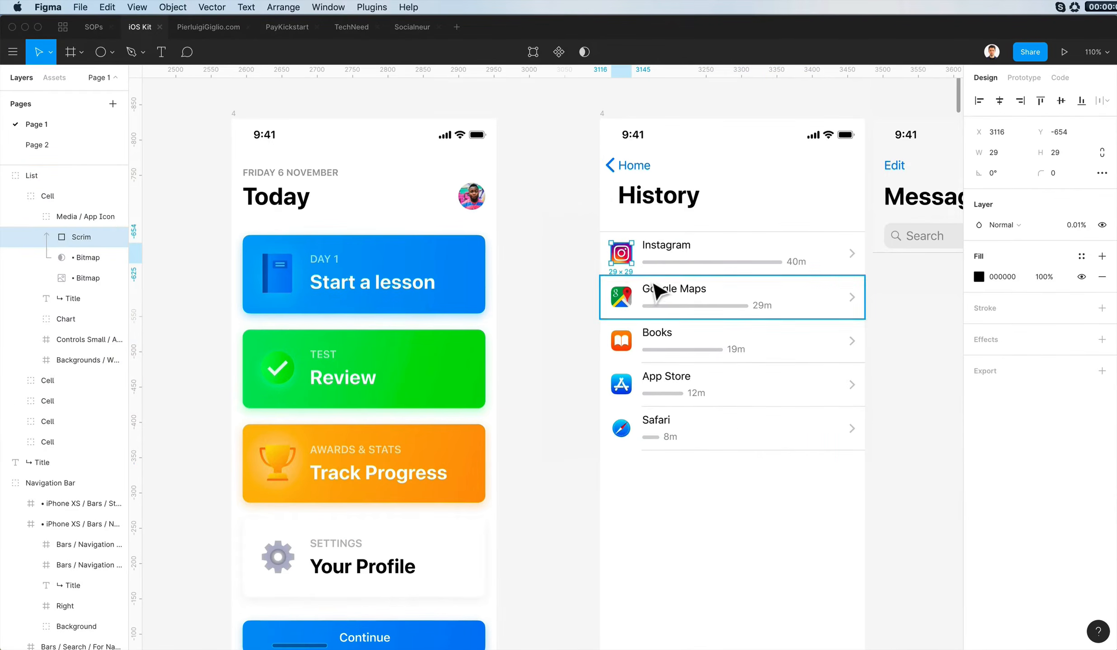
shift+super+click(629, 300)
shift+super+click(621, 347)
shift+super+click(619, 391)
click(874, 525)
drag(702, 300, 702, 533)
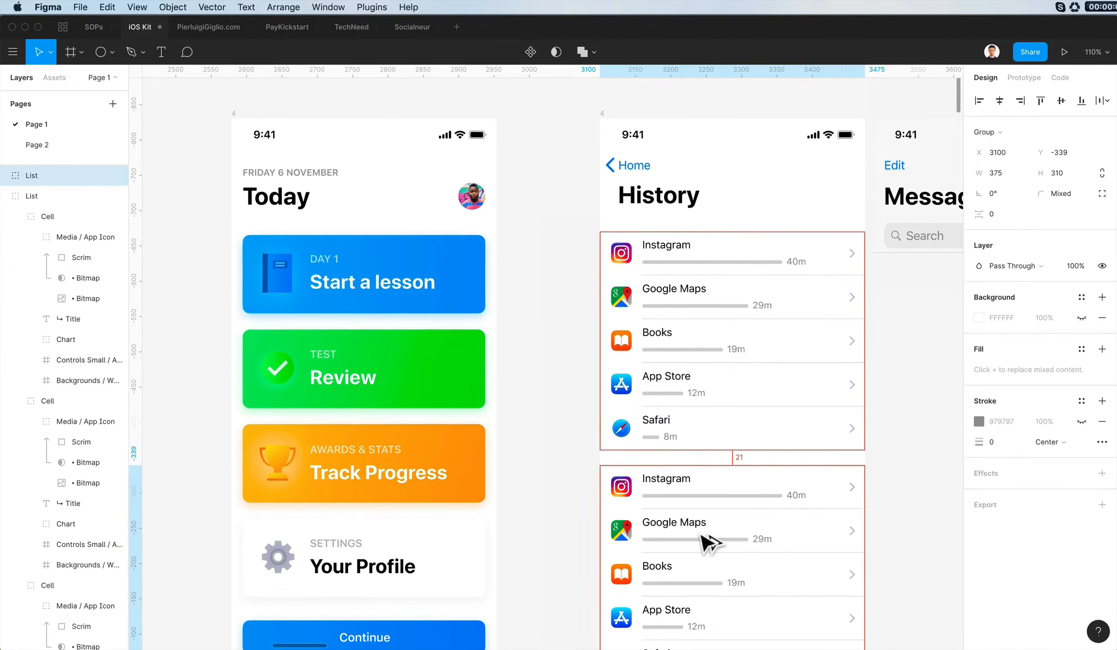
- Delete the Scrim layers from all five app icons in the upper list
super+click(624, 260)
shift+super+click(621, 299)
shift+super+click(621, 344)
shift+super+click(621, 386)
shift+super+click(626, 431)
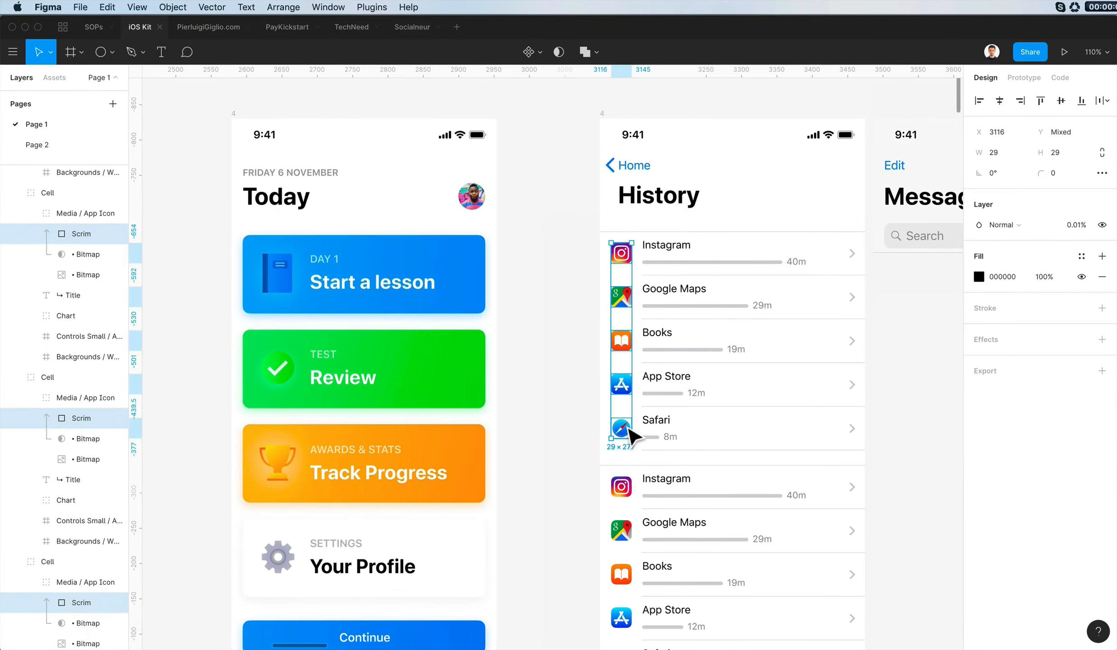
key(Delete)
- Delete the Bitmap mask layers from all five app icons in the upper list
super+click(627, 300)
shift+super+click(621, 252)
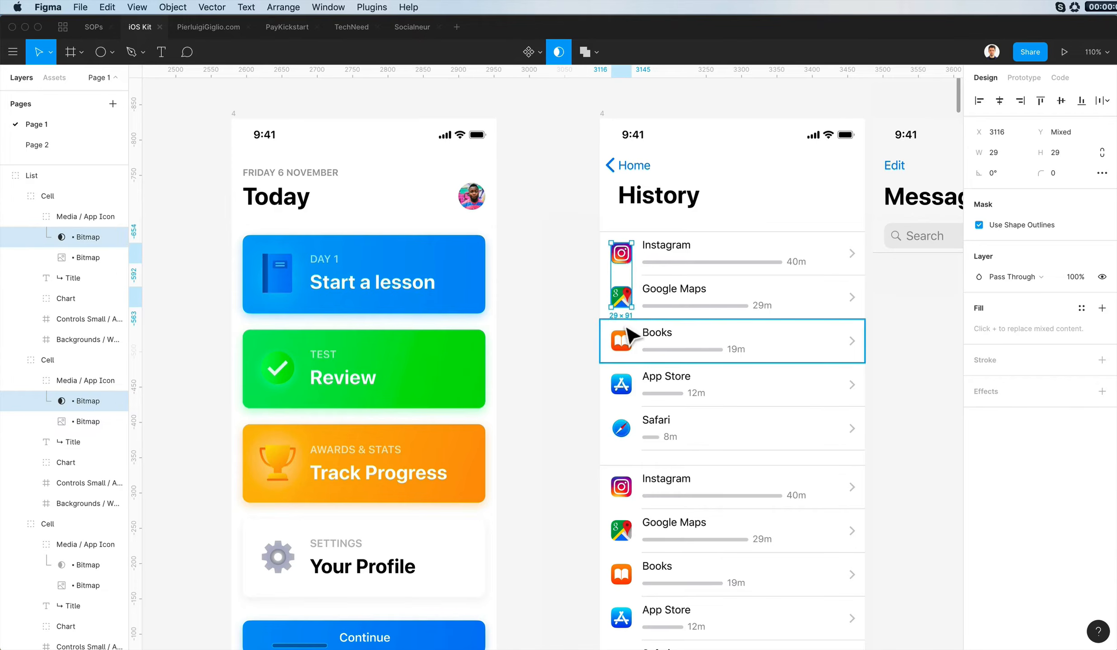
shift+super+click(626, 342)
shift+super+click(625, 384)
shift+super+click(628, 434)
key(Delete)
- Delete the remaining Bitmap images of the five app icons in the upper list
super+click(628, 432)
shift+super+click(621, 399)
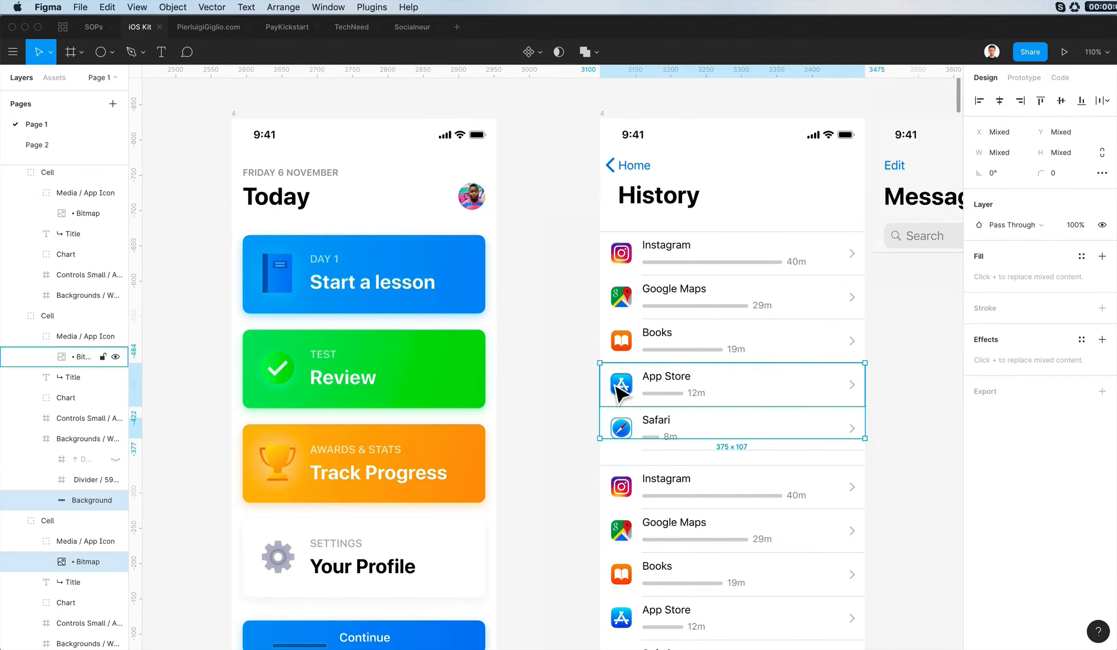
shift+super+click(616, 387)
shift+super+click(610, 388)
shift+super+click(624, 342)
shift+super+click(627, 295)
shift+super+click(630, 260)
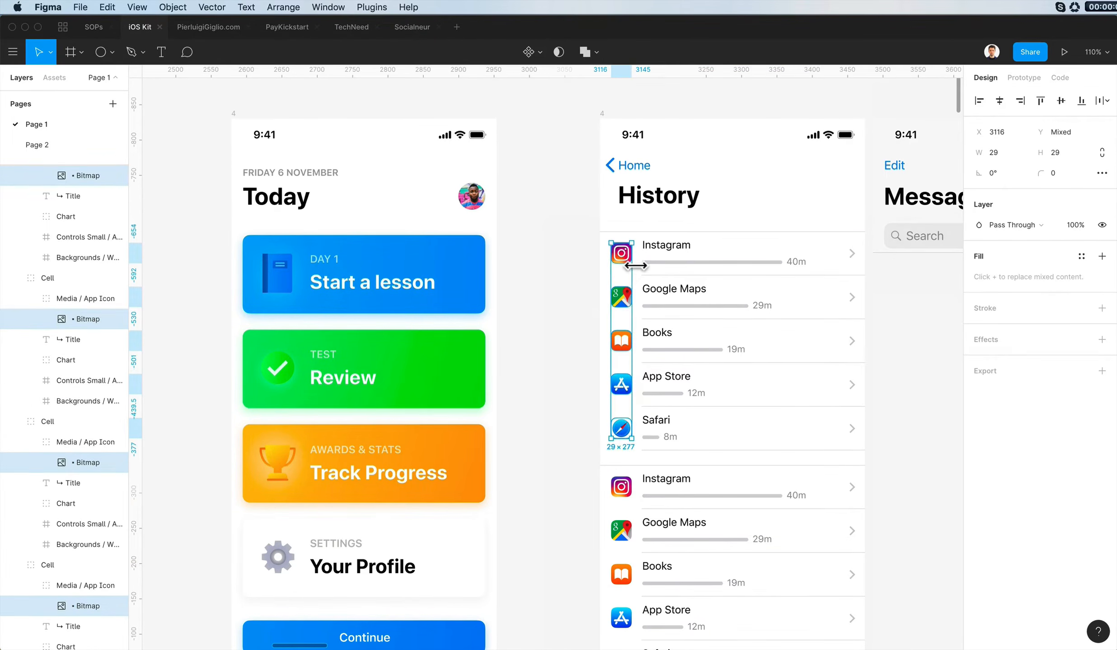
key(Delete)
- Try to add an 8 × 8 circle in the empty icon space beside the upper list's Safari row
scroll(632, 269, up, 5)
scroll(632, 269, down, 4)
key(o)
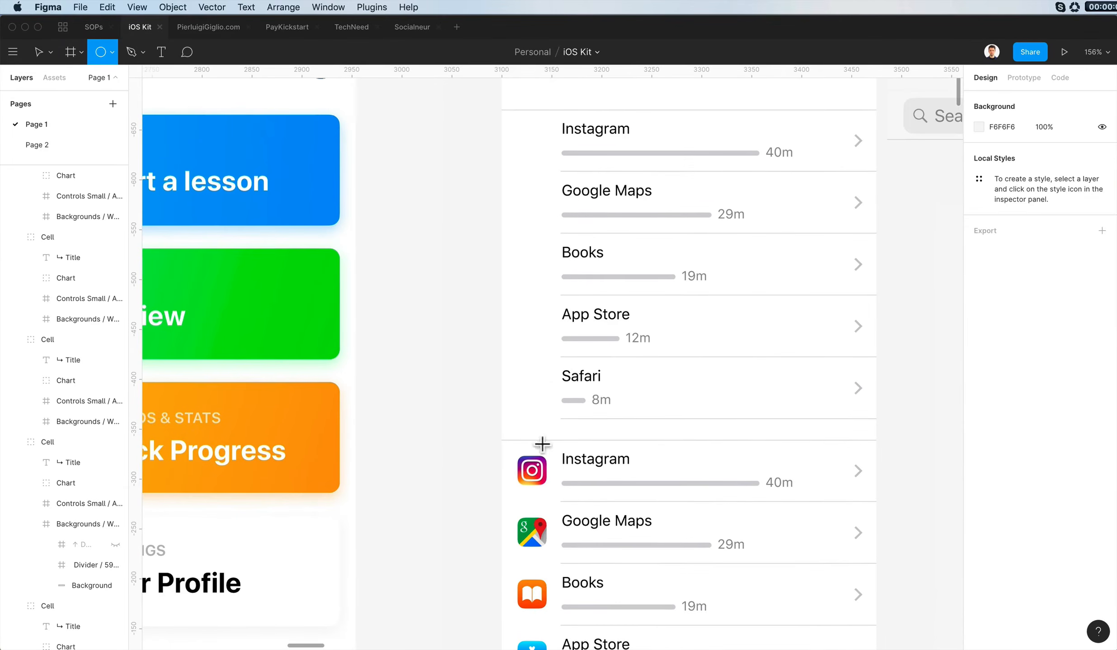
drag(529, 436, 536, 444)
key(shift+Up)
key(shift+Up)
key(shift+Up)
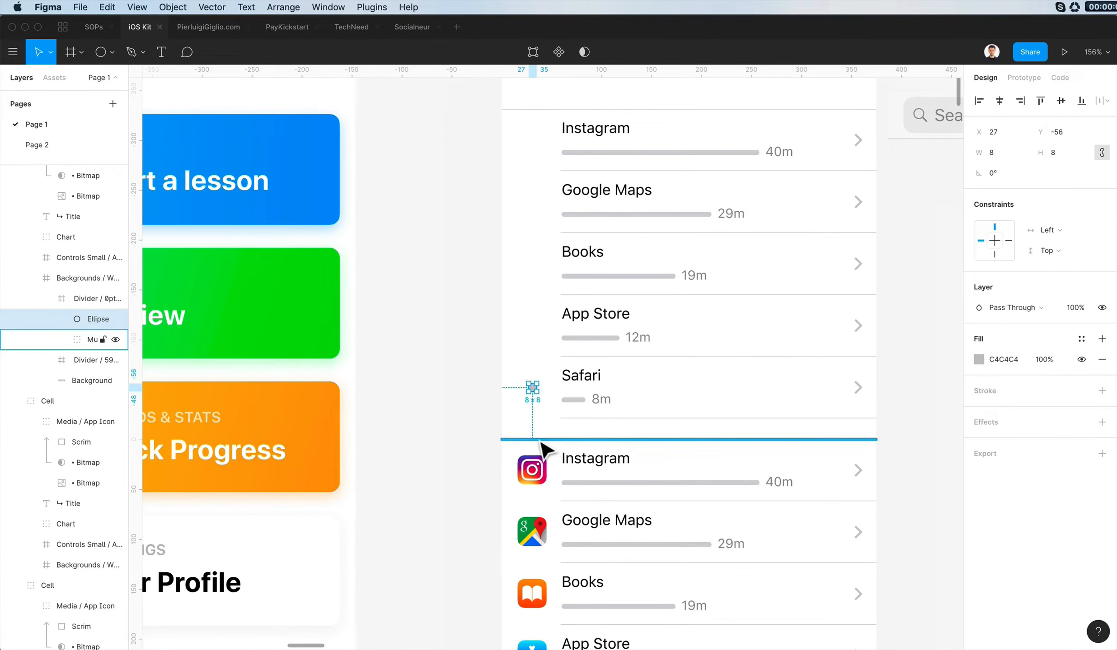
key(Delete)
- Ungroup the upper list into its five separate Cell groups
scroll(542, 442, down, 5)
double_click(589, 238)
drag(480, 229, 684, 422)
key(super+shift+g)
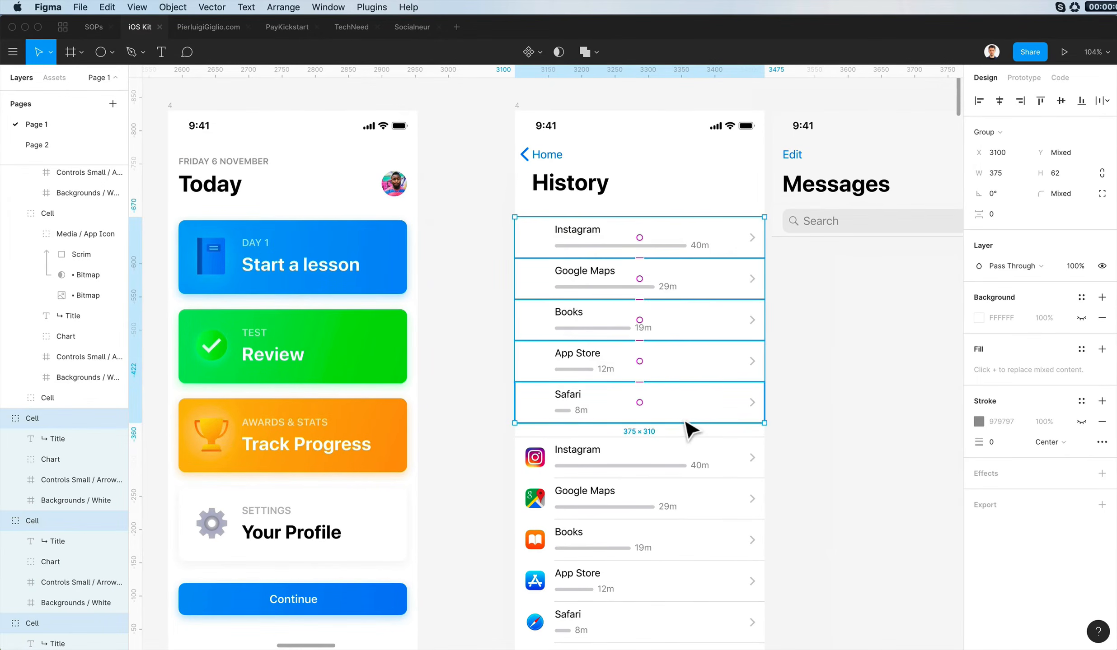
- Move the upper Instagram row's title, usage bar and duration left to the vertical guide at X 3116
drag(499, 232, 639, 255)
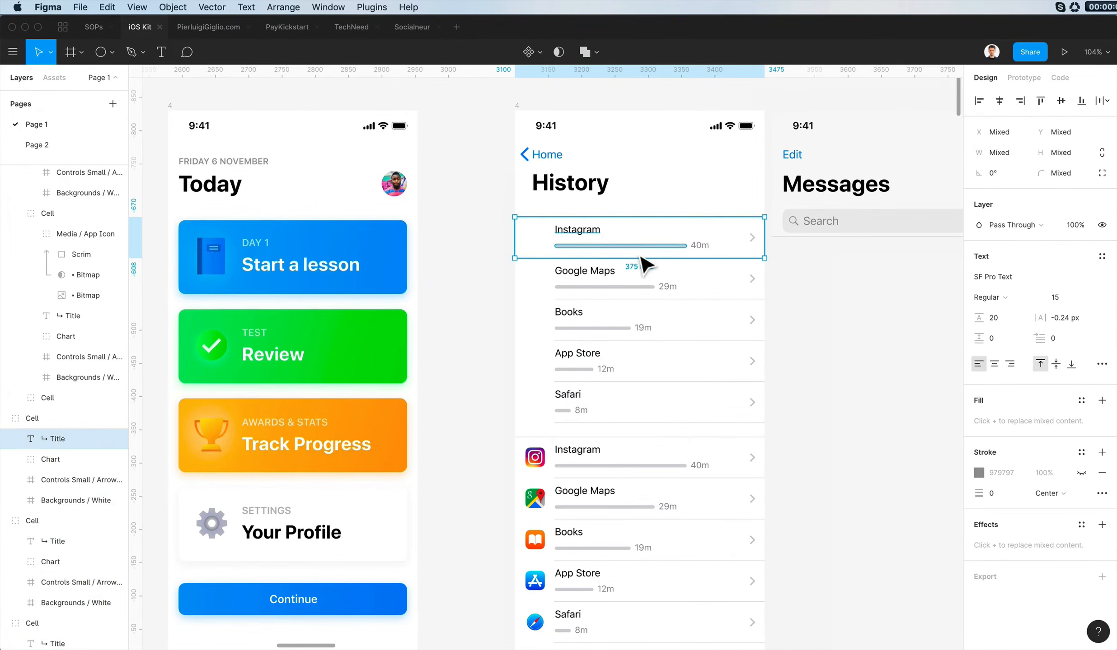
shift+click(700, 248)
key(super+Tab)
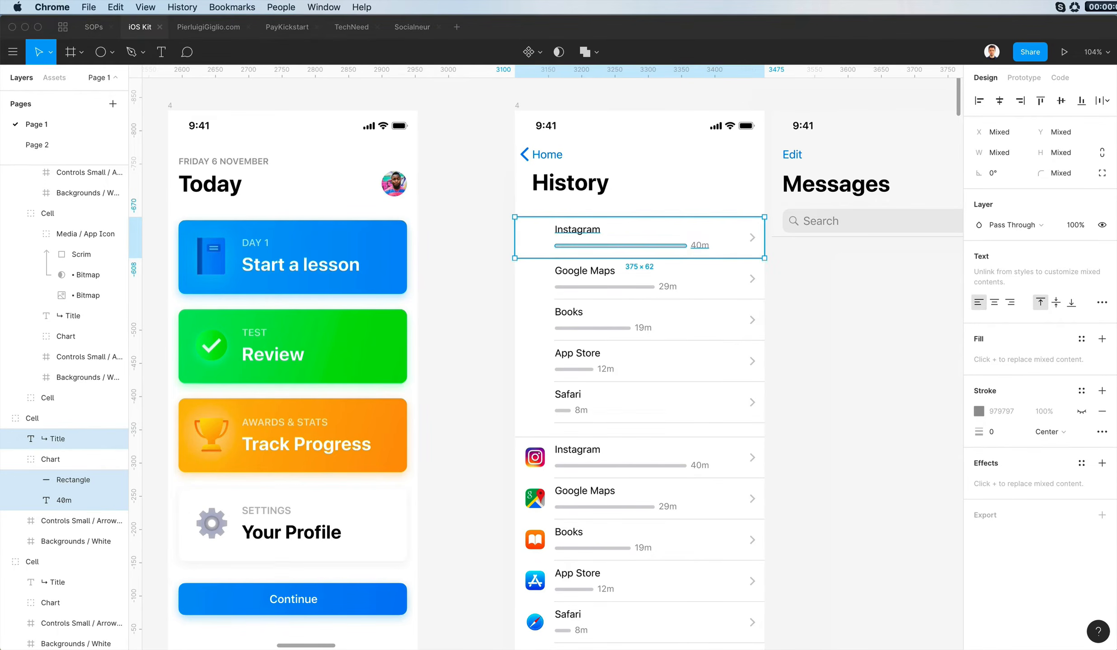
key(super+Tab)
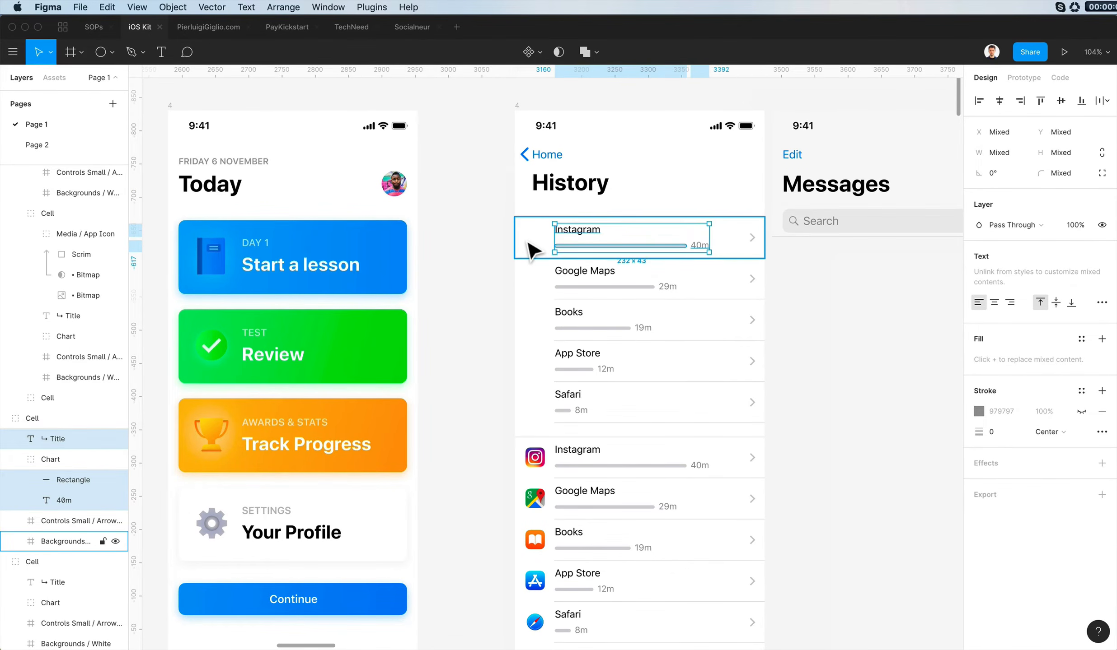
key(shift+Left)
key(shift+Left)
key(shift+Left)
key(shift+Left)
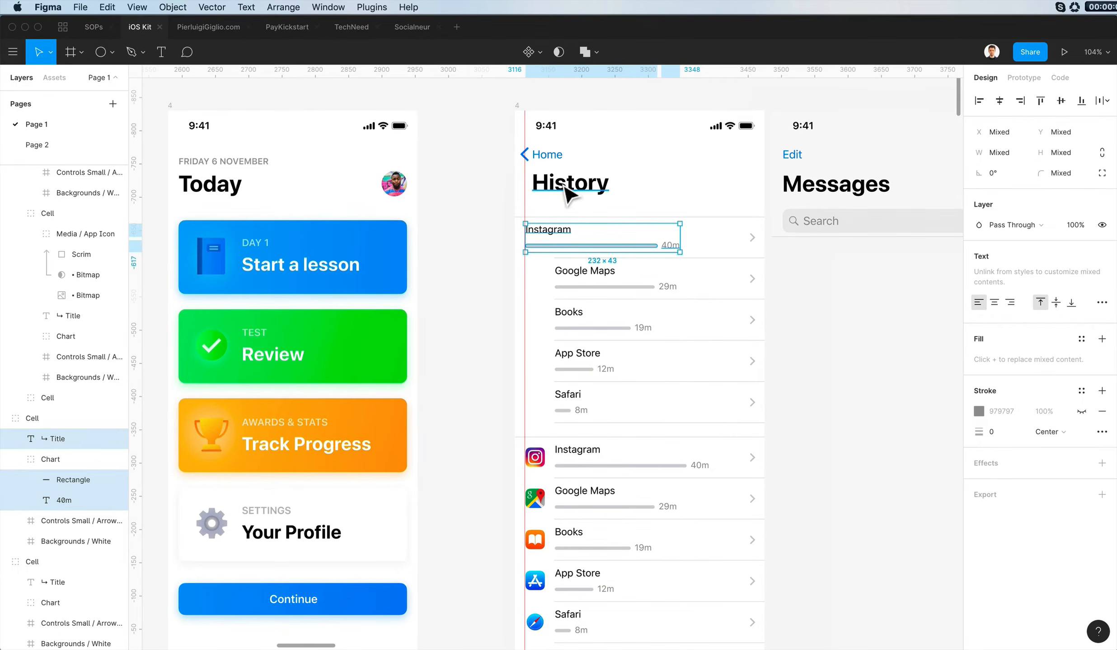
- Delete the Google Maps, Books, App Store and Safari rows from the upper list
click(580, 258)
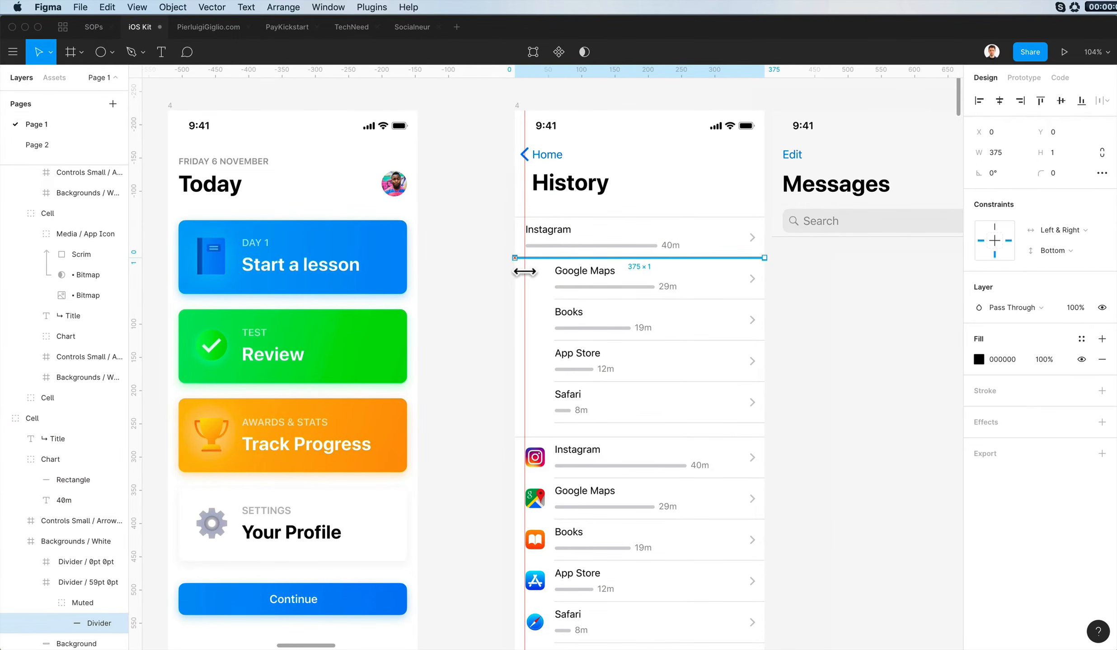
click(479, 274)
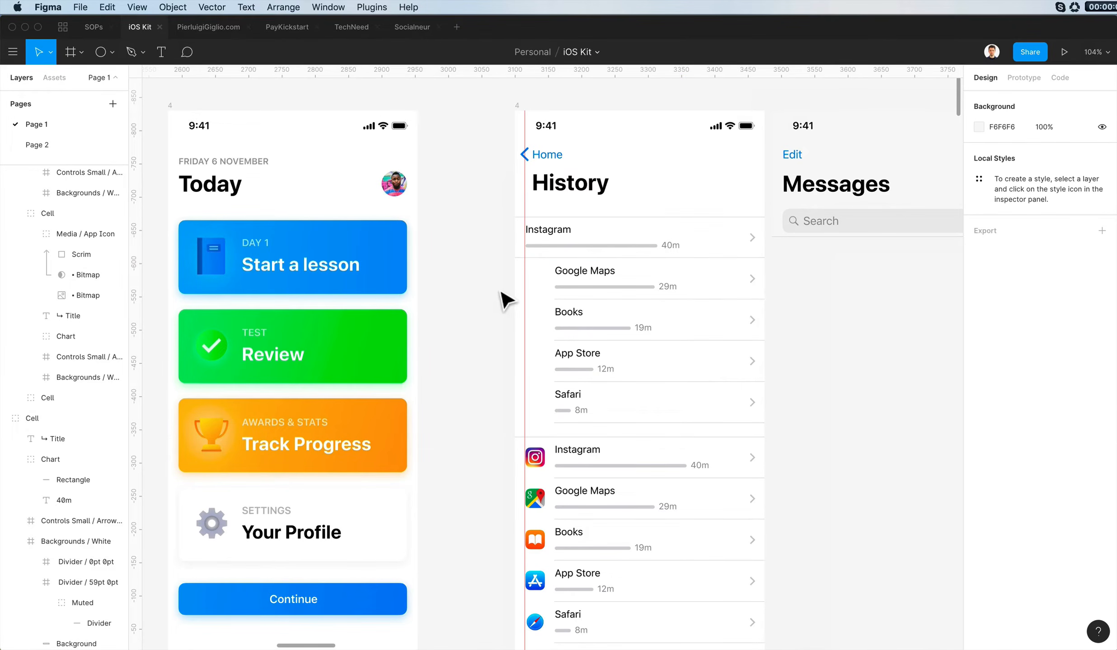
drag(500, 291, 682, 429)
key(Delete)
- Apply the green Review card's gradient fill and drop shadow to the Instagram row's usage bar
click(621, 245)
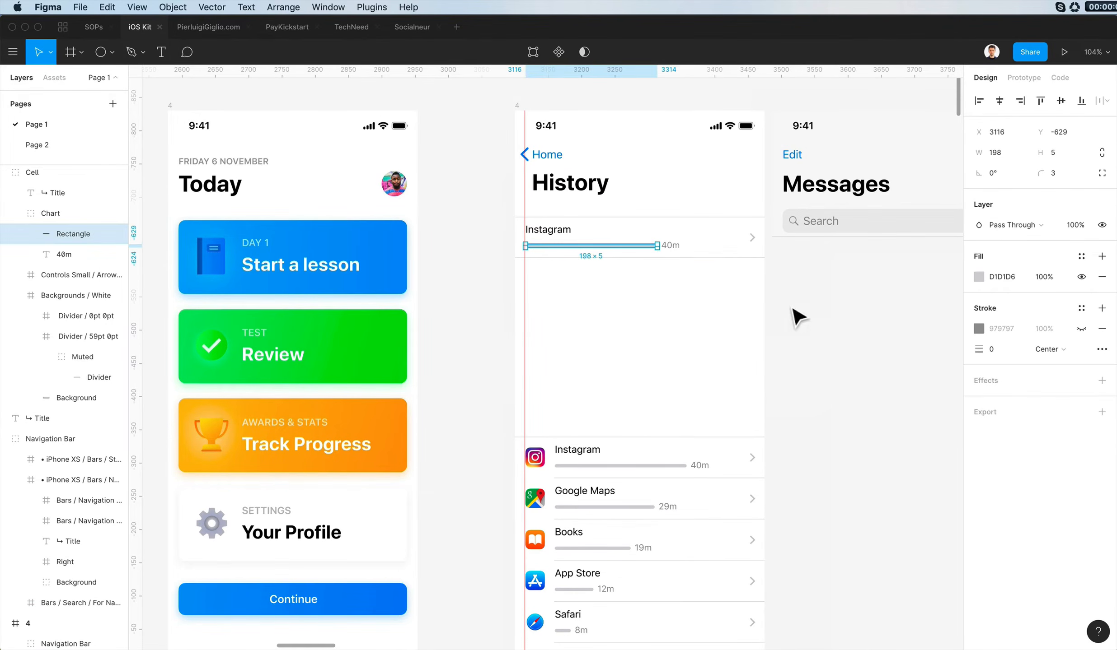
click(404, 335)
click(573, 246)
key(super+alt+v)
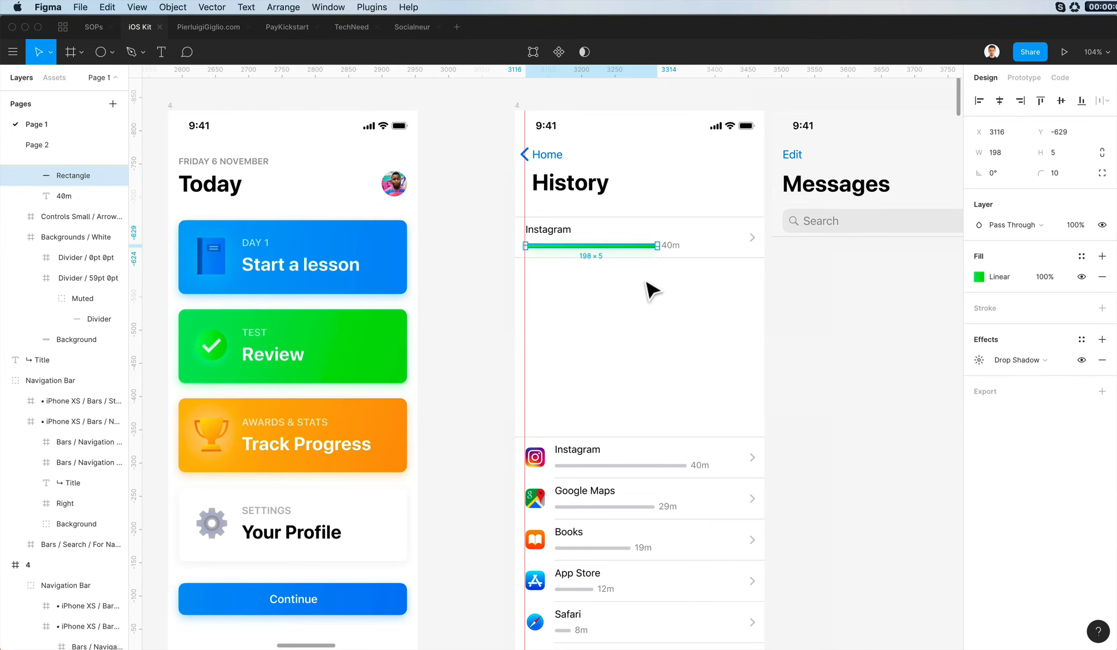
key(Escape)
- Change the row's duration text to 48m and its title to French Quiz
click(670, 246)
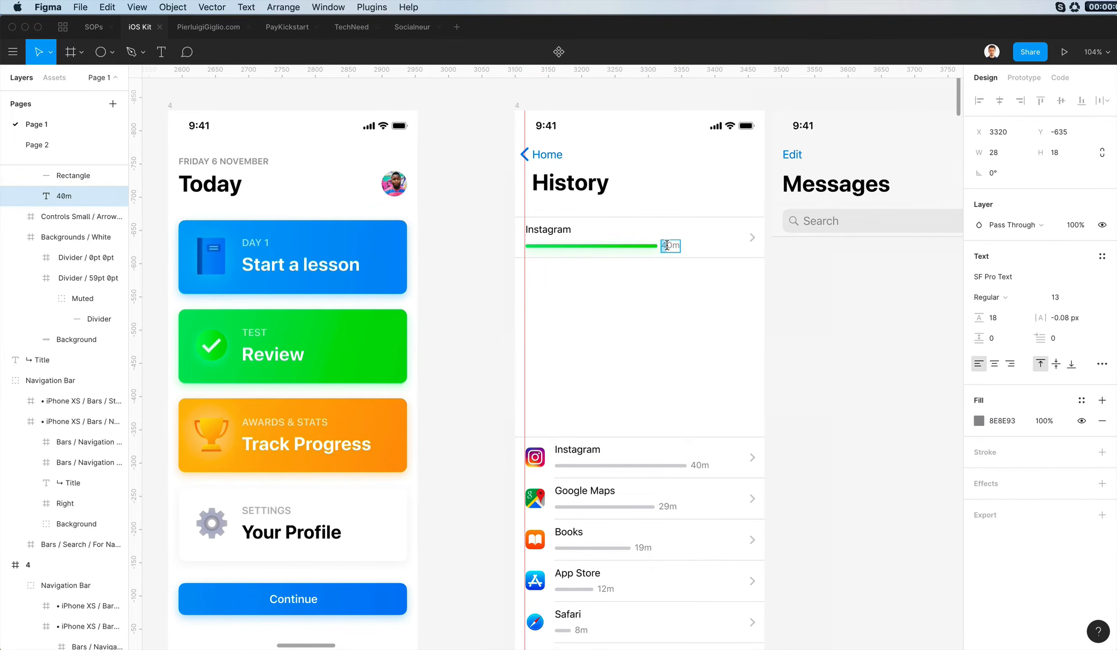
click(752, 331)
click(541, 230)
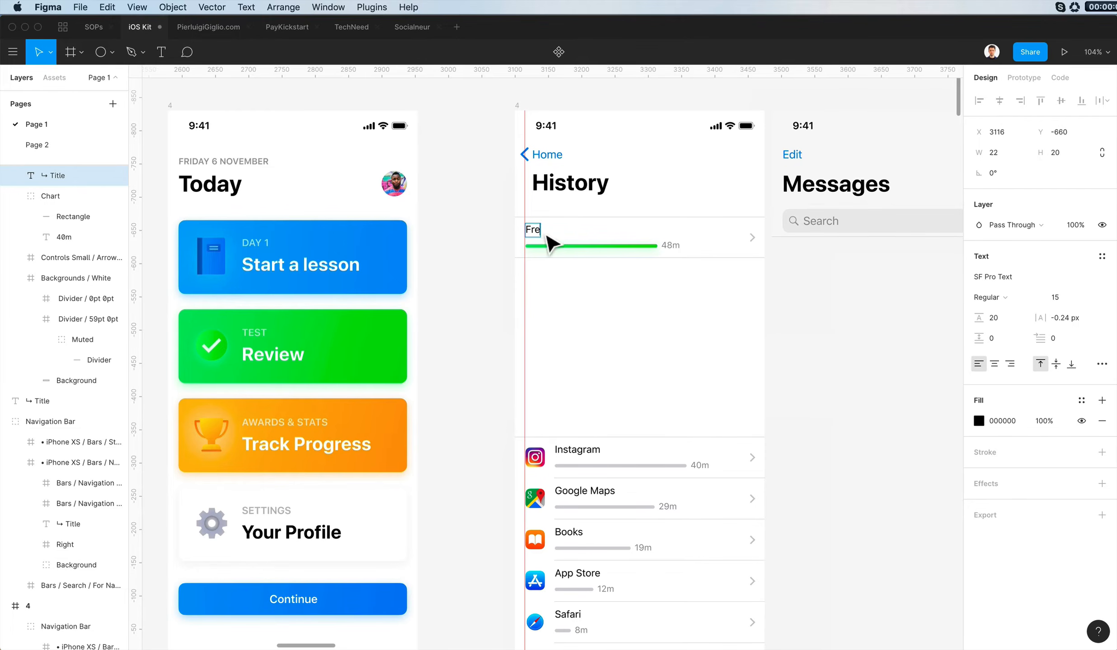
click(695, 333)
scroll(660, 305, up, 2)
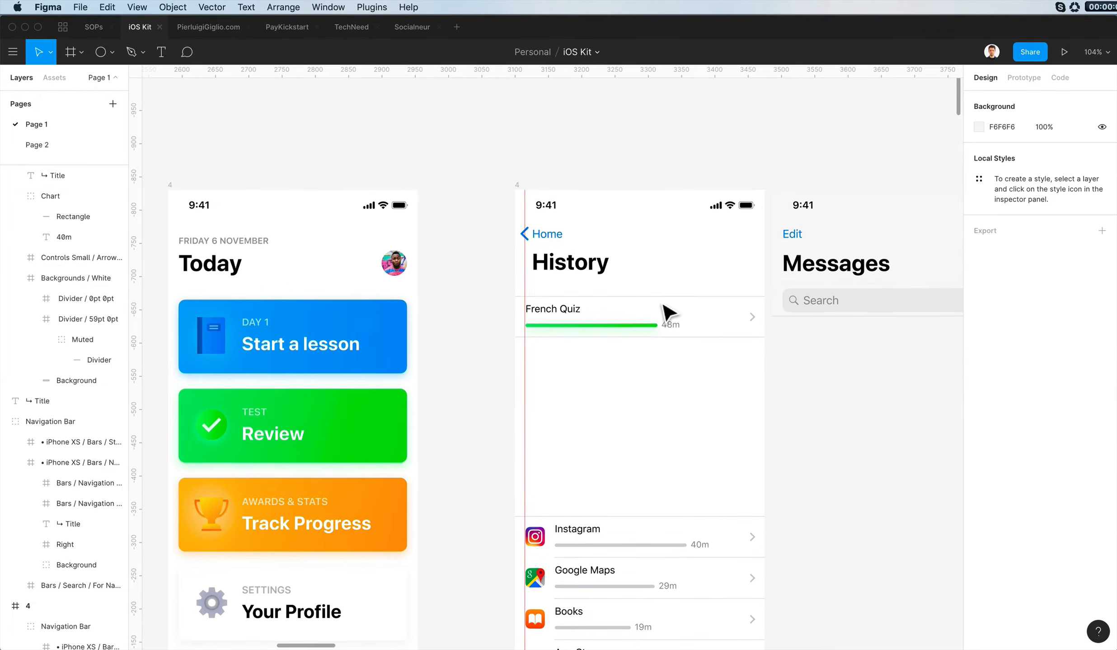
- Shift the French Quiz title, green bar and duration 10 px right to line up with the History title
double_click(564, 318)
shift+click(597, 337)
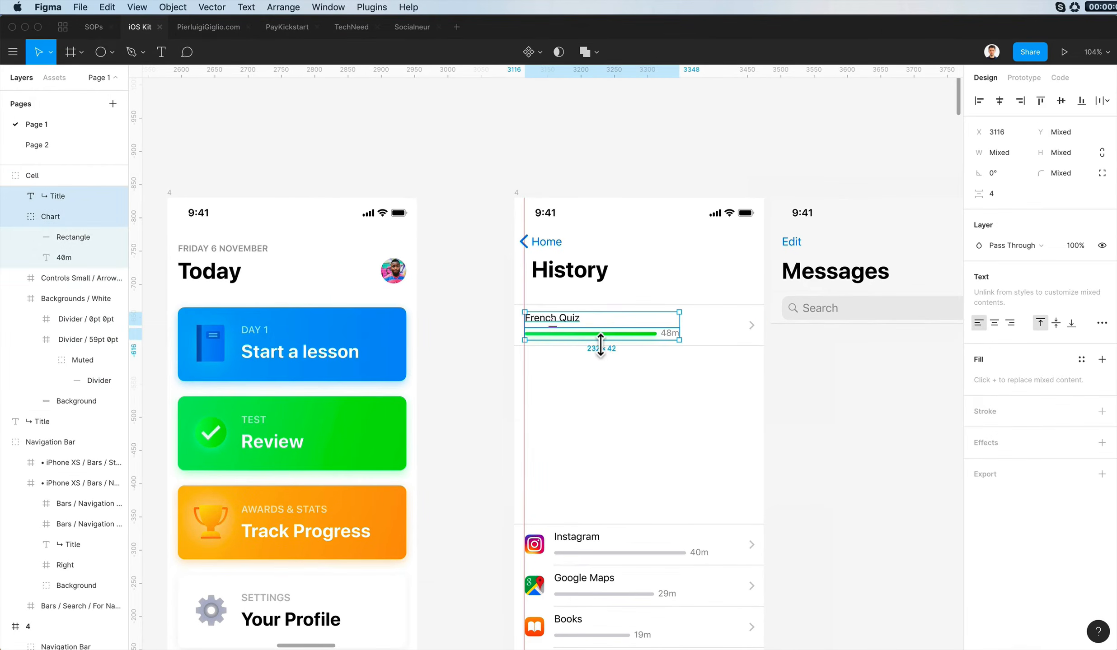
key(shift+Right)
scroll(598, 341, down, 1)
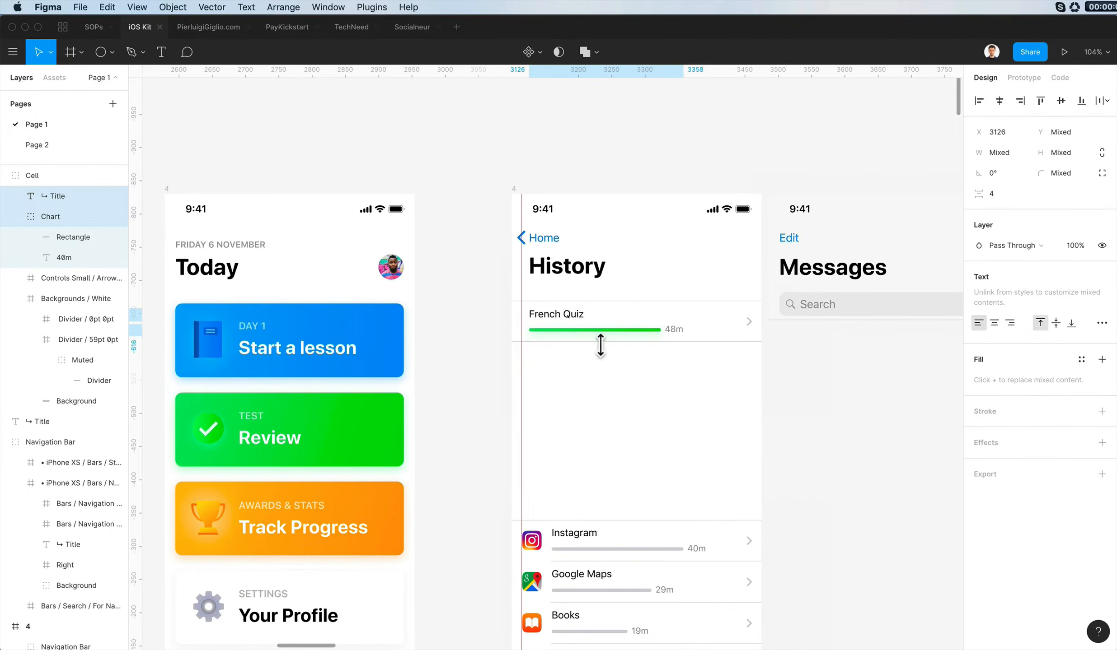
click(626, 387)
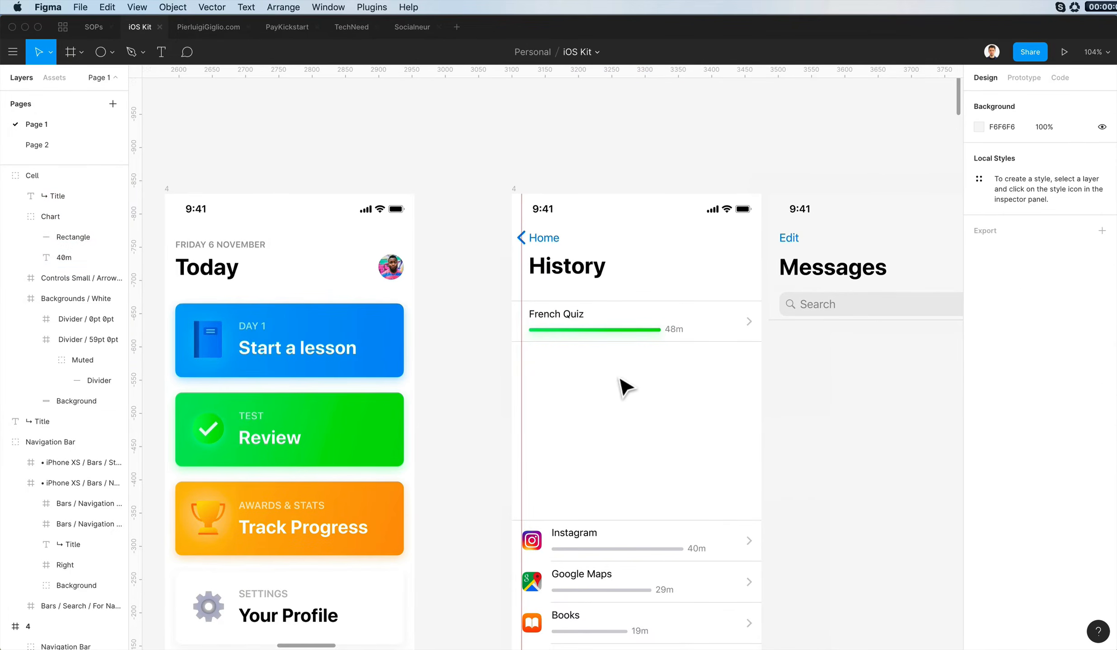
- Delete the disclosure arrow from the French Quiz row
super+click(754, 325)
scroll(758, 329, up, 4)
scroll(757, 329, down, 1)
key(Escape)
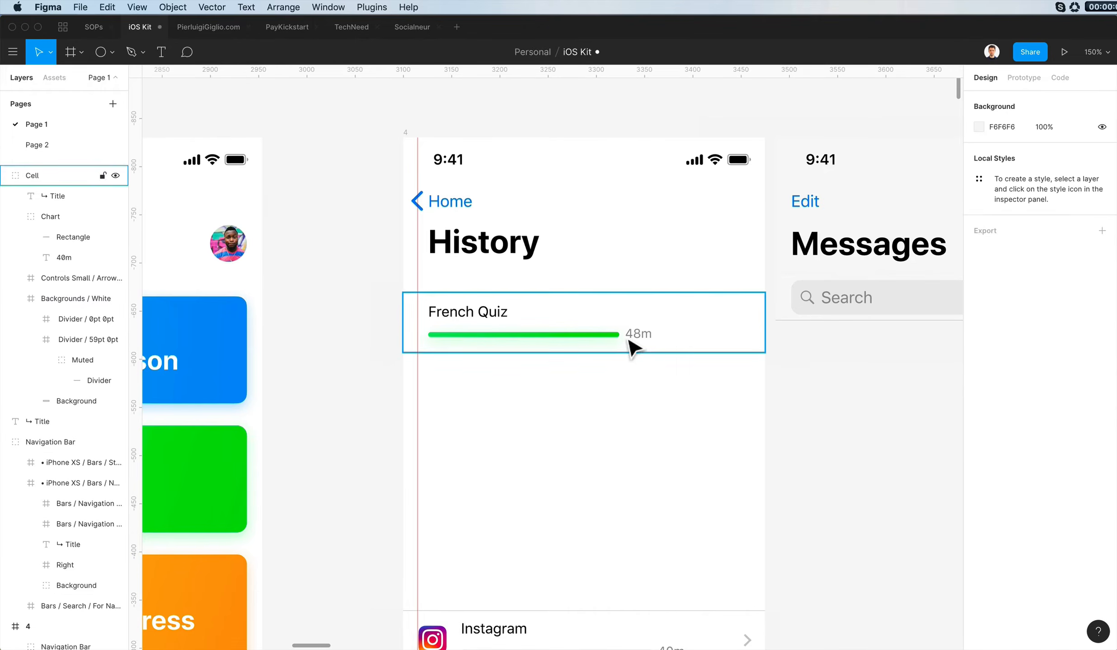
super+click(648, 339)
drag(494, 322, 581, 320)
click(640, 337)
key(super+z)
key(super+z)
- Duplicate the French Quiz title beside itself and give the copy the grey text style of the 48m label
click(506, 327)
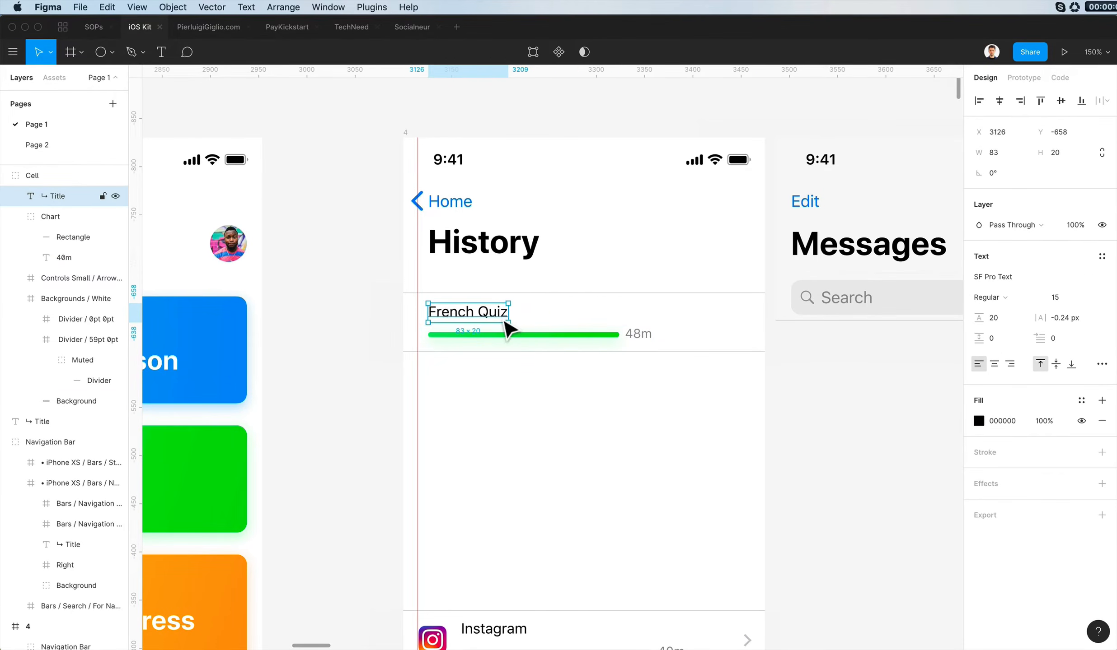
drag(506, 327, 562, 320)
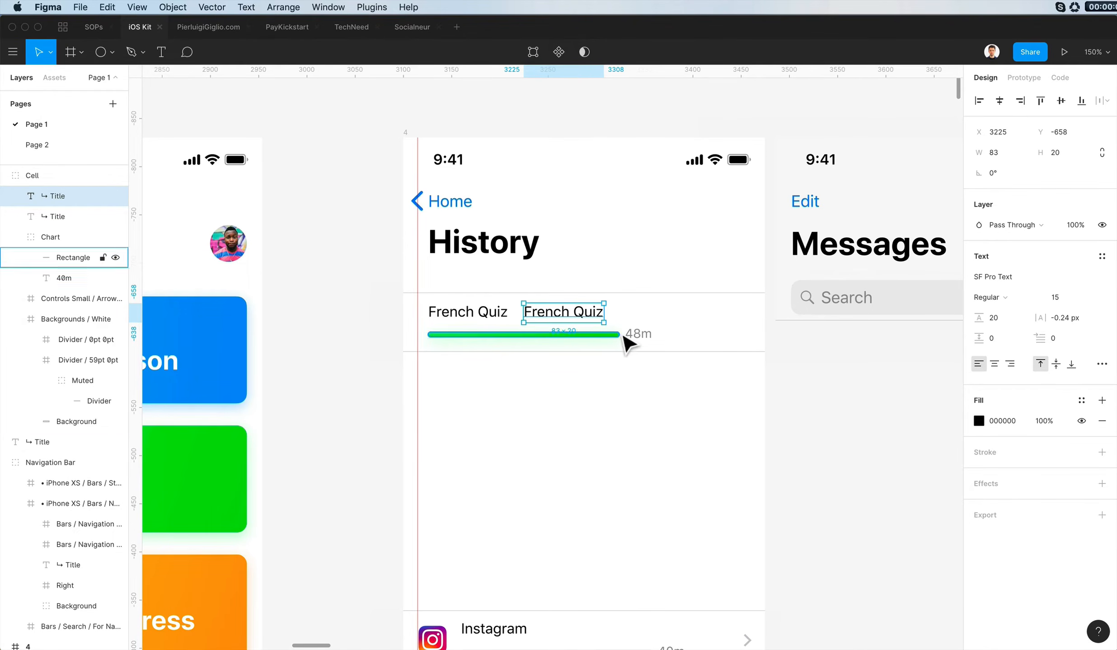
click(638, 336)
key(super+alt+c)
click(568, 316)
key(super+alt+v)
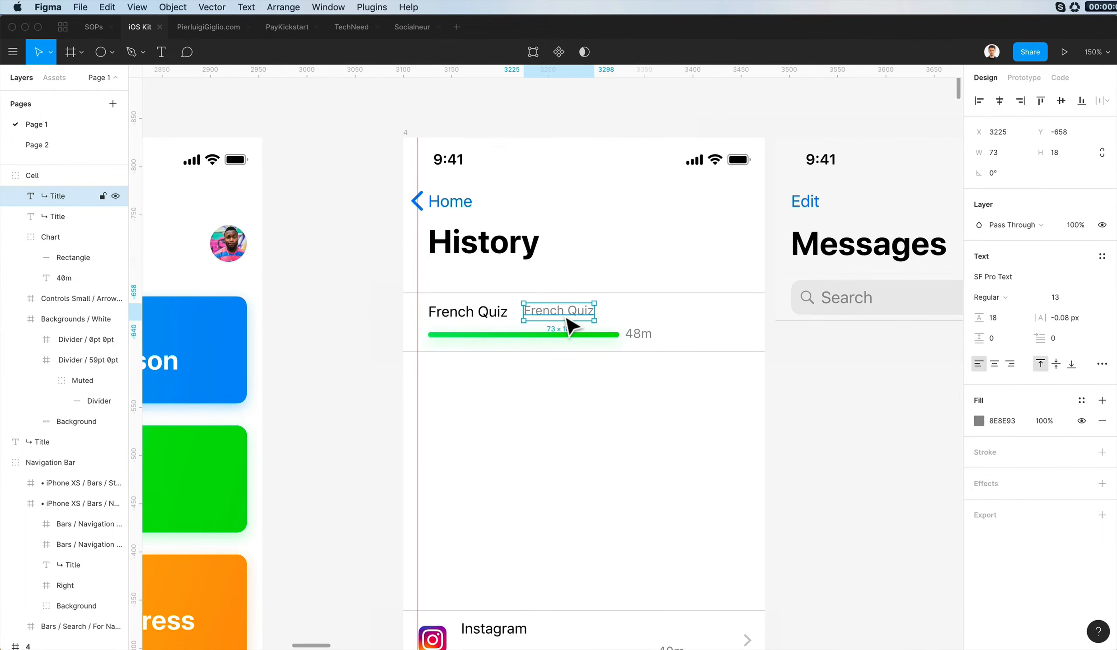
- Place the grey French Quiz copy above the 48m label, aligned with its left edge
key(Down)
key(Down)
key(Up)
key(shift+Right)
key(shift+Right)
key(shift+Right)
key(shift+Right)
key(shift+Right)
key(shift+Right)
key(shift+Right)
key(shift+Right)
key(shift+Right)
key(shift+Right)
key(shift+Right)
key(shift+Right)
key(shift+Right)
key(shift+Right)
key(shift+Right)
key(shift+Right)
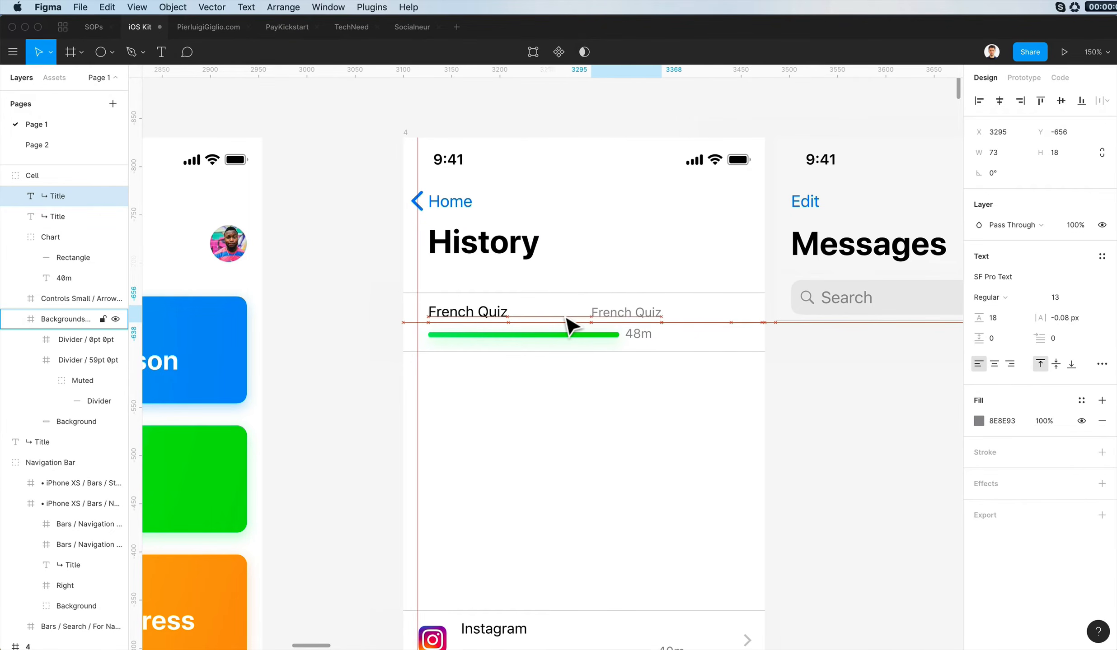
key(Left)
key(Left)
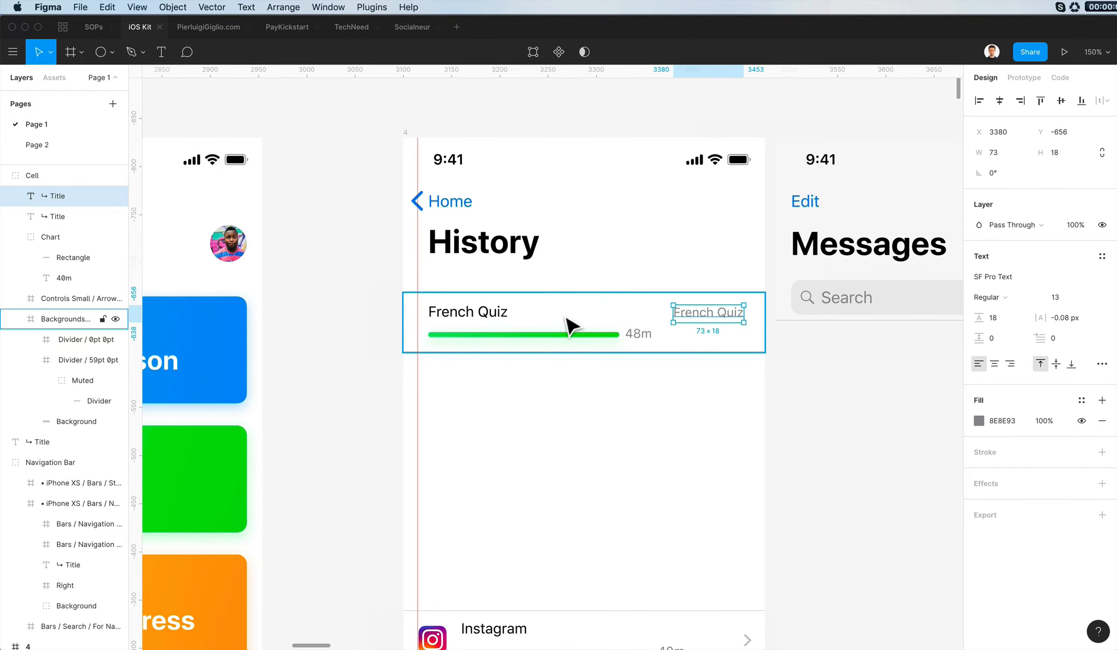
key(shift+Left)
key(shift+Left)
key(shift+Left)
key(shift+Left)
key(shift+Left)
key(Left)
key(Left)
key(Left)
- Shorten the green bar to 133 px wide with the 48m label kept just beside its end
double_click(596, 335)
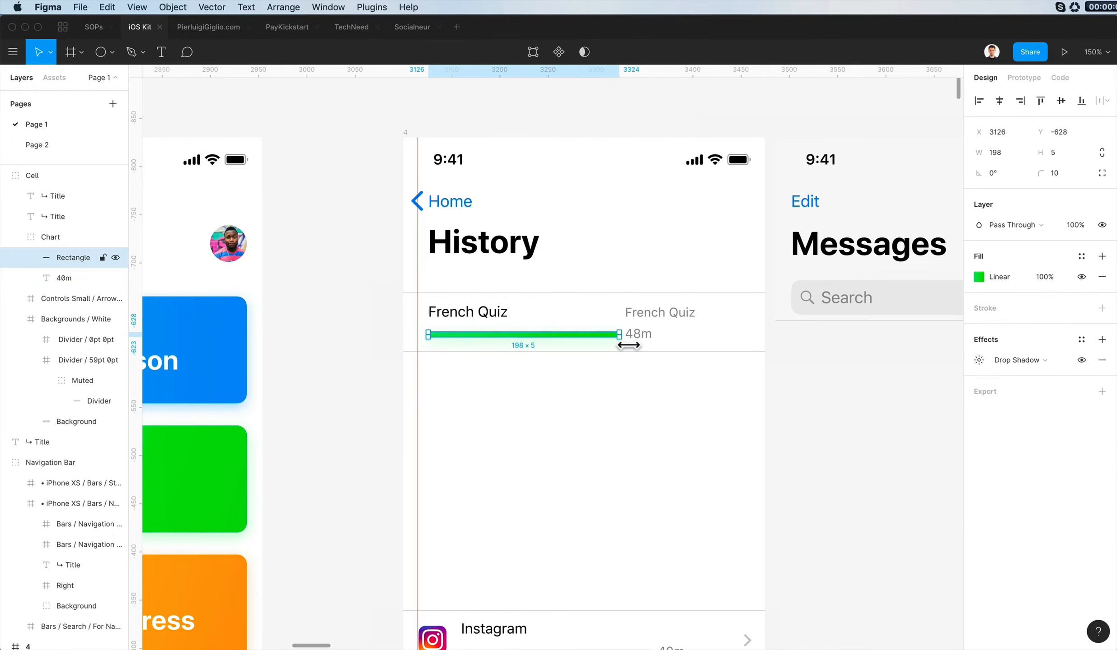
drag(619, 335, 581, 341)
- Move the grey title copy to the row's right end, level with 48m, and change its text to 23 July 2019
click(660, 318)
drag(659, 319, 642, 348)
key(shift+Right)
key(shift+Right)
key(shift+Right)
key(shift+Right)
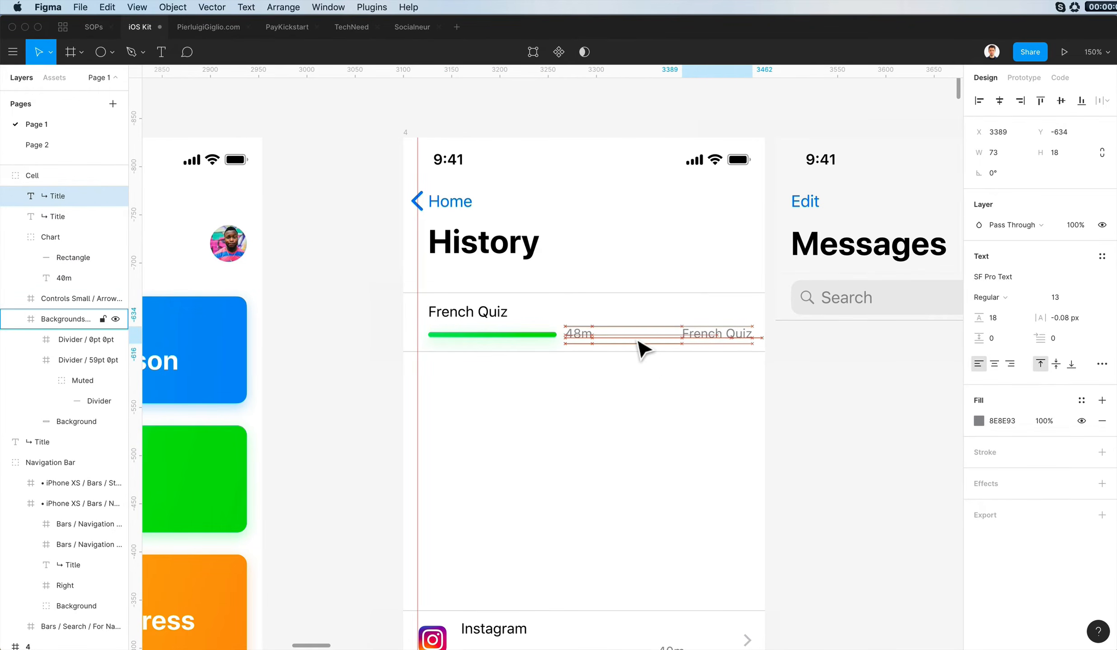
key(shift+Left)
key(Return)
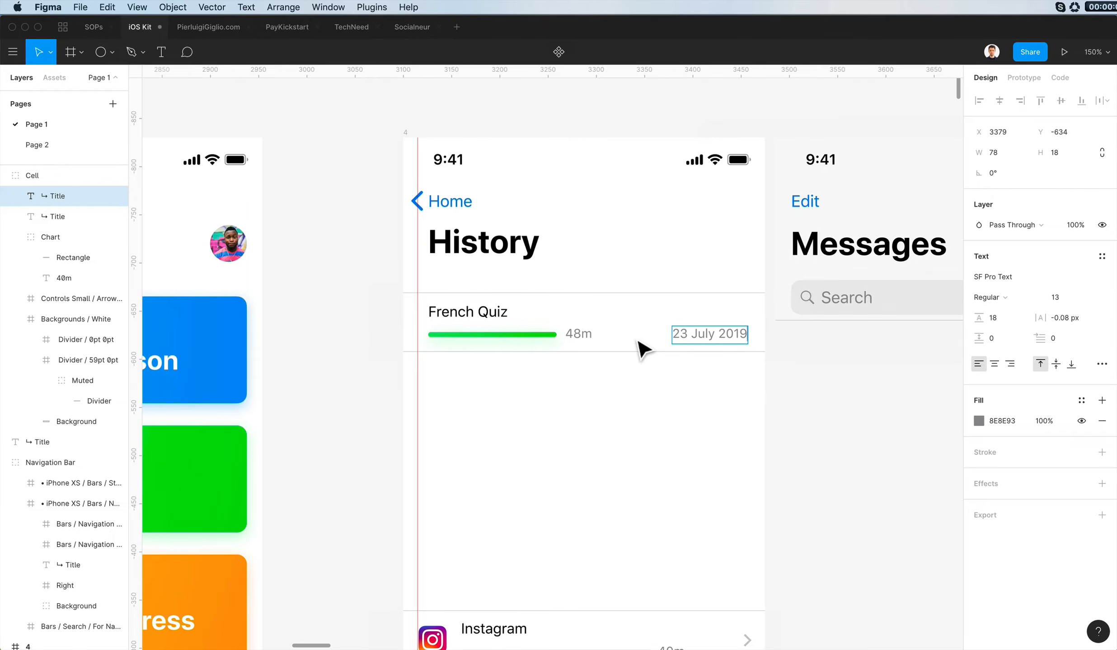
click(675, 401)
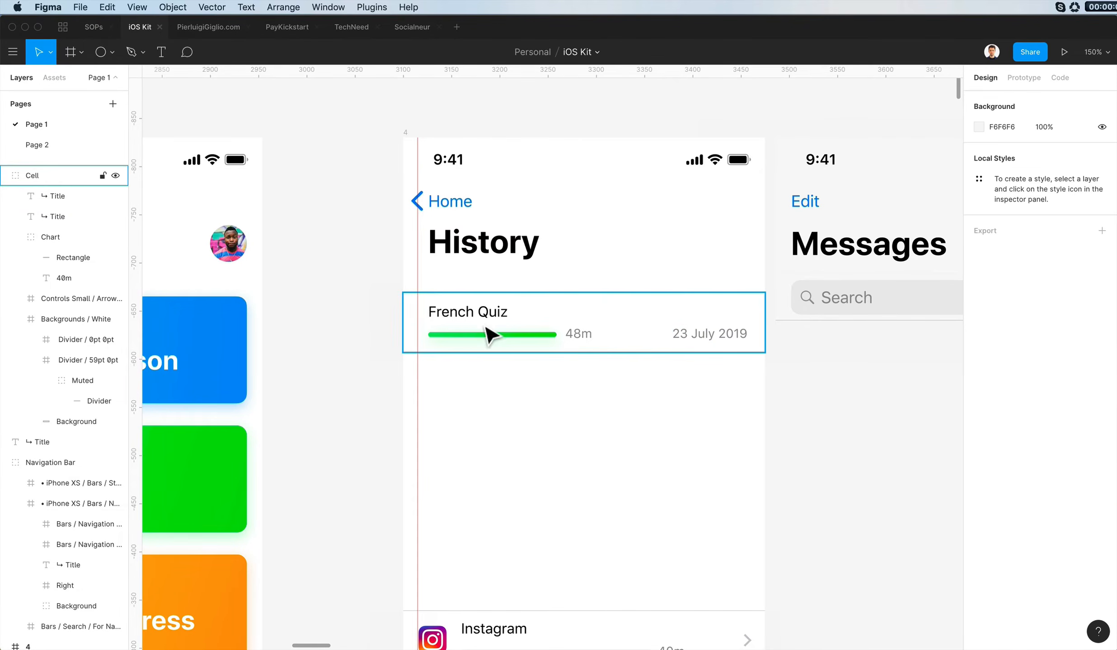
- Delete the leftover Screen Time list with app icons below the French Quiz row
scroll(484, 325, down, 9)
drag(696, 295, 438, 541)
key(Delete)
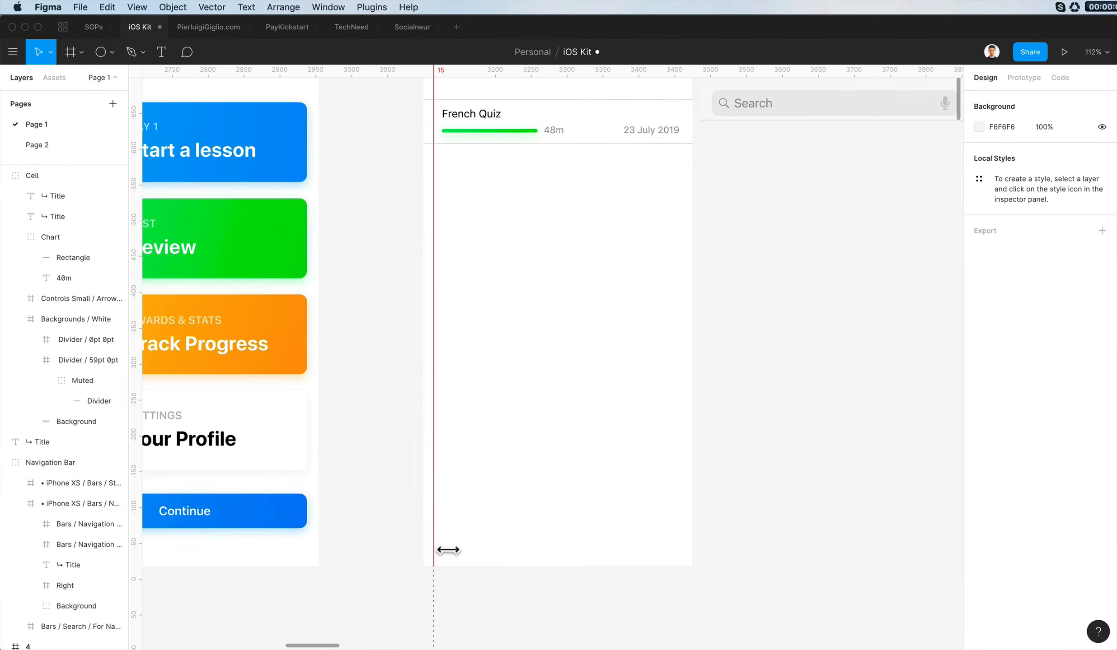
- Try to stack two copies of the French Quiz row below the original
scroll(505, 425, left, 3)
scroll(659, 253, up, 4)
scroll(617, 257, up, 5)
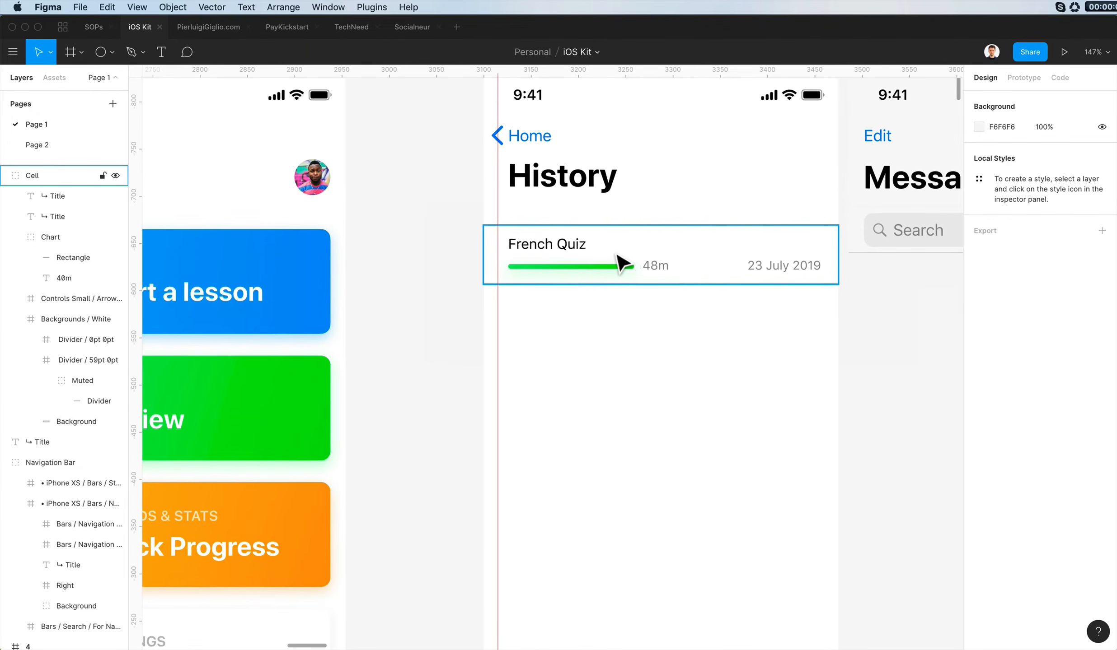
drag(621, 262, 639, 327)
key(super+d)
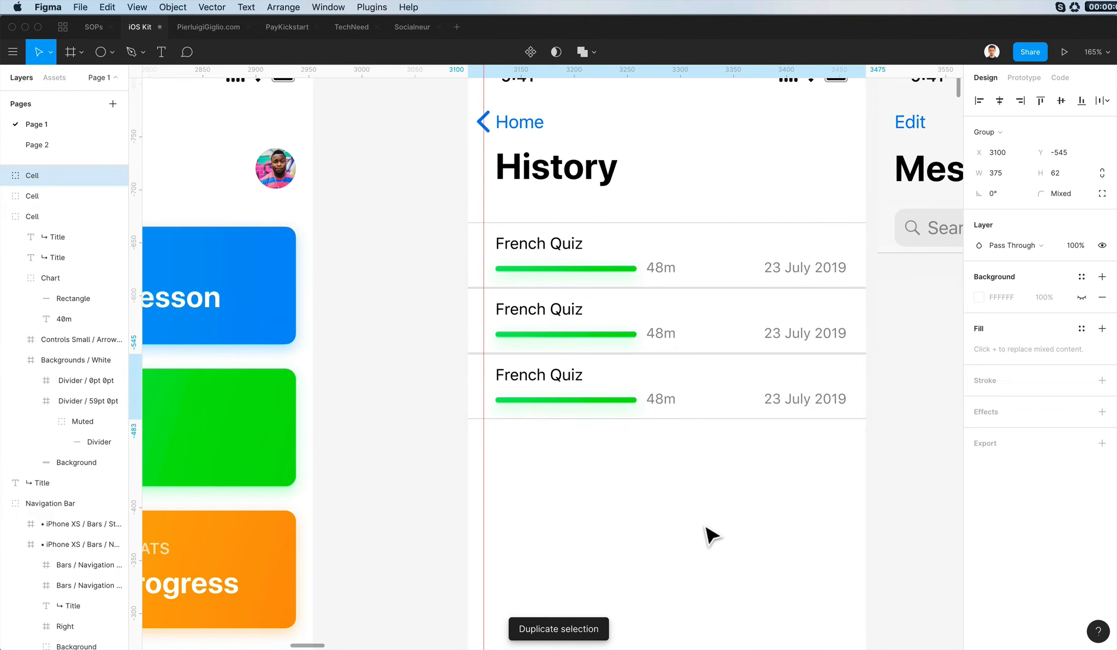
key(super+z)
key(super+z)
- Duplicate the French Quiz row directly below itself at Y -608, so the dividers between the two rows overlap
scroll(669, 251, up, 10)
click(620, 245)
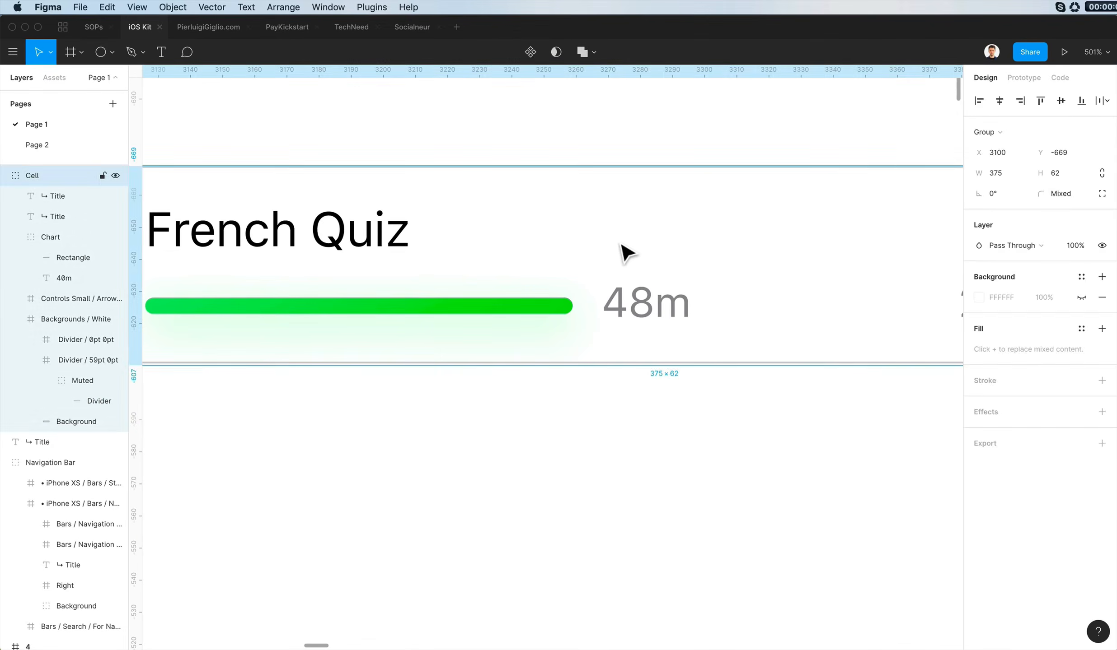
click(843, 435)
drag(671, 199, 685, 398)
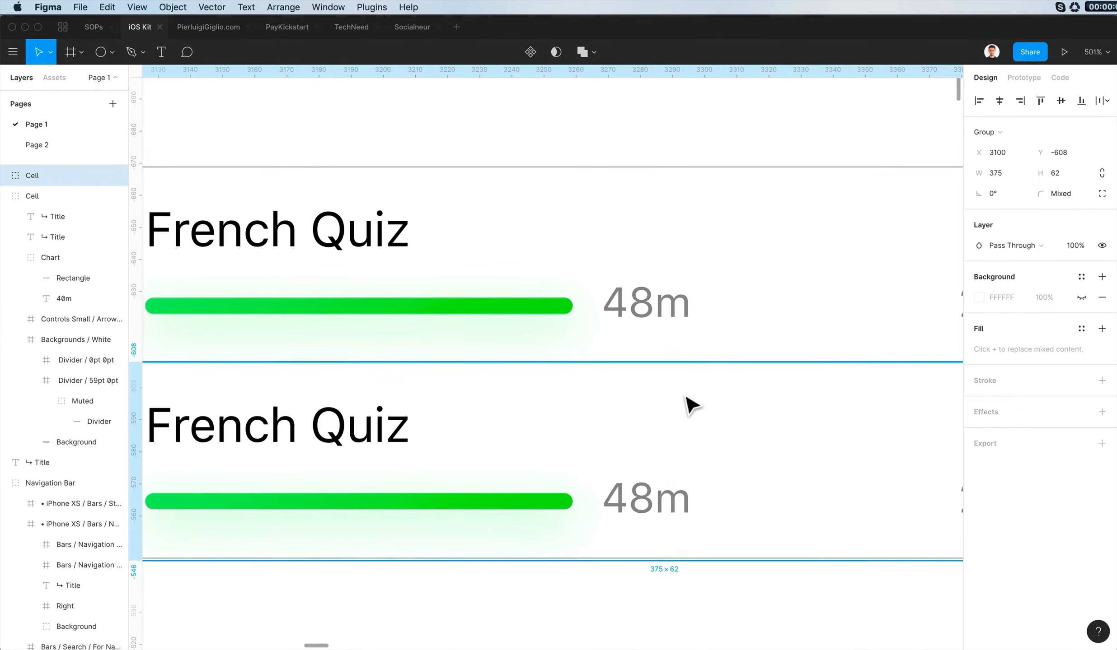
- Repeat the row duplication at the same spacing until ten French Quiz rows fill the History screen
scroll(684, 398, down, 8)
key(super+d)
key(super+d)
key(super+d)
key(super+d)
scroll(690, 405, down, 4)
key(super+d)
key(super+d)
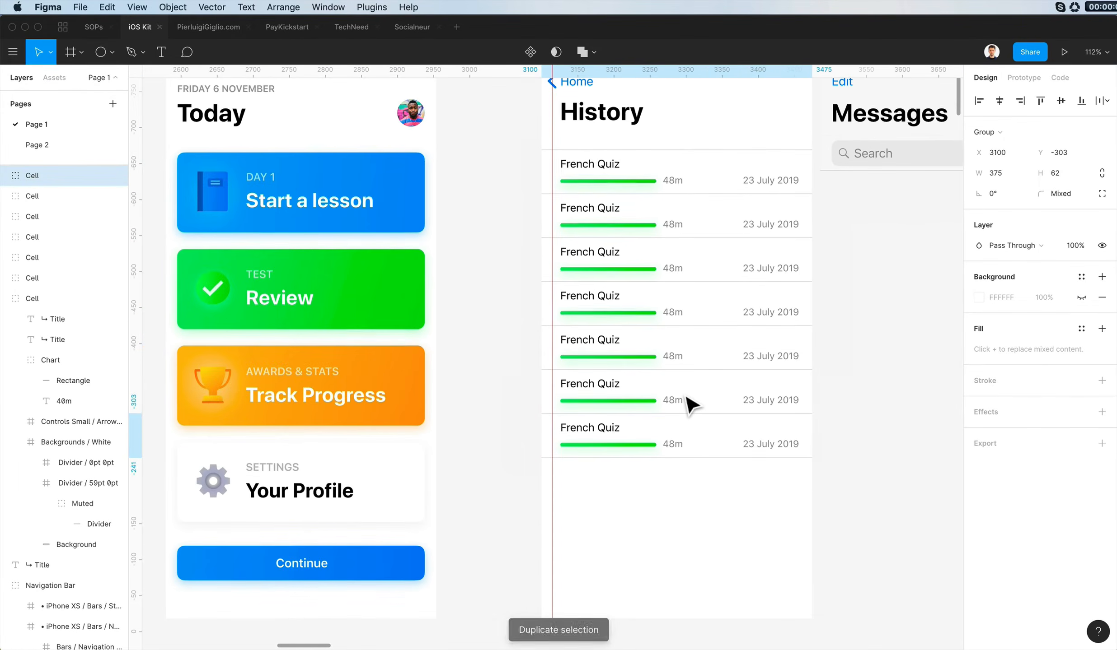
key(super+d)
key(super+d)
scroll(691, 405, down, 1)
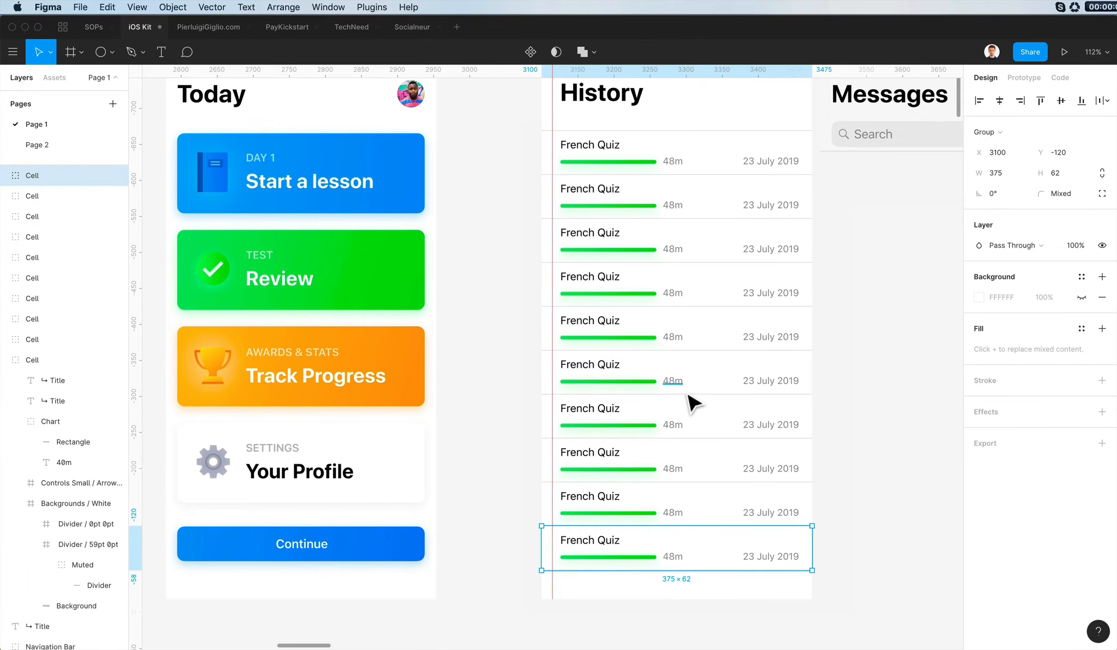
- Change the second row's date to 22 July 2019
click(843, 359)
super+click(650, 212)
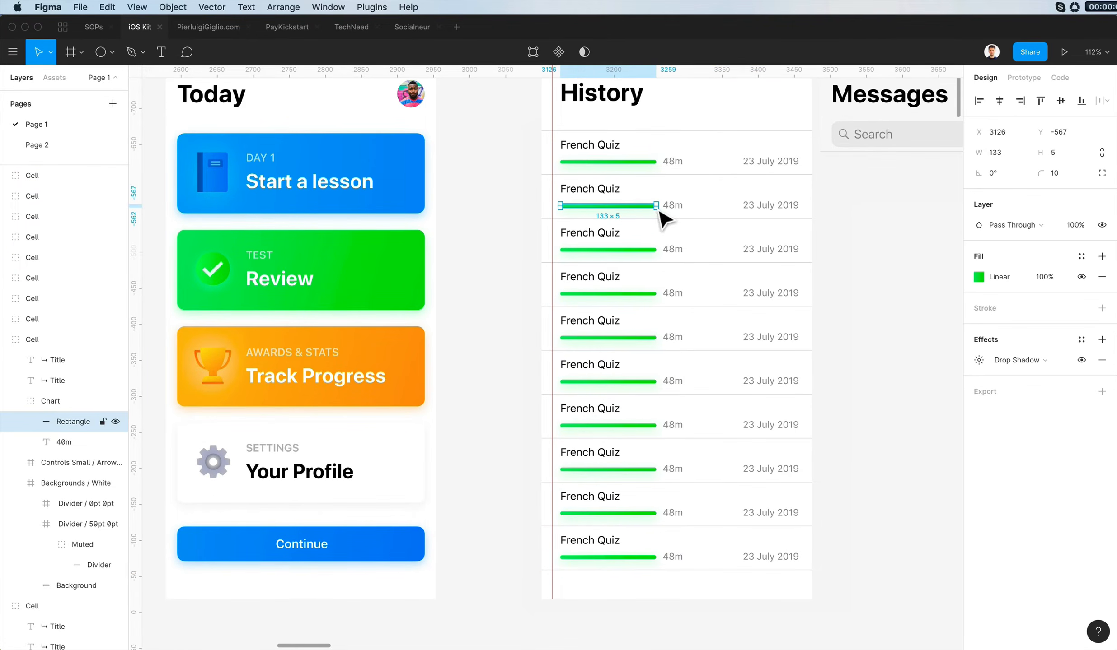
scroll(756, 242, up, 2)
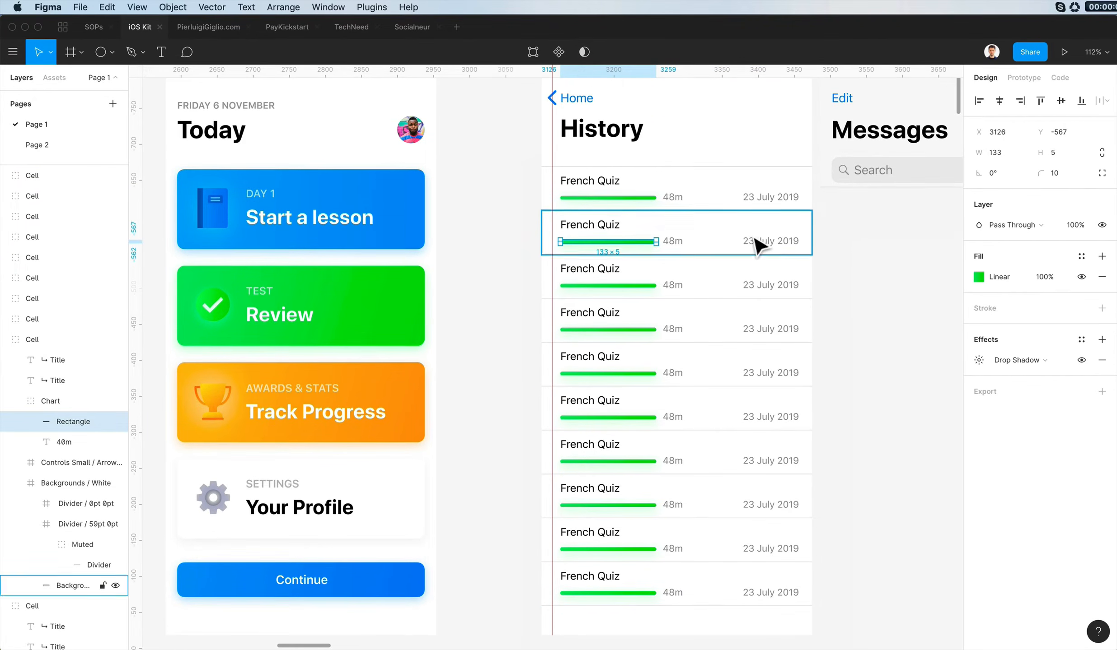
click(766, 237)
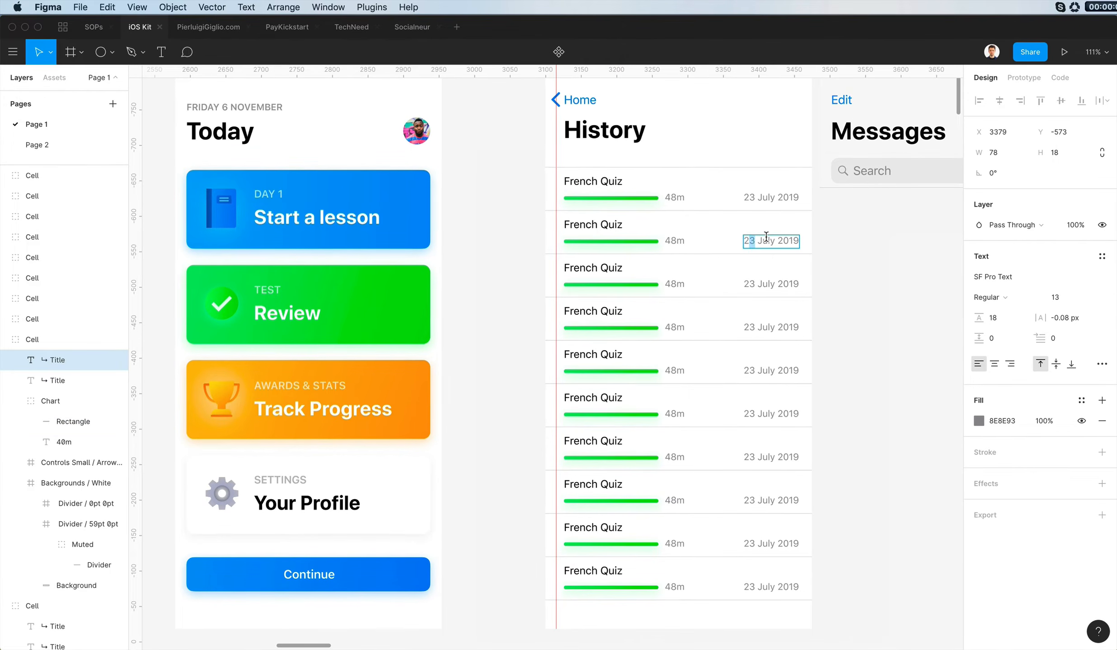
text(2)
key(Escape)
- Change the third row's date to 20 July 2019 and the fourth row's date to 18 July 2019
double_click(765, 286)
double_click(763, 285)
drag(755, 282, 750, 282)
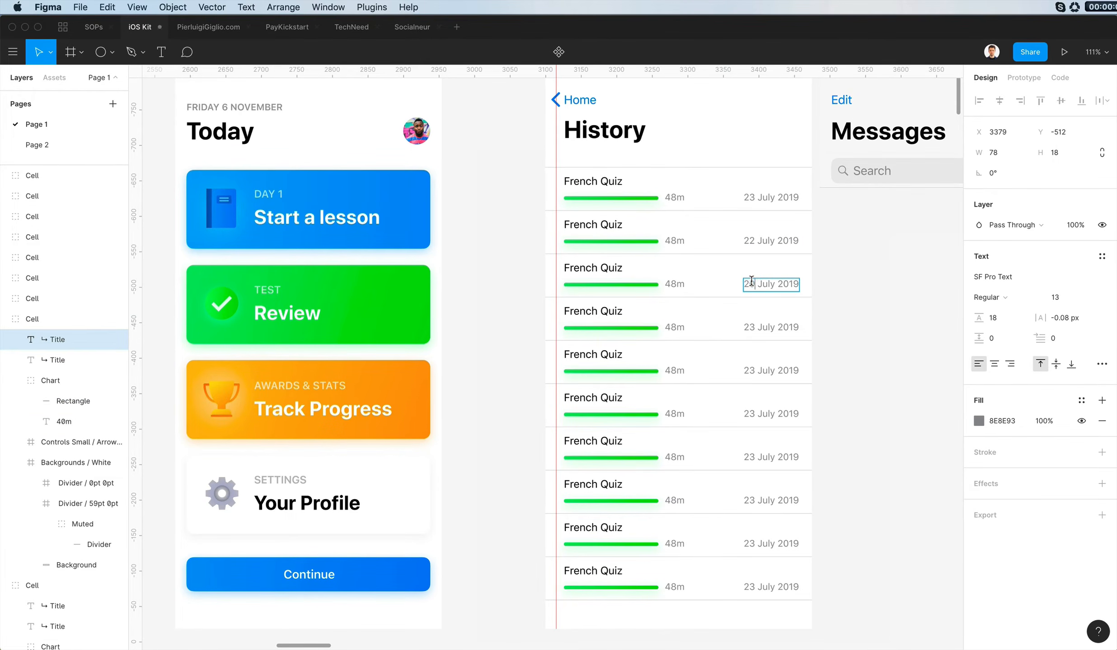
text(0)
key(Escape)
double_click(748, 326)
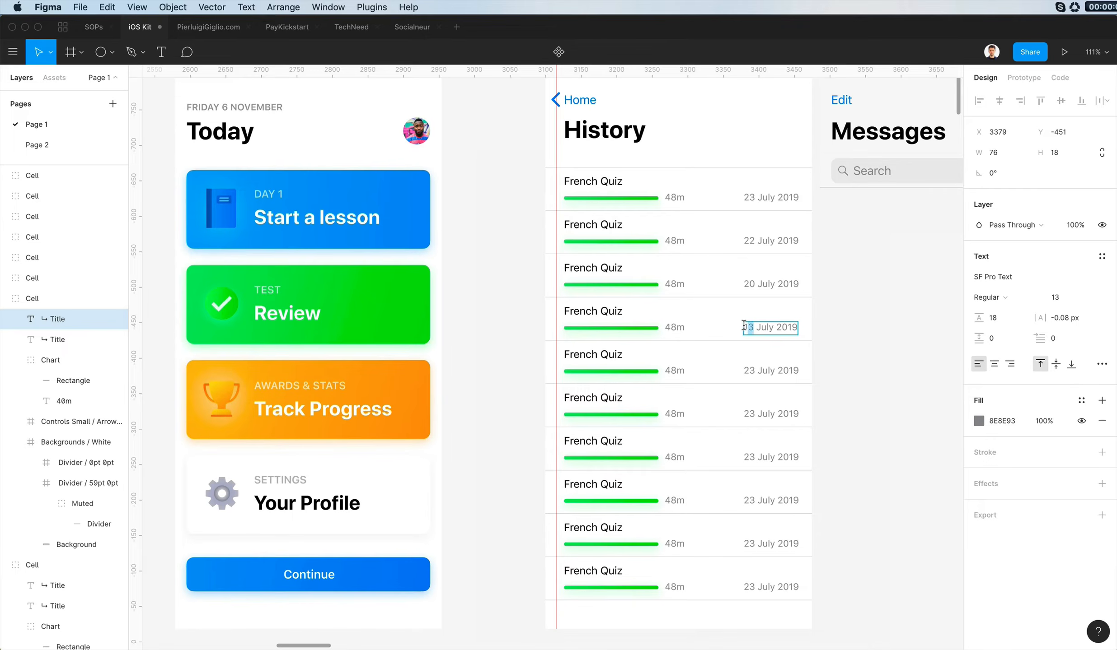
key(Escape)
- Change the fifth row's date to 15 July 2019 and the sixth row's date to 13 July 2019
click(776, 381)
double_click(751, 368)
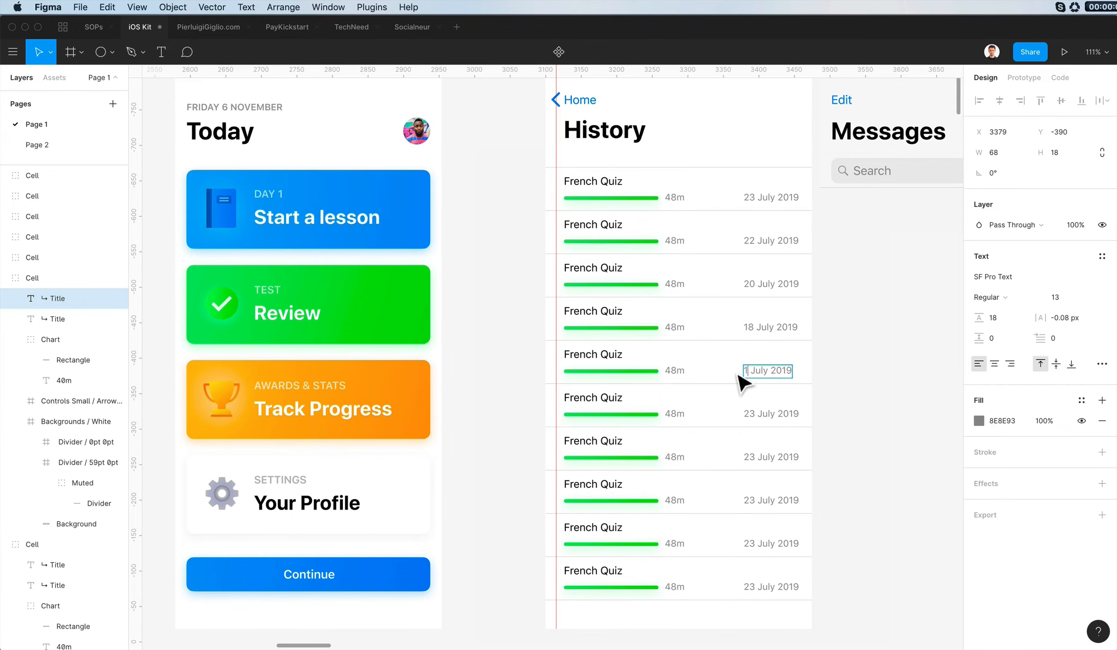
text(15)
key(Escape)
click(760, 422)
double_click(755, 414)
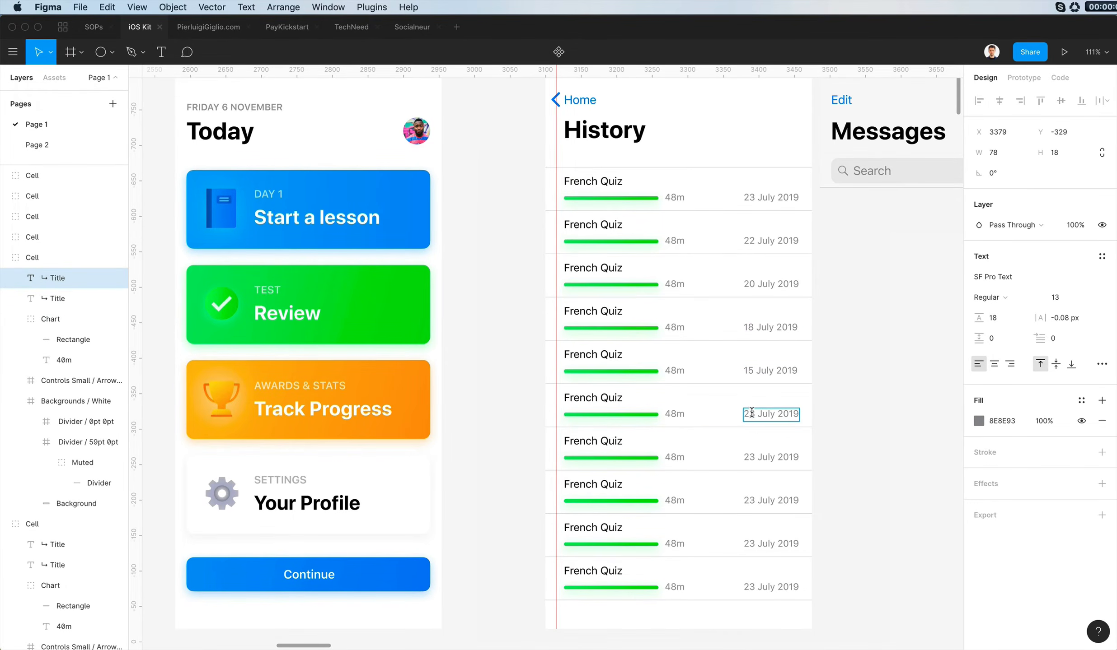
text(13)
click(812, 436)
- Change the seventh row's date to 12 July 2019 and the eighth row's date to 10 July 2019
double_click(756, 464)
double_click(755, 462)
drag(749, 459, 735, 459)
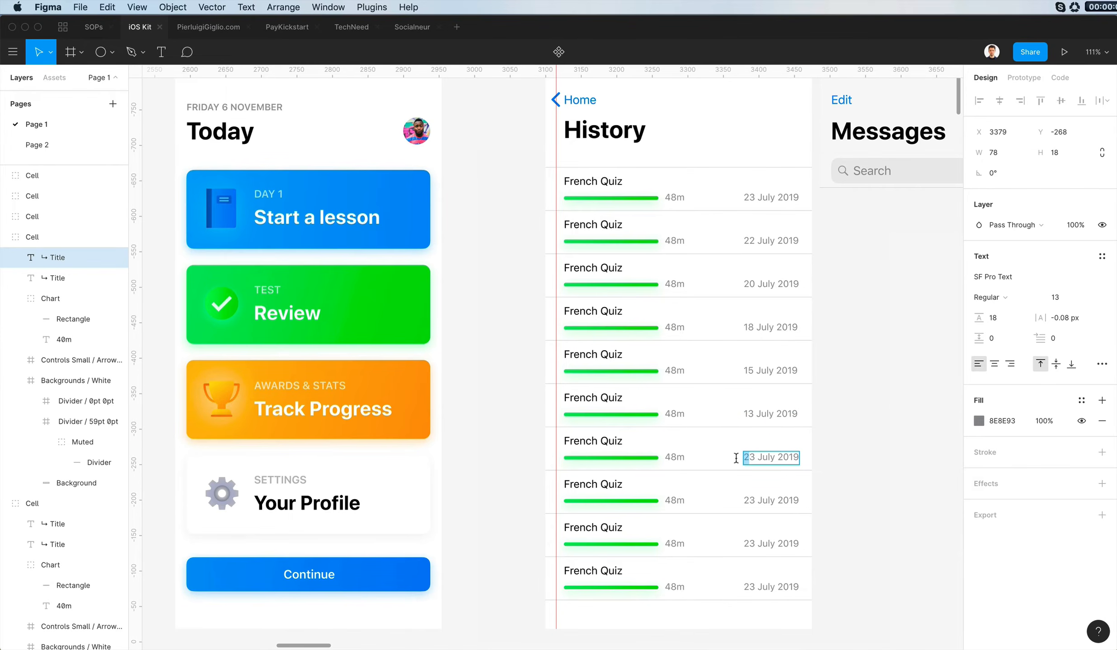
text(13)
key(BackSpace)
text(2)
click(949, 461)
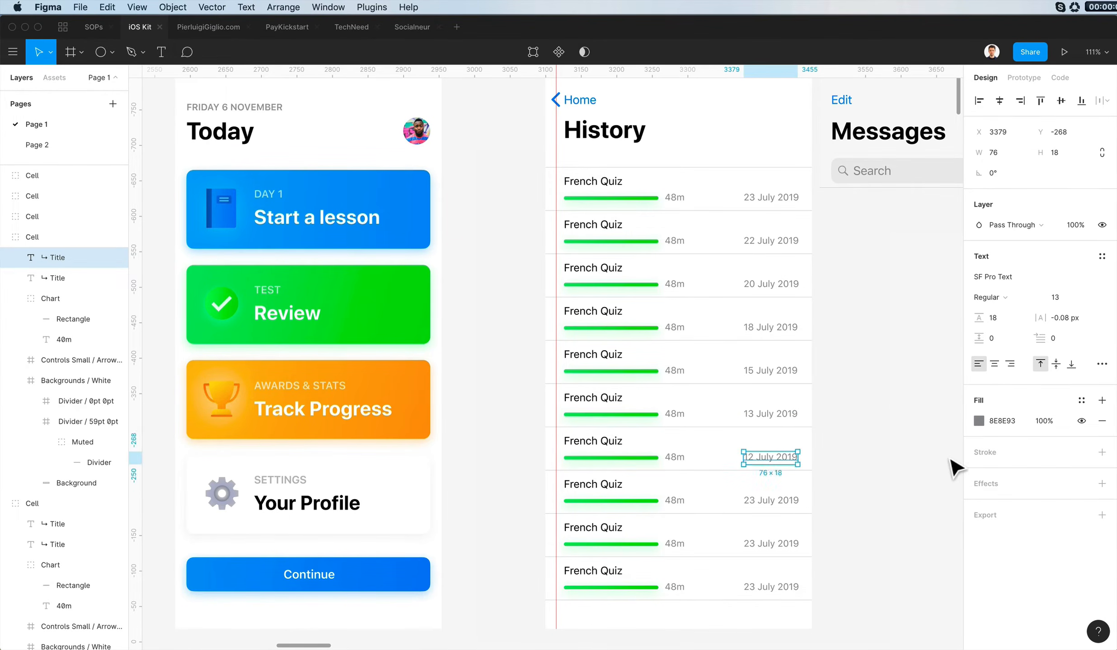
double_click(757, 504)
double_click(756, 504)
drag(755, 501, 743, 498)
click(823, 522)
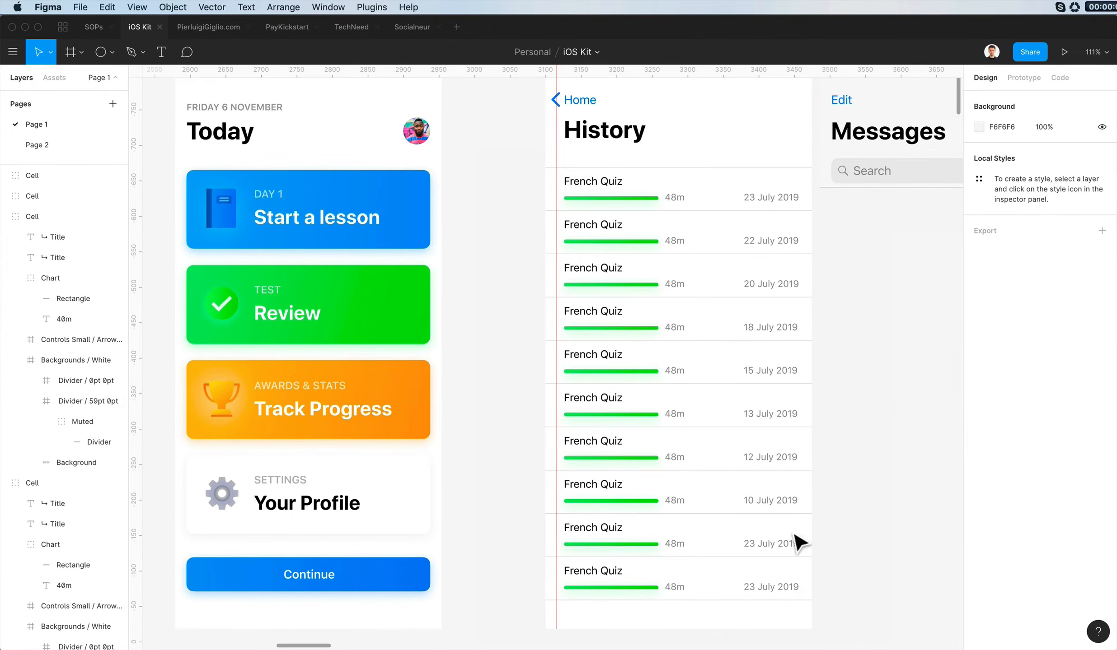
- Change the ninth row's date to 08 July 2019 and the tenth row's date to 06 July 2019
double_click(756, 546)
double_click(754, 546)
drag(755, 545, 736, 547)
text(08)
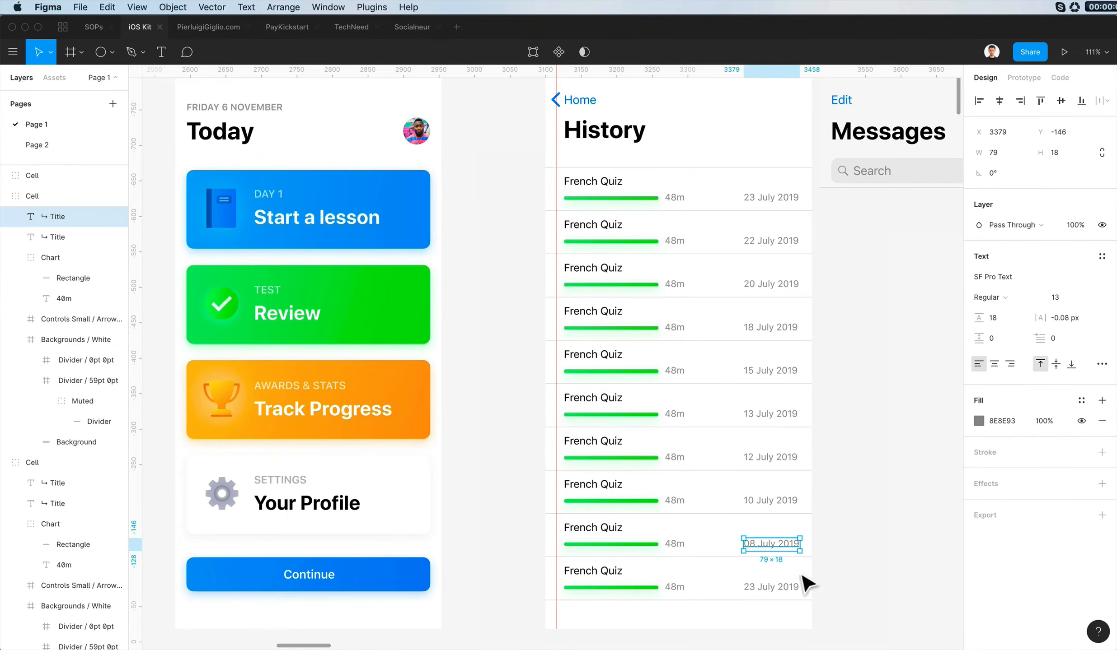
double_click(750, 586)
double_click(750, 586)
text(06)
click(900, 491)
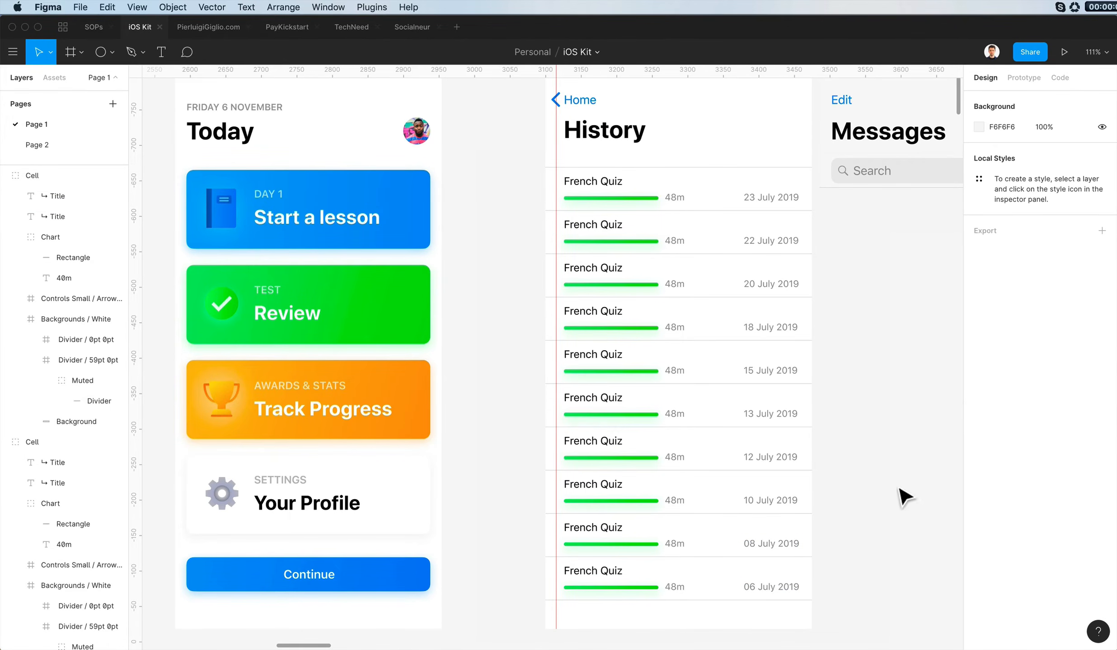
- Shorten the green progress bars of the second, third and fourth rows, making the second about 71 px and the fourth about 31 px wide
double_click(675, 244)
super+click(804, 239)
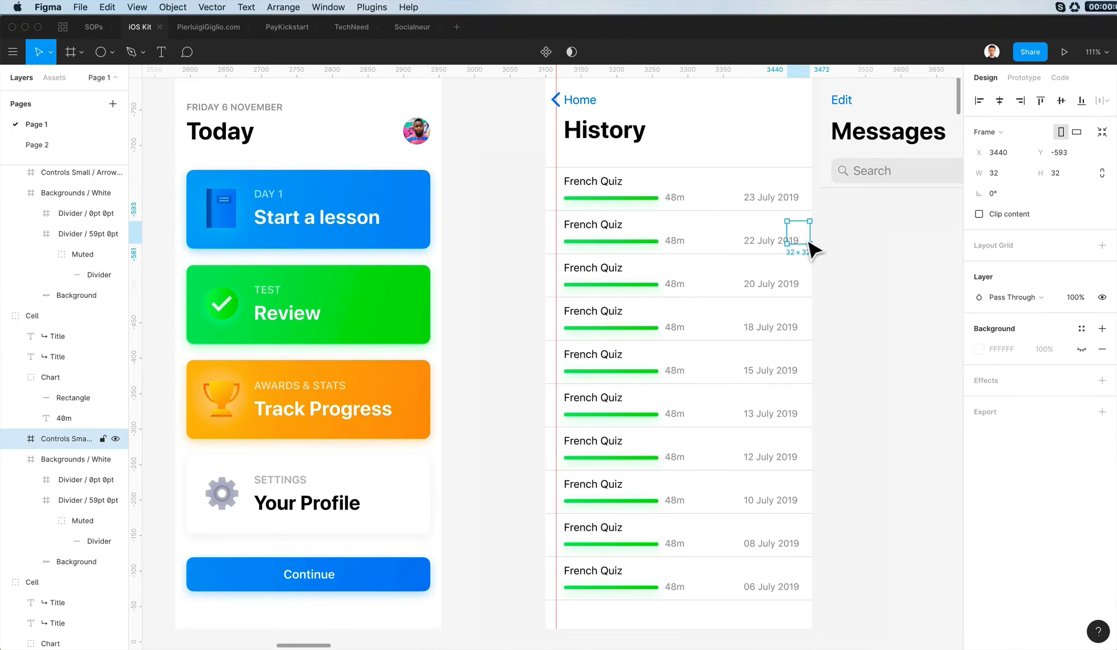
click(816, 243)
super+click(655, 242)
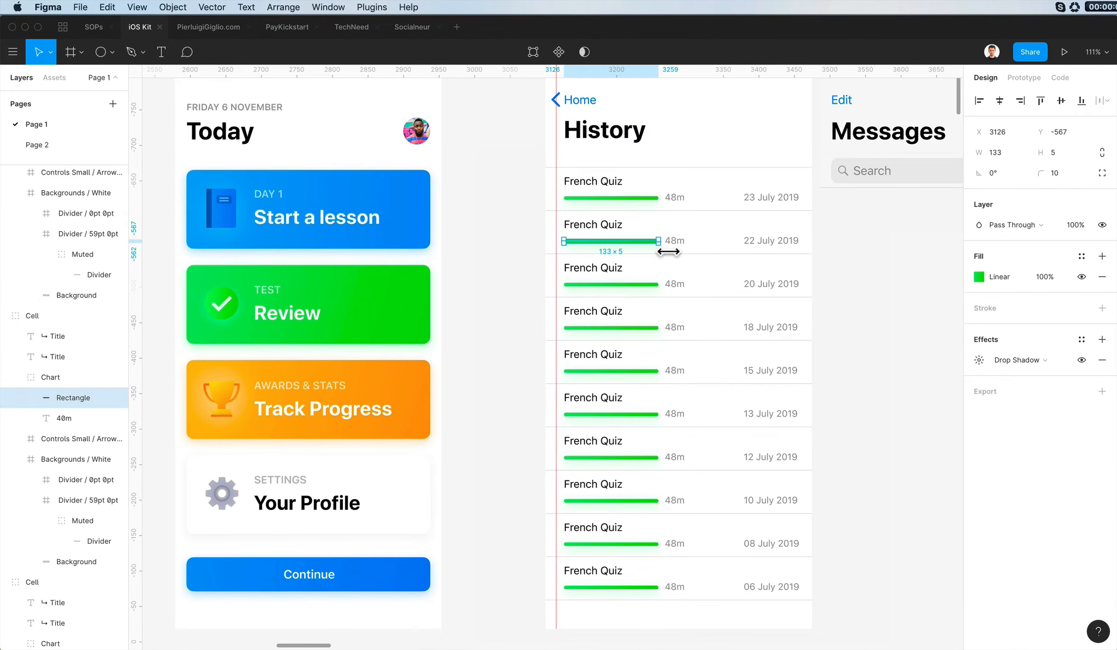
super+click(630, 286)
drag(586, 295, 586, 295)
super+click(628, 328)
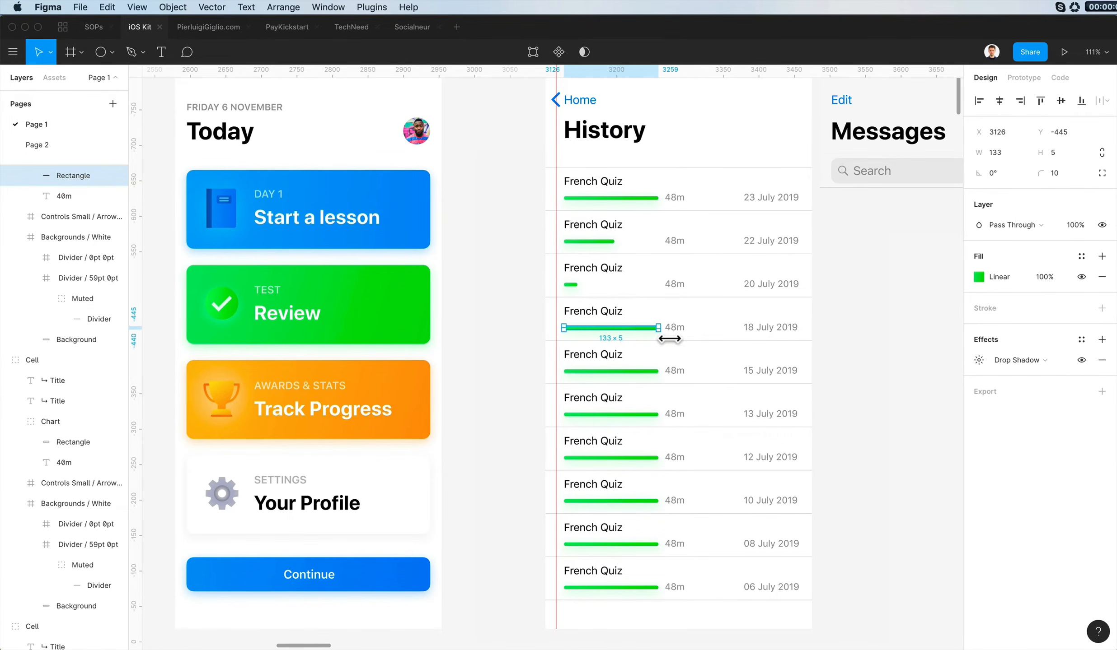
- Shorten the progress bars of the fifth, sixth and seventh rows to differing lengths, with the fifth about 104 px wide
super+click(616, 371)
drag(635, 381, 644, 381)
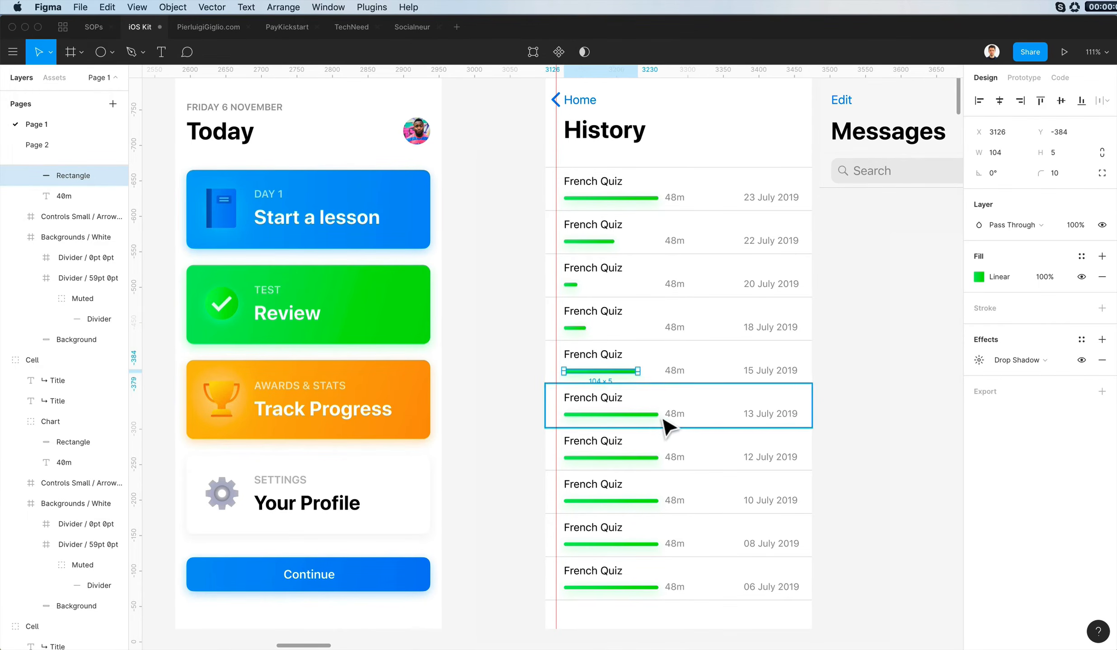
super+click(659, 416)
drag(627, 423, 601, 424)
super+click(659, 458)
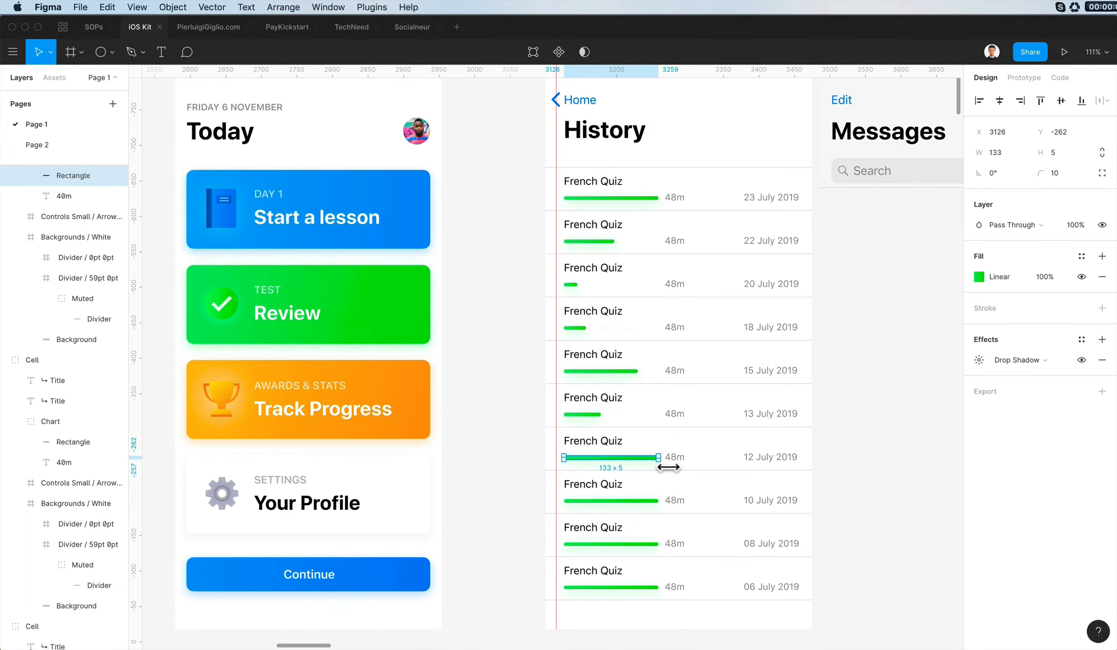
- Shorten the progress bars of the eighth, ninth and tenth rows to differing lengths, with the ninth about 19 px wide
super+click(652, 501)
drag(658, 501, 609, 511)
super+click(653, 544)
drag(658, 544, 583, 555)
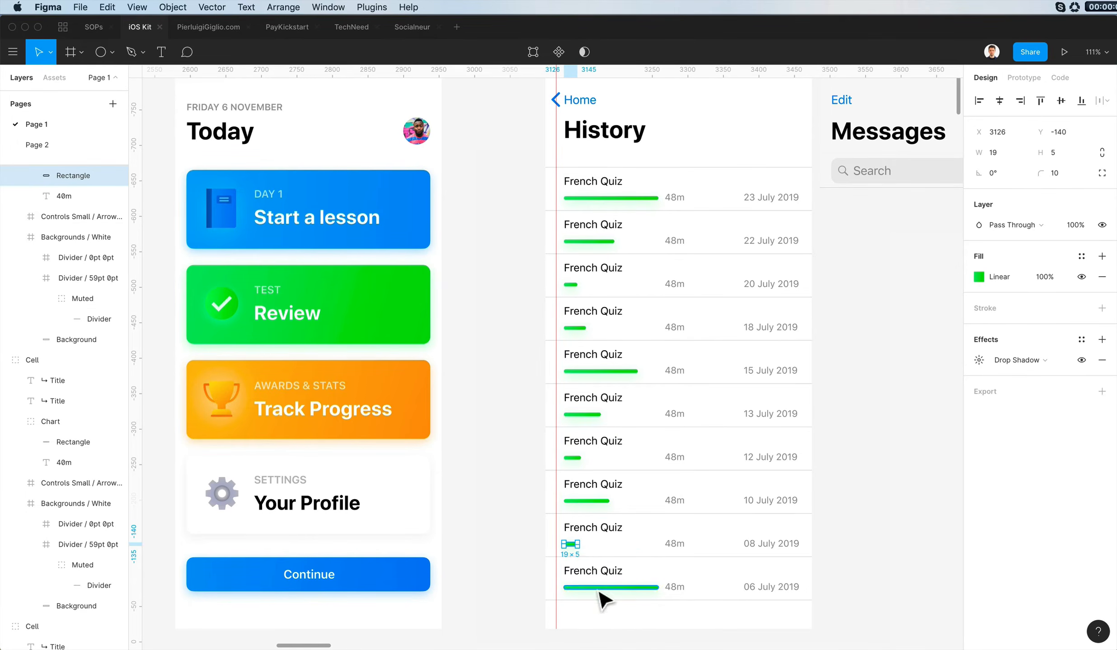
super+click(652, 588)
drag(658, 587, 626, 602)
click(710, 641)
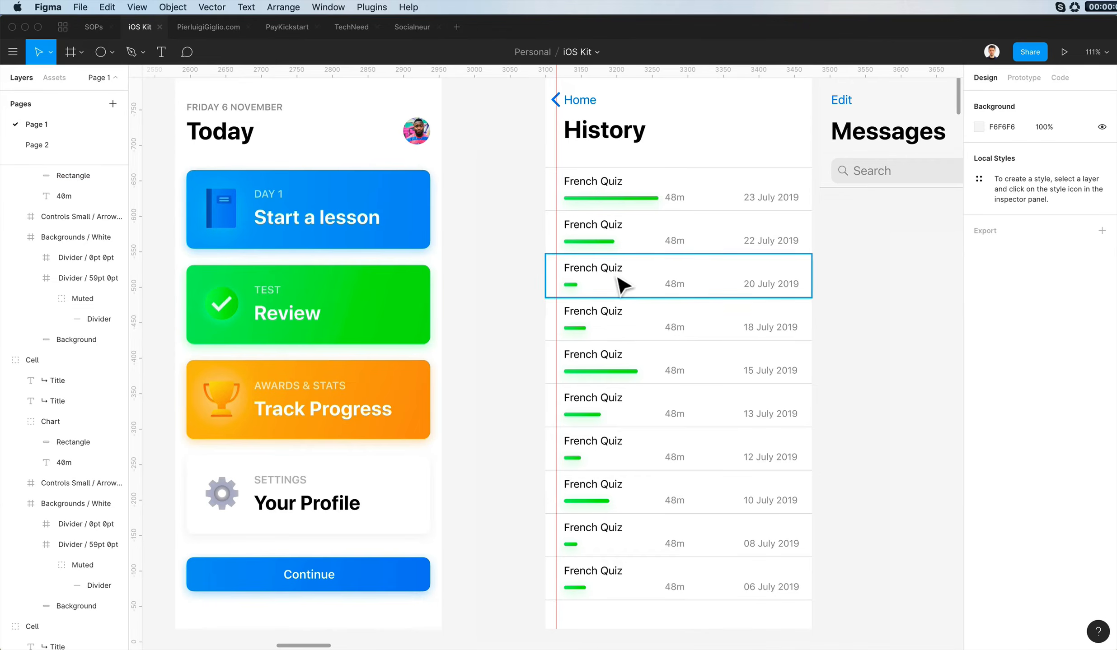
- Set the durations of the second, third and fourth rows to 33m, 9m and 13m
super+click(670, 241)
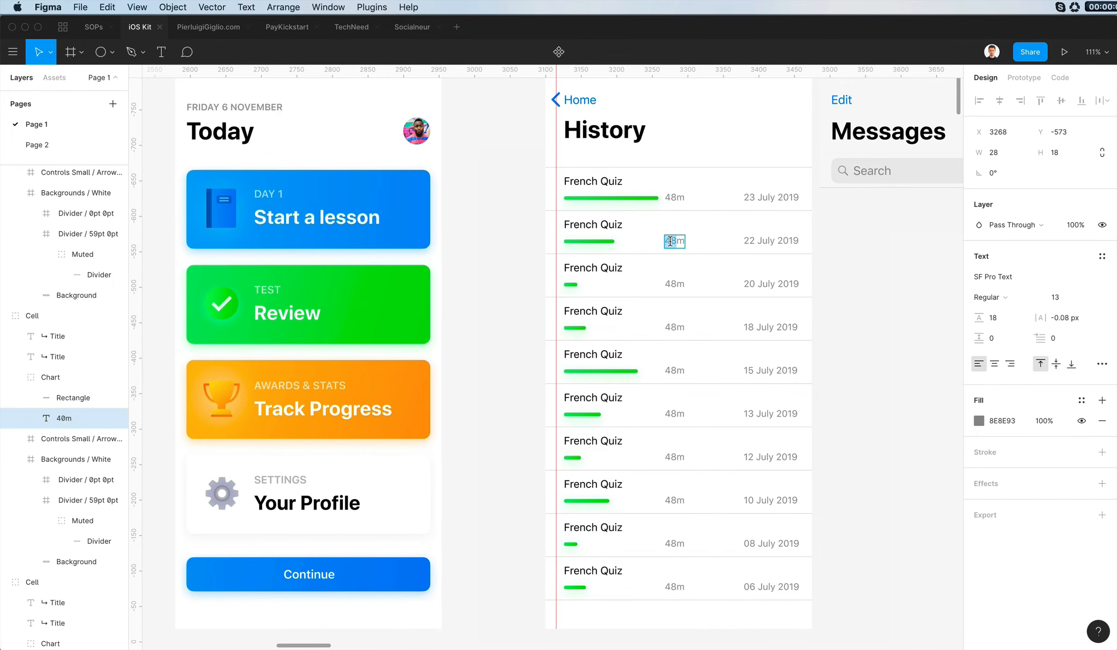
text(33)
scroll(872, 275, right, 1)
click(871, 273)
super+double_click(663, 280)
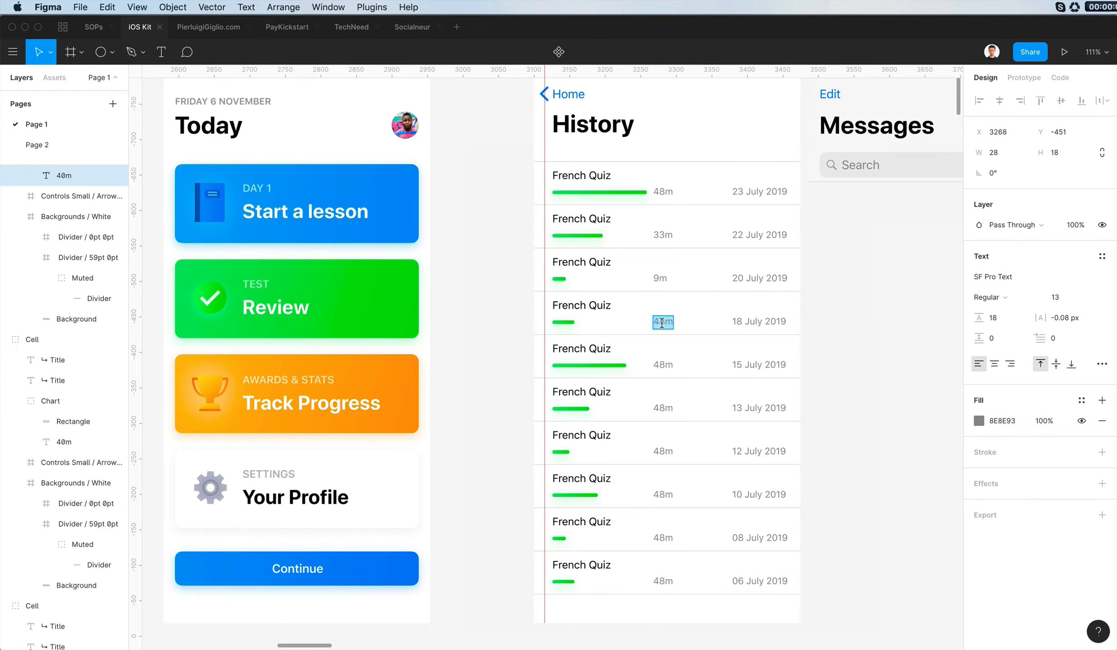
text(3)
key(Escape)
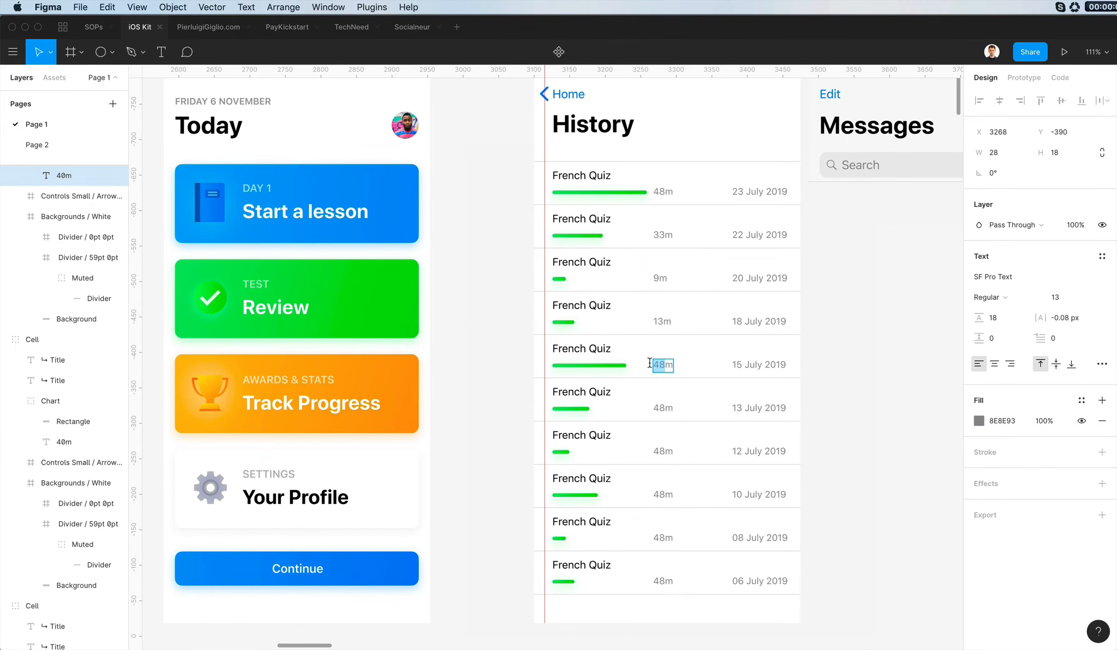
- Set the durations of the fifth to tenth rows to 39m, 26m, 18m, 28m, 13m and 16m
super+double_click(663, 409)
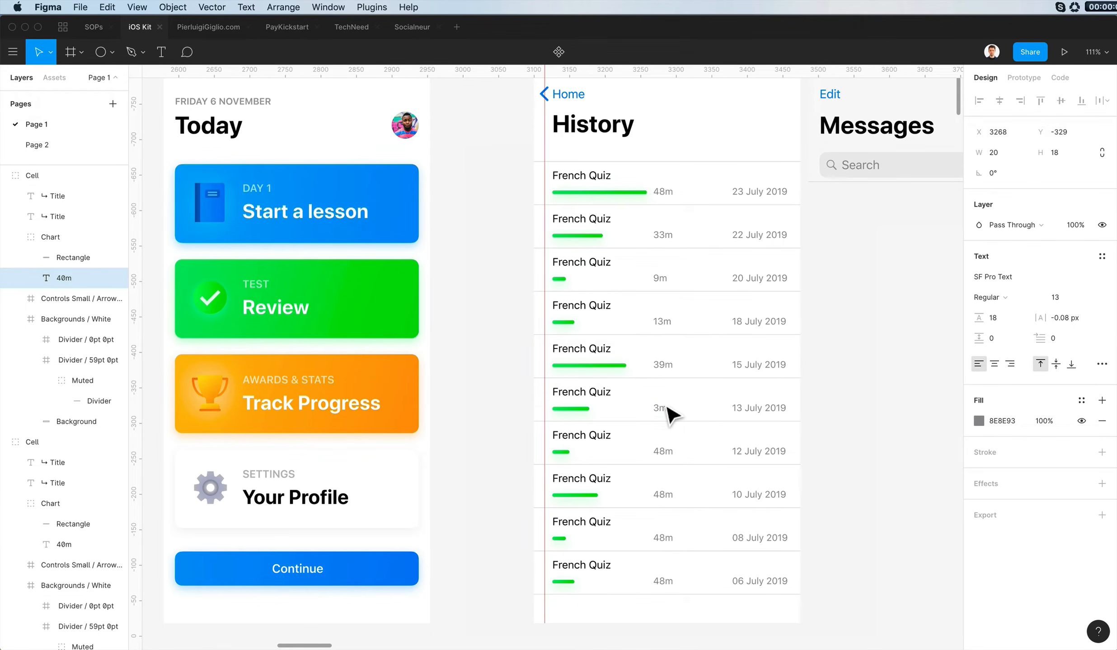
super+click(658, 447)
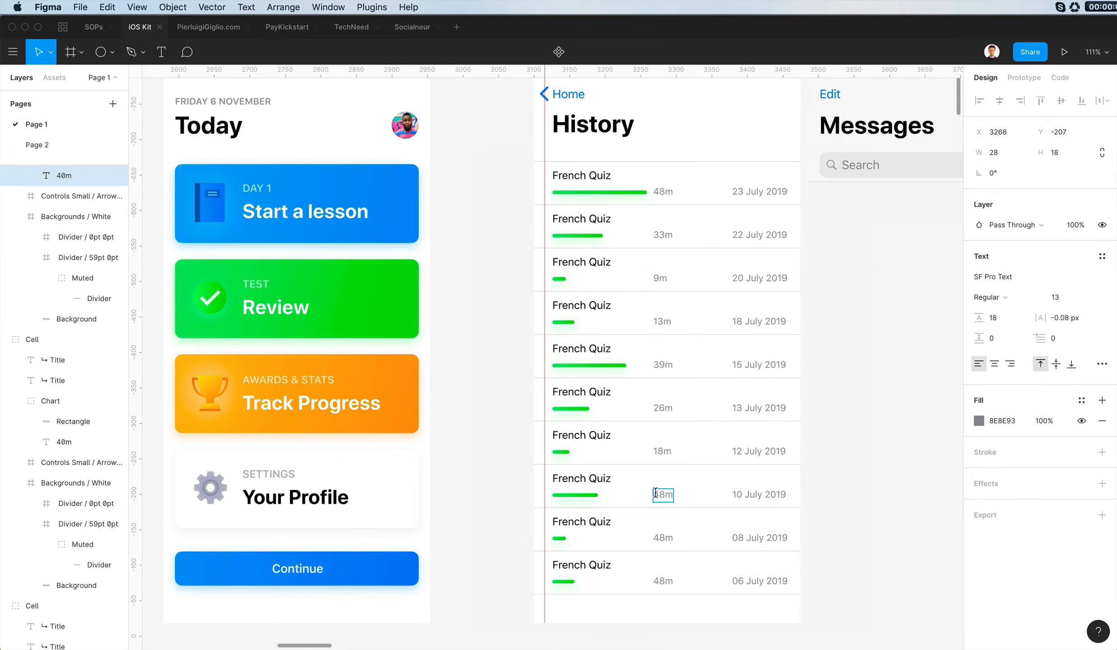
super+click(663, 540)
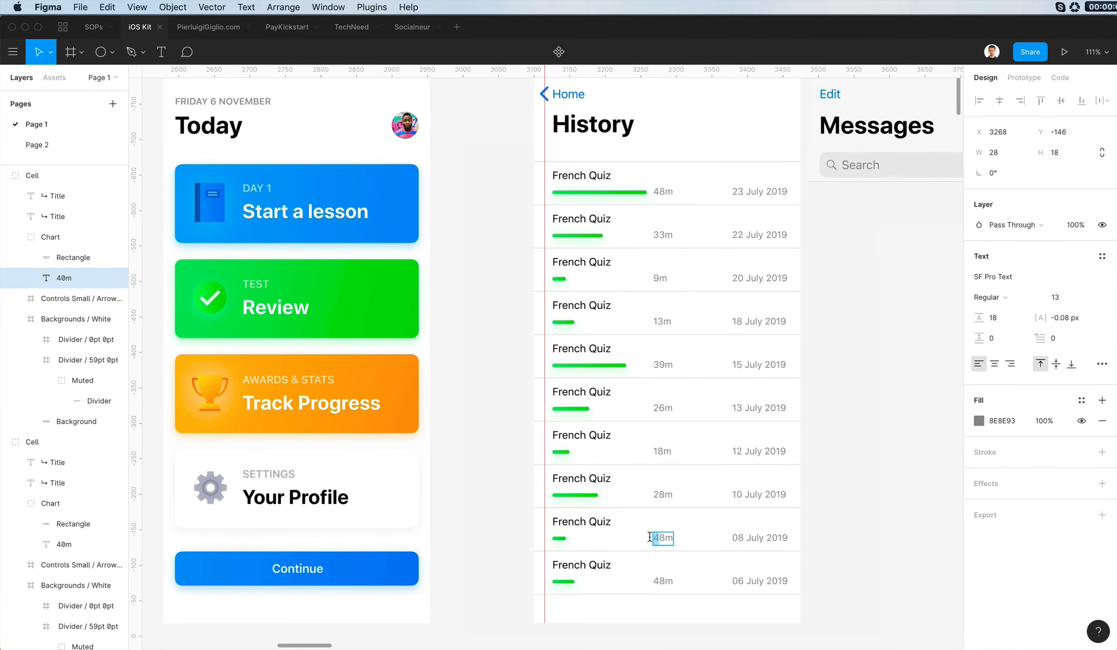
super+click(668, 587)
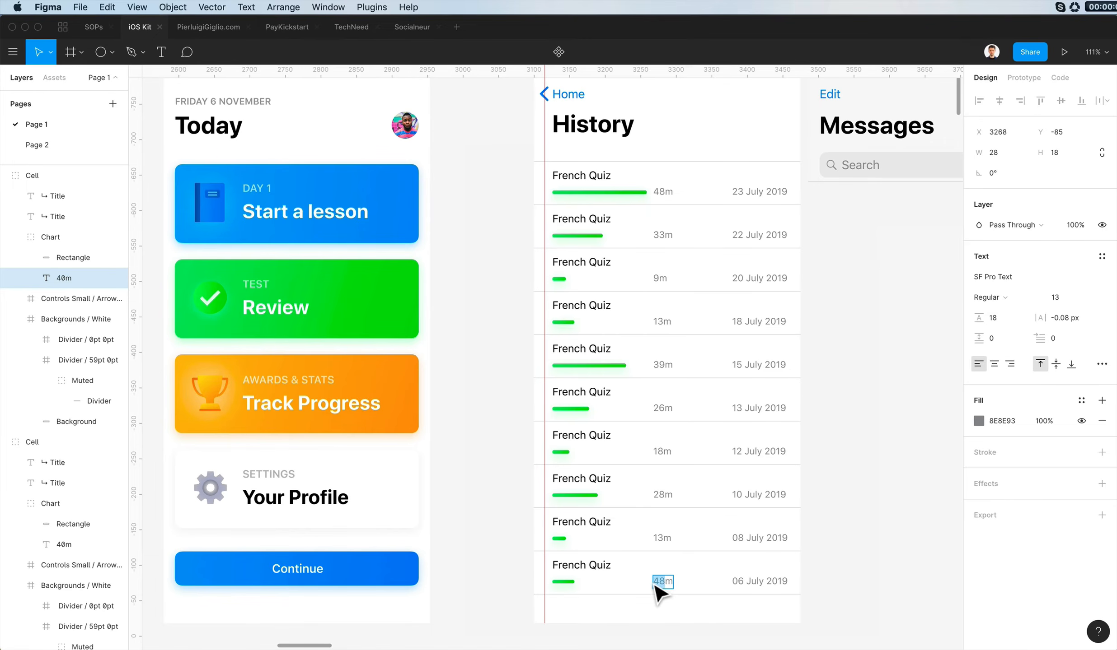
click(872, 307)
- Move the duration labels of rows two to four beside the ends of their bars, at X 3206, 3154 and 3166
scroll(923, 277, up, 2)
scroll(667, 242, up, 5)
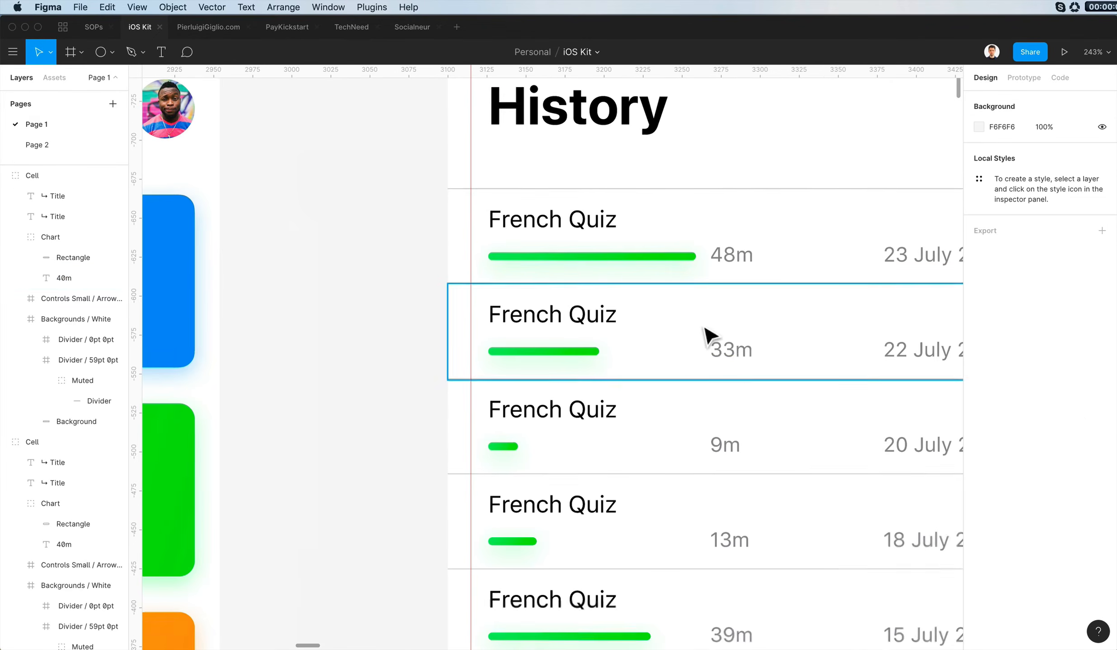
super+click(739, 358)
drag(744, 366, 587, 361)
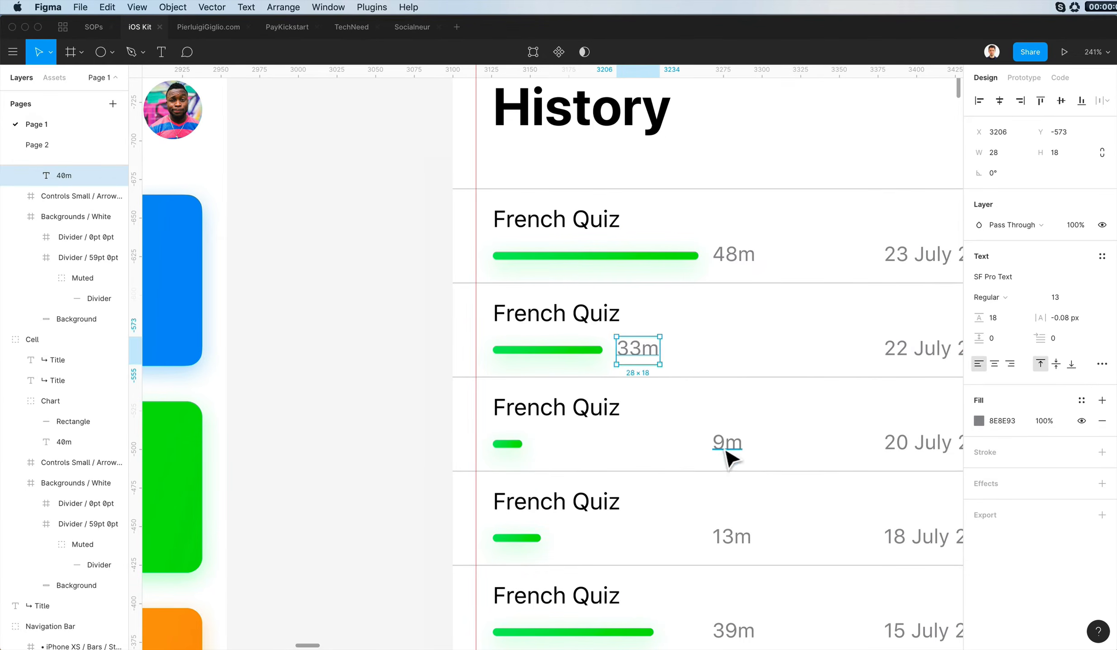
drag(730, 453, 513, 450)
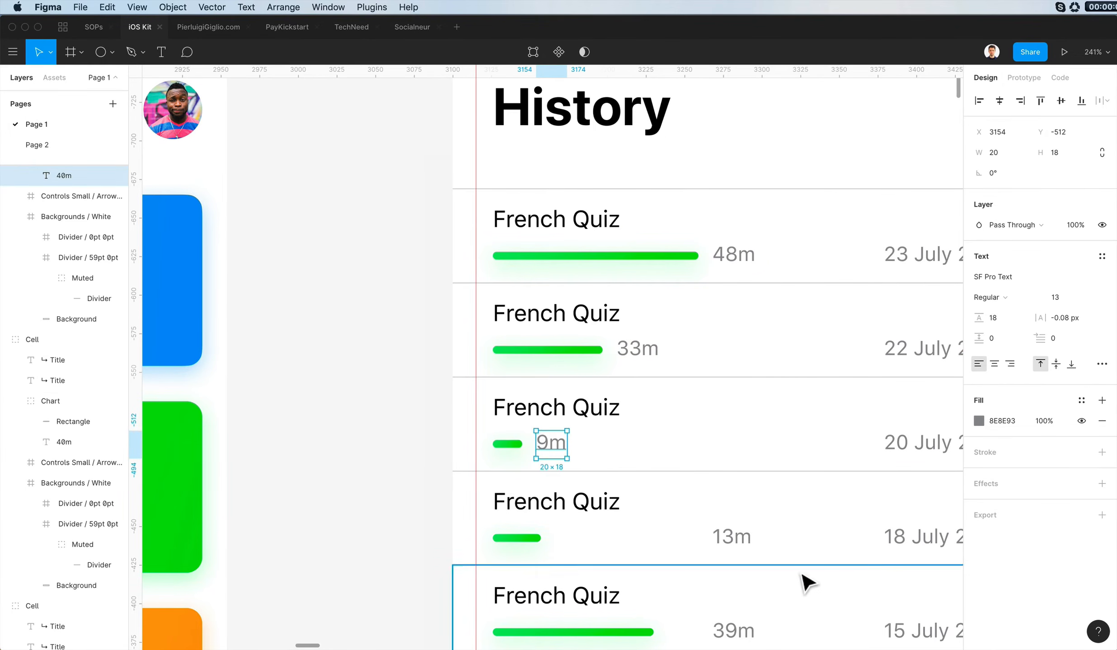
drag(732, 538, 525, 548)
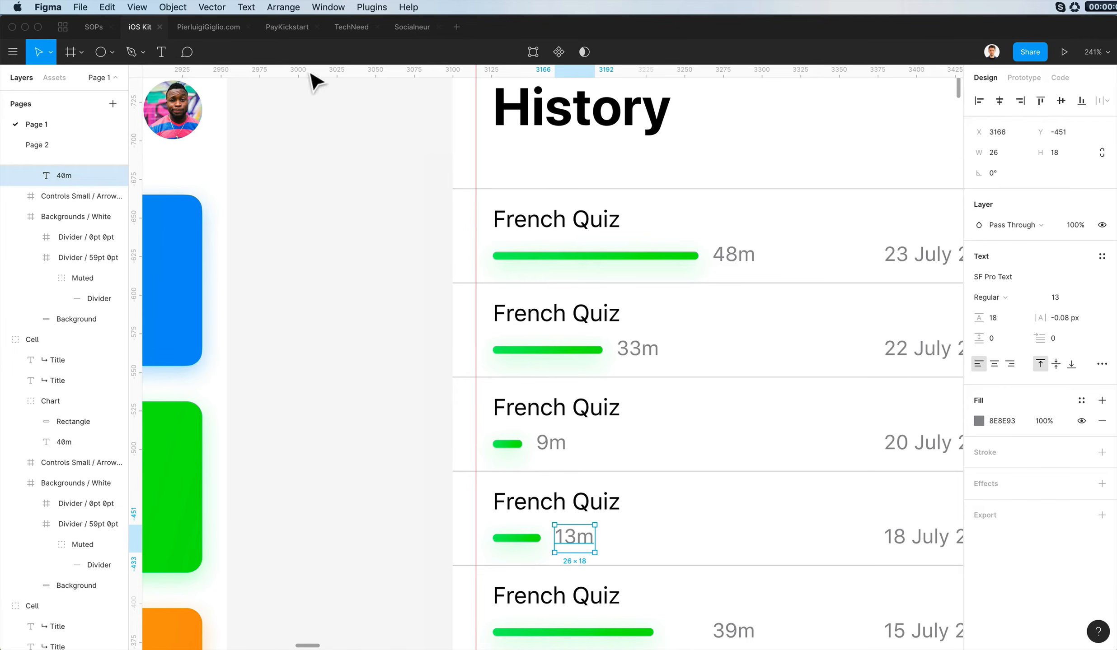
- Move the 39m, 26m and 18m labels beside the ends of their bars, with 26m at X 3187 and 18m at X 3159
scroll(737, 433, down, 5)
drag(738, 433, 708, 453)
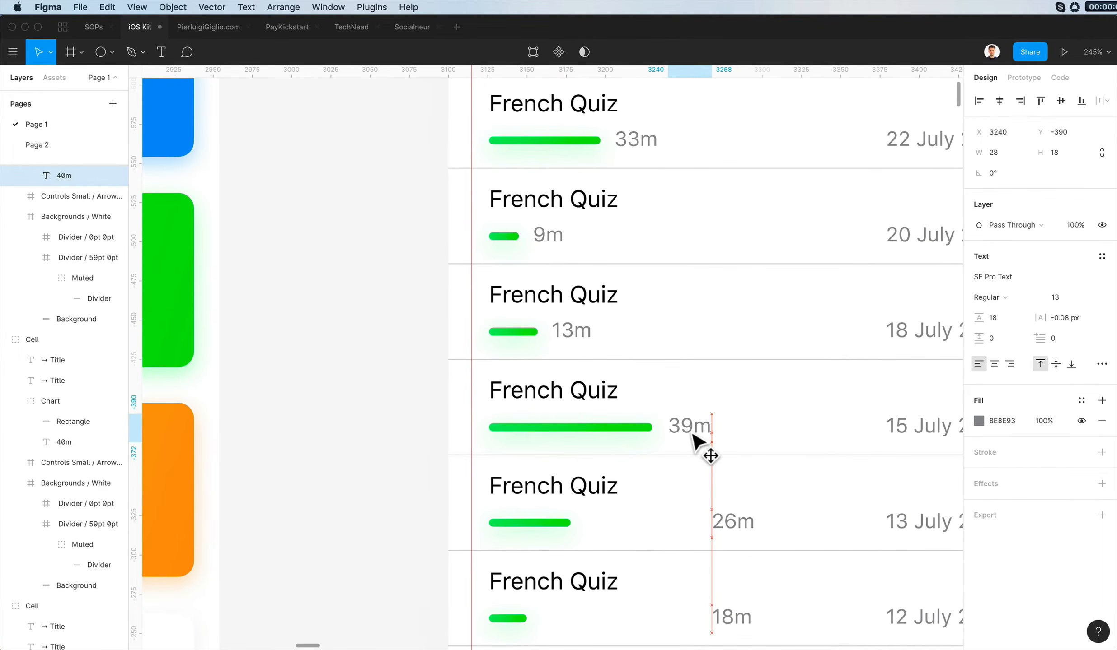
drag(748, 527, 619, 528)
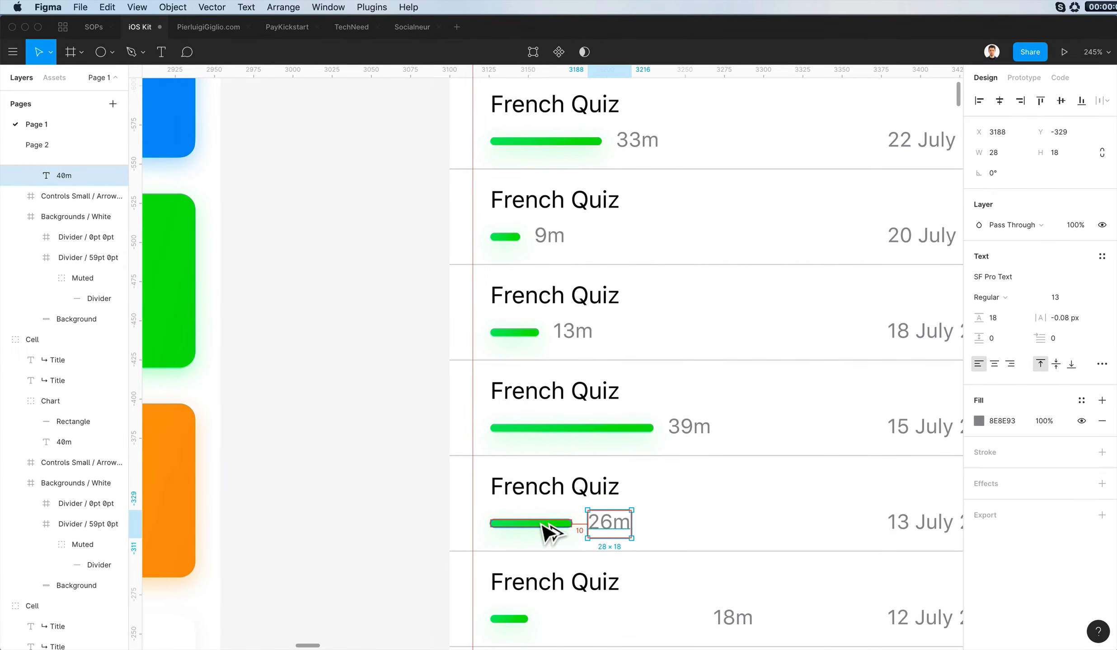
scroll(773, 362, down, 4)
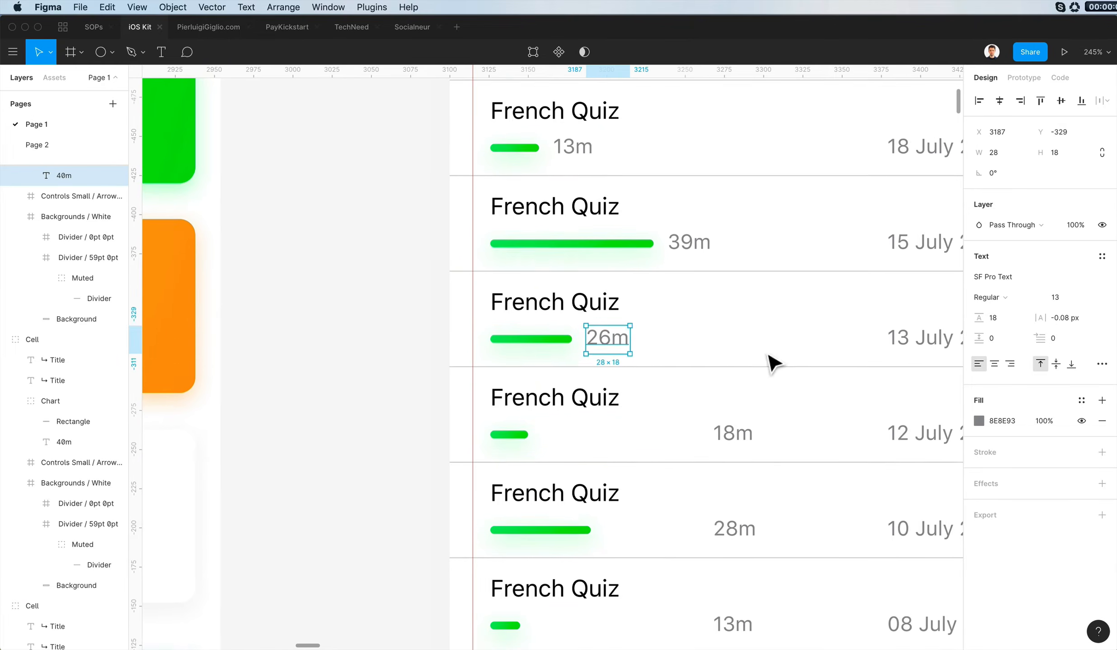
drag(750, 448, 578, 447)
key(Right)
key(Right)
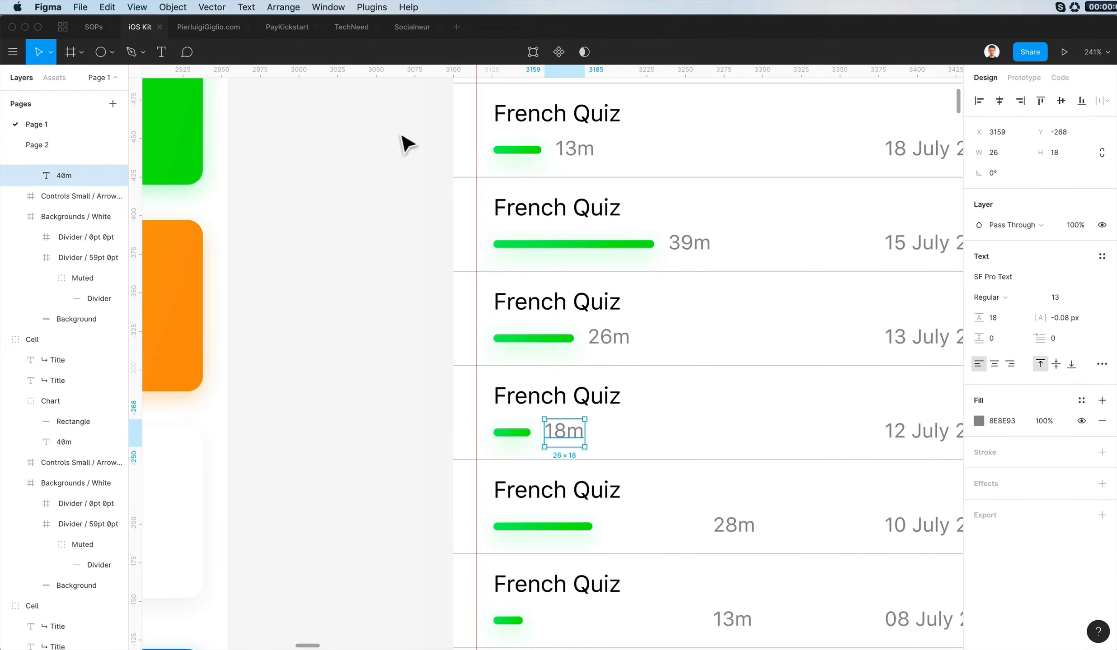
- Move the duration labels of the last three rows beside the ends of their bars, with the ninth row's at X 3154
drag(735, 530, 544, 536)
scroll(738, 451, down, 2)
scroll(741, 429, down, 5)
drag(746, 401, 568, 419)
scroll(632, 406, down, 2)
scroll(633, 407, left, 2)
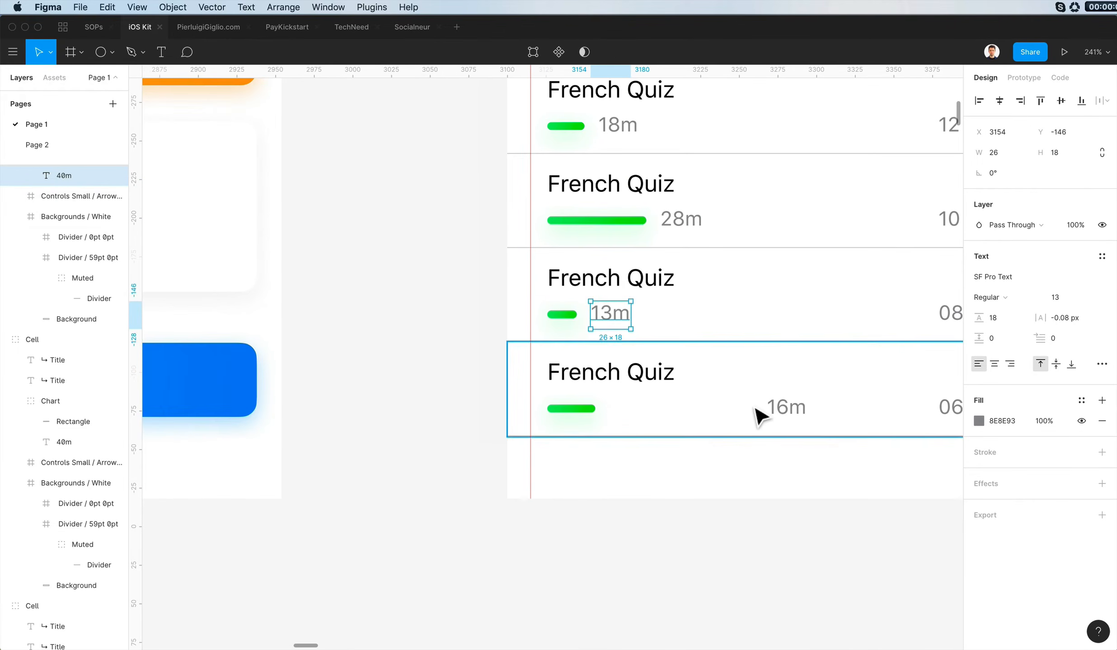
drag(765, 413, 588, 418)
click(656, 541)
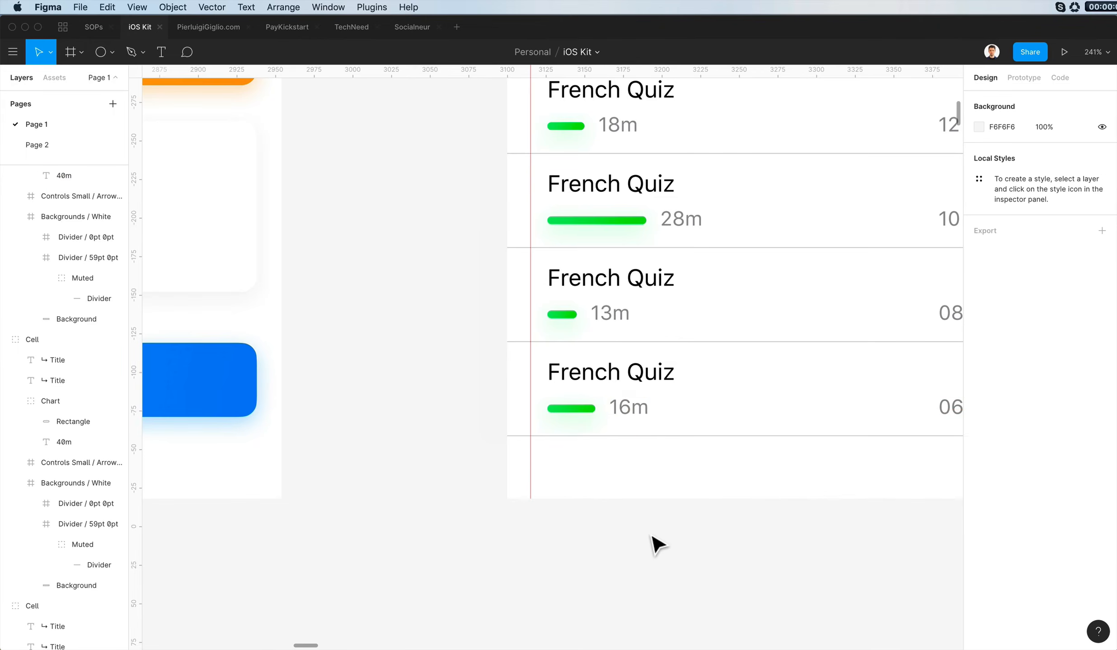
- Change the second row's title to "Grammar Blast" and copy the title text
scroll(655, 540, down, 5)
double_click(651, 250)
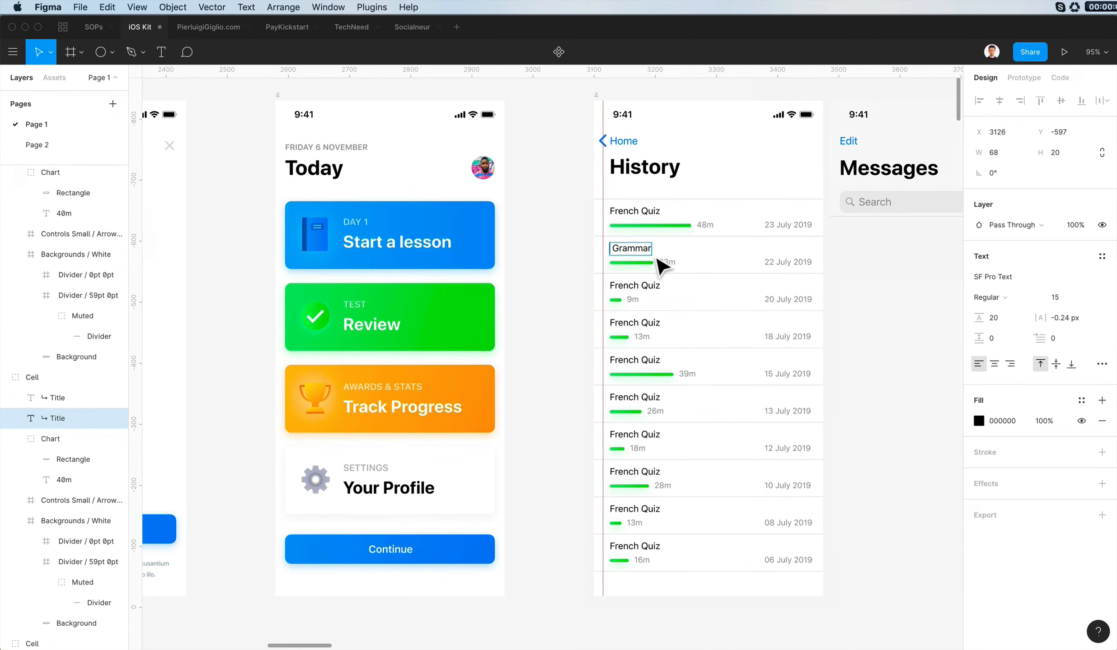
key(super+a)
key(super+c)
scroll(652, 253, down, 2)
click(634, 407)
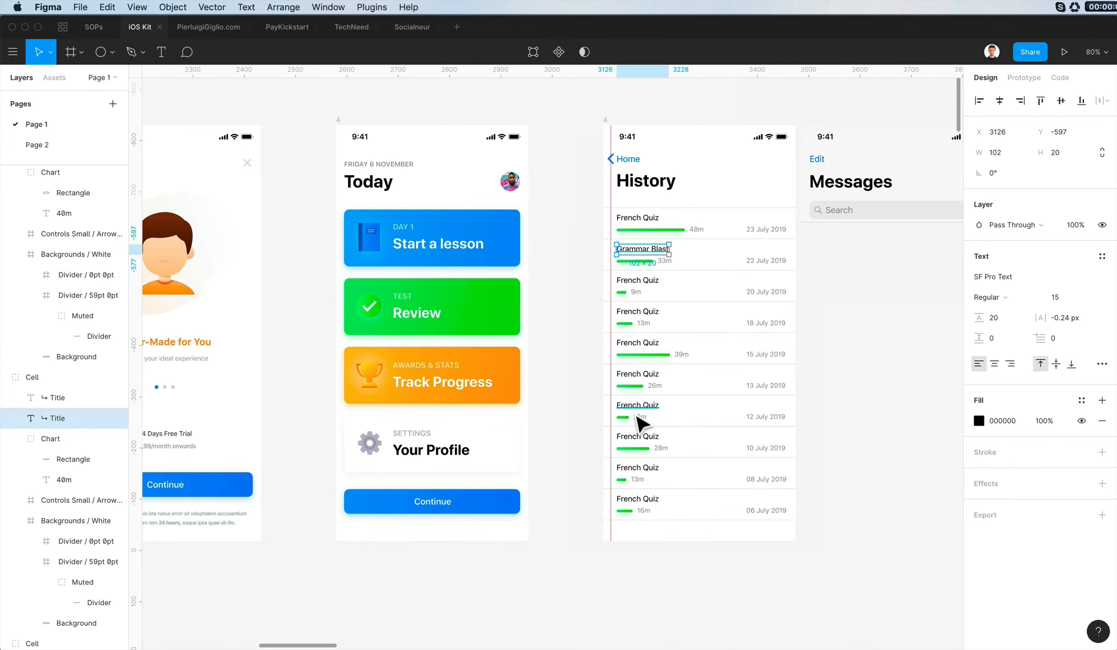
- Set the seventh row's title to the copied "Grammar Blast" and change the third row's title to "Verbs 101"
double_click(635, 408)
key(super+v)
scroll(633, 411, down, 4)
scroll(629, 394, up, 5)
double_click(672, 262)
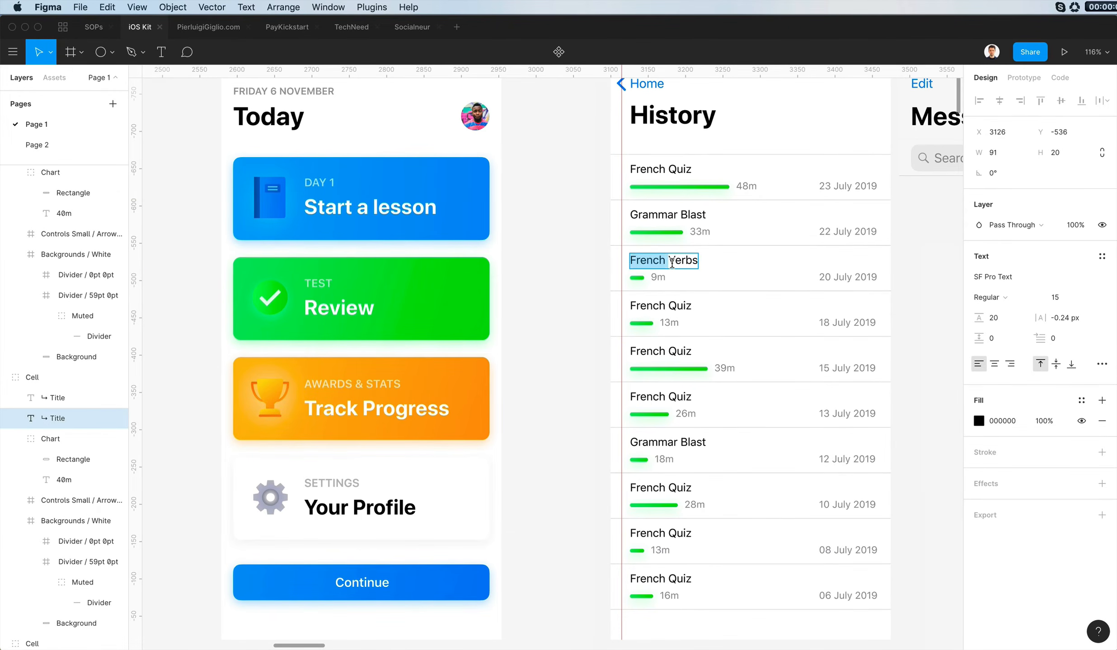
scroll(655, 275, left, 2)
click(585, 327)
- Change the fourth row's title to "Pronouns" and the fifth row's title to "IELTS Test"
super+click(775, 305)
scroll(776, 305, right, 2)
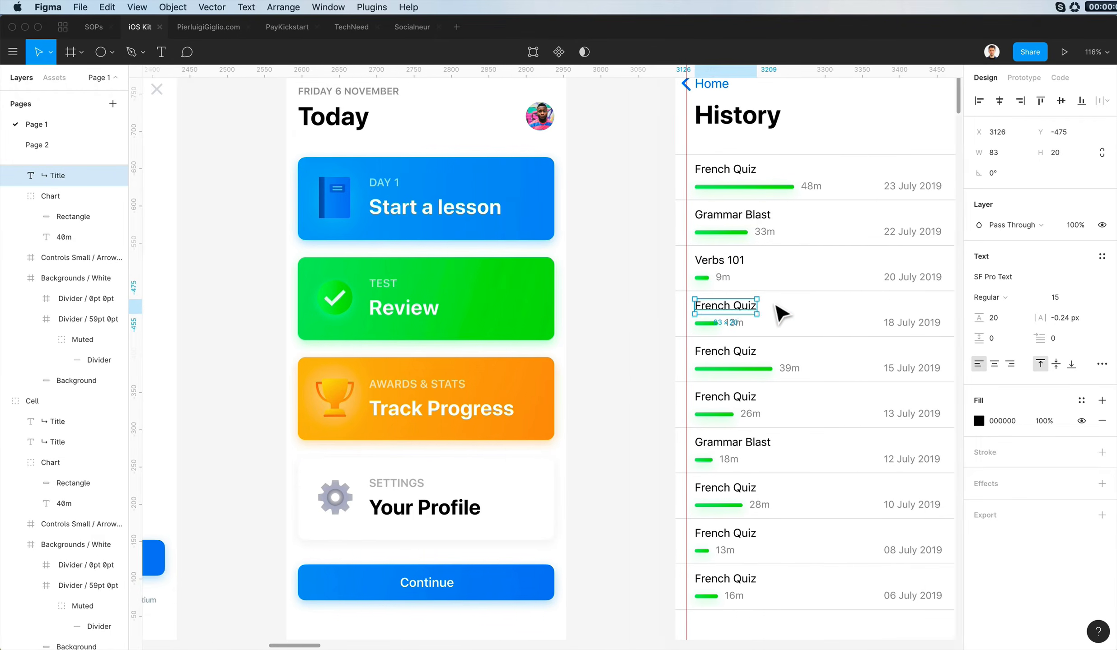
key(Return)
text(Pronouns)
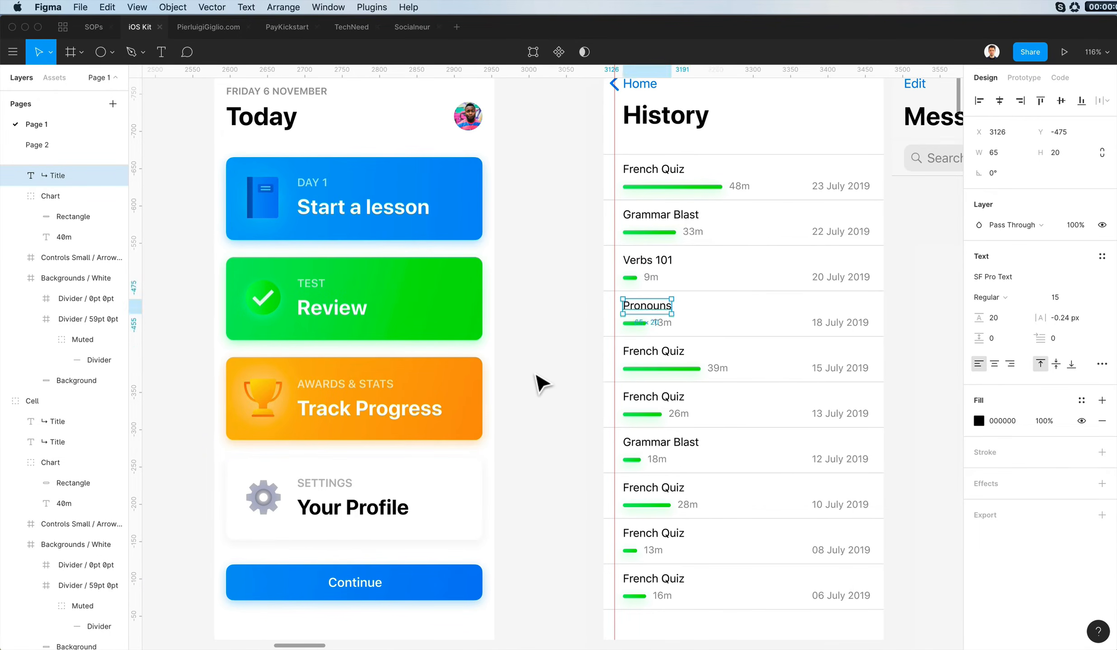
scroll(541, 384, right, 2)
click(640, 365)
double_click(632, 355)
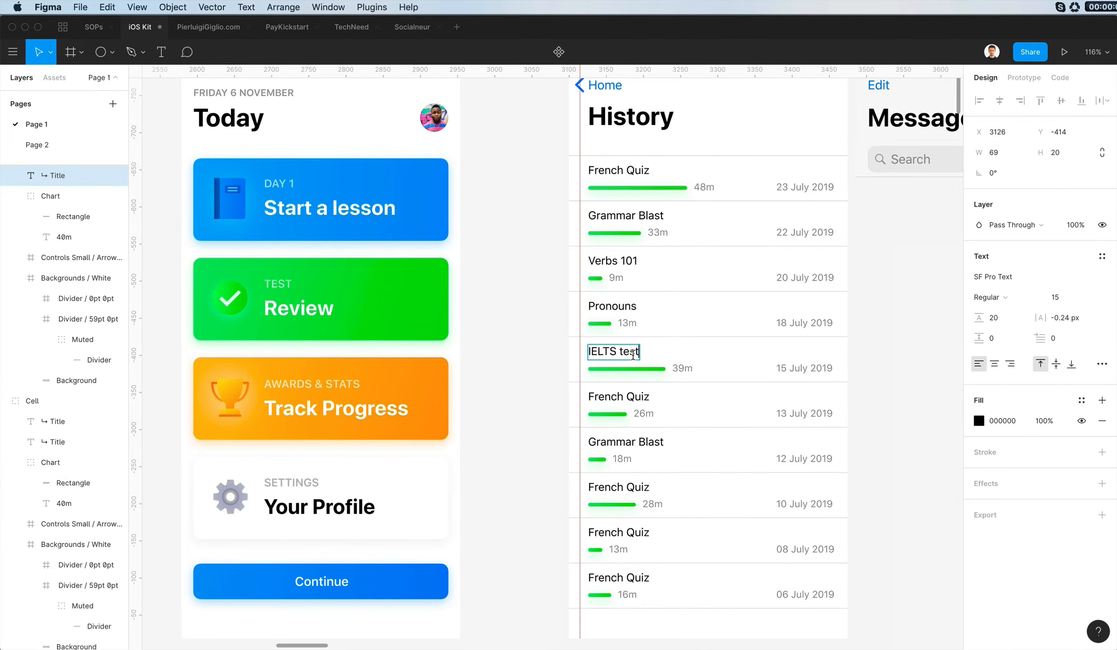
- Change the sixth row's title to "Adjectives II" and the last row's title to "Adjectives I"
click(646, 401)
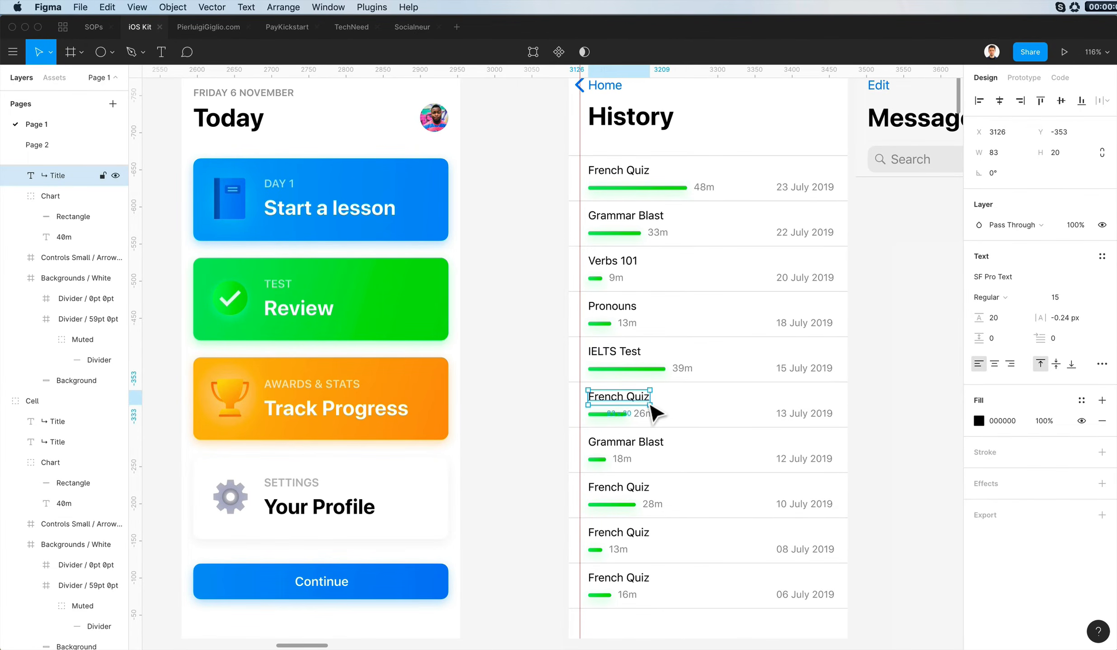
double_click(645, 398)
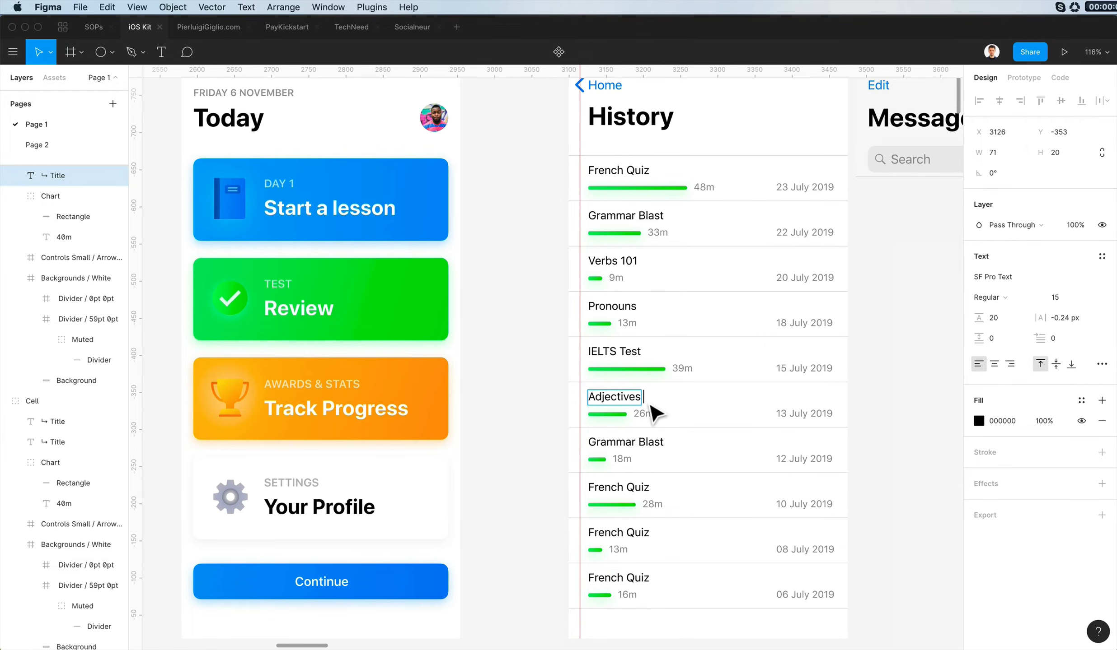
double_click(629, 578)
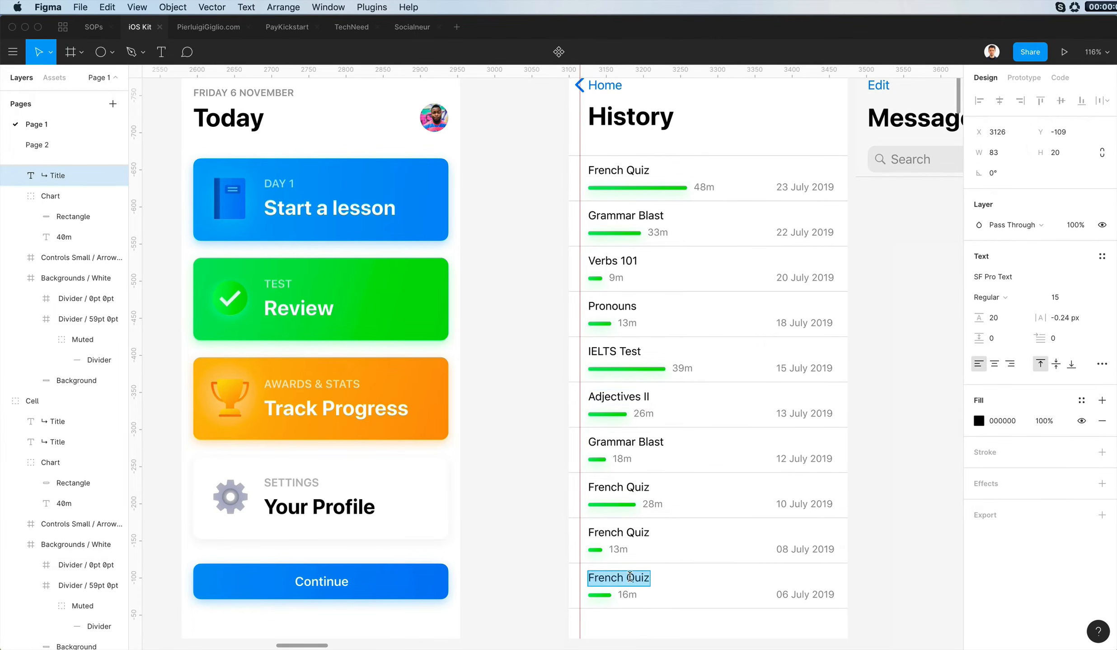
key(Escape)
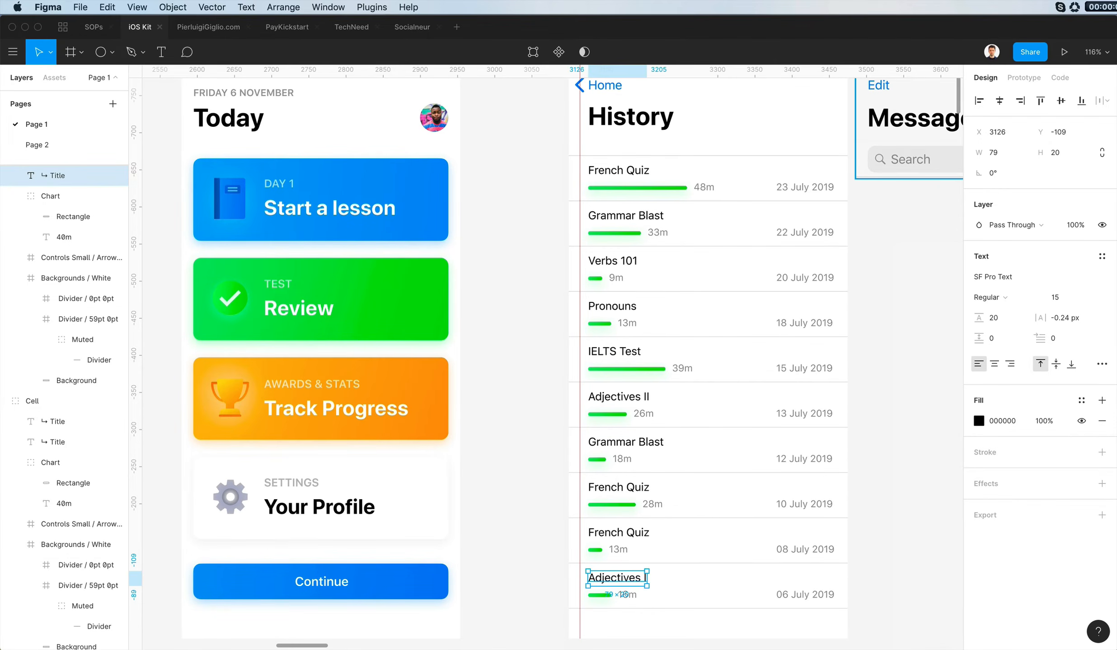
- Change the ninth row's title to "Introduction to French" and the eighth row's title to "Advanced Vocabulary"
click(651, 537)
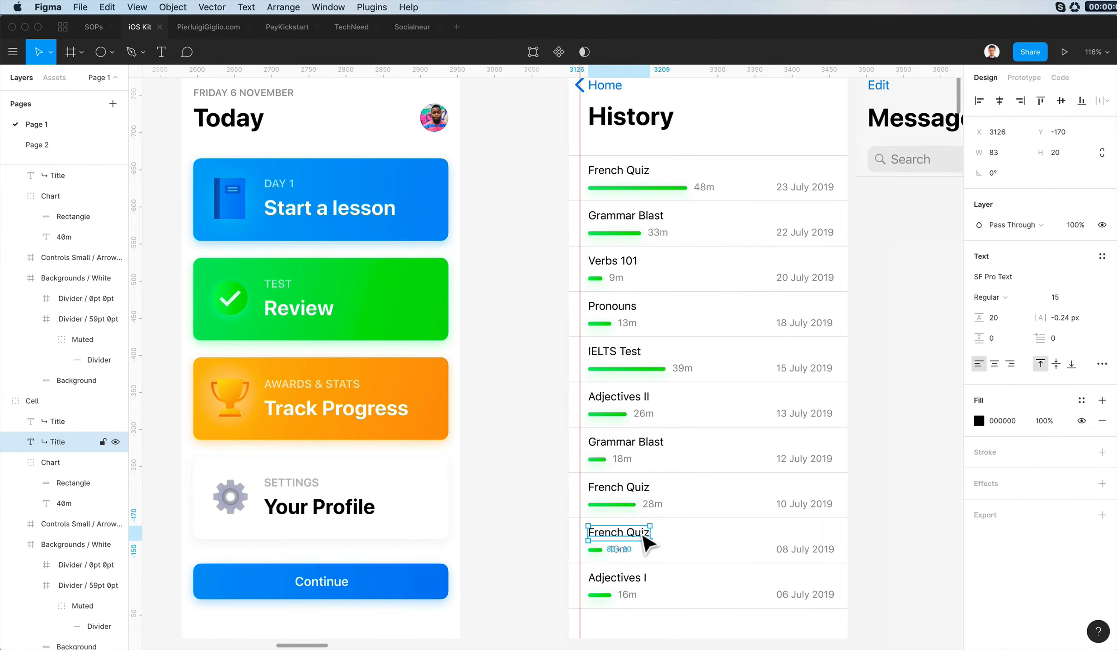
double_click(637, 531)
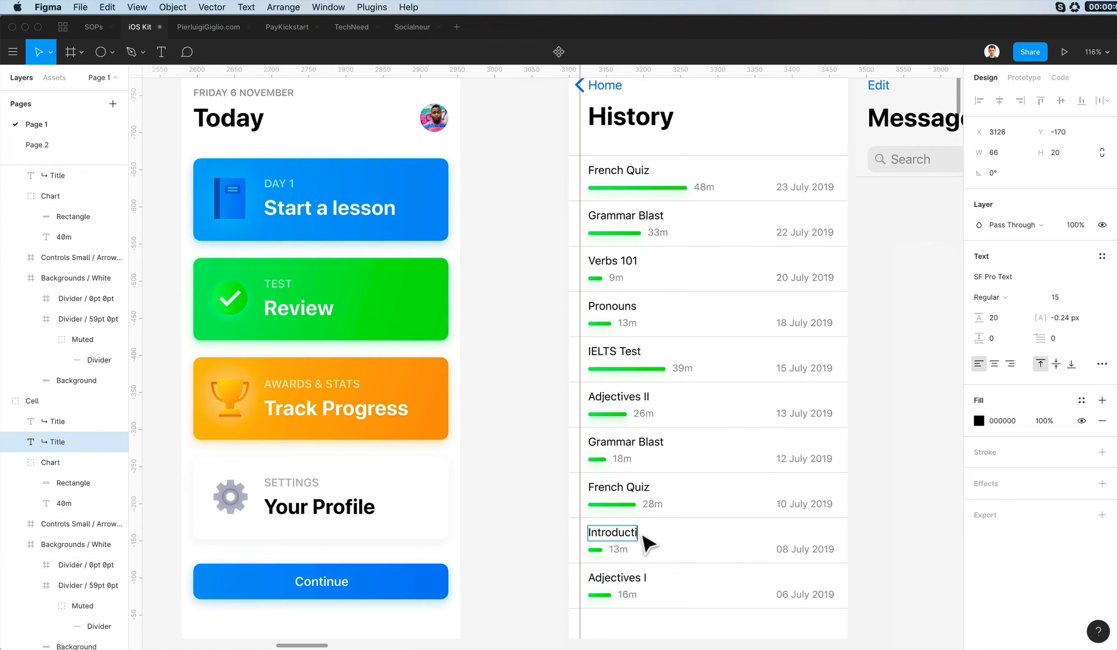
click(605, 492)
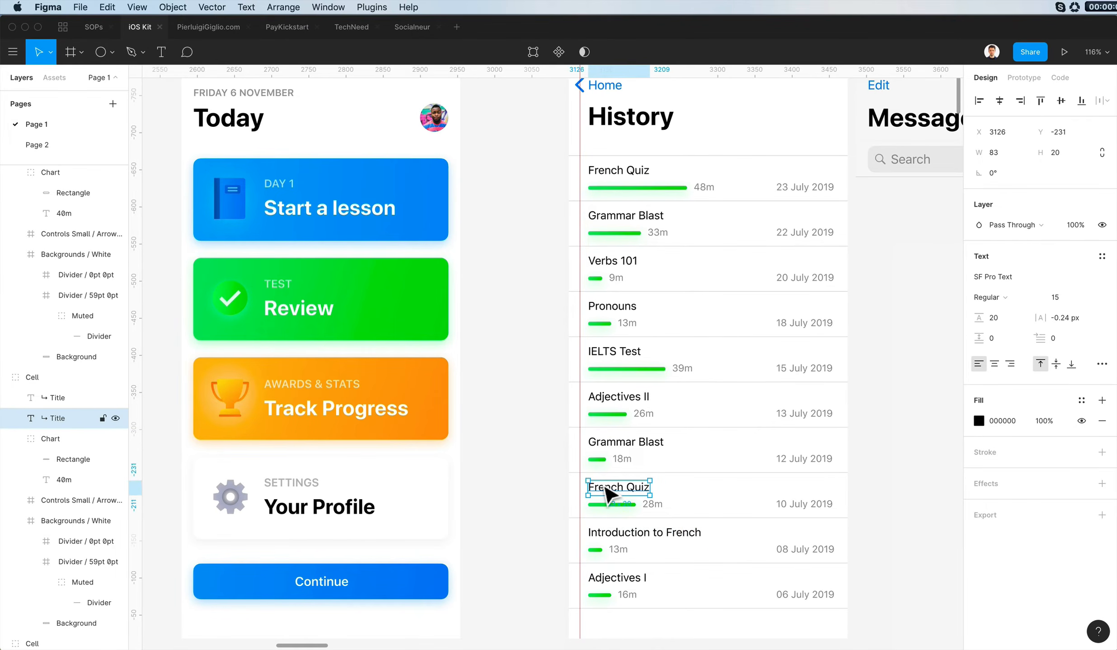
scroll(610, 495, right, 3)
double_click(600, 482)
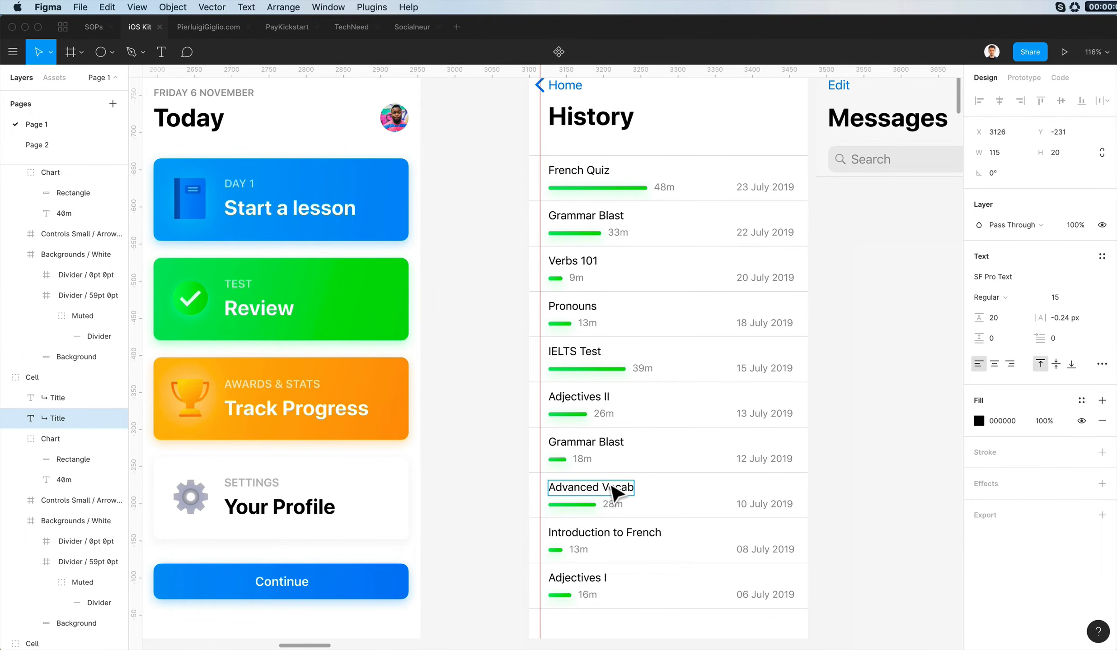
click(472, 486)
- Switch to the Nucleo icon app
scroll(492, 486, down, 3)
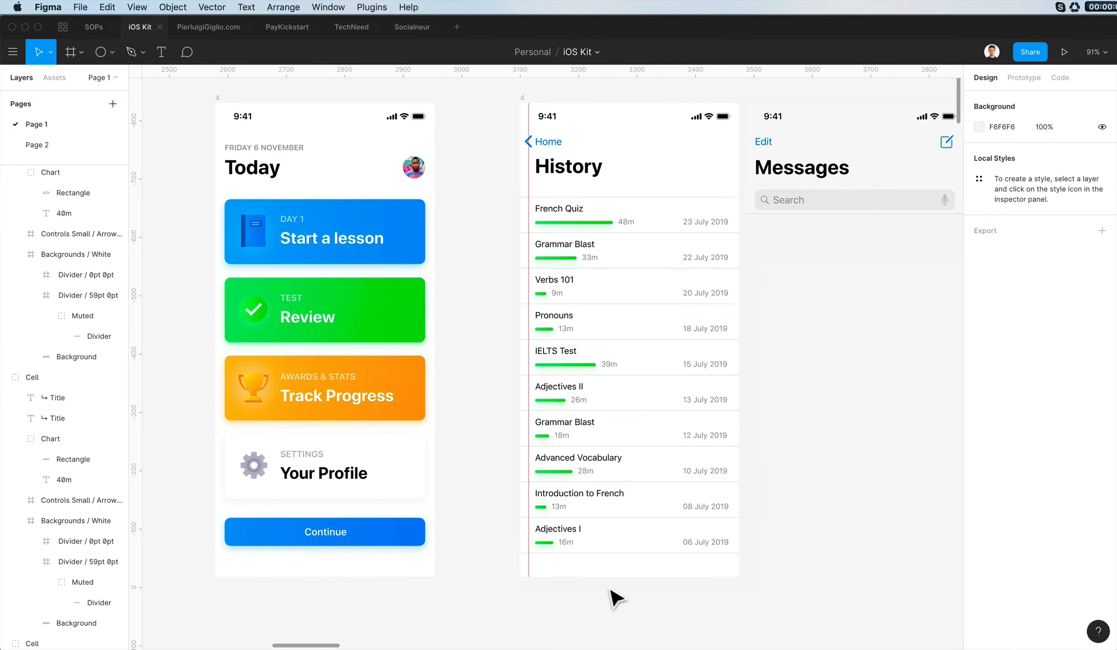
scroll(668, 177, up, 3)
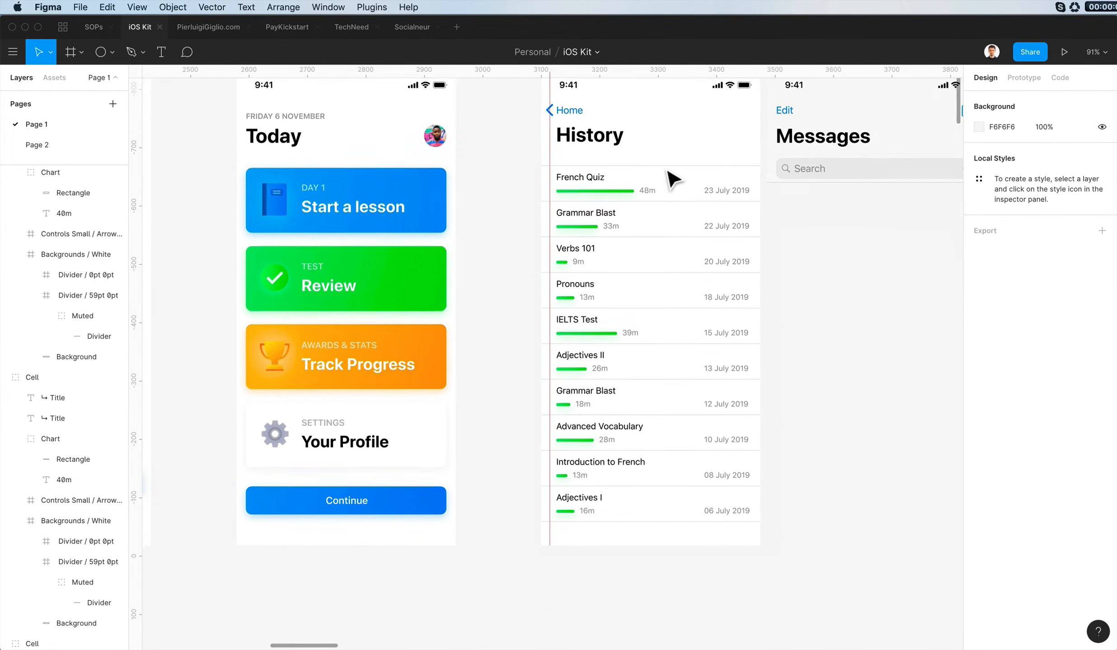
scroll(694, 238, up, 5)
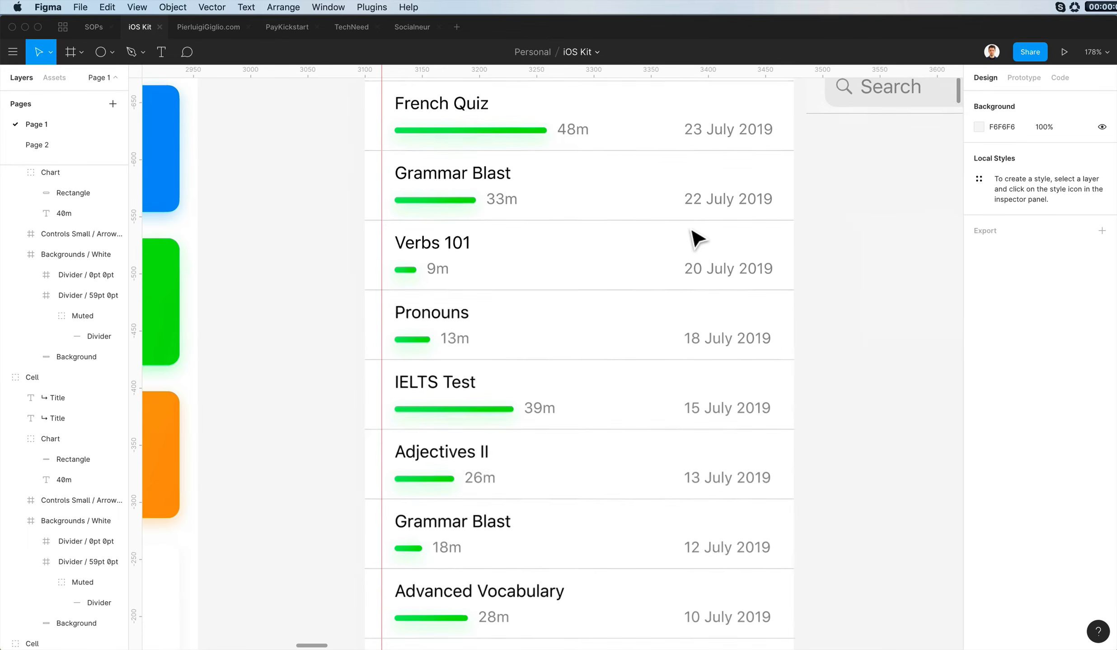
key(super+space)
text(nuc)
key(Return)
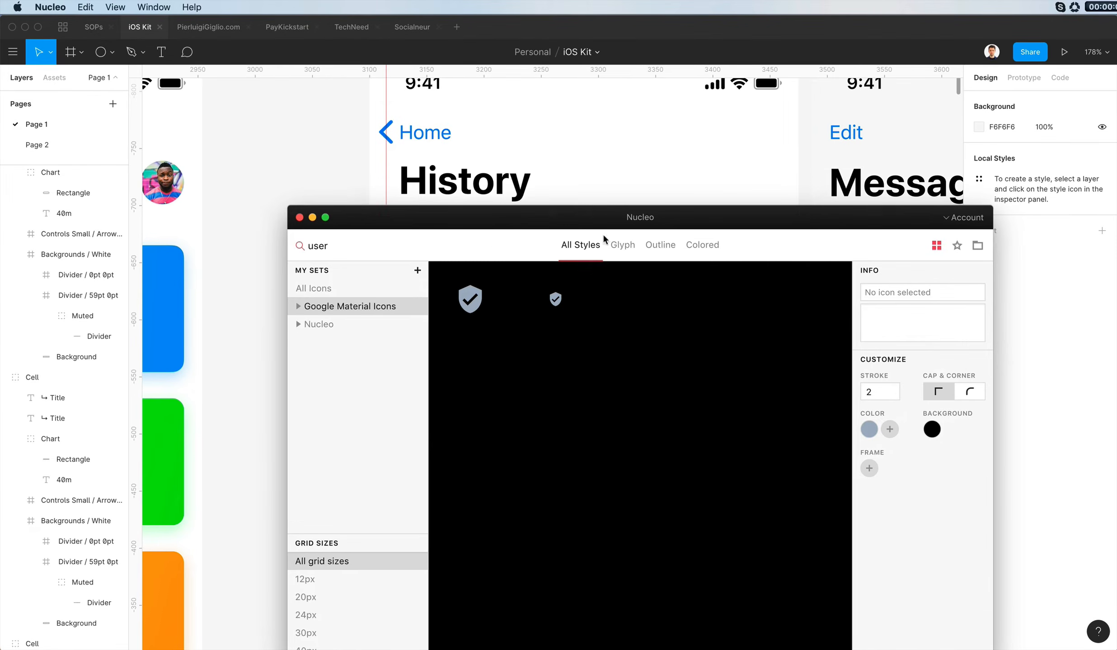
- Search the Google Material Icons set for "cal" and look through the results for a calendar icon
key(super+a)
text(cal)
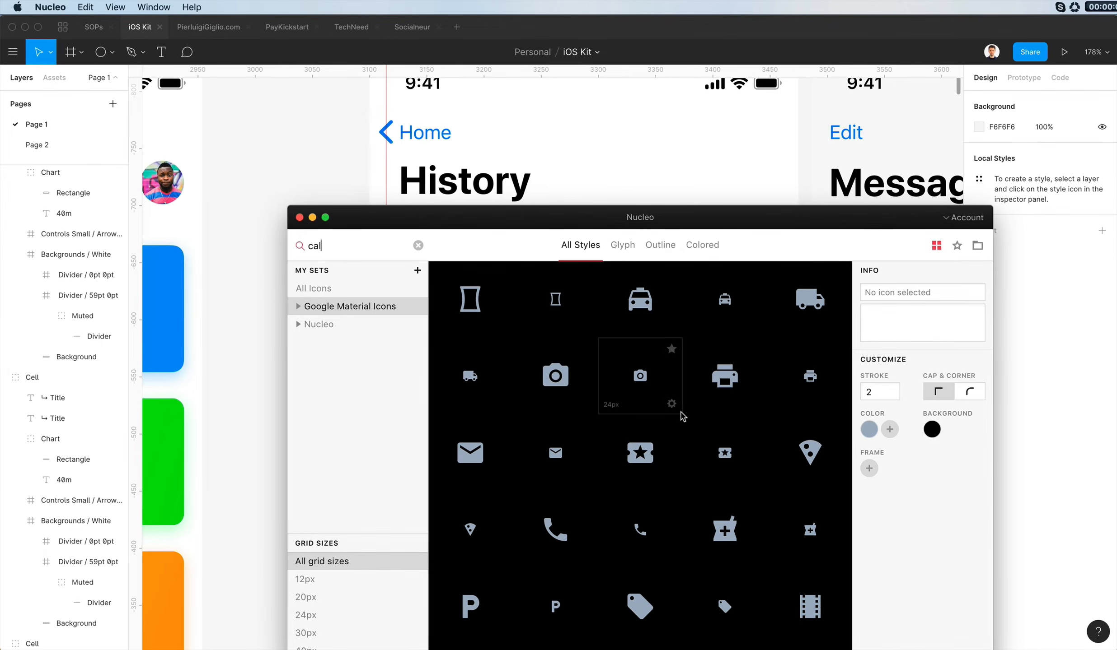
scroll(682, 417, down, 20)
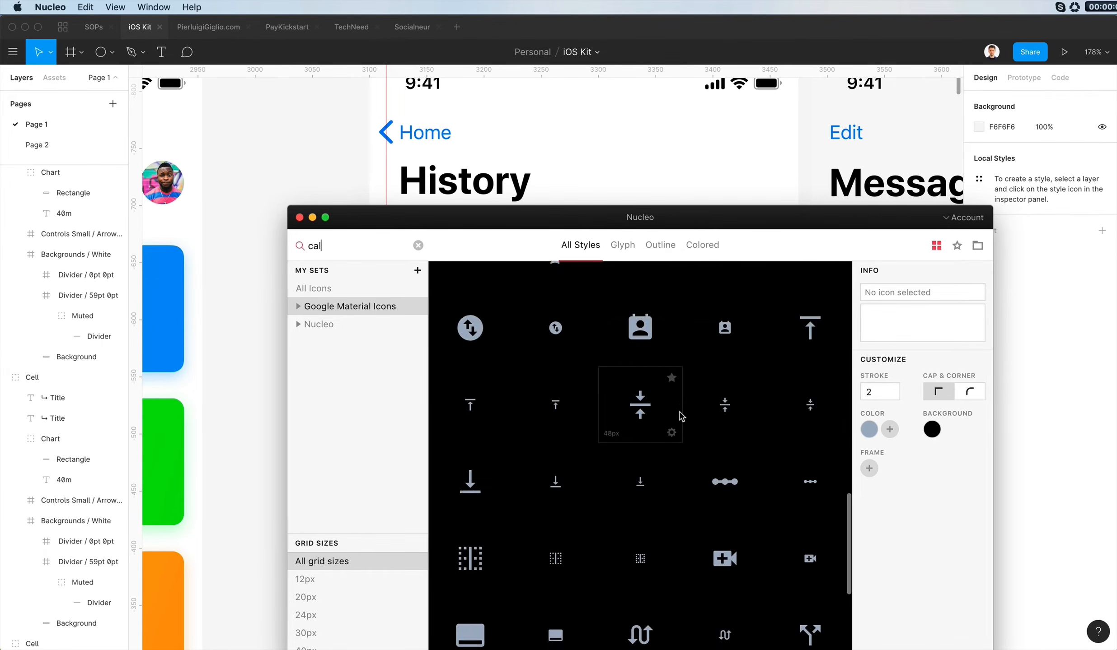
scroll(681, 417, down, 5)
scroll(604, 447, up, 15)
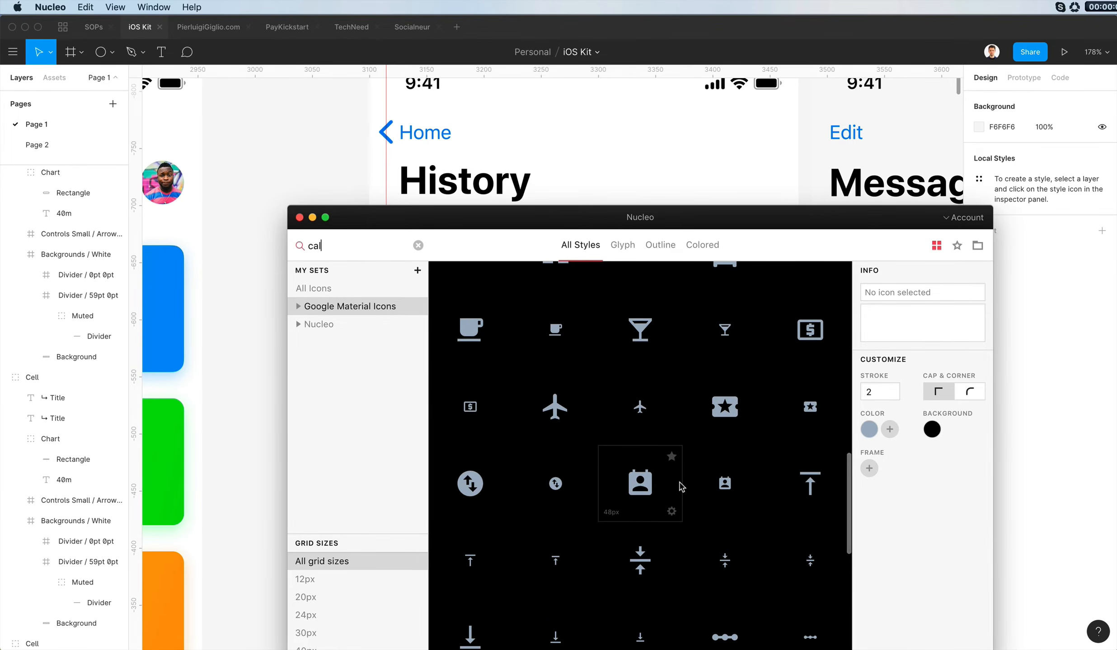
scroll(672, 486, up, 2)
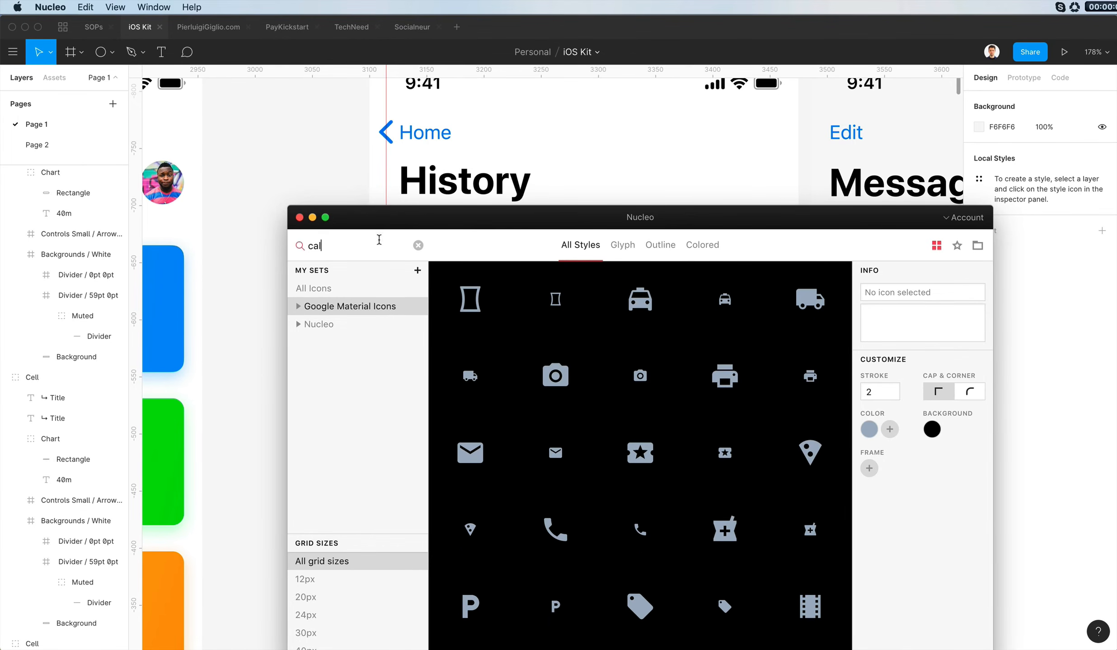
- Search the icons for "date", bring the 48 px calendar icon onto the Figma canvas beside the History screen and ungroup it
text(date)
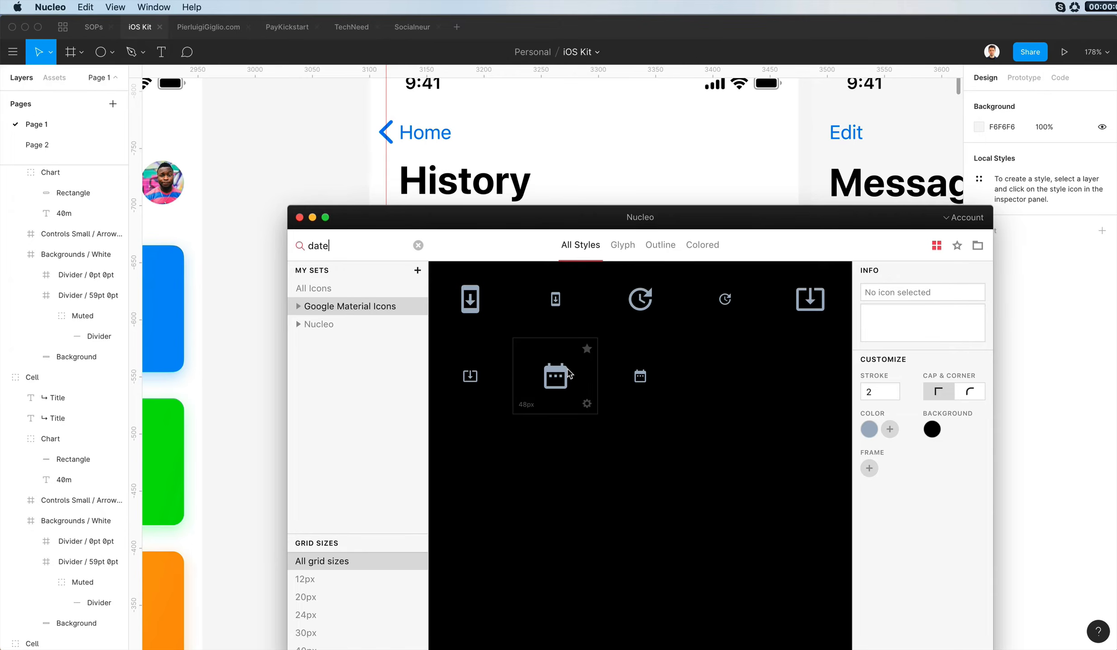
click(340, 126)
drag(359, 182, 887, 370)
key(super+shift+g)
- Delete the three dots inside the calendar icon's vector shape
click(900, 338)
double_click(889, 380)
double_click(889, 380)
scroll(888, 381, up, 5)
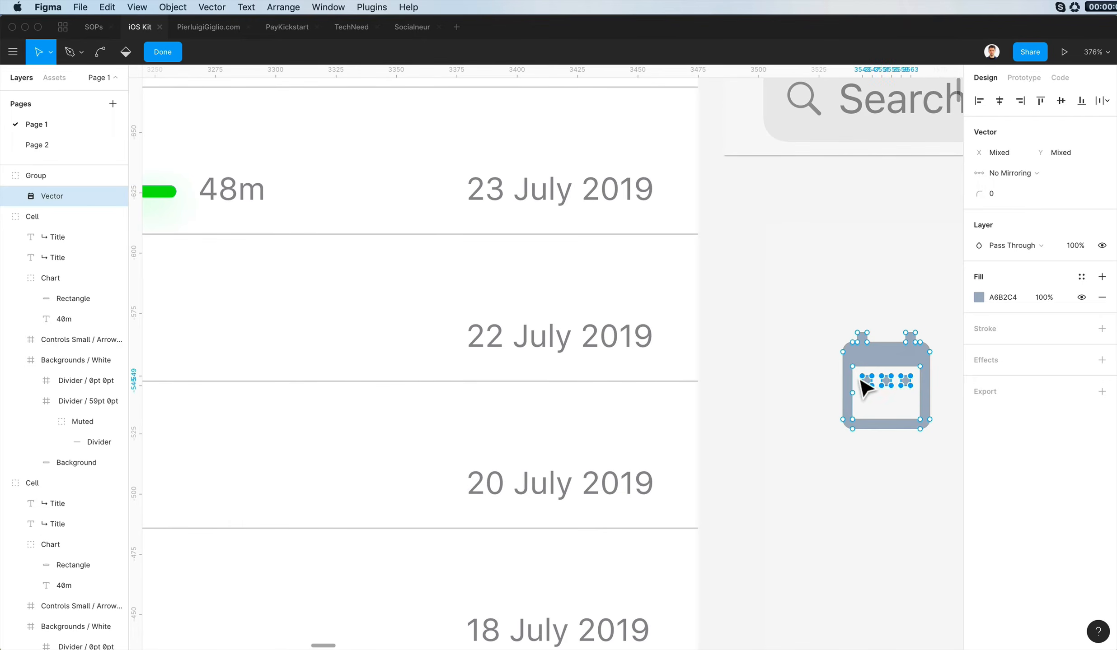
key(Escape)
key(Escape)
- Ungroup the calendar icon, scale it down to 10 × 11.11 and place it before the first row's date
drag(905, 362, 445, 293)
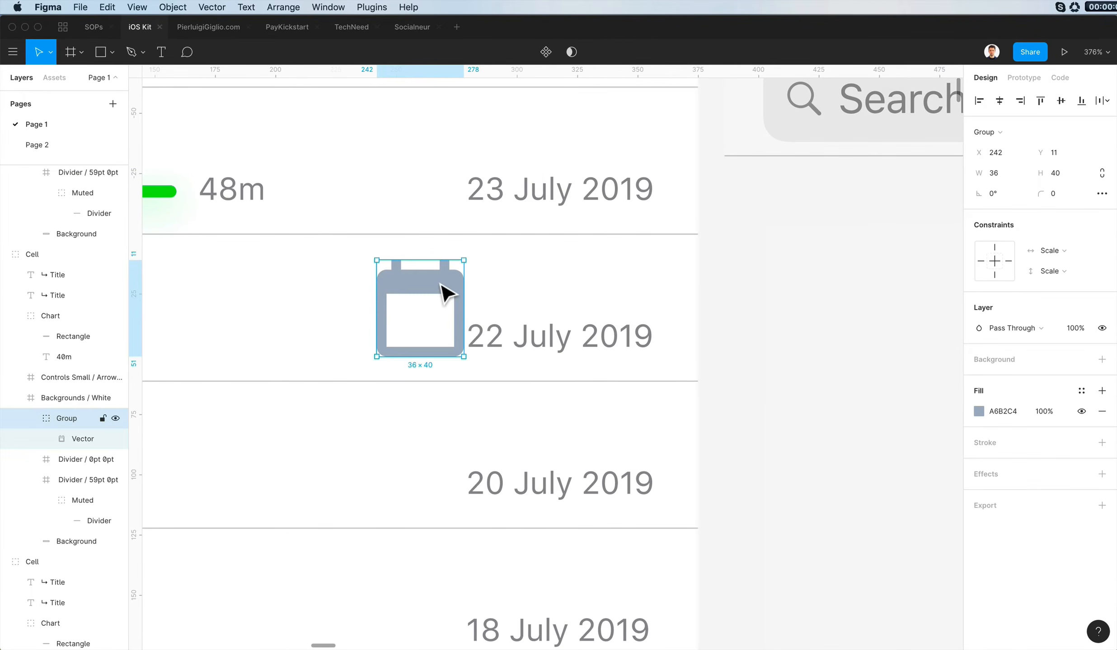
key(super+shift+g)
scroll(441, 286, down, 4)
scroll(464, 300, left, 2)
drag(560, 360, 561, 303)
key(k)
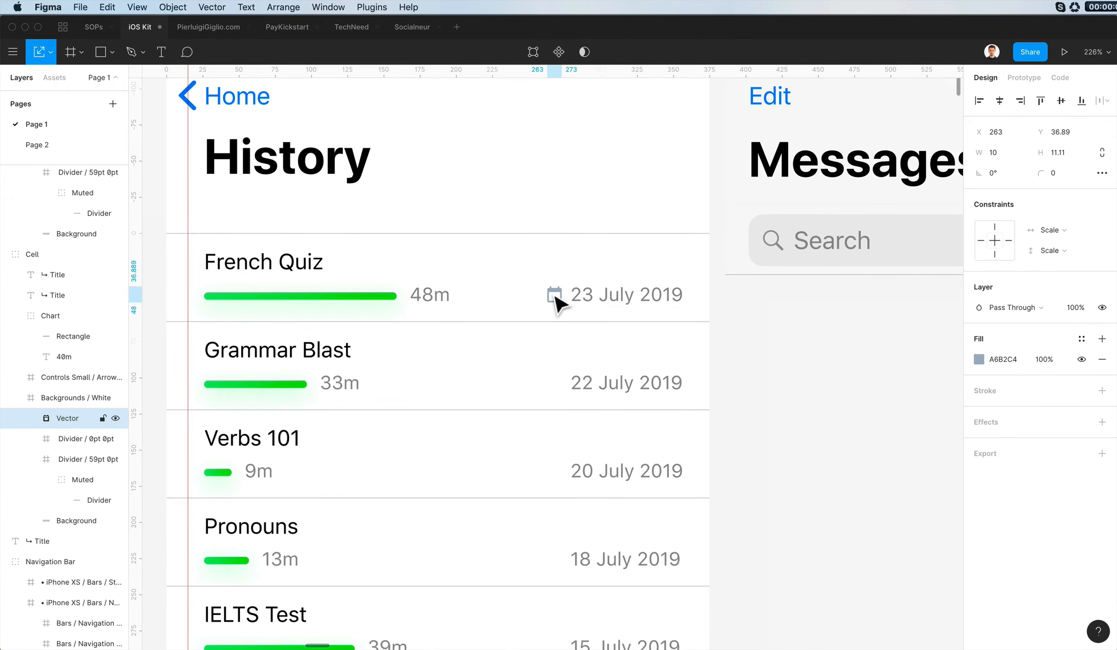
- Scale the calendar icon to 12 × 13.33 and nudge it to X 261, Y 34.89
scroll(555, 297, up, 10)
drag(655, 390, 669, 392)
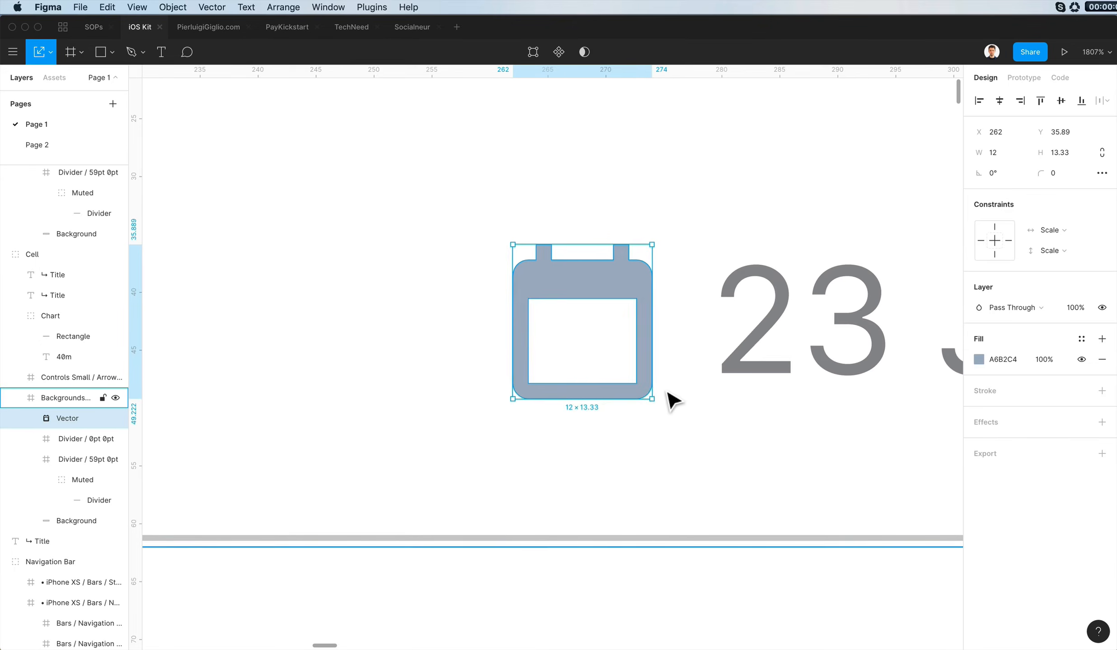
key(Left)
key(Left)
key(Up)
scroll(668, 392, down, 8)
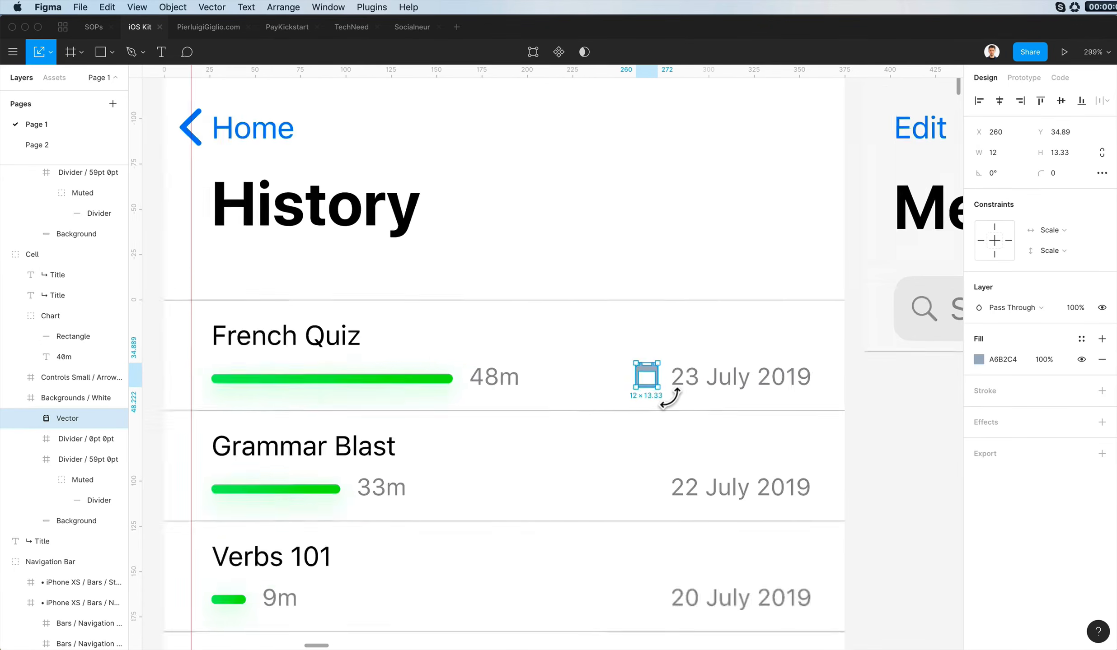
scroll(669, 398, down, 2)
key(Down)
scroll(671, 398, down, 3)
scroll(733, 312, down, 5)
scroll(733, 311, left, 4)
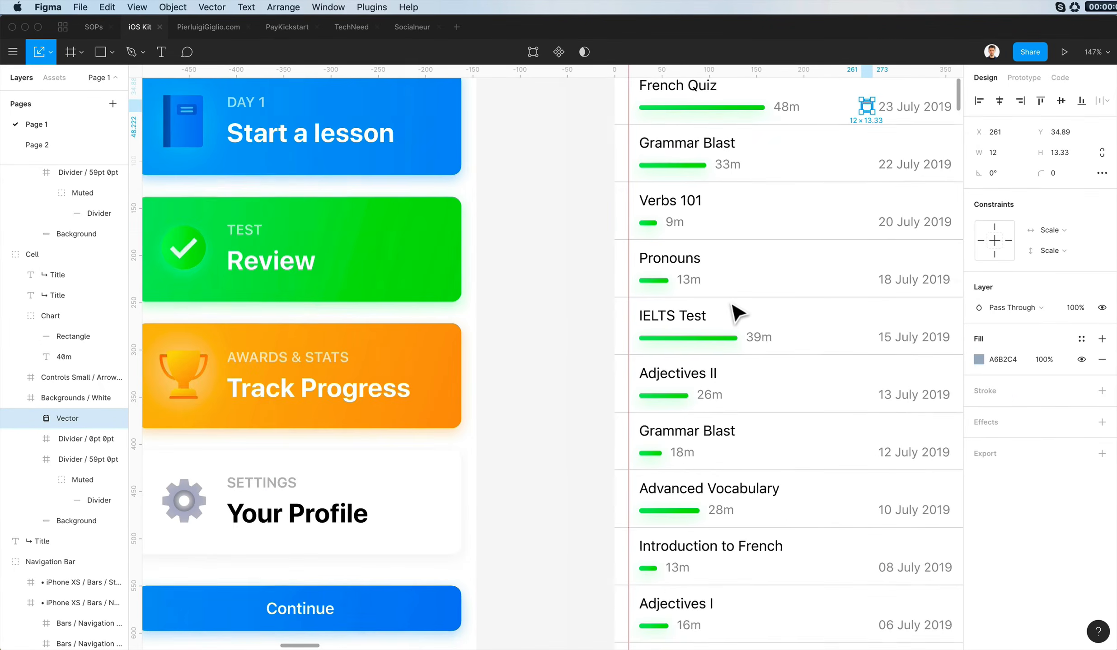
- Recolour the calendar icon with the grey B8B8B8 sampled from the SETTINGS label on the Today screen
key(i)
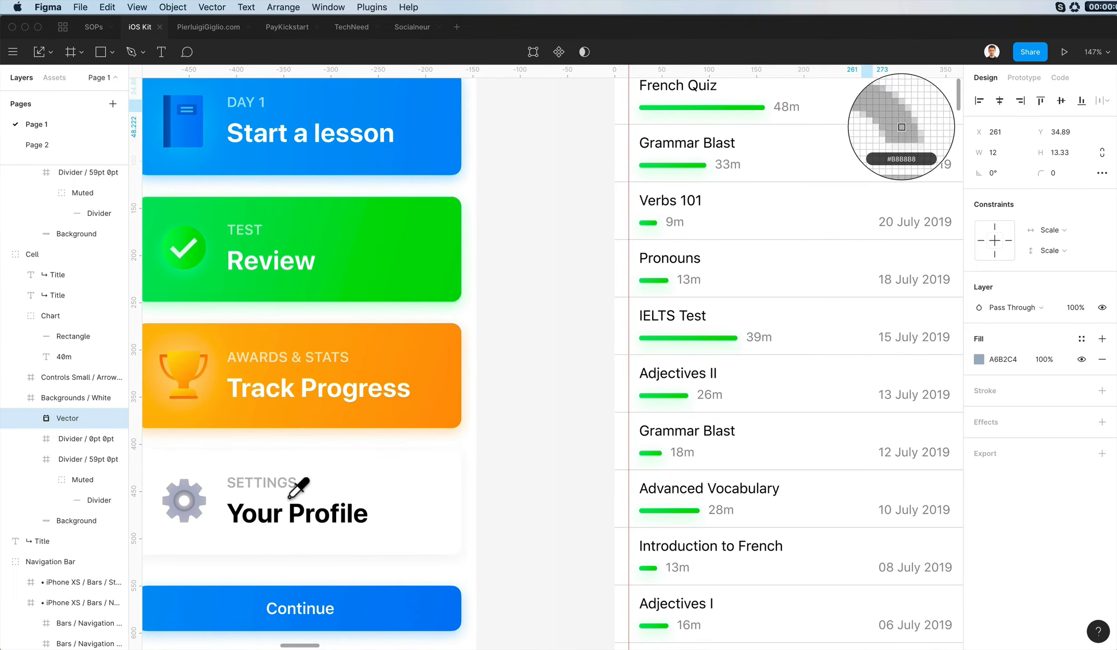
click(291, 487)
scroll(528, 404, up, 4)
scroll(528, 403, right, 4)
click(908, 375)
- Copy the calendar icon from the first History row
click(711, 275)
double_click(708, 274)
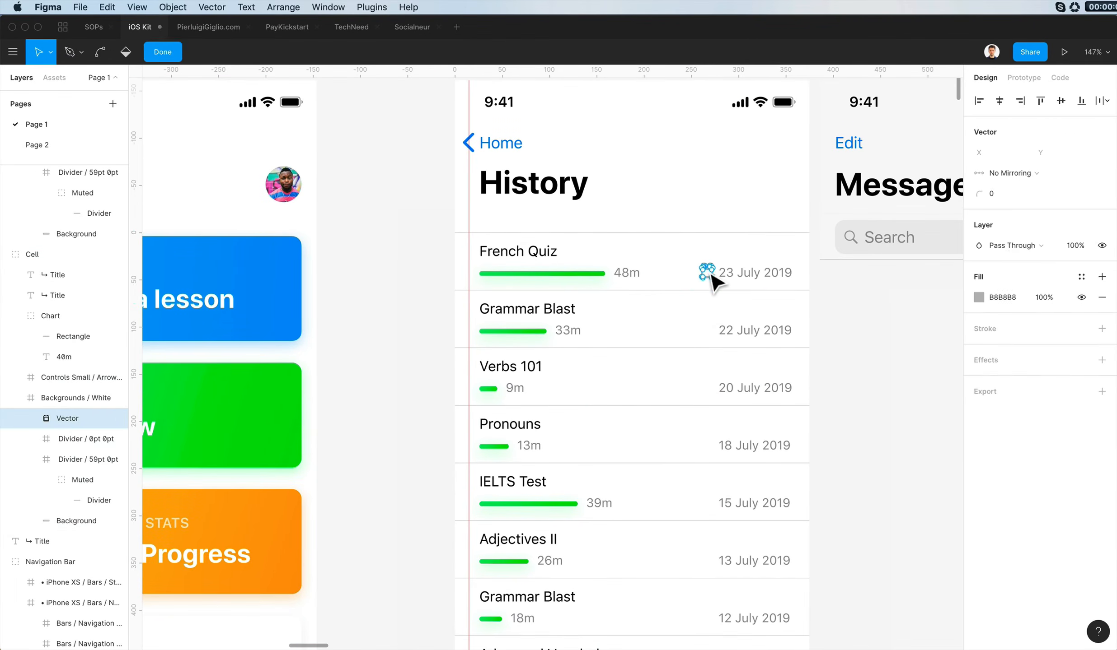
click(906, 306)
scroll(707, 262, up, 5)
double_click(716, 283)
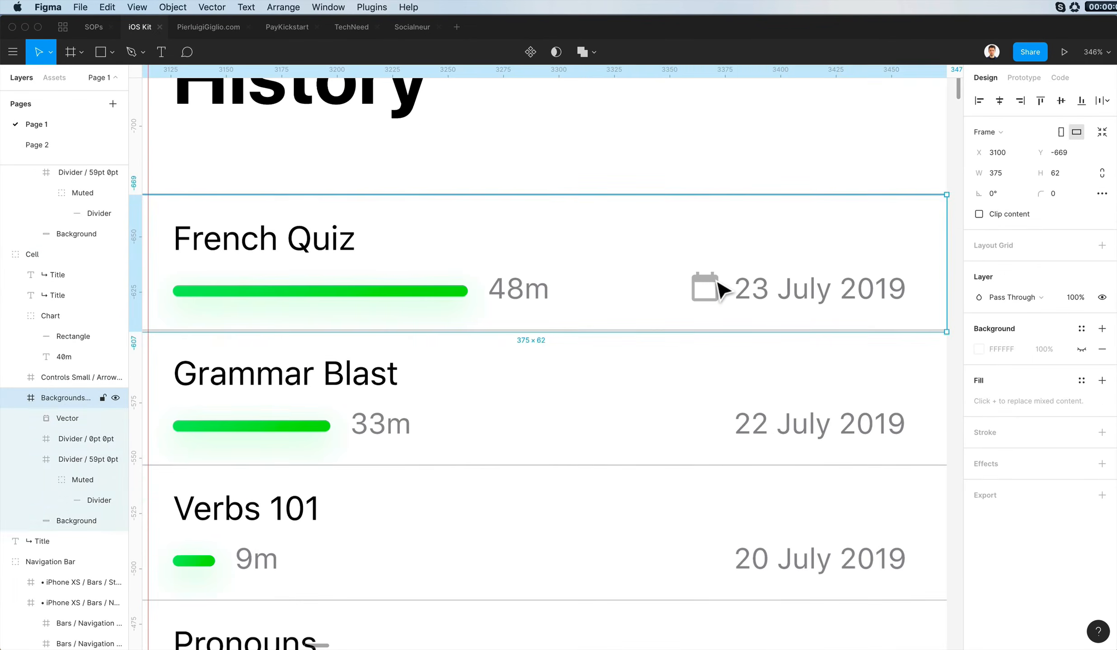
double_click(716, 283)
key(Escape)
key(super+c)
- Paste the calendar icon before the second row's date at X 3360, Y -573, and add a vertical guide along the icons' left edge
super+click(765, 427)
scroll(735, 421, up, 4)
key(super+v)
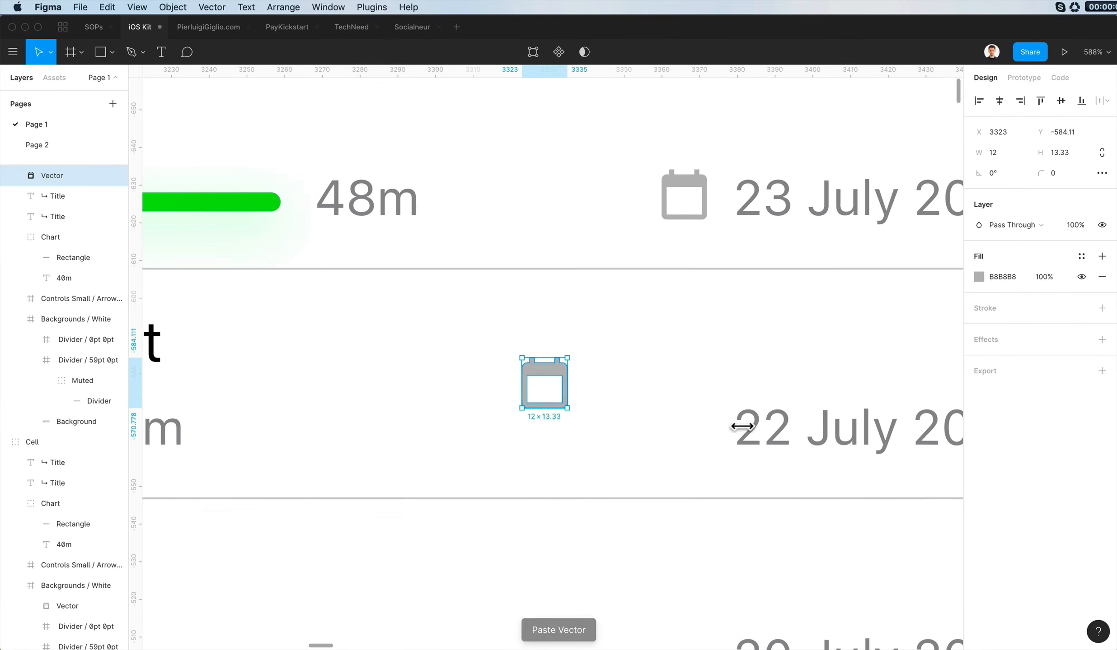
drag(553, 374, 694, 420)
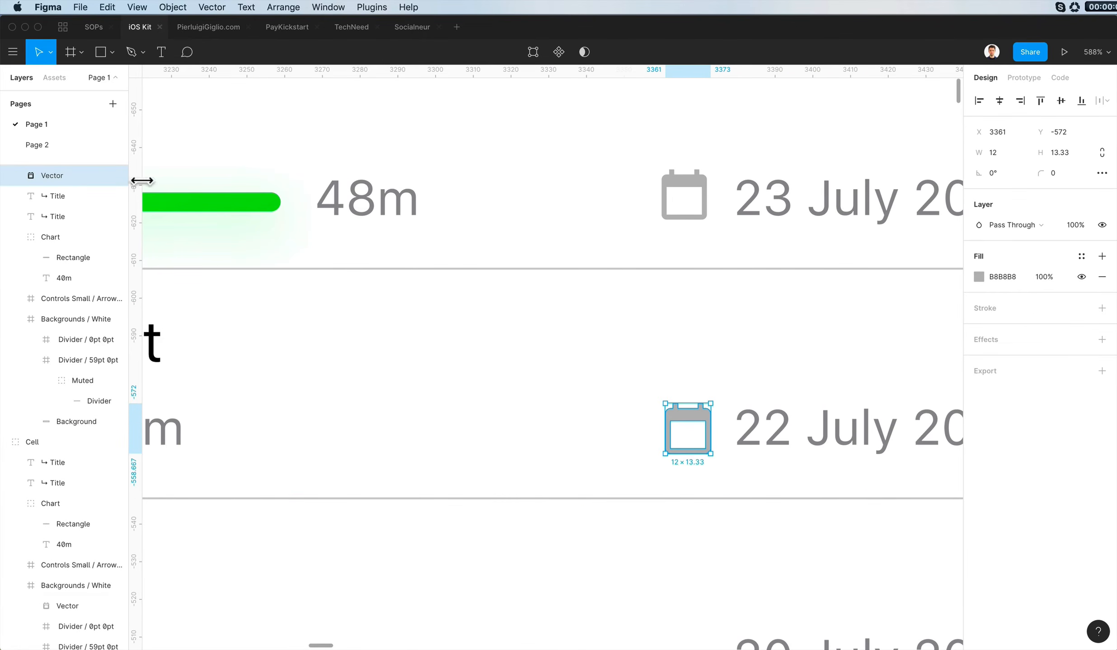
drag(142, 180, 672, 170)
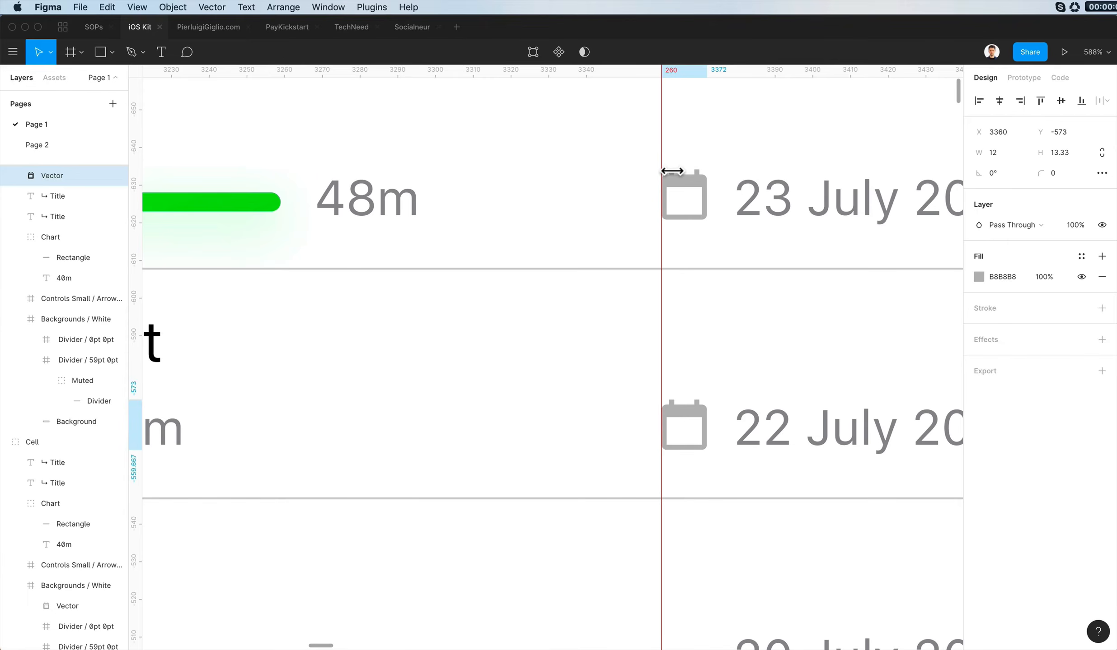
- Paste the calendar icon before the third row's date, aligned to the guide at X 3360, Y -511
scroll(741, 289, down, 5)
click(763, 313)
key(super+v)
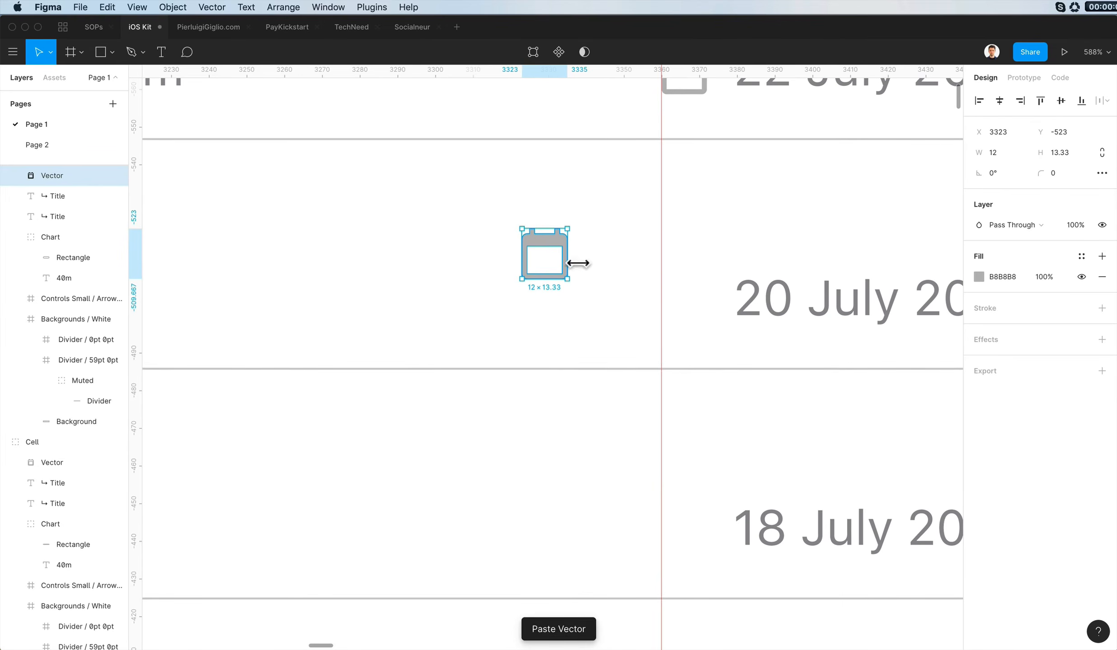
drag(564, 261, 694, 289)
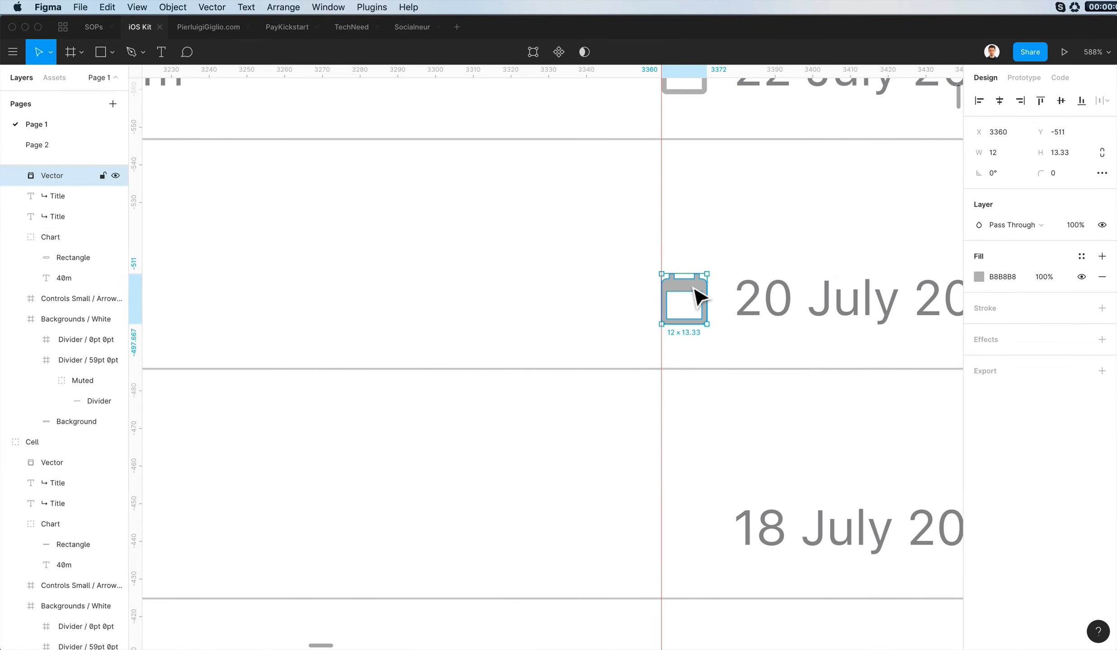
- Paste the calendar icon before the 18 July date at X 3360, Y -450, and before the 15 July date along the guide
scroll(713, 302, down, 5)
key(super+v)
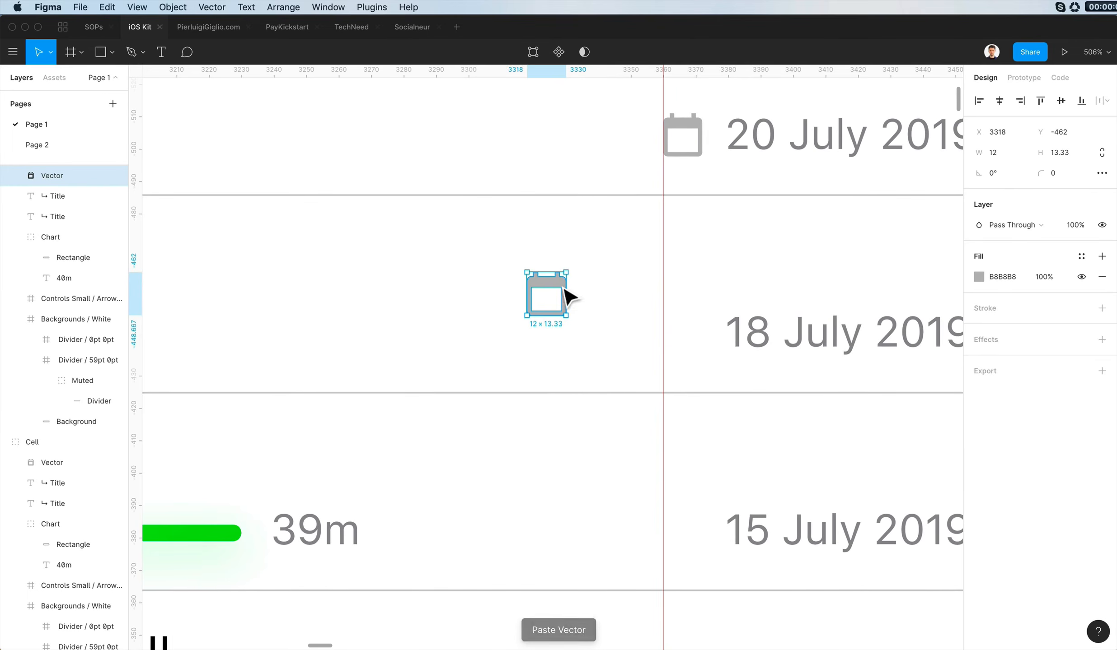
drag(566, 296, 681, 327)
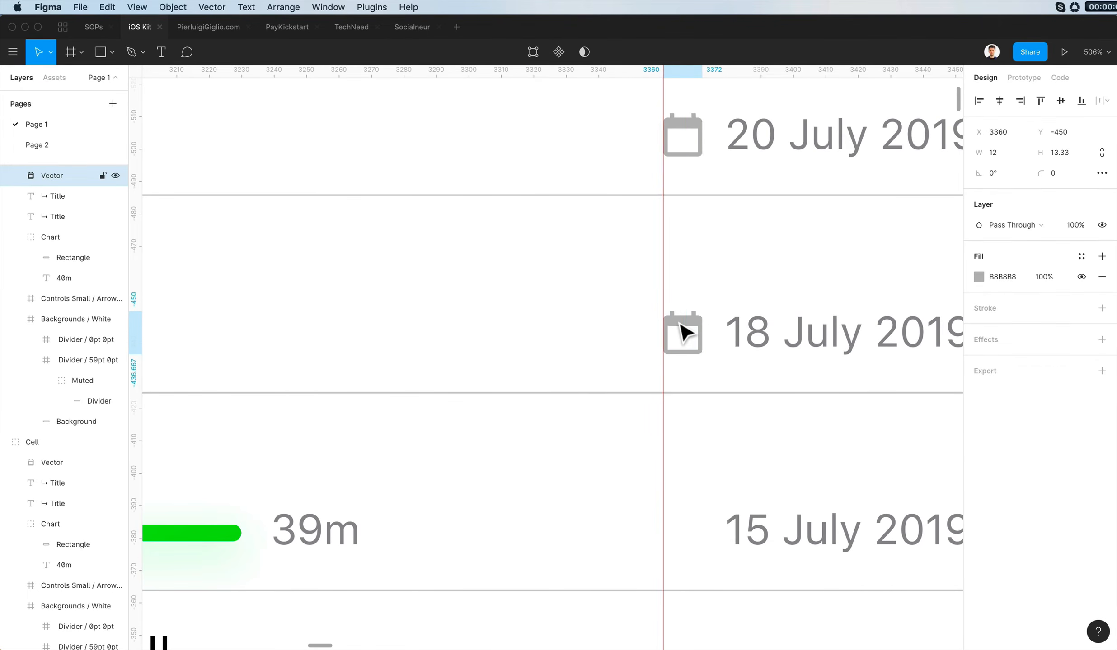
scroll(684, 332, down, 4)
key(super+v)
drag(553, 297, 691, 335)
- Paste the calendar icon at X 3360 before the 13 July date at Y -328 and the 12 July date at Y -268
scroll(723, 366, down, 4)
key(super+v)
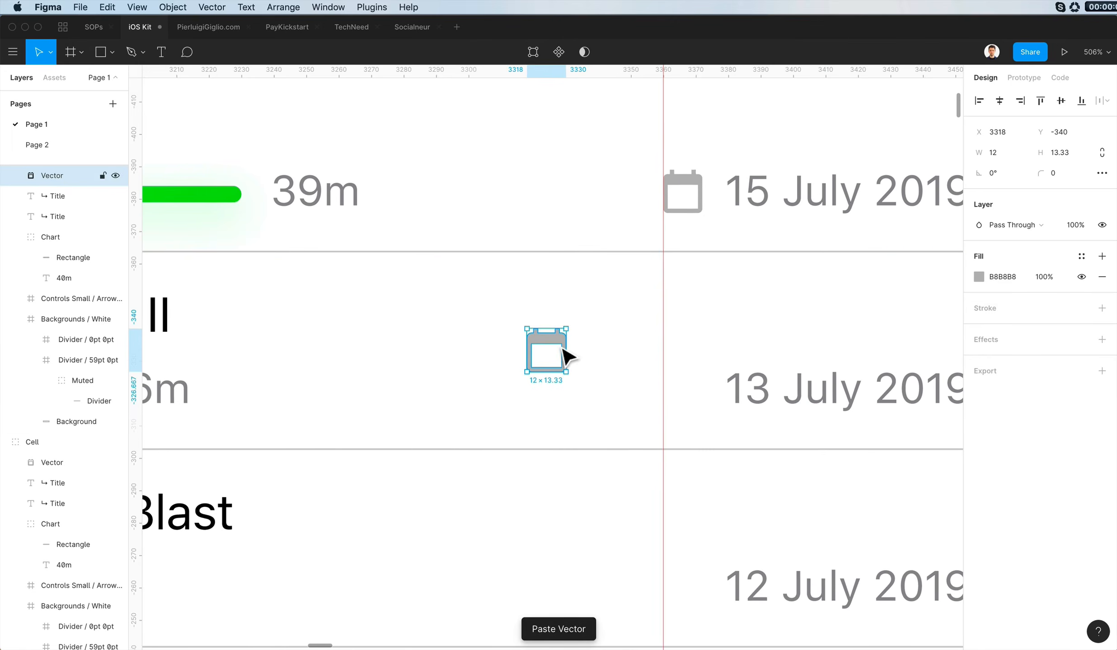
drag(567, 357, 703, 389)
scroll(745, 373, down, 4)
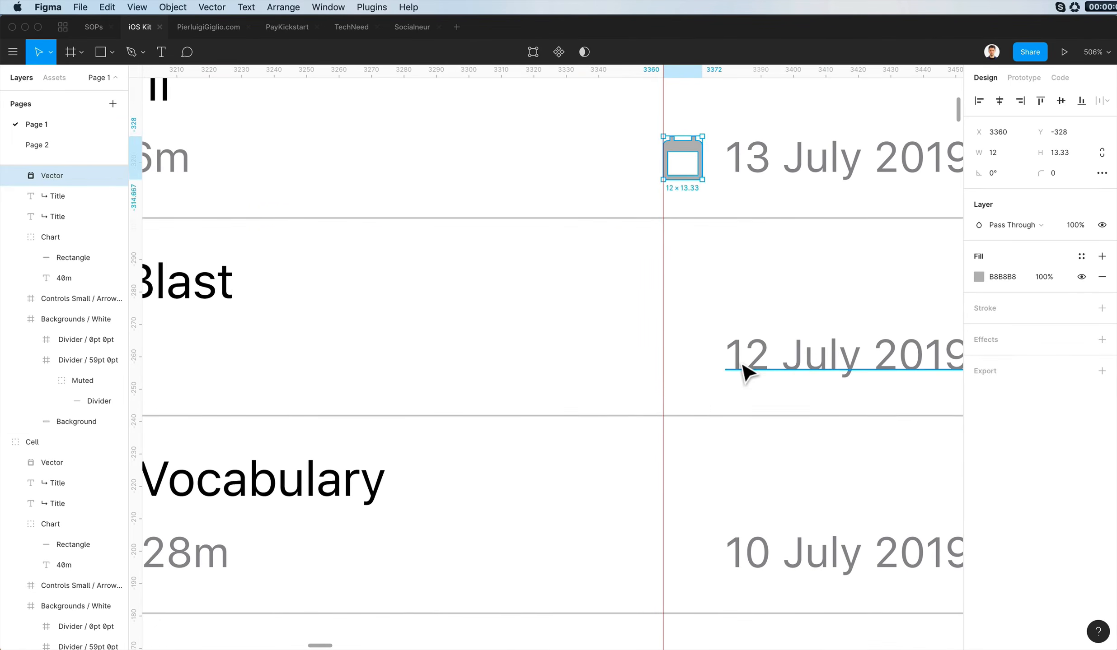
key(super+v)
drag(565, 316, 685, 351)
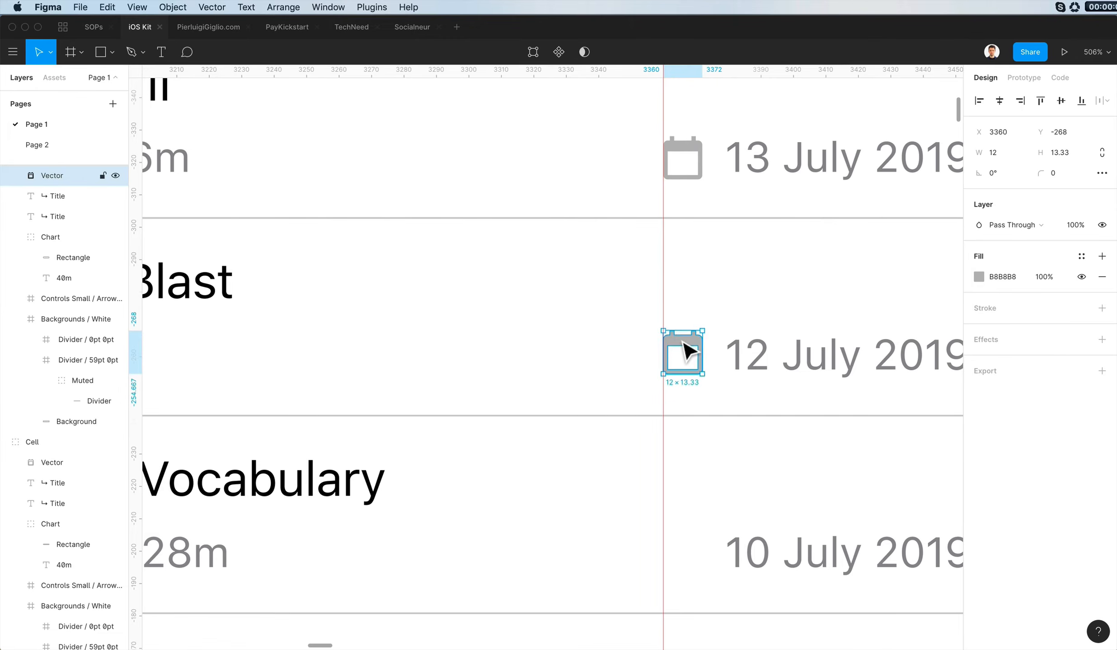
- Paste the calendar icon at X 3360 before the 10 July date at Y -207 and the 08 July date at Y -146
scroll(756, 382, down, 4)
click(757, 384)
key(super+v)
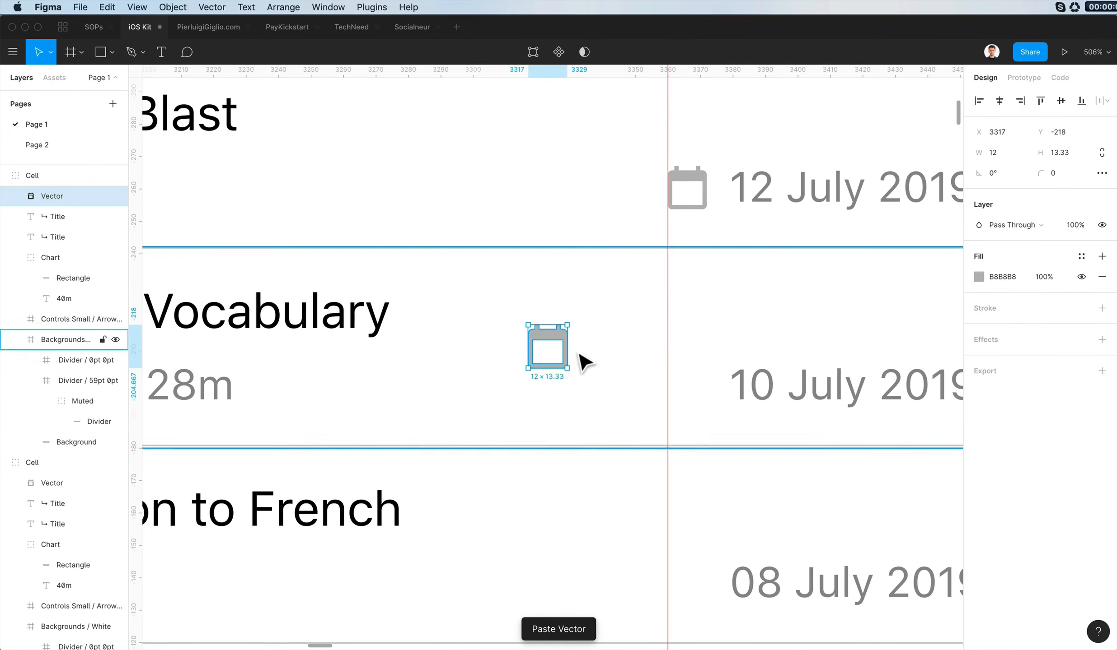
drag(543, 348, 683, 384)
scroll(722, 407, down, 4)
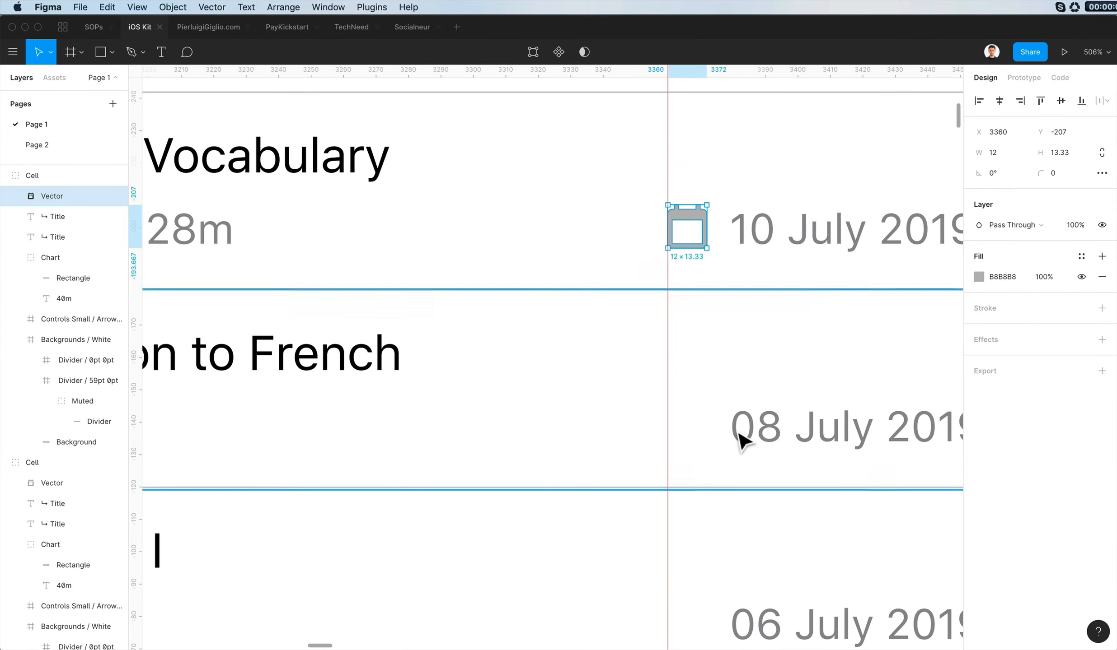
click(741, 441)
key(super+v)
drag(566, 387, 696, 414)
- Paste the calendar icon before the 06 July date, aligned to the guide at X 3360, Y -85
scroll(705, 416, down, 4)
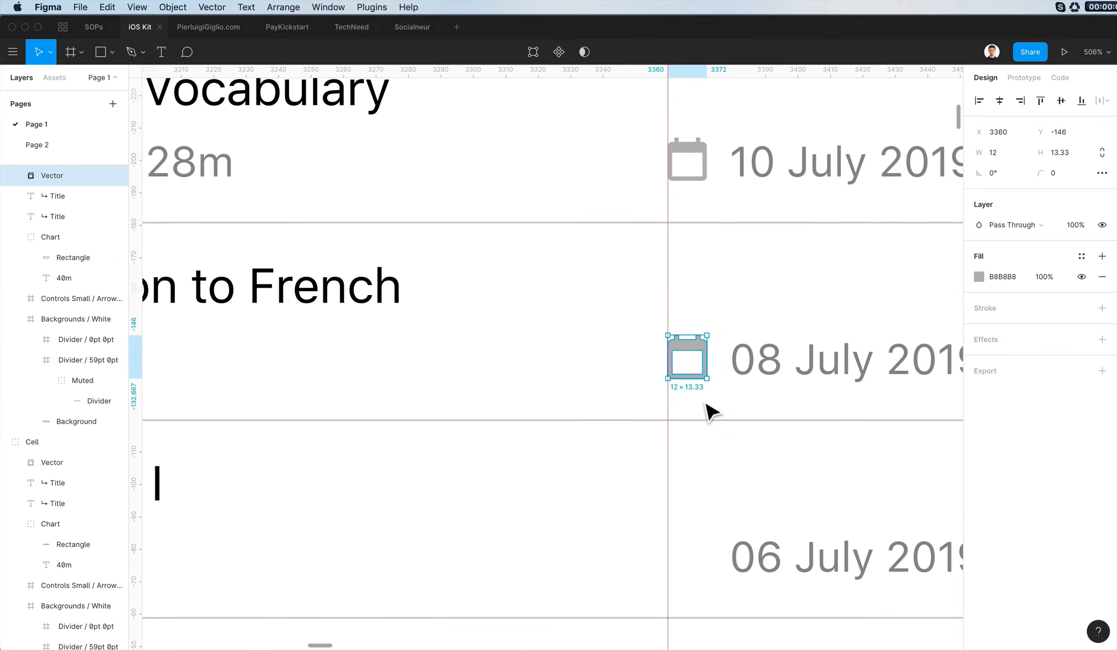
click(760, 452)
key(super+v)
drag(561, 399, 692, 424)
key(Down)
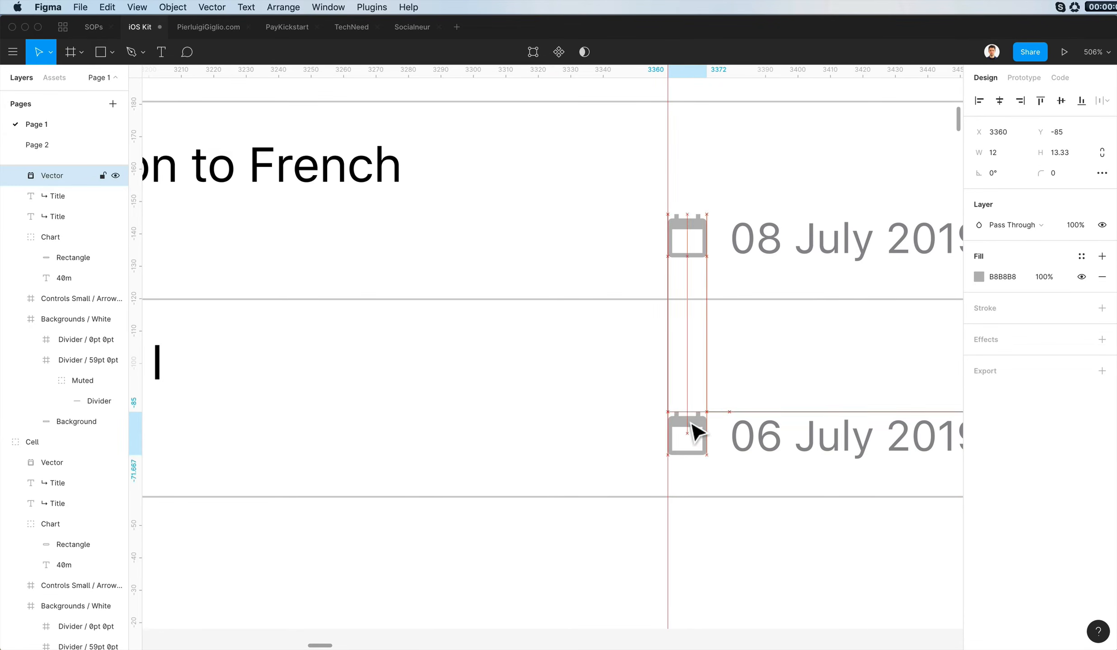
- Remove both vertical guides from the History frame
scroll(698, 226, down, 5)
click(884, 285)
scroll(888, 294, down, 5)
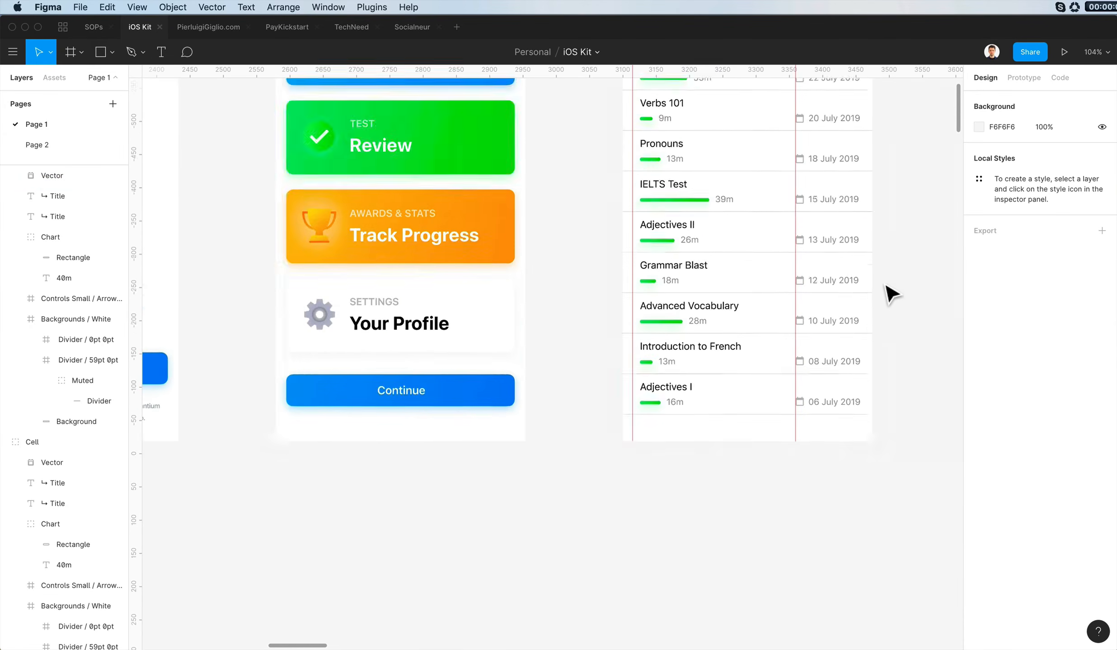
scroll(886, 294, right, 2)
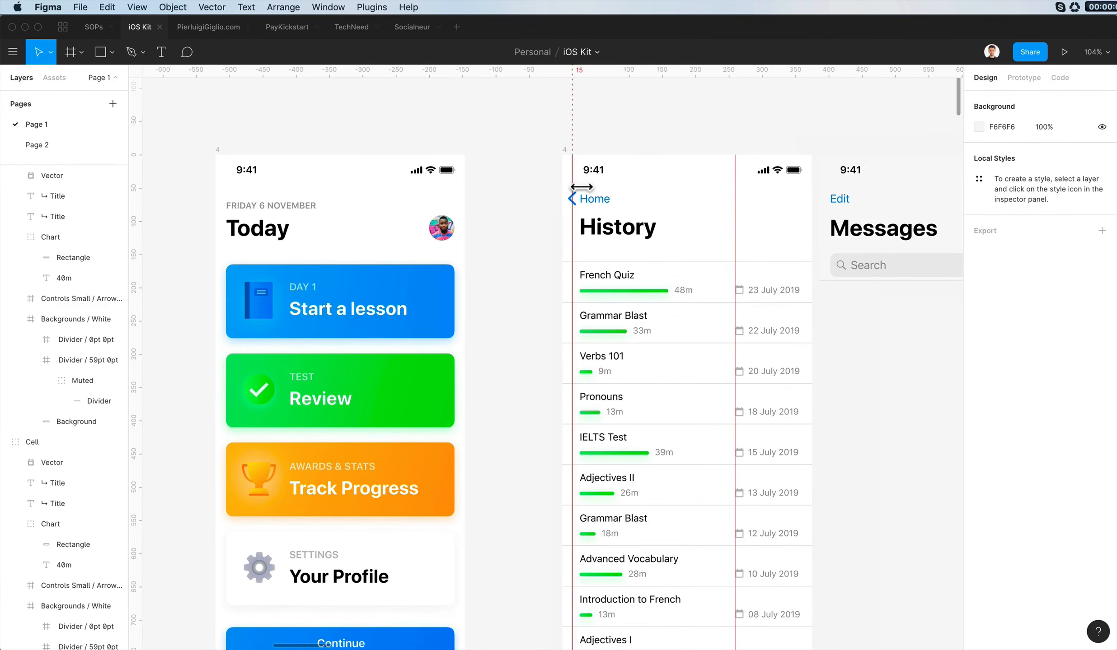
drag(572, 190, 108, 144)
drag(735, 198, 875, 16)
click(732, 138)
- Examine the History screen's rows next to the Today screen and the leftover Messages header
scroll(732, 138, right, 1)
scroll(740, 131, right, 2)
scroll(740, 131, down, 2)
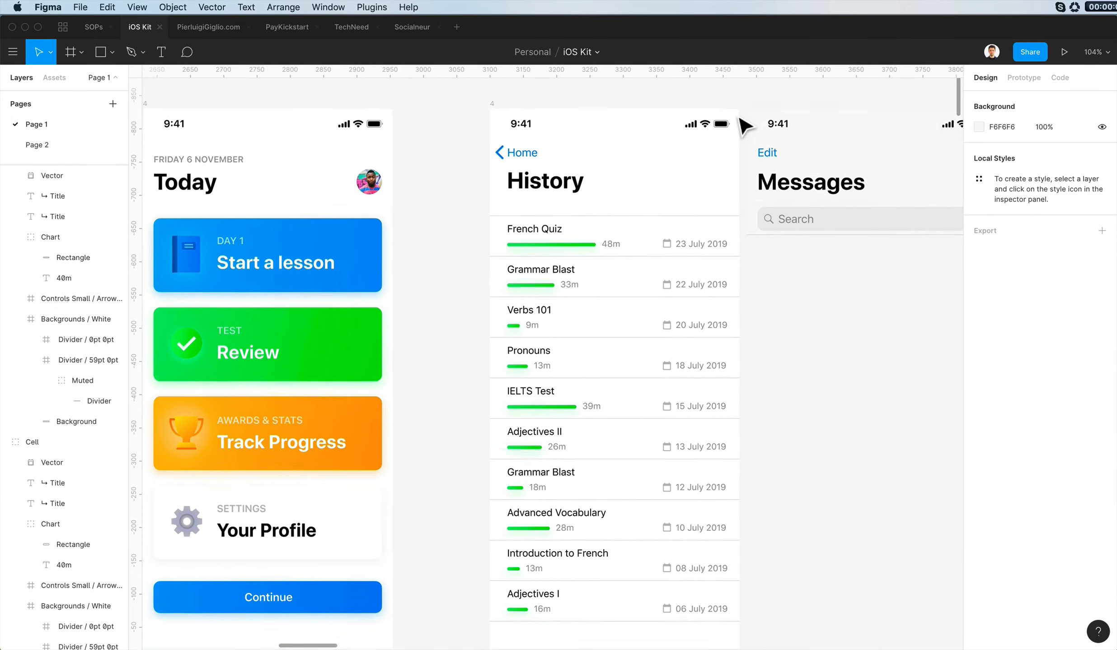
scroll(704, 181, left, 4)
scroll(704, 180, up, 1)
click(680, 221)
click(780, 100)
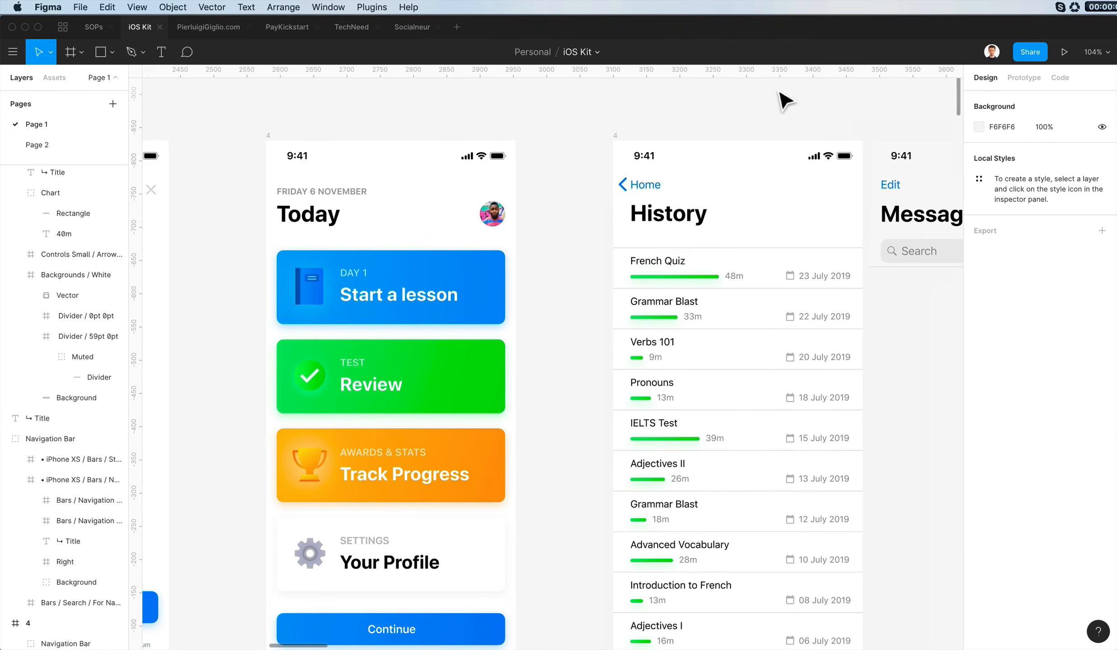
scroll(780, 99, right, 5)
scroll(780, 100, up, 1)
click(691, 174)
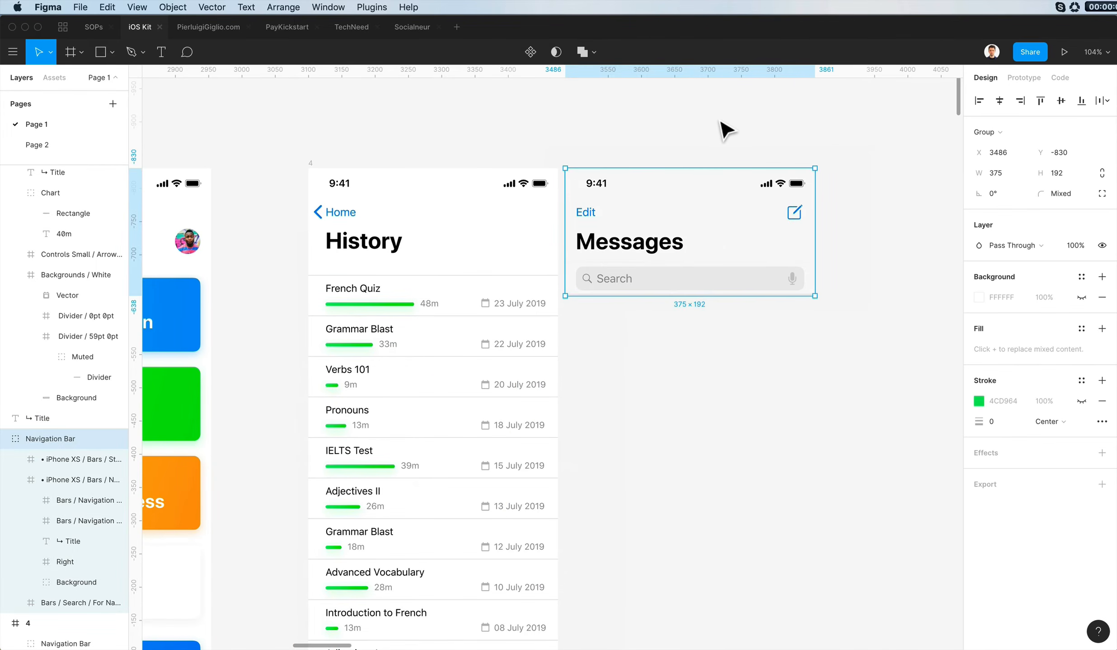
scroll(726, 130, down, 1)
scroll(726, 130, left, 1)
scroll(722, 124, left, 3)
scroll(723, 125, right, 2)
scroll(723, 125, down, 1)
scroll(730, 117, left, 1)
scroll(730, 117, down, 2)
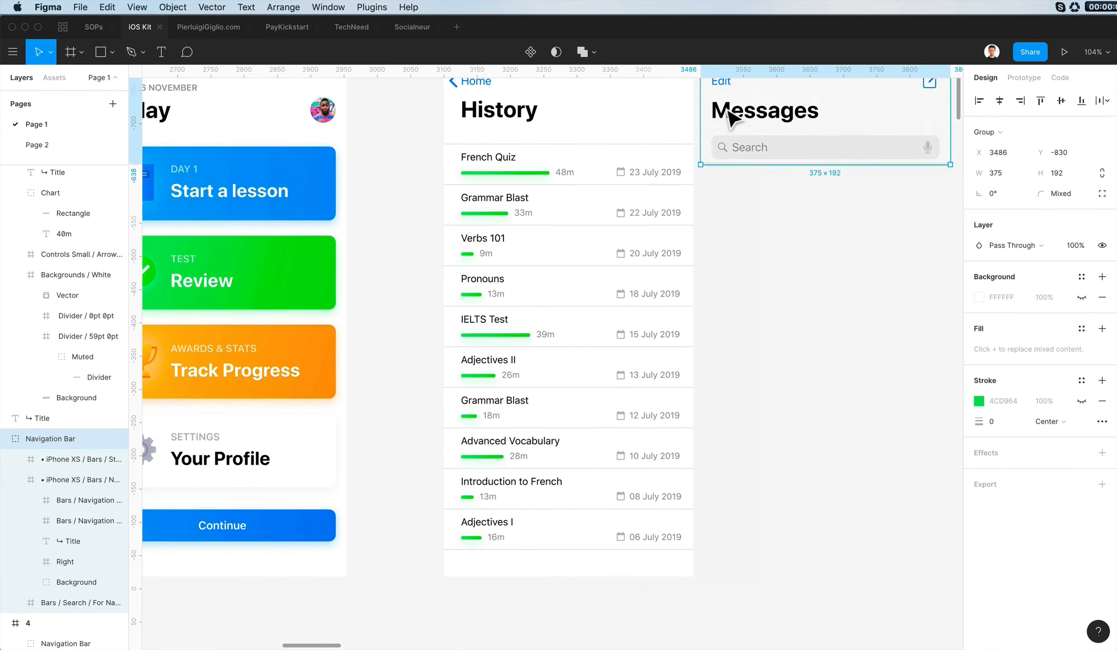
scroll(728, 118, up, 2)
click(691, 99)
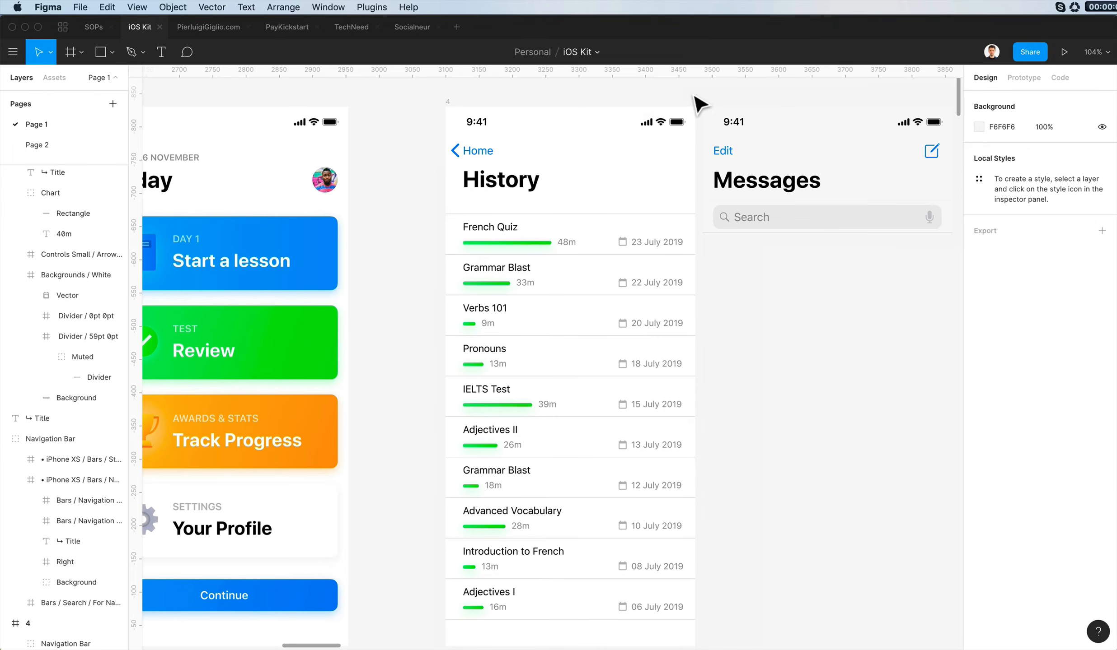
scroll(699, 105, left, 2)
scroll(699, 105, down, 2)
scroll(706, 102, right, 3)
scroll(706, 102, up, 2)
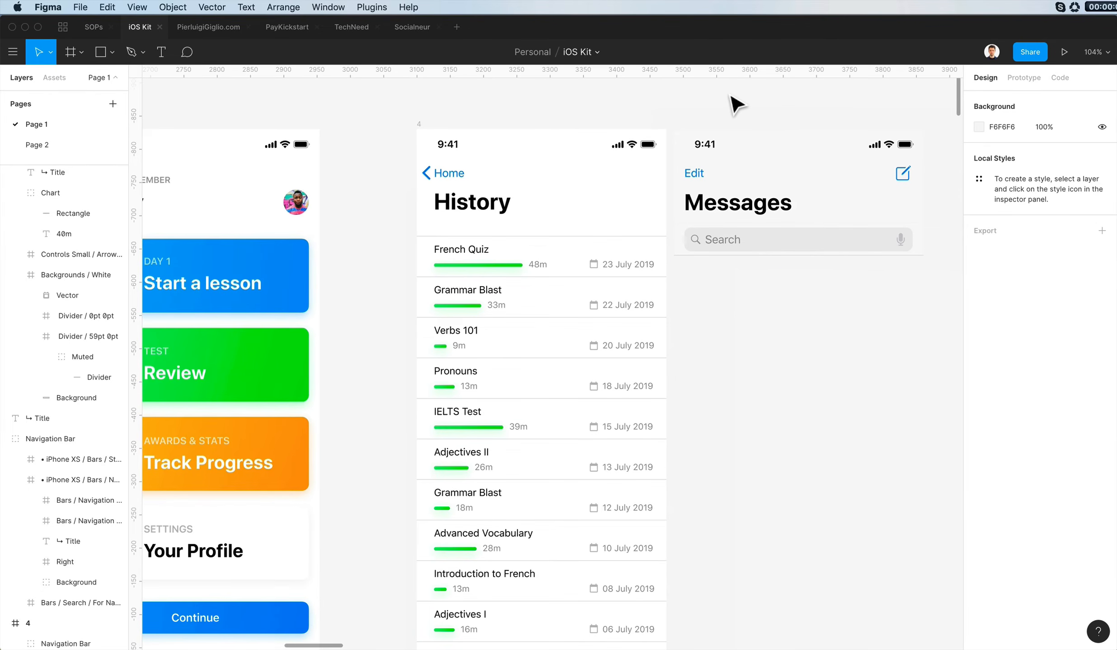
- Delete the leftover Messages navigation bar beside the History screen
click(778, 183)
key(Delete)
scroll(496, 230, down, 3)
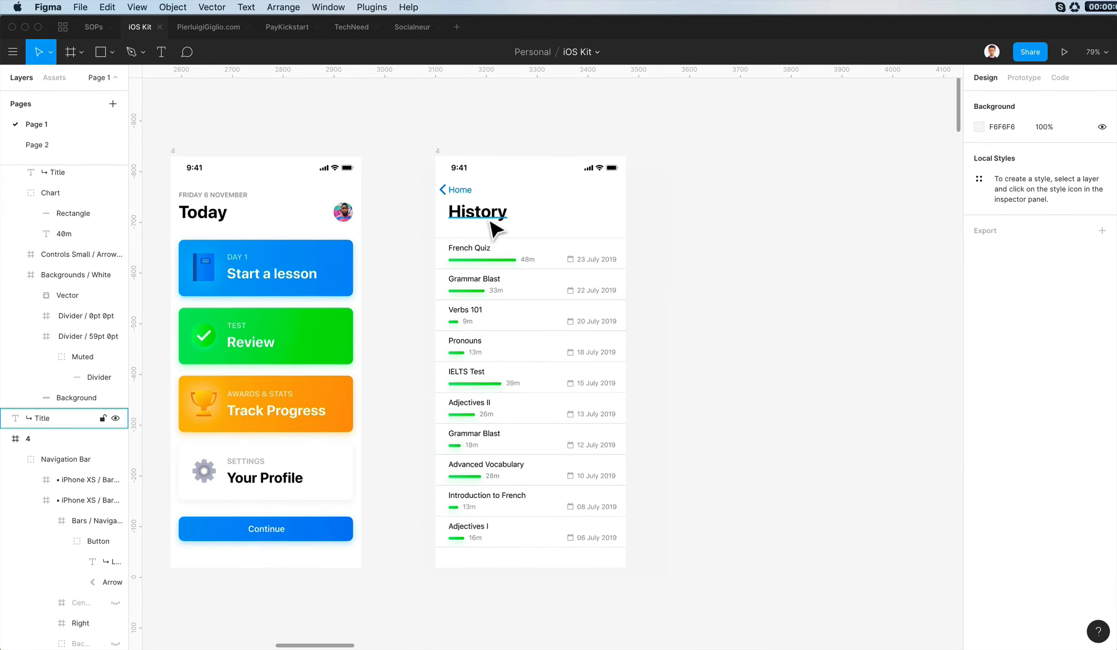
- Nudge the History title down to line up with the Today title
click(197, 220)
shift+click(480, 216)
key(Down)
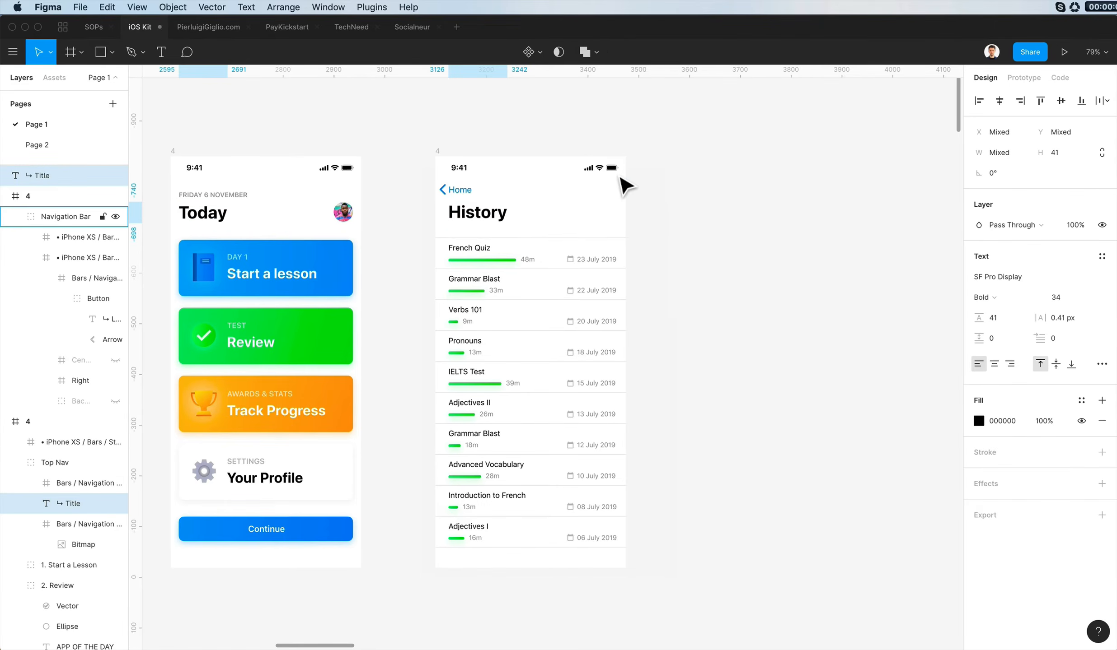
click(740, 153)
- Review the History screen against the Today, onboarding, Dashboard and Investment screens on the canvas
scroll(740, 153, down, 6)
scroll(739, 153, up, 7)
scroll(739, 153, left, 4)
scroll(740, 153, right, 2)
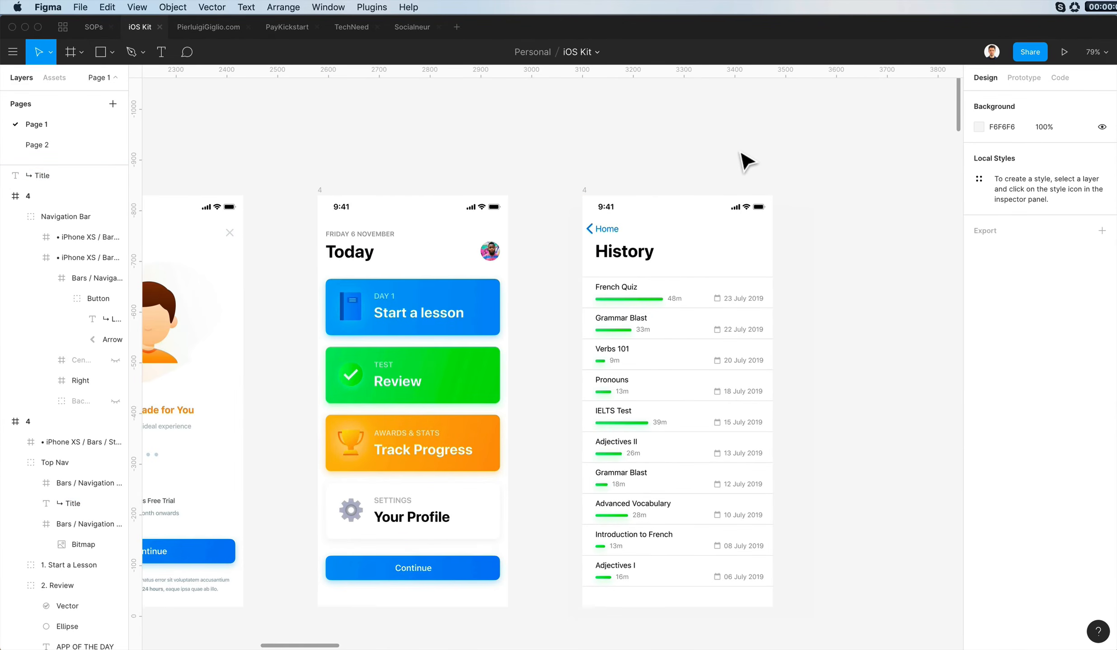
scroll(746, 161, right, 3)
scroll(745, 161, left, 15)
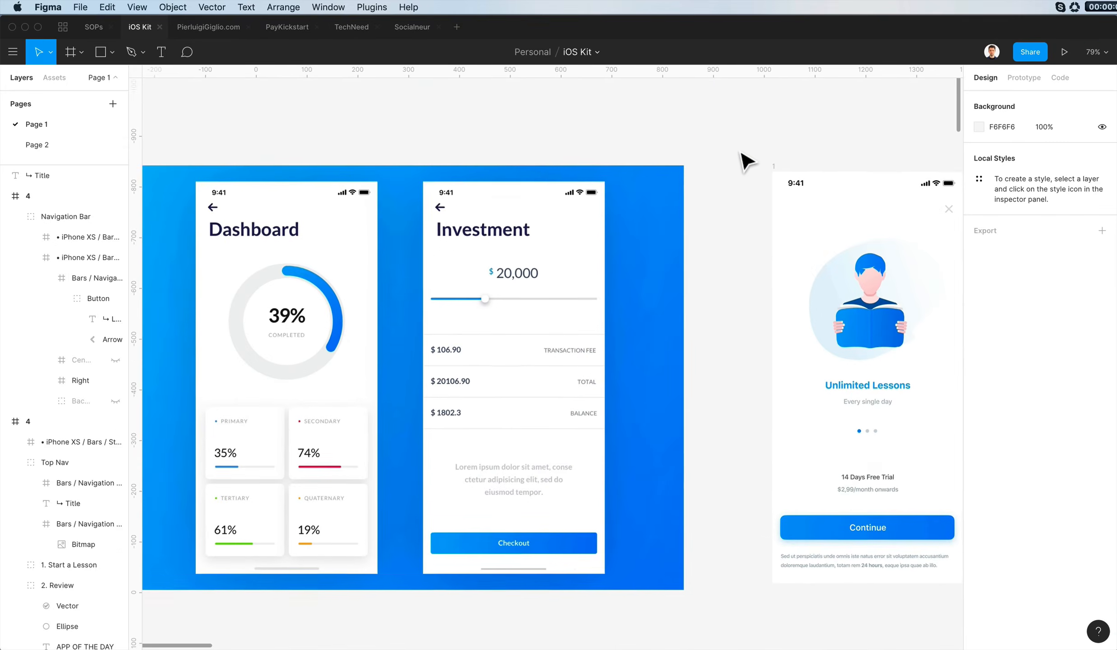
scroll(745, 160, right, 10)
scroll(741, 154, right, 8)
scroll(741, 154, left, 3)
scroll(741, 154, right, 3)
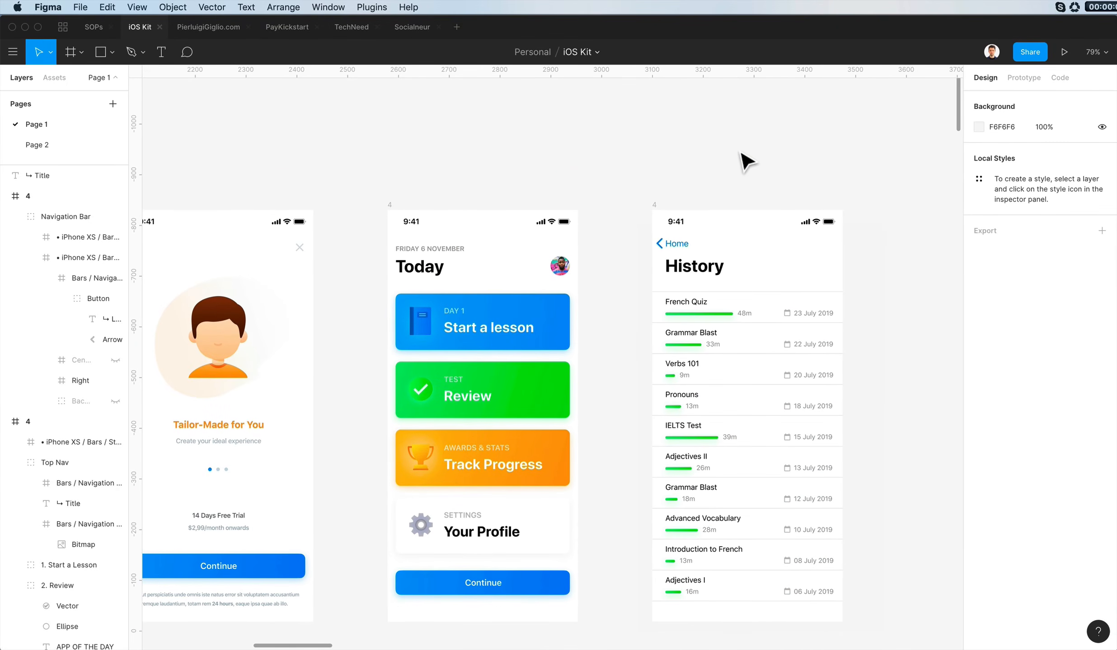
- Remove the Drop Shadow effect from the green progress bars in the History rows
scroll(705, 323, up, 3)
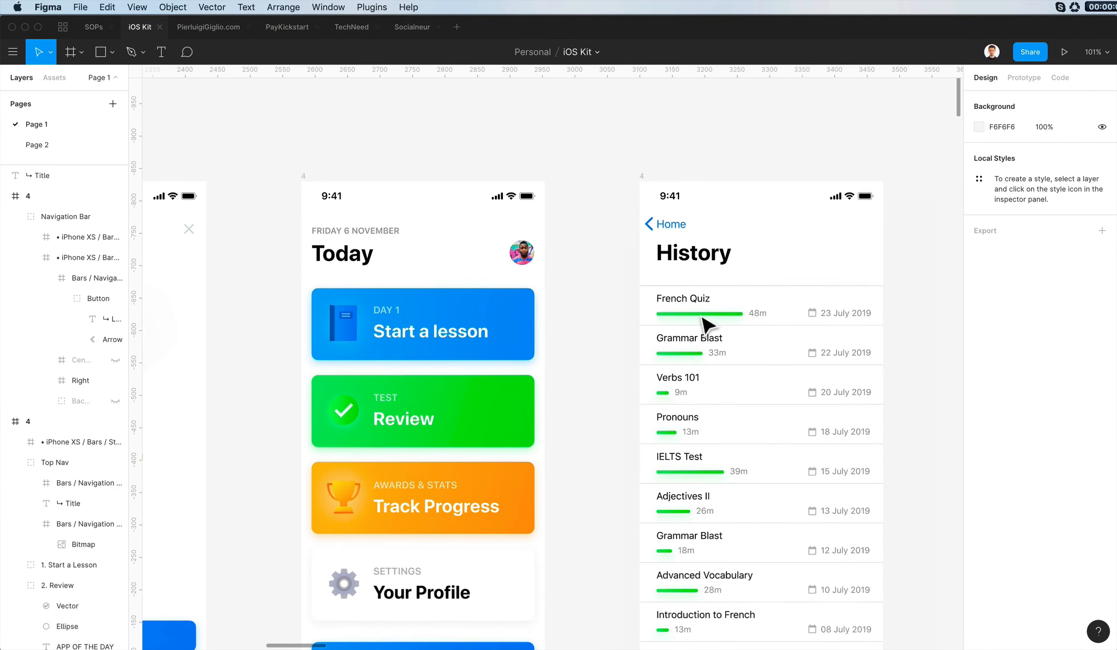
super+click(703, 314)
shift+super+click(663, 393)
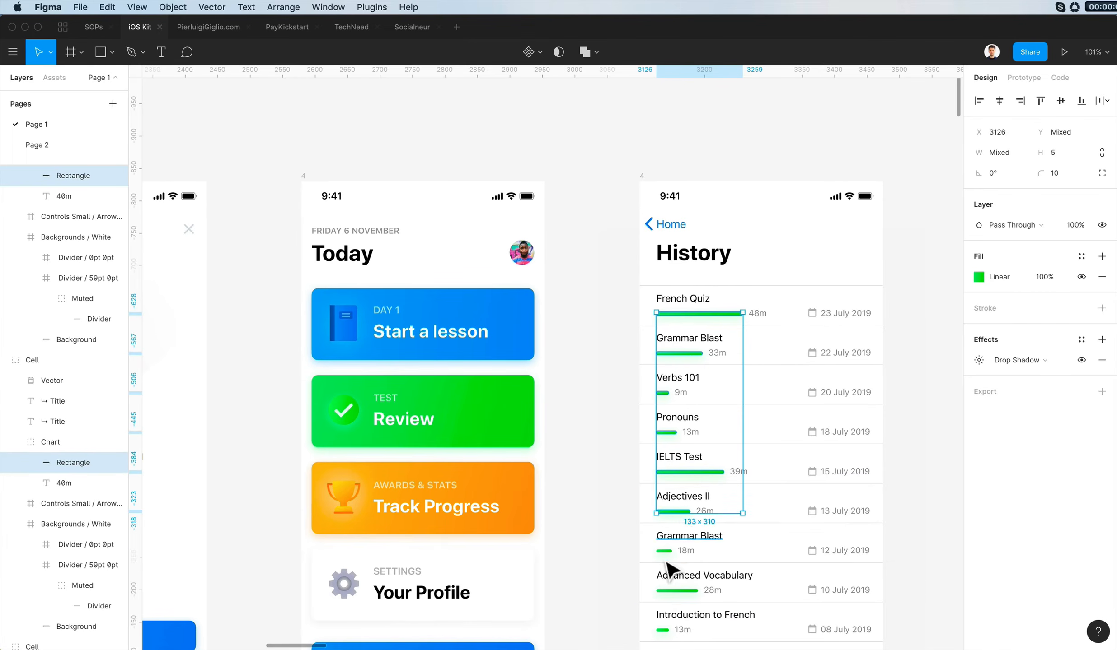
shift+super+click(663, 630)
click(1102, 360)
click(705, 154)
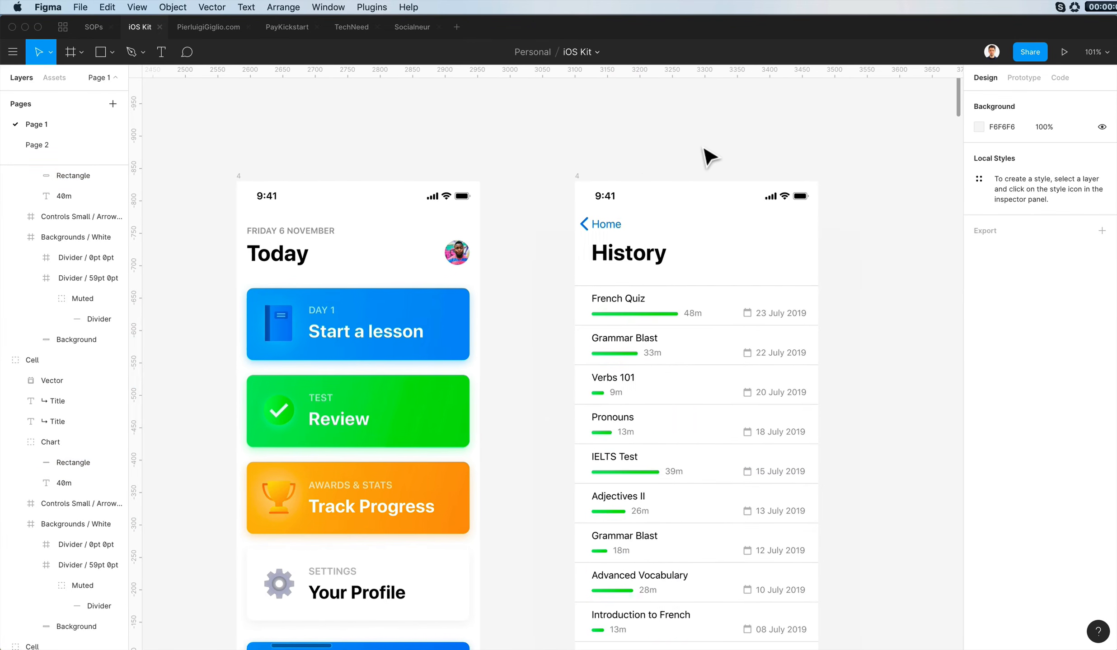
- Check how the shadowless progress bars on the History screen look alongside the Today and onboarding screens
scroll(705, 155, down, 4)
scroll(698, 125, right, 4)
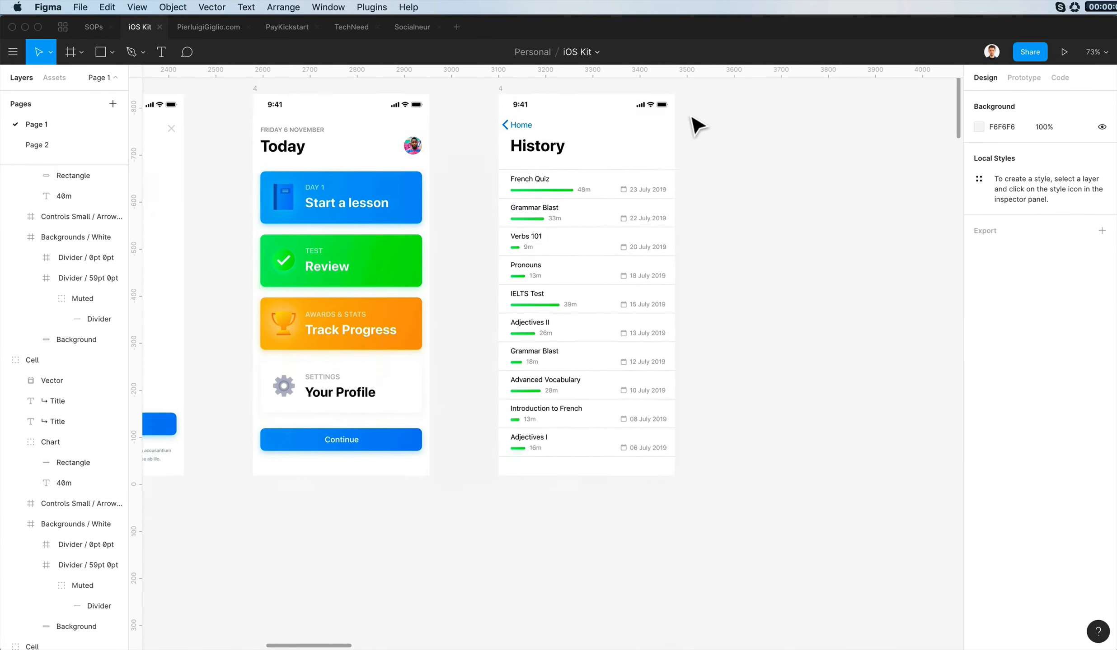
scroll(698, 124, left, 15)
scroll(698, 124, right, 20)
scroll(697, 124, left, 20)
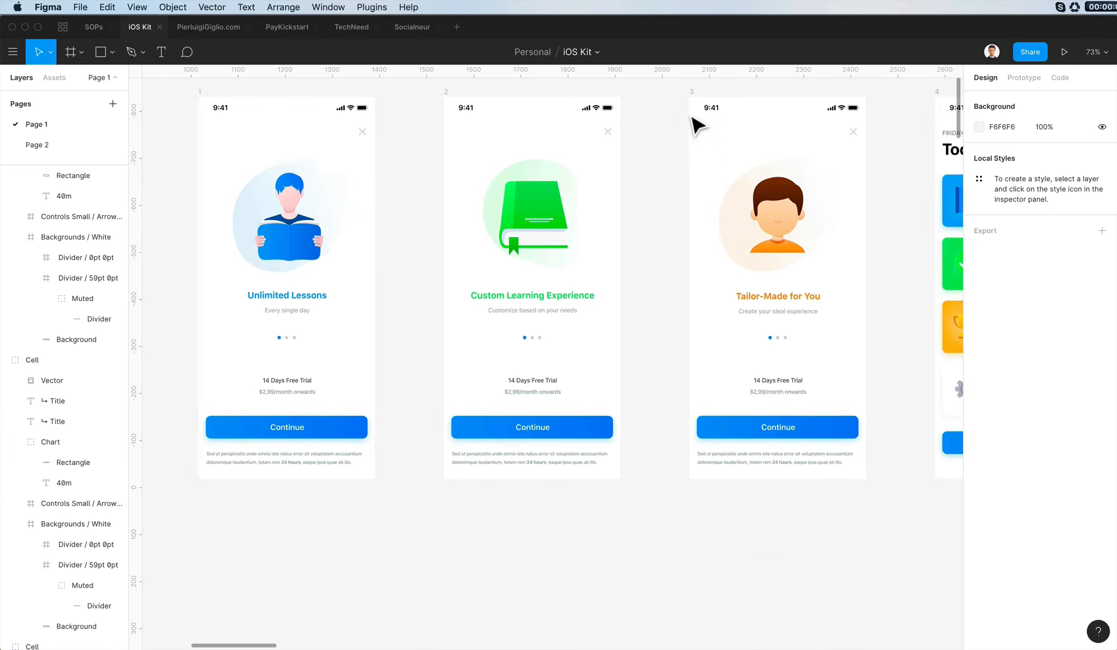
scroll(698, 124, right, 12)
scroll(698, 124, right, 2)
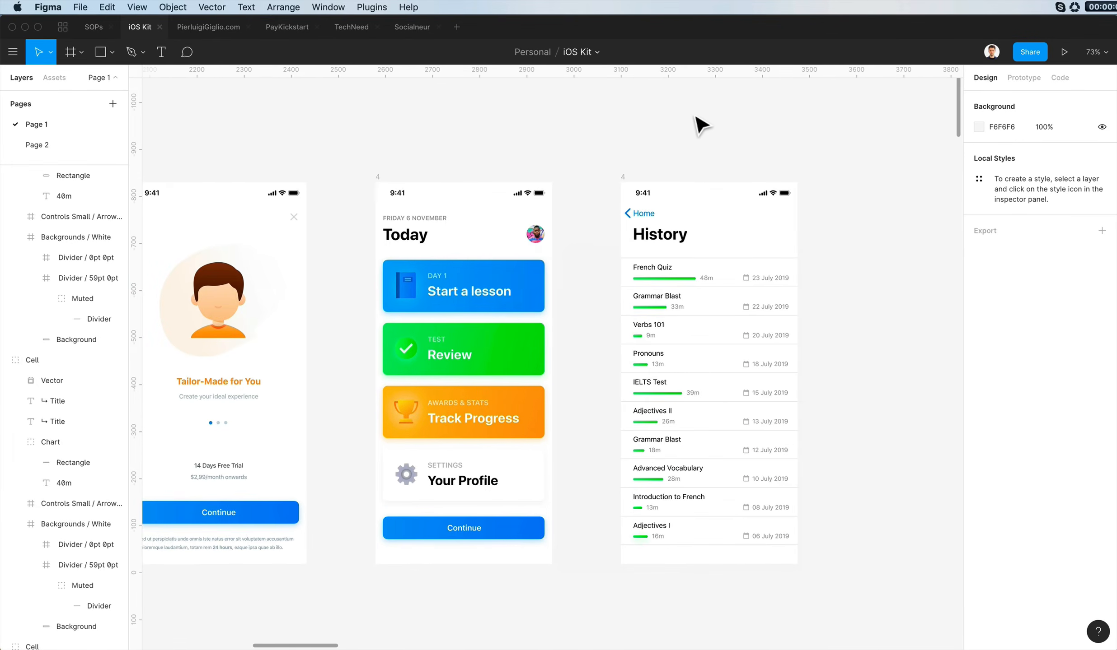
scroll(709, 126, down, 2)
scroll(708, 128, down, 2)
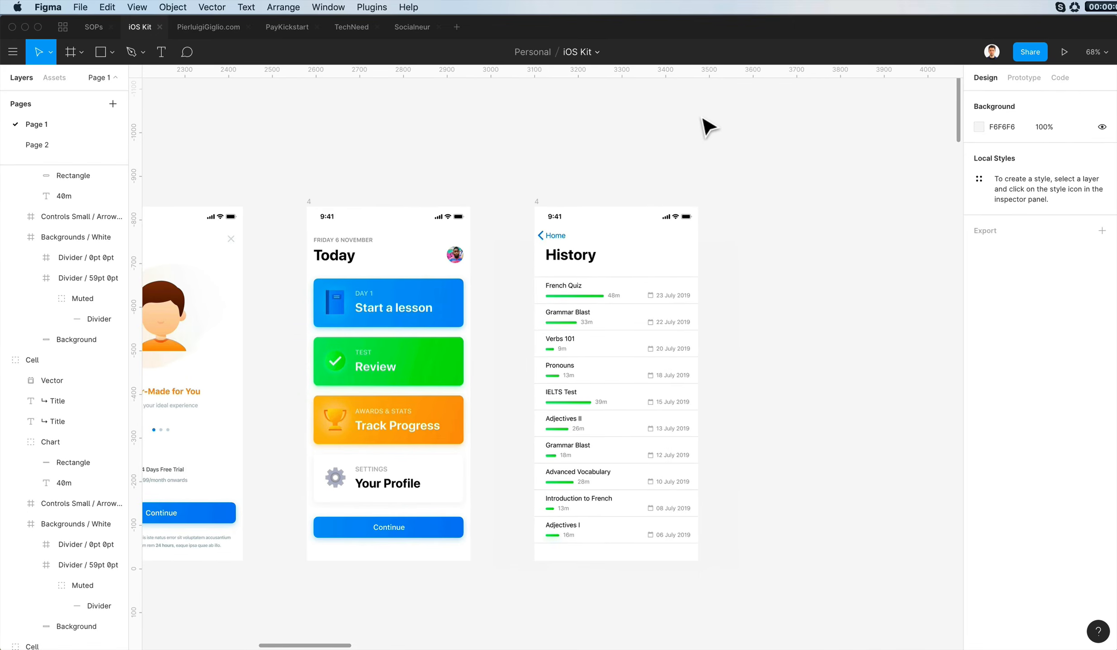
scroll(709, 128, down, 2)
scroll(707, 127, up, 2)
scroll(707, 126, left, 2)
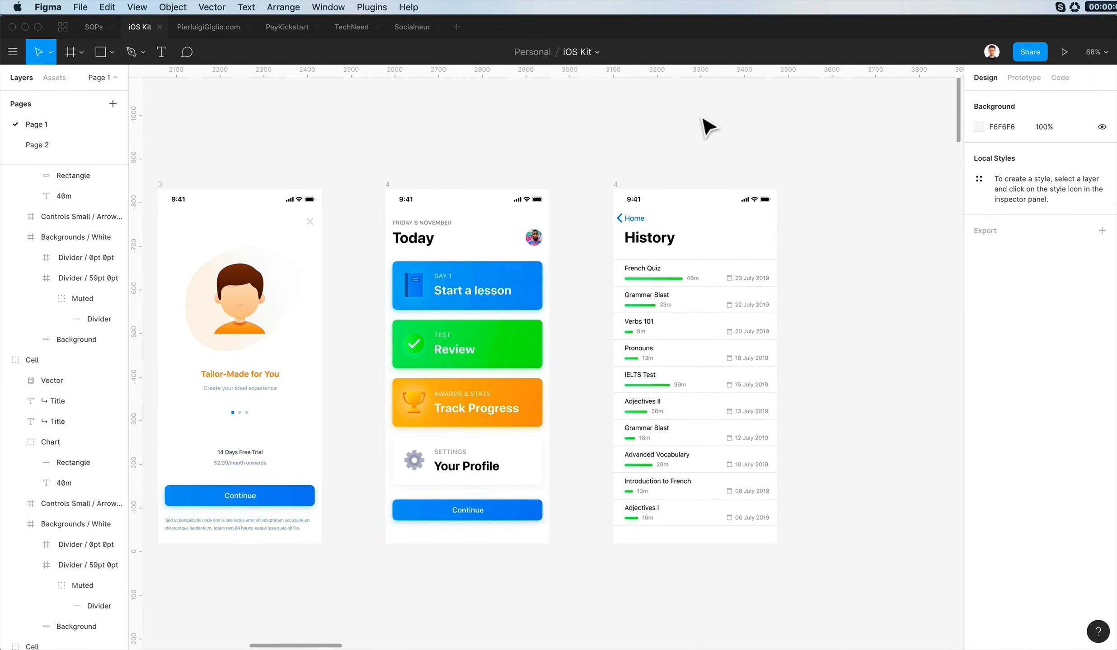
- Duplicate the Today frame and place the copy beyond the History frame at X 3621, Y -830
click(399, 196)
drag(461, 249, 911, 247)
click(766, 175)
- Rename the History frame as 5 and the duplicated Today frame as 6
scroll(766, 176, left, 5)
scroll(765, 175, up, 3)
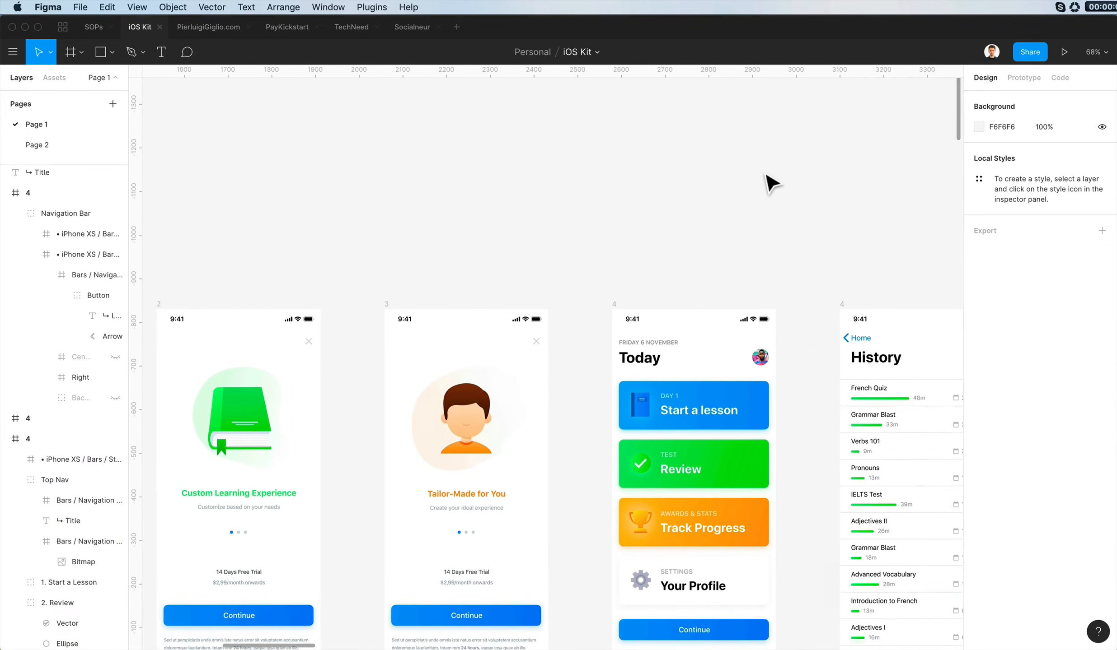
scroll(766, 177, right, 8)
double_click(497, 293)
text(5)
key(Return)
click(718, 292)
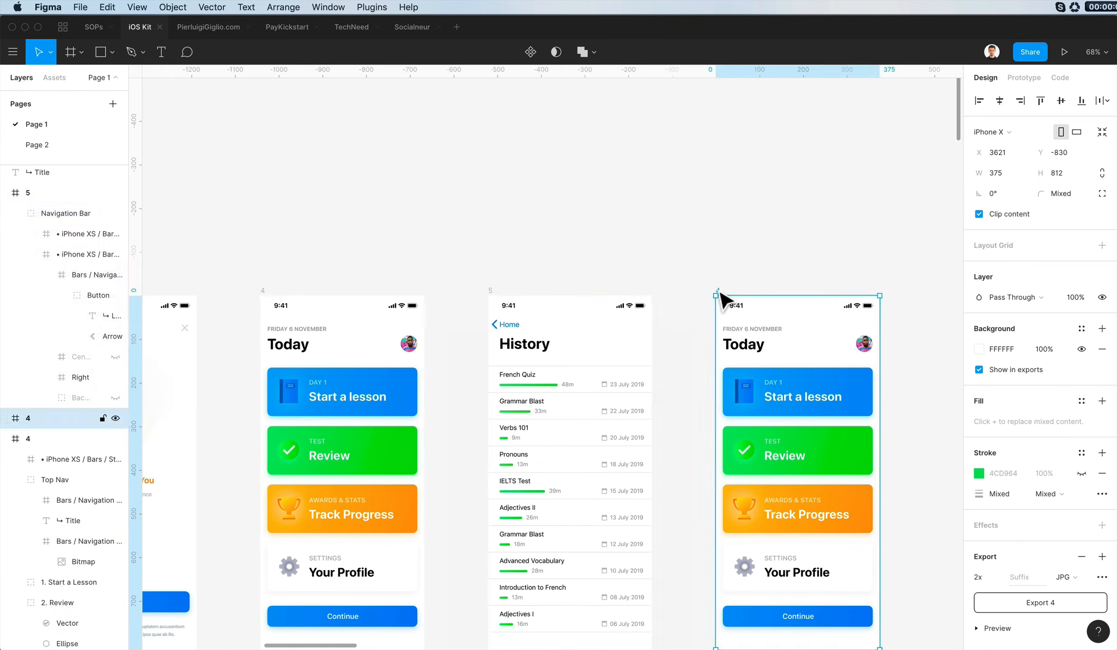
click(650, 244)
- Delete the book icon from the Start a lesson card in frame 6
scroll(651, 244, right, 4)
scroll(651, 244, left, 7)
scroll(651, 244, down, 2)
scroll(650, 243, right, 3)
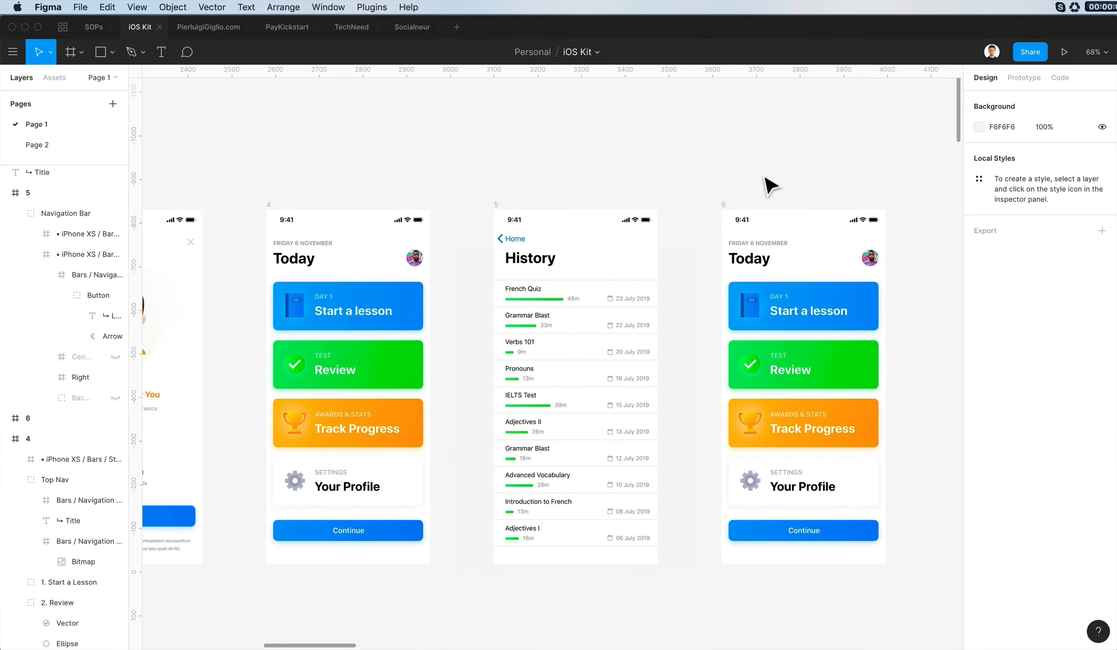
double_click(750, 309)
key(Delete)
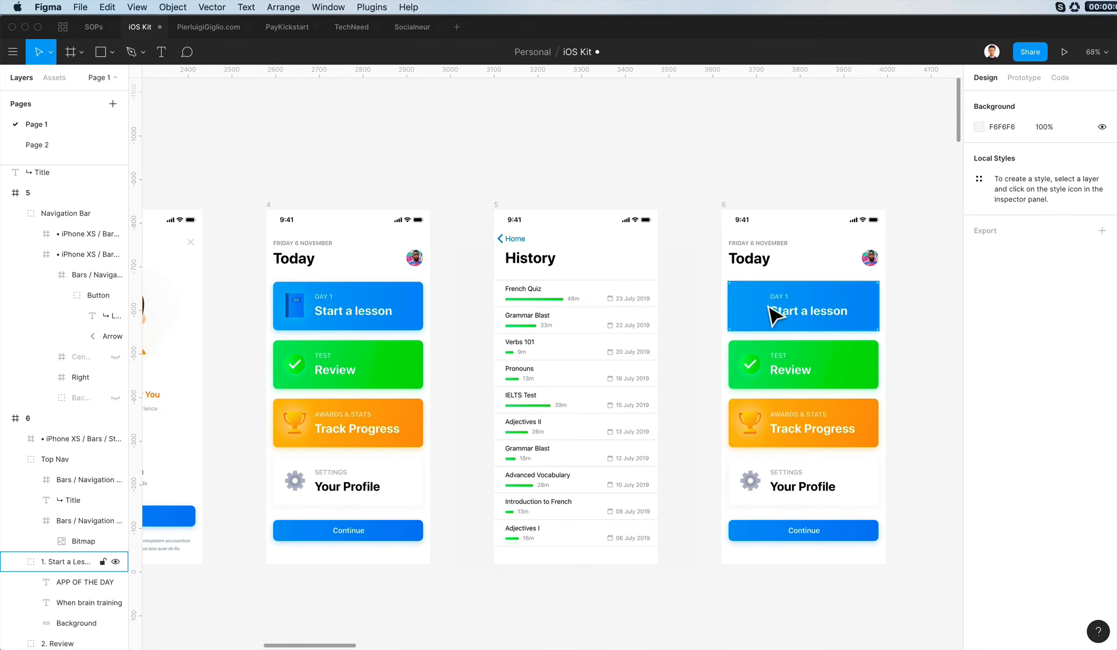
click(785, 311)
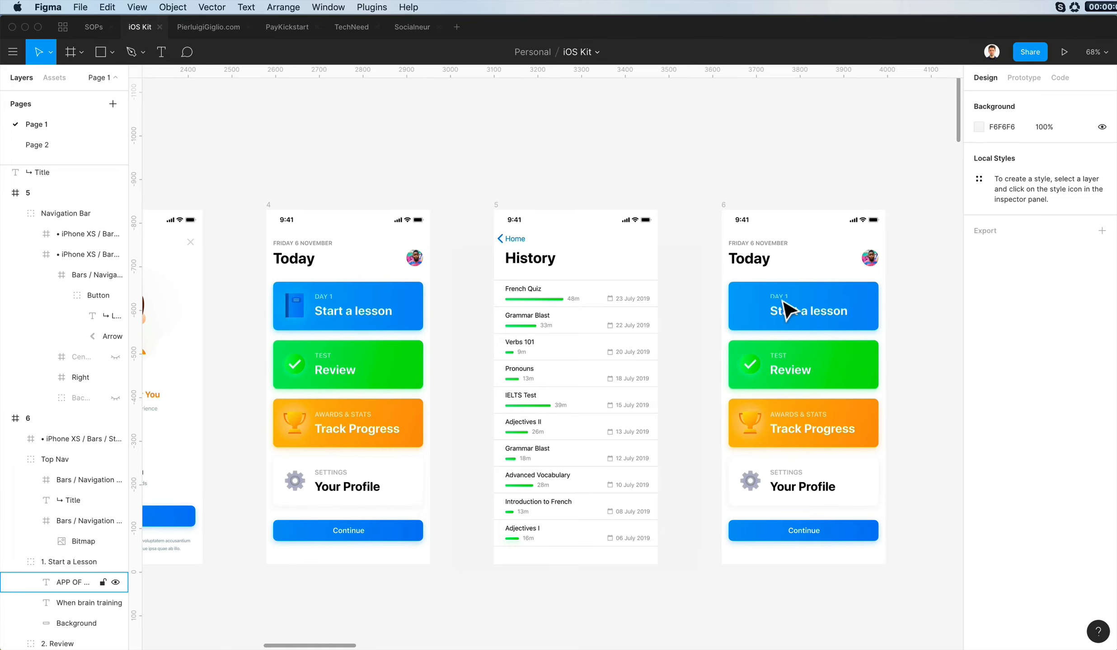
- Restore the book icon on frame 6's Start a lesson card and delete the check icon with its circle from the Review card
key(ctrl+z)
double_click(754, 368)
key(Delete)
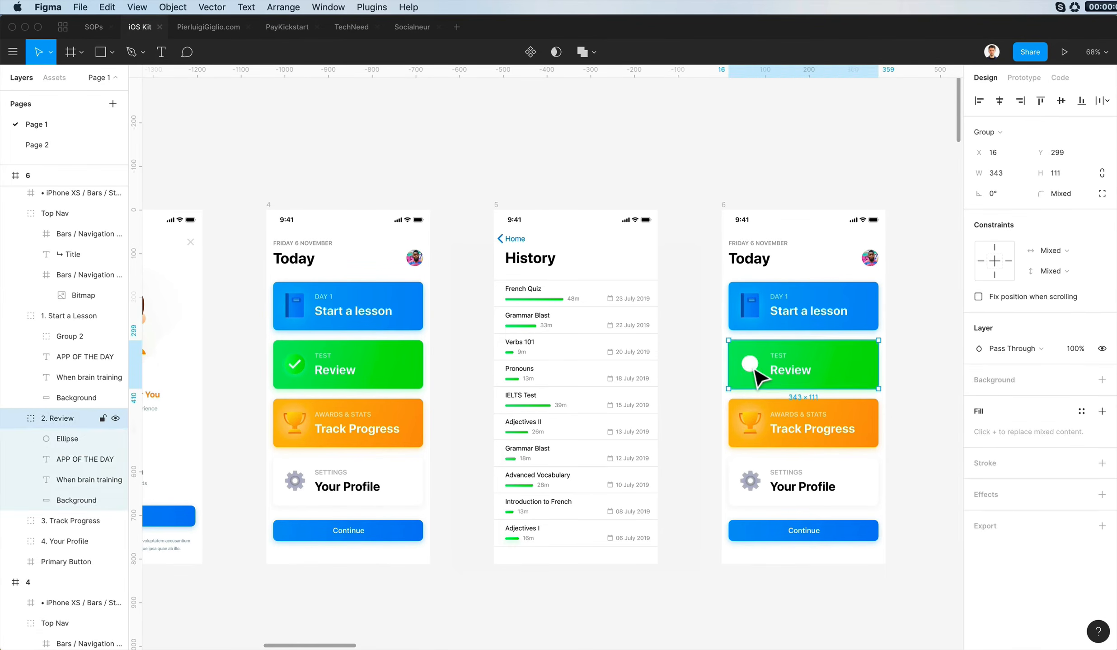
double_click(754, 370)
key(Delete)
- Move the TEST and Review texts together toward the left edge of frame 6's green card, to X 43
double_click(778, 357)
shift+click(806, 372)
drag(806, 375, 776, 376)
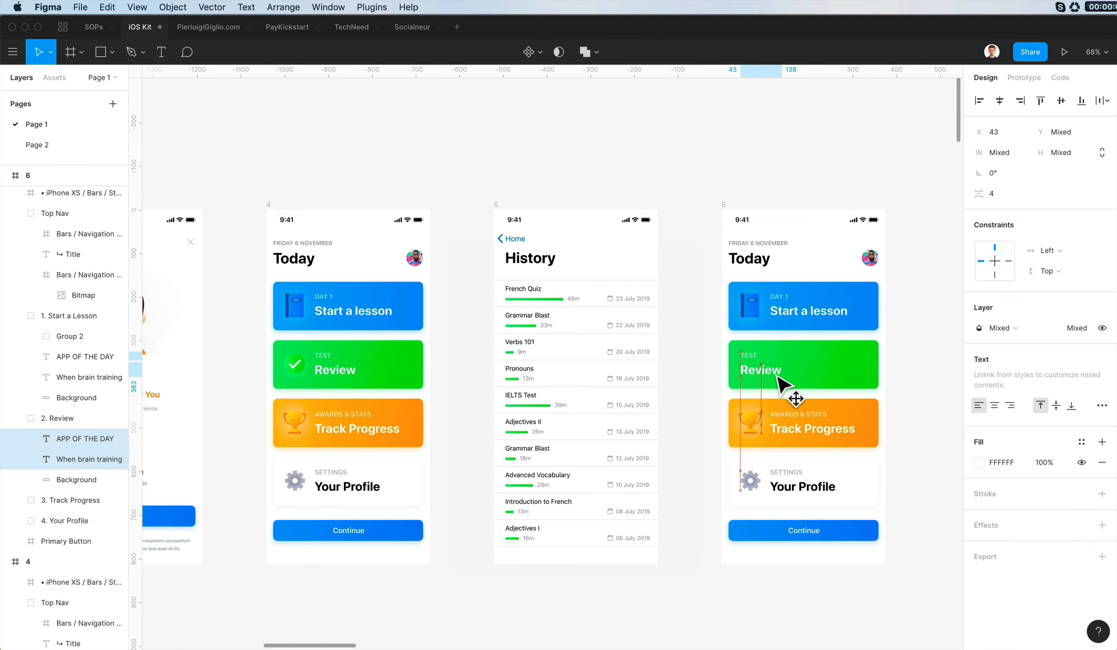
- Try the Review card with its background reduced to 169 wide and a copy beside it, and undo the duplication
click(850, 375)
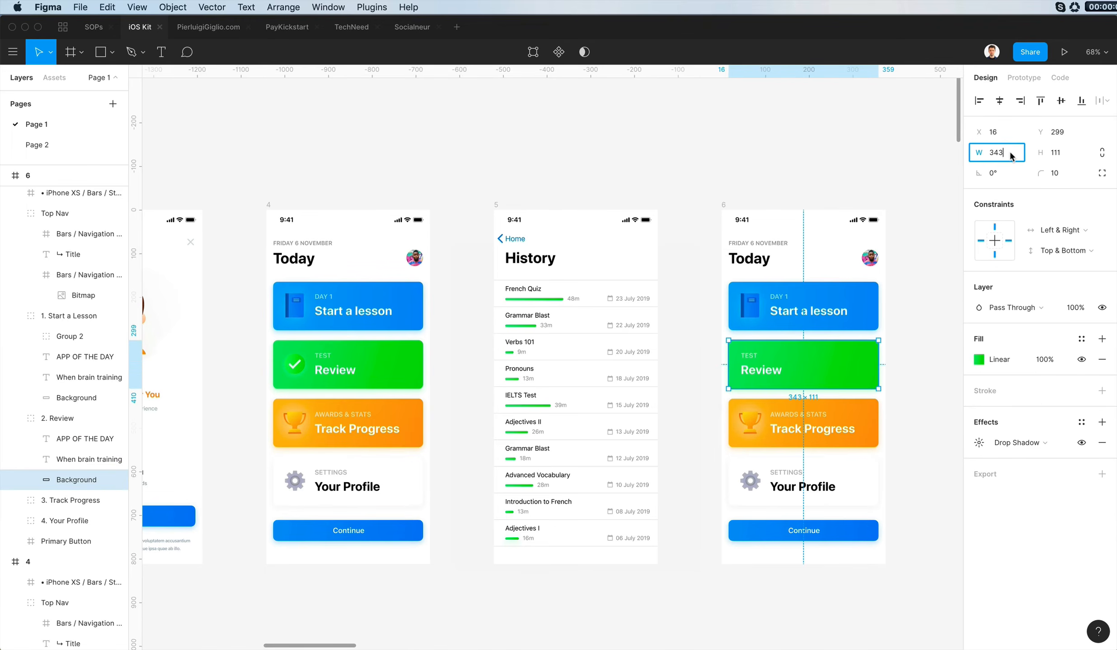
text(/2)
key(Return)
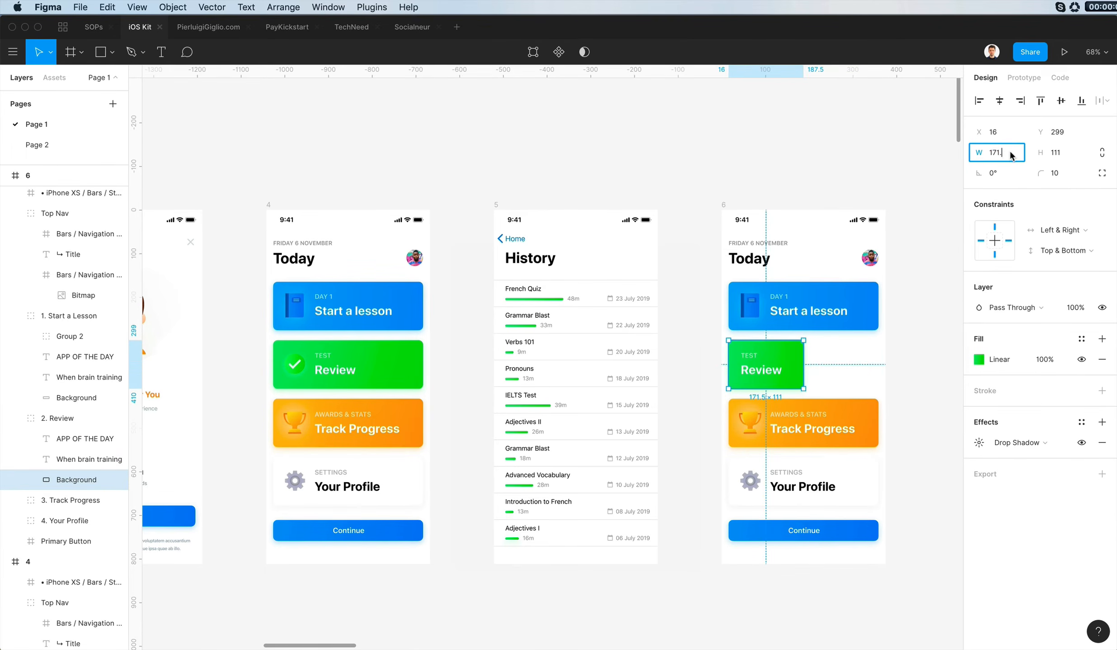
click(899, 354)
alt+drag(806, 364, 874, 368)
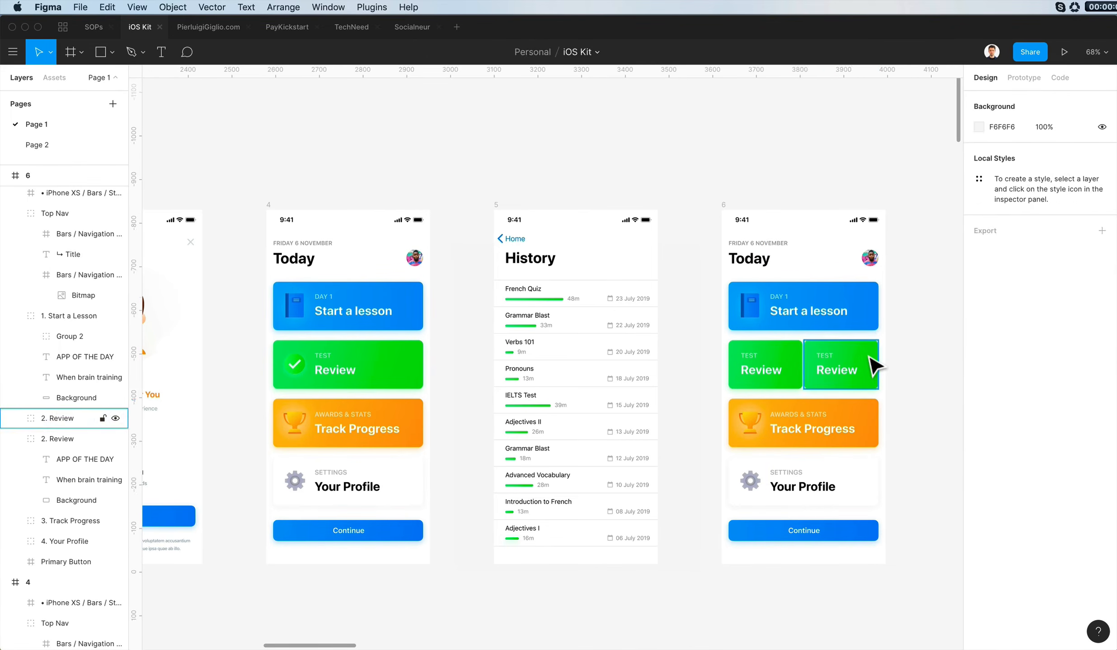
key(super+z)
key(super+z)
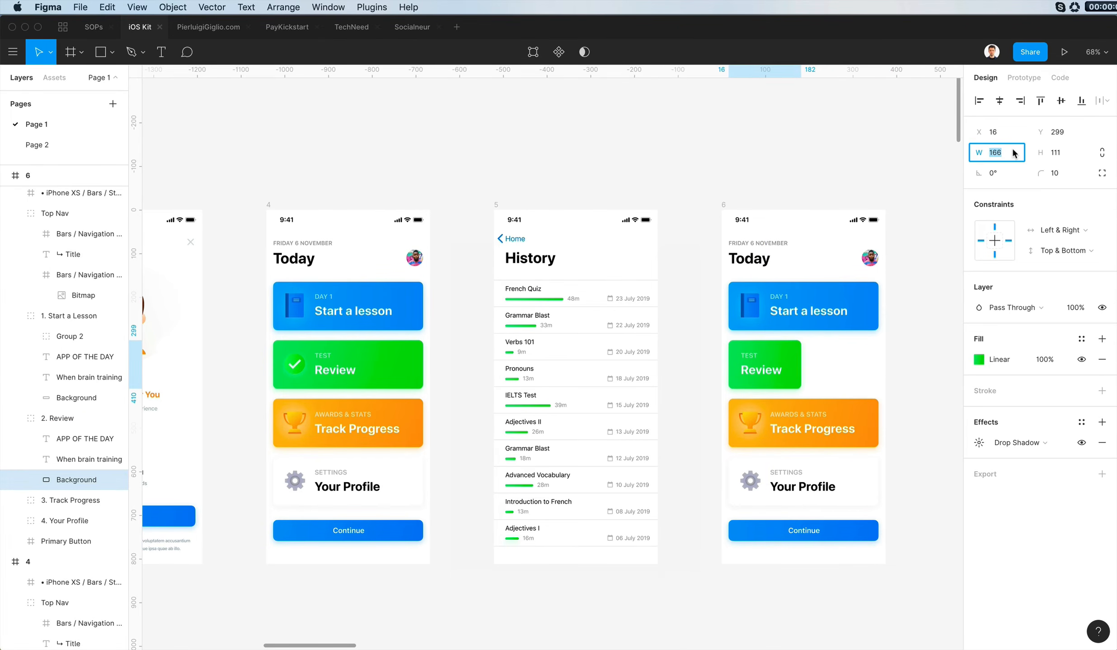
- Try the Review card at a width of 164 with a copy placed beside it, and delete the copy
text(164)
key(Return)
drag(798, 365, 827, 356)
click(918, 336)
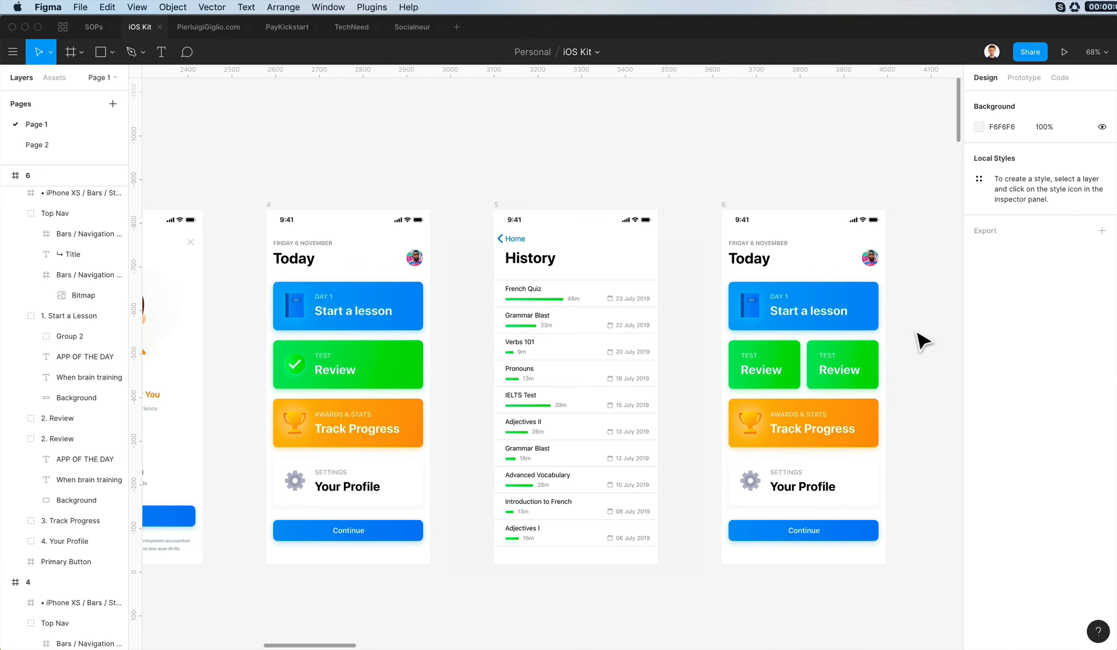
scroll(918, 336, right, 1)
scroll(918, 336, down, 1)
click(824, 337)
key(BackSpace)
- Set the Review card's background width to 160 and duplicate the card beside it at X 199
click(753, 355)
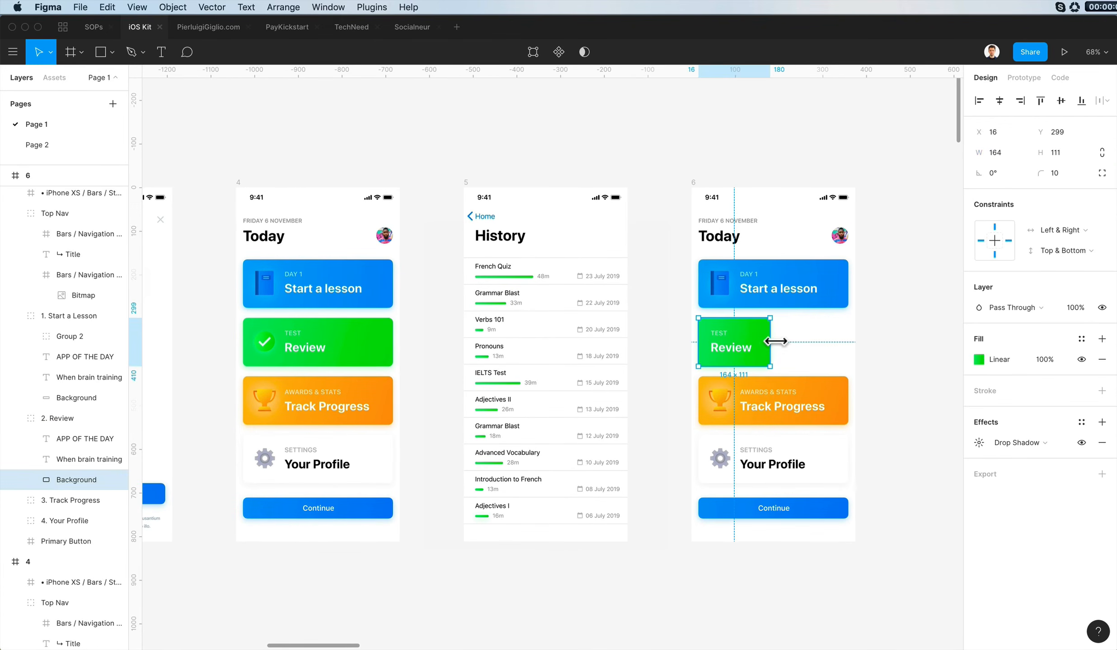
text(160)
key(Return)
click(814, 342)
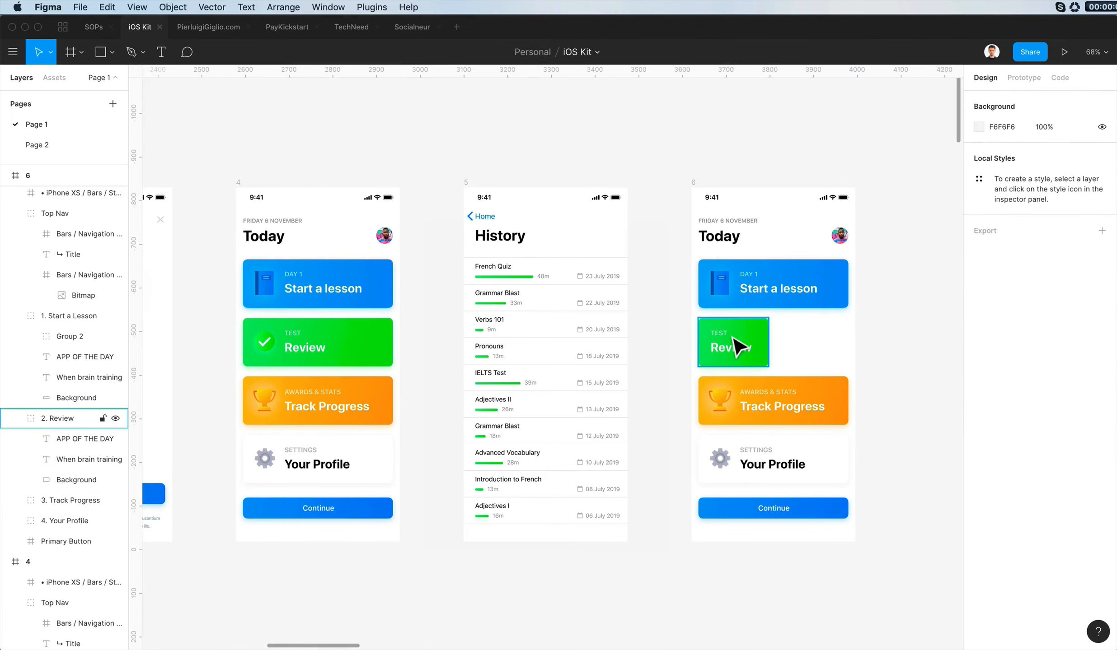
drag(730, 339, 811, 338)
click(872, 305)
scroll(873, 304, up, 5)
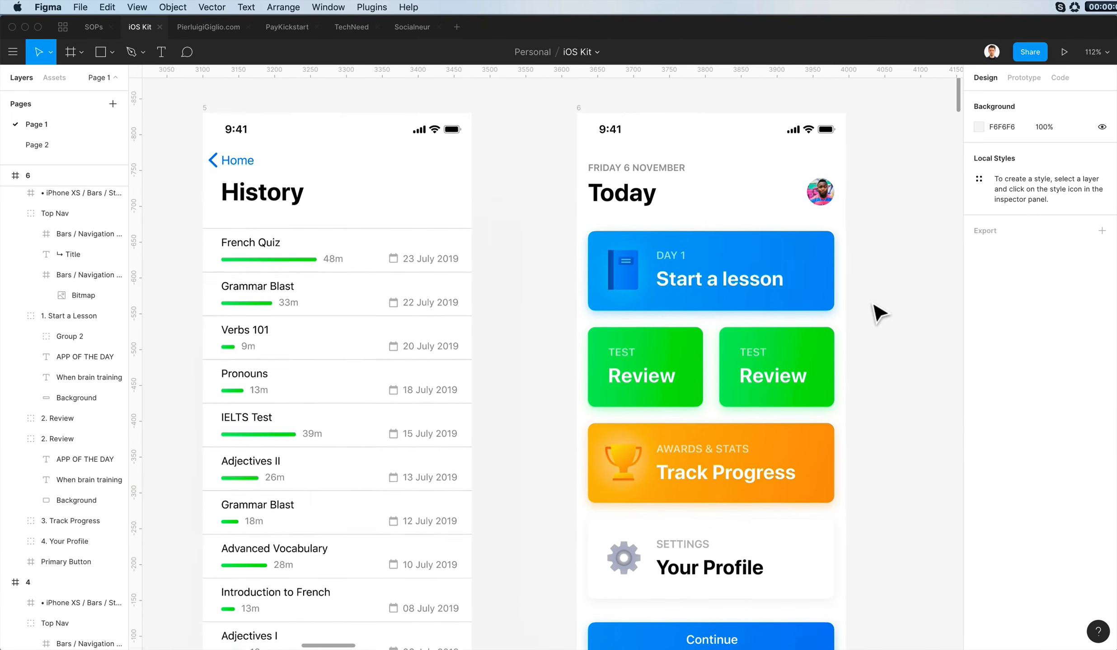
- Center-align the Review titles on the green cards and center the left title horizontally on its background
scroll(873, 304, down, 4)
scroll(873, 304, up, 1)
scroll(873, 304, right, 1)
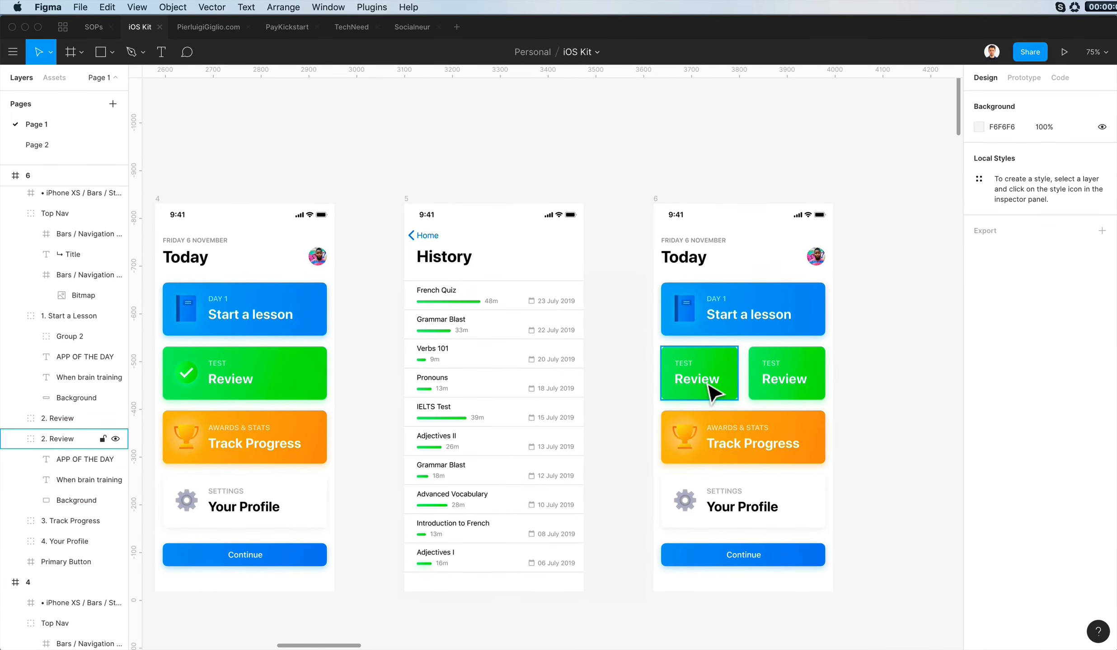
double_click(704, 382)
click(996, 447)
shift+click(783, 379)
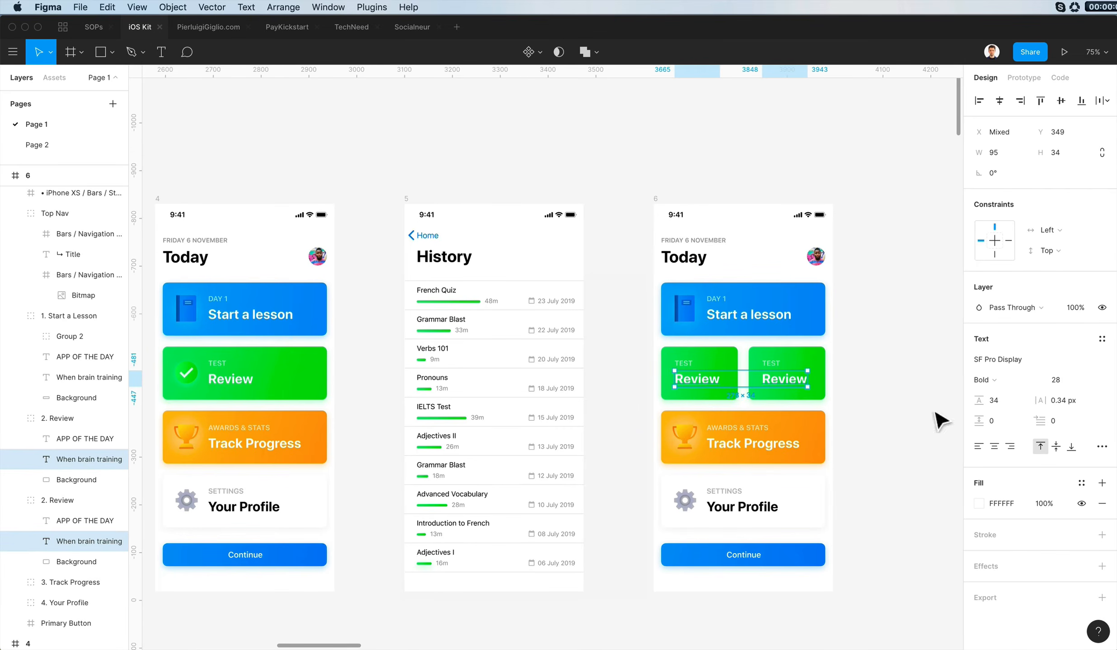
click(878, 351)
scroll(792, 346, up, 3)
super+click(656, 396)
shift+click(684, 371)
click(999, 101)
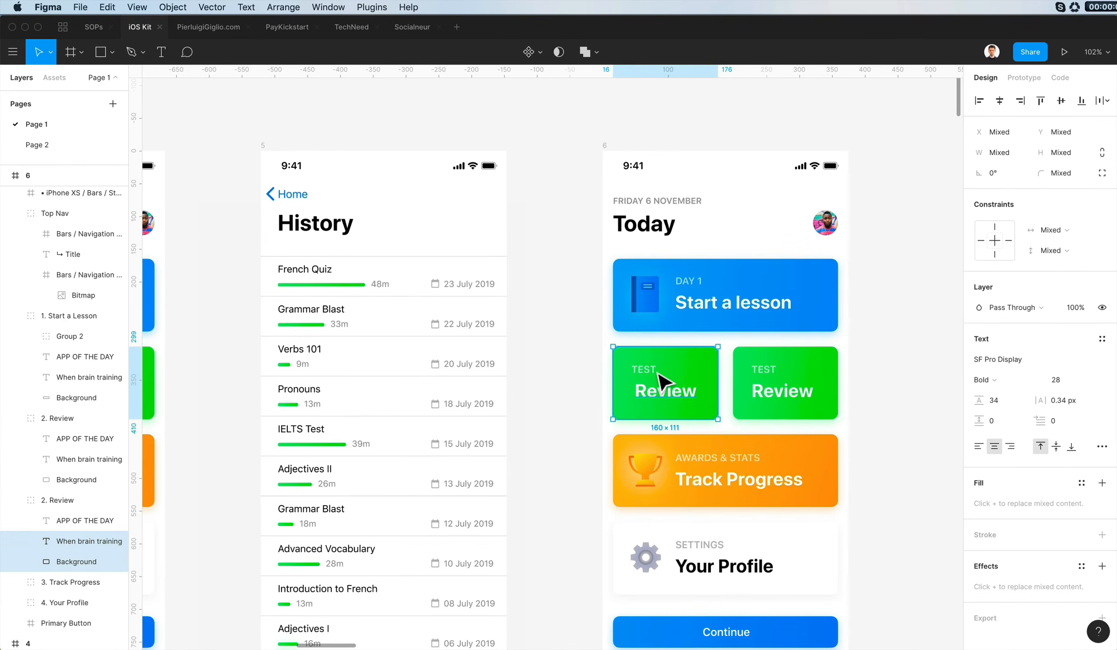
- Center-align the left green card's TEST label and center it horizontally on the card background
click(654, 372)
click(995, 447)
shift+click(686, 371)
click(999, 101)
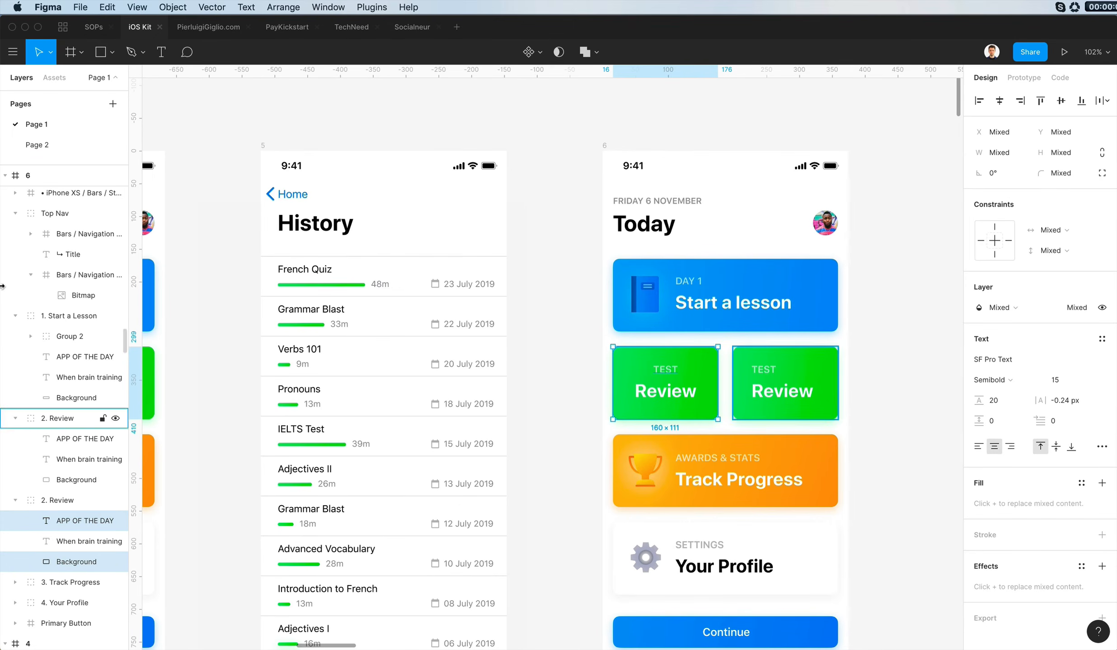
- Center-align the right green card's TEST label and center both the label and the Review title horizontally on the card
super+click(763, 371)
click(995, 447)
shift+click(787, 354)
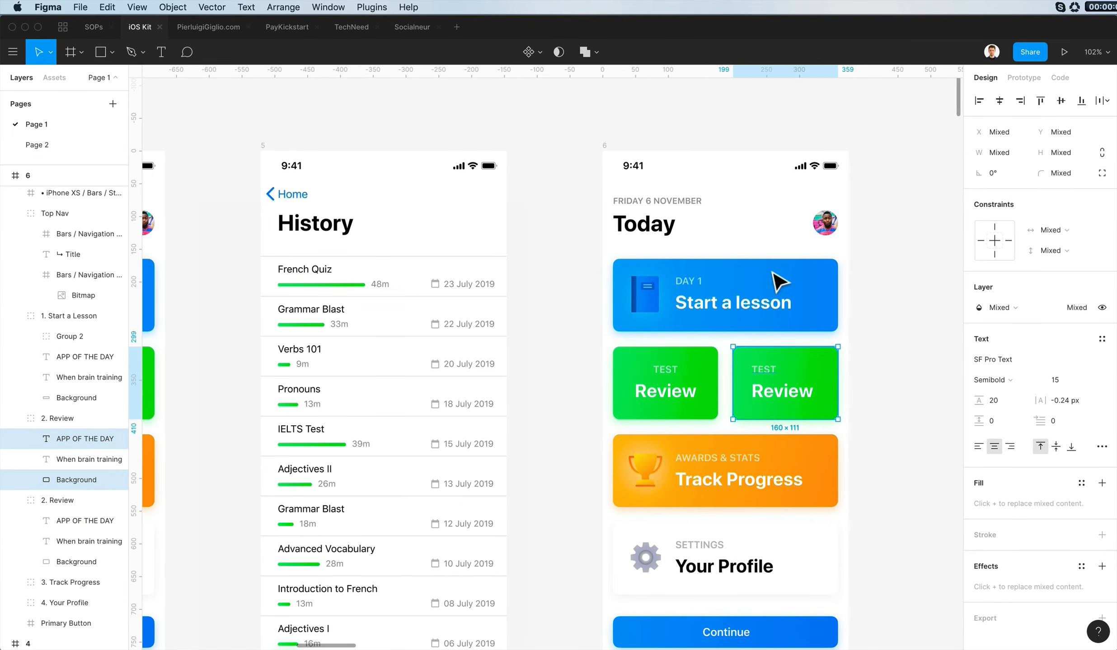
click(999, 101)
super+click(803, 393)
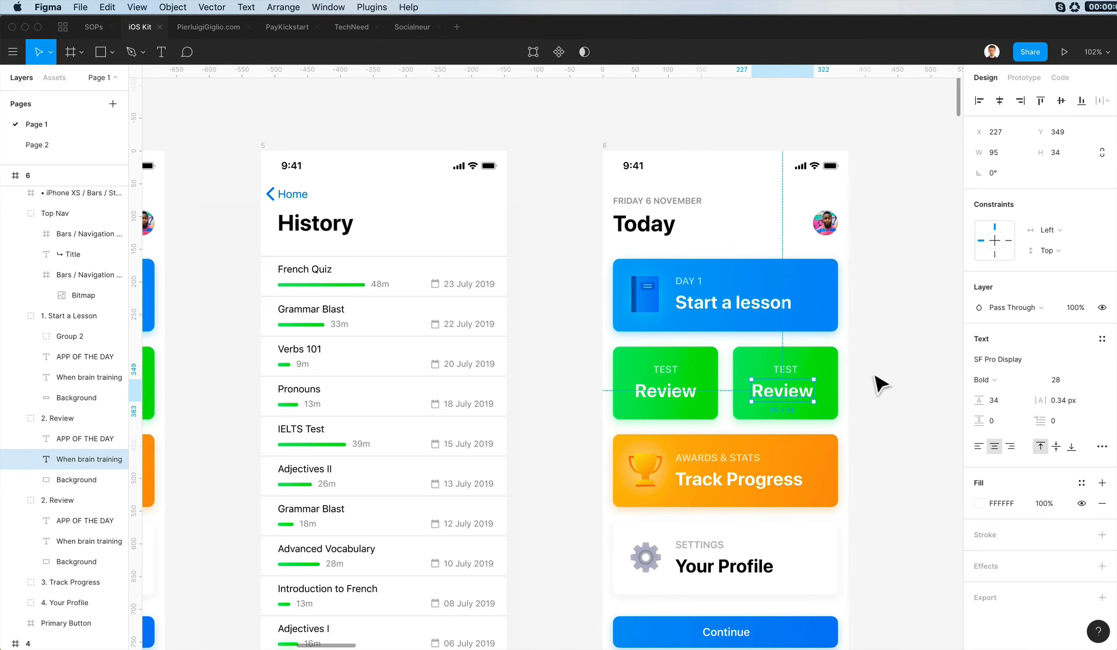
click(873, 428)
- Replace the small TEST labels with 4 on the right green card and 13 on the left green card
scroll(874, 429, right, 10)
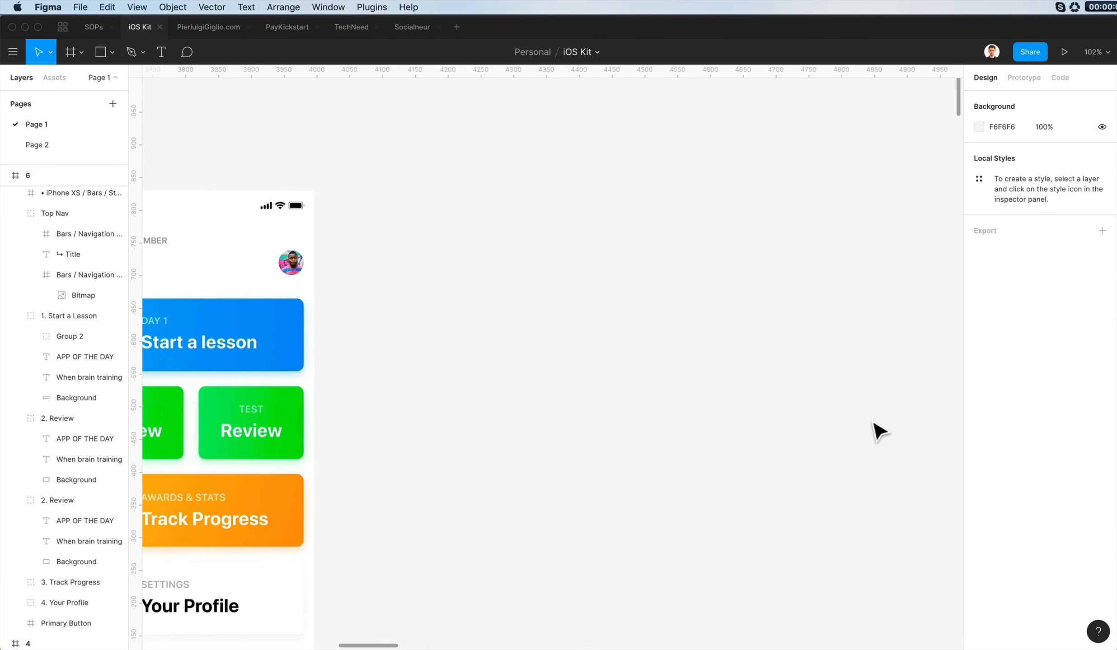
scroll(878, 432, left, 20)
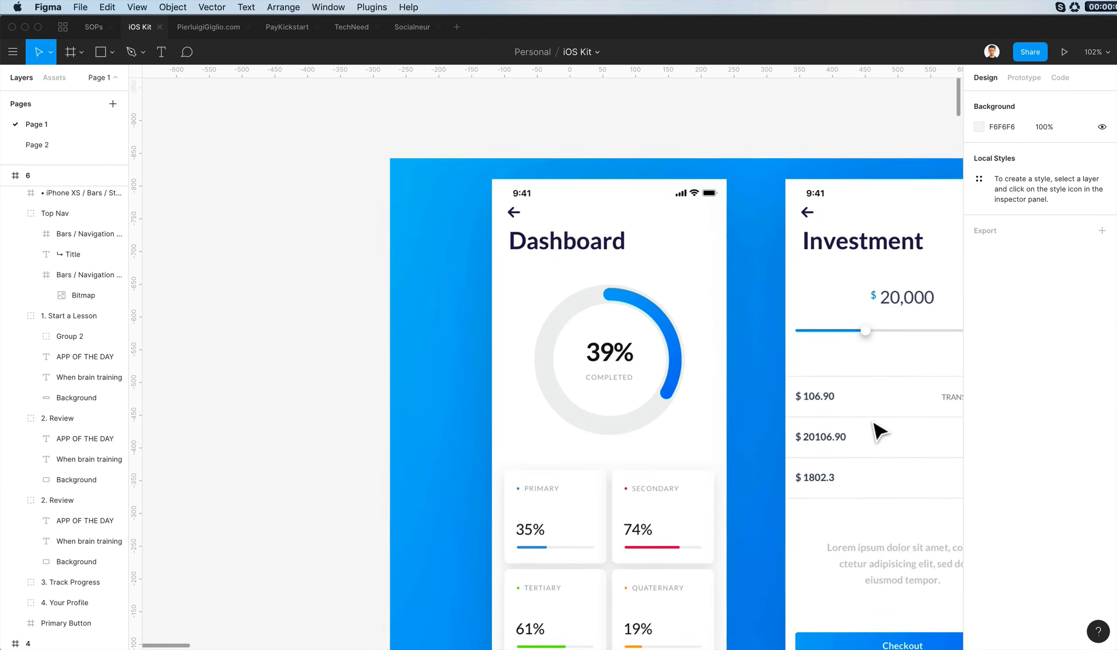
scroll(874, 427, right, 20)
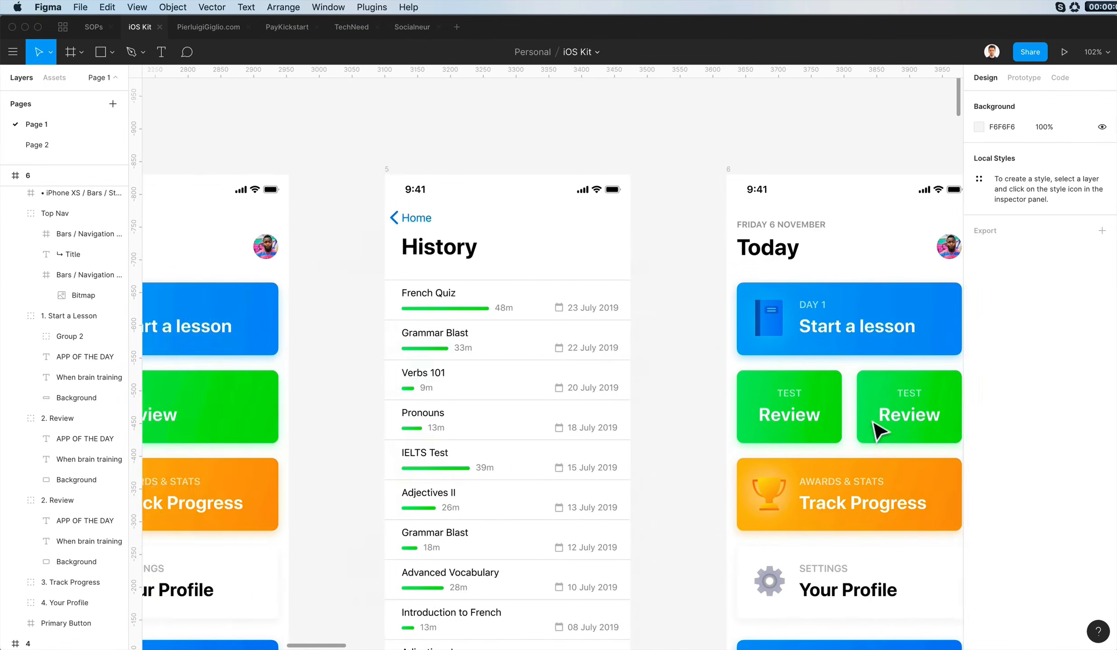
scroll(877, 430, right, 4)
scroll(877, 429, down, 3)
double_click(724, 267)
text(2)
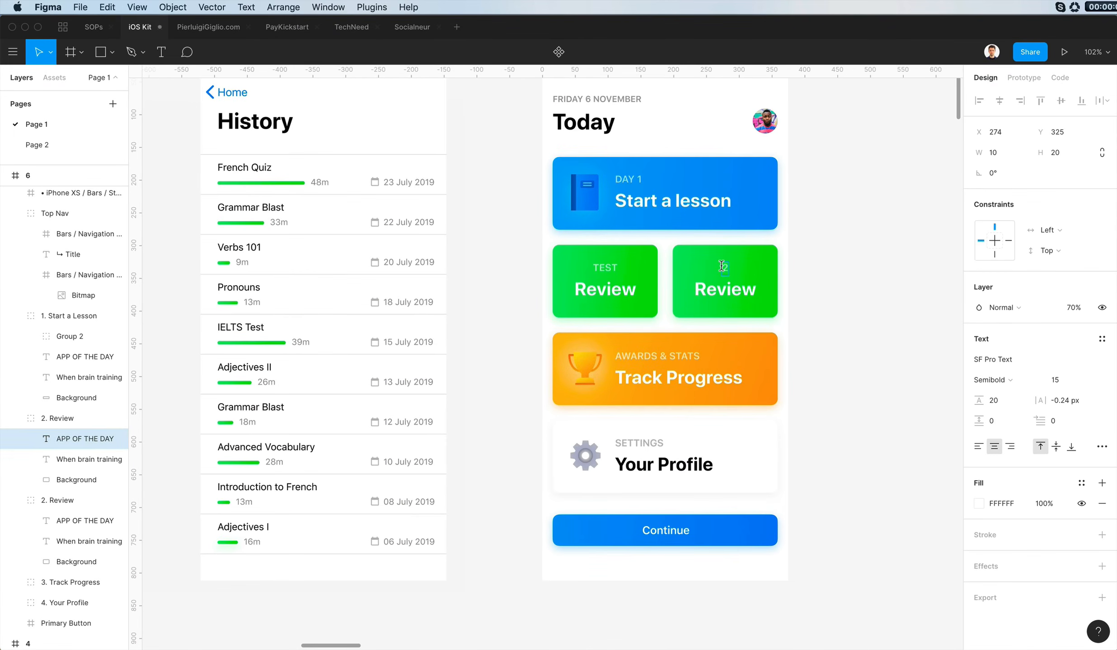
double_click(740, 291)
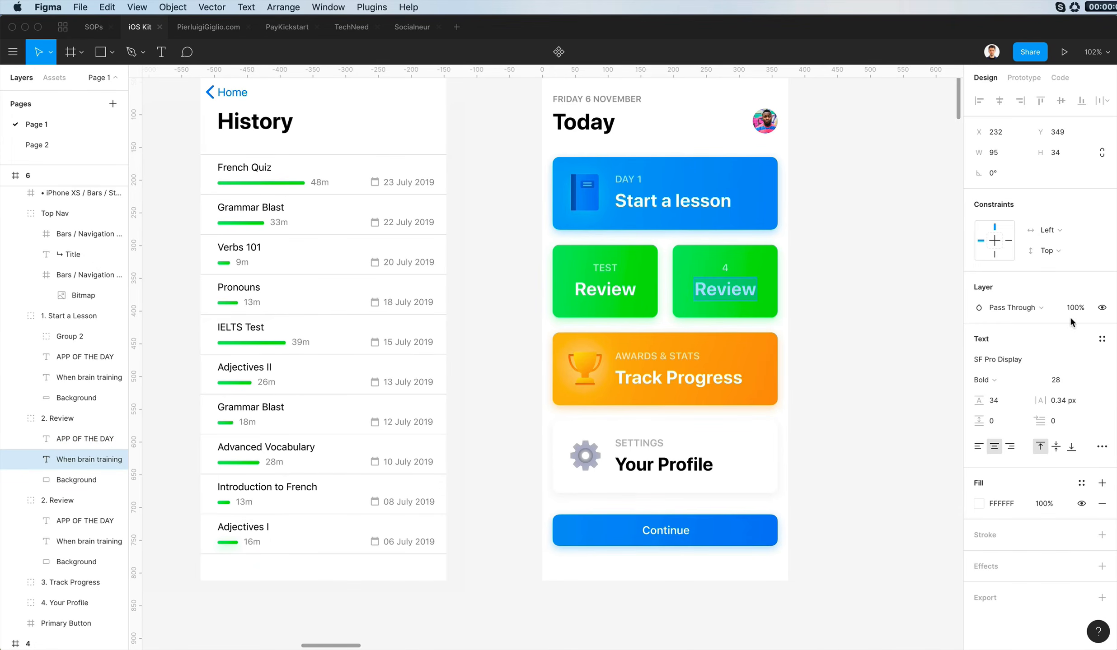
double_click(601, 269)
text(1)
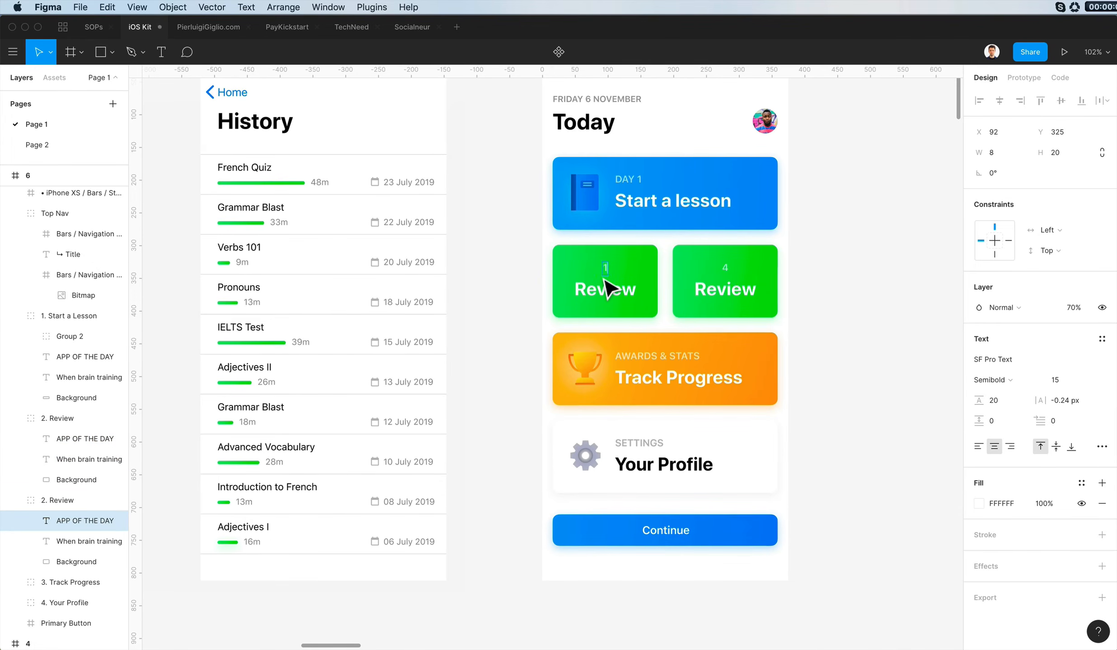
text(3)
- Change the left green card's title to Errors
scroll(596, 284, right, 1)
click(586, 289)
click(594, 290)
click(598, 292)
key(r)
key(s)
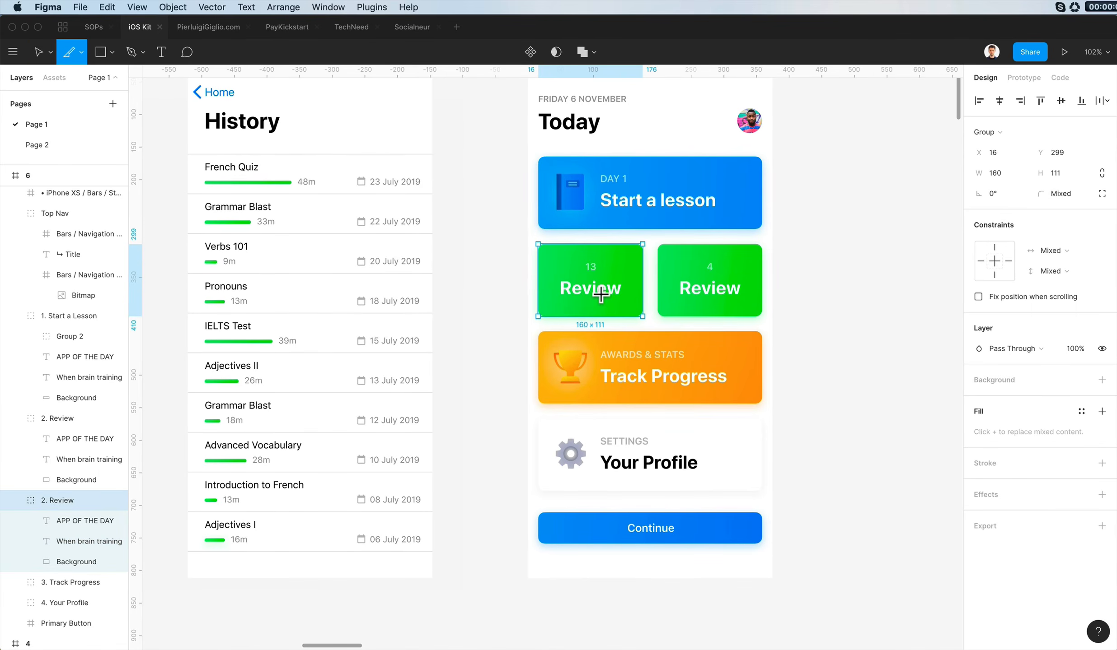
key(v)
double_click(588, 290)
double_click(588, 290)
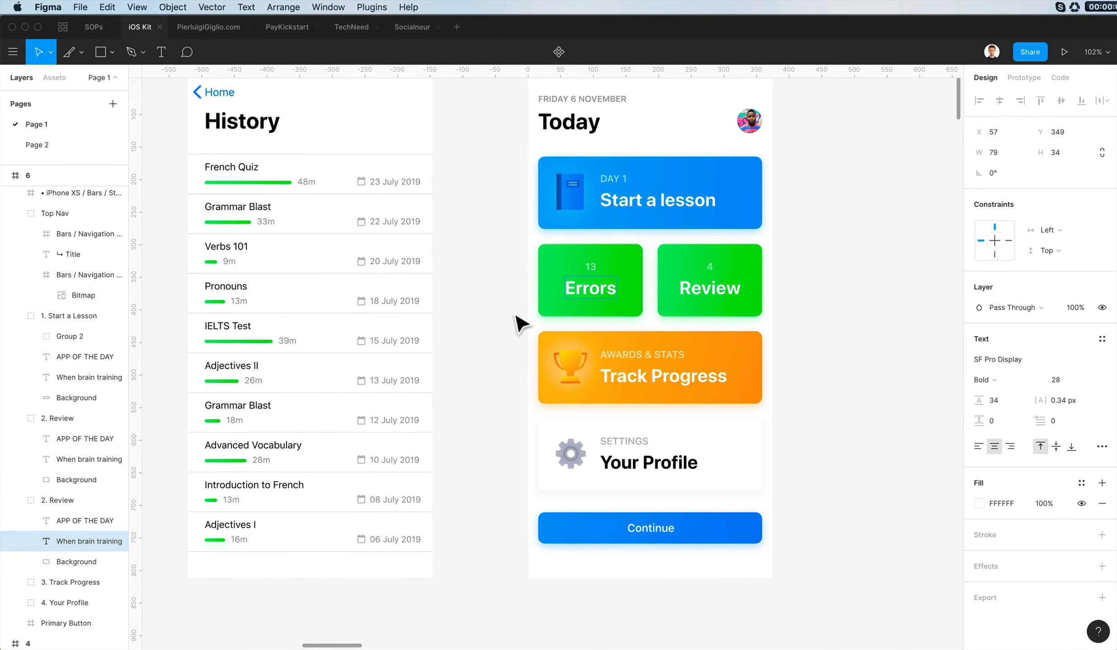
- Change the right green card's title to Warnings
click(723, 297)
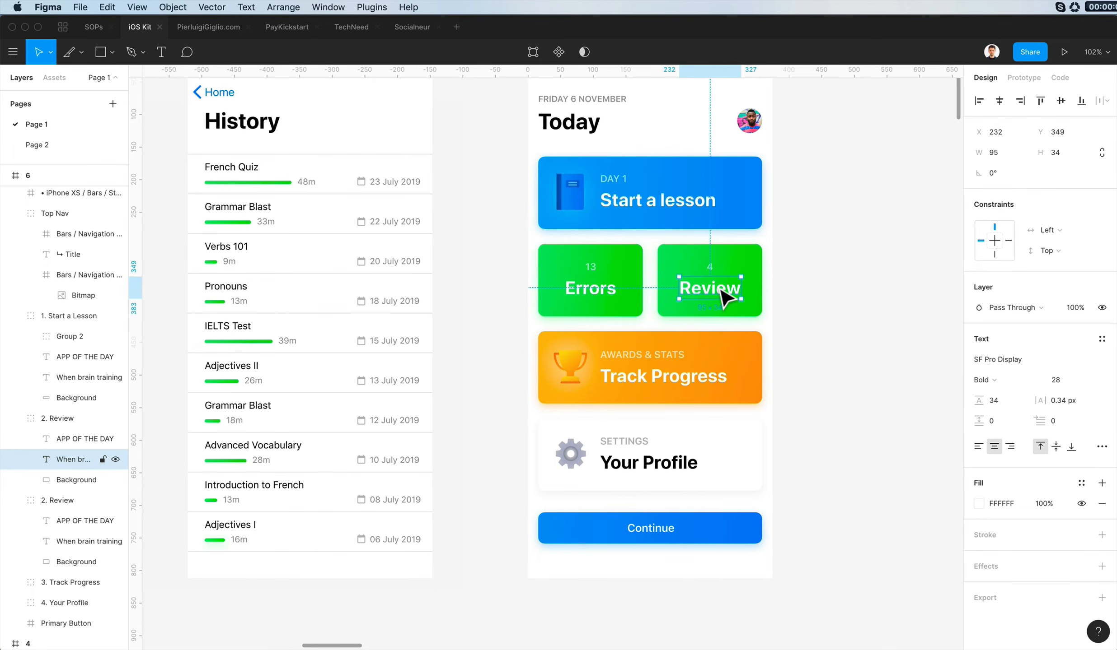
double_click(715, 285)
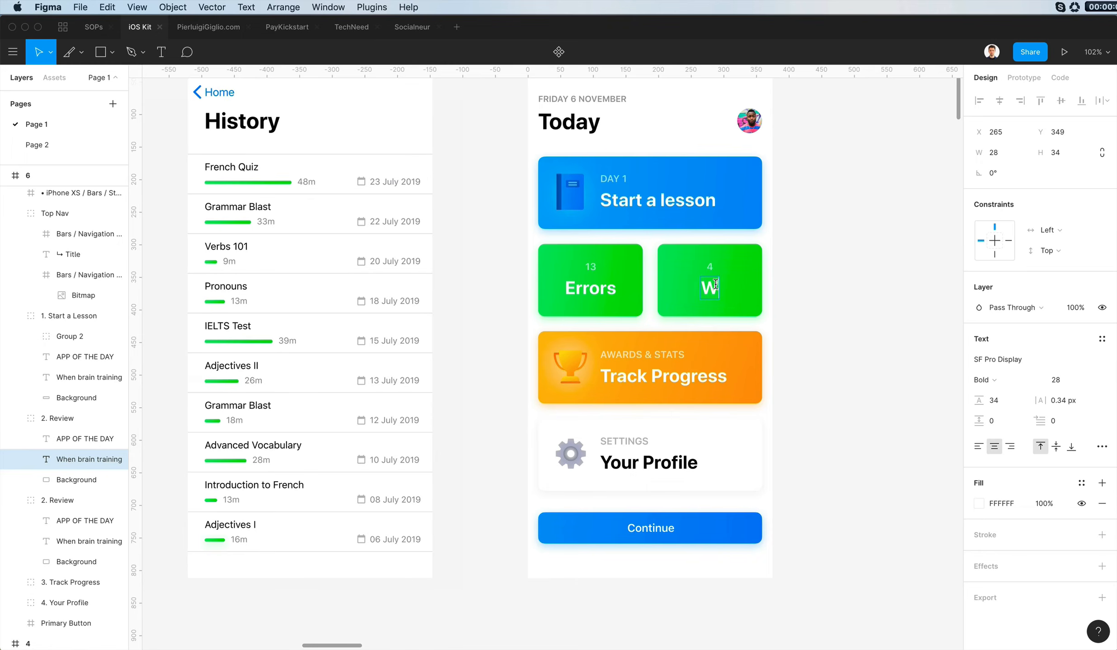
click(793, 297)
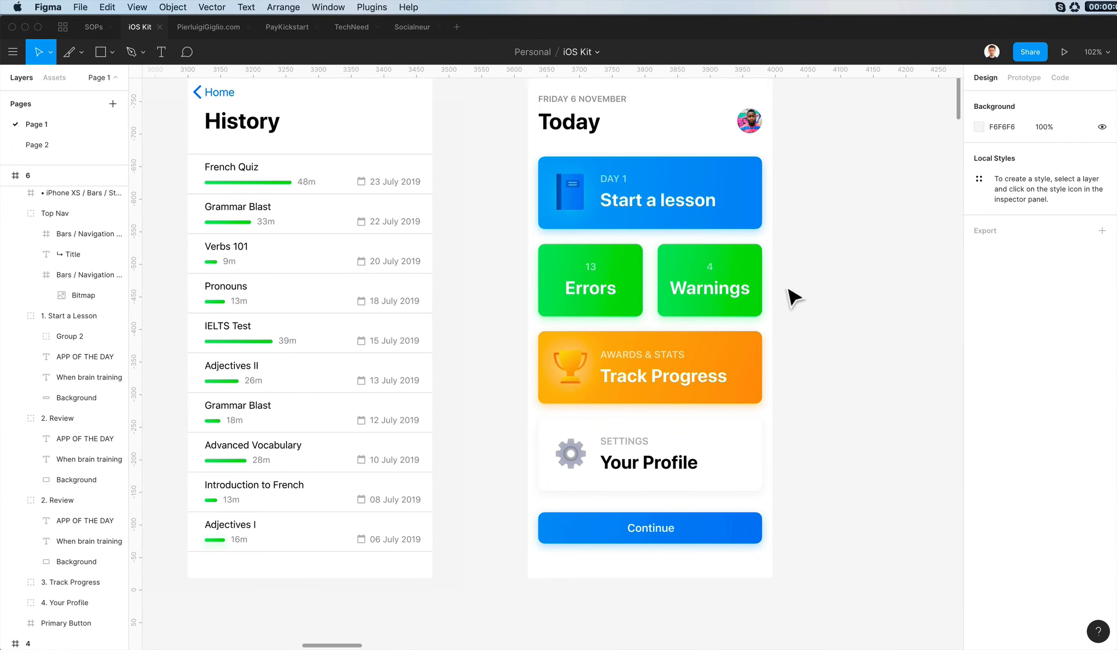
- Copy the Track Progress card background's orange gradient and shadow properties onto the Warnings card background
scroll(800, 343, left, 5)
double_click(816, 375)
double_click(823, 329)
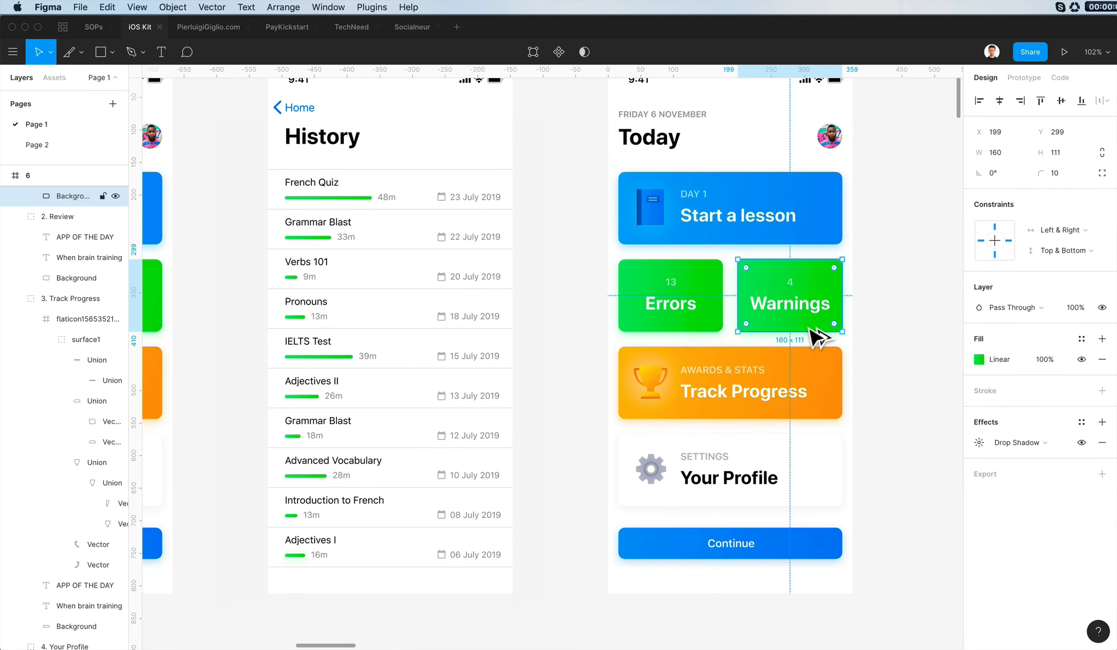
key(super+alt+v)
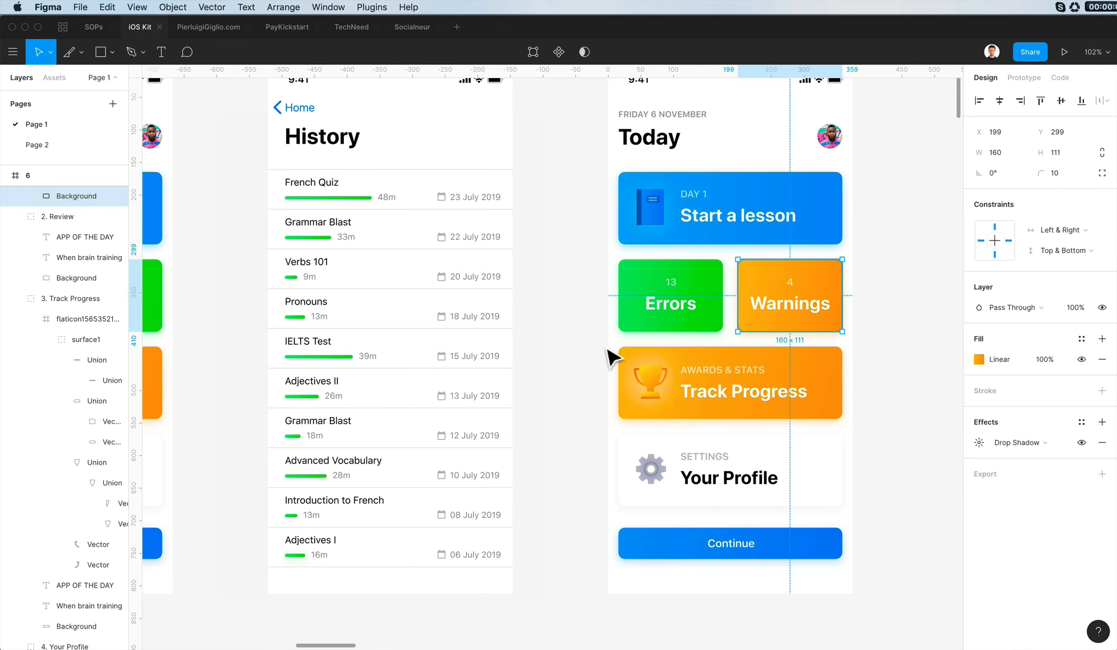
- Delete the Track Progress card from frame 6 and place a horizontal guide at Y 433 where its top edge was
click(817, 391)
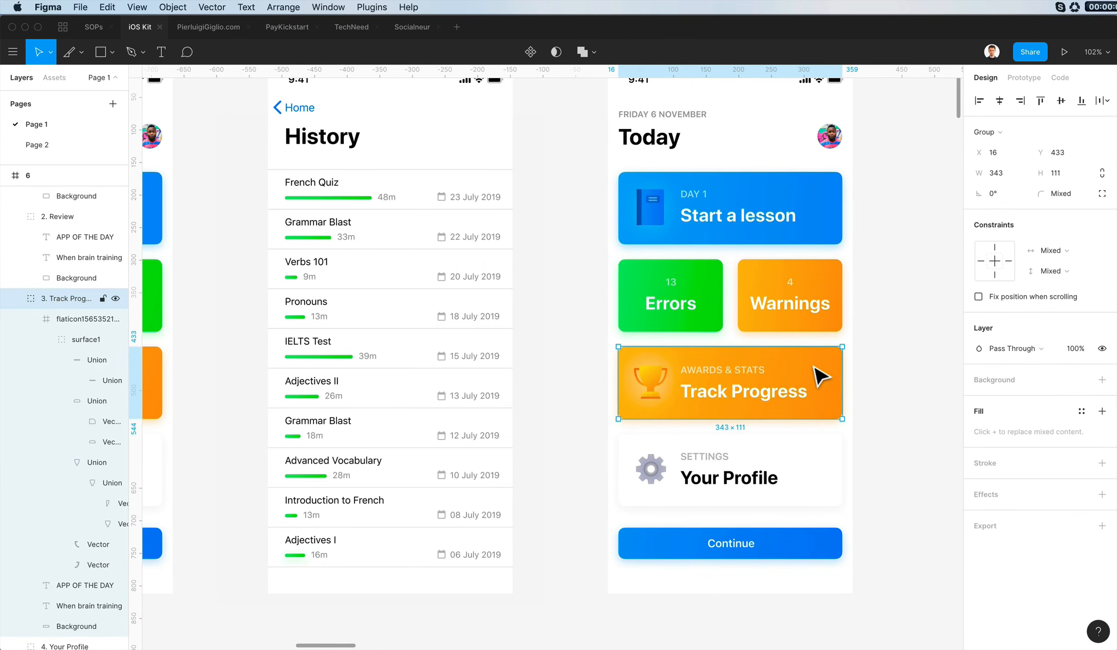
double_click(836, 381)
drag(847, 379, 640, 383)
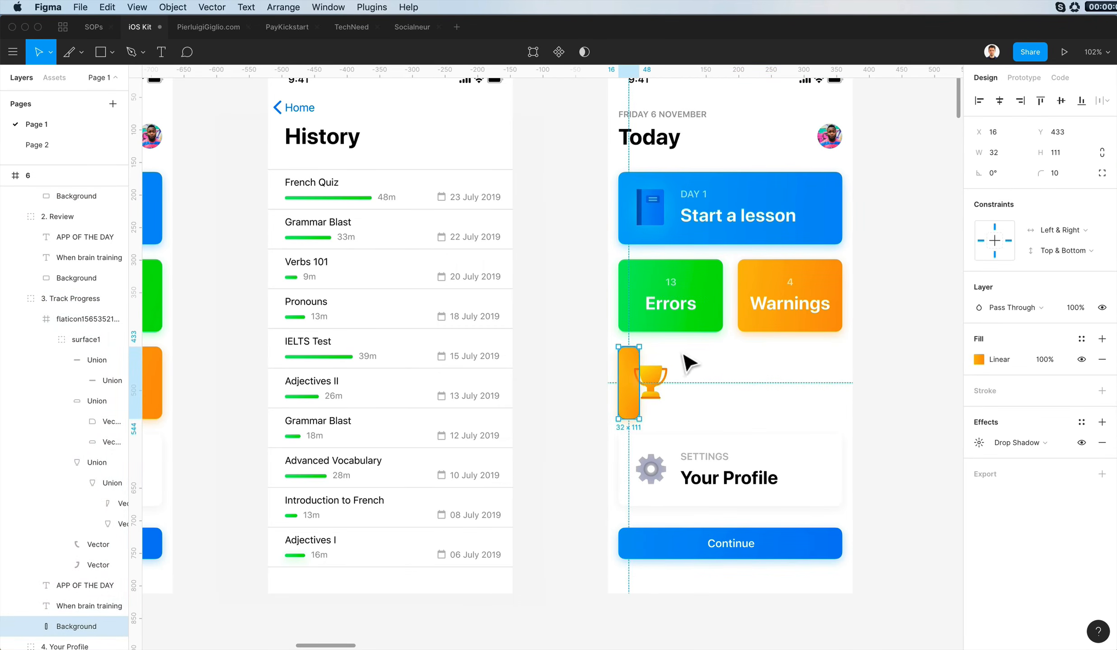
drag(682, 341, 791, 407)
key(Delete)
drag(684, 71, 703, 354)
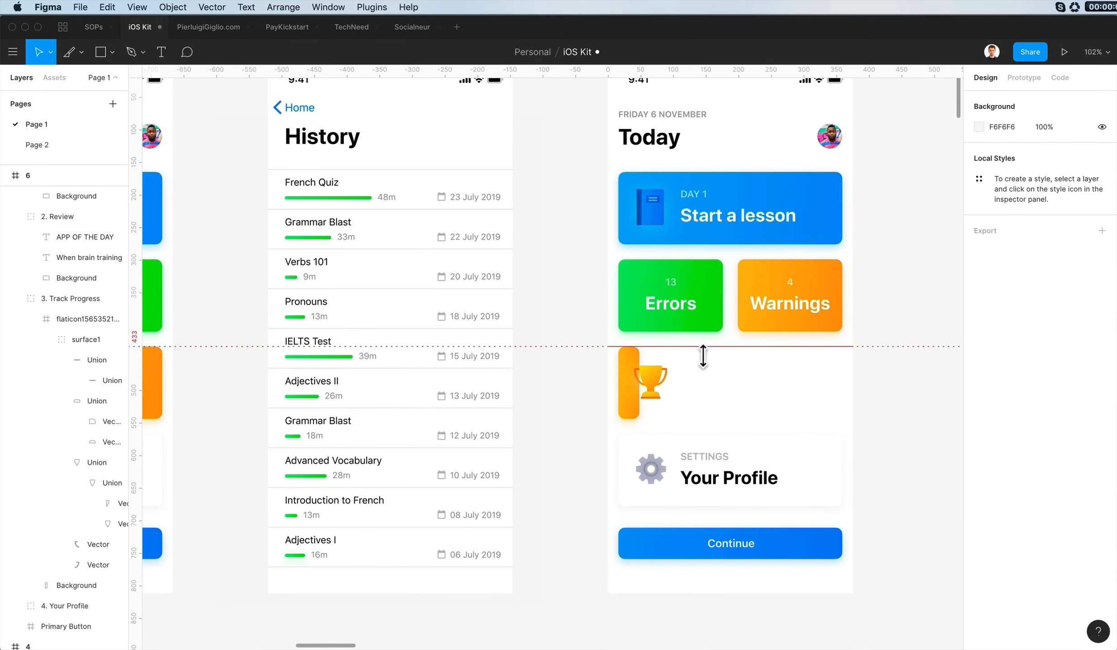
scroll(702, 357, up, 3)
scroll(702, 357, right, 3)
drag(600, 387, 470, 425)
key(Delete)
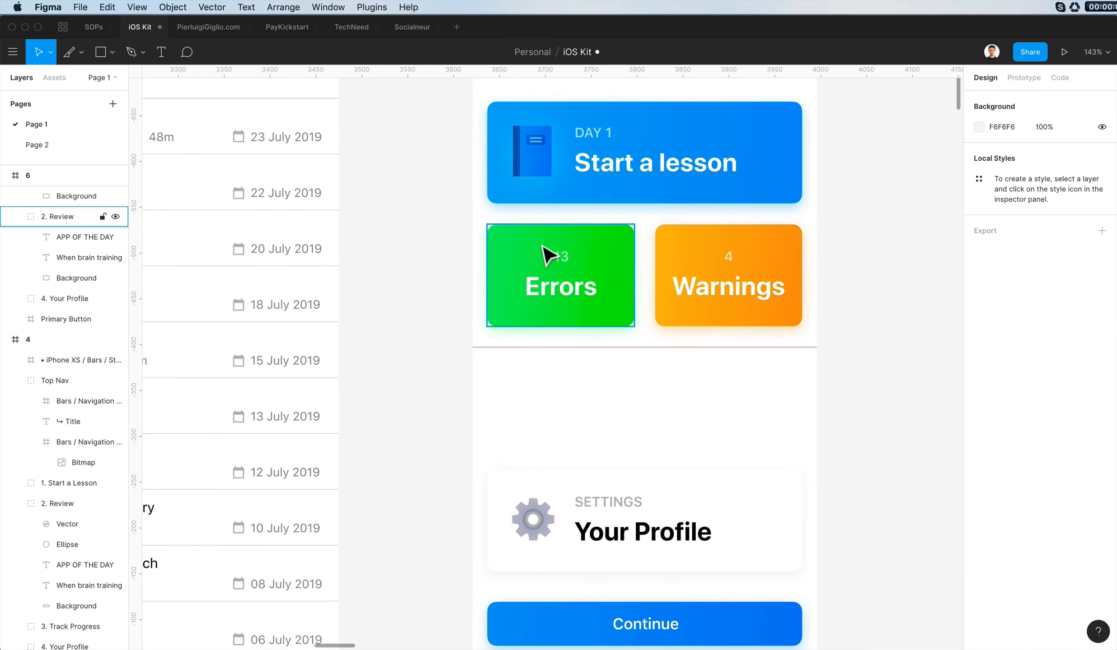
- Duplicate the Errors and Warnings cards as a second row whose top edge sits on the horizontal guide
drag(452, 357, 844, 432)
drag(496, 251, 724, 385)
click(853, 322)
- Compare the original Today and History screens with the two rows of cards in frame 6
scroll(853, 323, right, 4)
scroll(853, 324, down, 2)
scroll(853, 323, left, 15)
scroll(853, 324, up, 4)
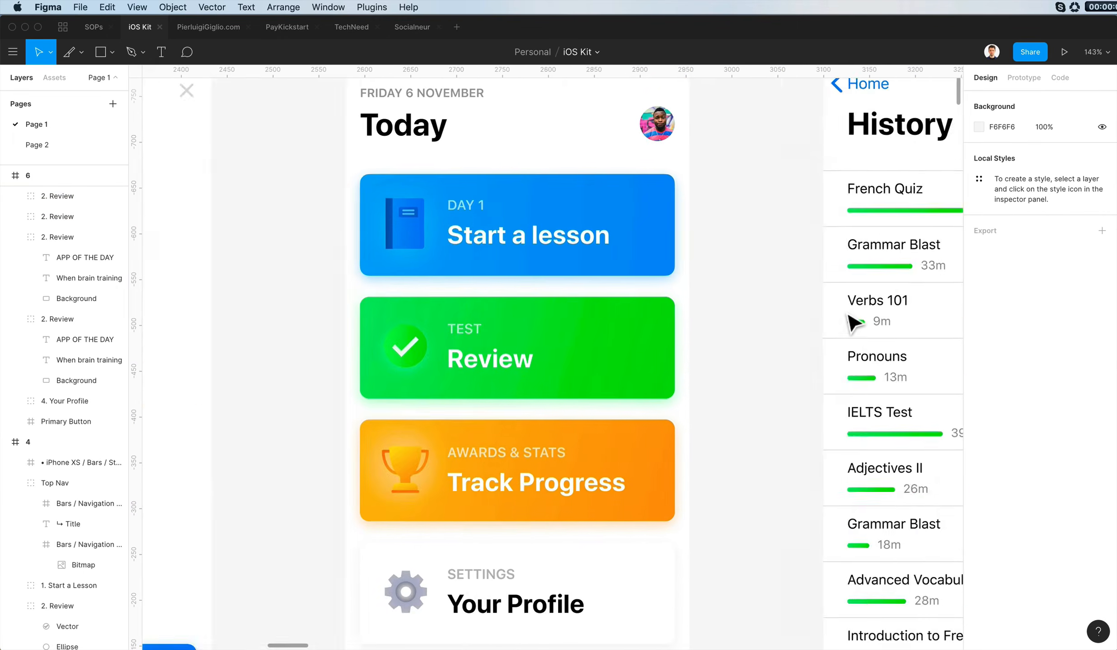
scroll(852, 323, right, 20)
scroll(852, 324, left, 10)
scroll(853, 323, down, 3)
scroll(853, 323, up, 5)
scroll(853, 323, right, 4)
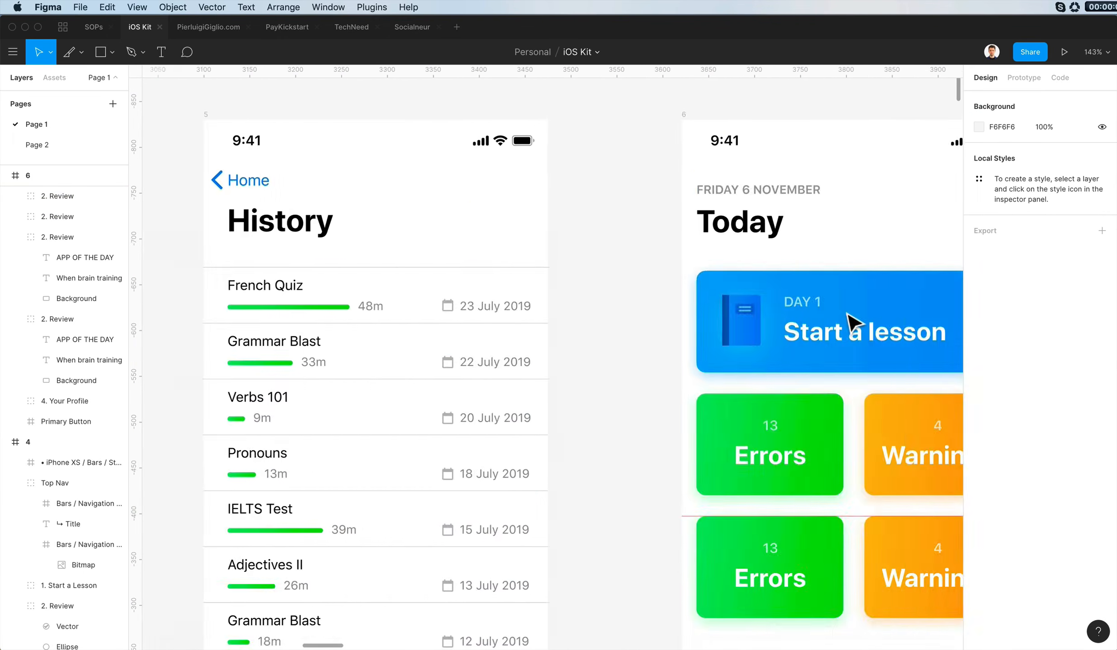
- Change the title of the upper green Errors card in frame 6 to Lessons
scroll(853, 323, down, 4)
scroll(853, 324, left, 20)
scroll(853, 323, up, 5)
scroll(853, 323, right, 20)
scroll(853, 323, down, 5)
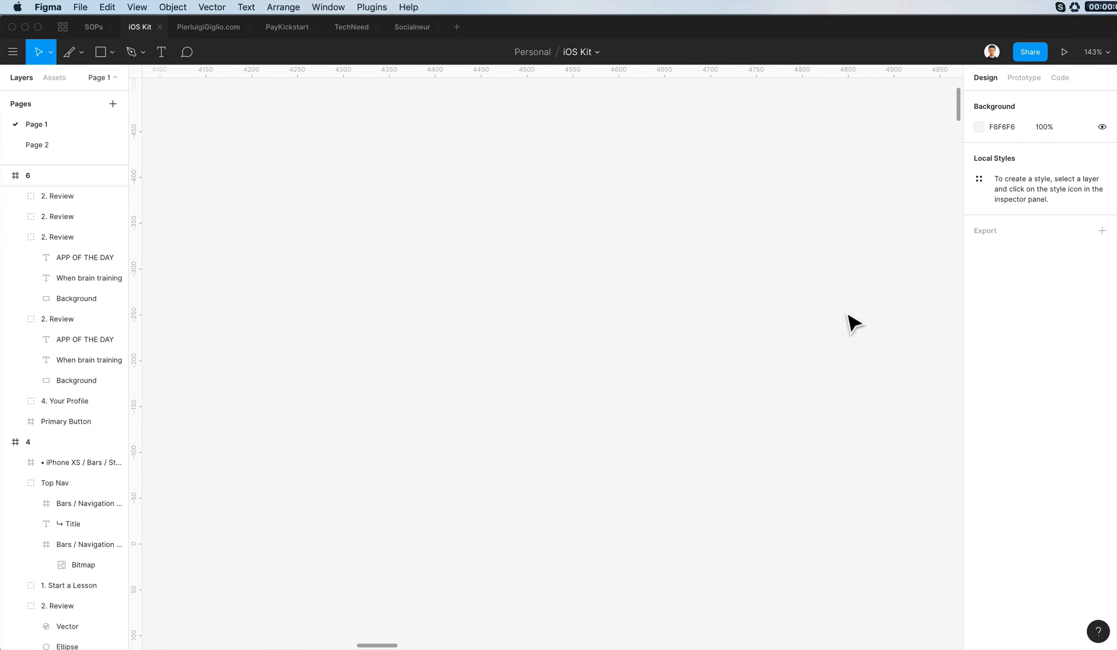
scroll(853, 323, left, 20)
scroll(848, 315, up, 4)
scroll(848, 314, right, 20)
scroll(825, 418, down, 3)
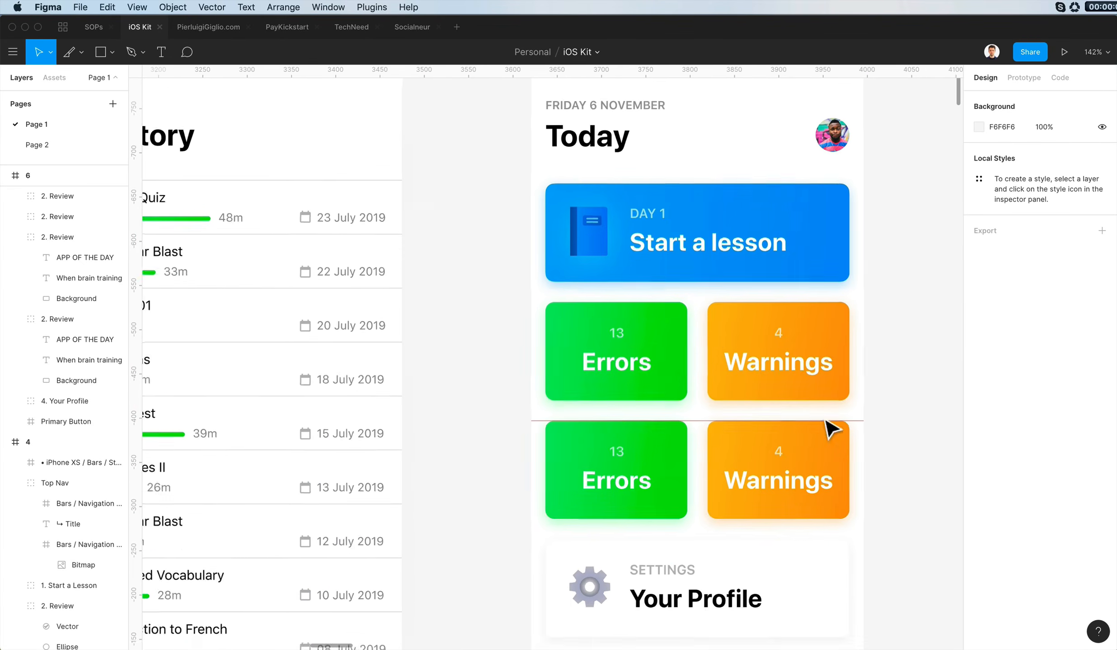
double_click(676, 465)
click(673, 382)
double_click(663, 375)
text(Lessons)
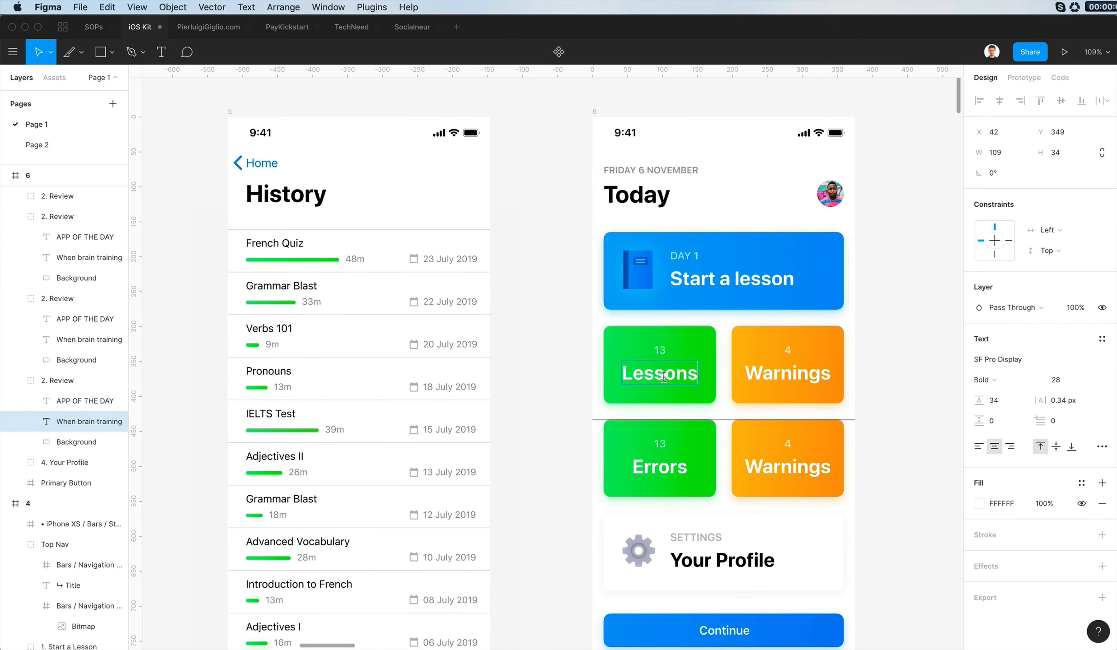
- Change the lower orange card's title to Calls and its count to 6
click(750, 468)
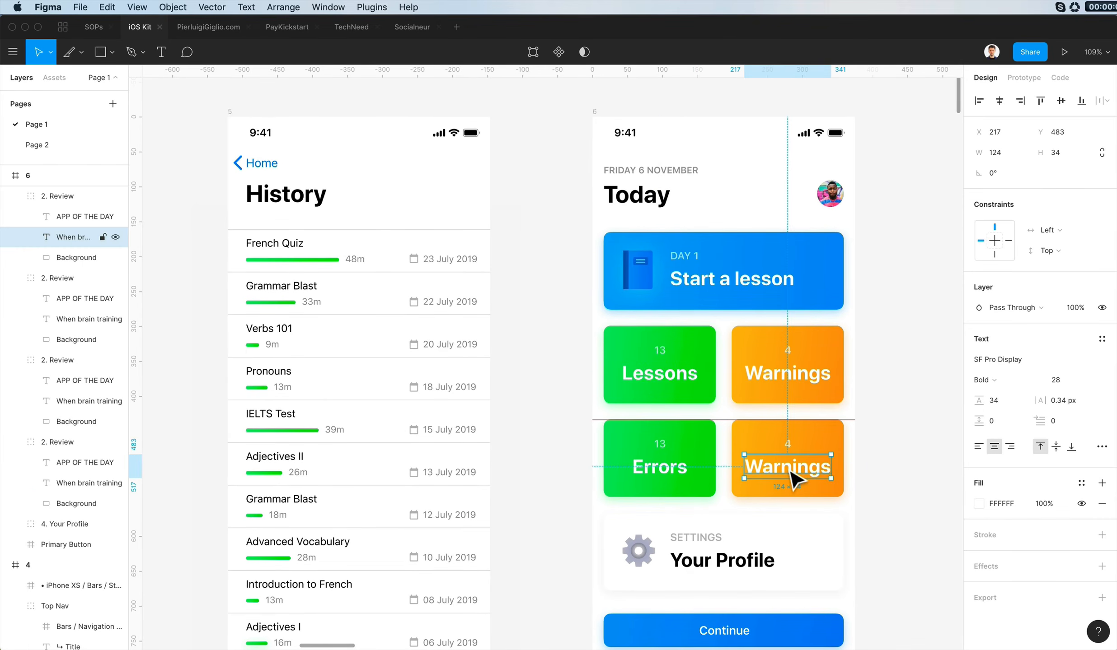
double_click(785, 467)
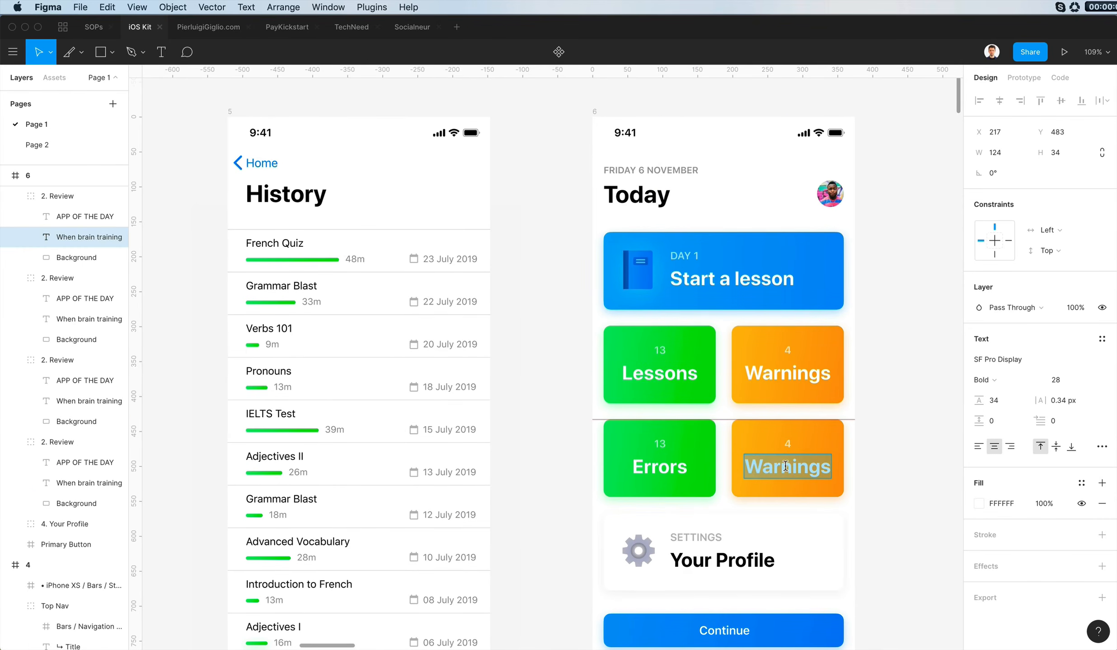
text(Calls)
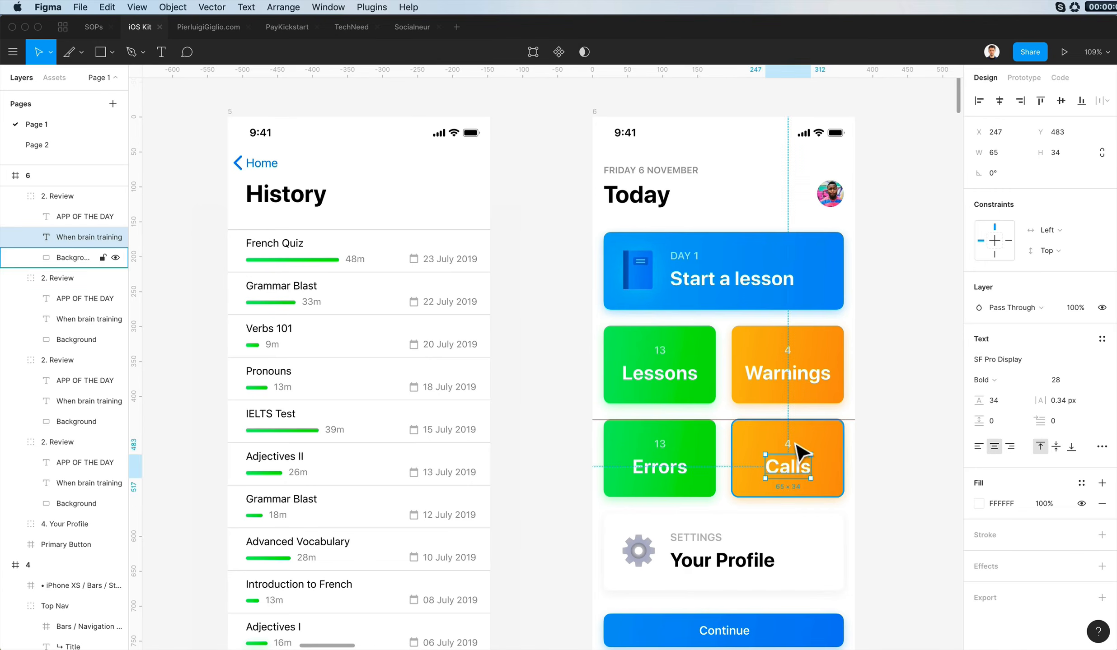
double_click(786, 444)
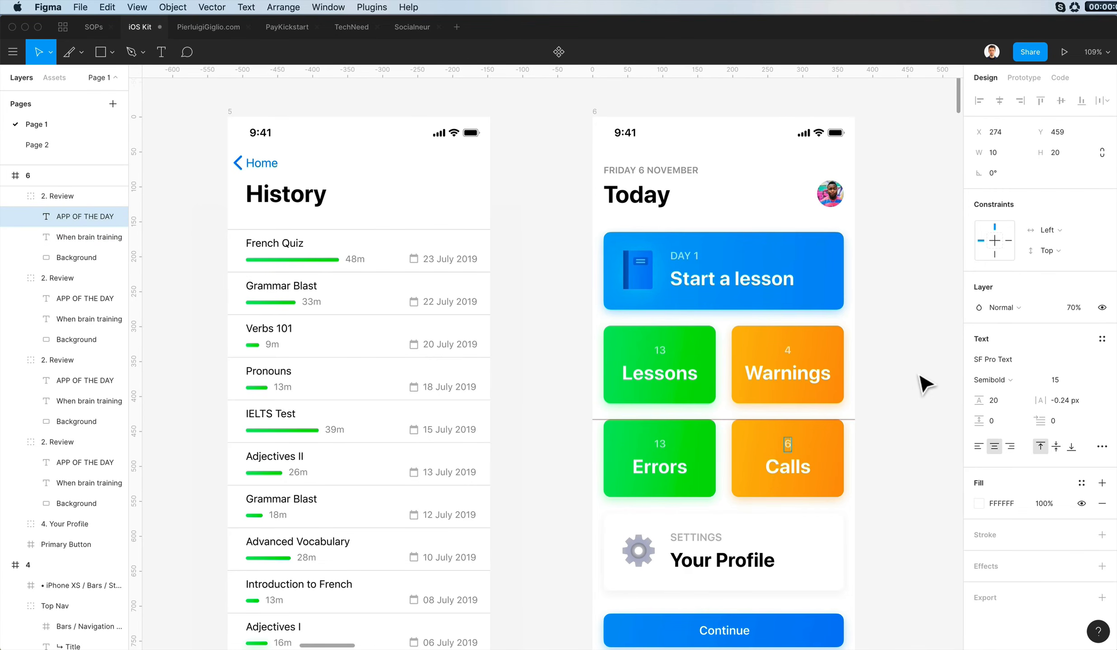
- Set the count on the Warnings card to 24 and on the Lessons card to 83
double_click(786, 352)
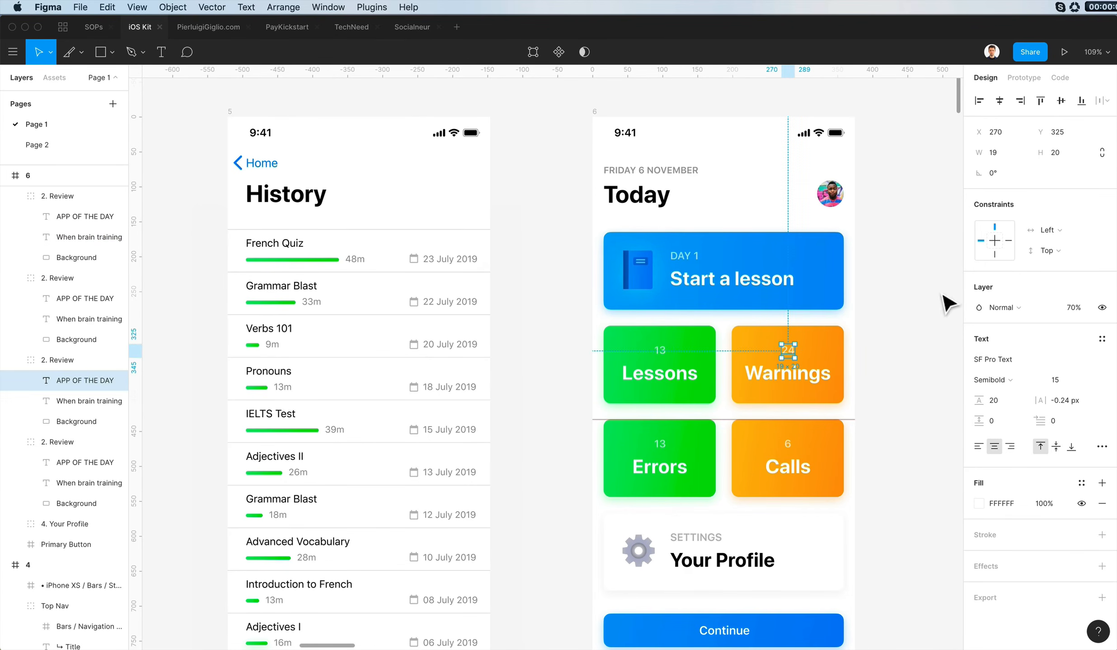
double_click(659, 350)
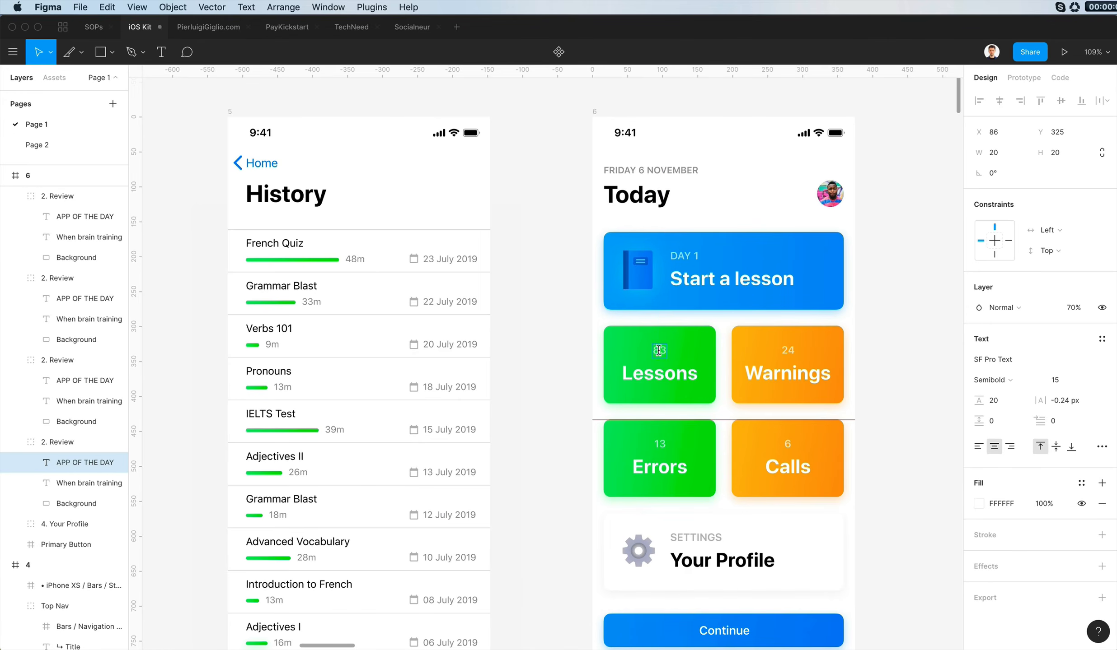
click(578, 352)
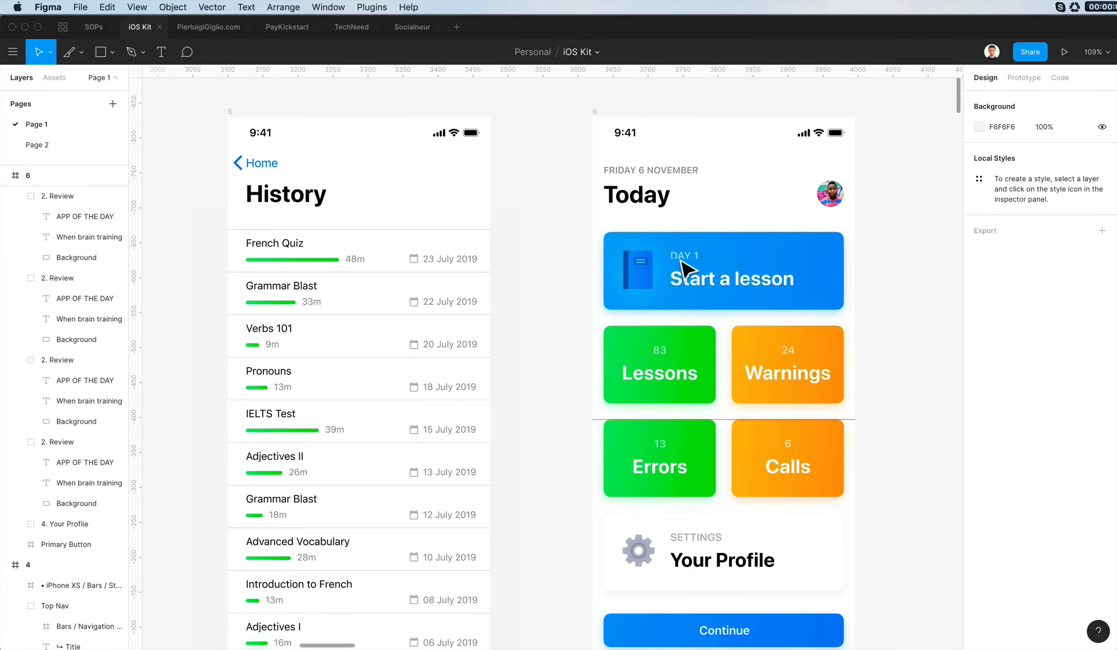
- Change the title of the blue Start a lesson card in frame 6 to Statistics
double_click(673, 273)
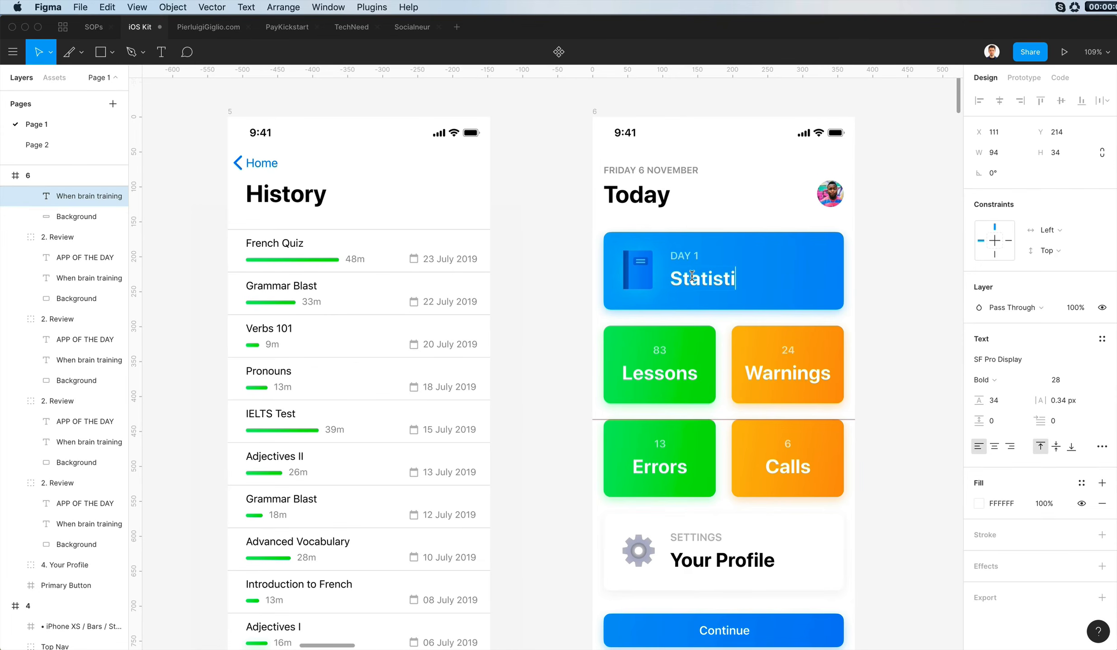
click(883, 293)
scroll(882, 292, right, 6)
scroll(882, 293, left, 10)
scroll(882, 293, right, 12)
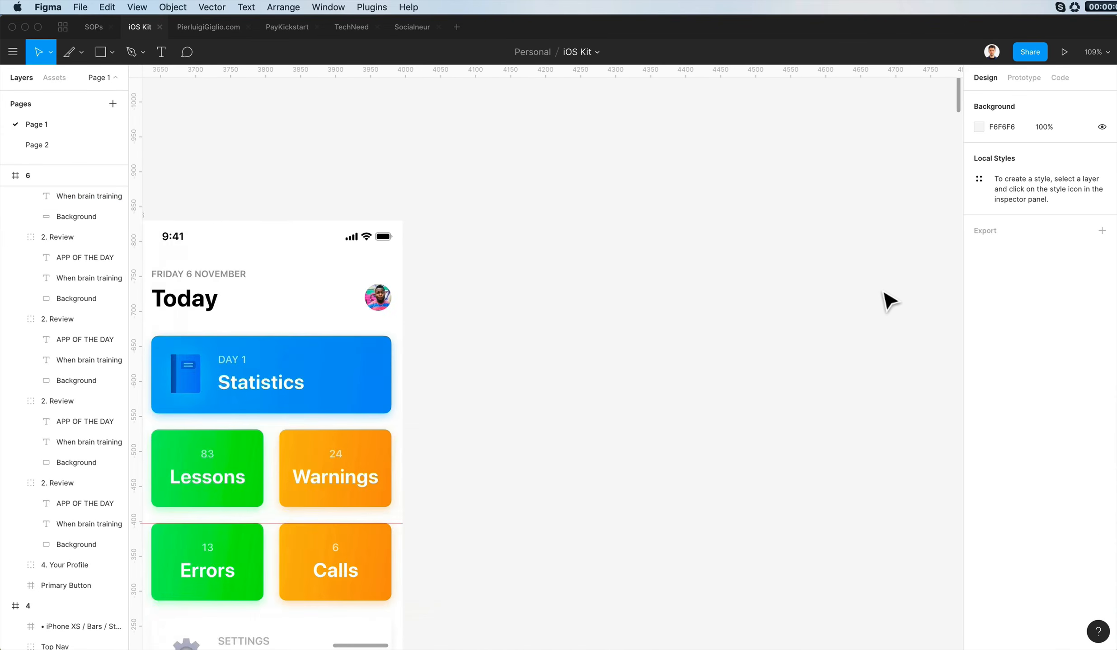
scroll(882, 293, left, 8)
scroll(885, 300, up, 5)
scroll(885, 299, right, 3)
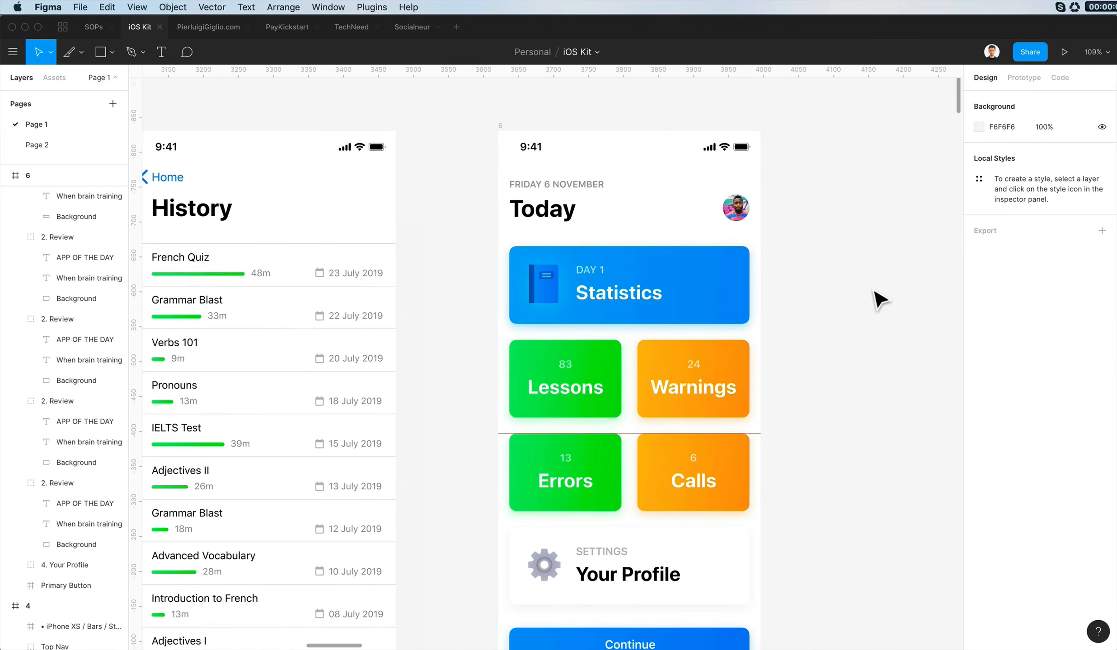
- Paste a copy of the Statistics card onto the canvas beside frame 6 and place a horizontal guide at the original card's top edge
scroll(872, 299, down, 2)
scroll(632, 551, down, 2)
click(615, 562)
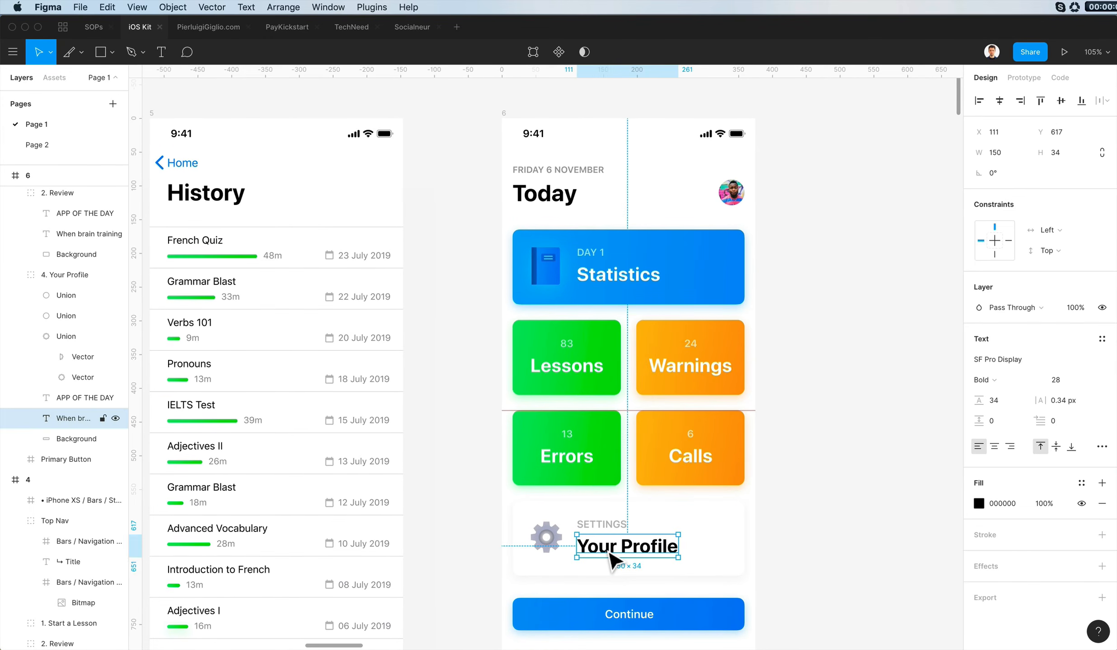
click(706, 499)
click(569, 282)
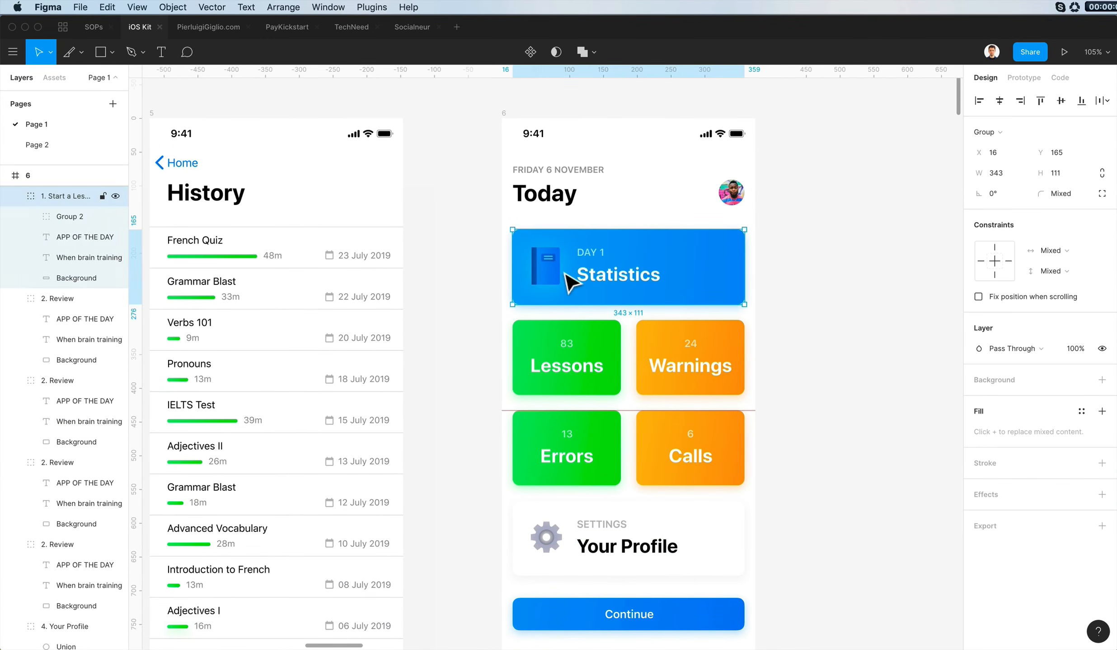
key(super+c)
key(super+v)
drag(506, 73, 531, 230)
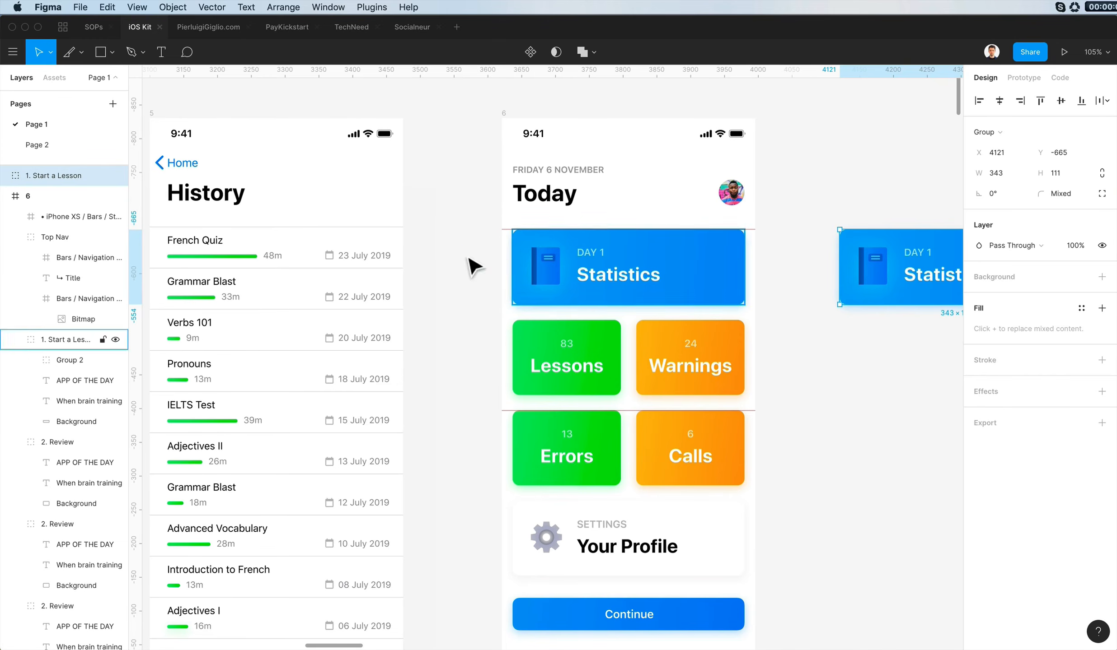
- Delete the Statistics card from frame 6 and duplicate the Your Profile card into its place below the upper guide
click(538, 271)
key(Delete)
drag(658, 523, 661, 292)
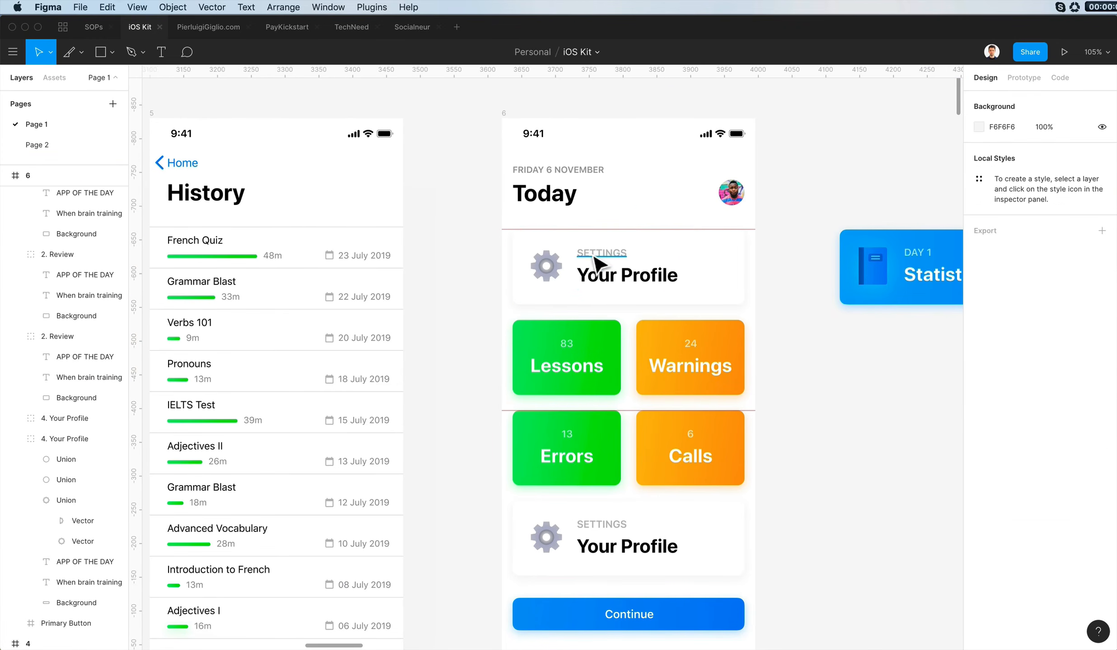
click(615, 281)
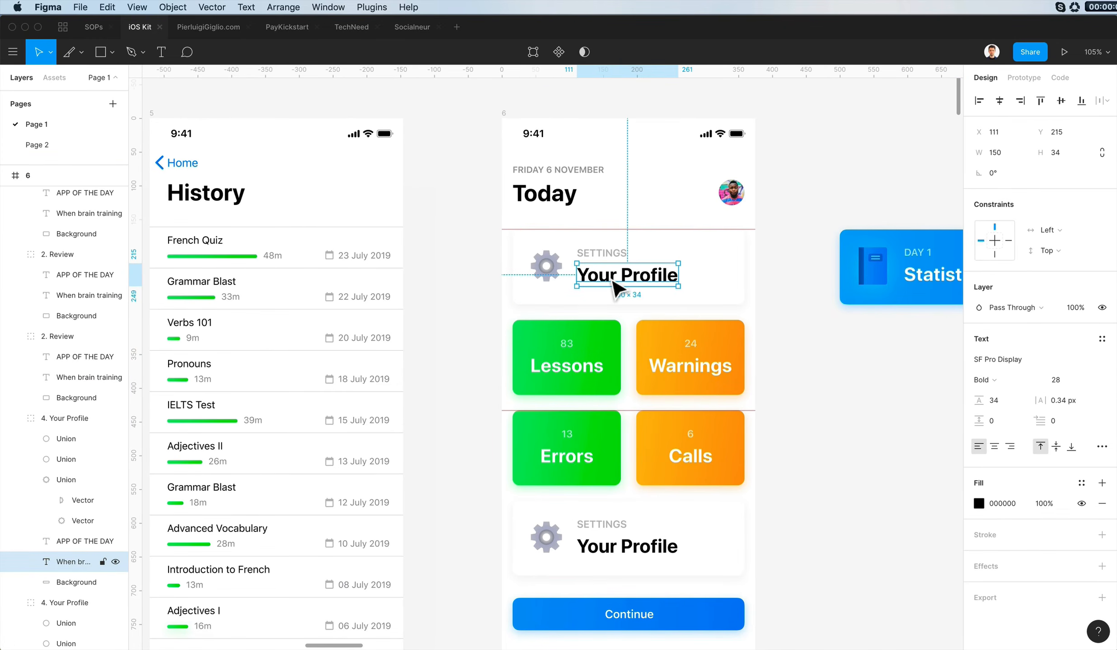
double_click(607, 275)
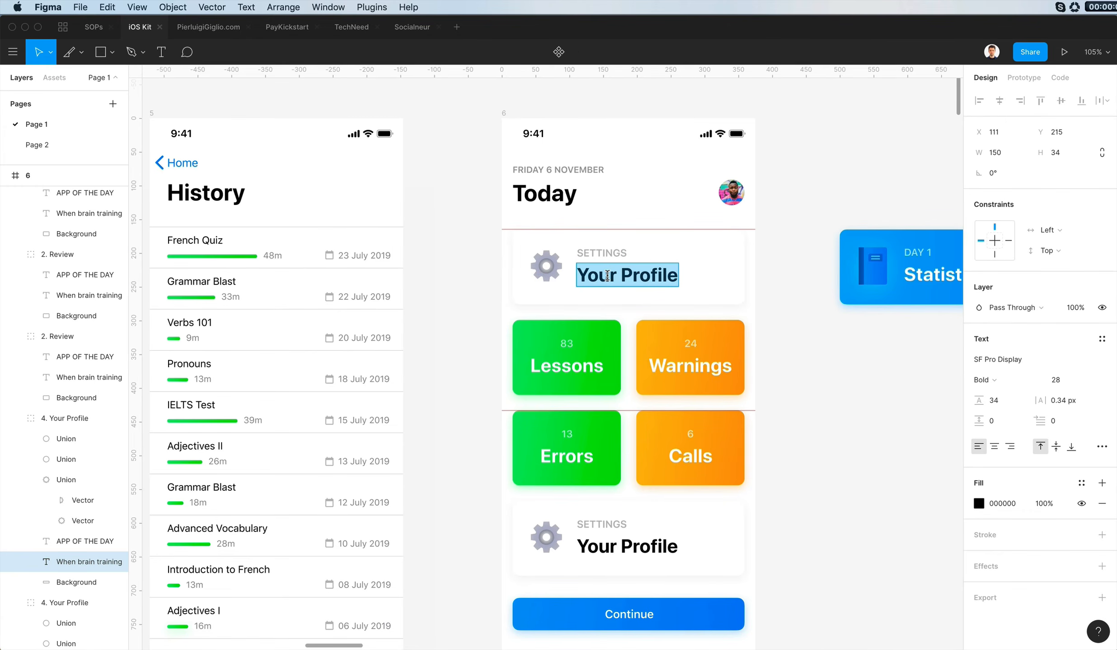
click(800, 319)
- Copy the blue gradient and shadow properties of the Statistics card beside the frame onto the Lessons card background
scroll(800, 318, up, 3)
scroll(800, 319, down, 2)
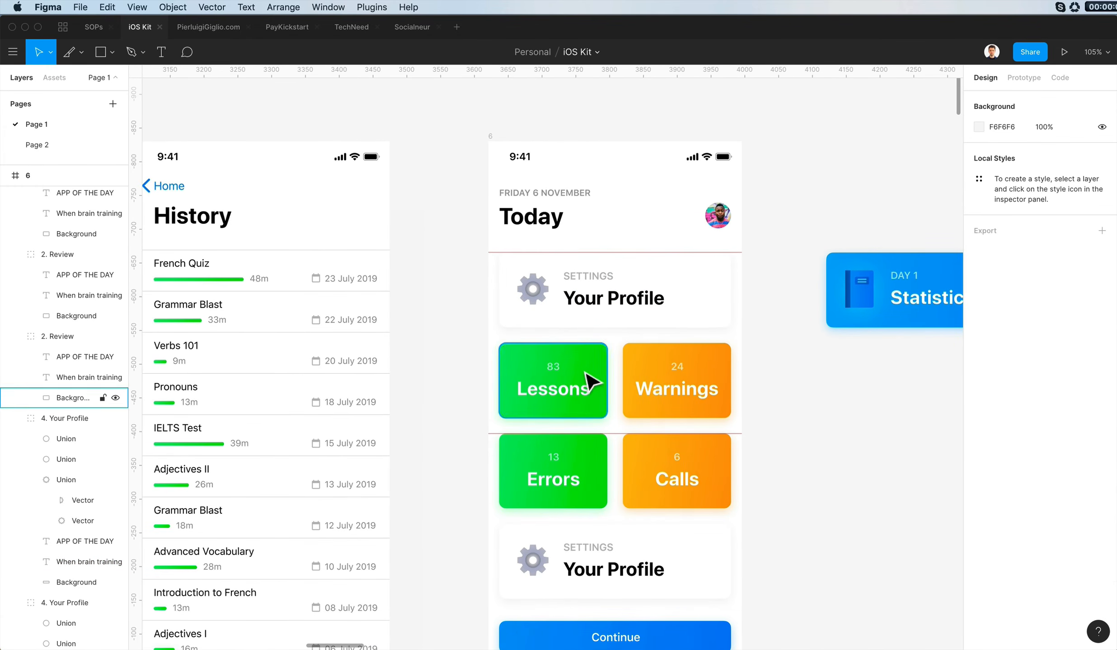
scroll(839, 318, down, 1)
super+click(839, 318)
key(alt+super+c)
super+click(606, 355)
key(alt+super+v)
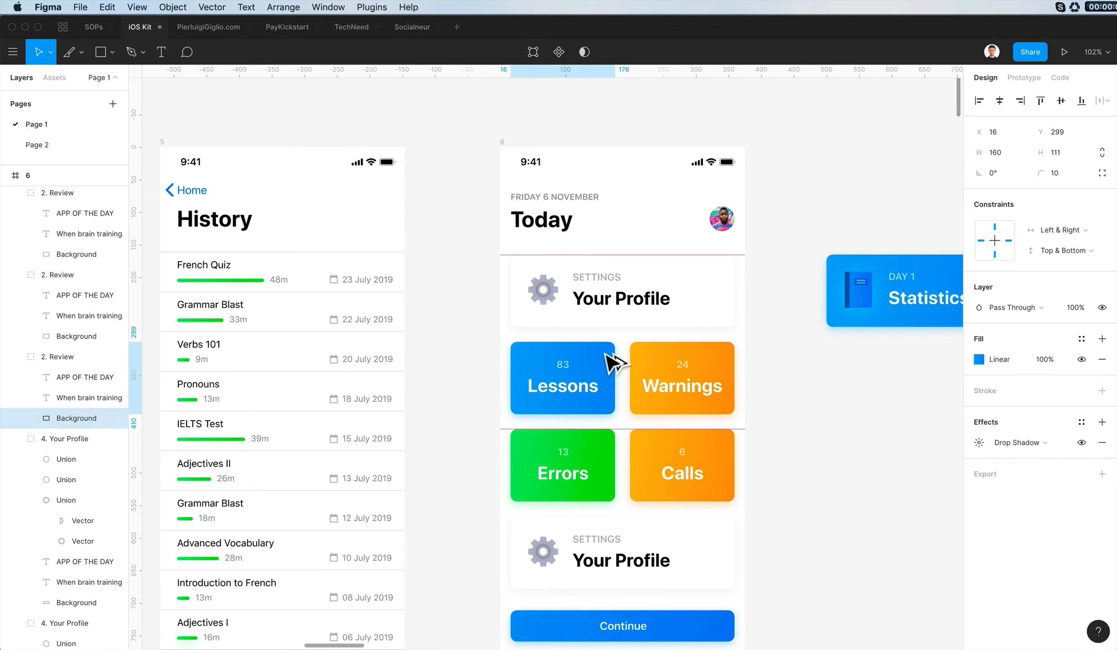
- Copy the Errors card background's green gradient and shadow properties onto the Calls card background
click(787, 446)
scroll(601, 447, left, 20)
scroll(600, 446, right, 20)
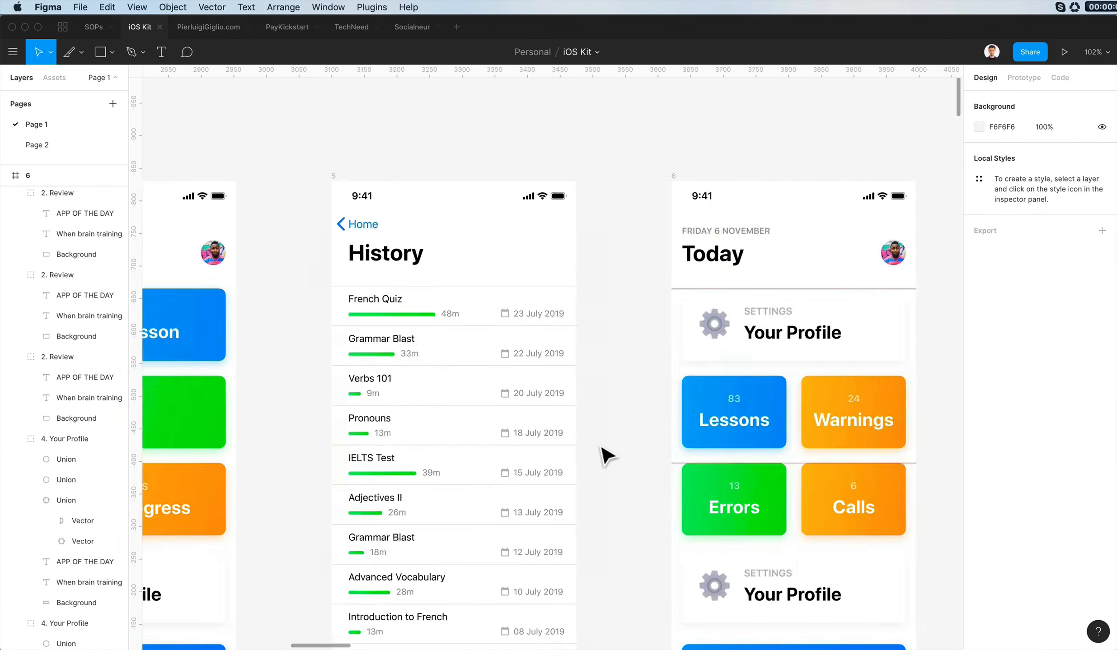
scroll(600, 447, down, 2)
scroll(602, 448, left, 5)
scroll(574, 388, up, 2)
super+click(573, 398)
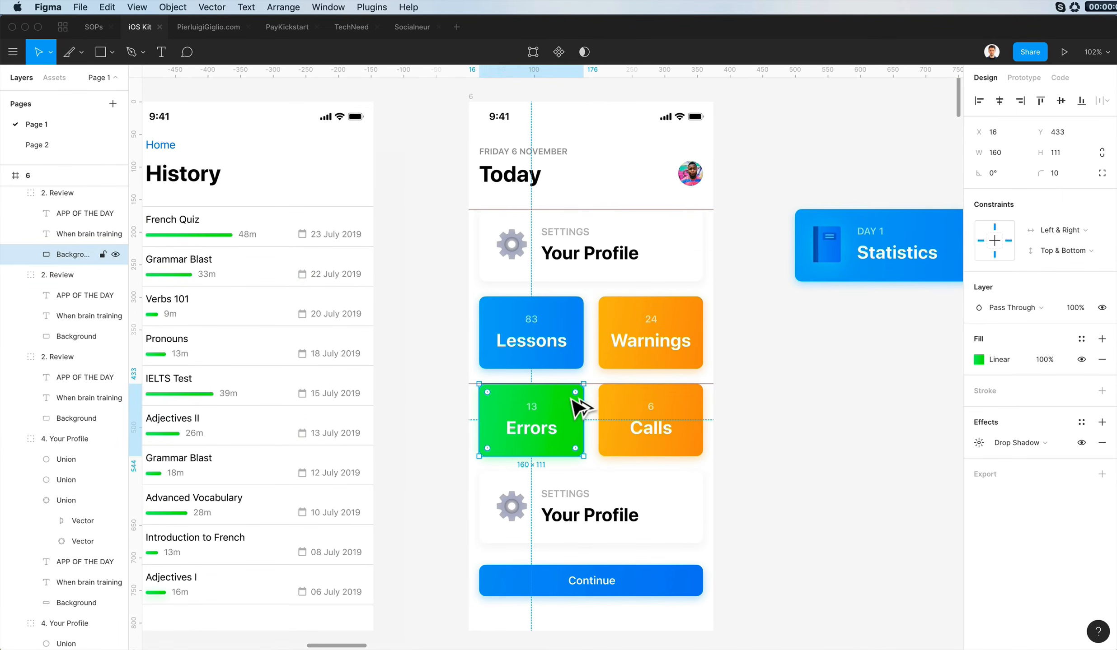
key(alt+super+c)
super+click(637, 397)
key(alt+super+v)
- Try recolouring the Errors card's green gradient with pinkish-red stops, using FF0761 for the second stop
super+click(577, 399)
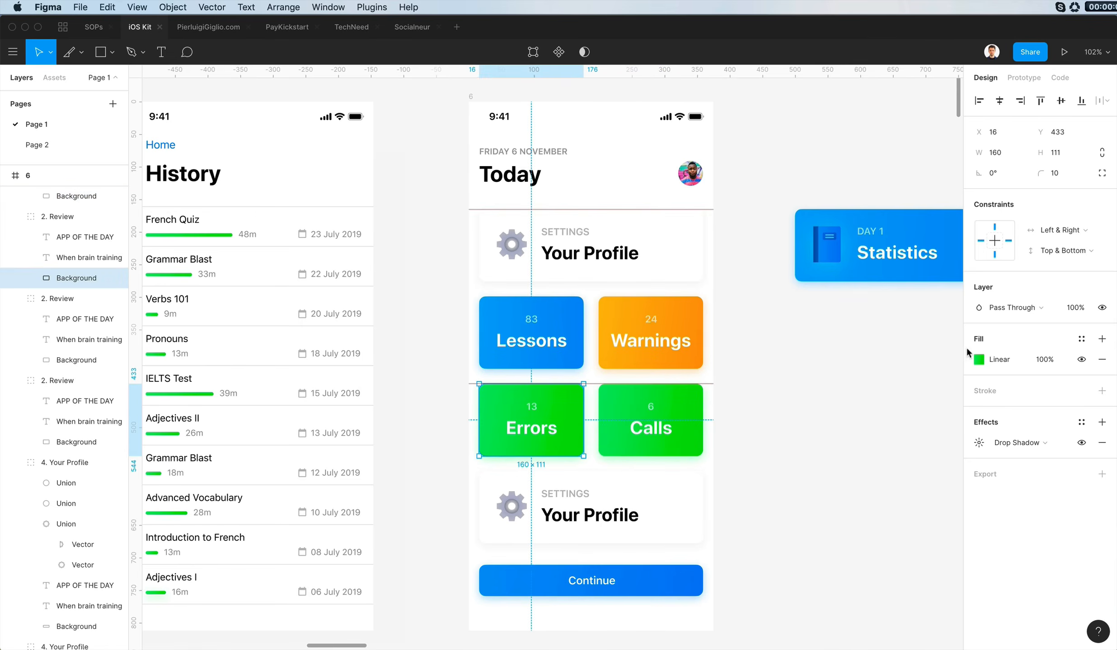
click(979, 360)
drag(887, 499, 936, 500)
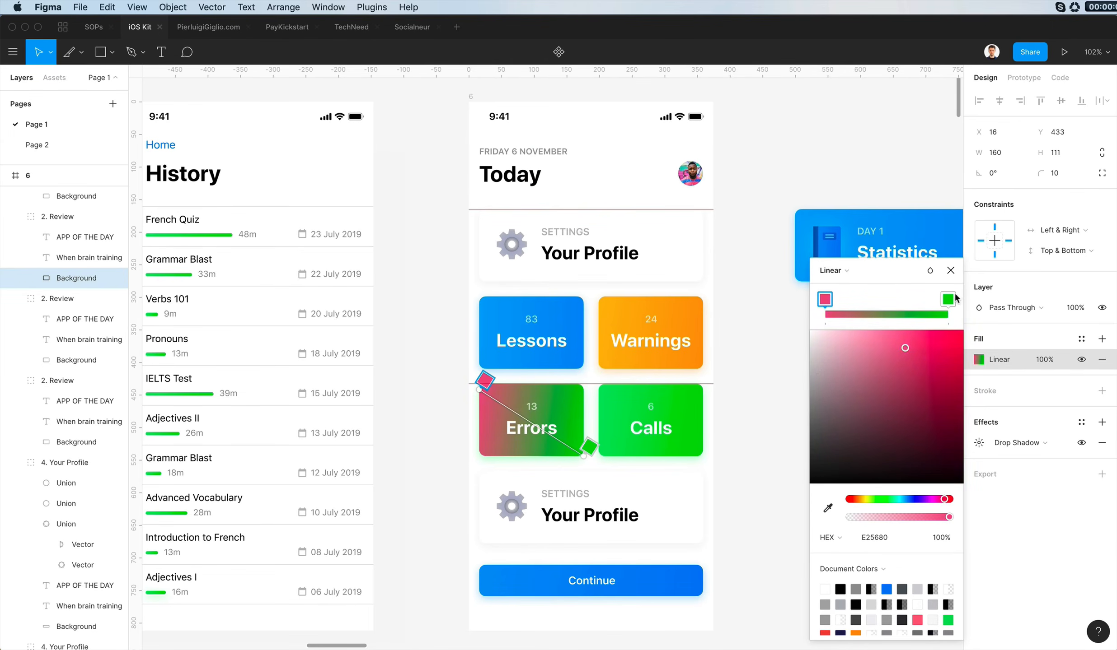
click(949, 299)
click(946, 499)
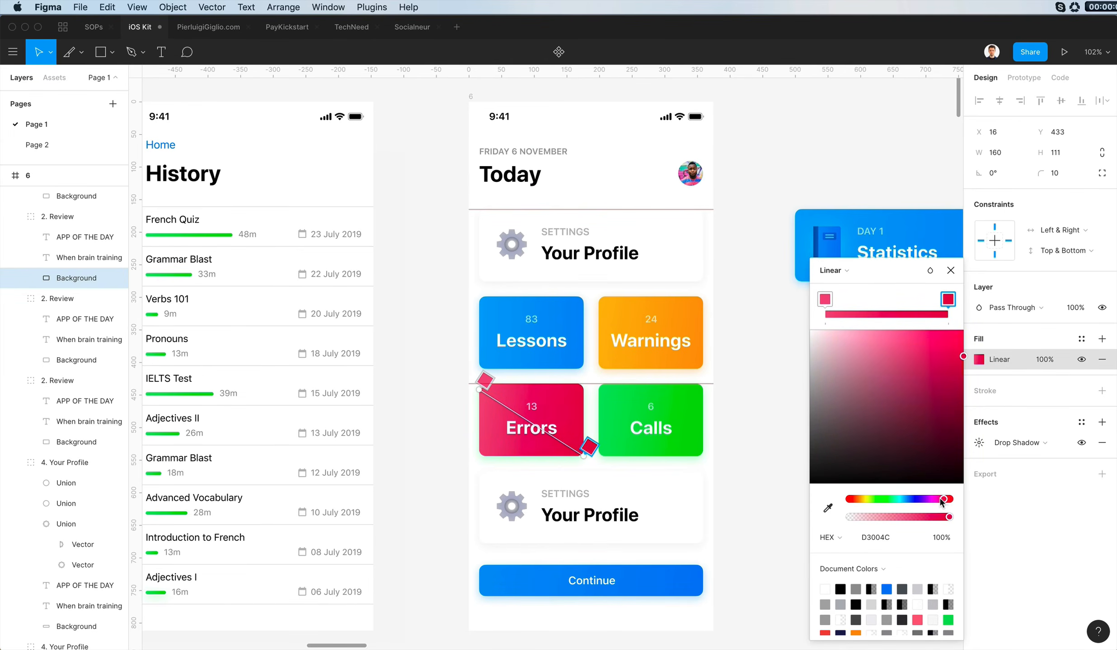
drag(944, 499, 849, 501)
drag(849, 299, 832, 300)
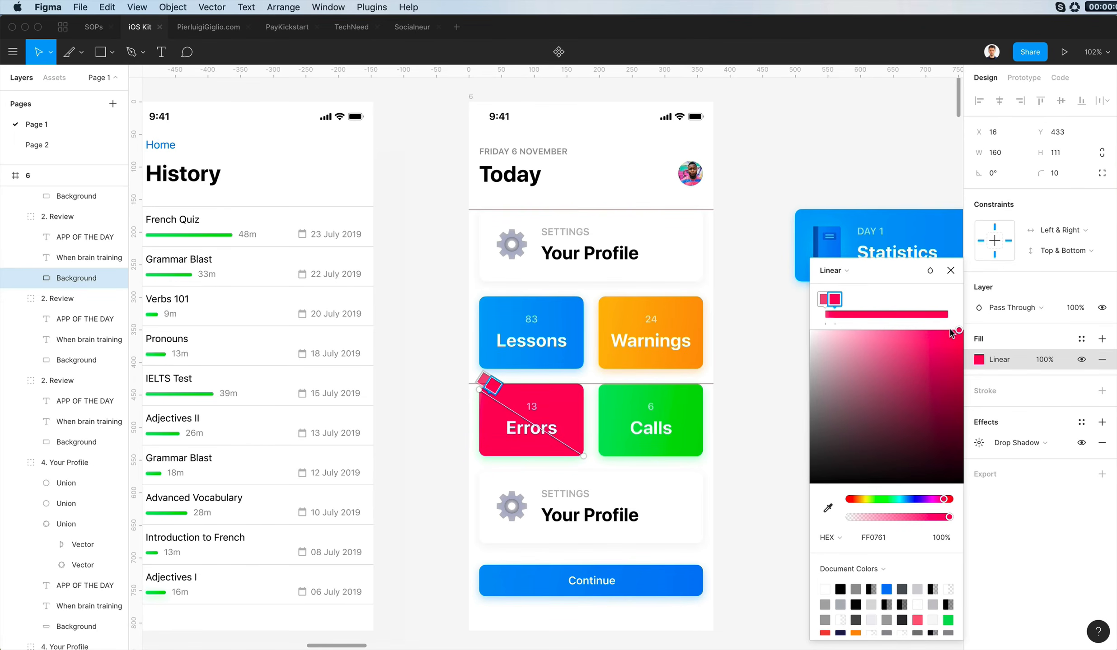
click(587, 415)
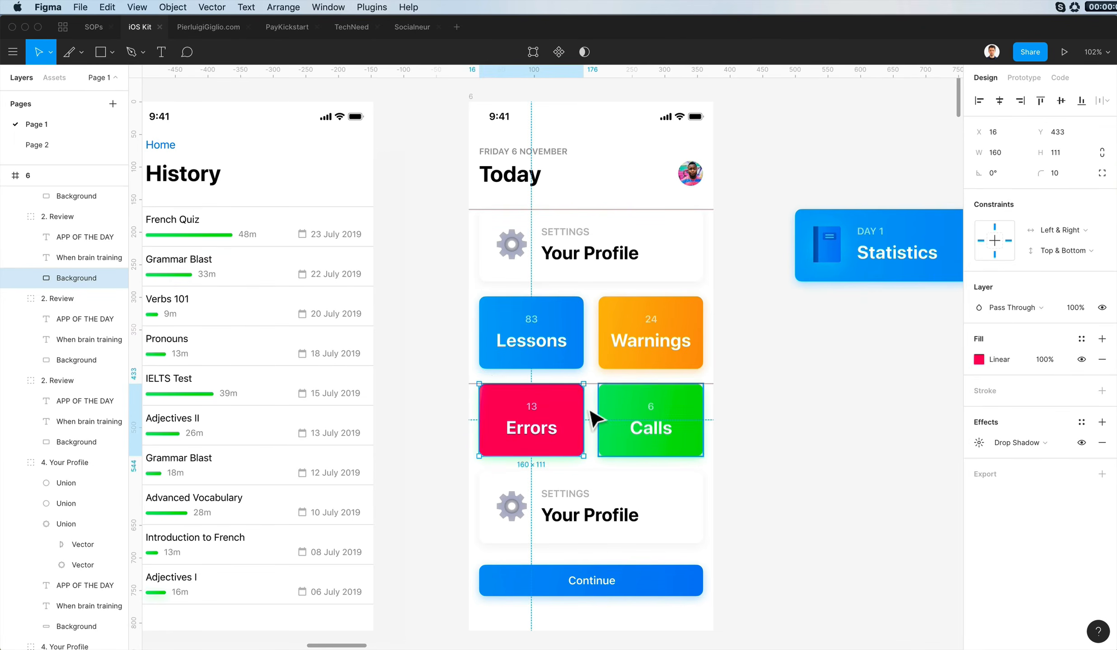
- Copy the Lessons card background's blue gradient and shadow properties onto the Errors card background
click(532, 365)
super+click(529, 395)
key(super+alt+v)
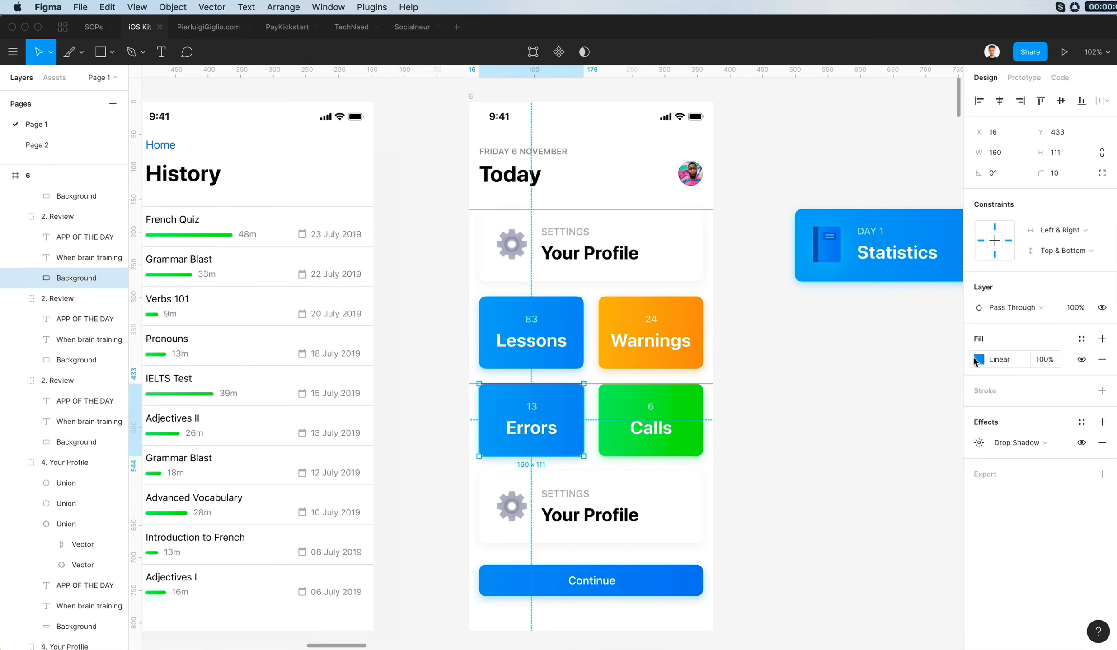
- Set both colour stops of the Errors card's linear gradient to FF005C
click(978, 360)
drag(916, 499, 936, 499)
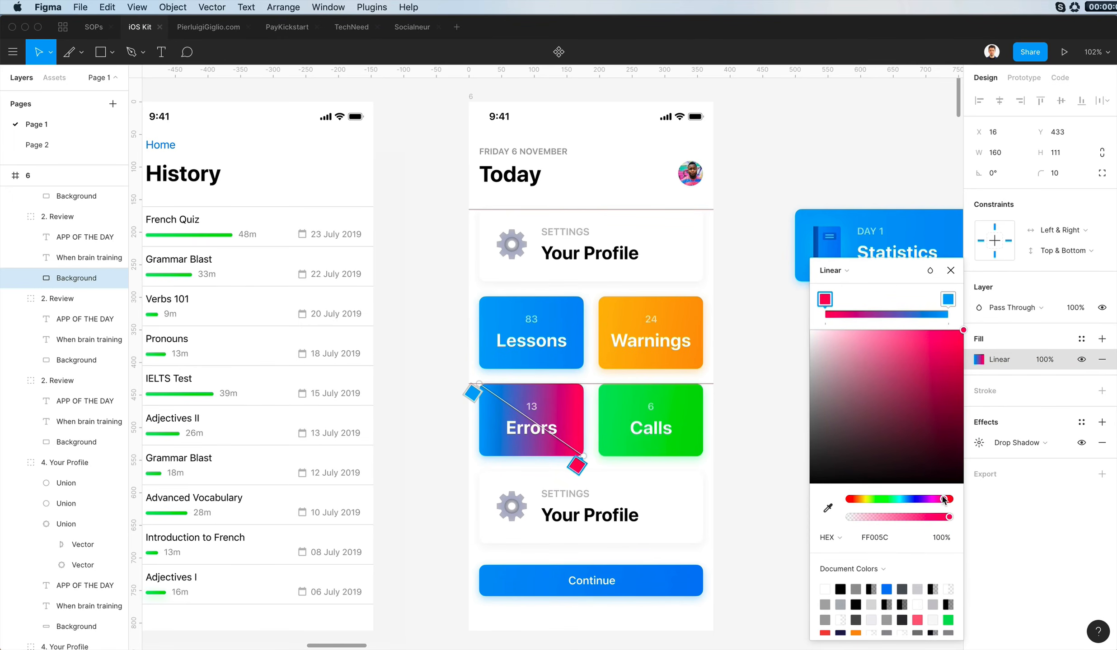
click(947, 300)
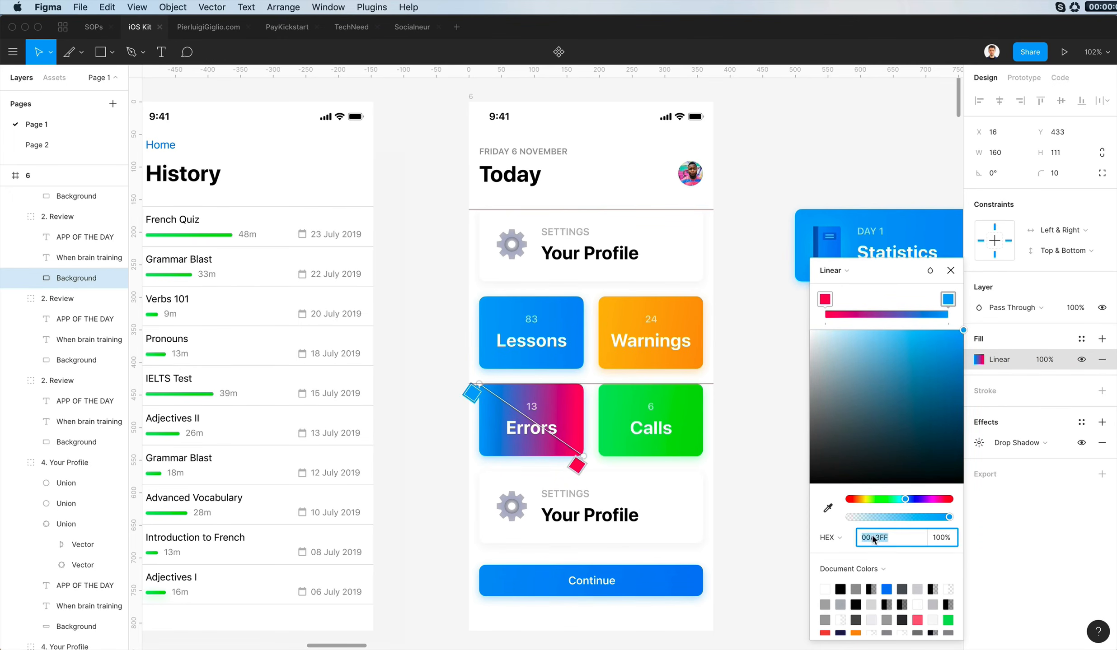
key(super+v)
key(Return)
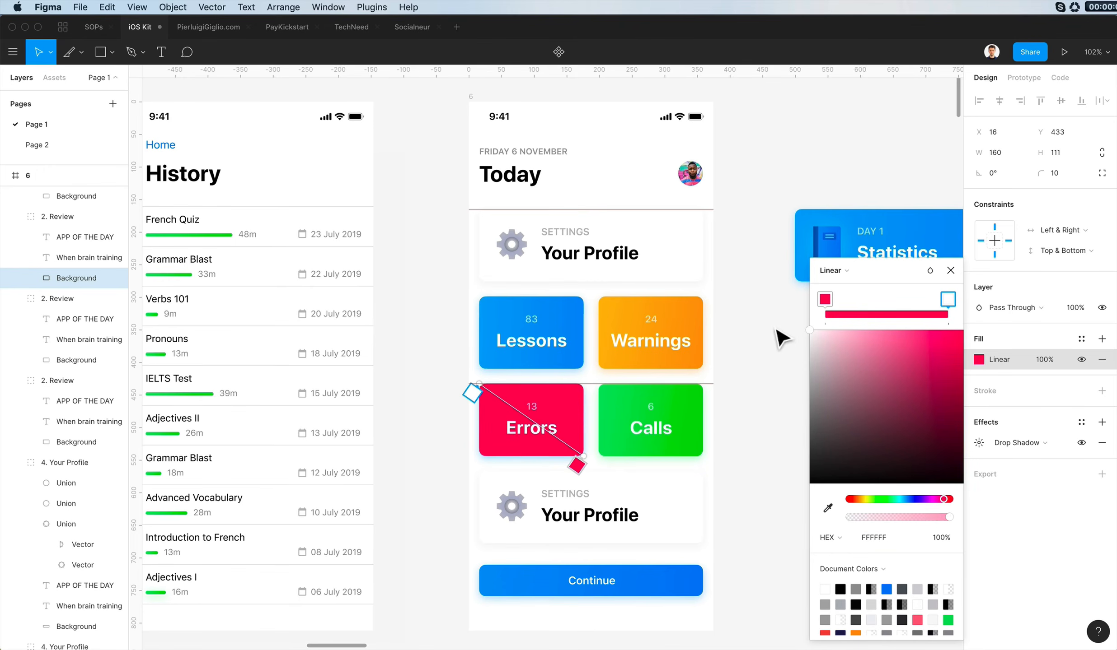
click(949, 300)
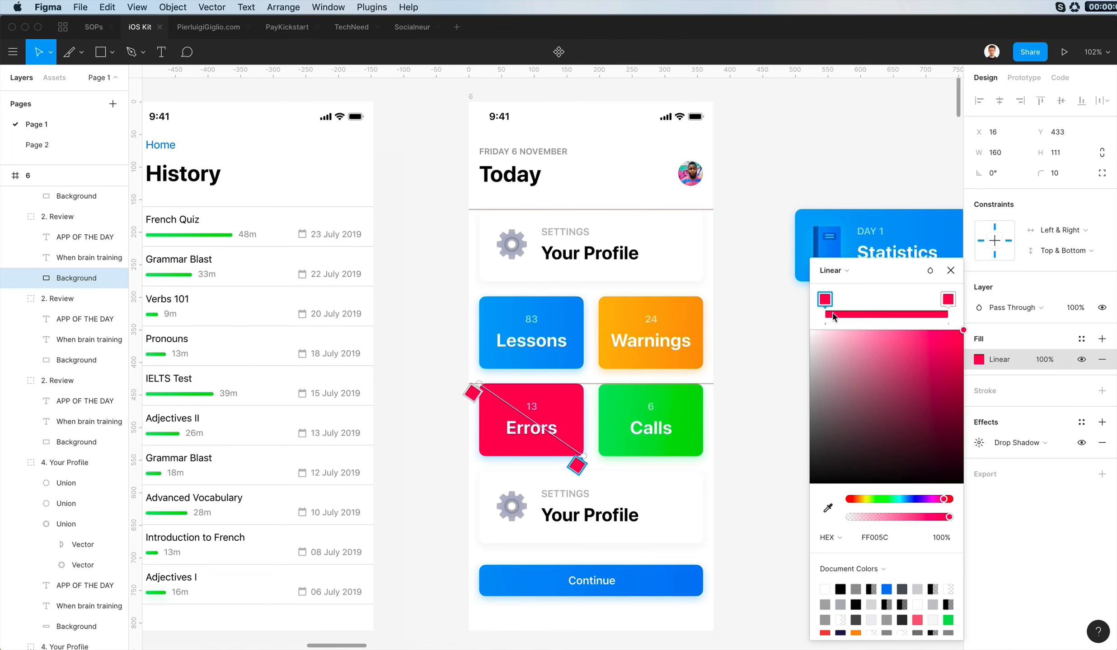
- Refine the Errors card's linear gradient with a slightly darker pinkish red in one stop and about FF377F in the other
drag(945, 327, 921, 315)
click(825, 299)
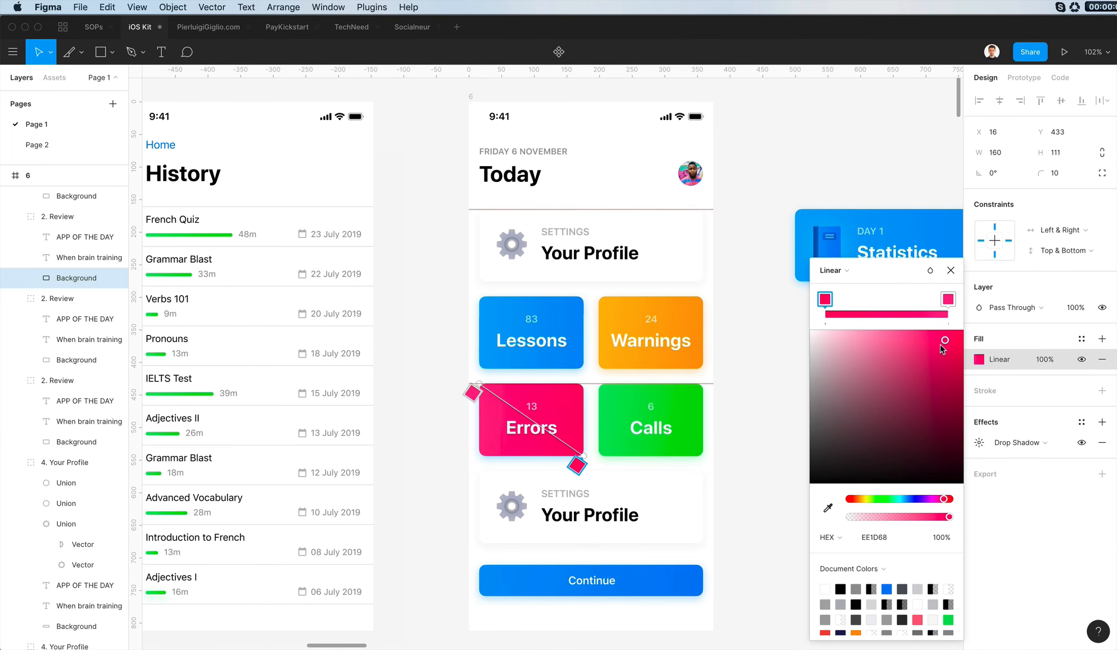
drag(922, 339, 931, 351)
click(949, 300)
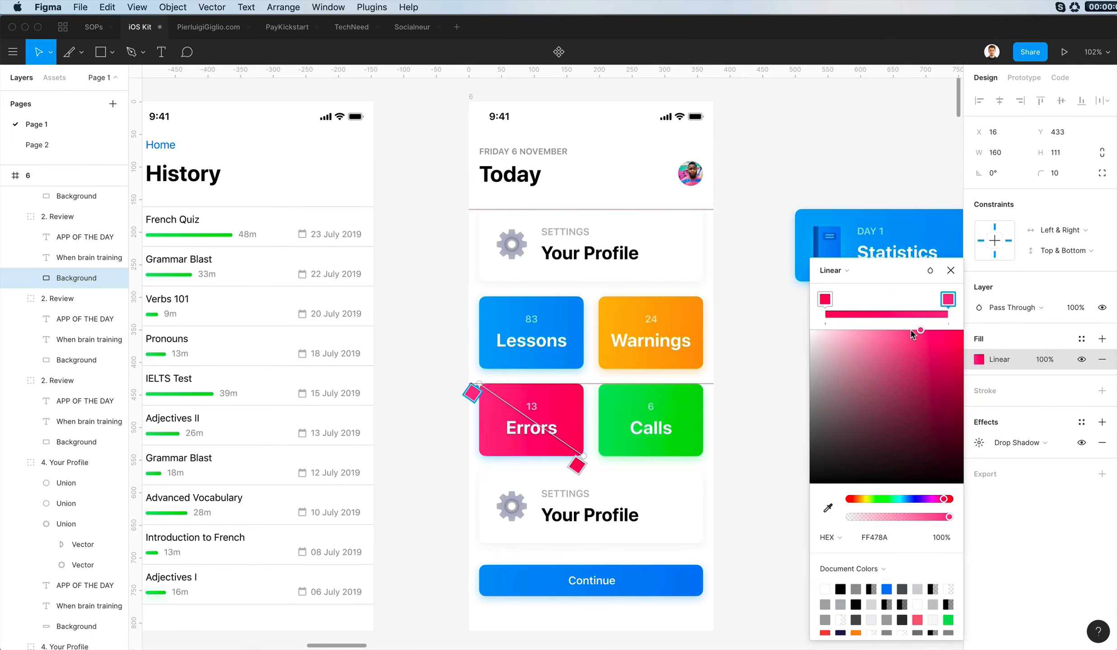
mouse_move(911, 332)
mouse_down()
mouse_move(891, 332)
mouse_move(927, 333)
mouse_up()
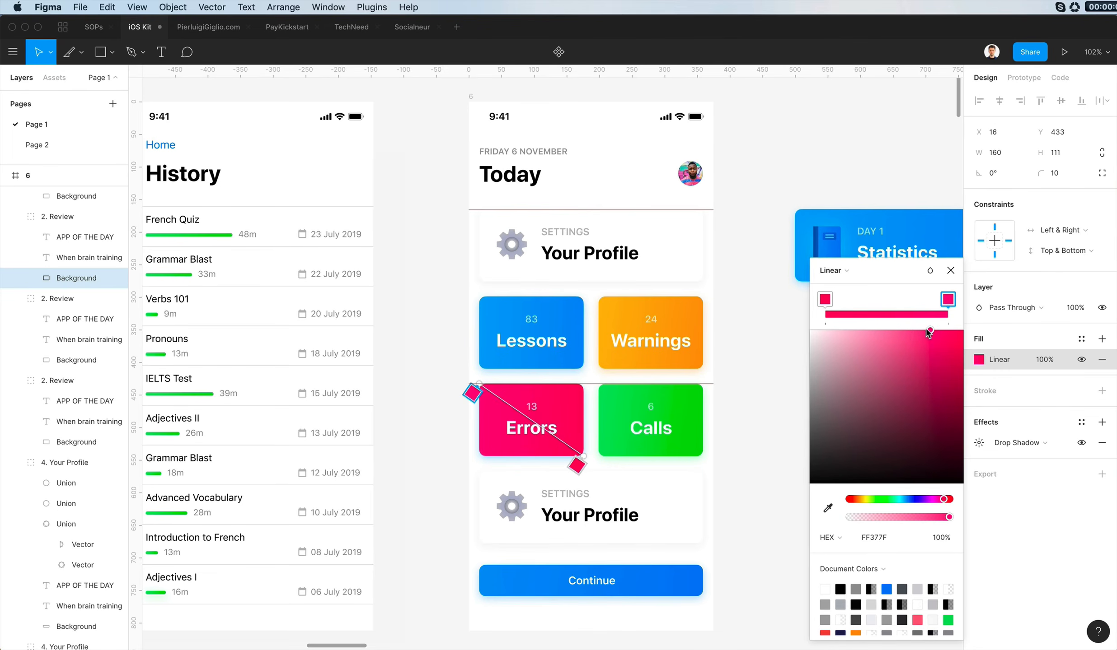
click(723, 271)
click(763, 270)
key(super+Tab)
scroll(432, 398, down, 1)
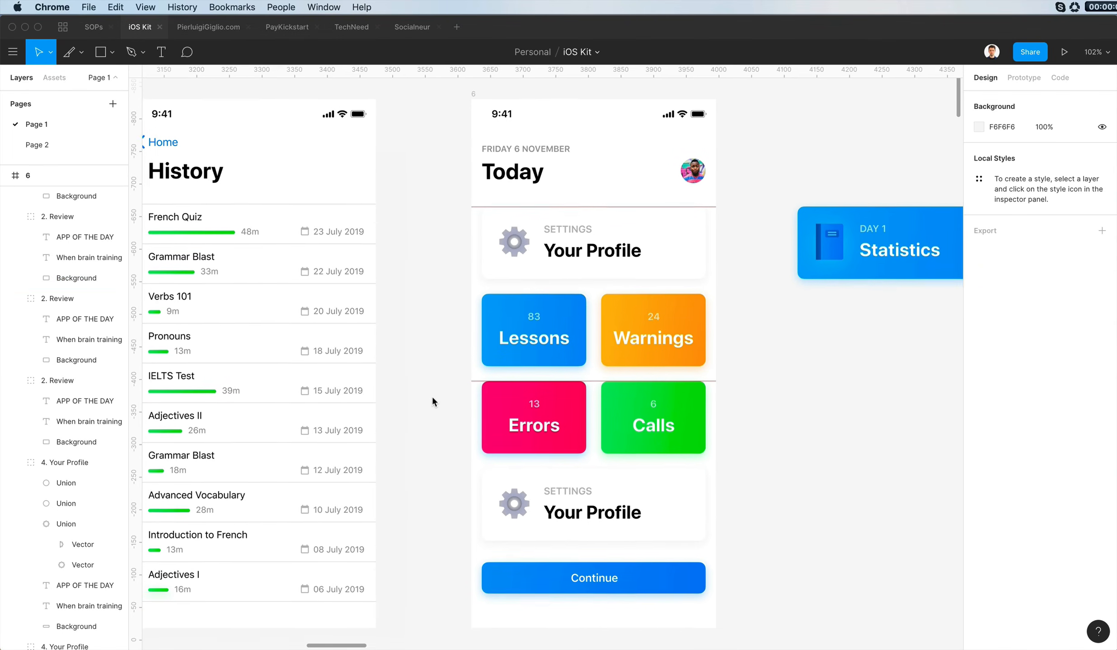
click(433, 397)
- Change the label of frame 6's blue Continue button to History
scroll(432, 398, left, 3)
scroll(432, 397, right, 3)
scroll(432, 397, down, 2)
scroll(432, 398, left, 1)
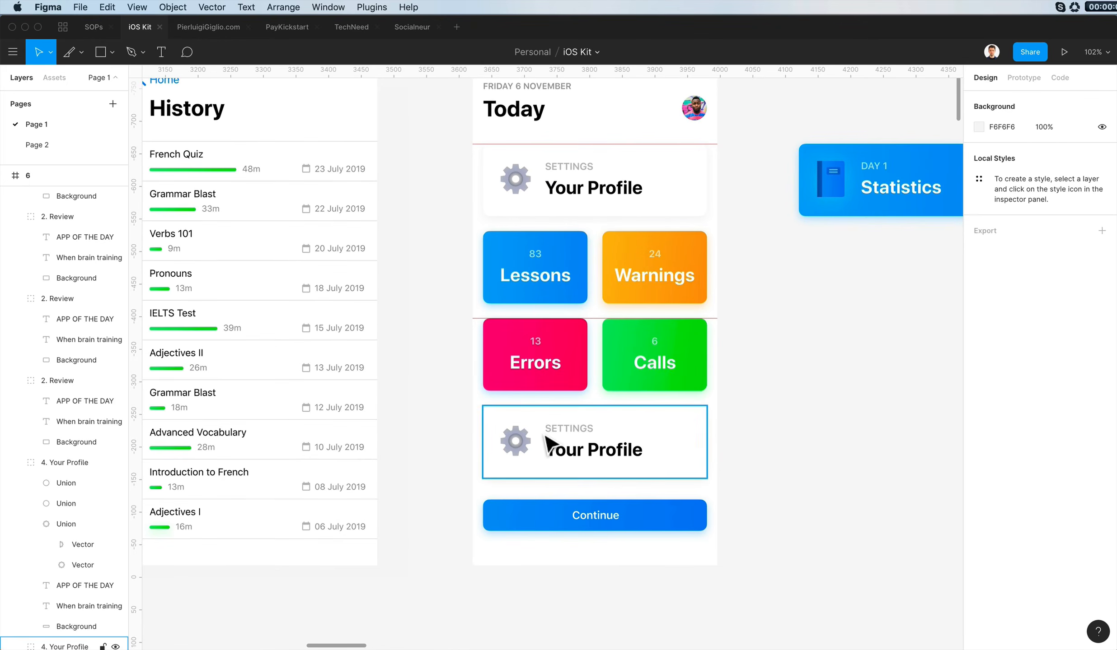
scroll(544, 431, down, 3)
super+click(594, 499)
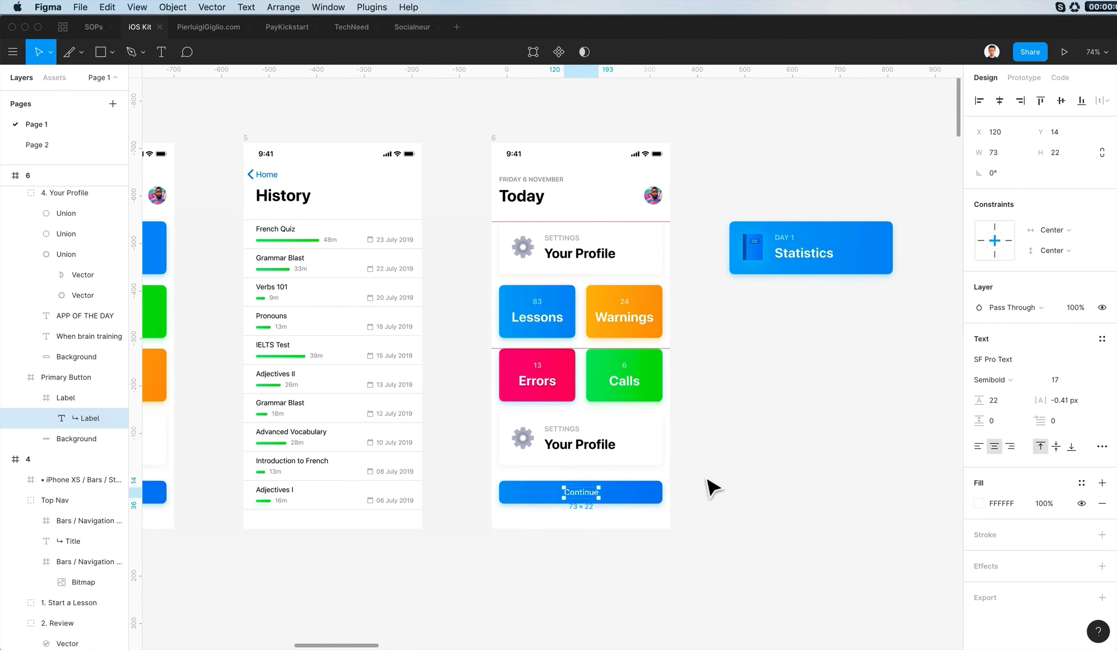
scroll(722, 464, down, 1)
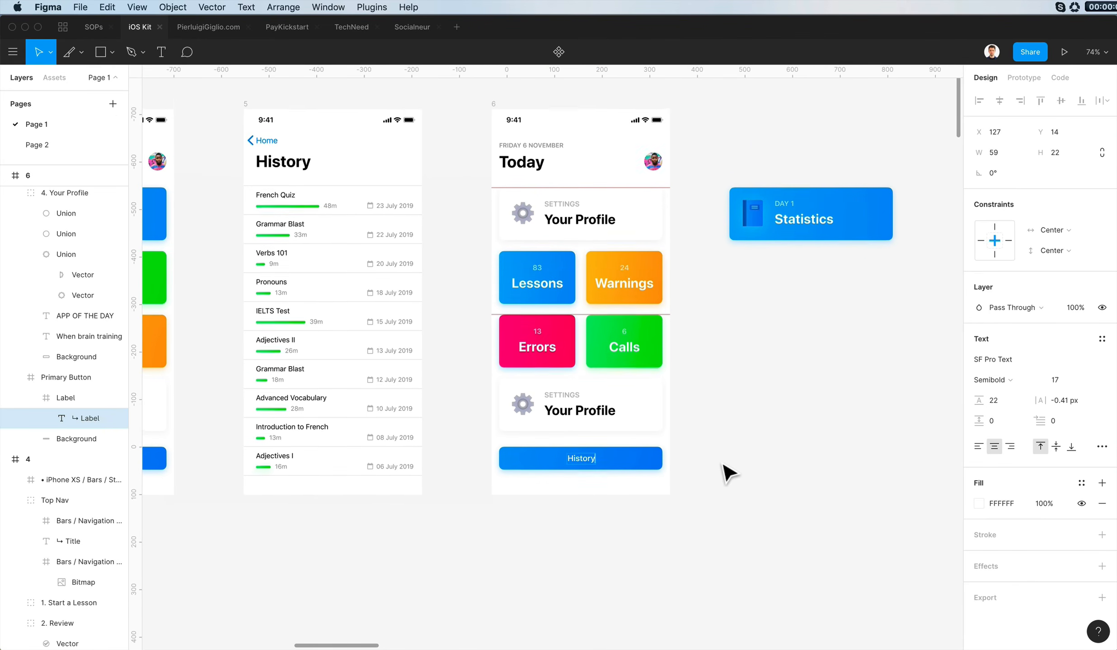
click(726, 462)
- Find the full-width grey Label button with a trailing arrow among the kit's Buttons components and select it for copying
scroll(726, 461, down, 2)
scroll(726, 462, down, 2)
scroll(726, 462, left, 10)
scroll(726, 461, down, 20)
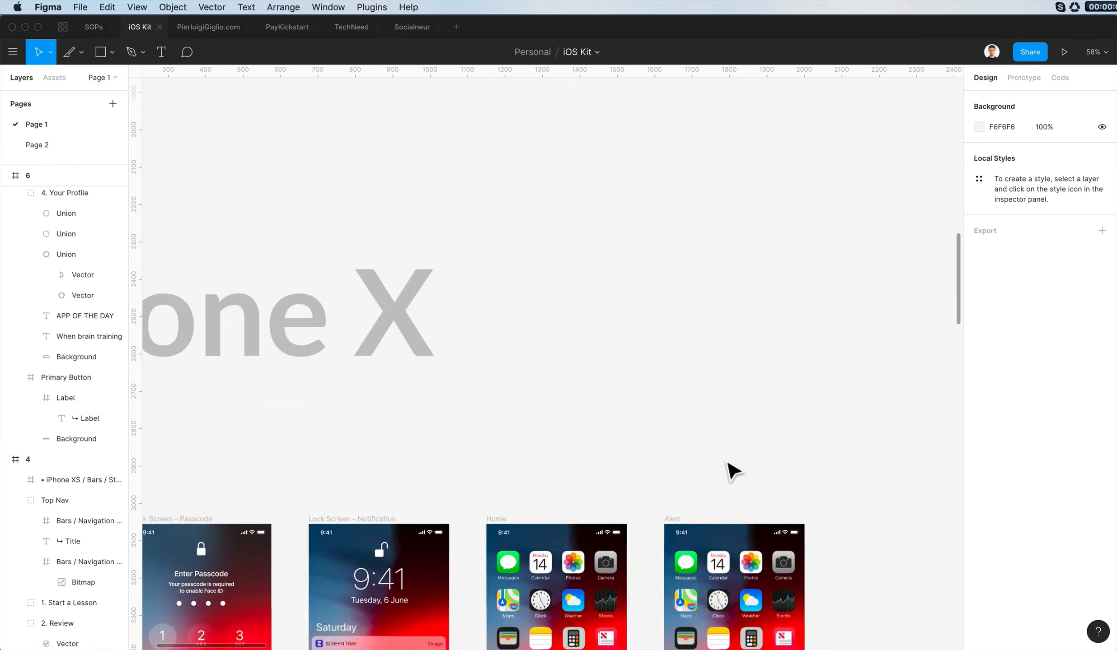
scroll(725, 462, down, 3)
scroll(726, 461, down, 5)
scroll(726, 462, down, 3)
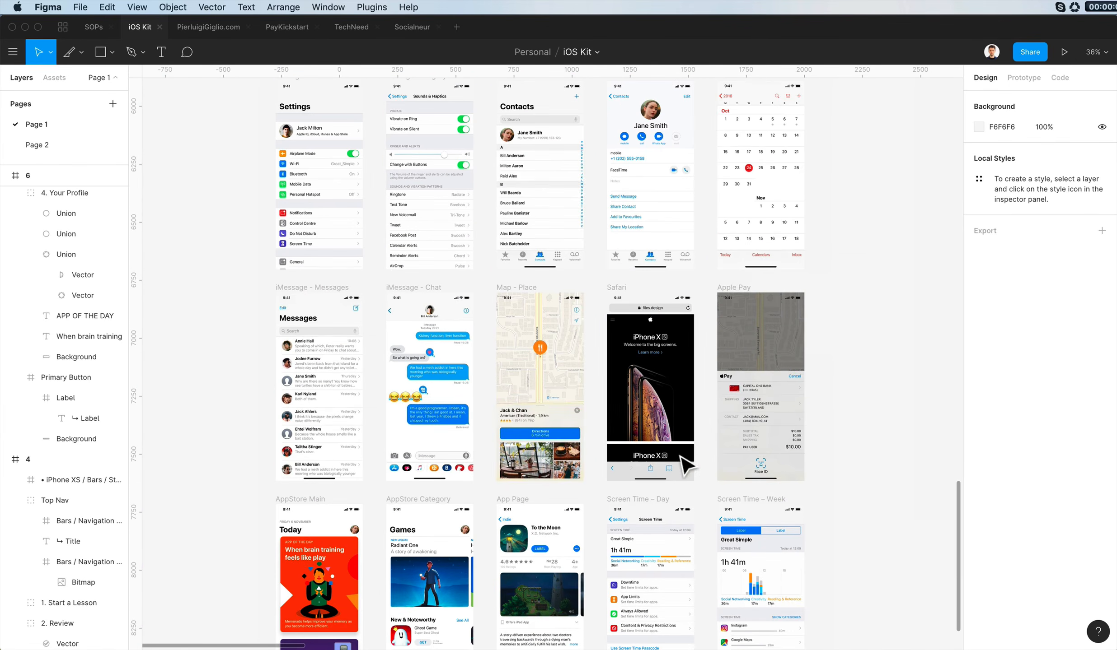
scroll(706, 362, down, 2)
scroll(706, 357, up, 3)
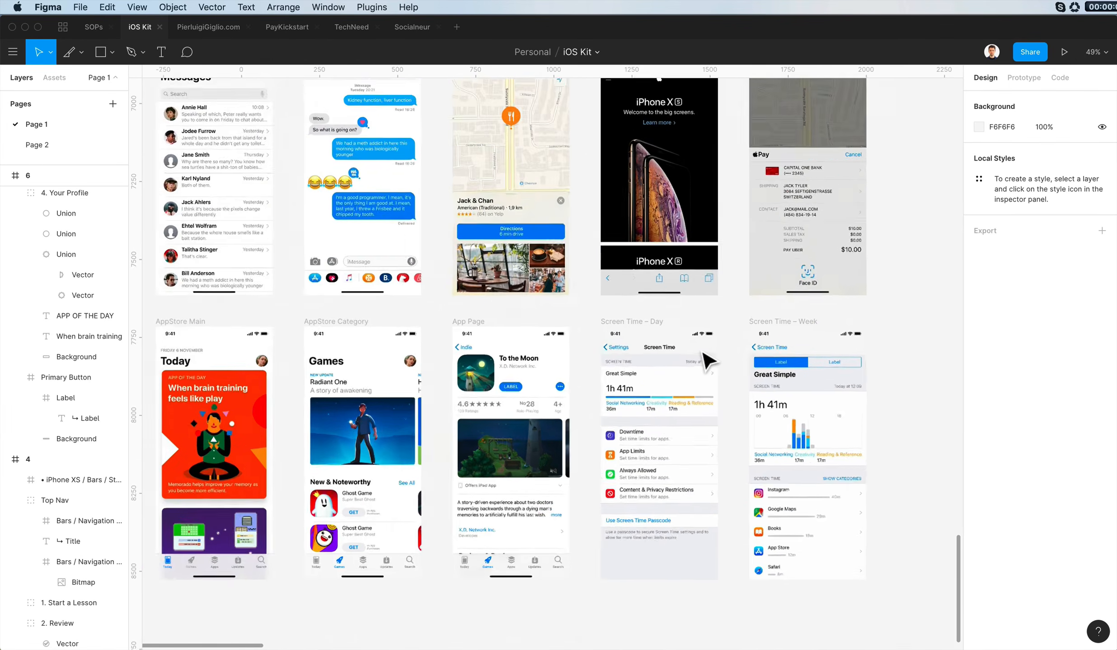
scroll(707, 357, down, 4)
scroll(707, 360, left, 2)
scroll(706, 360, up, 15)
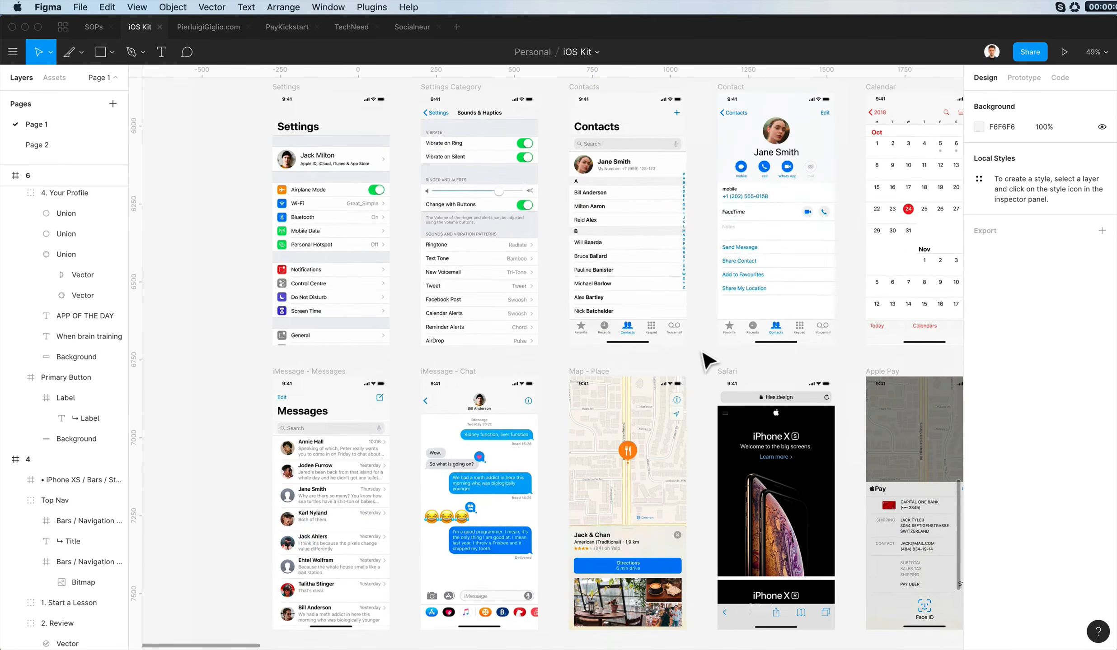
scroll(707, 360, up, 10)
scroll(705, 357, right, 20)
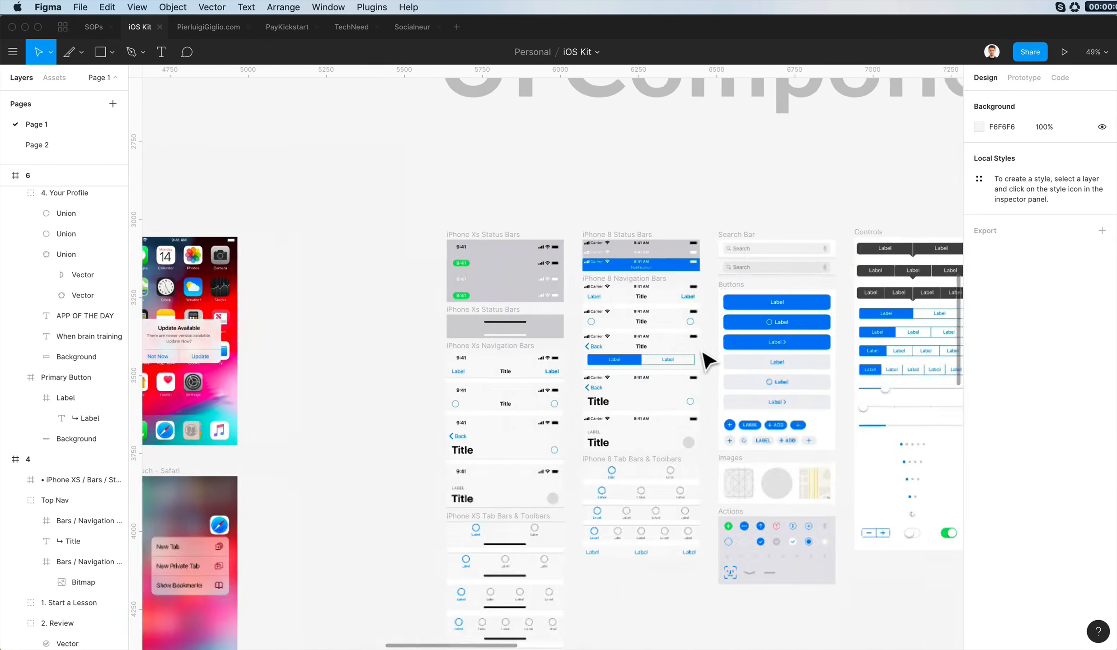
click(596, 303)
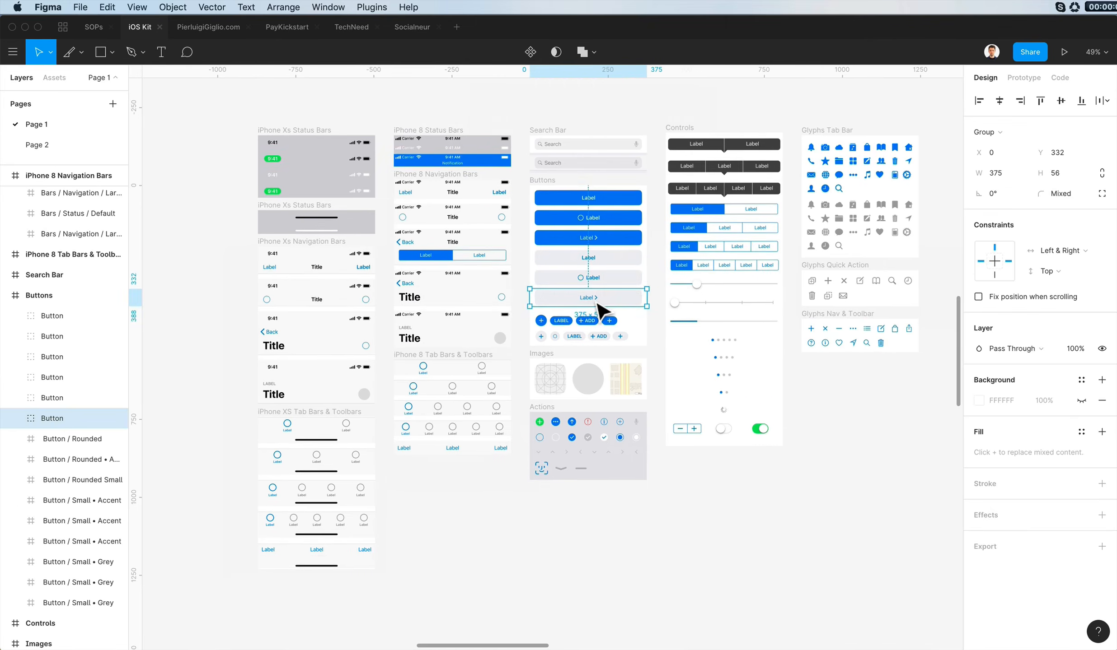
- Place a copy of the grey arrow button in frame 6, just above the blue History button
scroll(596, 303, up, 20)
scroll(596, 303, down, 5)
scroll(596, 303, left, 7)
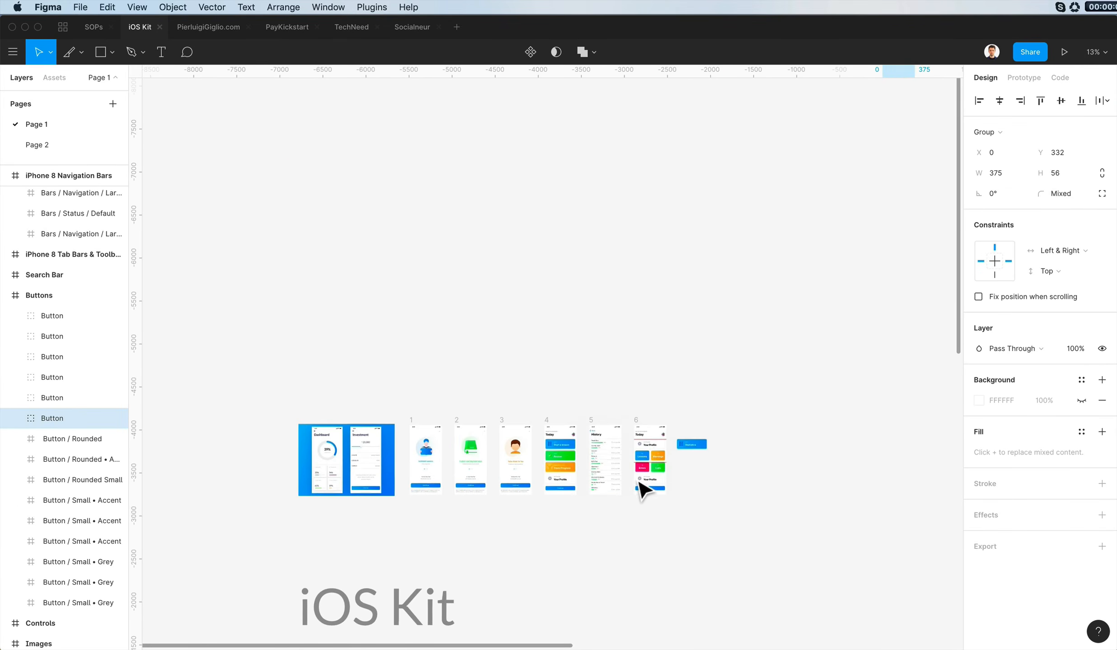
scroll(641, 486, up, 10)
scroll(640, 487, down, 5)
scroll(641, 488, left, 10)
scroll(642, 488, right, 20)
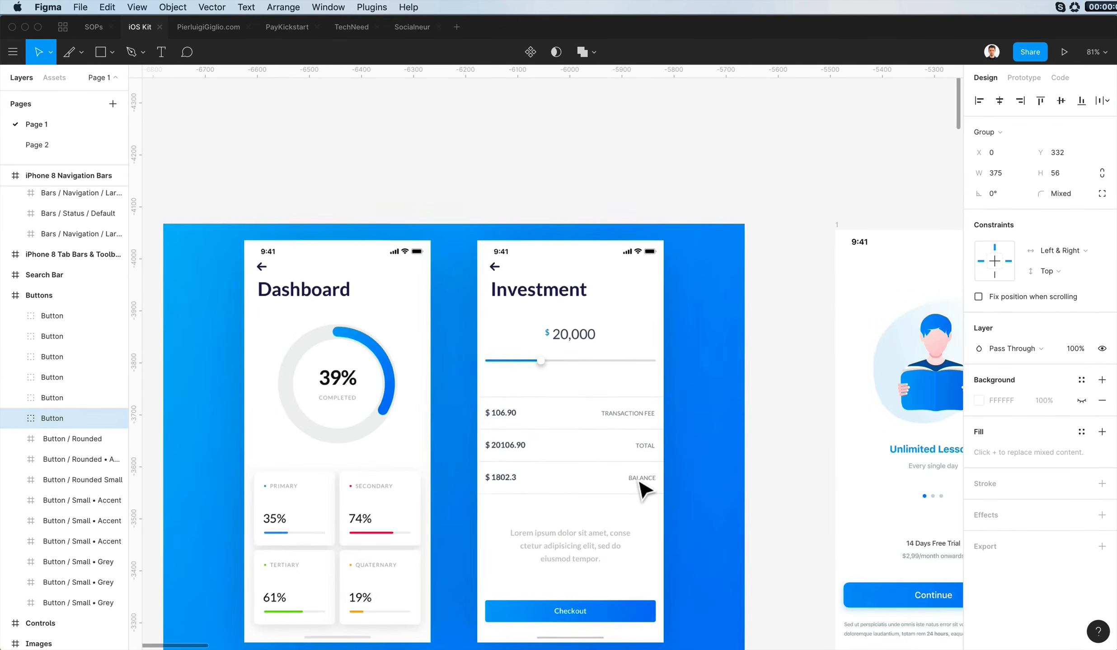
scroll(642, 488, down, 8)
scroll(641, 488, up, 4)
drag(691, 468, 740, 438)
key(super+z)
key(super+z)
scroll(746, 412, up, 3)
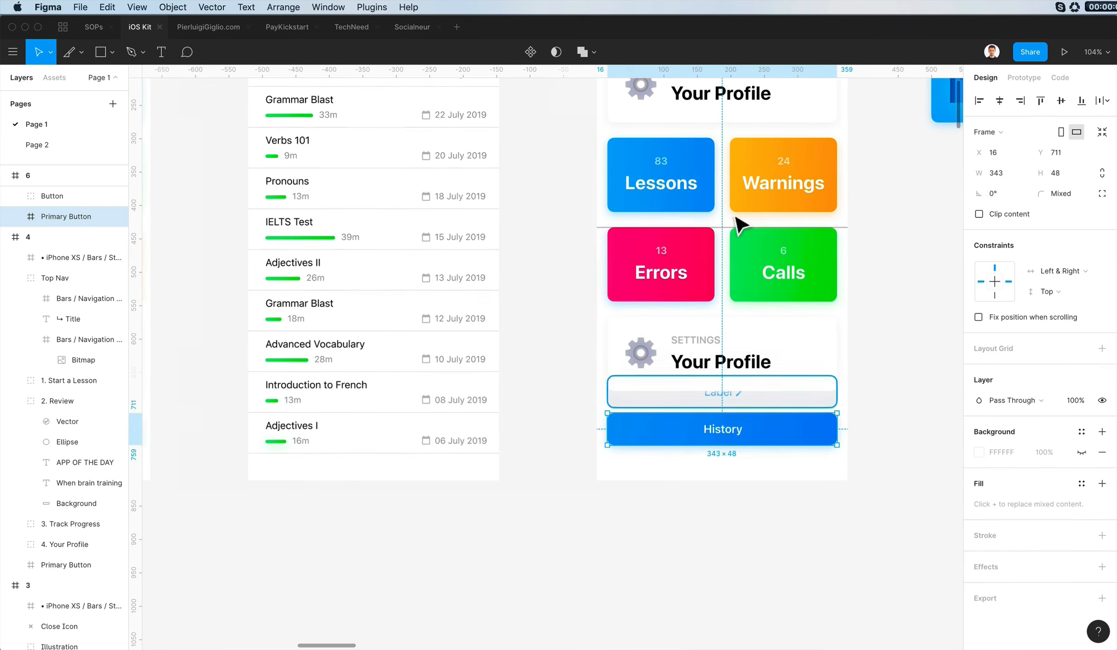
- Delete the blue History button and position the grey arrow button in its place at X 0, Y 706
drag(734, 71, 760, 354)
drag(779, 409, 793, 499)
click(777, 441)
key(Delete)
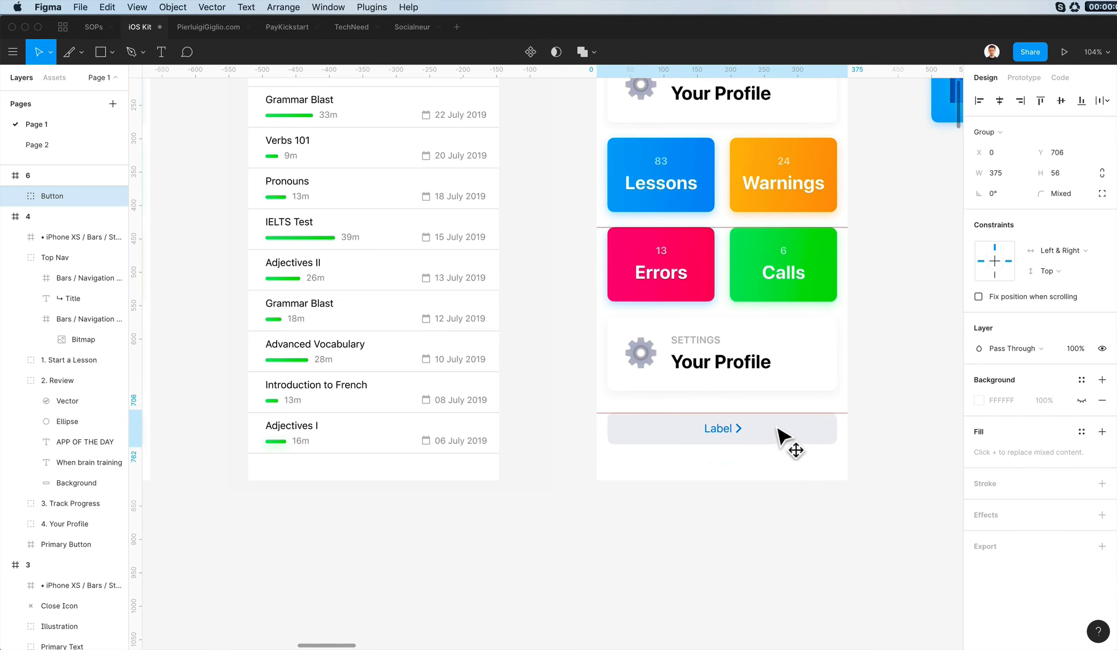
- Change the grey arrow button's label to History
click(780, 434)
double_click(719, 430)
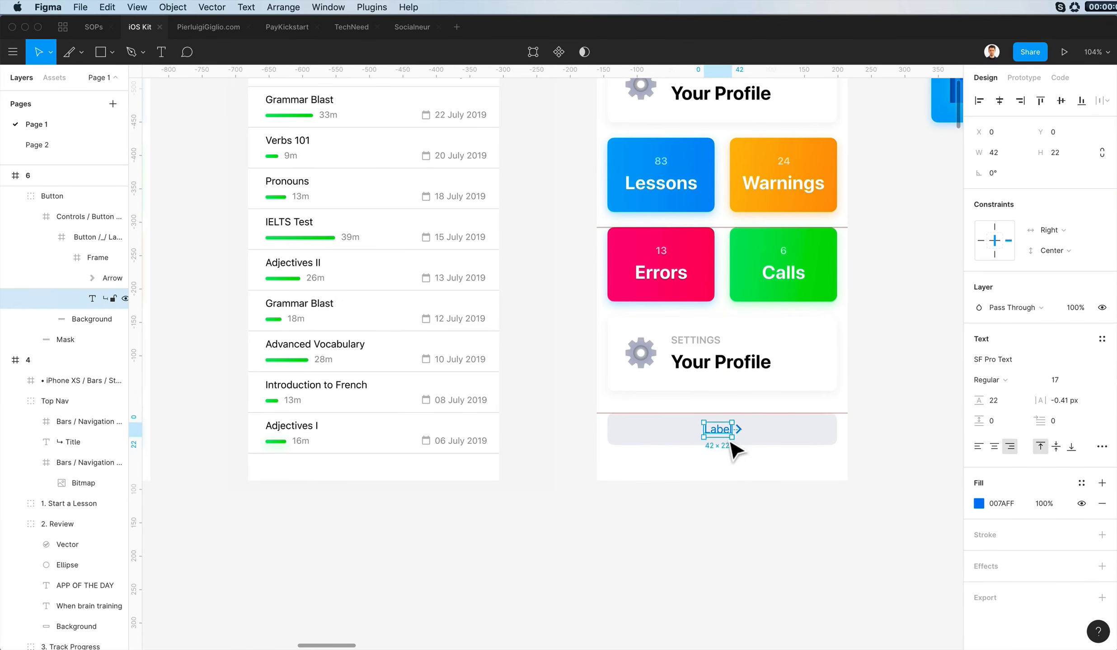
text(History)
click(736, 494)
shift+click(741, 432)
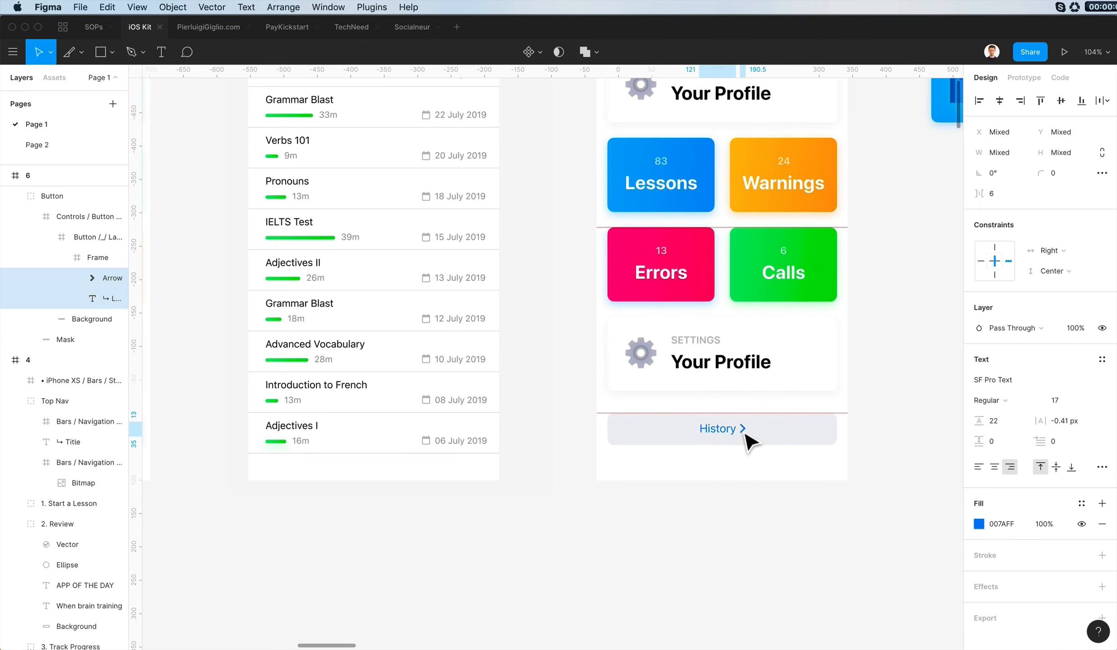
click(750, 474)
key(Up)
key(Up)
key(Up)
key(Up)
click(757, 485)
- Compare frame 6's layout with the neighbouring Today and History screens
scroll(756, 485, up, 4)
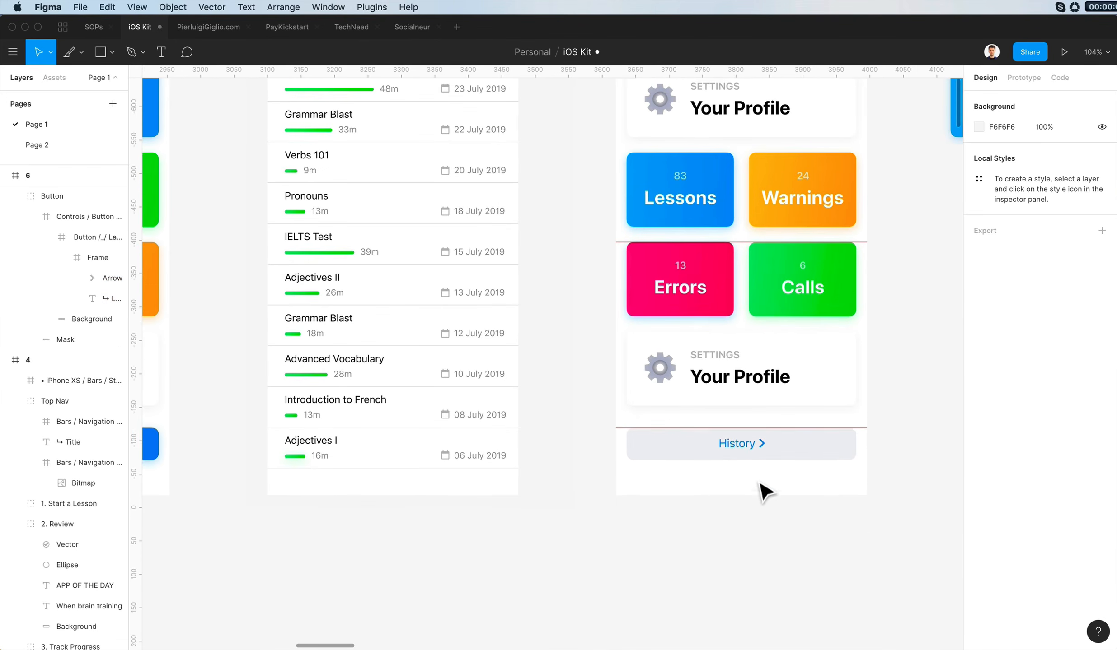
scroll(757, 486, right, 5)
scroll(756, 486, down, 3)
scroll(763, 494, right, 4)
scroll(762, 494, down, 2)
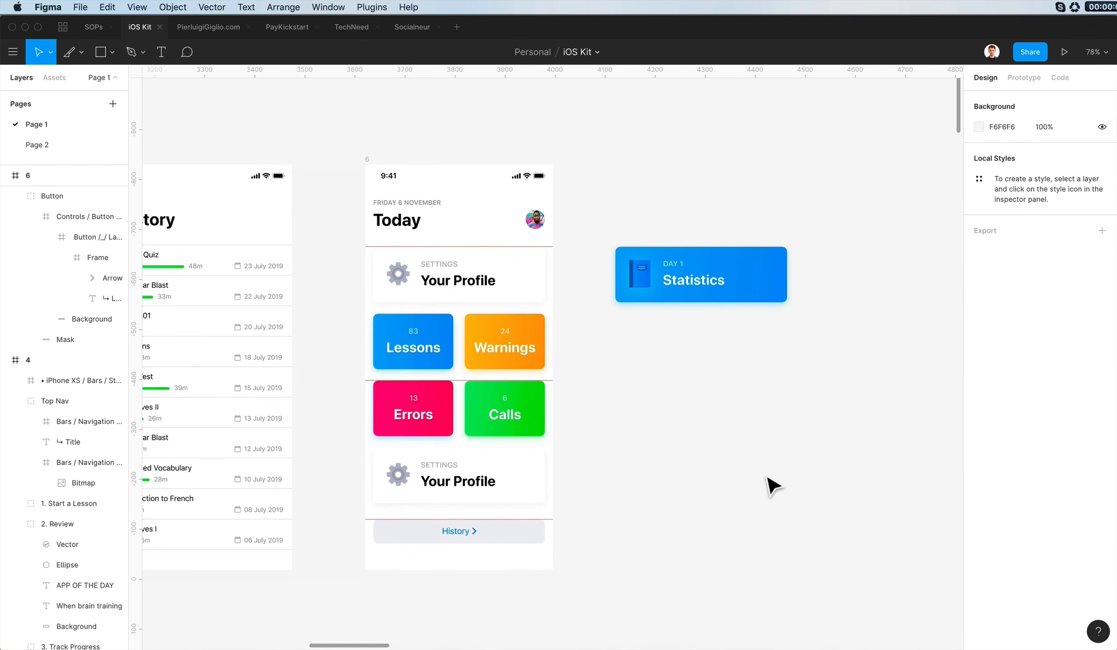
click(690, 471)
scroll(573, 461, left, 3)
scroll(573, 461, up, 2)
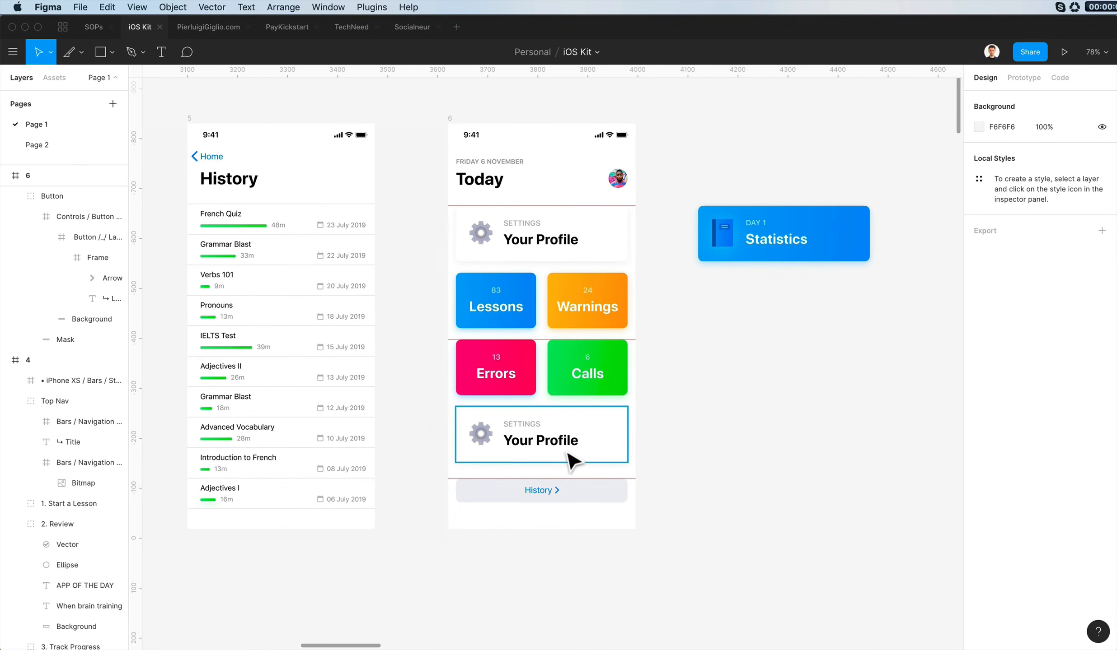
scroll(513, 445, down, 2)
scroll(519, 436, up, 1)
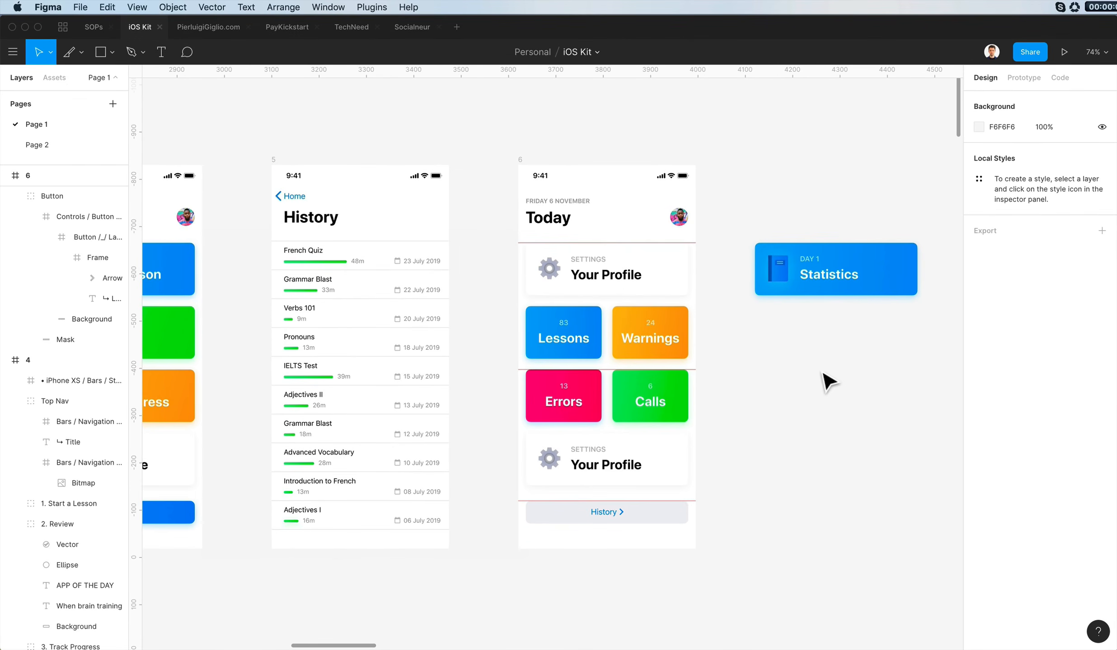
scroll(819, 378, left, 5)
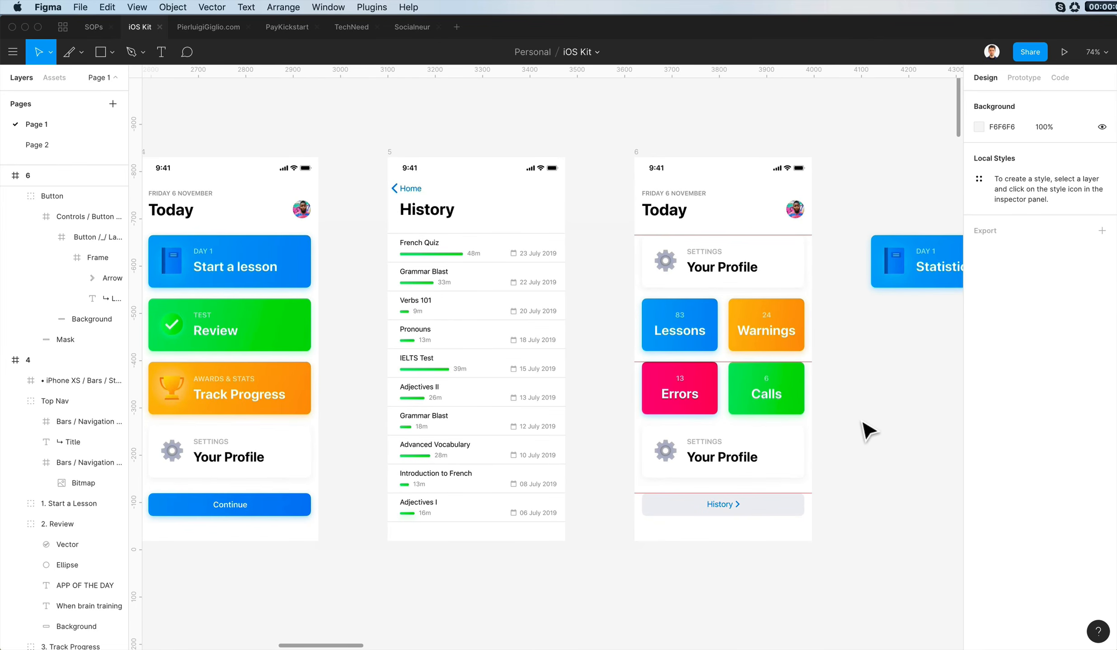
scroll(865, 432, left, 5)
scroll(865, 432, up, 1)
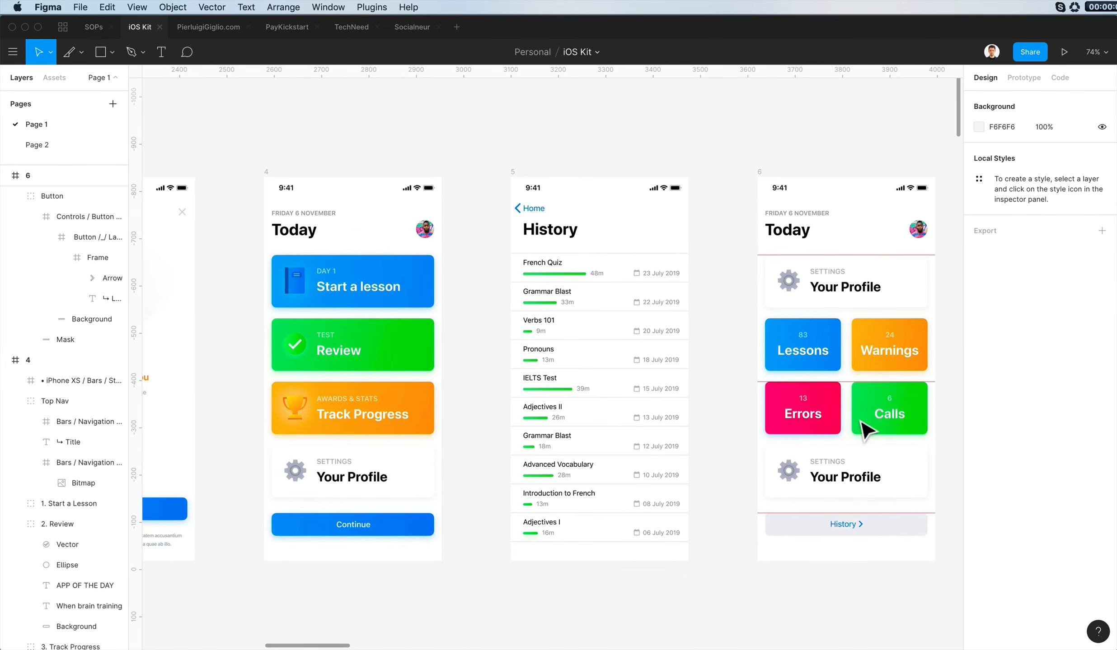
- Change the top settings card's caption to STATS and its title to Progress in frame 6
scroll(881, 436, right, 7)
scroll(881, 436, up, 2)
double_click(649, 307)
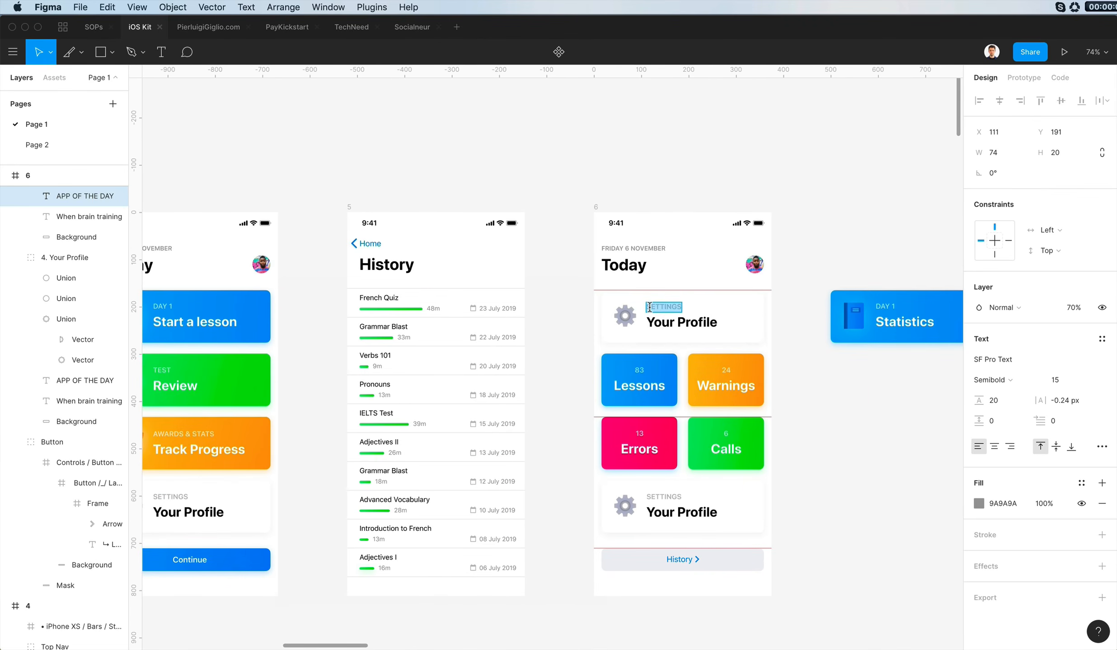
double_click(686, 324)
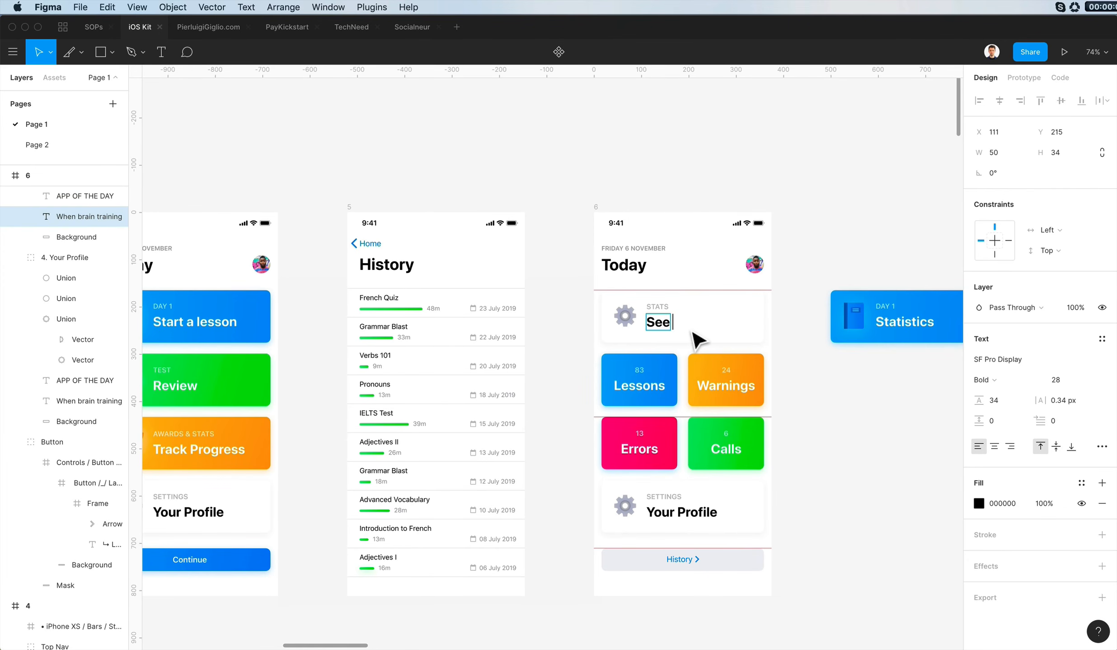
click(659, 321)
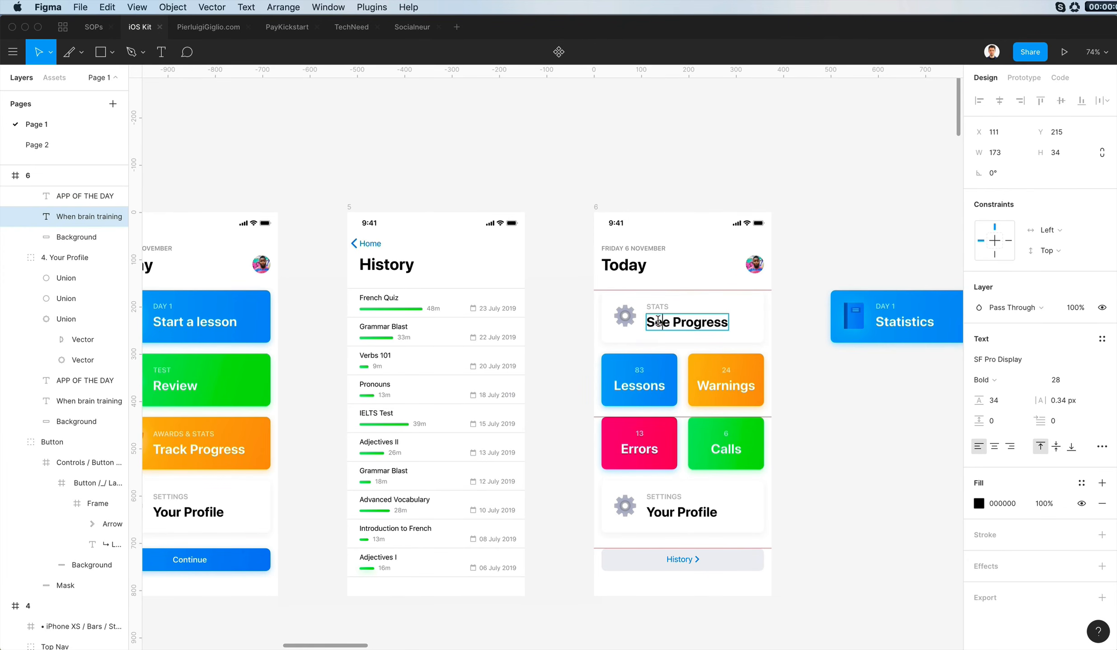
click(833, 384)
- Switch to Flaticon and browse the graph icons for one that suits the Progress card
scroll(627, 303, up, 3)
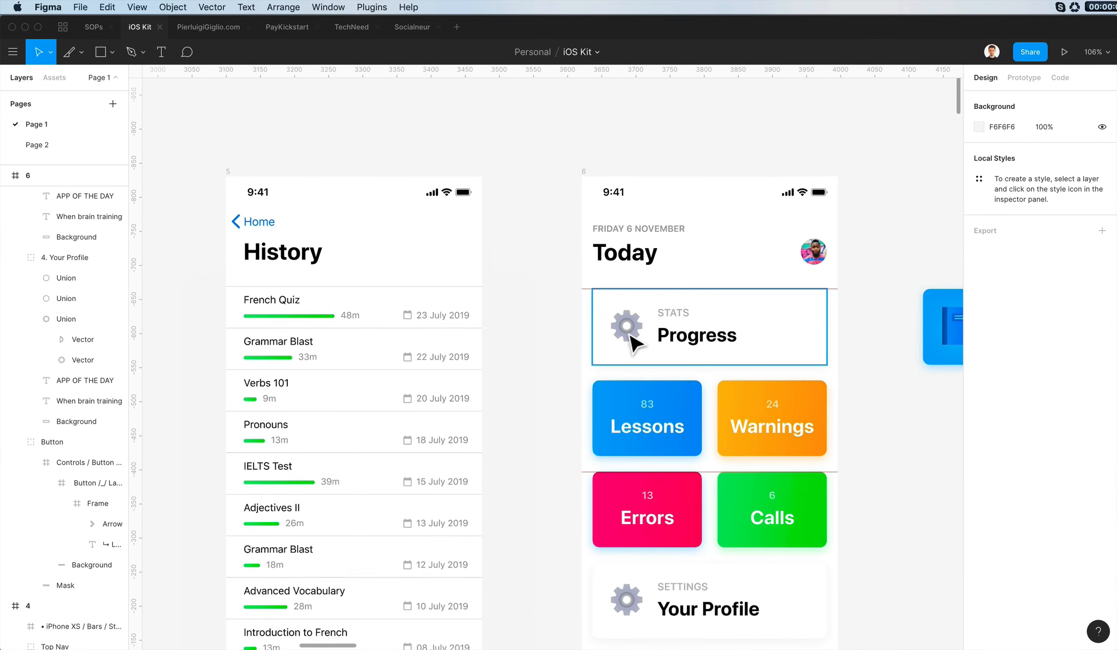
scroll(675, 316, up, 5)
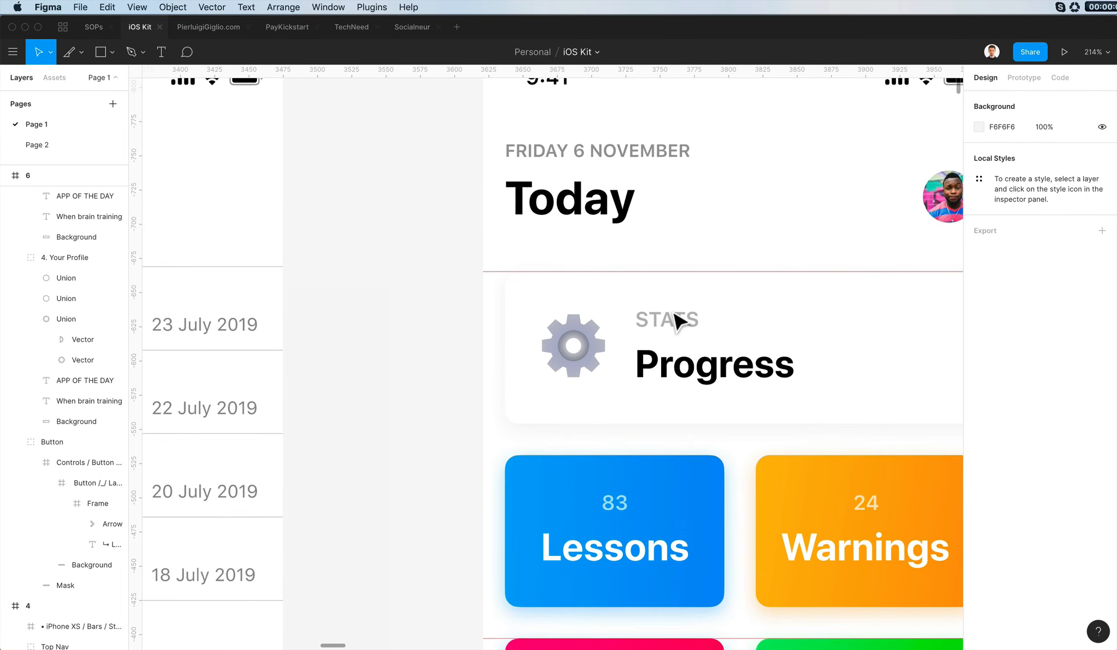
key(super+Tab)
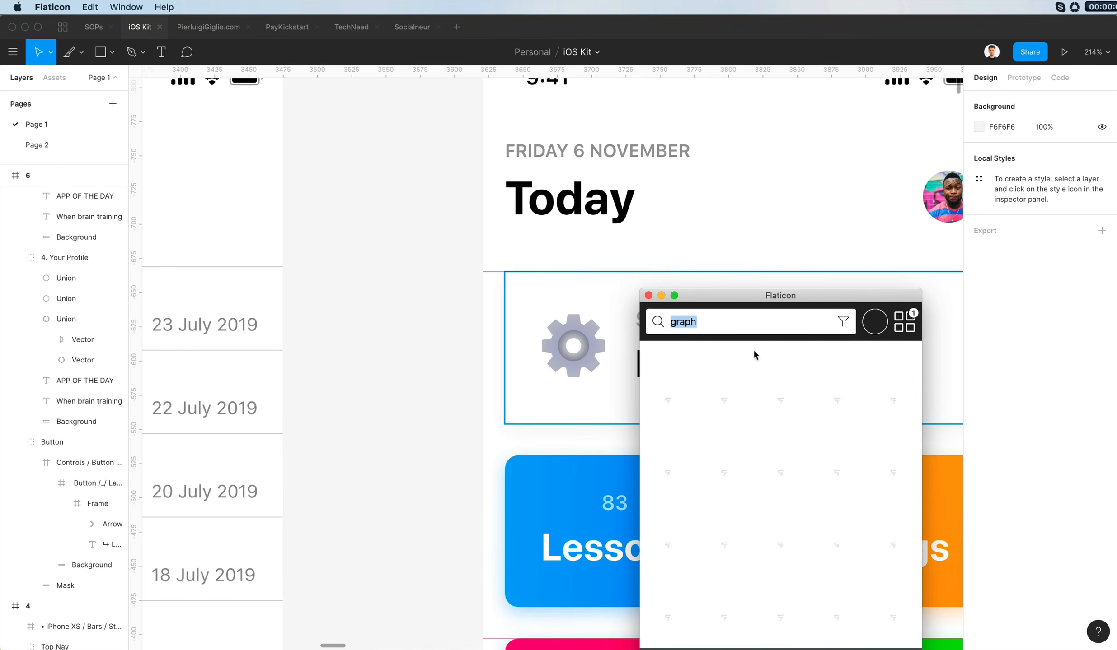
scroll(851, 373, down, 10)
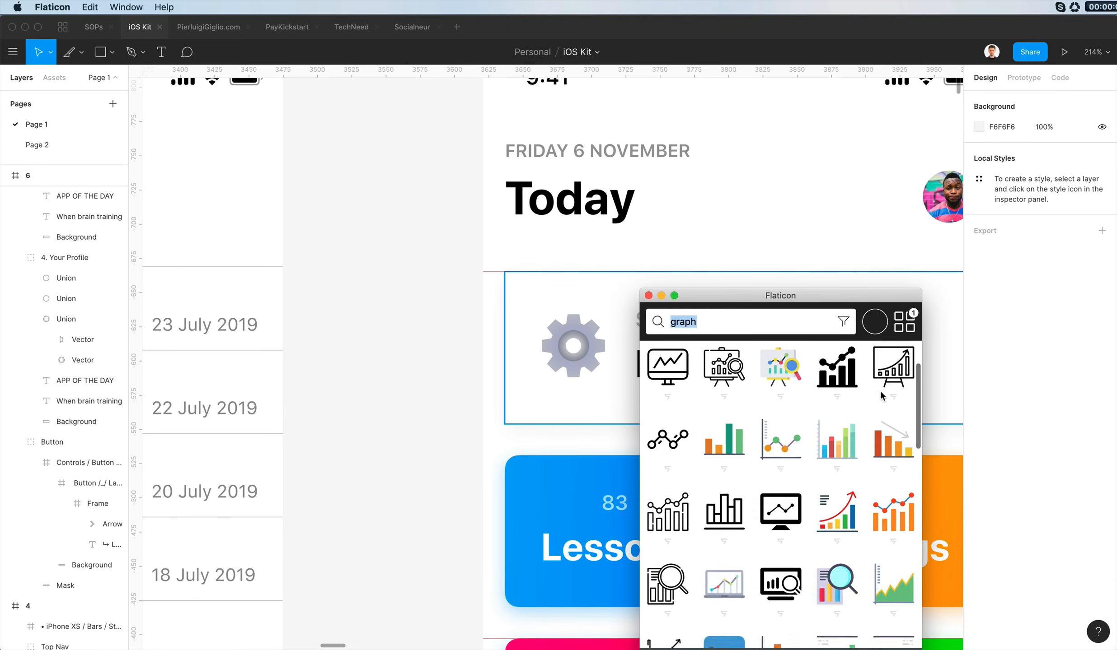
scroll(881, 396, down, 10)
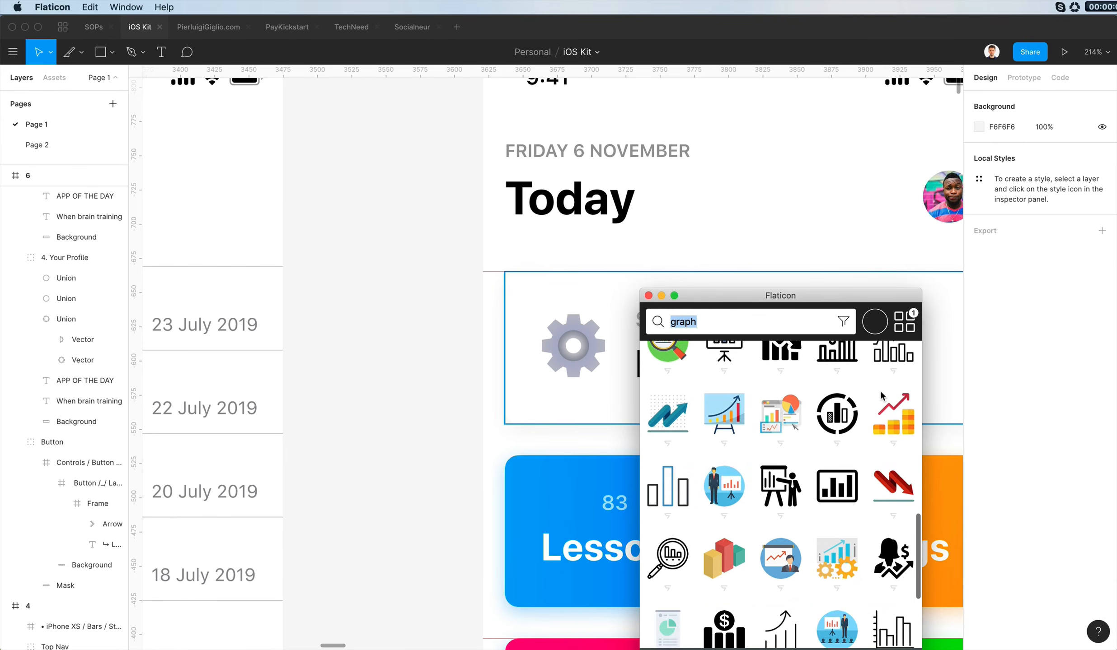
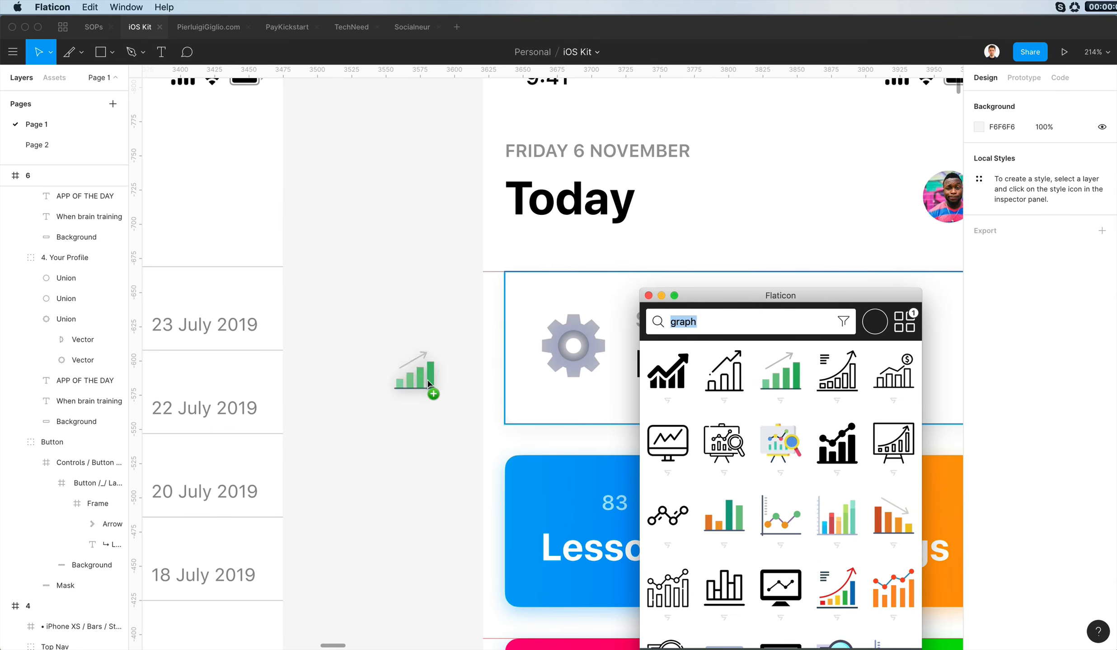
- Place Flaticon's green bar graph icon on the canvas beside frame 6, ungroup it and delete its rising arrow
drag(428, 384, 429, 382)
key(super+shift+g)
drag(411, 310, 457, 366)
key(super+shift+g)
key(Delete)
scroll(457, 366, left, 1)
click(472, 411)
scroll(580, 357, down, 1)
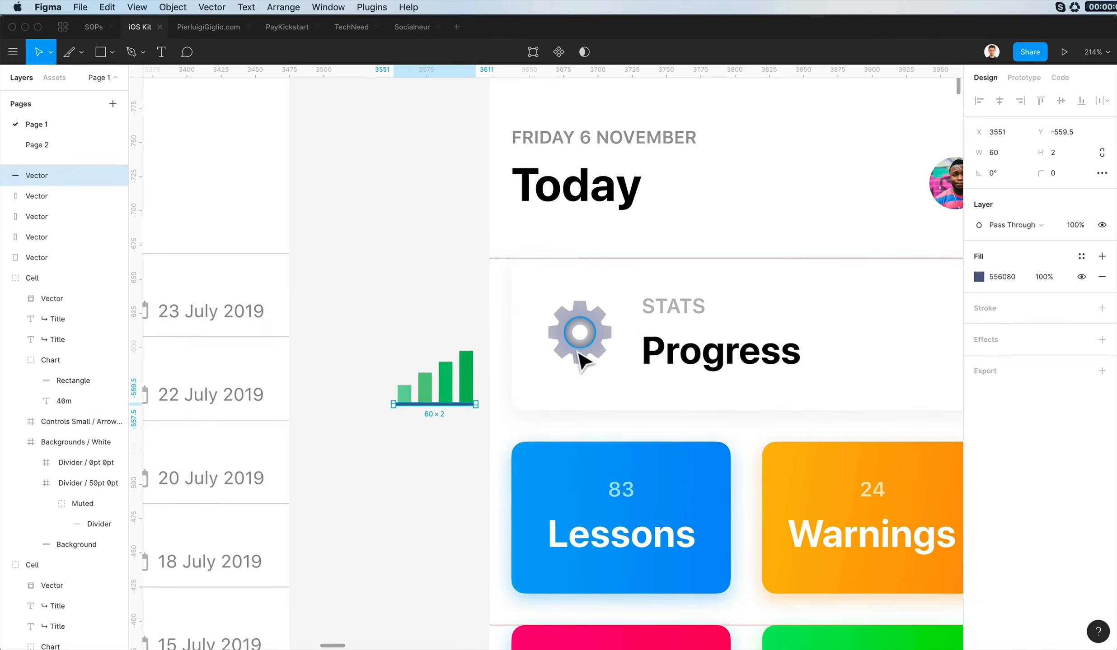
- Apply the Calls card's green gradient and drop shadow to the four graph bars, with a corner radius of 0
super+click(590, 346)
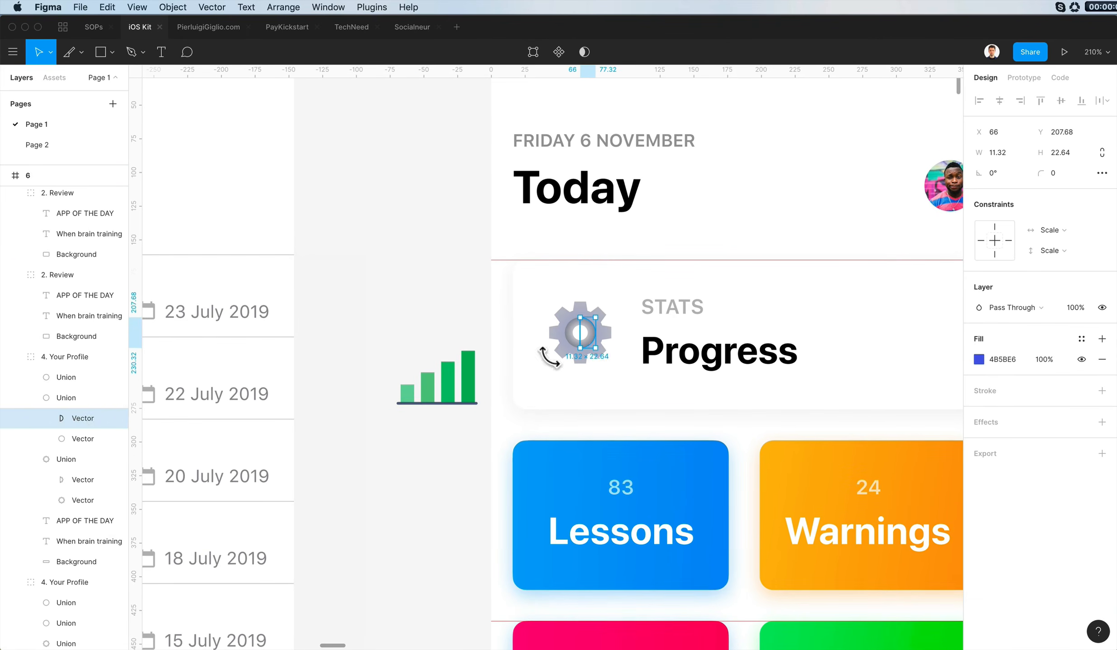
key(Escape)
scroll(618, 513, down, 1)
super+click(820, 644)
drag(384, 334, 480, 388)
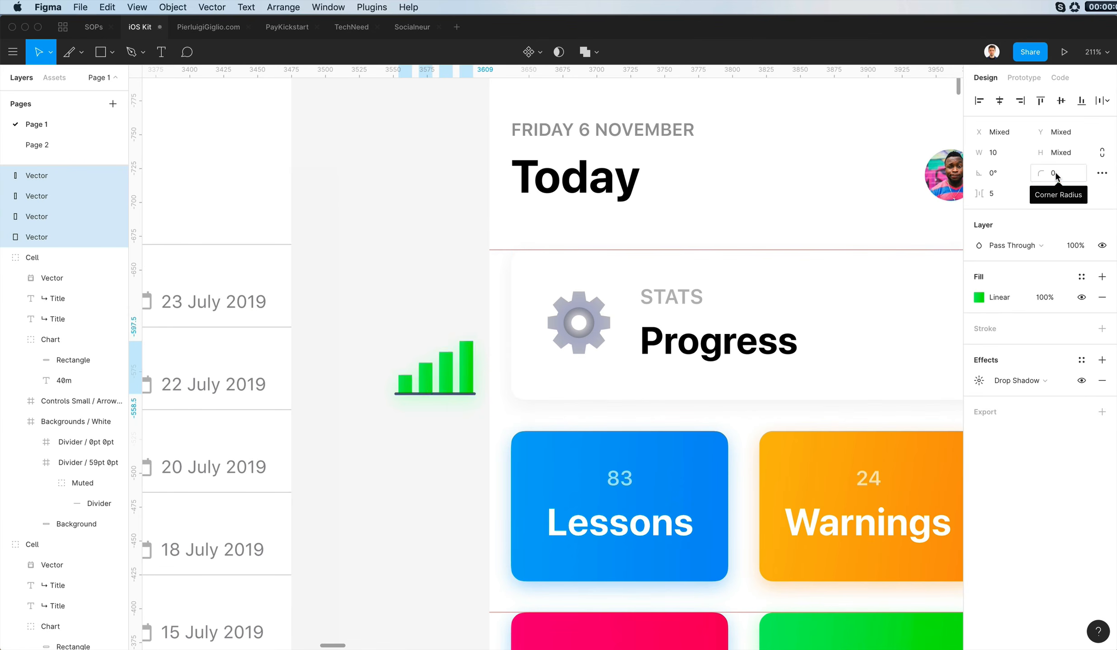
text(0)
key(Return)
- Round only the top corners of the two tallest graph bars, using a radius of 2 on the tallest
double_click(468, 360)
scroll(467, 359, up, 5)
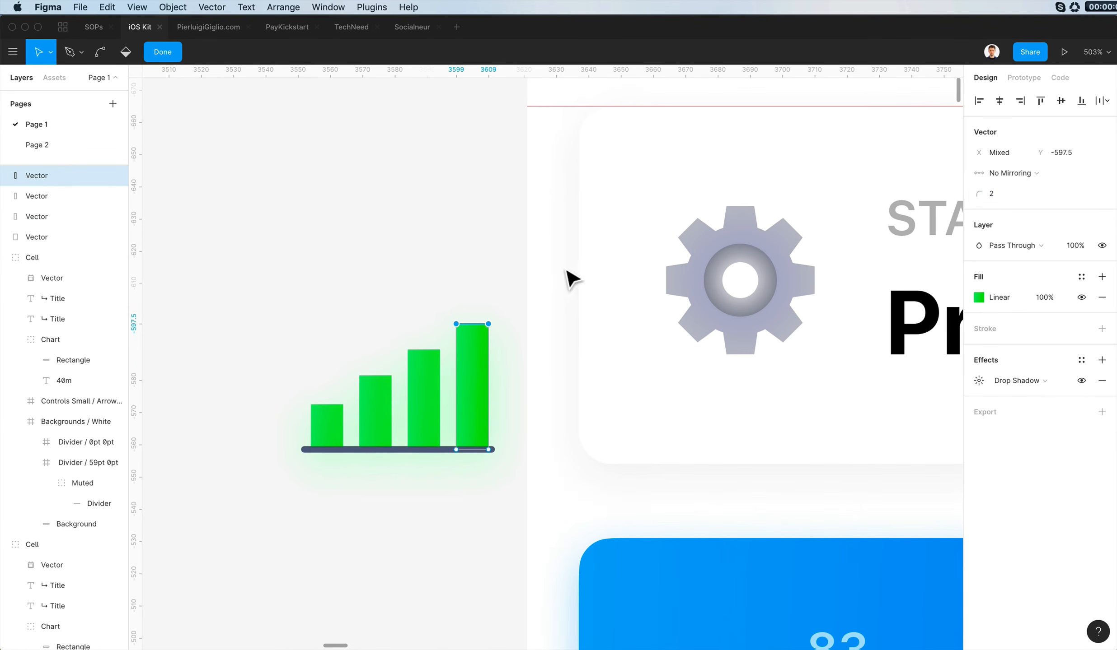
double_click(460, 250)
double_click(432, 369)
drag(367, 329, 528, 389)
click(1010, 195)
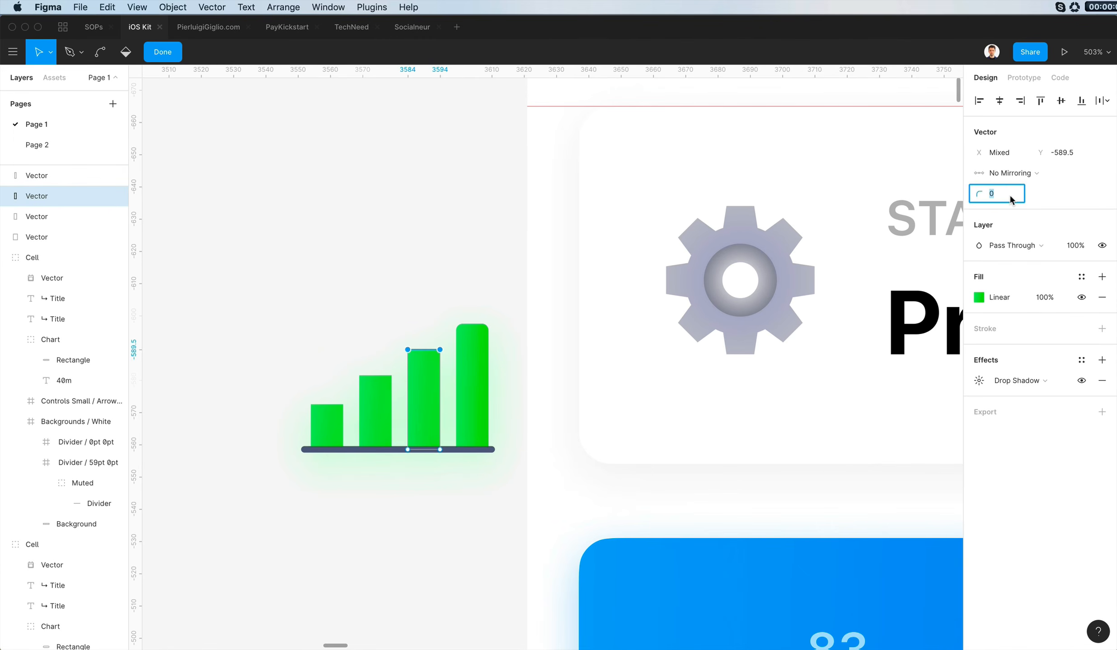
double_click(491, 277)
- Round the top corners of the two shorter graph bars to match the tall ones
double_click(366, 383)
drag(345, 365, 443, 390)
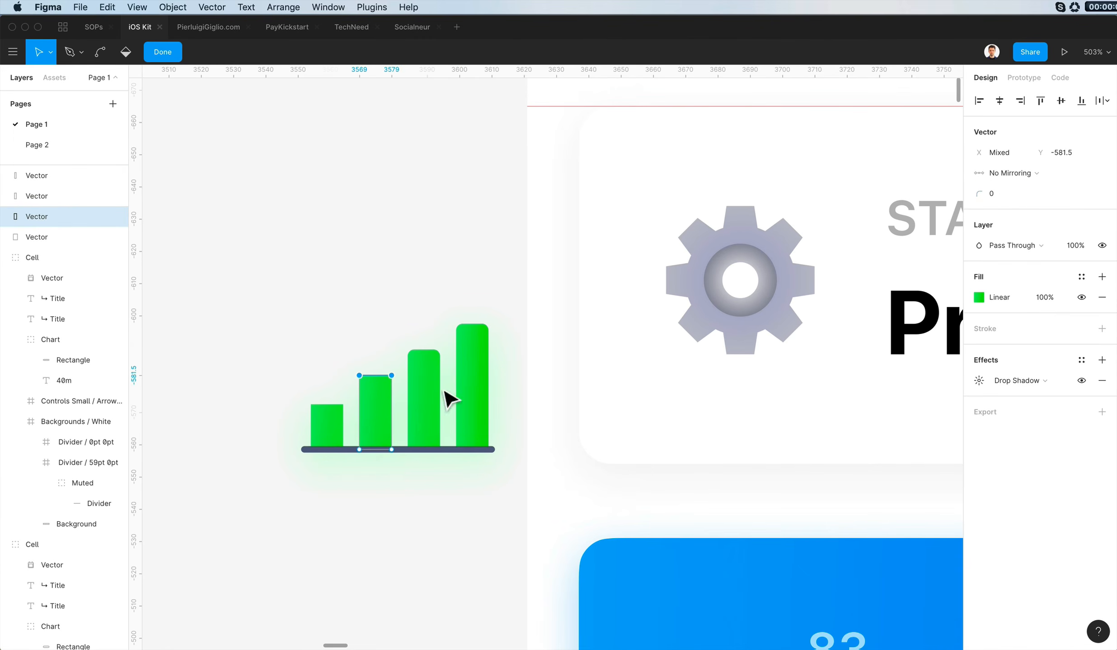
double_click(294, 353)
double_click(332, 429)
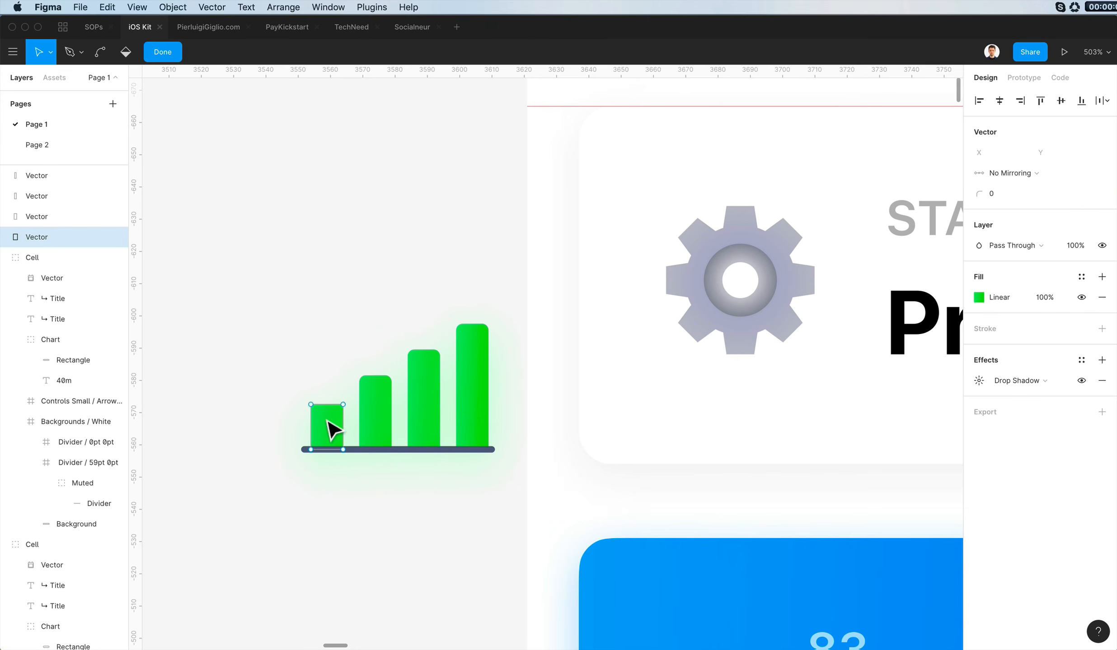
drag(264, 364, 380, 406)
key(Return)
double_click(268, 307)
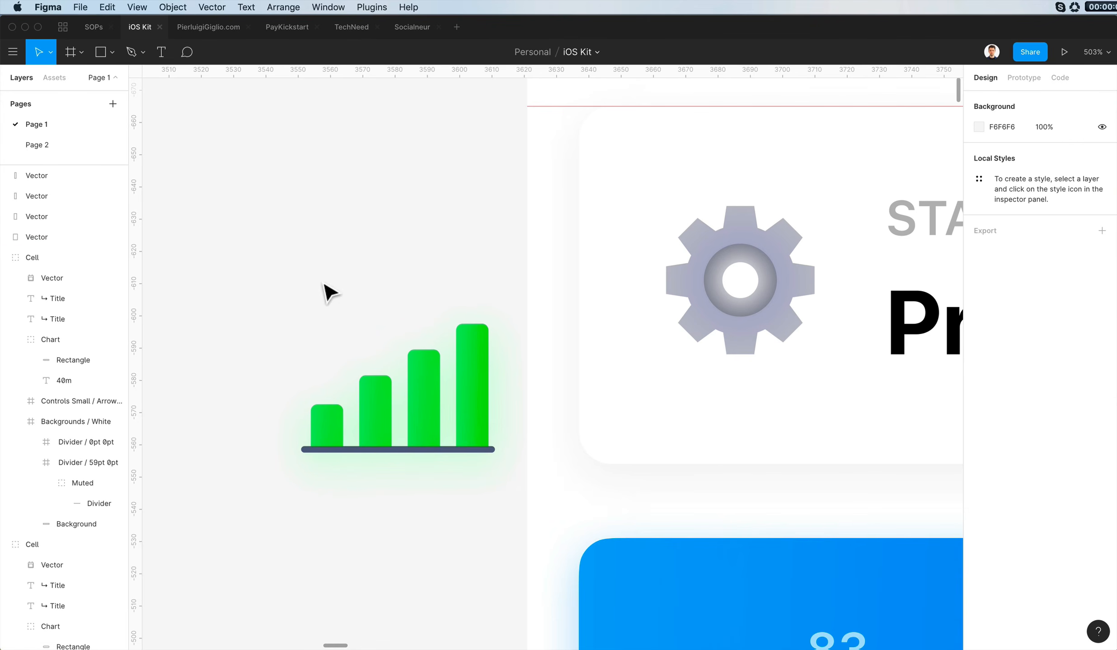
- Fill the graph's base line with a vertical linear gradient running from 556080 to the darker 303E68
click(388, 452)
scroll(810, 344, down, 2)
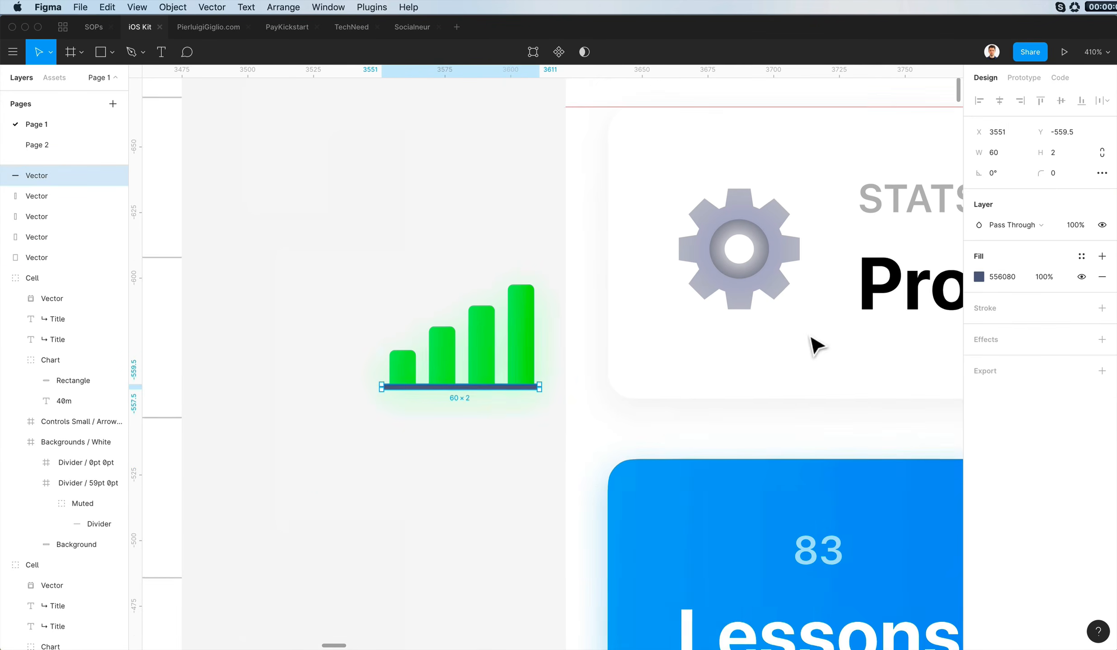
click(979, 277)
click(829, 270)
click(845, 294)
scroll(499, 324, up, 5)
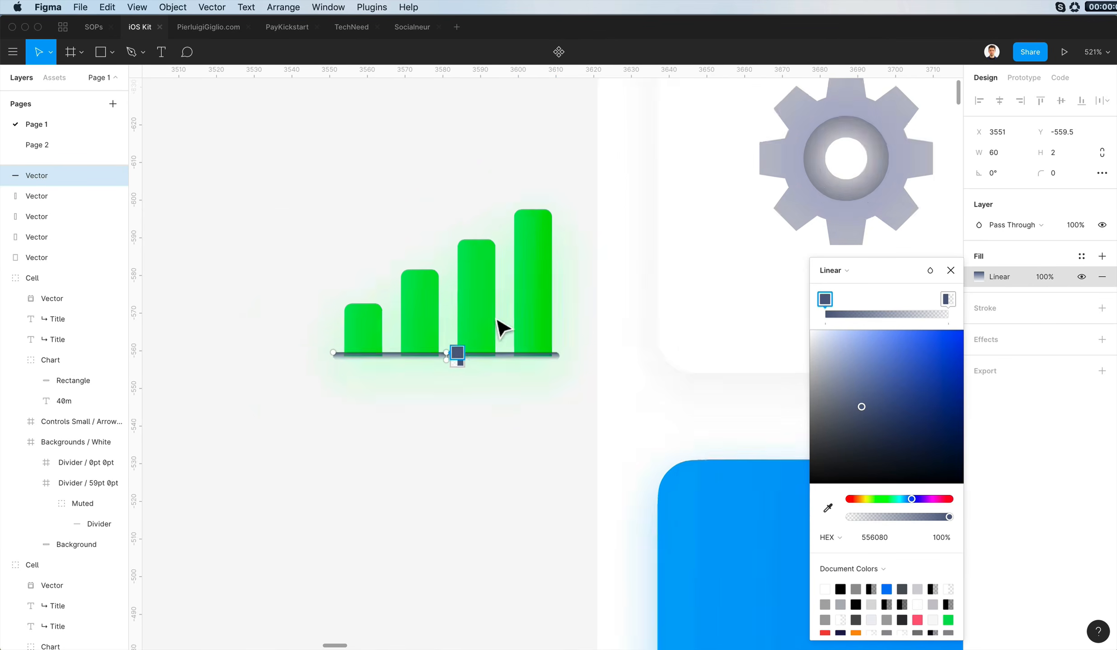
drag(909, 517, 984, 506)
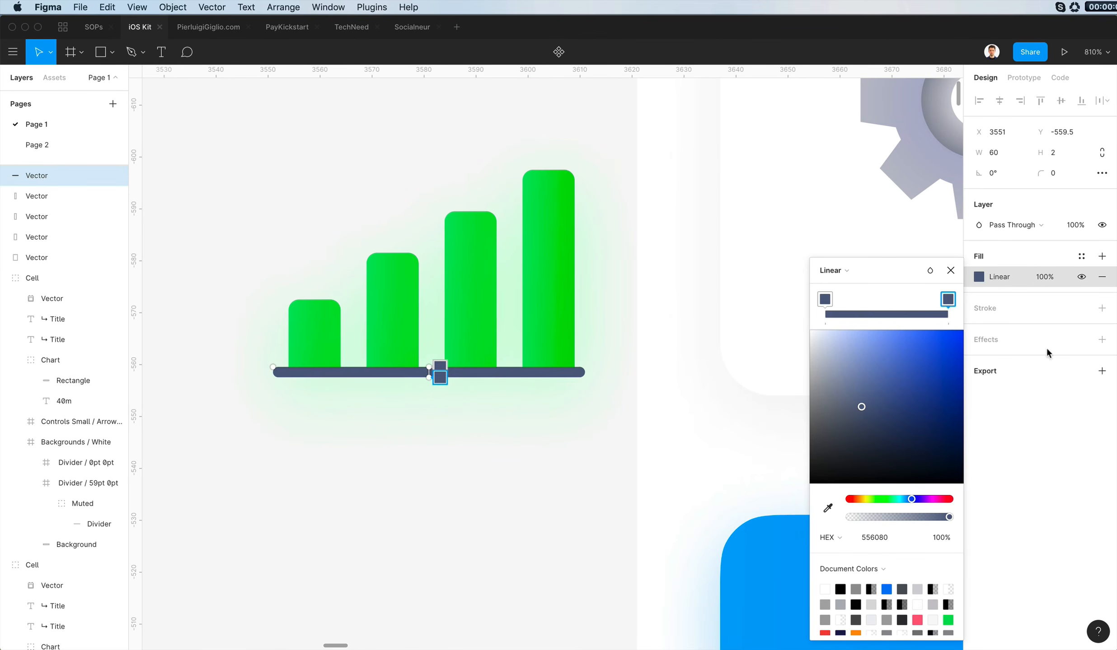
drag(877, 409, 891, 424)
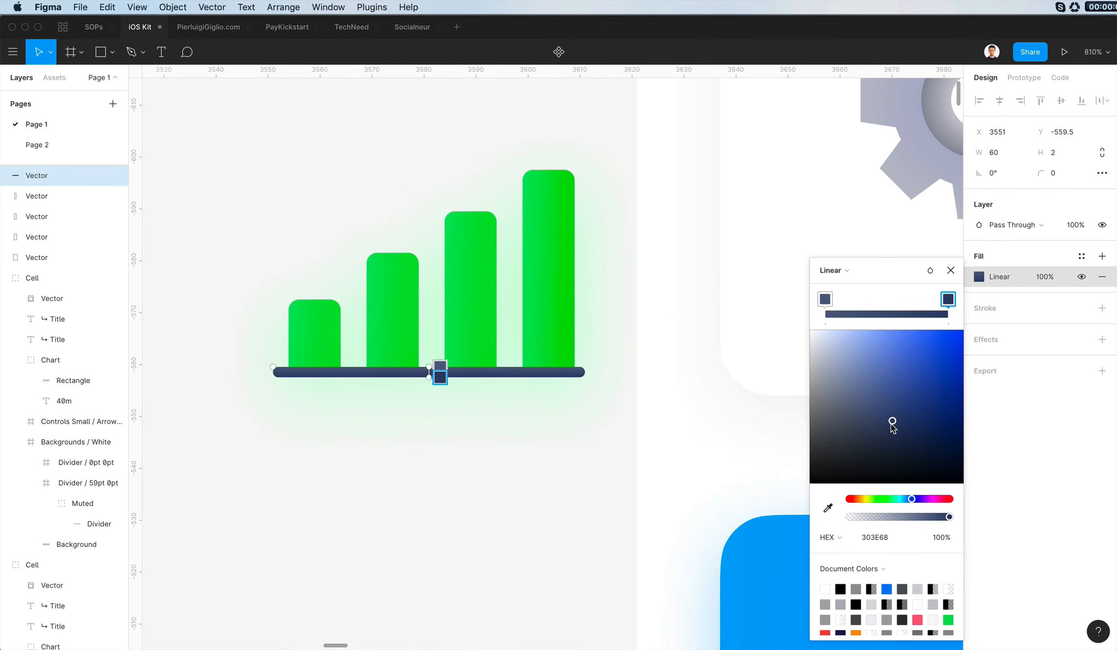
click(476, 569)
scroll(476, 569, down, 5)
drag(389, 387, 524, 479)
click(427, 468)
click(1061, 151)
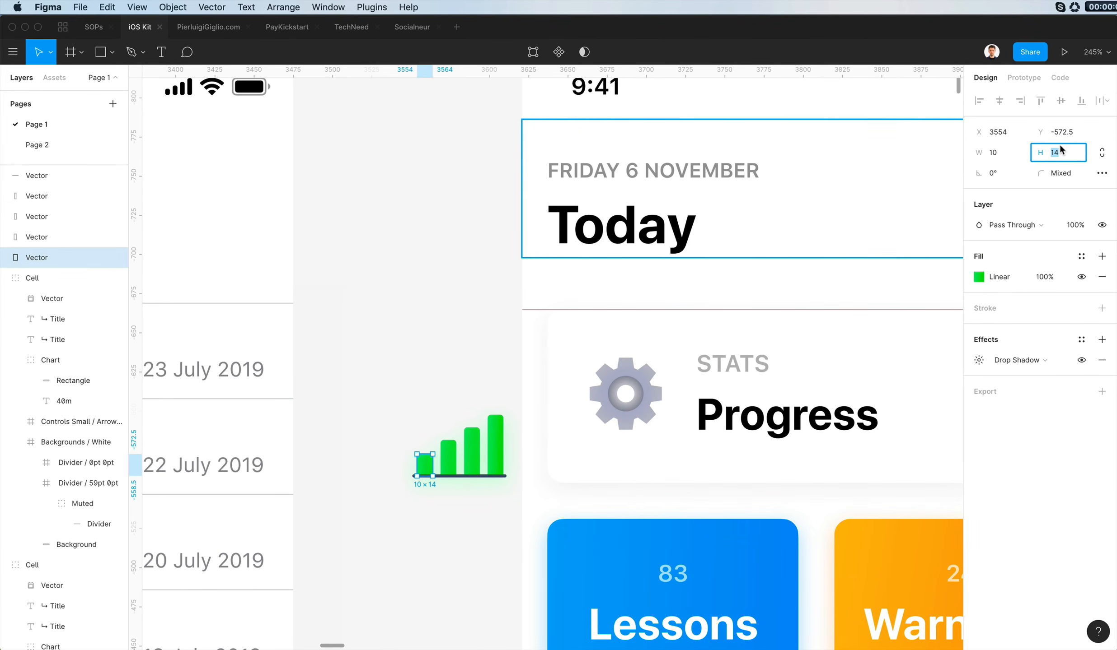
click(474, 394)
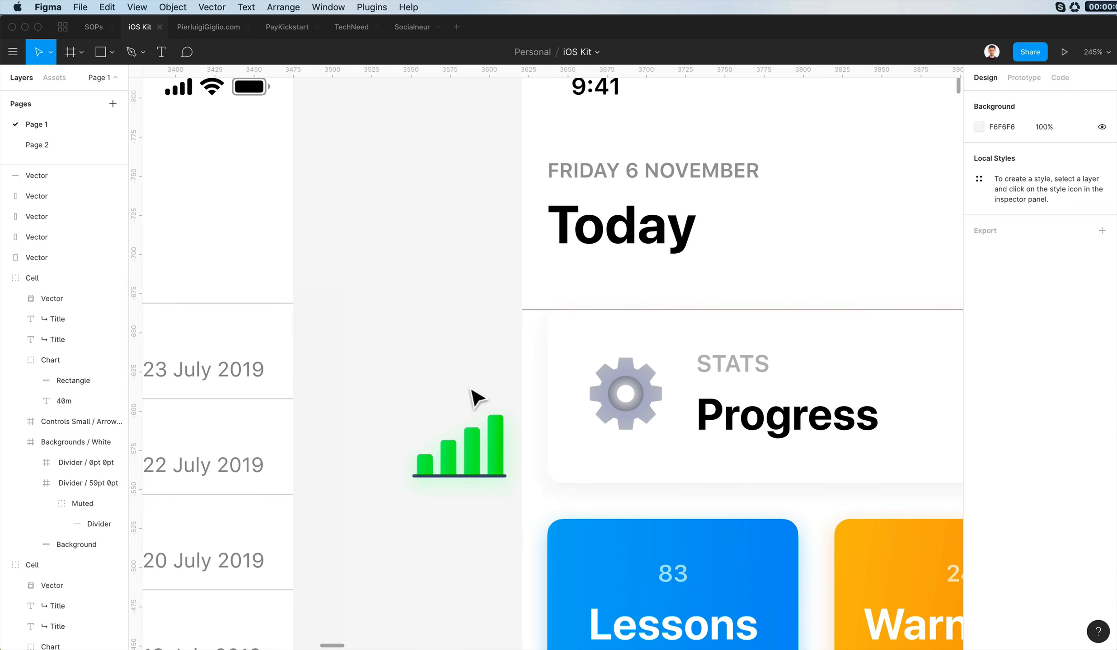
- Group the bars with their base line and move the graph icon over the gear in the Progress card
drag(341, 389, 529, 530)
key(super+g)
drag(474, 481, 657, 412)
key(Right)
- Delete the gear's pieces from the Progress card, shifting the graph icon down to reach the centre ring and back up
double_click(626, 364)
key(Delete)
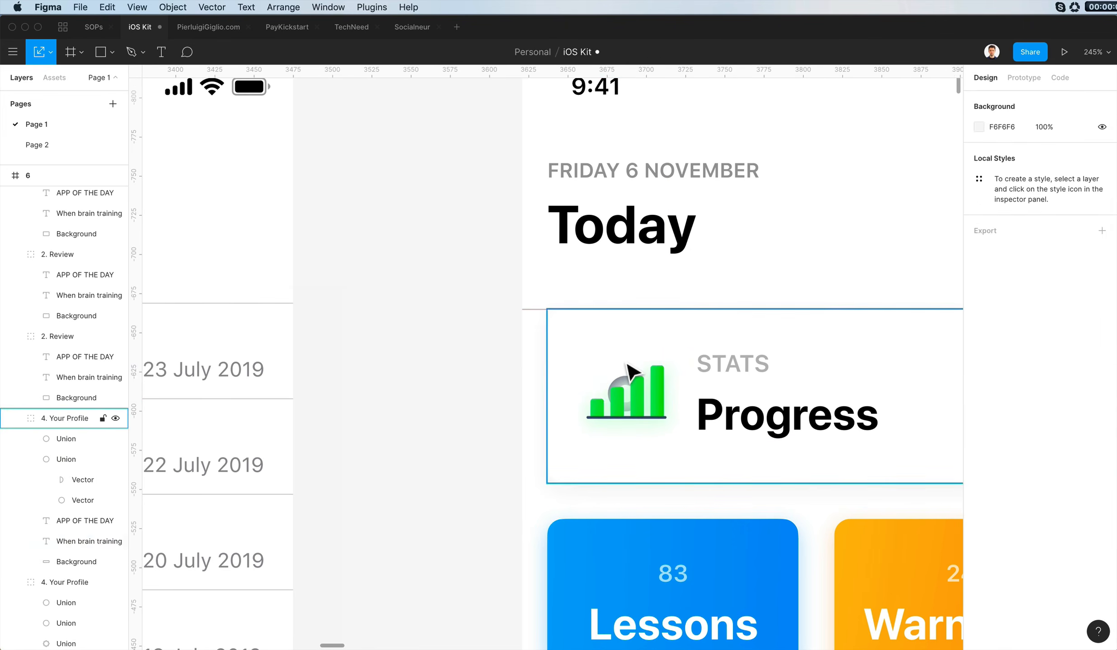
click(653, 399)
key(shift+Down)
double_click(643, 399)
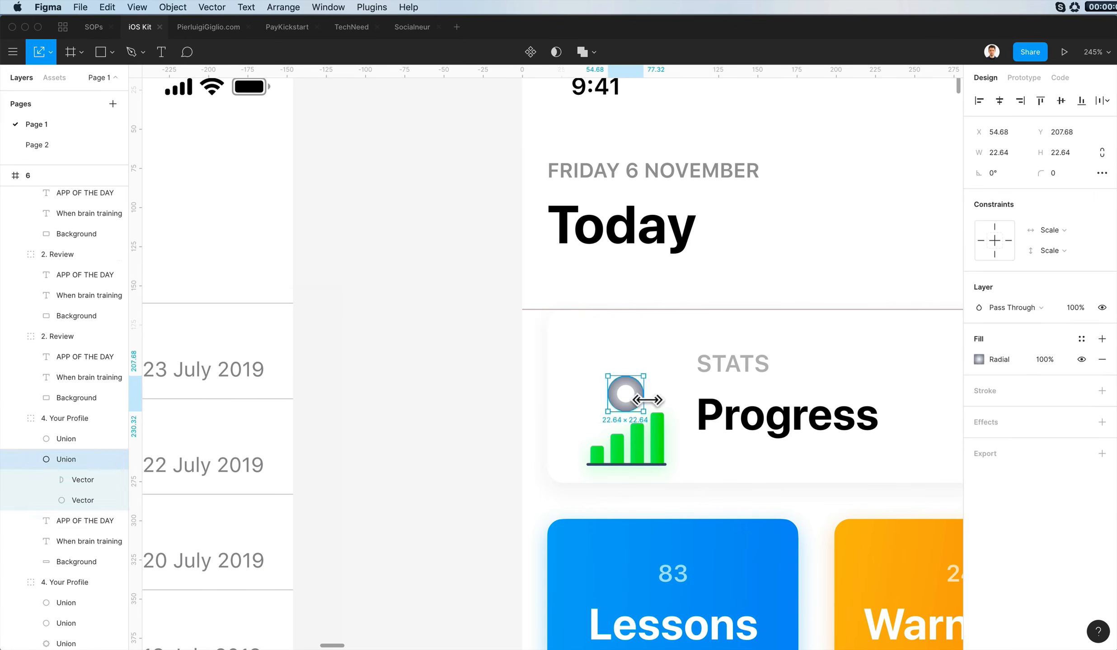
key(Delete)
click(637, 448)
key(shift+Up)
scroll(635, 451, down, 5)
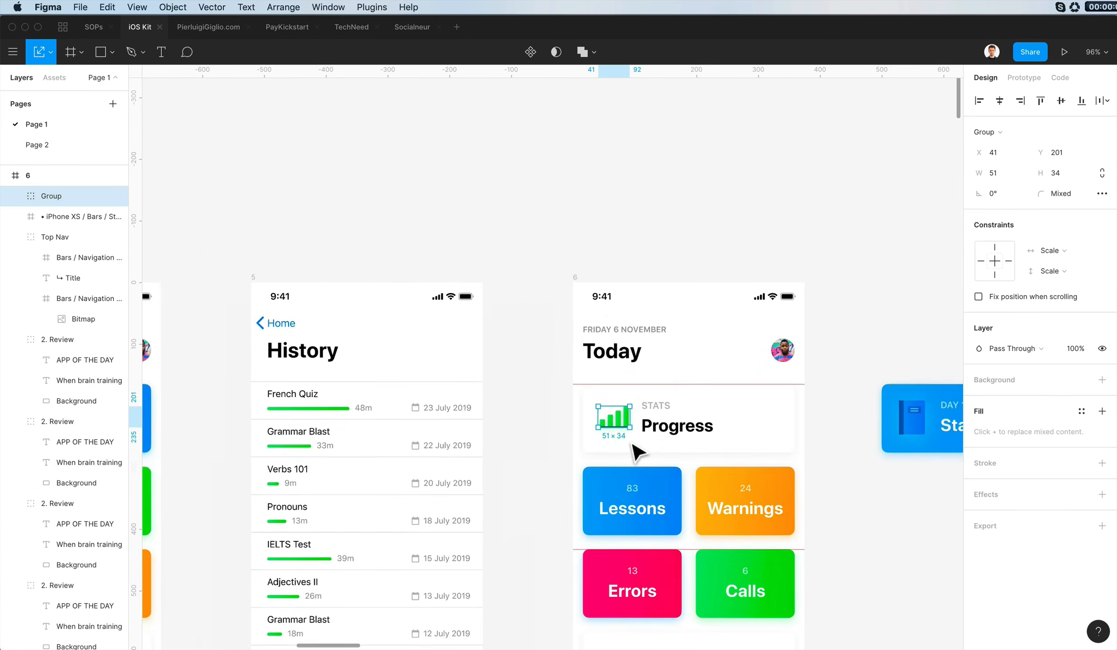
- Review frame 6's whole layout with the new graph icon in the Progress card
scroll(636, 451, down, 2)
scroll(686, 371, up, 2)
click(887, 438)
scroll(887, 438, down, 3)
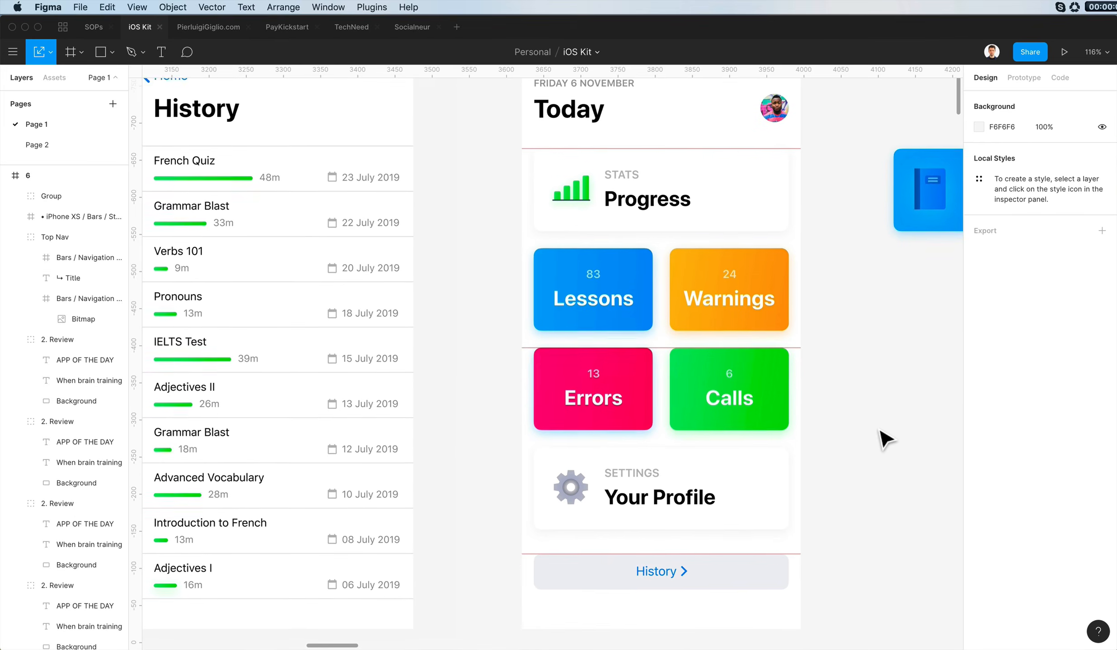
scroll(850, 402, left, 2)
scroll(725, 344, right, 5)
scroll(722, 341, down, 3)
scroll(723, 342, left, 3)
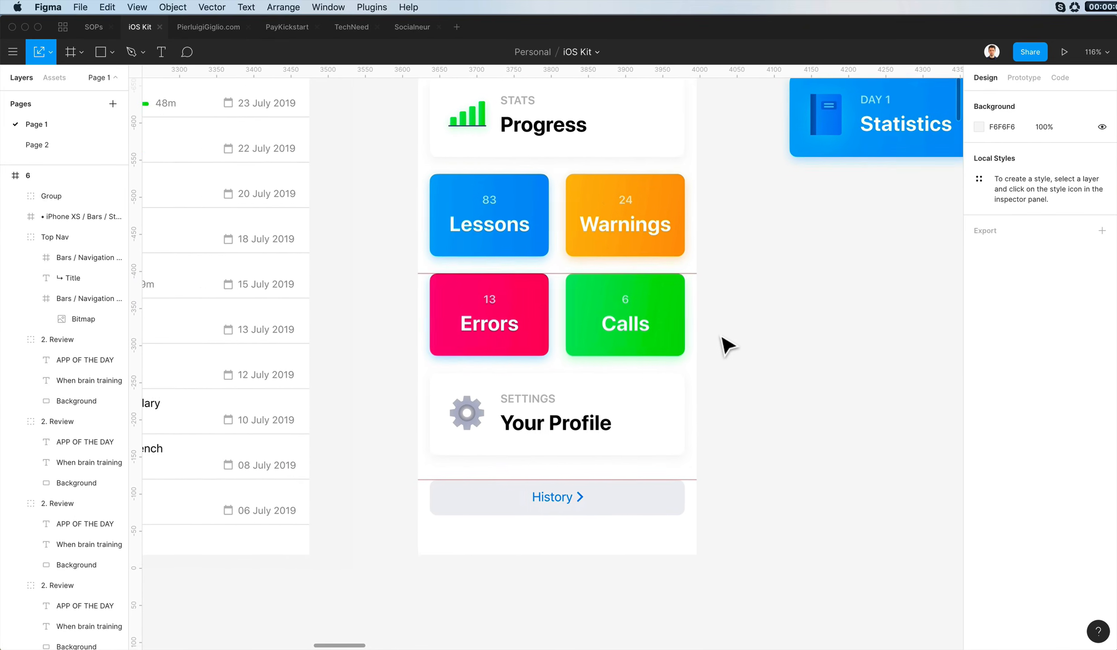
scroll(559, 457, up, 2)
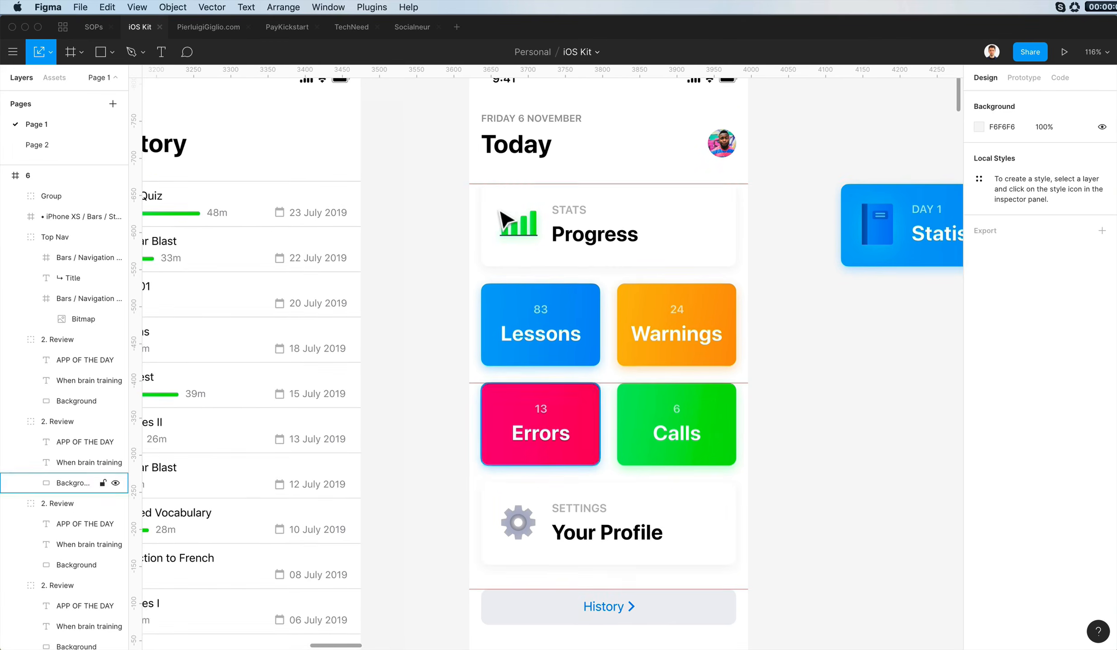
- Delete the graph icon's shortest bar and remove the drop shadow from the three remaining bars
scroll(499, 219, up, 5)
super+click(546, 273)
shift+super+click(572, 270)
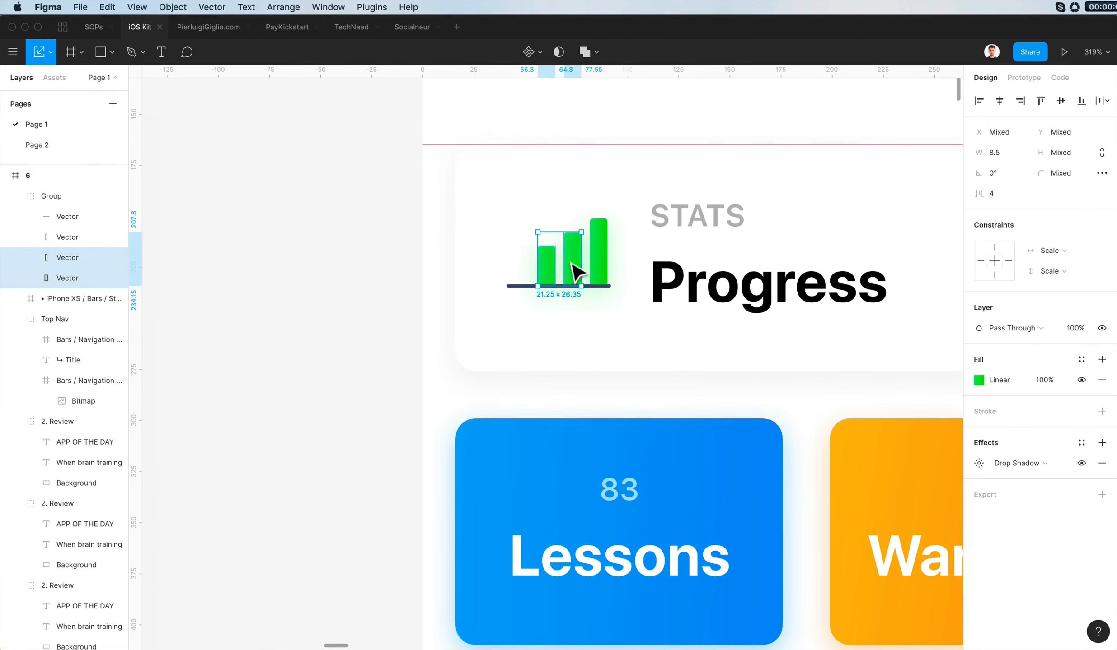
shift+super+click(599, 267)
click(1101, 463)
- Shorten the graph icon's base line to a width of 38 so it spans only the three bars
click(538, 203)
super+click(529, 292)
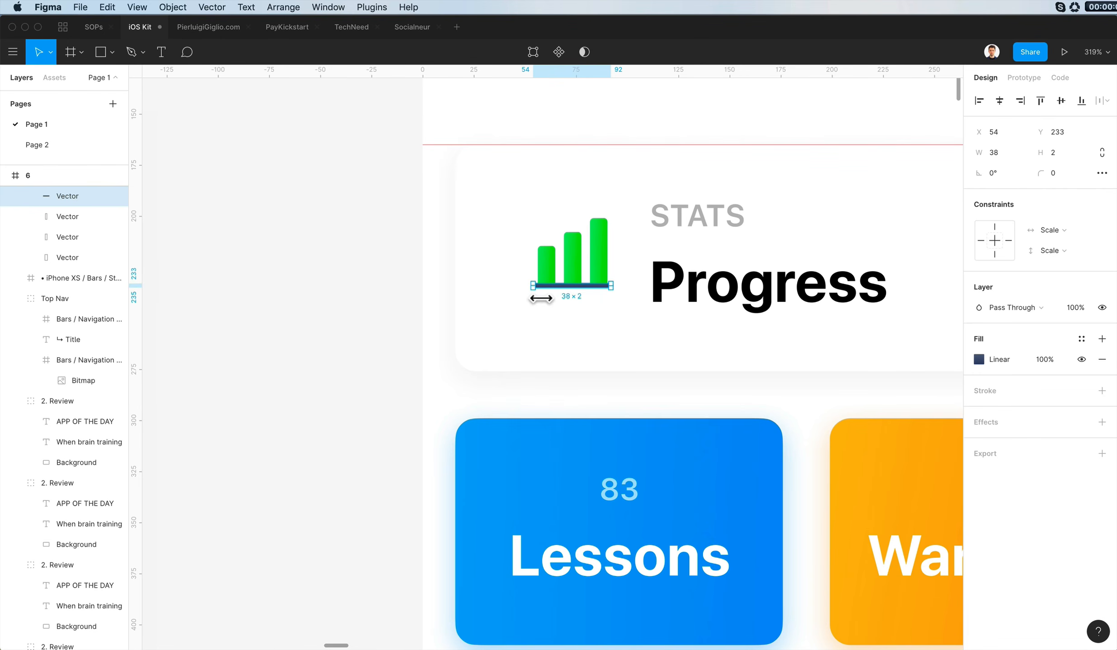
click(436, 256)
- Lower the top edges of the graph icon's shortest and middle bars slightly
double_click(552, 255)
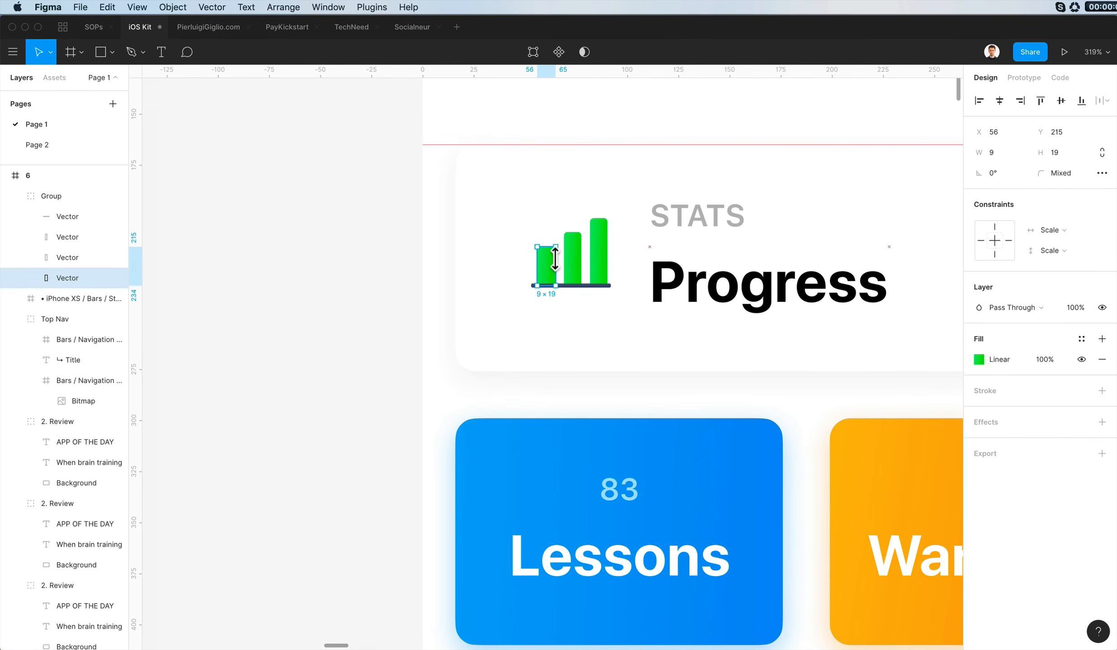
double_click(550, 256)
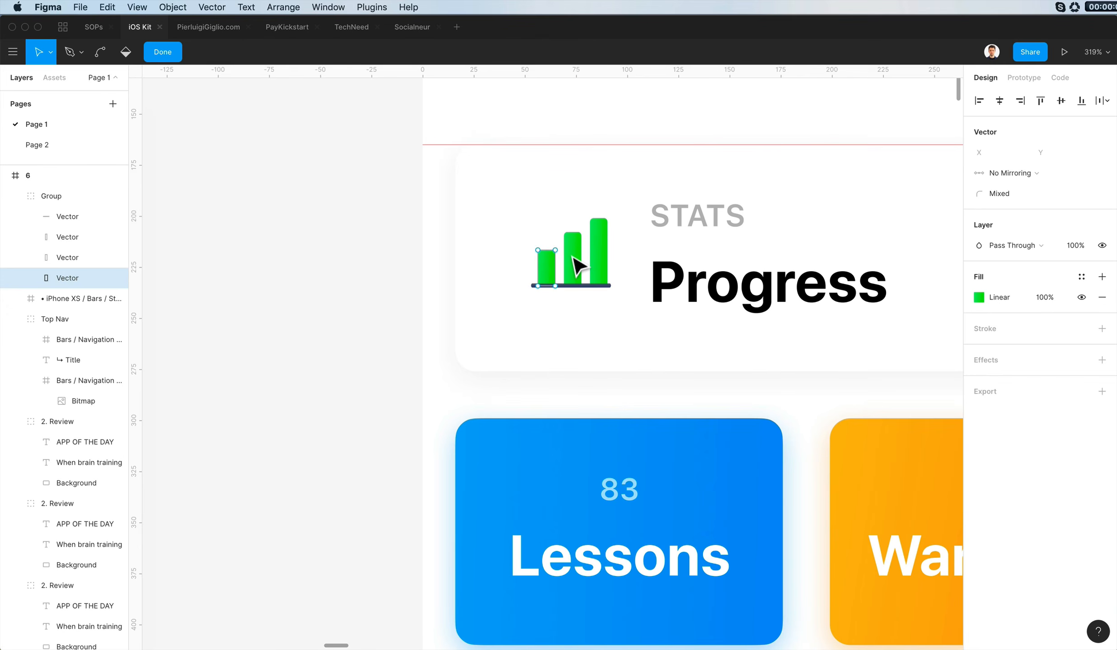
double_click(576, 265)
double_click(630, 221)
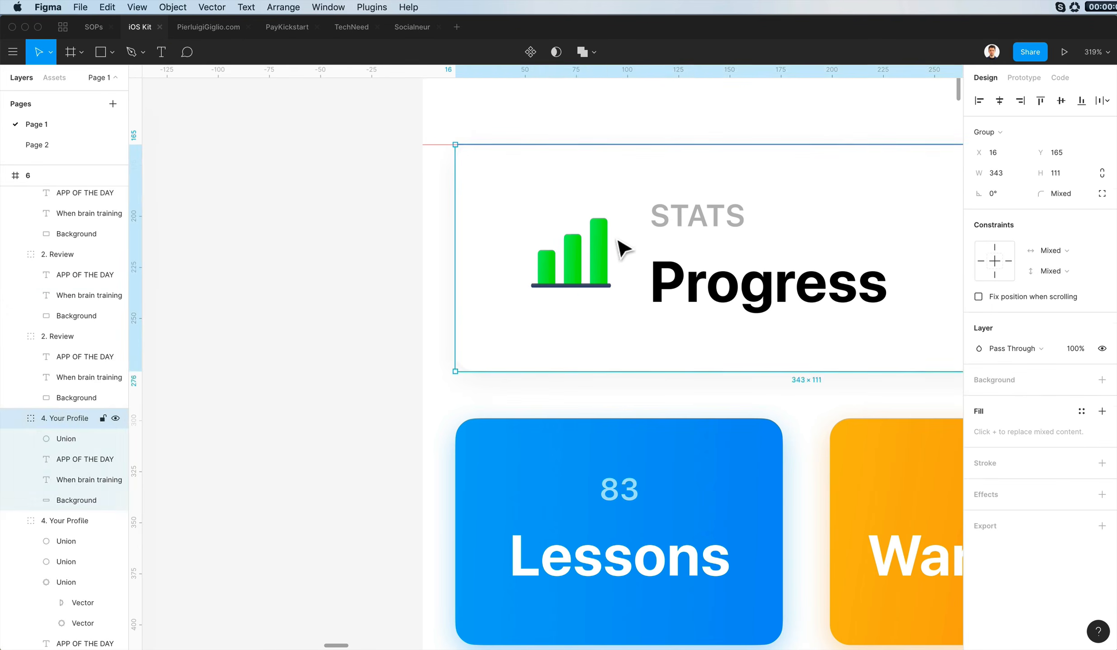
- Scale the graph icon group in the Progress card up to 45 wide by about 39 high
click(596, 257)
scroll(593, 259, down, 5)
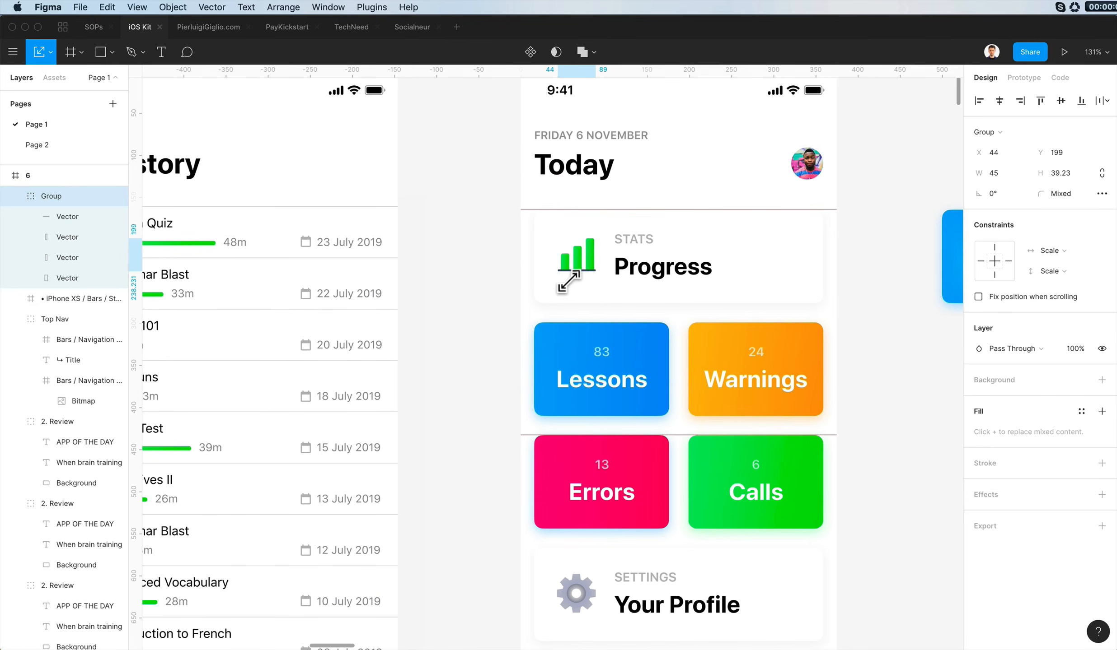
click(473, 312)
- Reshape the scaled graph's shortest bar to 18.25 high and its middle bar to 28.25 high
double_click(565, 264)
scroll(568, 271, up, 3)
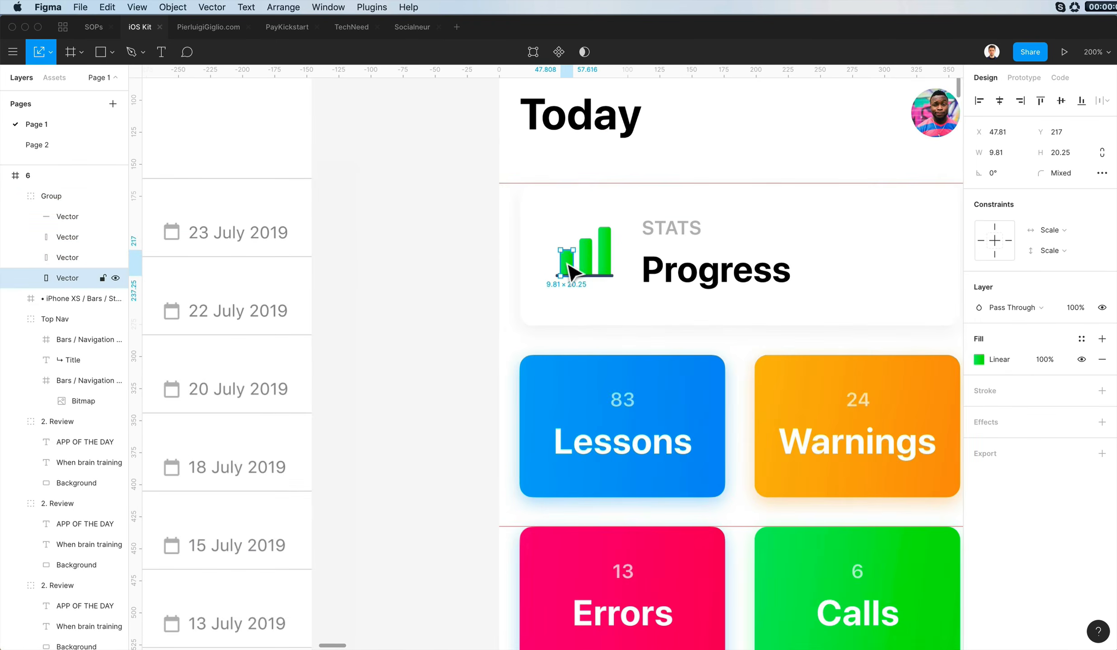
double_click(568, 271)
double_click(587, 248)
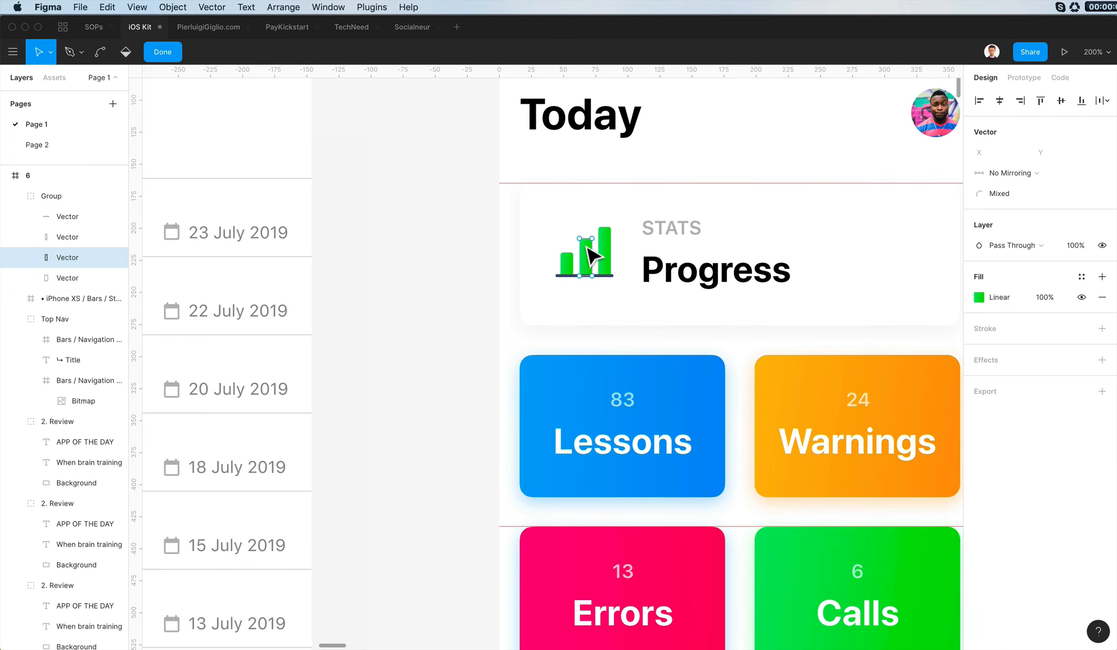
click(425, 301)
- Delete the Your Profile settings card from frame 6 and check the remaining layout
key(shift+0)
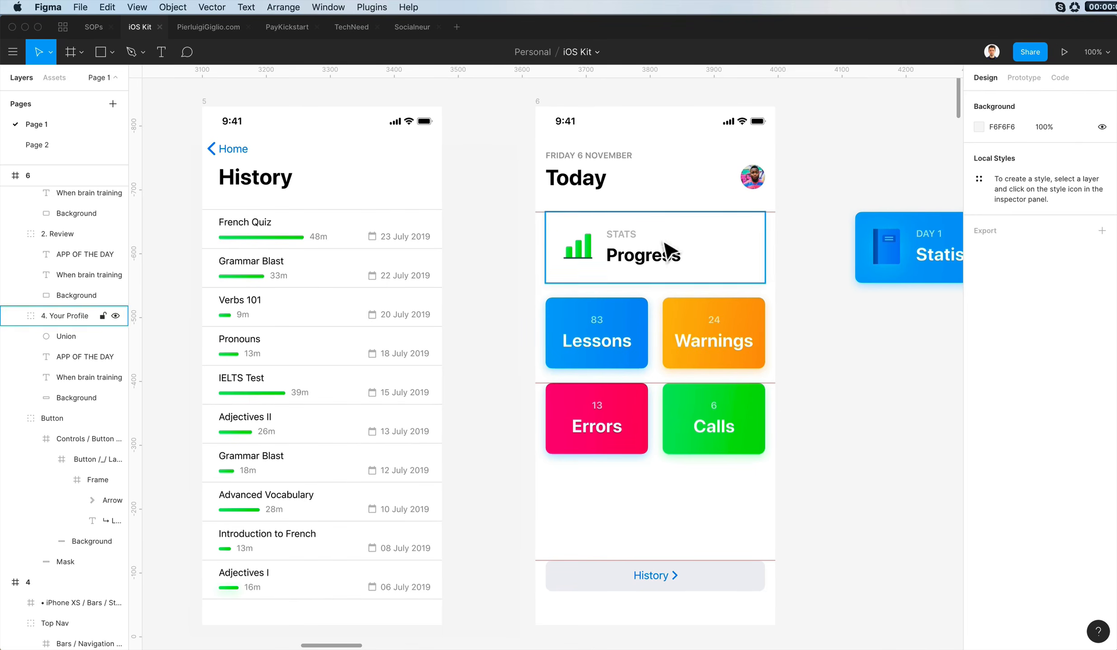
scroll(587, 258, up, 2)
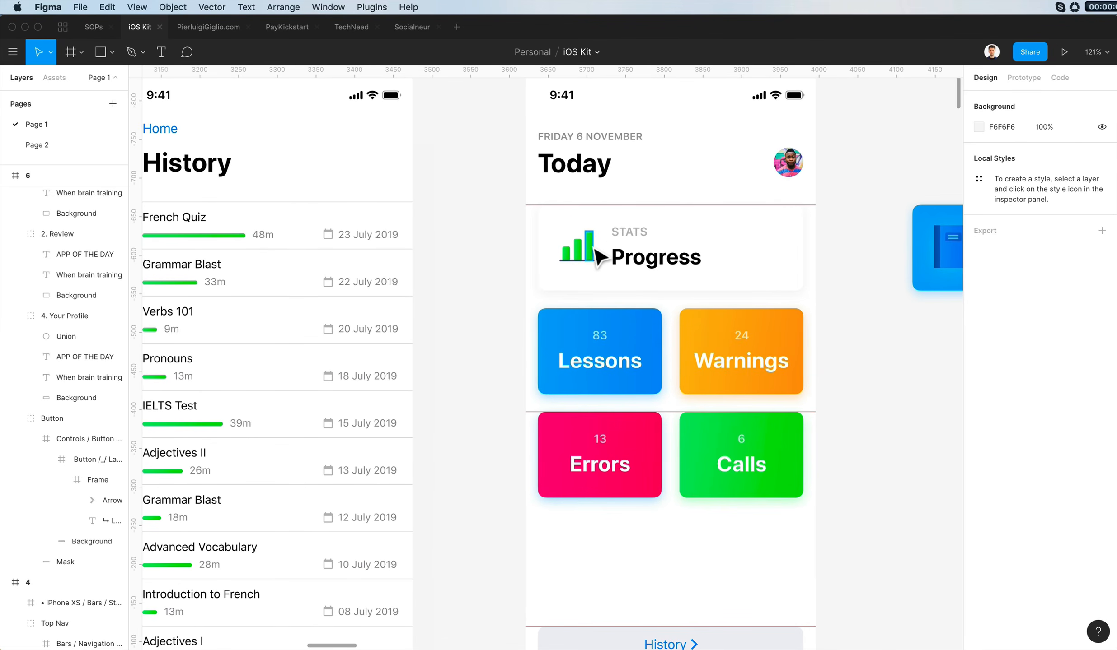
double_click(592, 249)
click(499, 229)
scroll(499, 229, down, 3)
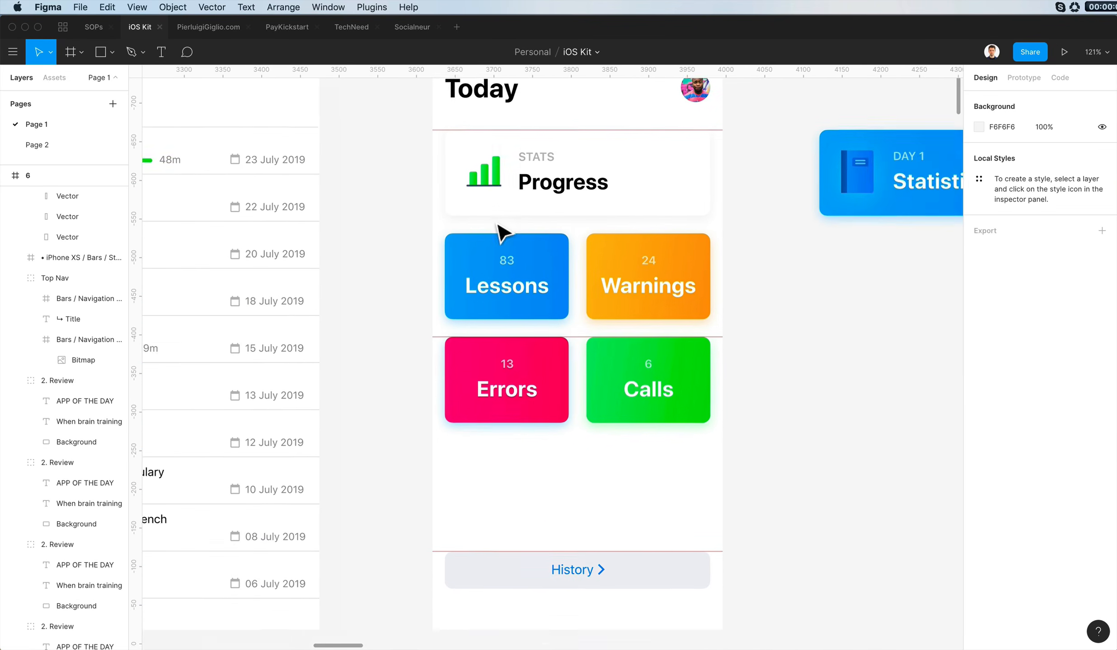
scroll(499, 229, up, 4)
scroll(498, 225, right, 2)
scroll(560, 227, up, 3)
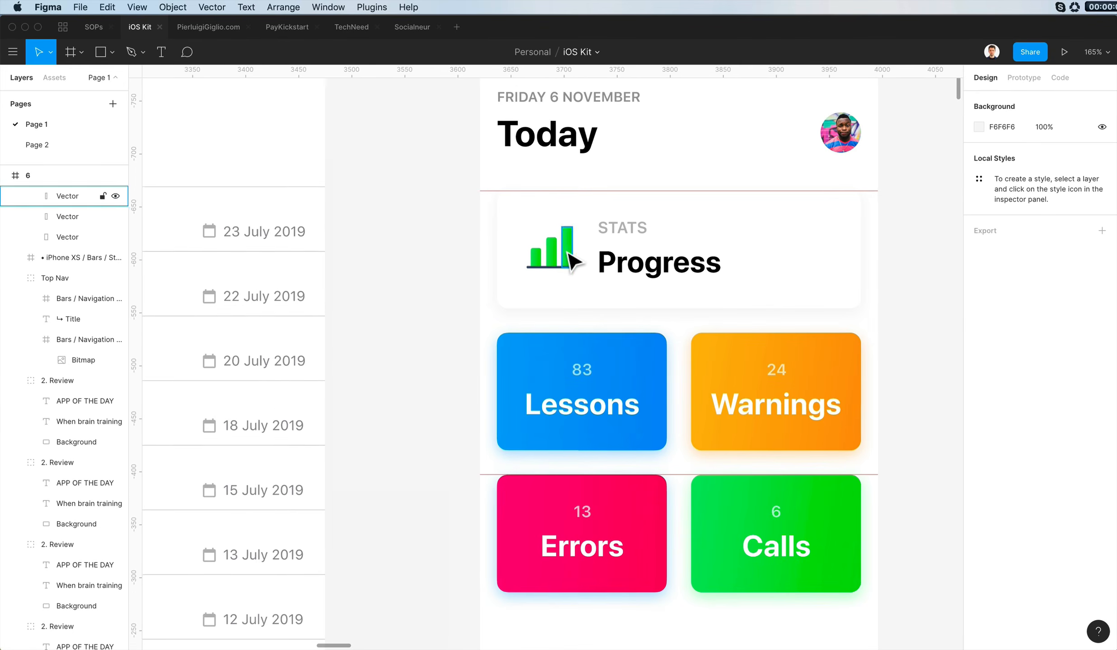
- Copy the Lessons card's blue style onto the graph's middle bar and the Warnings card's orange style onto the shortest bar
super+click(568, 252)
click(316, 335)
super+click(633, 374)
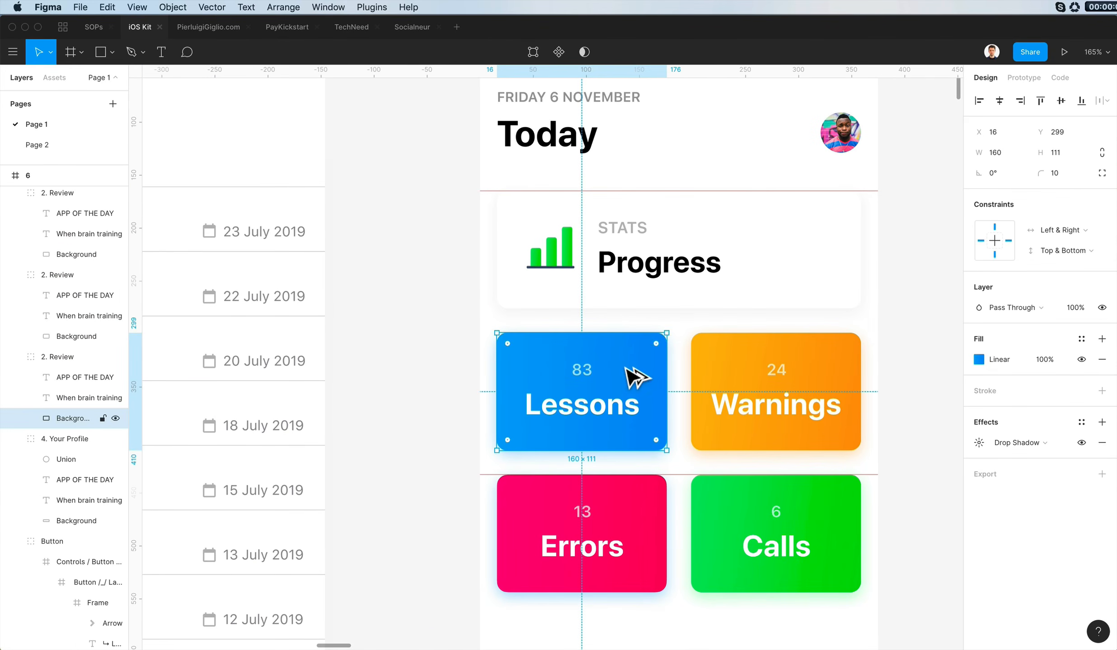
super+click(556, 253)
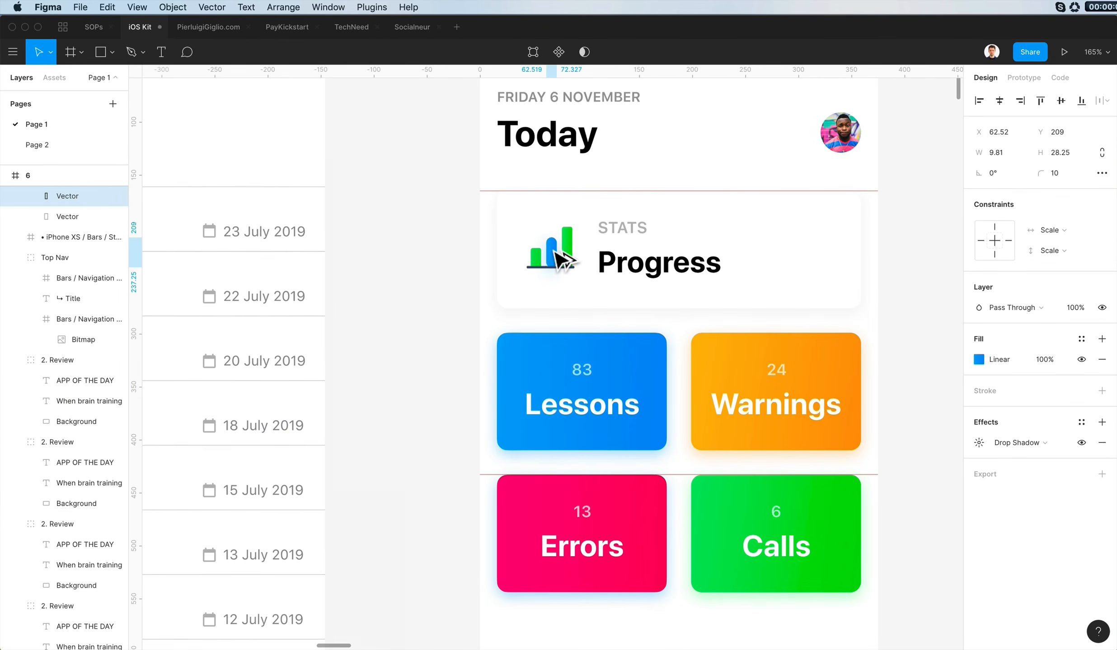
super+click(737, 449)
super+click(539, 259)
key(alt+super+v)
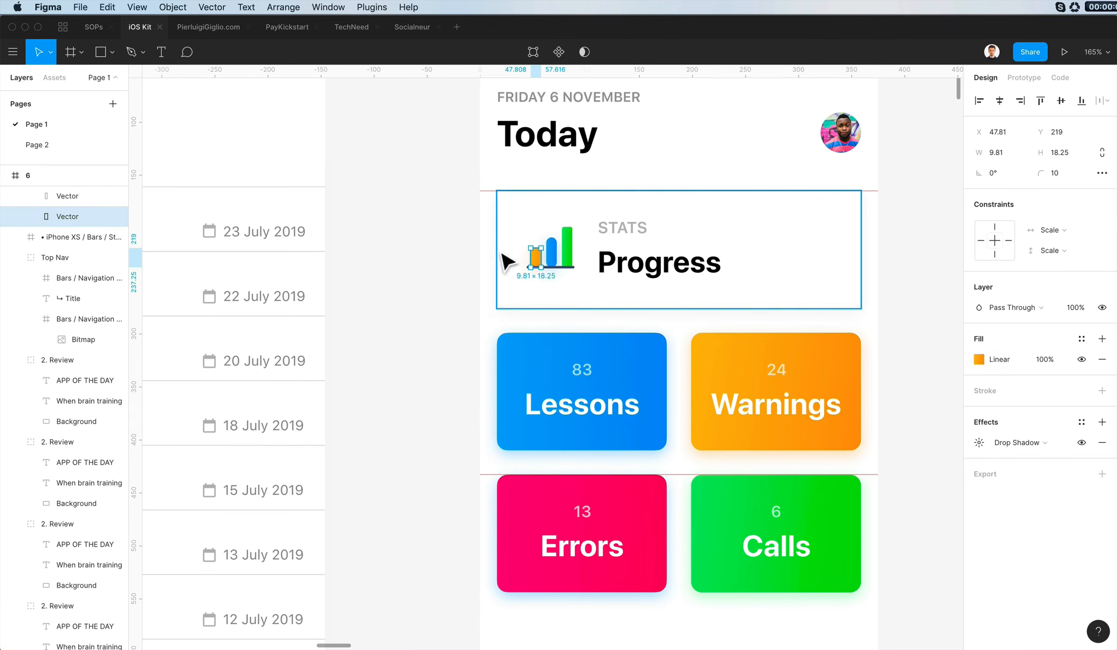
- Round the top corners of the graph icon's green and blue bars, using a radius of 2 on the blue bar
click(502, 253)
scroll(359, 253, down, 5)
click(359, 253)
scroll(358, 252, left, 2)
scroll(506, 267, up, 10)
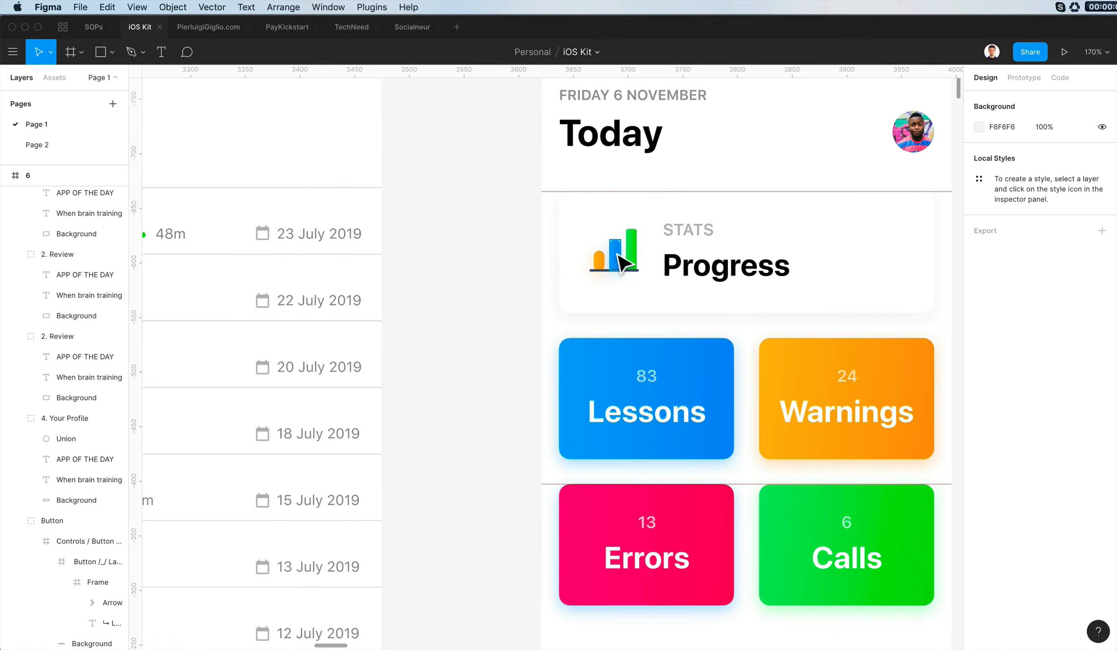
double_click(565, 206)
drag(633, 168, 713, 201)
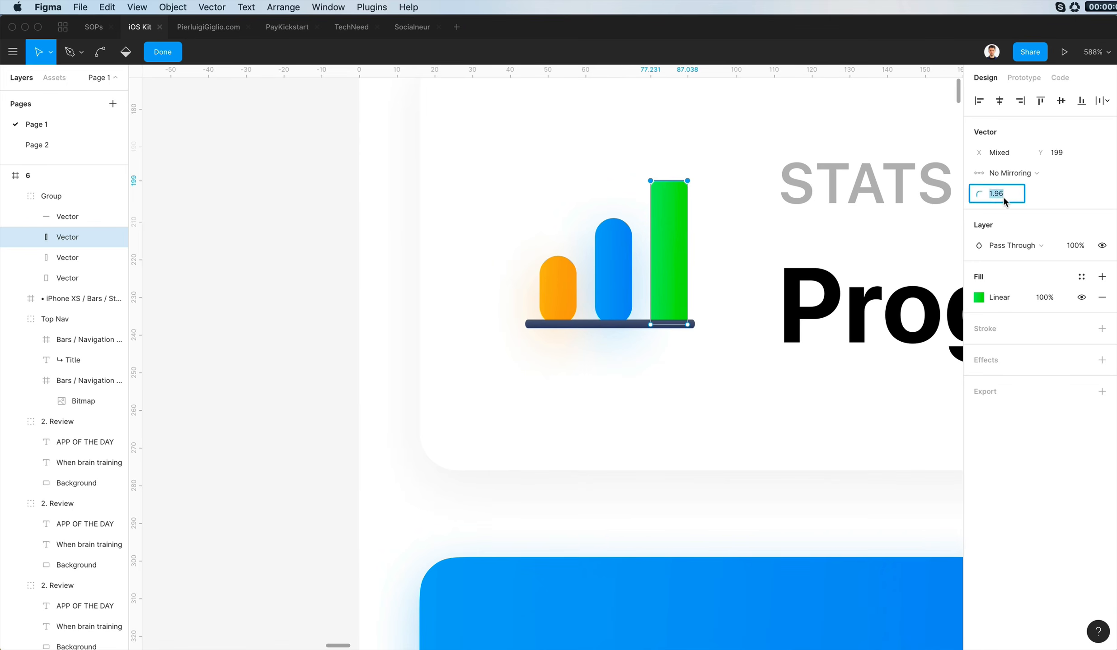
double_click(601, 270)
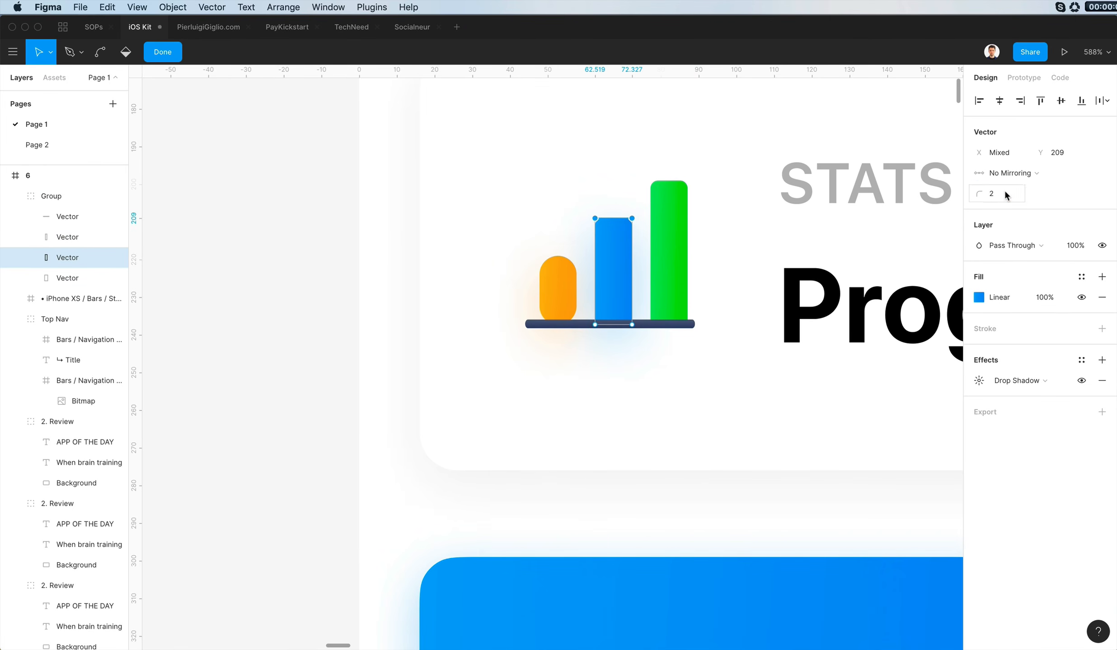
- Round the orange bar's top corners with a radius of 2 and square off its bottom corners
click(566, 302)
double_click(565, 302)
drag(491, 244, 590, 274)
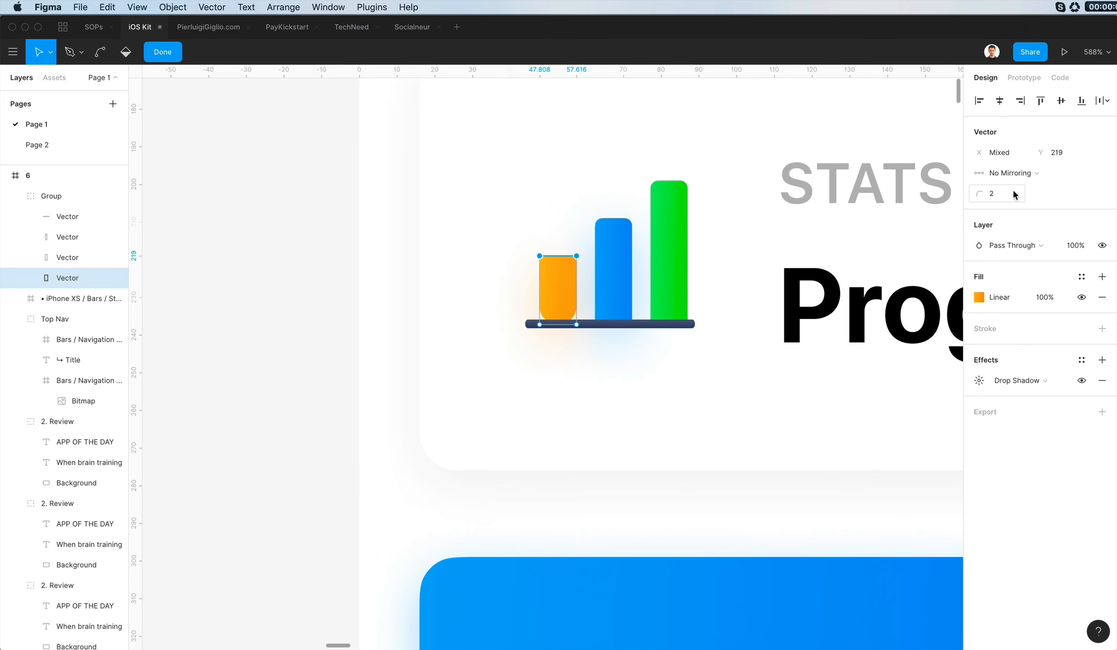
drag(503, 290, 692, 384)
drag(984, 195, 801, 203)
click(320, 295)
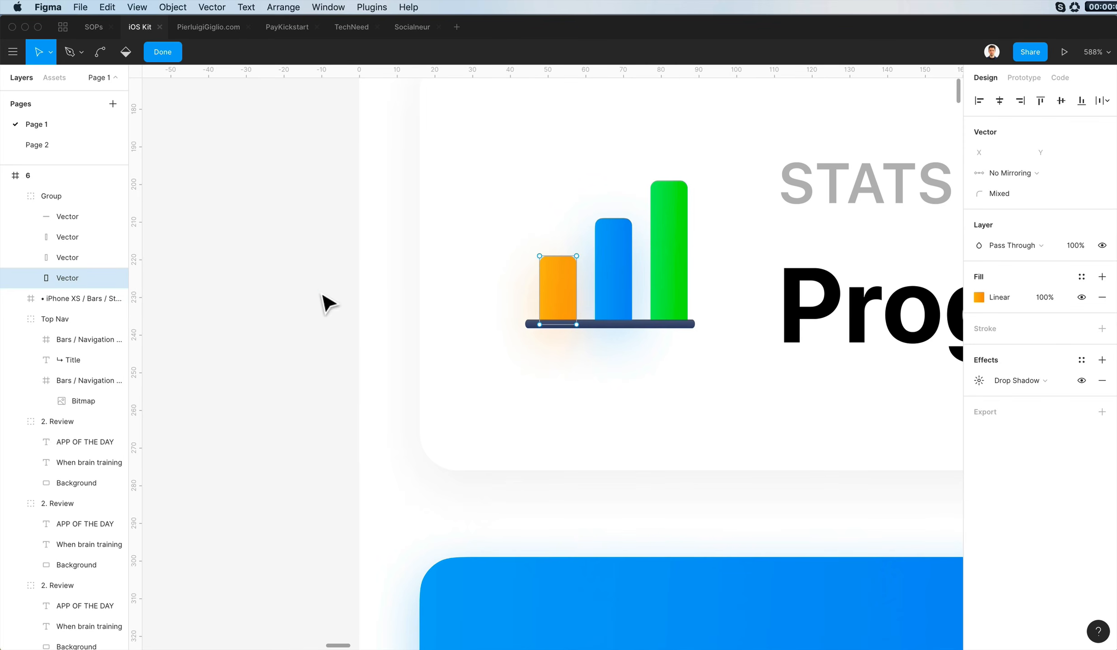
key(Escape)
key(Escape)
key(Escape)
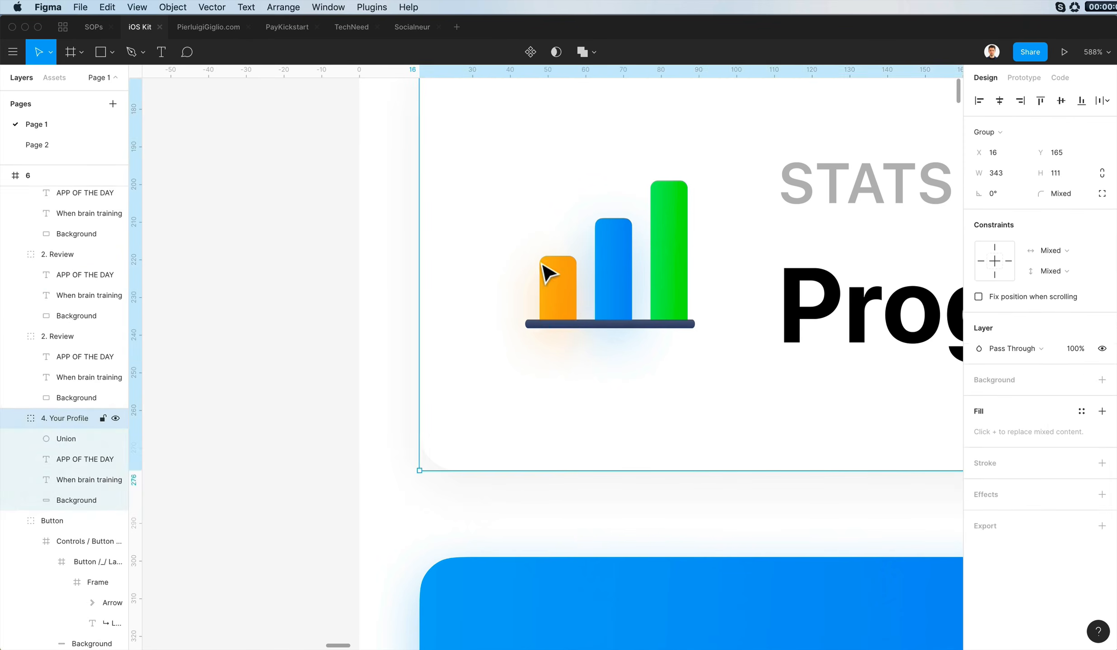
- Remove the drop shadows from the graph icon's orange and blue bars
click(548, 274)
click(1100, 437)
click(626, 277)
click(1101, 439)
click(287, 418)
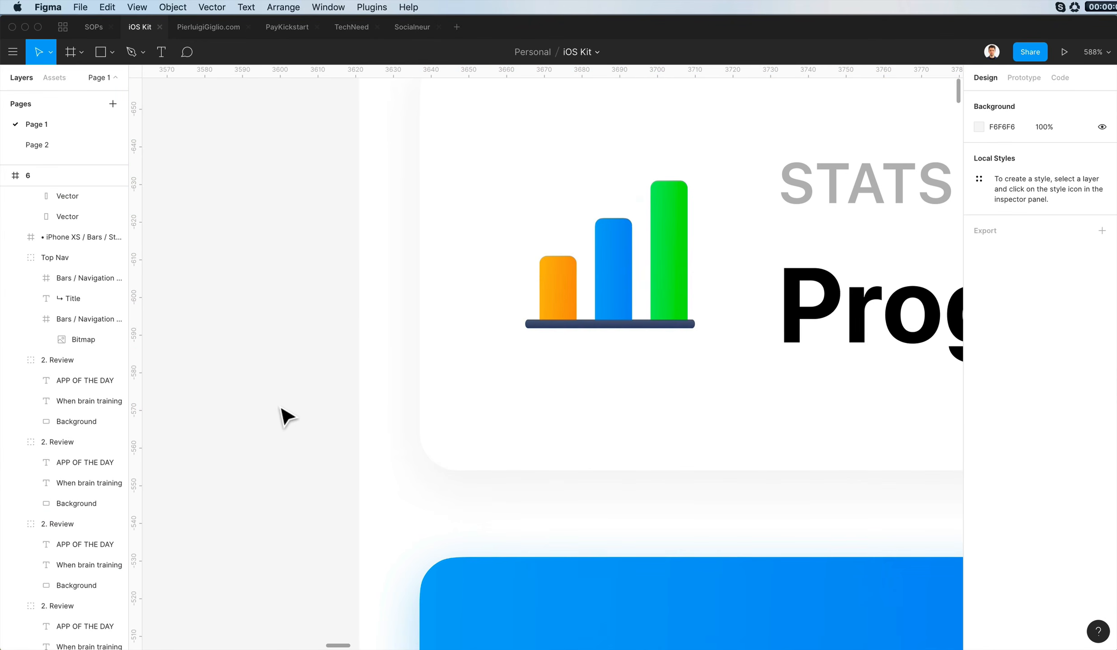
- Check the finished graph icon, including its baseline, against the rest of frame 6
scroll(285, 417, down, 5)
scroll(361, 386, up, 2)
click(405, 387)
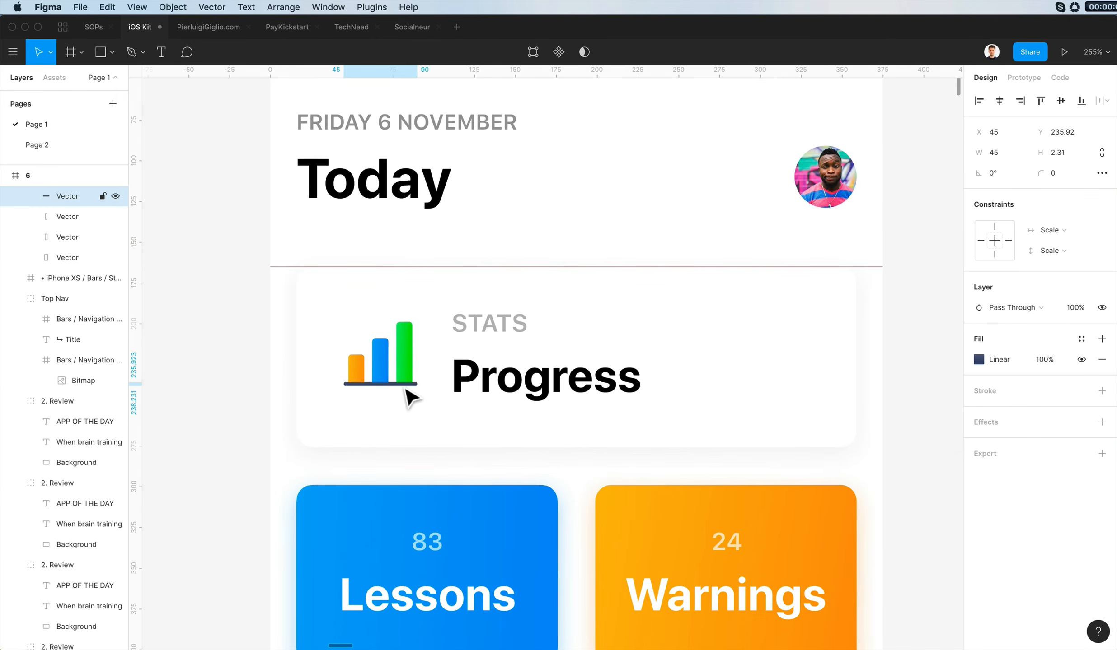
key(Escape)
scroll(403, 390, down, 1)
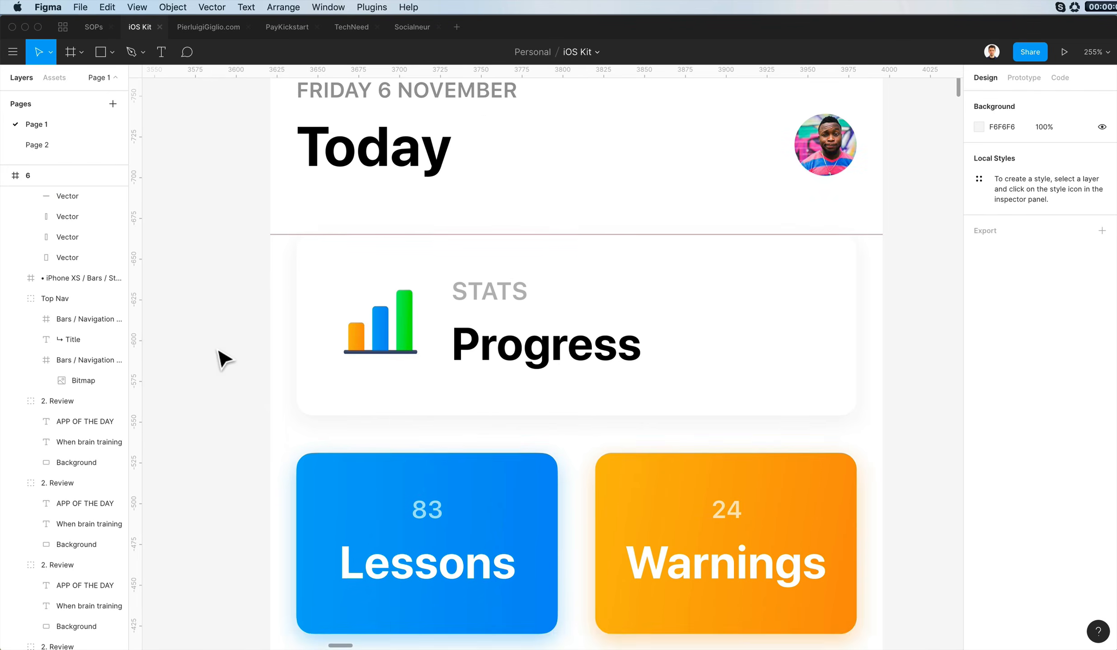
scroll(219, 351, down, 4)
scroll(219, 351, left, 3)
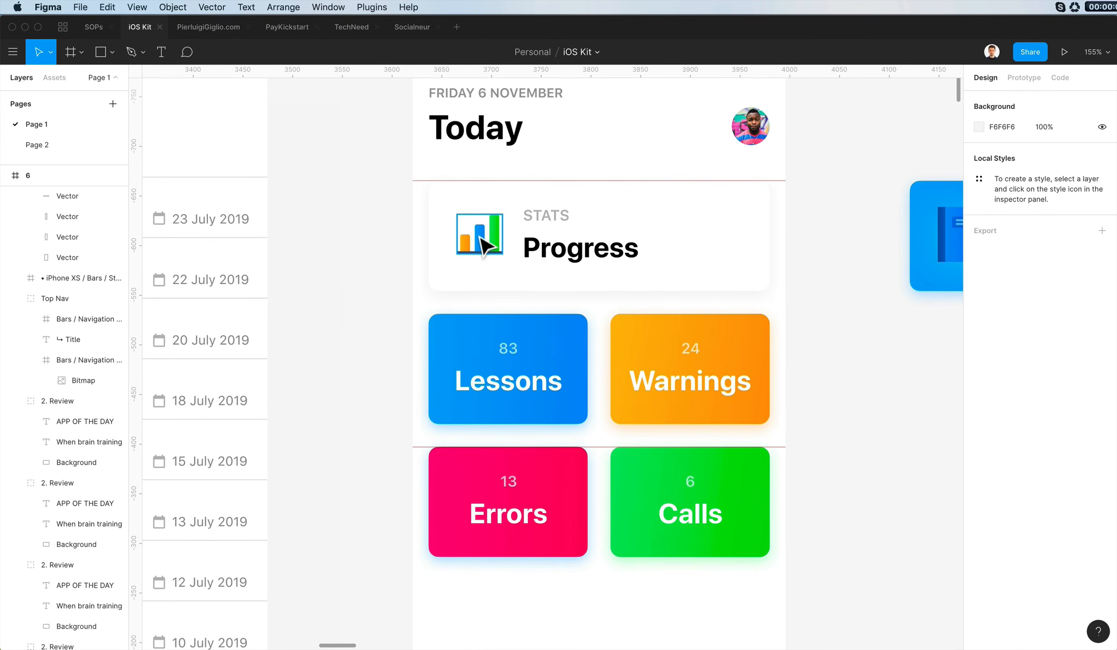
scroll(478, 238, down, 8)
scroll(477, 238, left, 2)
scroll(666, 427, up, 4)
scroll(901, 447, right, 5)
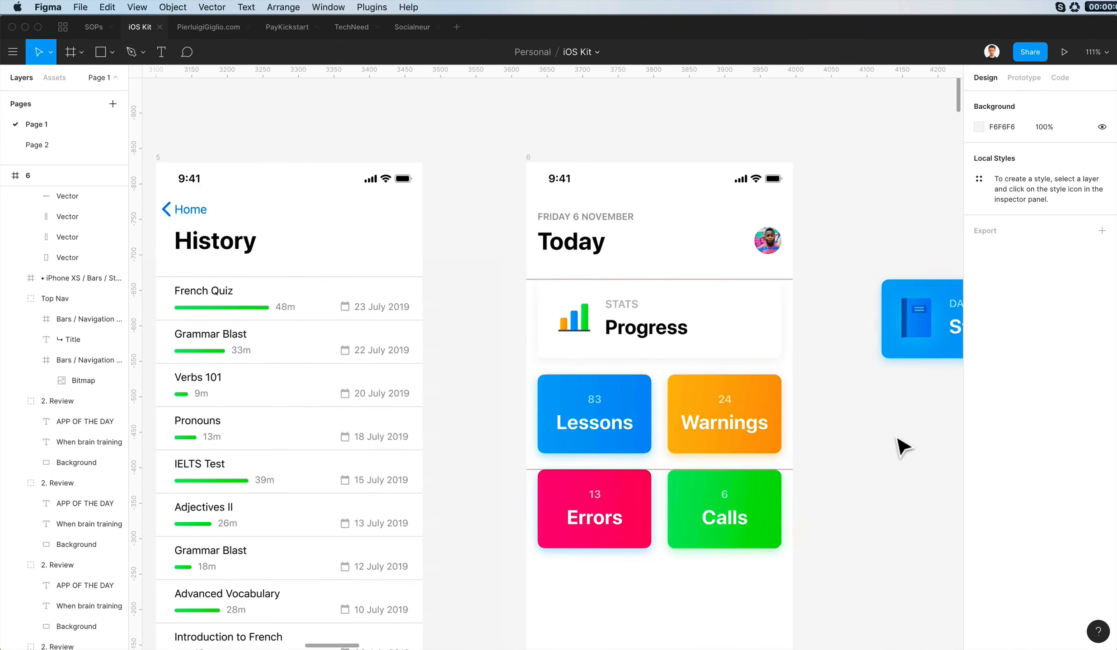
- Copy the "Create your ideal experience" caption from frame 3 into frame 6
scroll(901, 447, left, 5)
scroll(457, 299, left, 10)
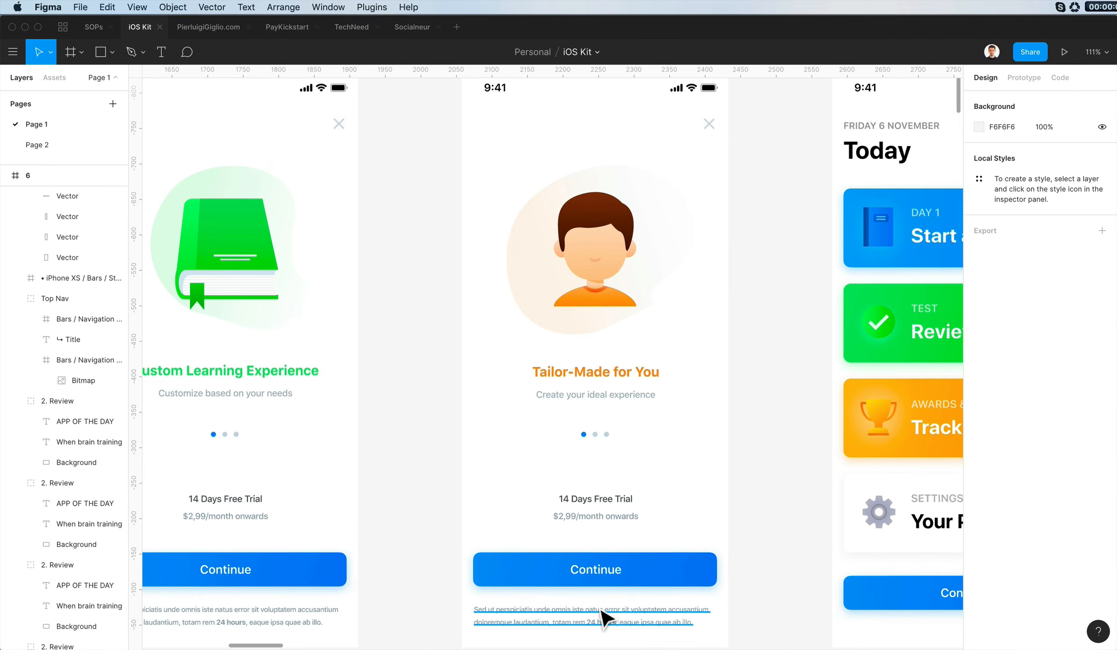
click(604, 614)
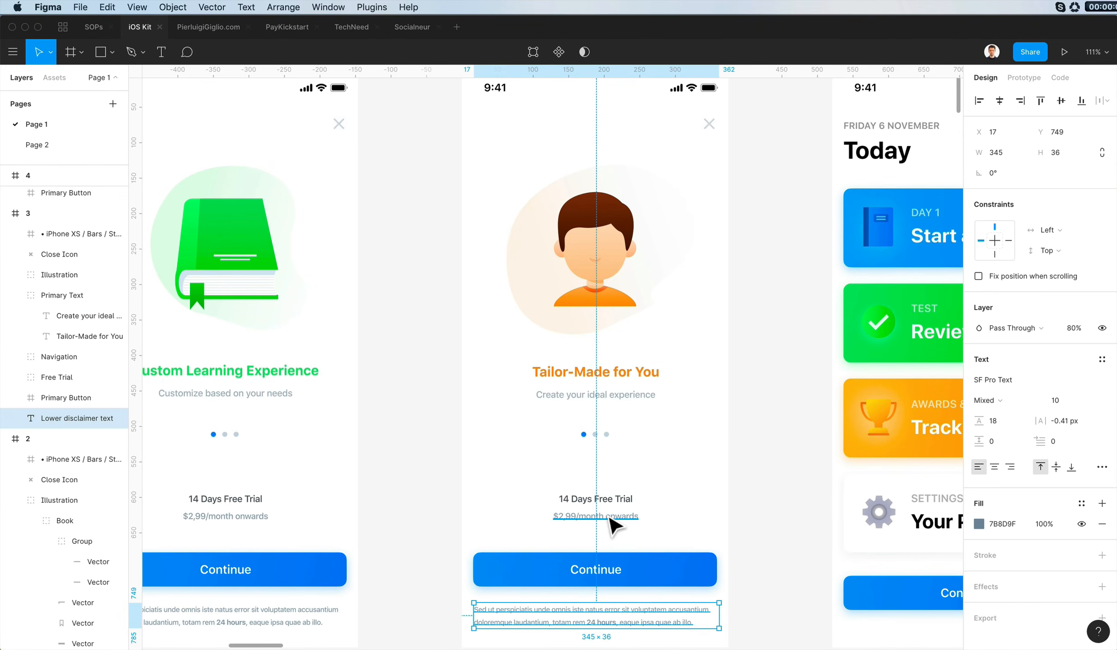
super+click(625, 402)
key(super+c)
scroll(625, 402, right, 10)
scroll(531, 104, up, 2)
click(507, 128)
key(super+v)
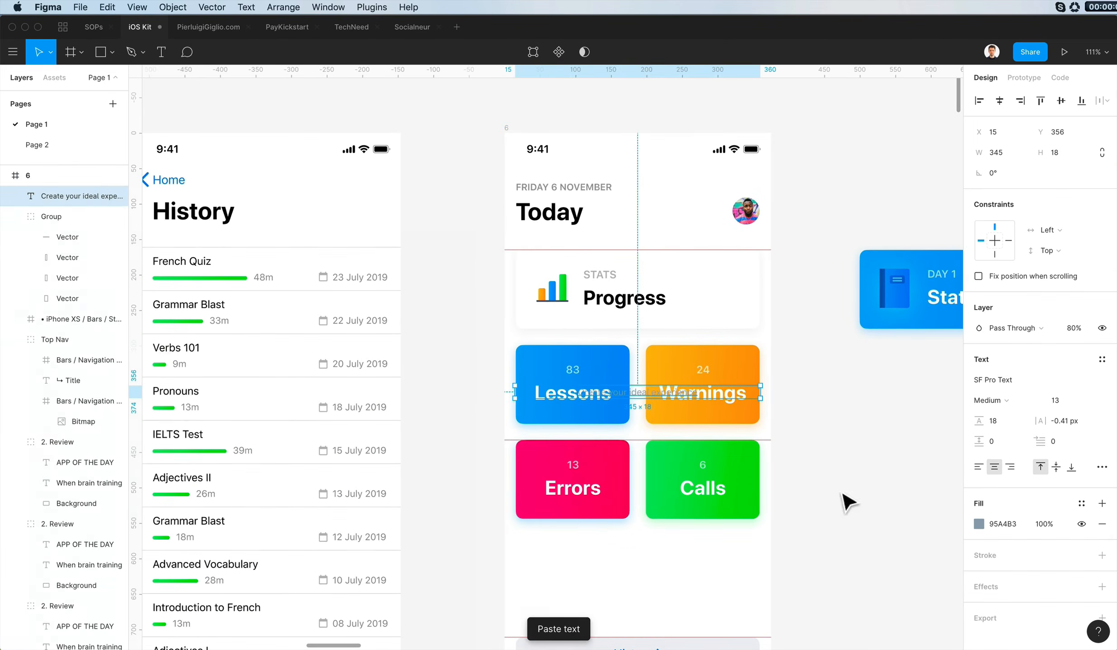
- Move the pasted caption to Y 616, between the stat cards and History button, and change it to "Keep going, you're doing great!"
drag(653, 397, 661, 583)
double_click(657, 579)
text(Keep goin, you're doing great!)
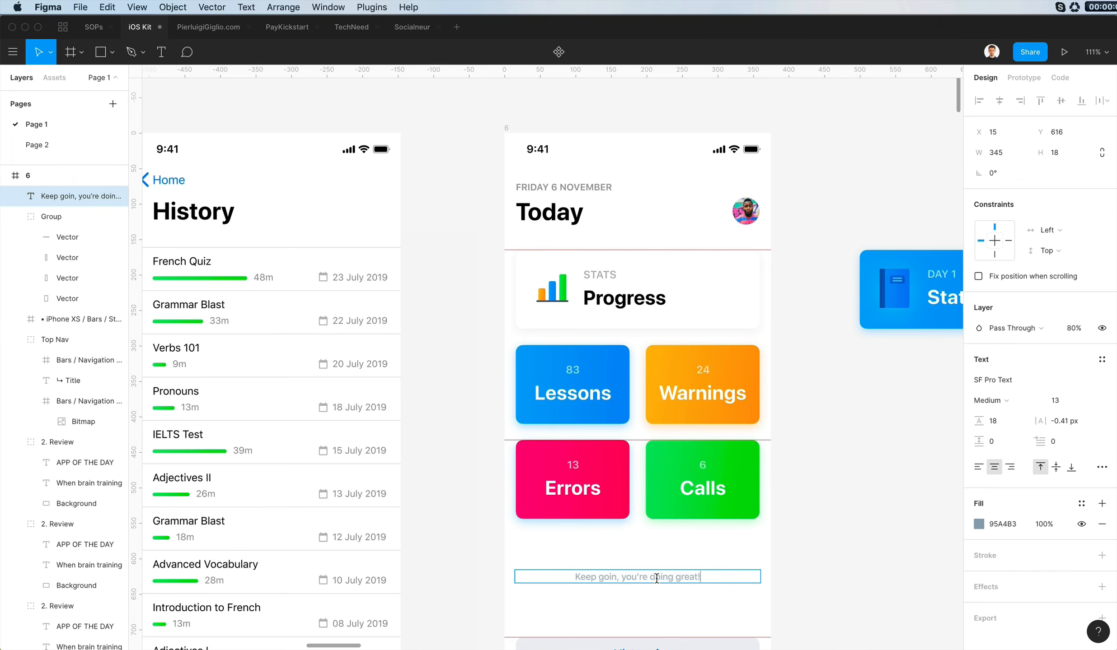
double_click(614, 576)
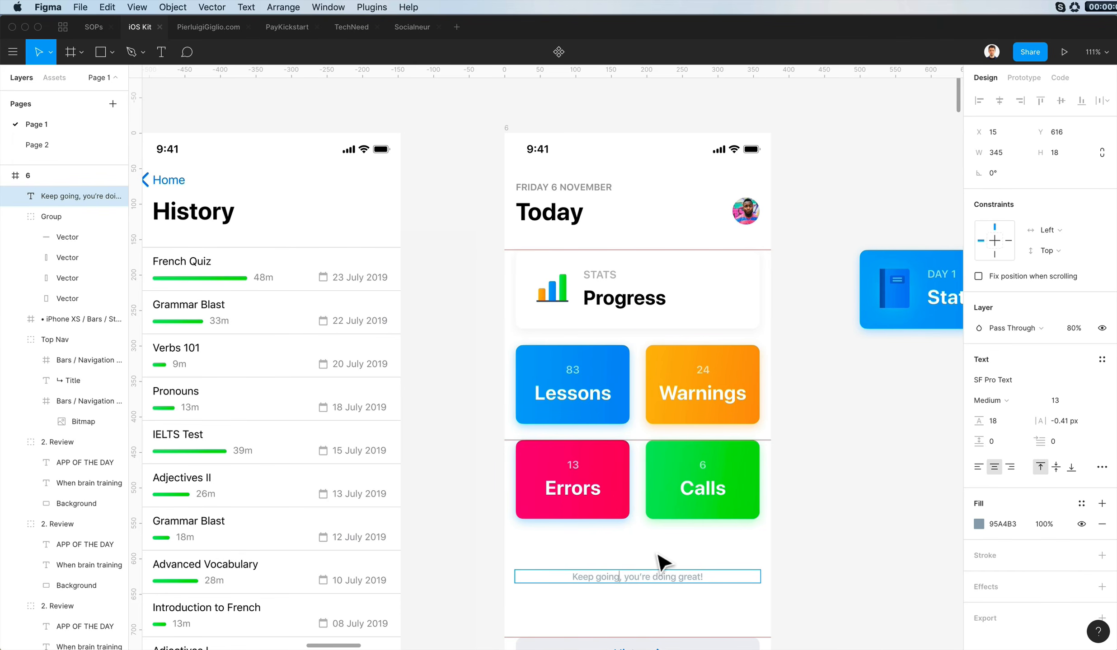
click(657, 556)
- Remove the guide above the Progress card and nudge the encouragement caption down to Y 617
scroll(657, 556, right, 5)
scroll(658, 556, left, 5)
scroll(658, 556, down, 5)
drag(618, 131, 618, 72)
click(916, 459)
scroll(915, 459, left, 2)
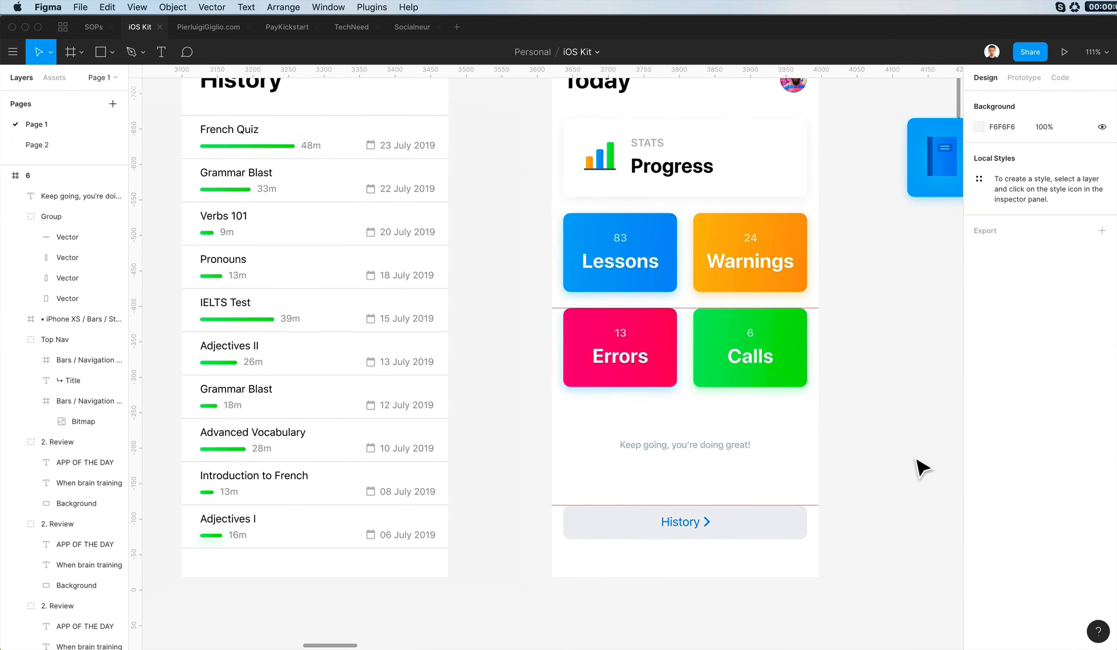
scroll(916, 459, up, 2)
scroll(915, 459, left, 1)
click(759, 488)
key(Down)
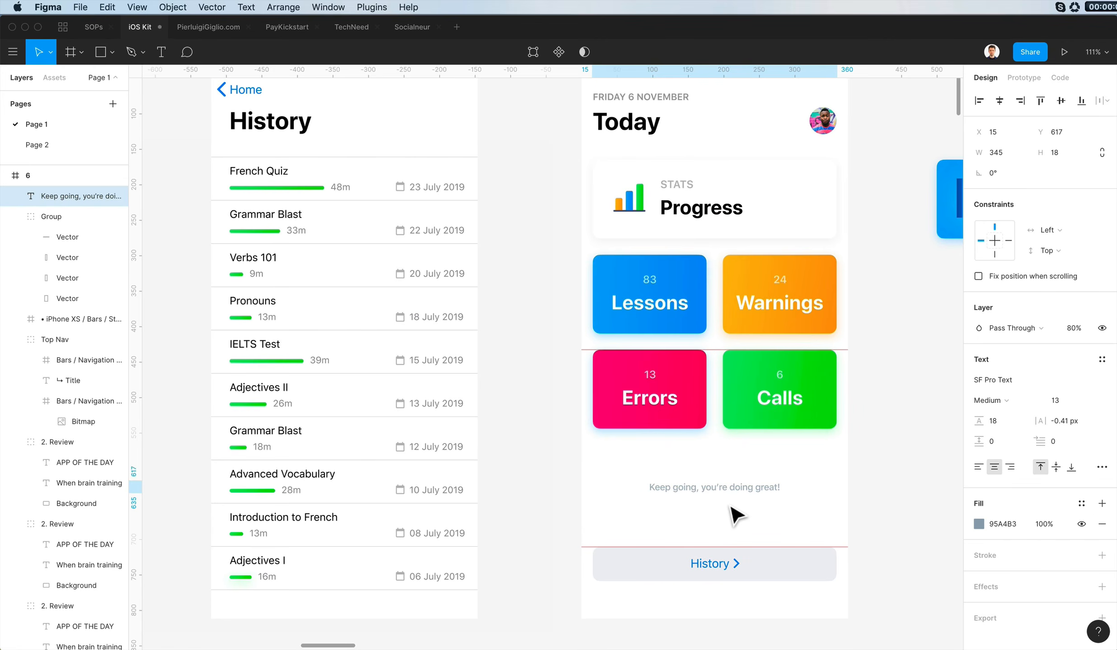
- Remove frame 6's guides above the History button and along the top of the Errors and Calls cards
scroll(730, 507, right, 3)
drag(634, 549, 641, 6)
click(869, 365)
scroll(869, 365, left, 1)
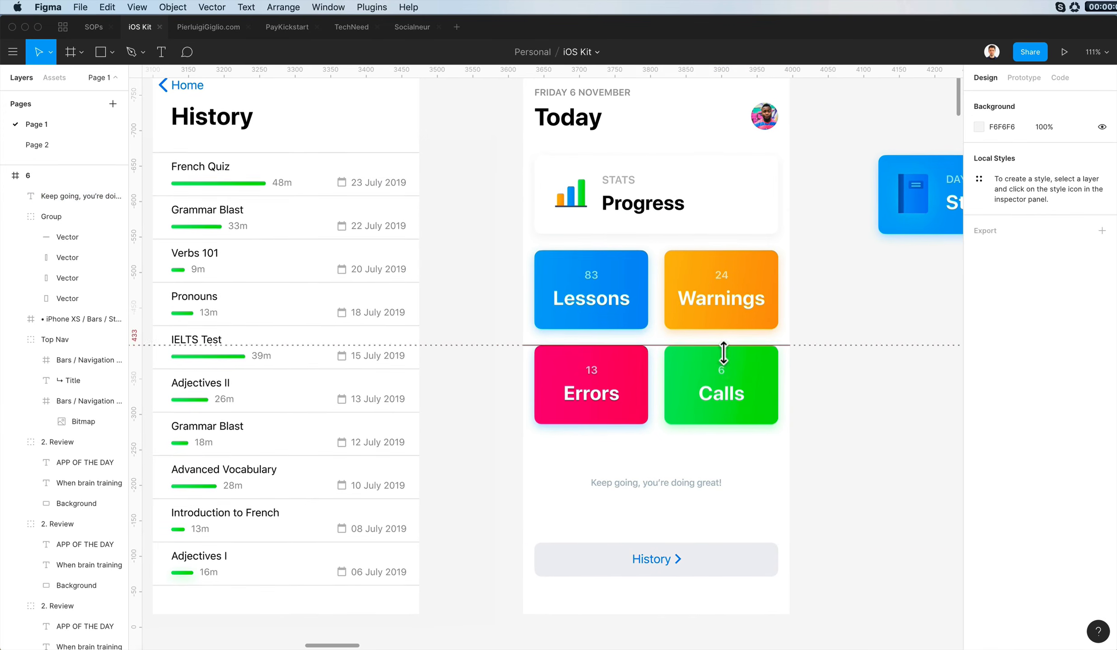
drag(723, 353, 727, 70)
scroll(883, 385, right, 3)
scroll(884, 385, up, 2)
scroll(883, 385, left, 5)
scroll(813, 379, right, 1)
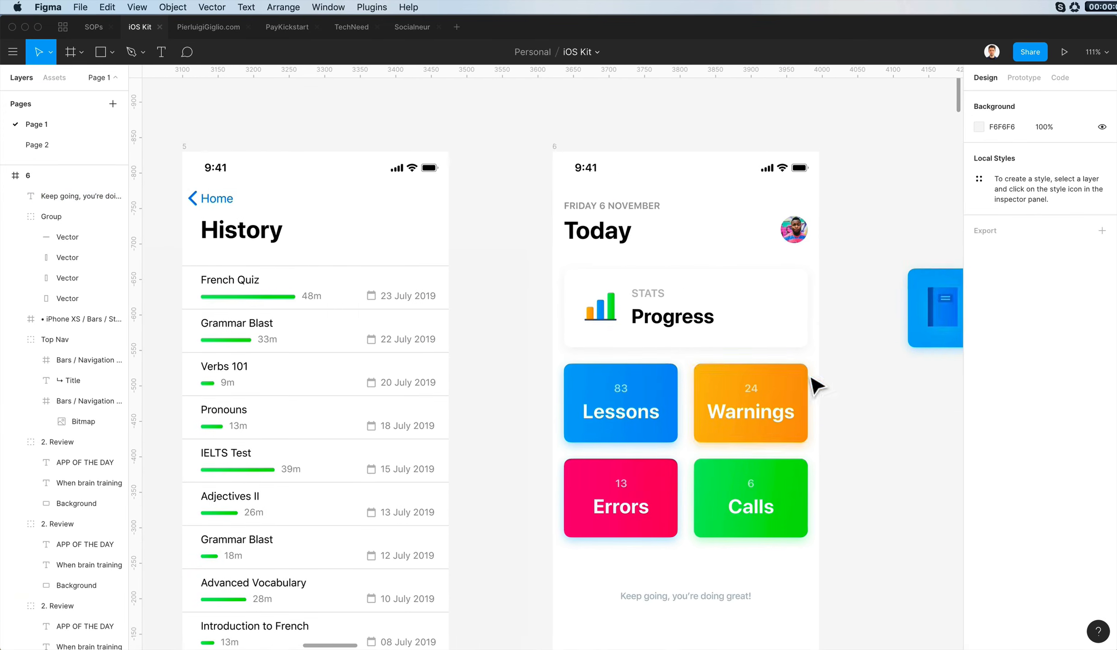
- Delete the leftover Start a lesson card lying on the canvas beside frame 6
scroll(810, 378, right, 5)
drag(690, 247, 911, 399)
key(Delete)
- Review frames 3 to 6 side by side for visual consistency
scroll(911, 399, down, 4)
scroll(912, 400, left, 3)
scroll(911, 400, down, 2)
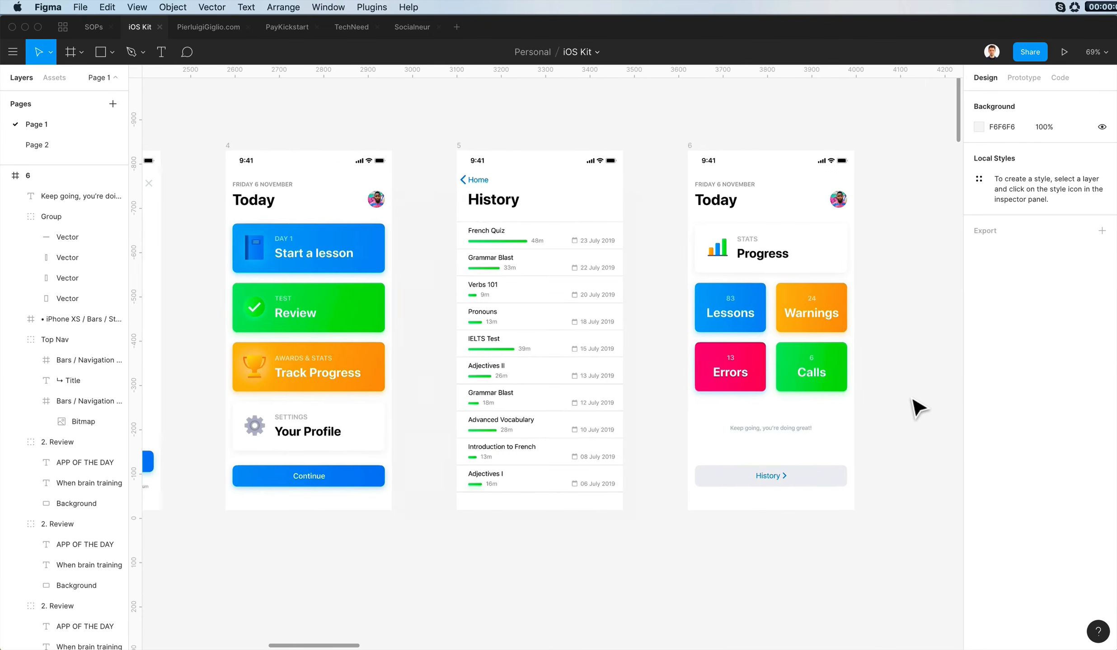
scroll(917, 408, left, 8)
scroll(917, 409, right, 8)
scroll(917, 409, up, 2)
scroll(917, 409, left, 5)
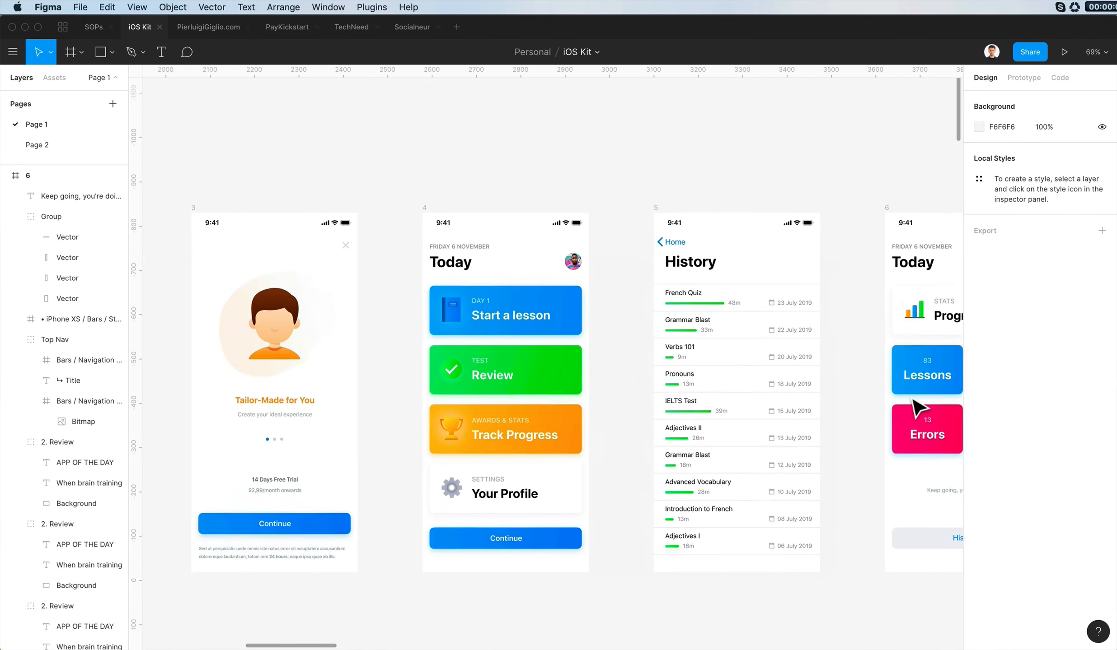
scroll(917, 409, right, 10)
scroll(917, 409, left, 12)
scroll(917, 409, down, 2)
scroll(917, 409, right, 8)
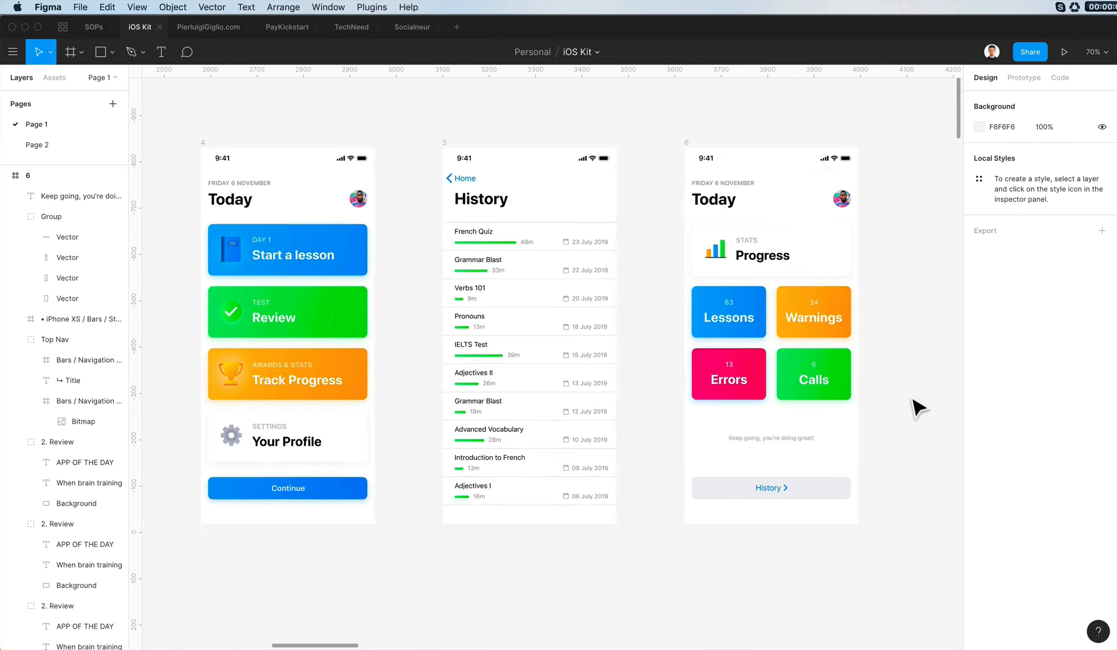
scroll(917, 409, up, 5)
scroll(913, 409, right, 2)
scroll(682, 97, left, 6)
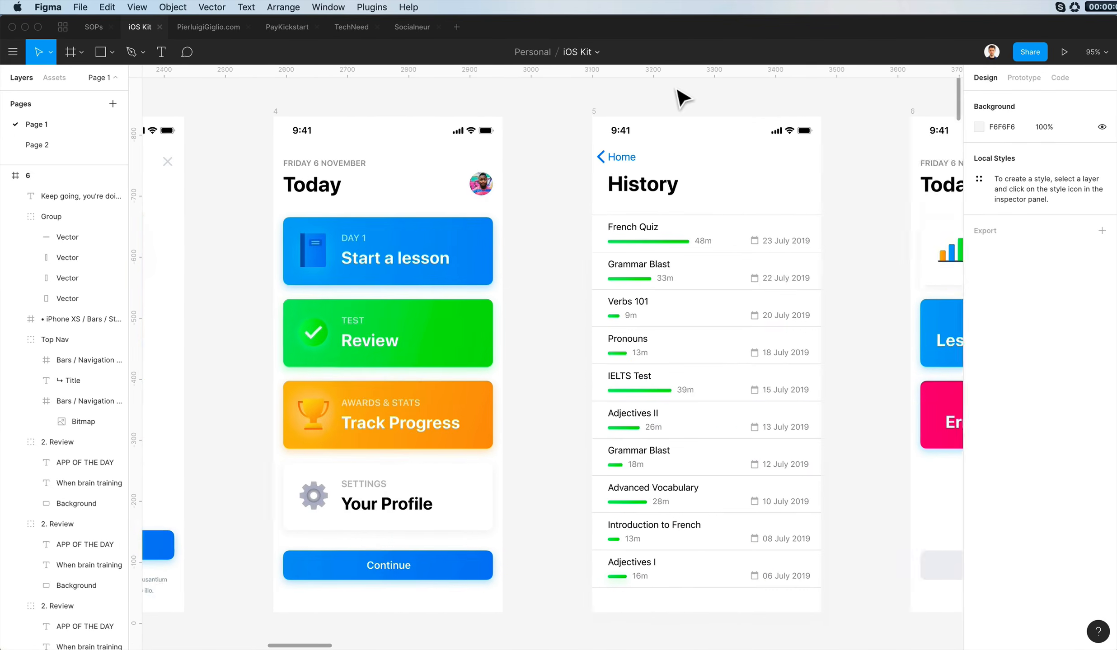
scroll(682, 97, right, 8)
scroll(679, 96, left, 3)
scroll(685, 98, down, 1)
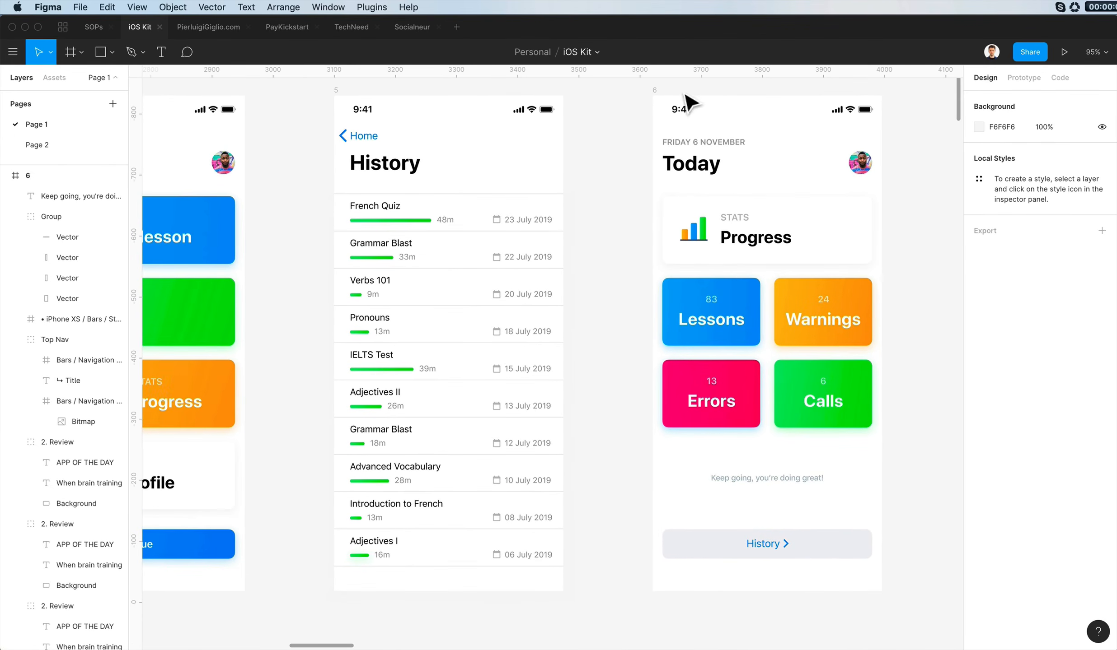
- Change the Errors card's drop shadow colour from light blue to a pinkish red hue
click(712, 373)
click(985, 446)
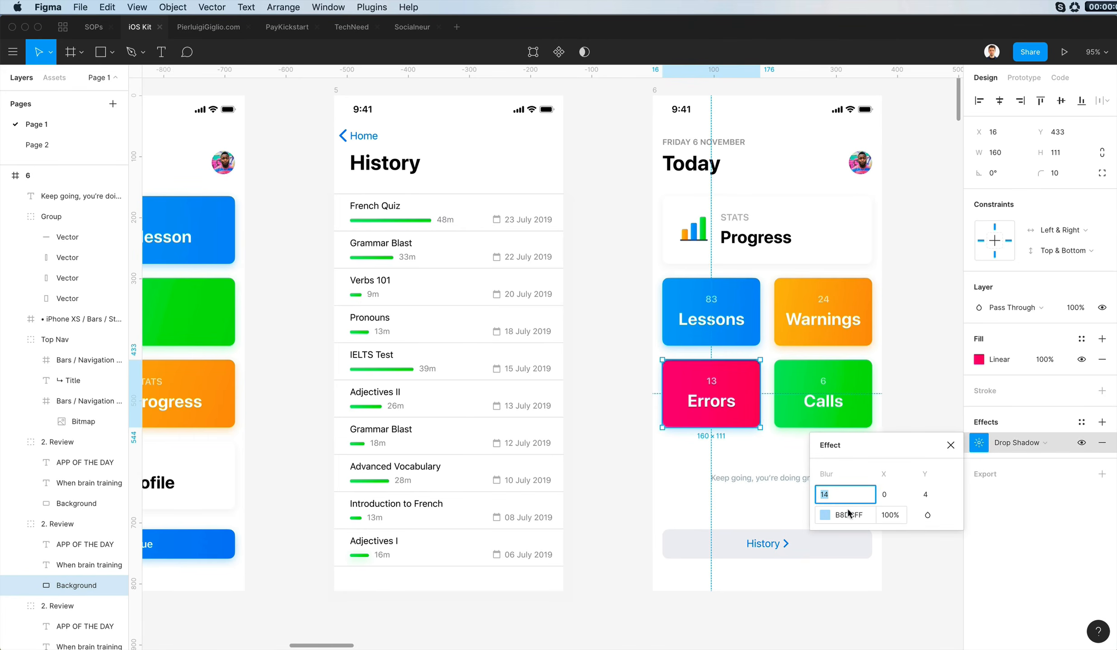
click(824, 516)
drag(748, 316, 943, 252)
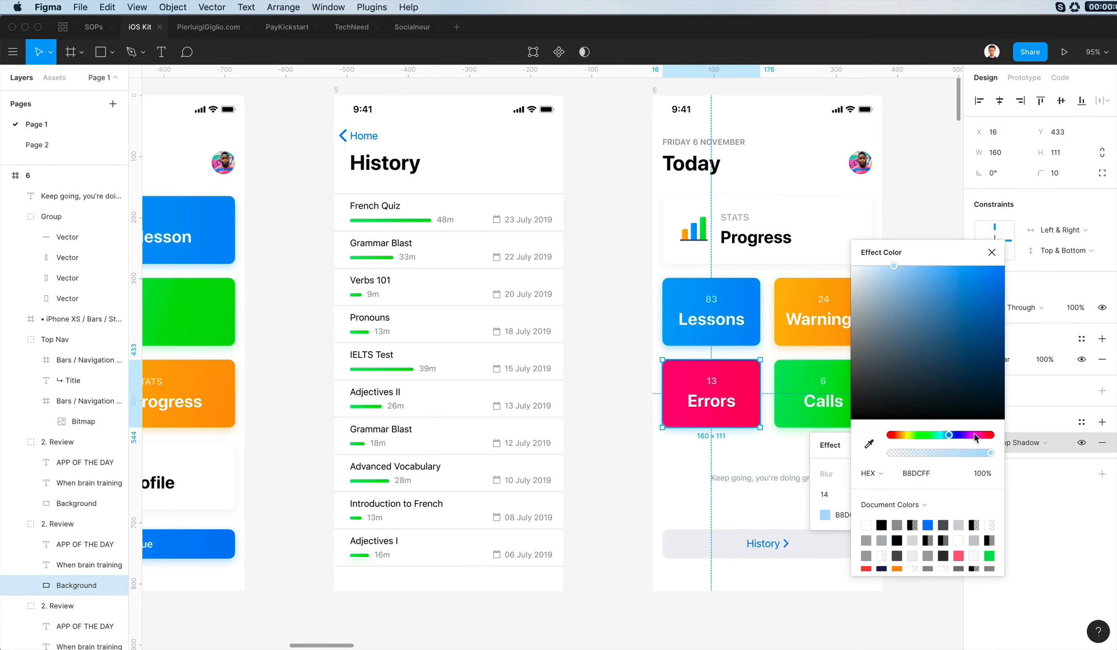
click(983, 437)
- Inspect the drop shadows on the Calls, Warnings and Lessons cards
click(798, 386)
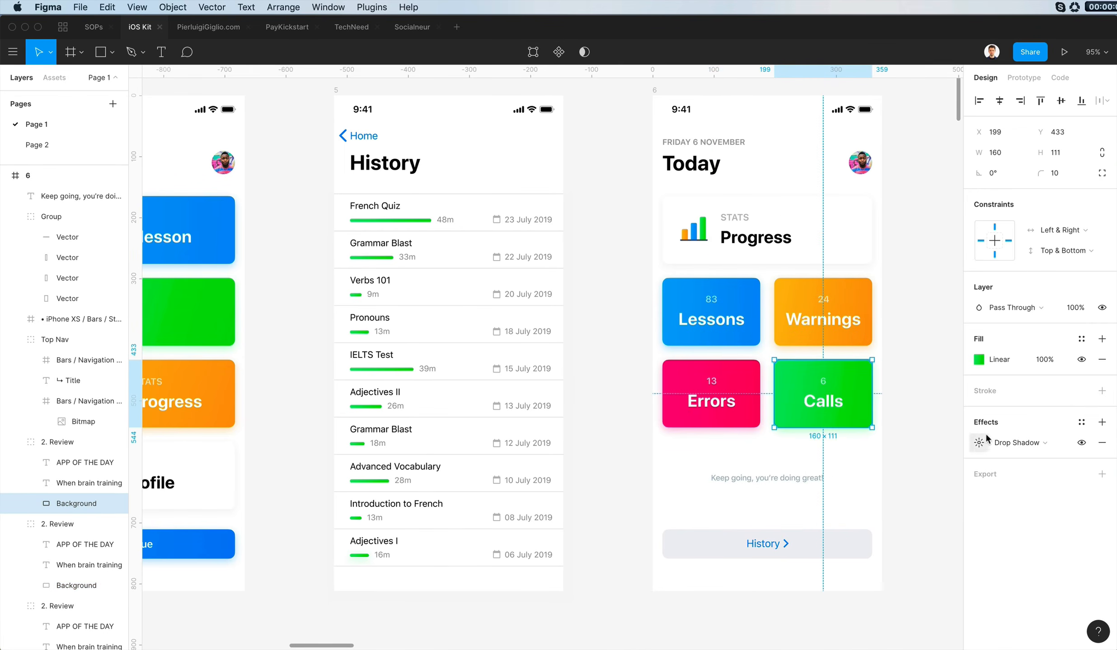
click(826, 342)
double_click(840, 338)
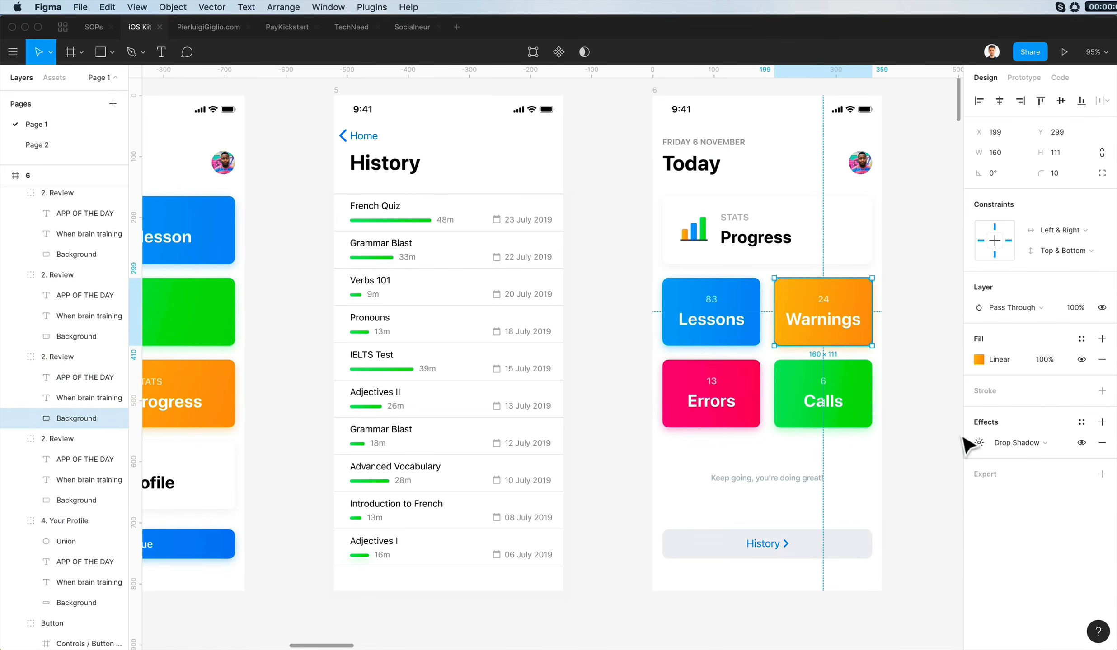
click(978, 441)
double_click(741, 335)
click(978, 442)
click(920, 337)
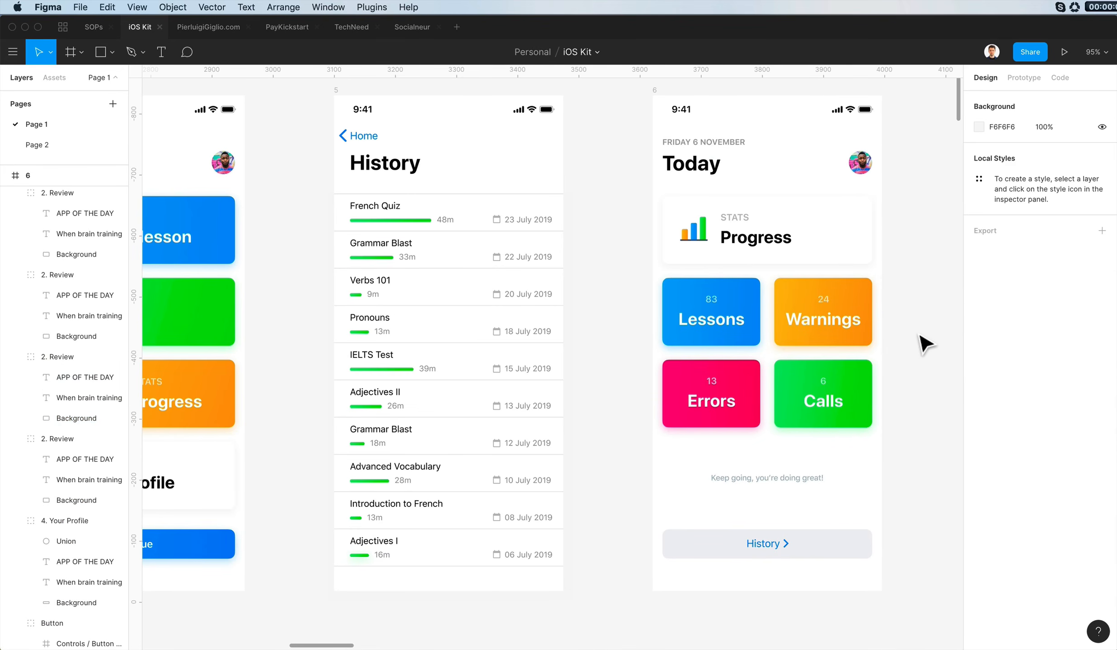